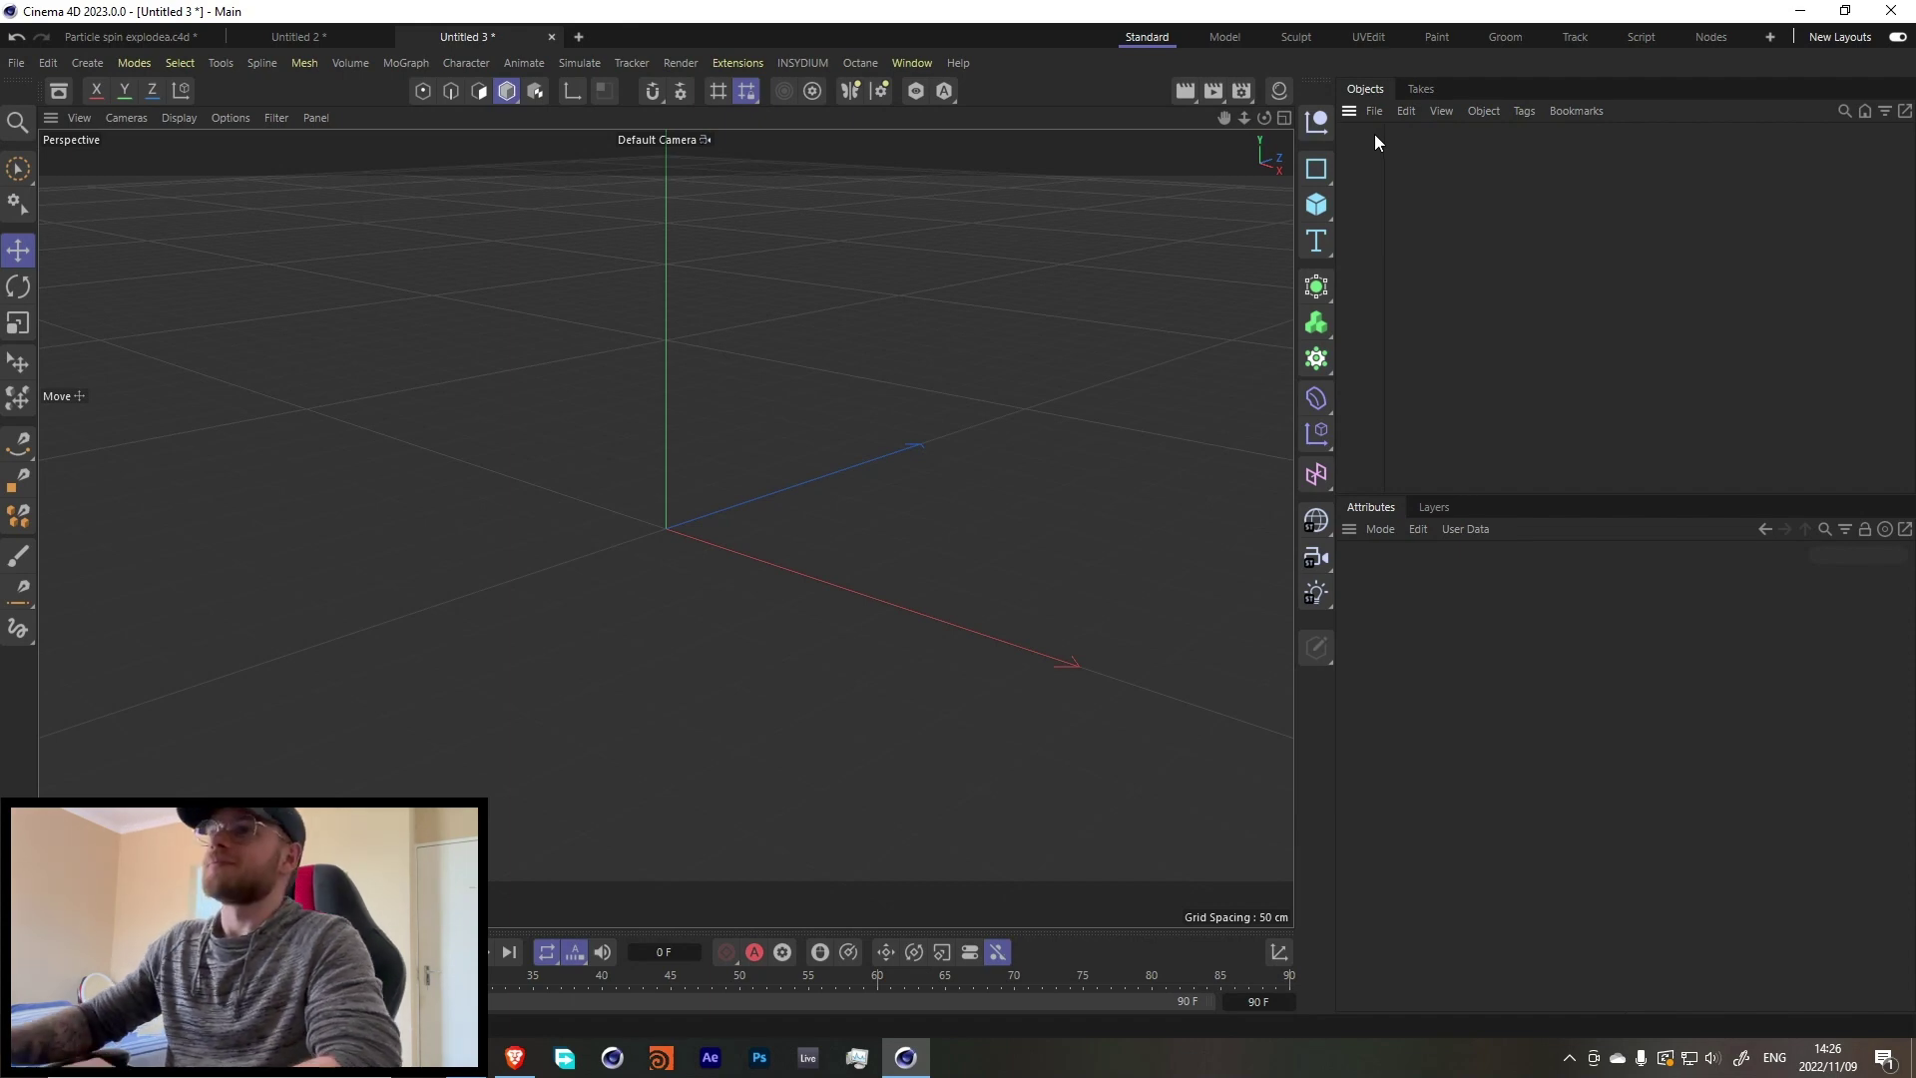
Step: Add an X-Particles xpSystem object with its default emitter to the empty scene
click(804, 62)
mouse_move(814, 130)
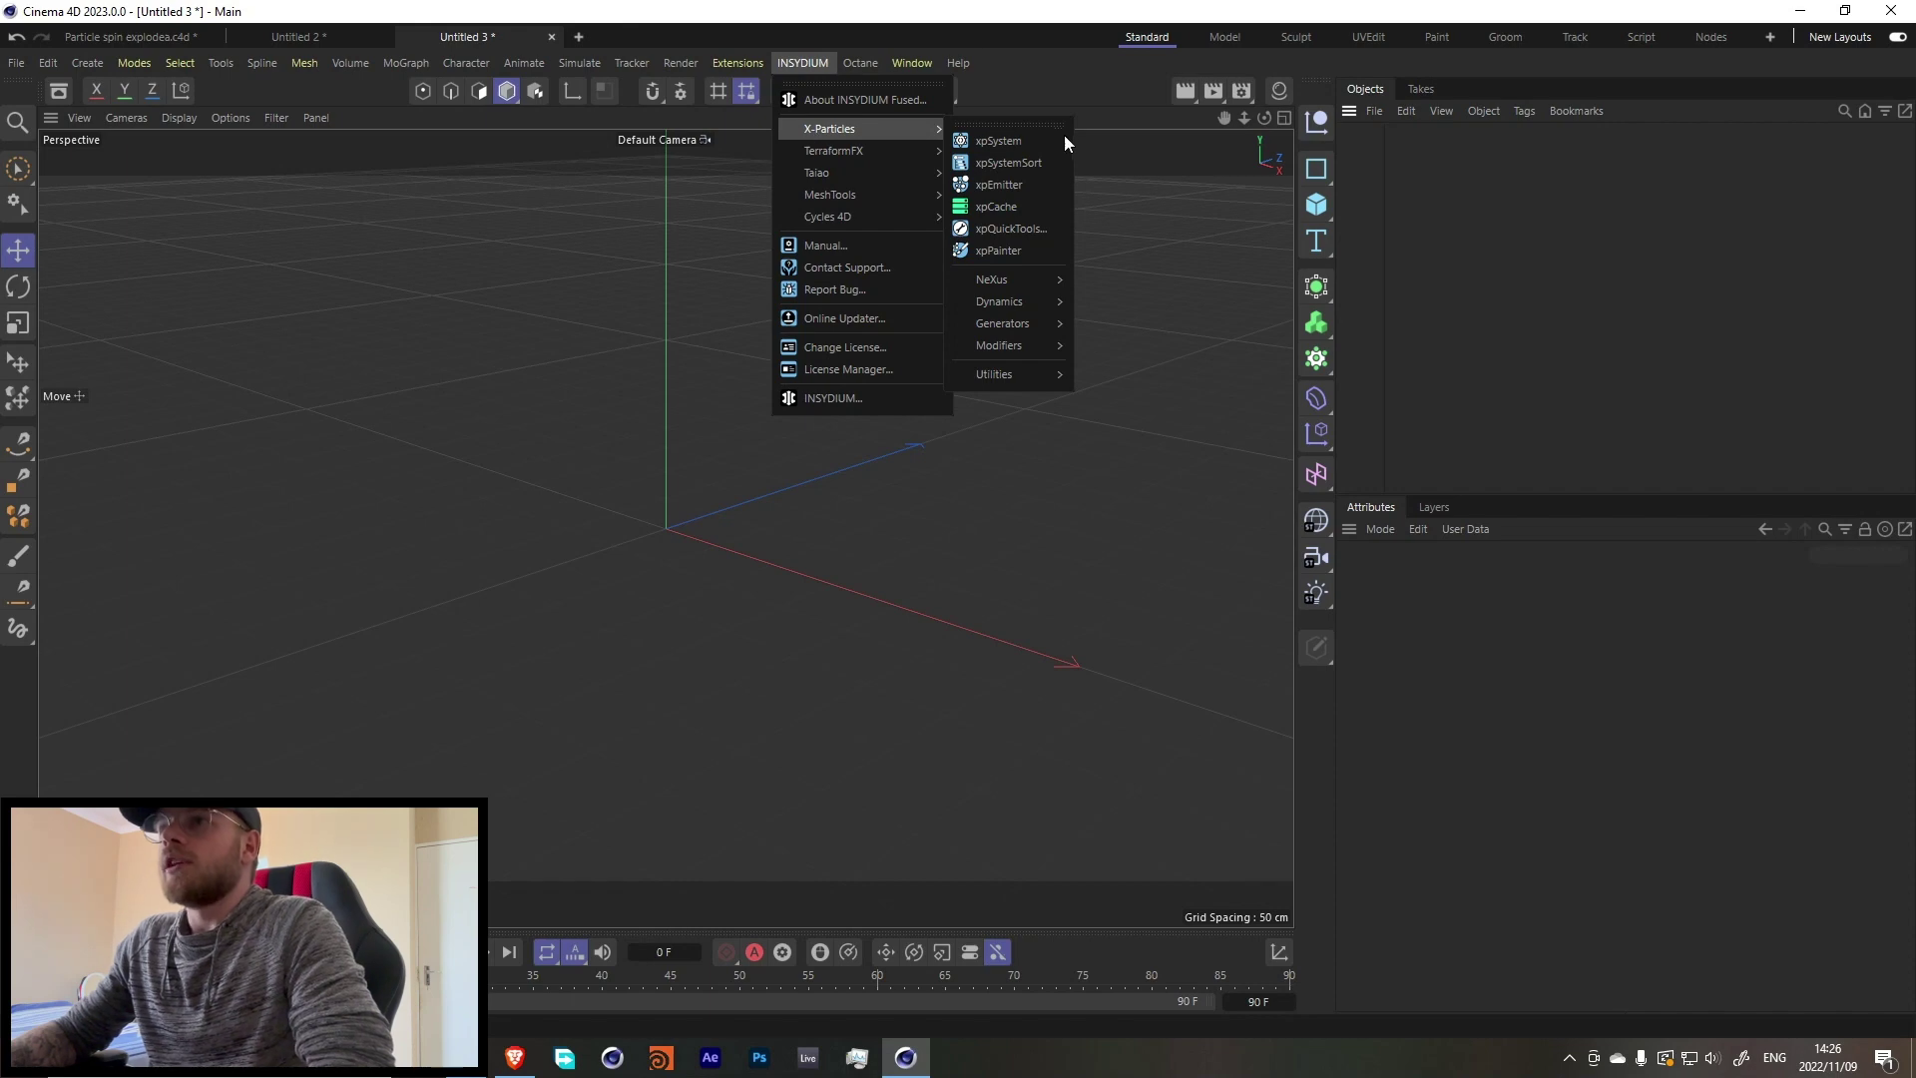
click(1028, 145)
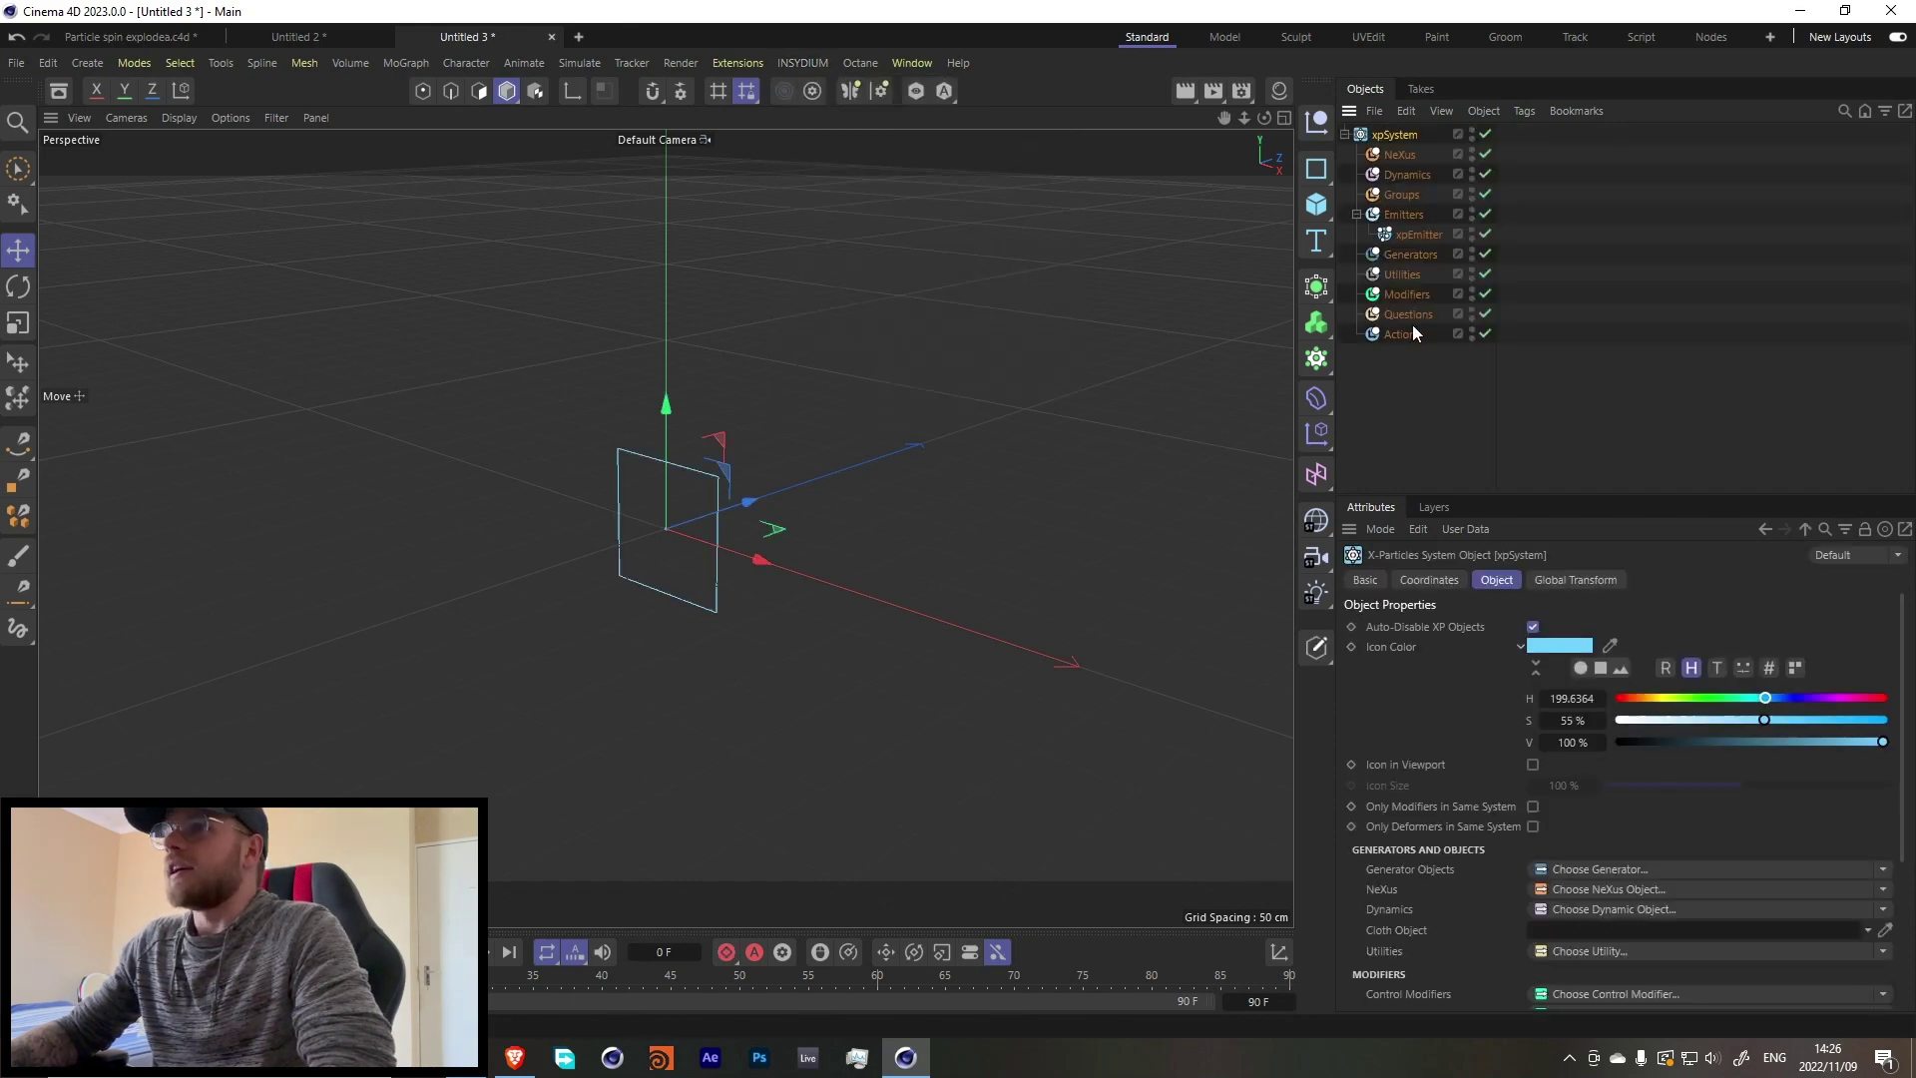
Step: Set the xpEmitter's emitter shape to Sphere with a radius of 1 cm
click(1410, 235)
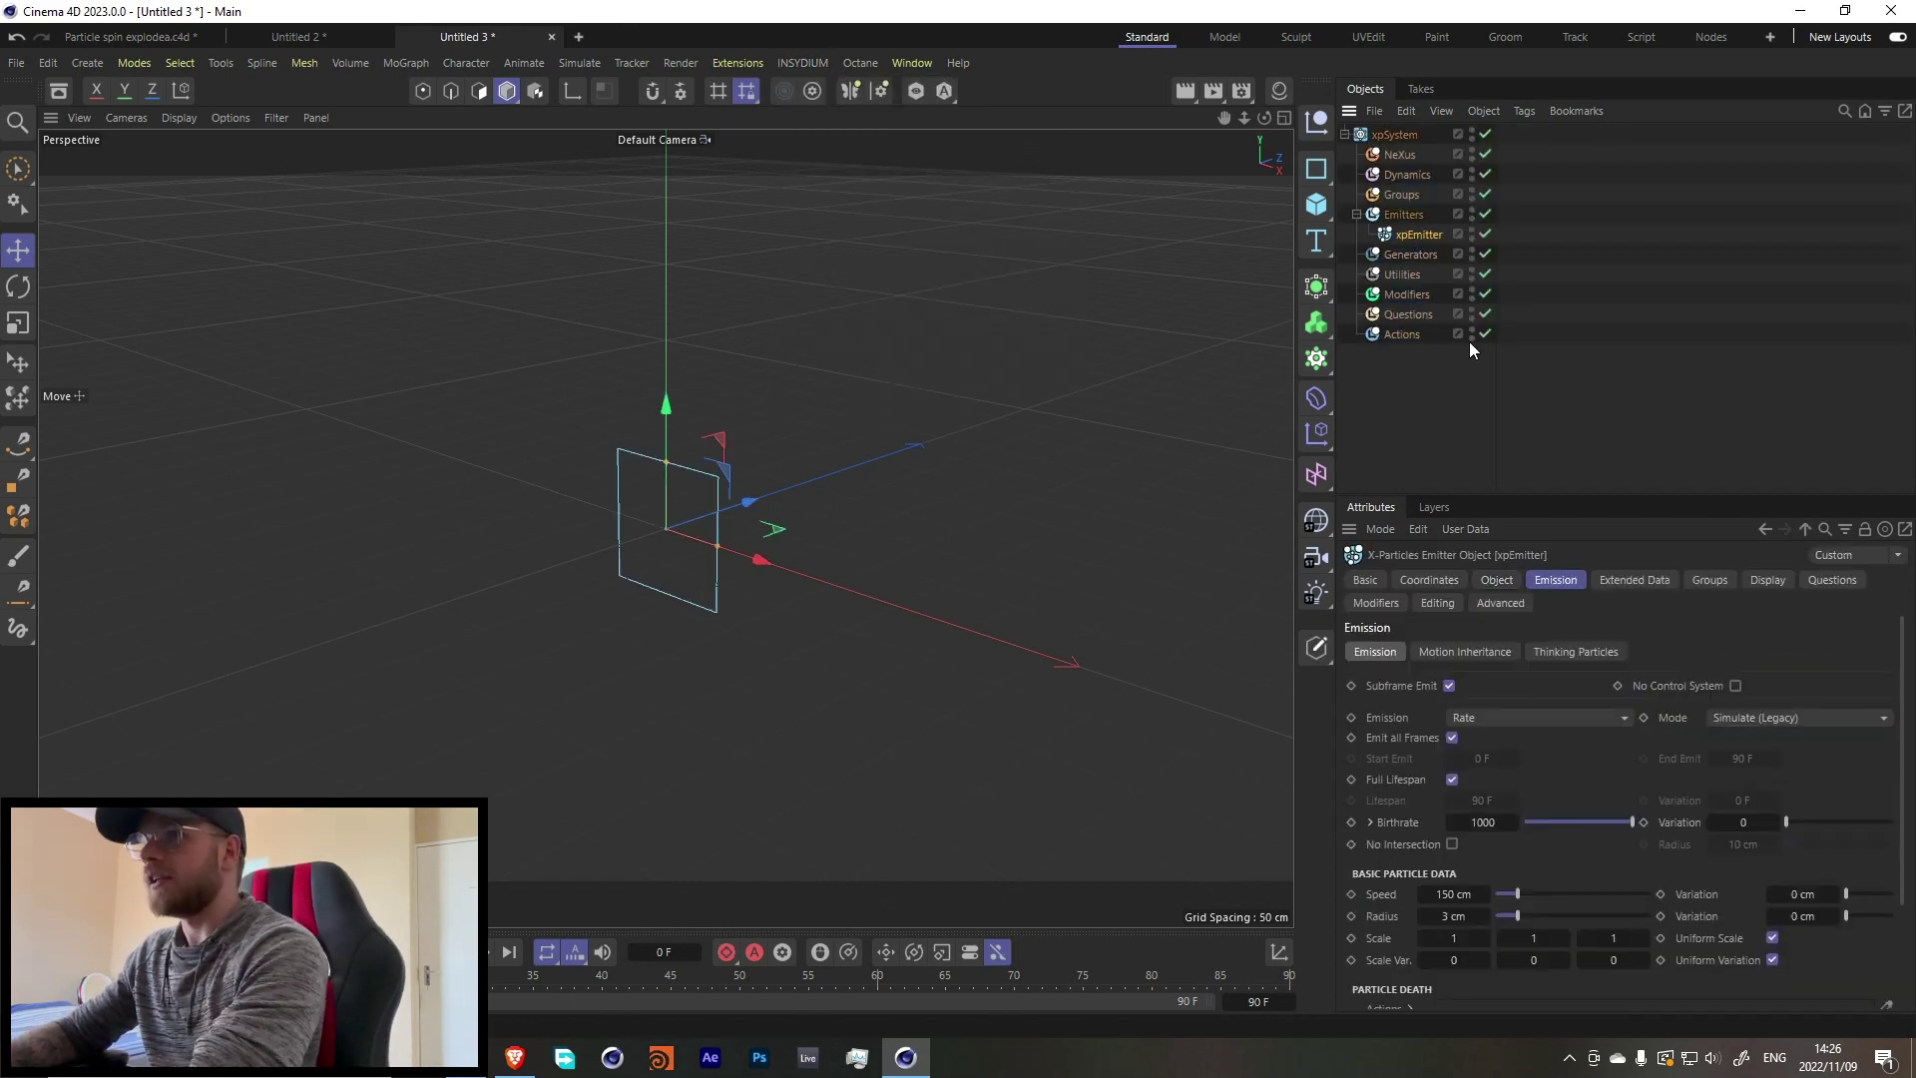
click(1500, 582)
click(1469, 686)
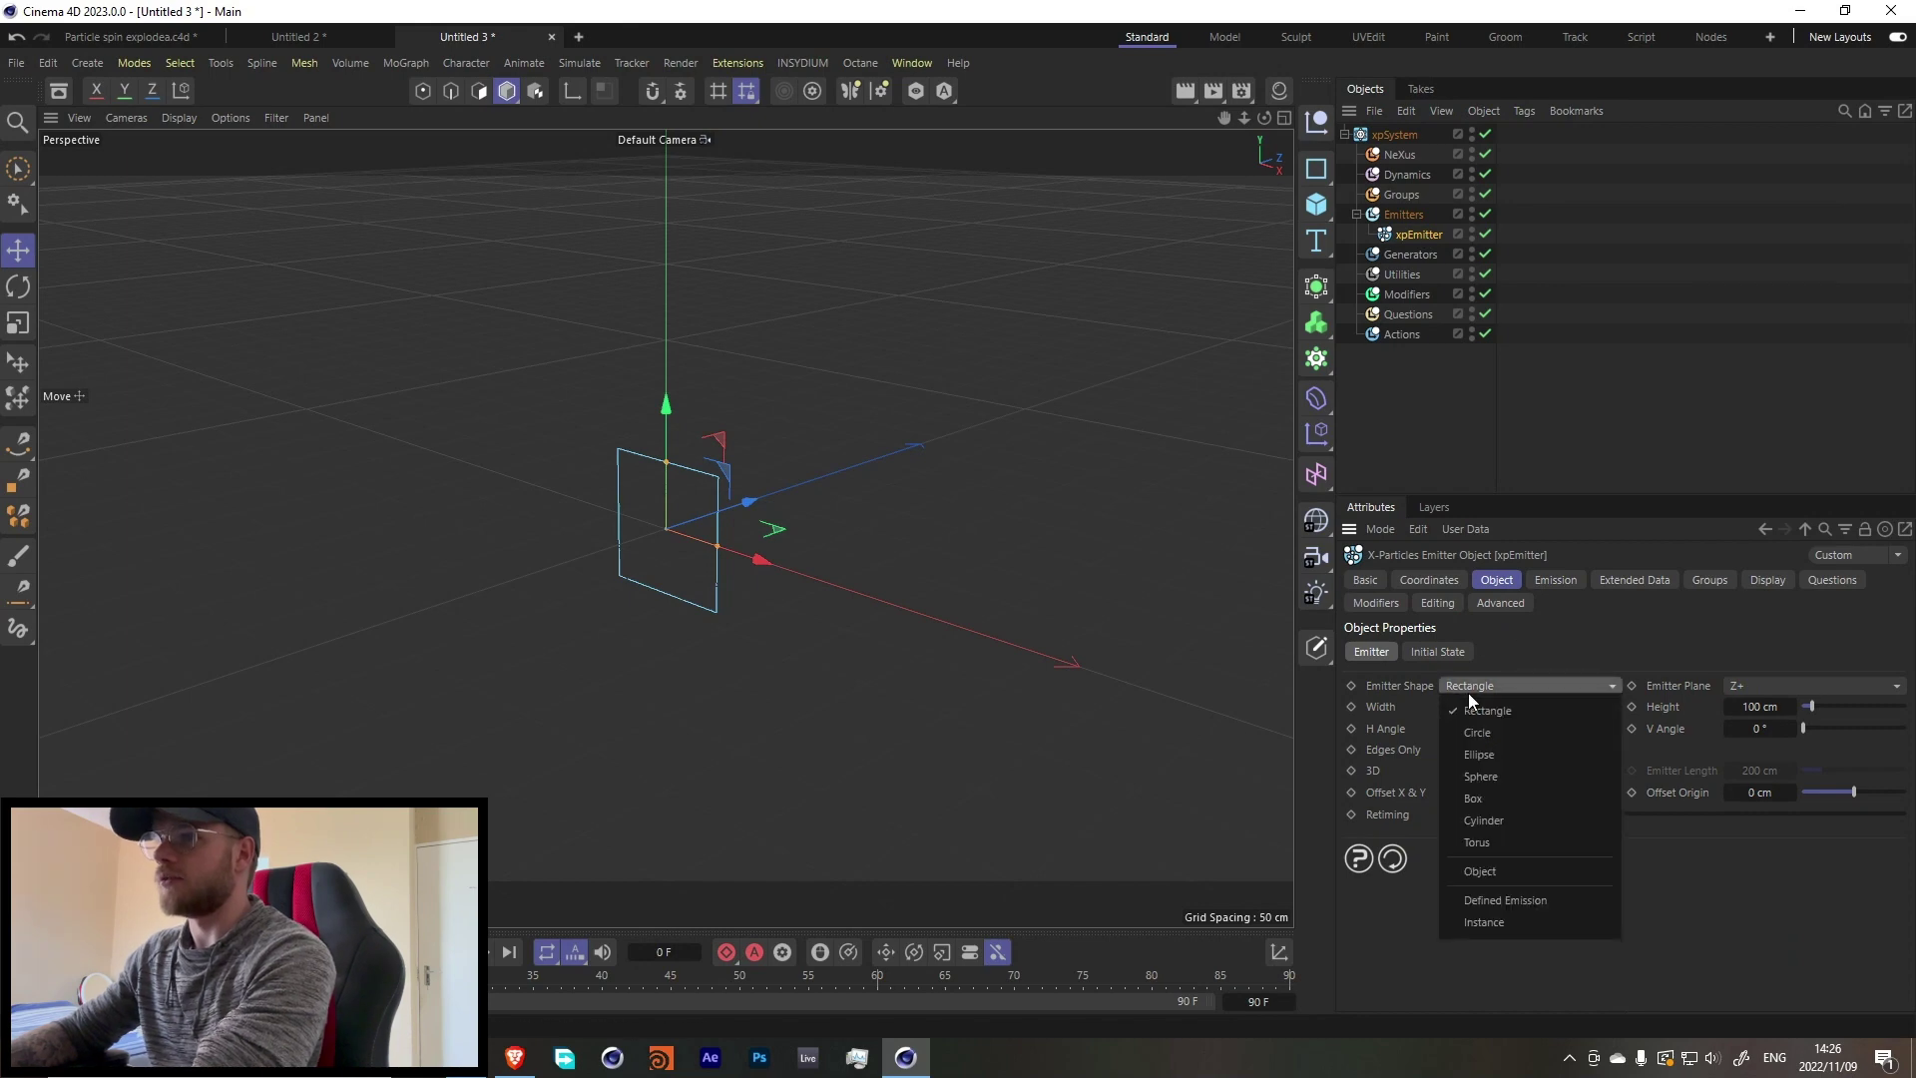
click(1482, 777)
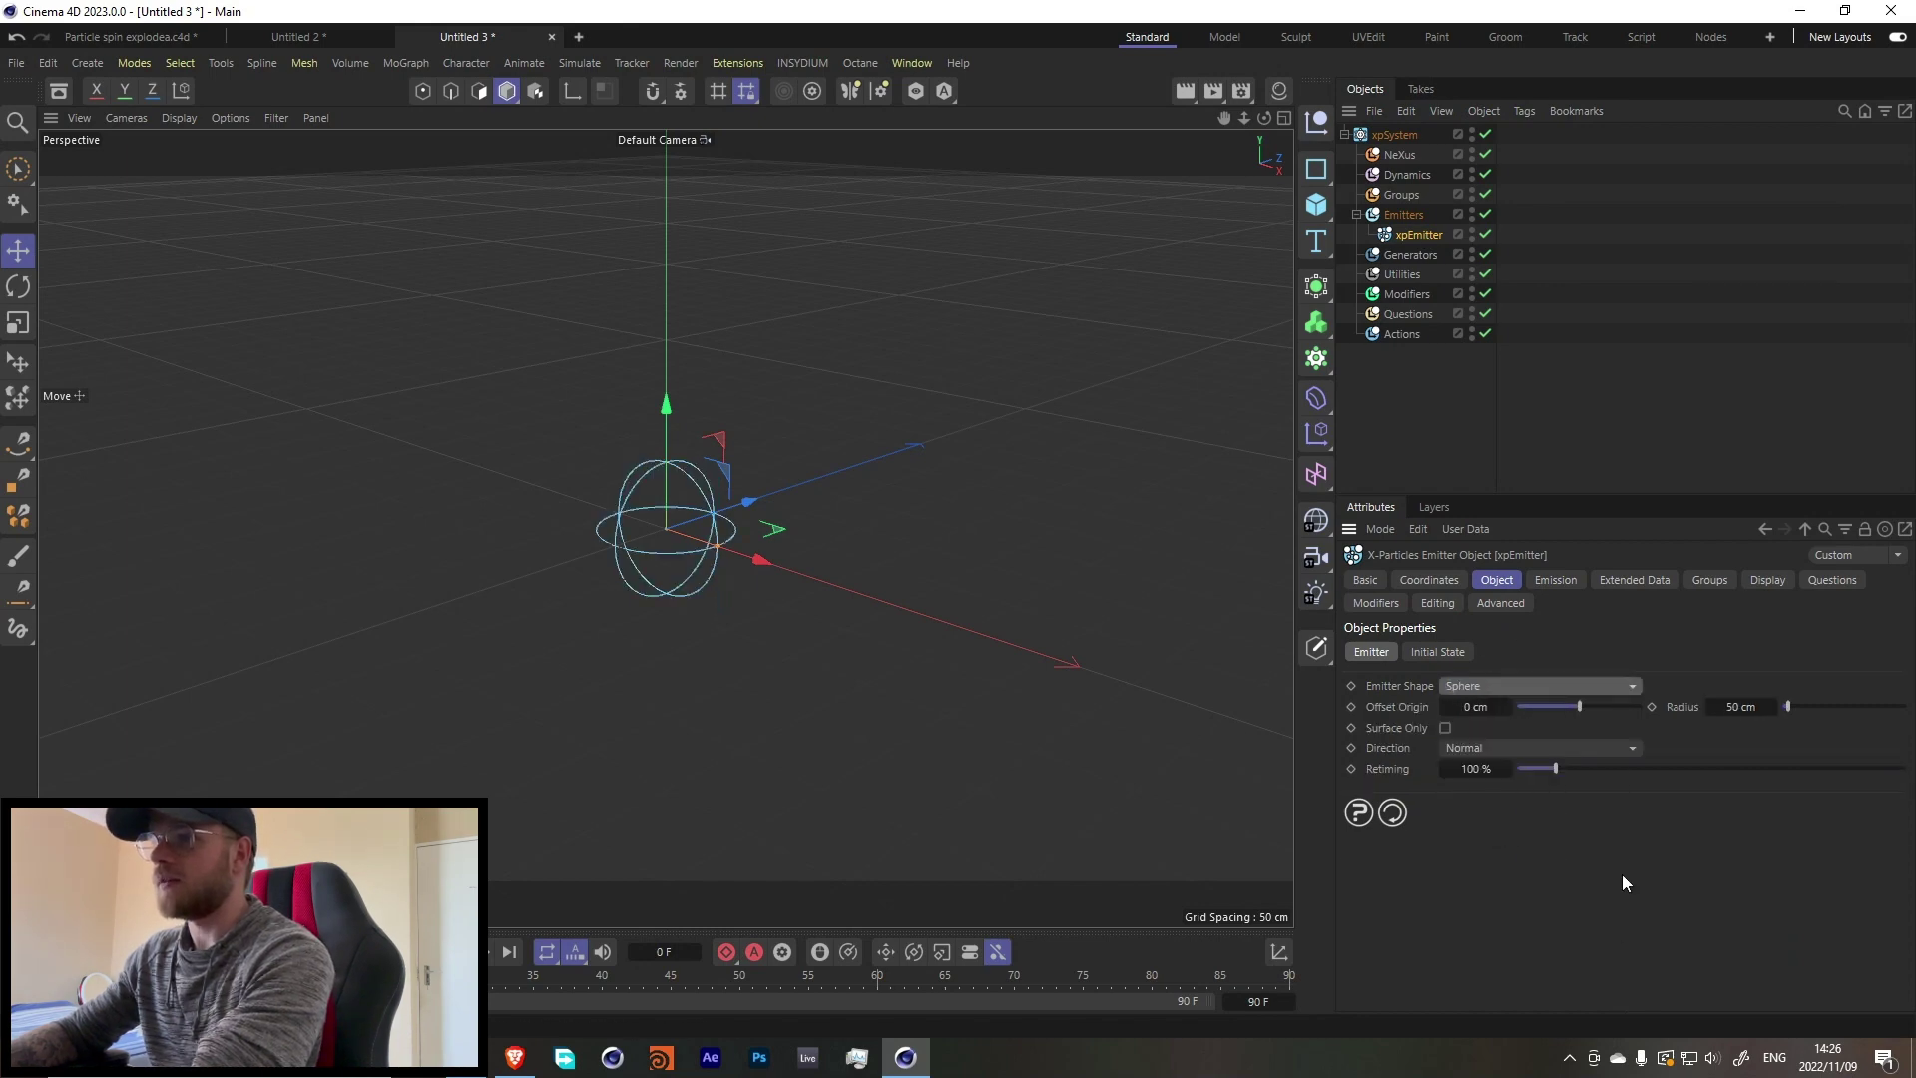
click(1742, 707)
text(1)
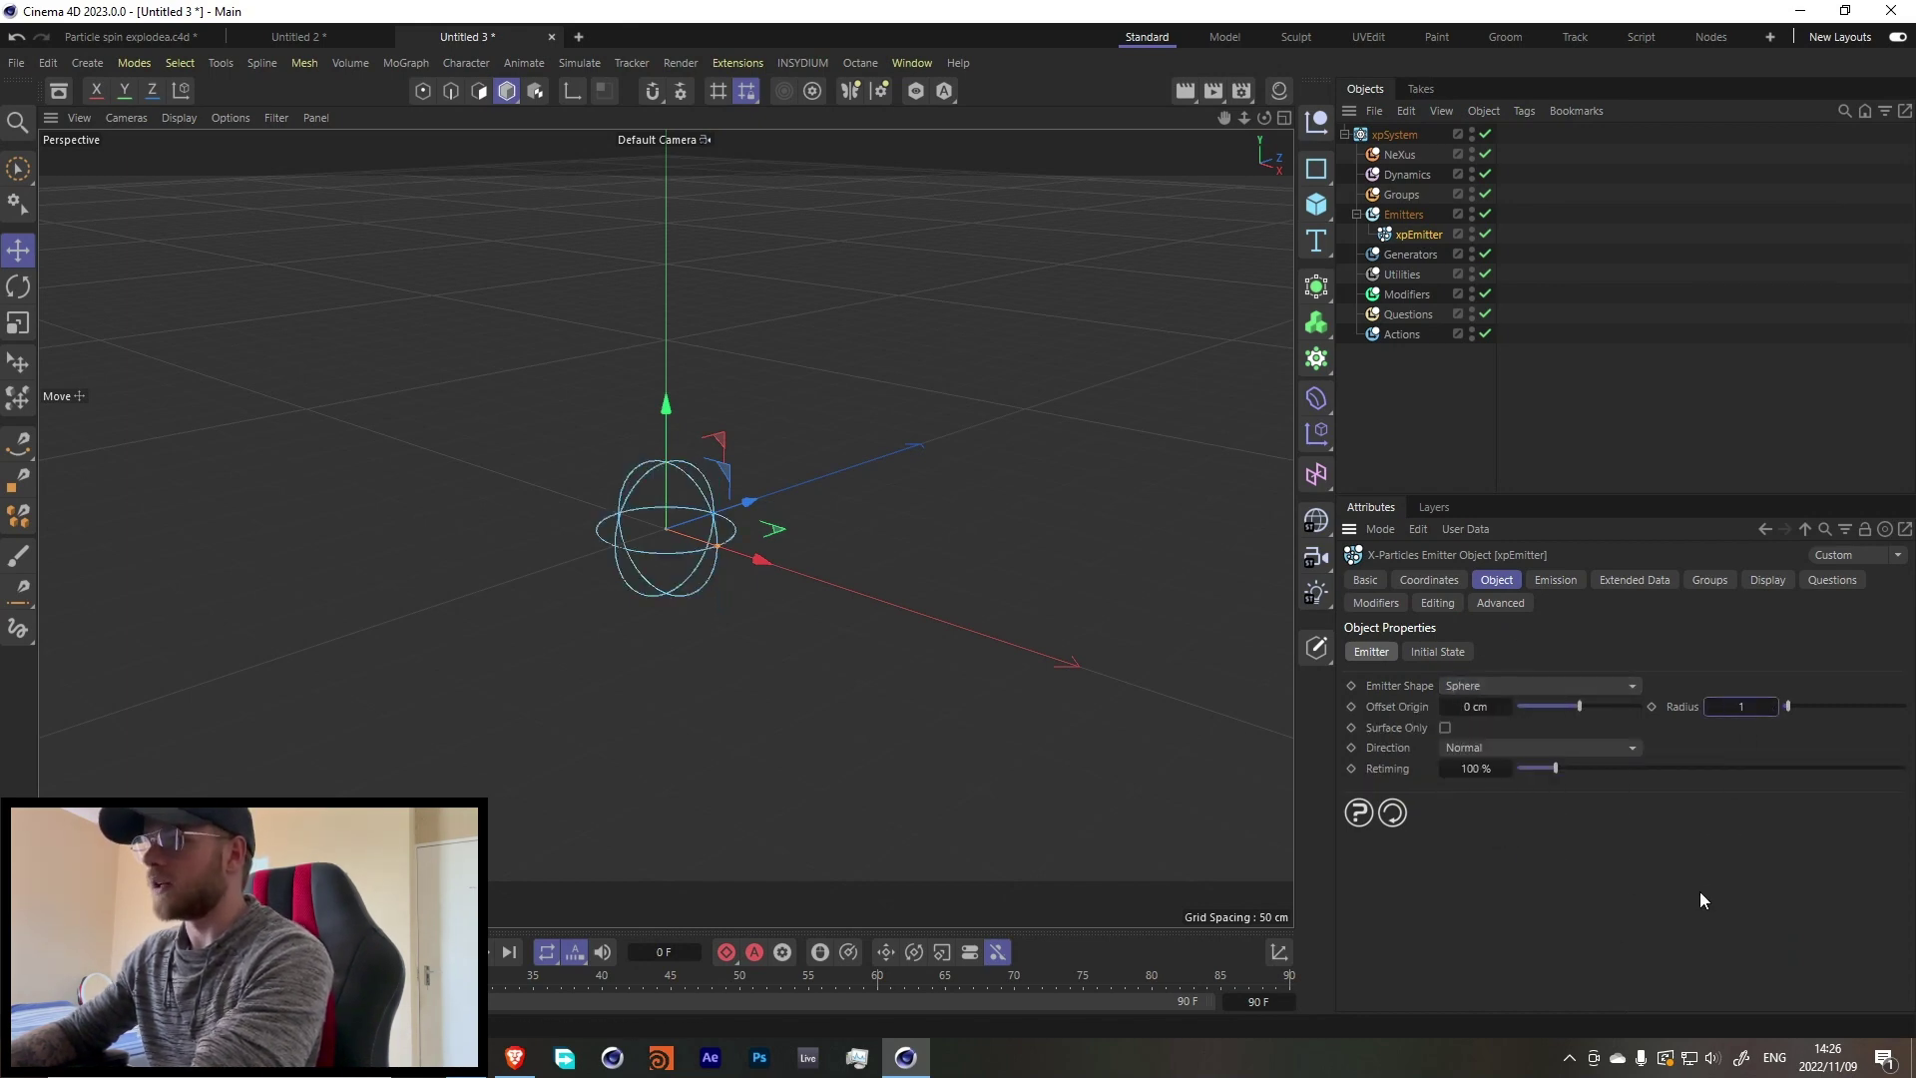
key(Return)
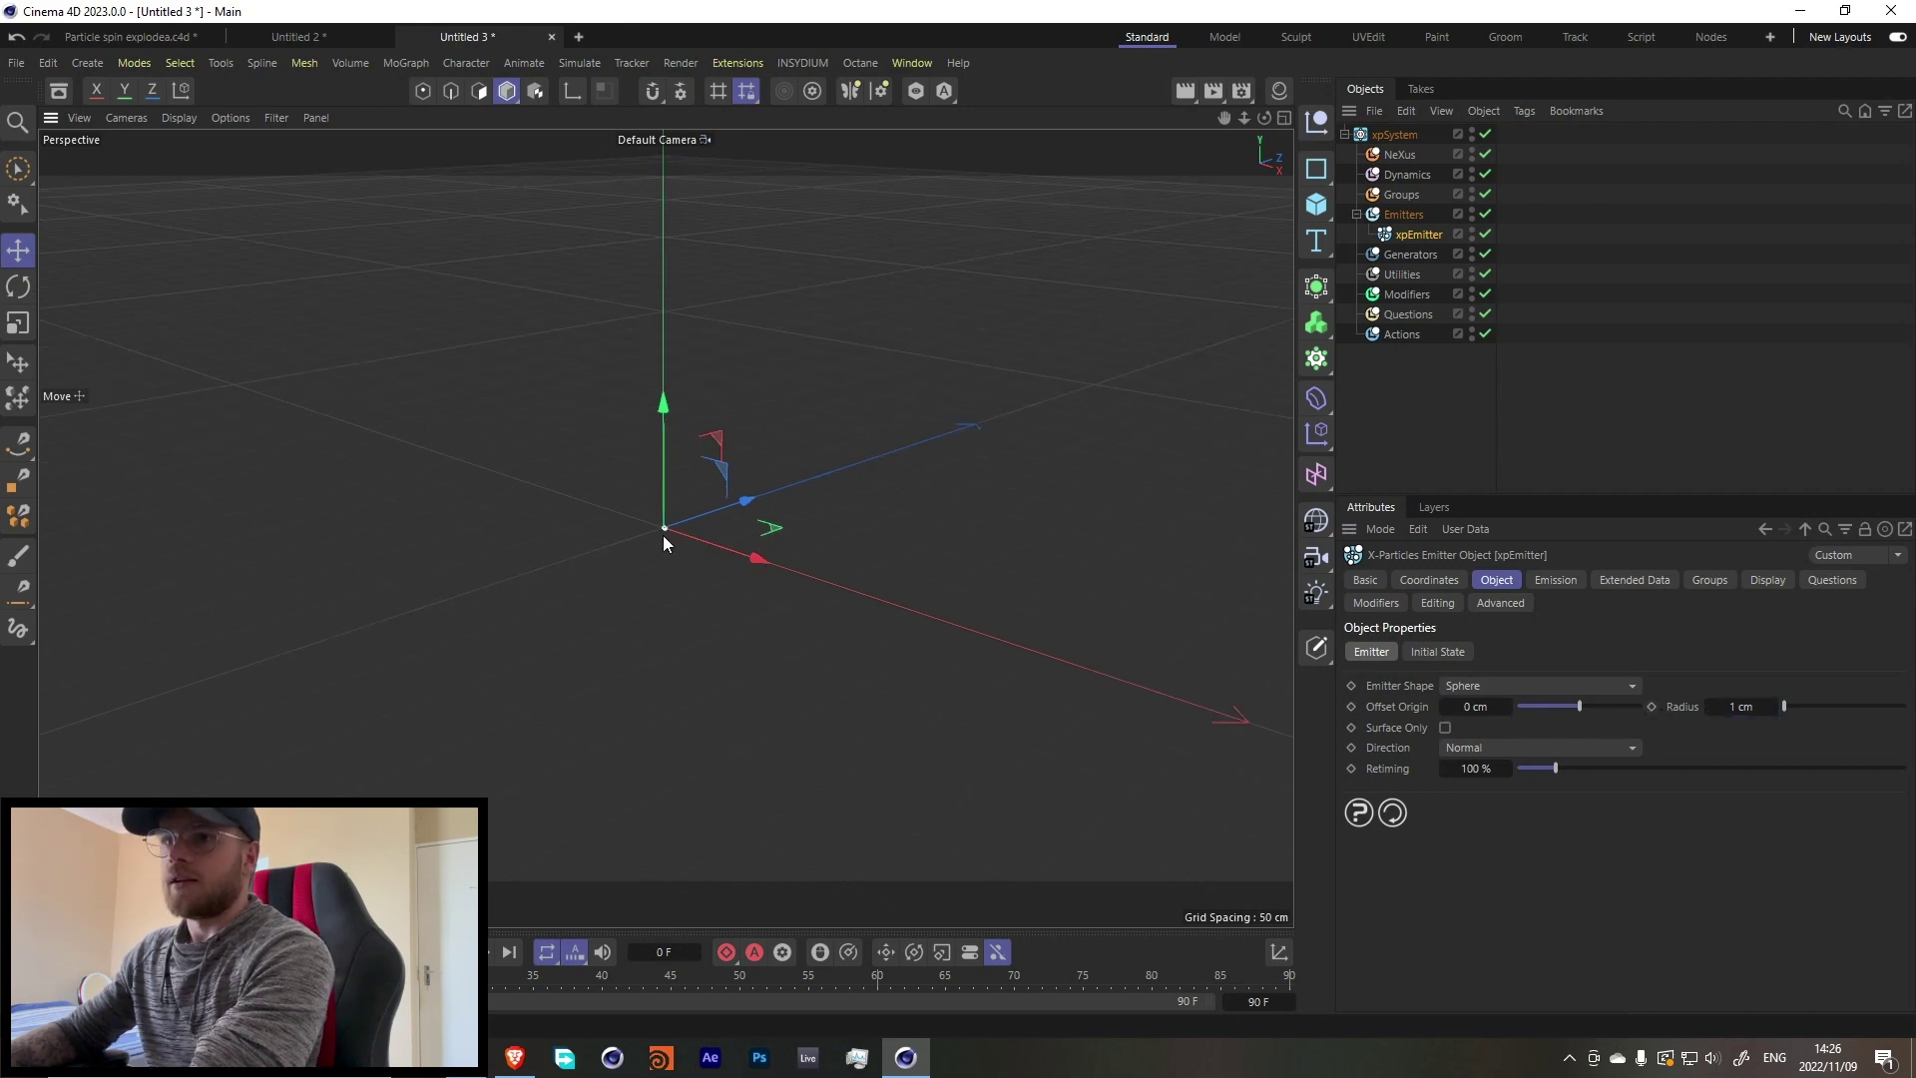
Step: Extend the animation timeline to end at frame 500
click(1281, 1005)
text(500)
key(Return)
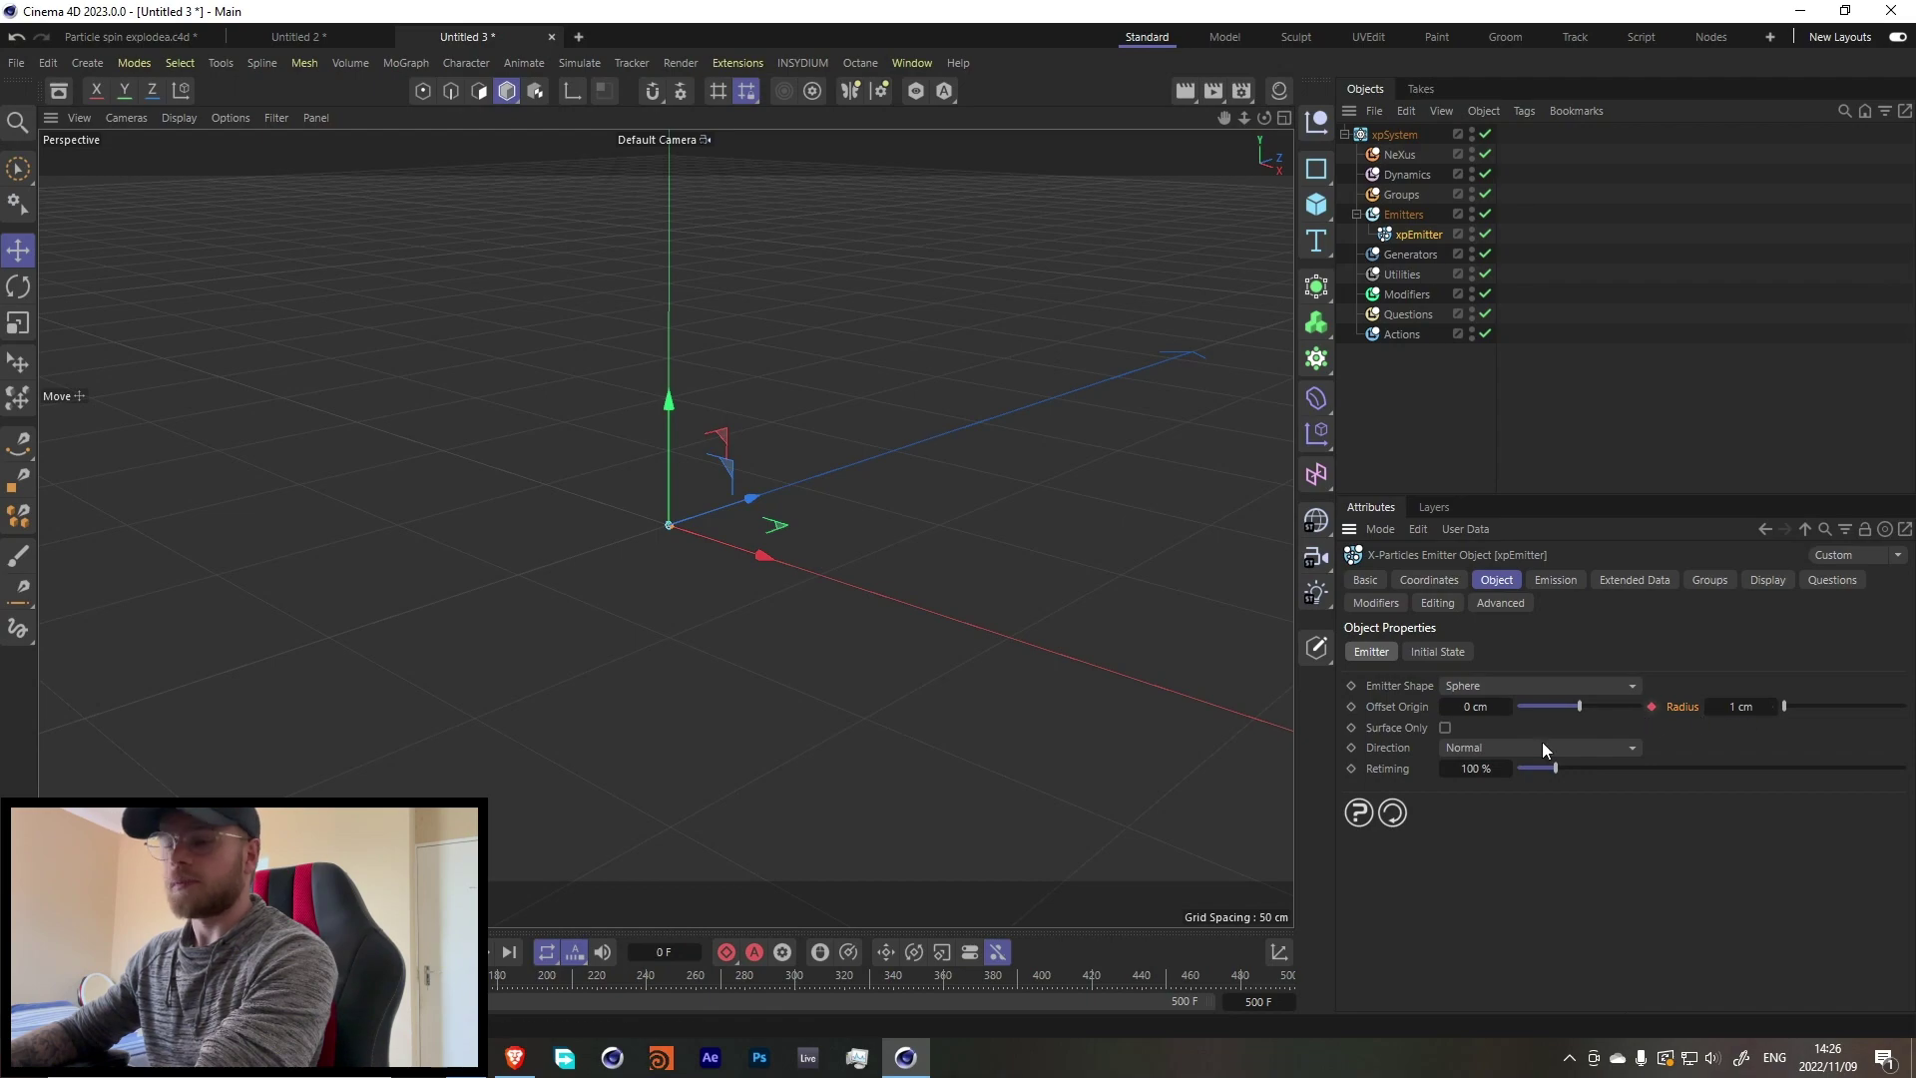
Step: Animate the emitter's sphere radius from 1 cm at the first frame to 11 cm with a keyframe at frame 180
click(497, 986)
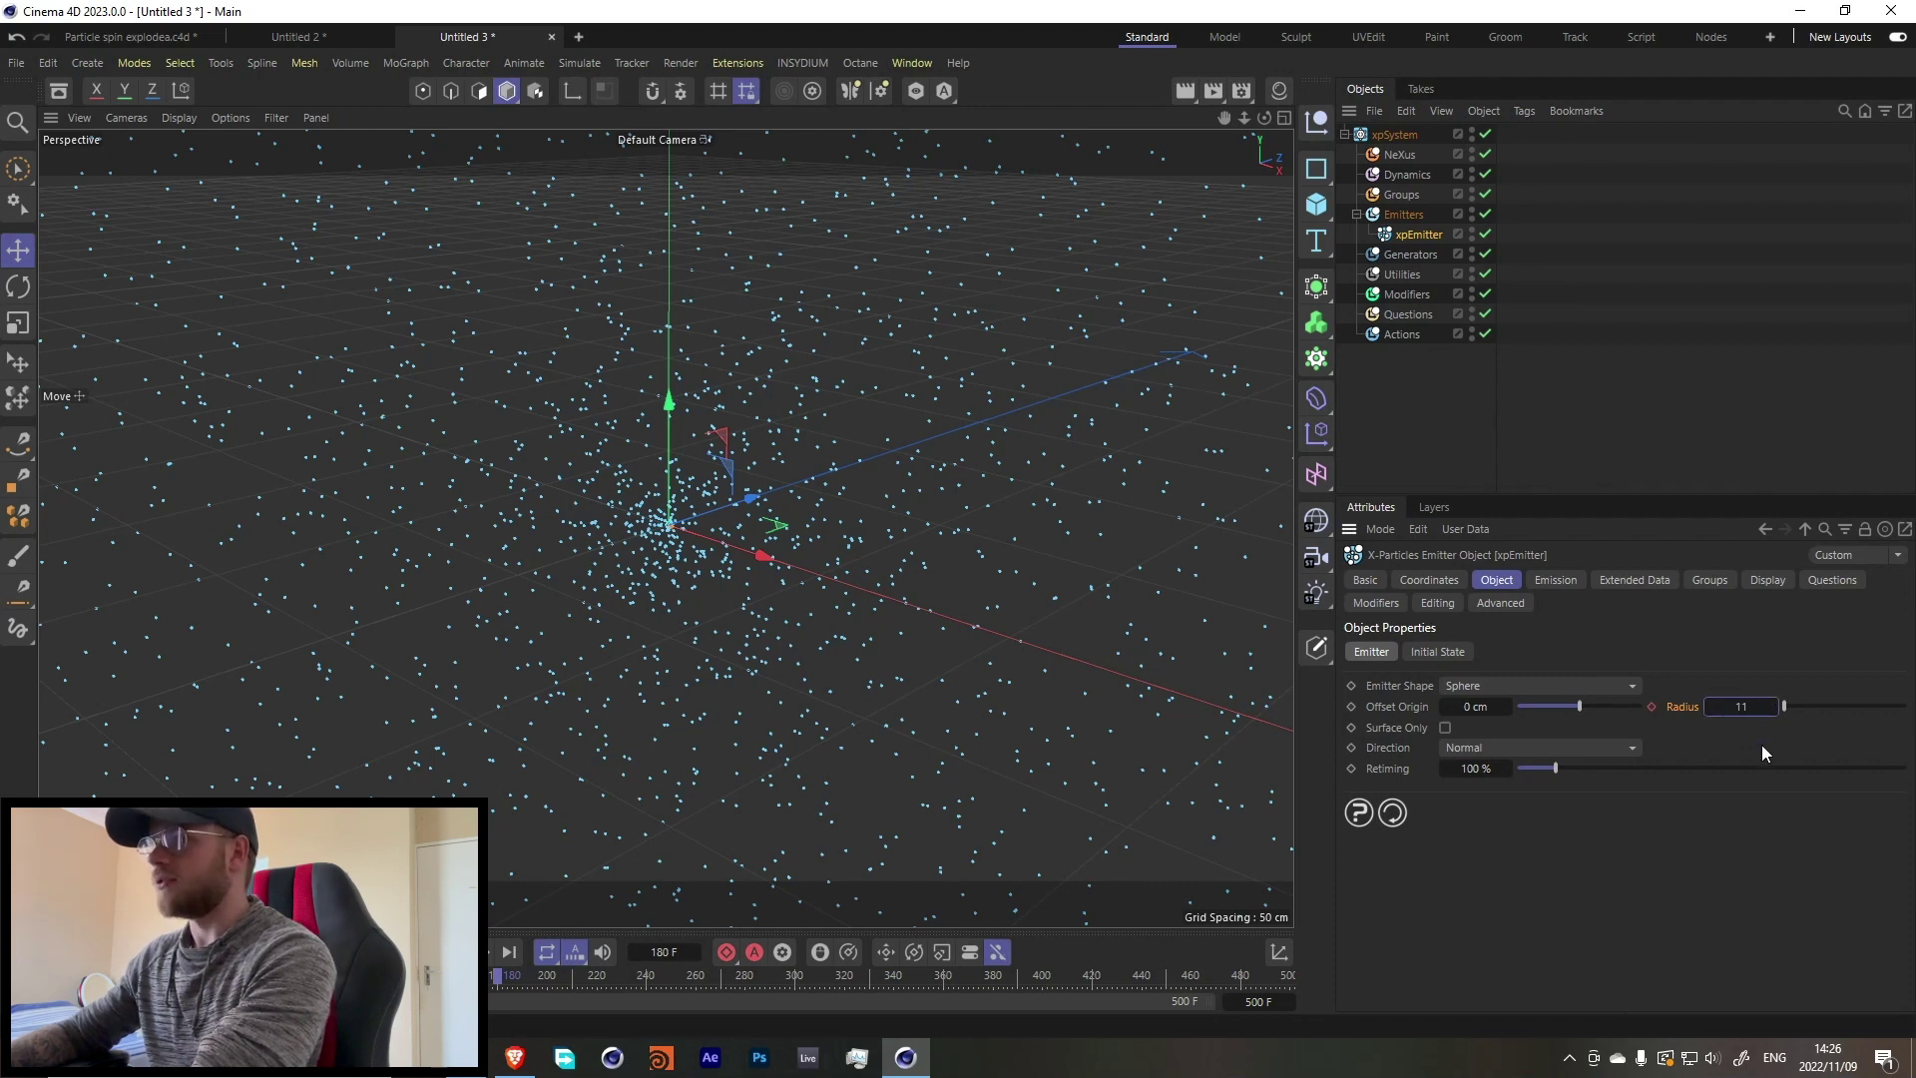
text(11)
key(Return)
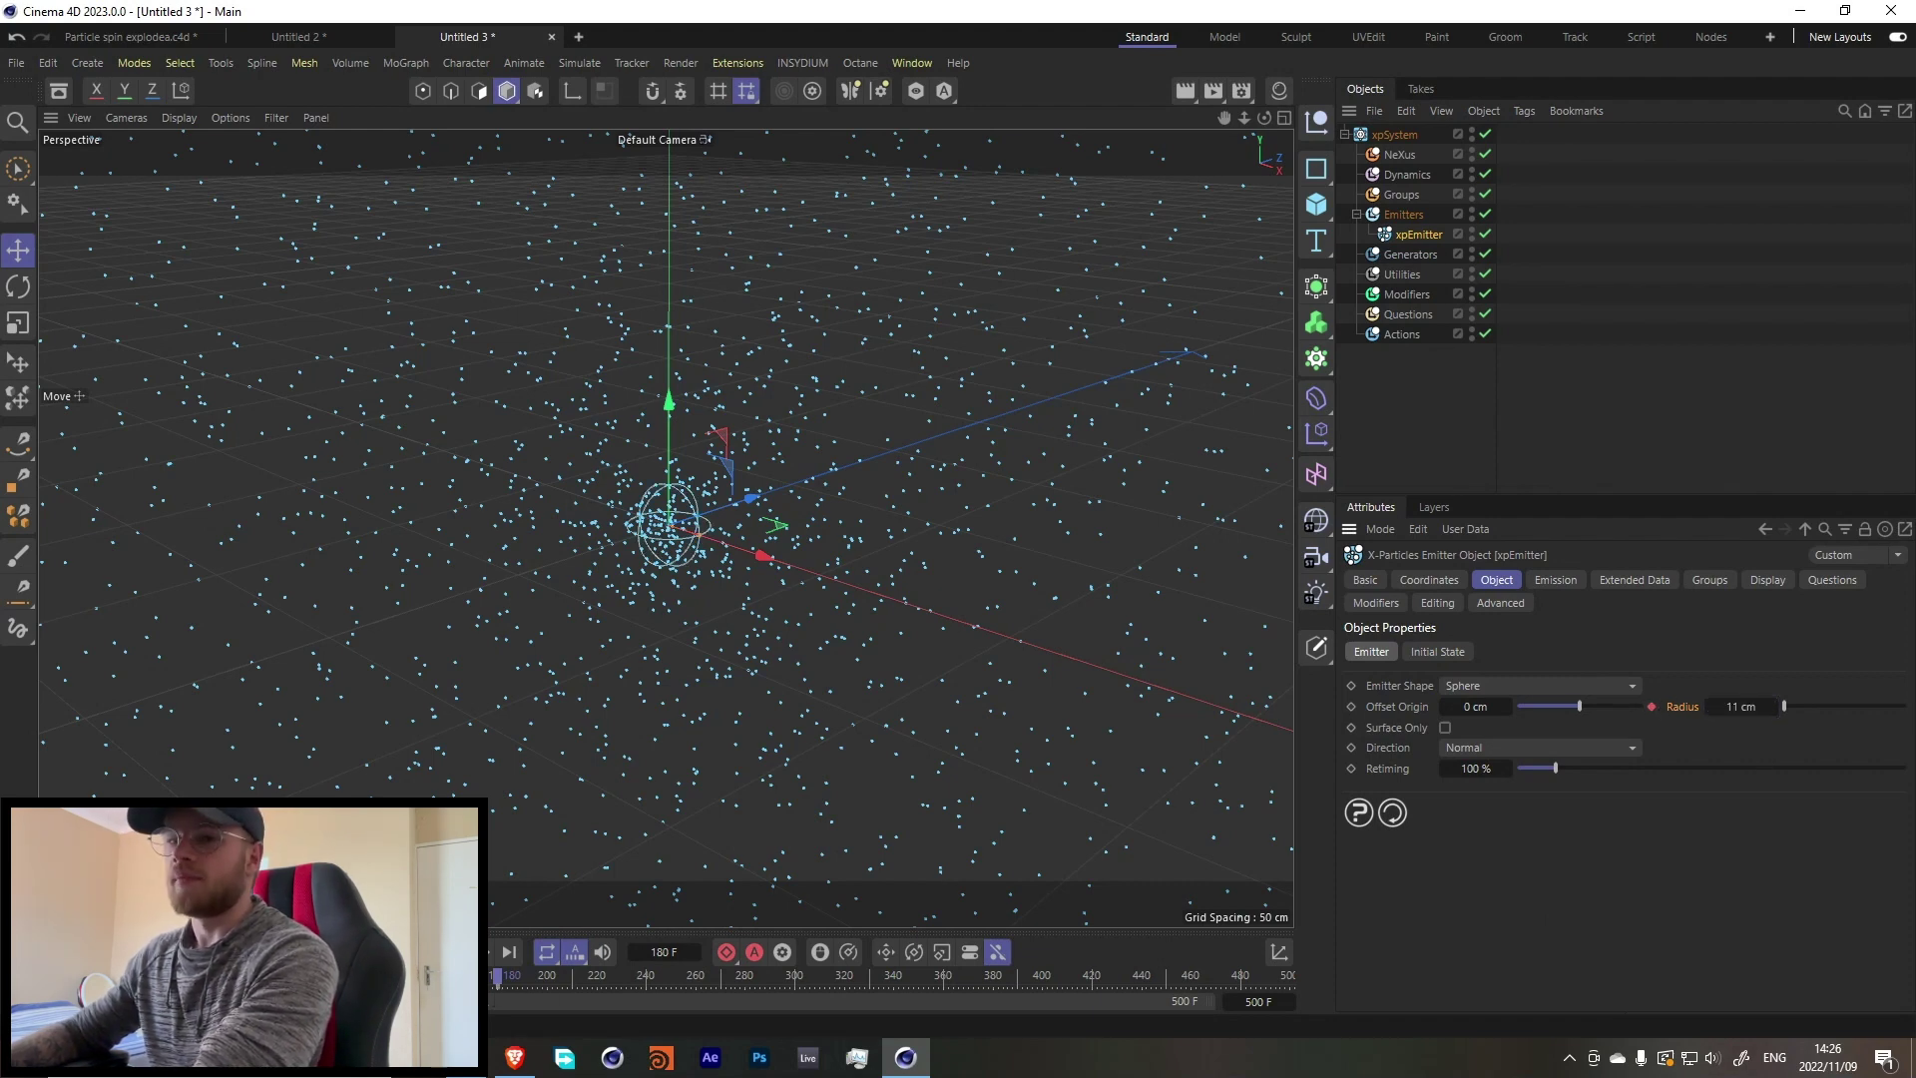
key(ctrl+z)
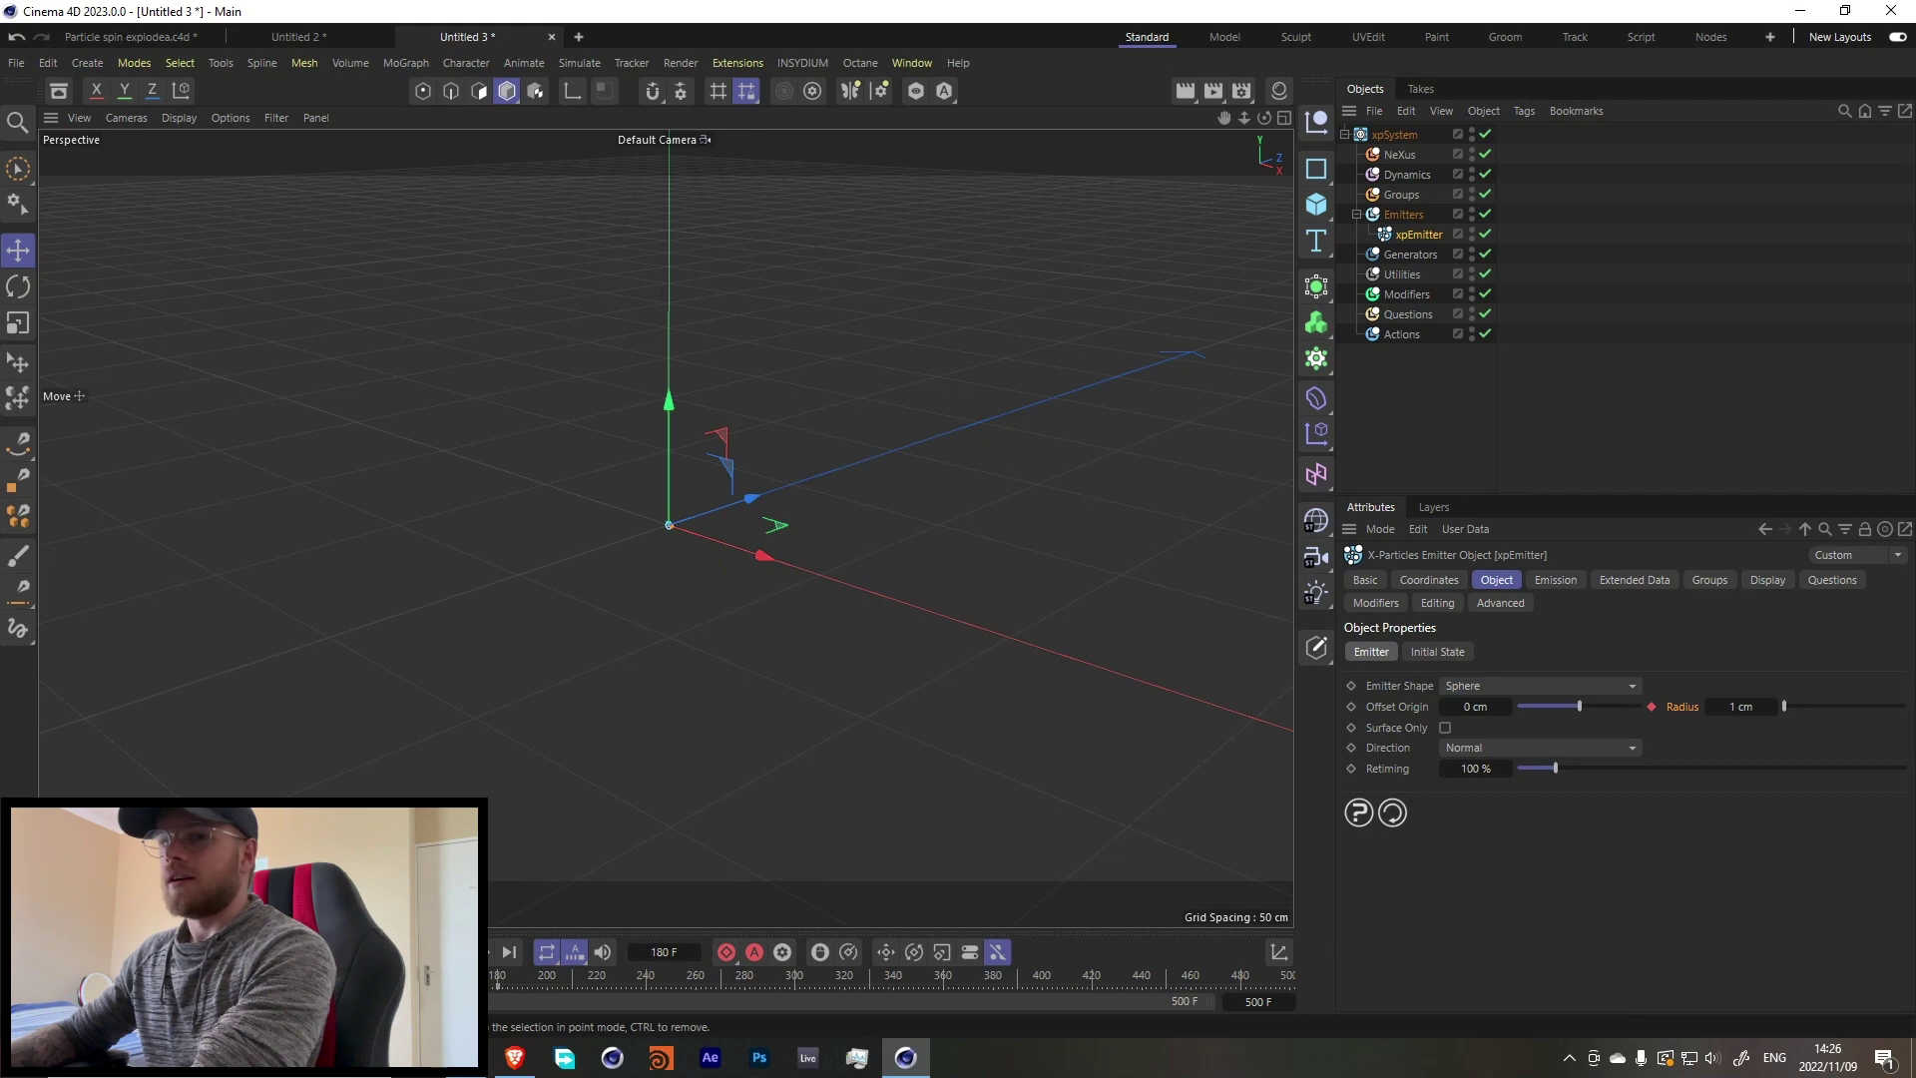
Step: Change the emitter's emission type to Pulse
click(1554, 579)
click(1483, 717)
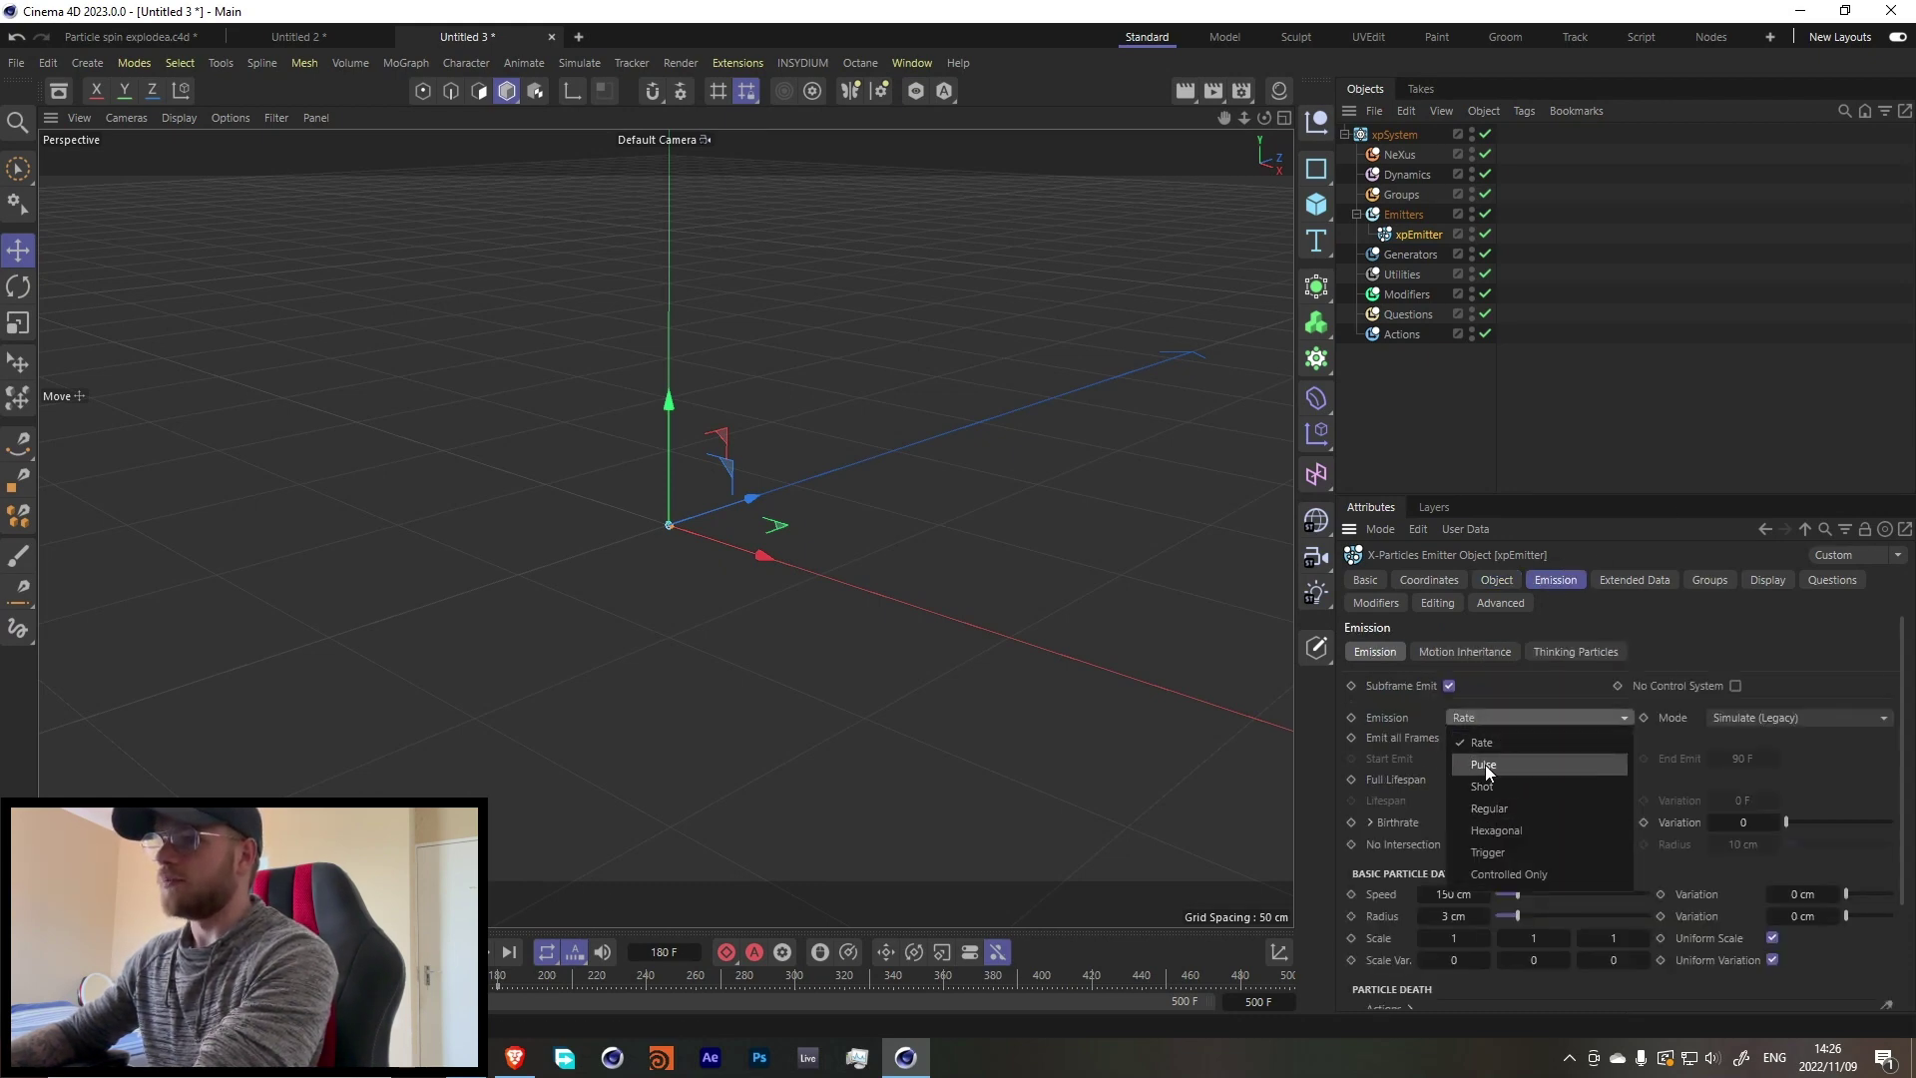
click(1485, 765)
Step: Set the emitter's birthrate to 10000 and its particle speed to 0 cm
scroll(1820, 861, down, 5)
click(1502, 793)
text(10000)
key(Tab)
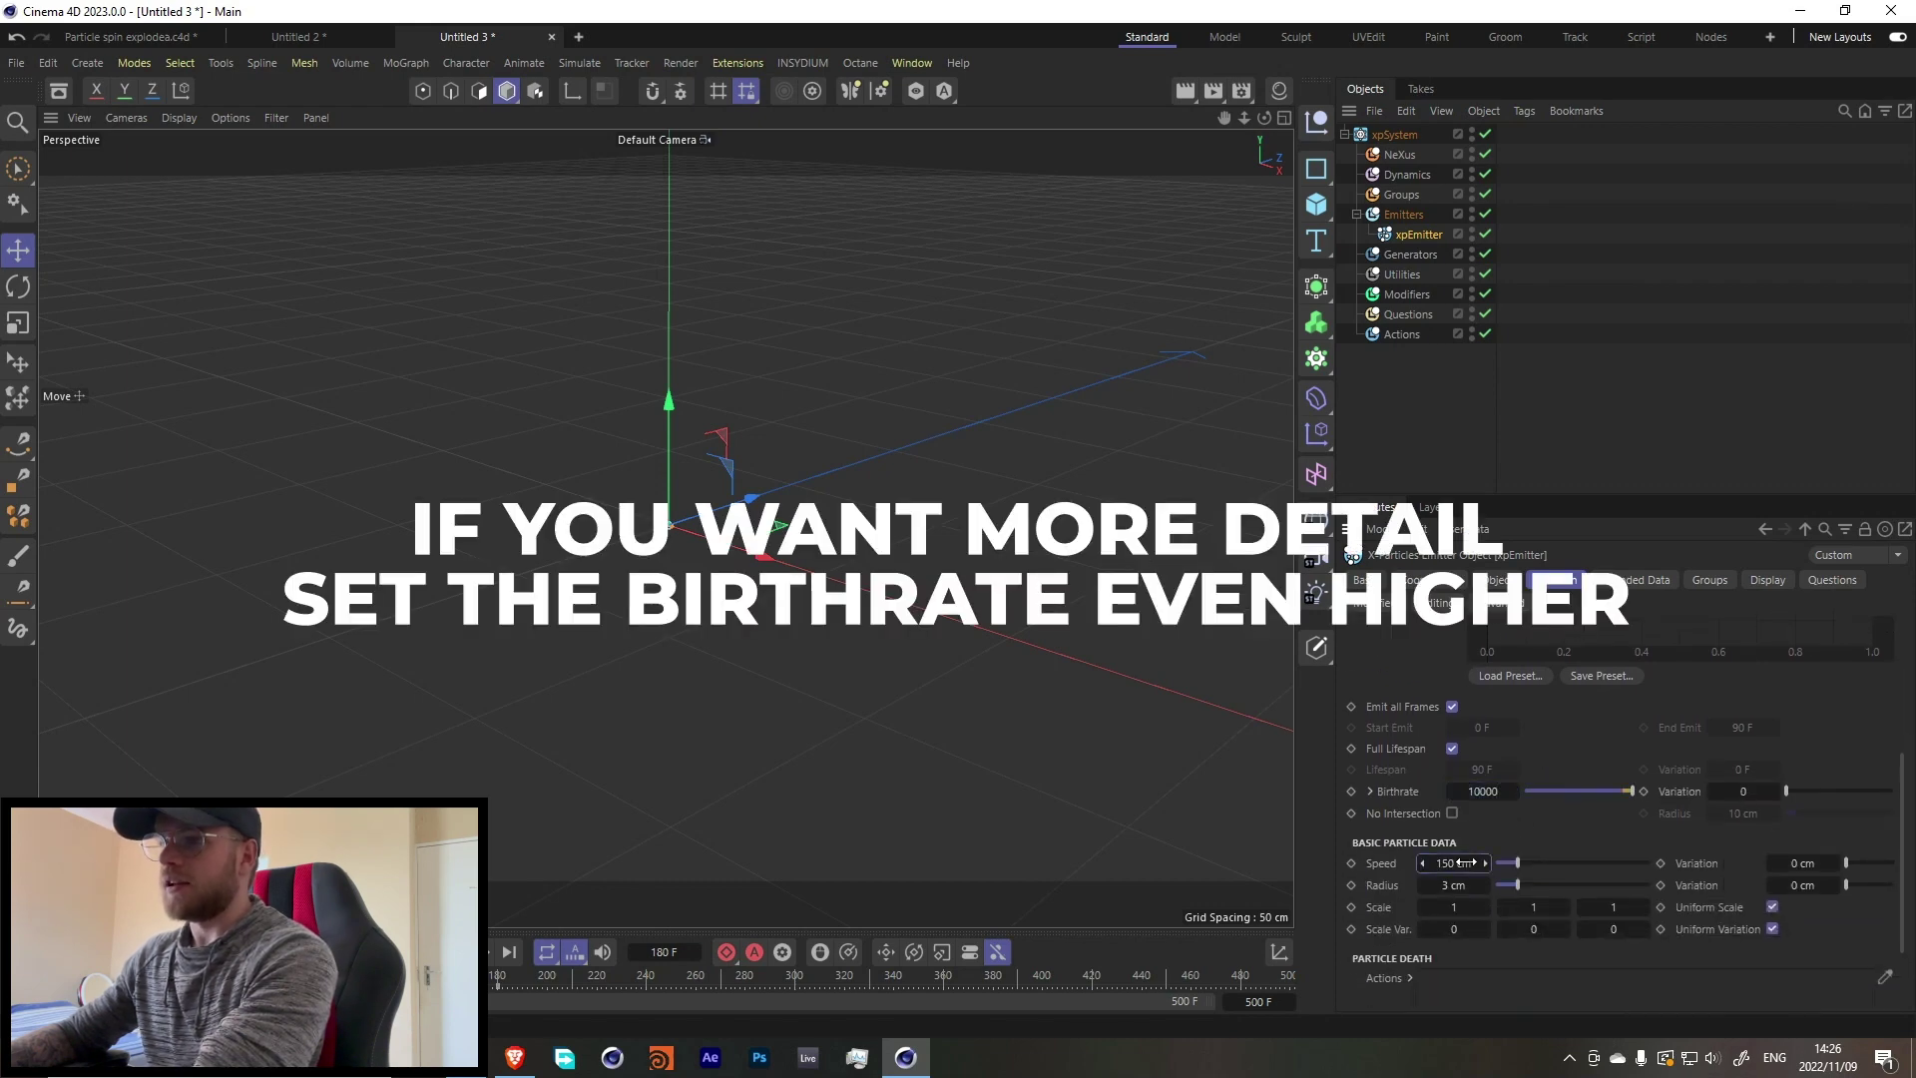
text(0)
key(Return)
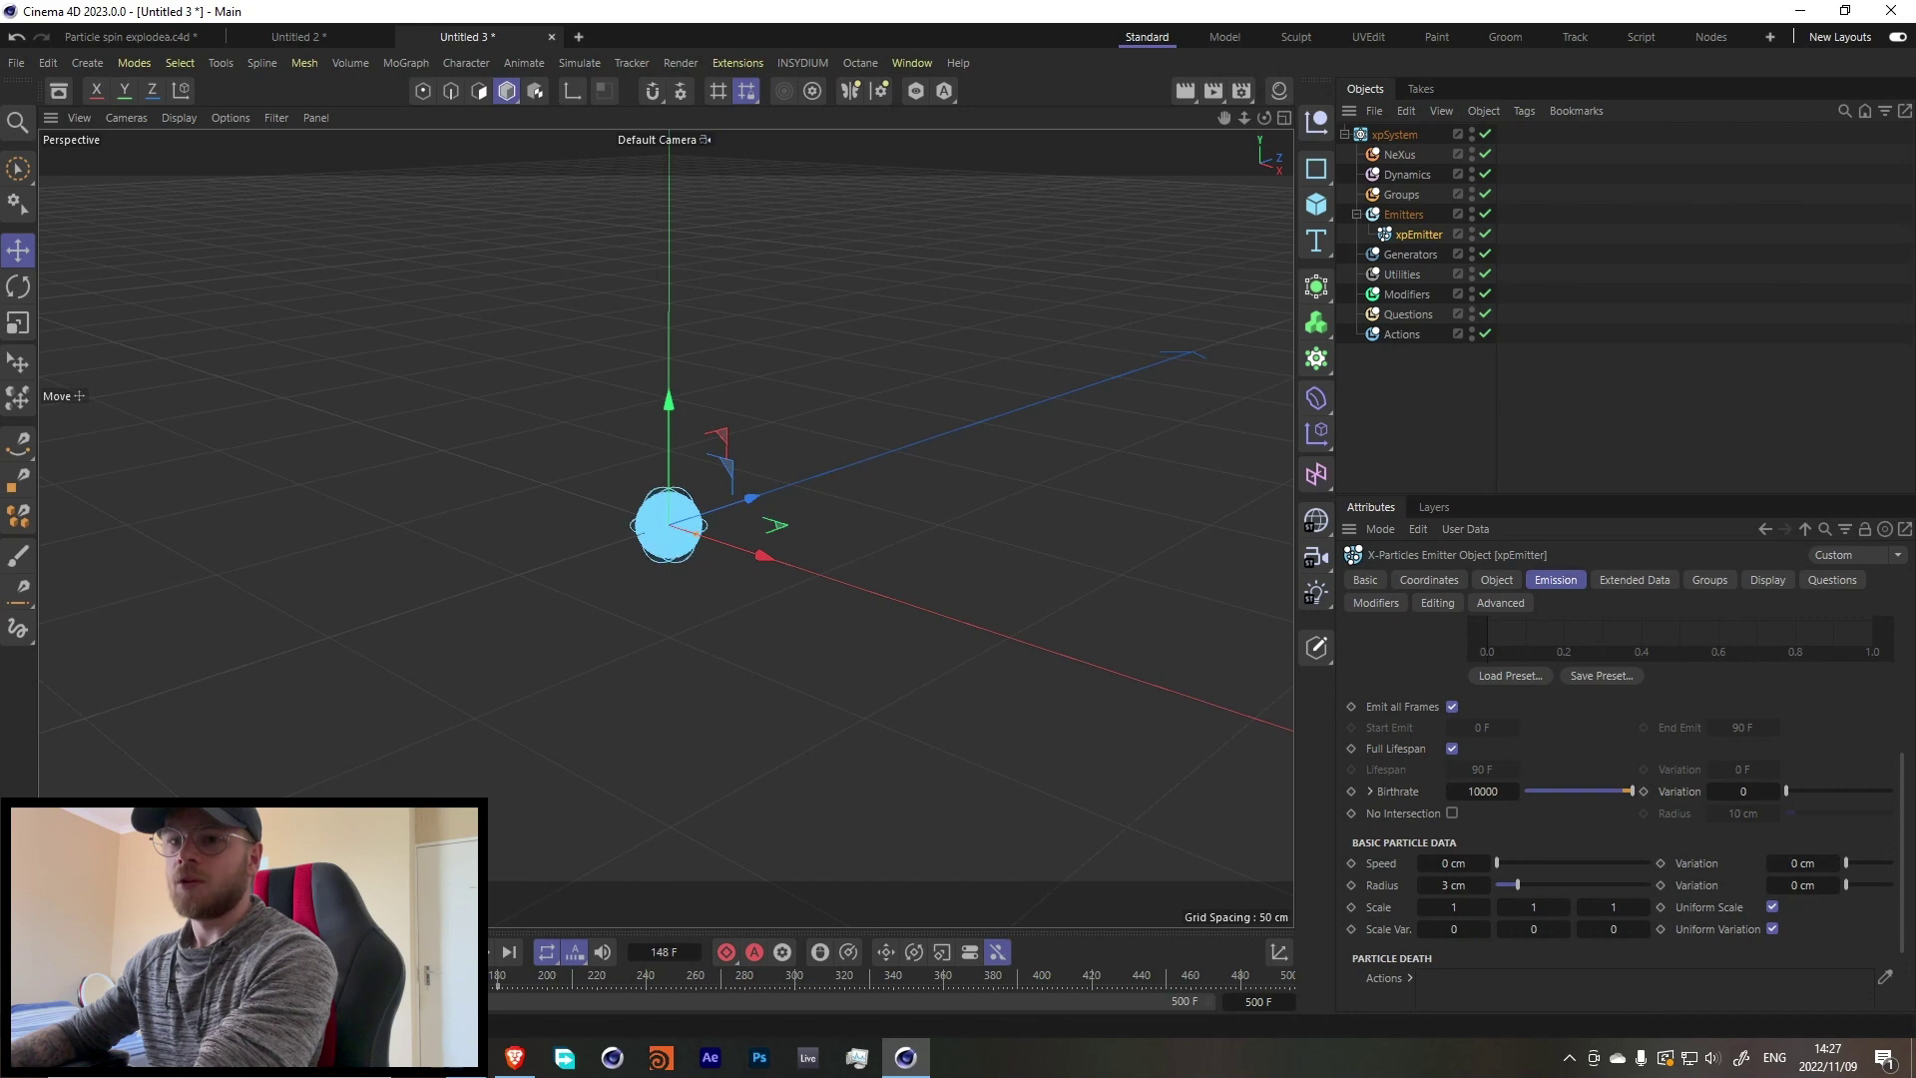
Step: Add xpAttractor and xpRotator motion modifiers to the system's Modifiers folder
click(1407, 295)
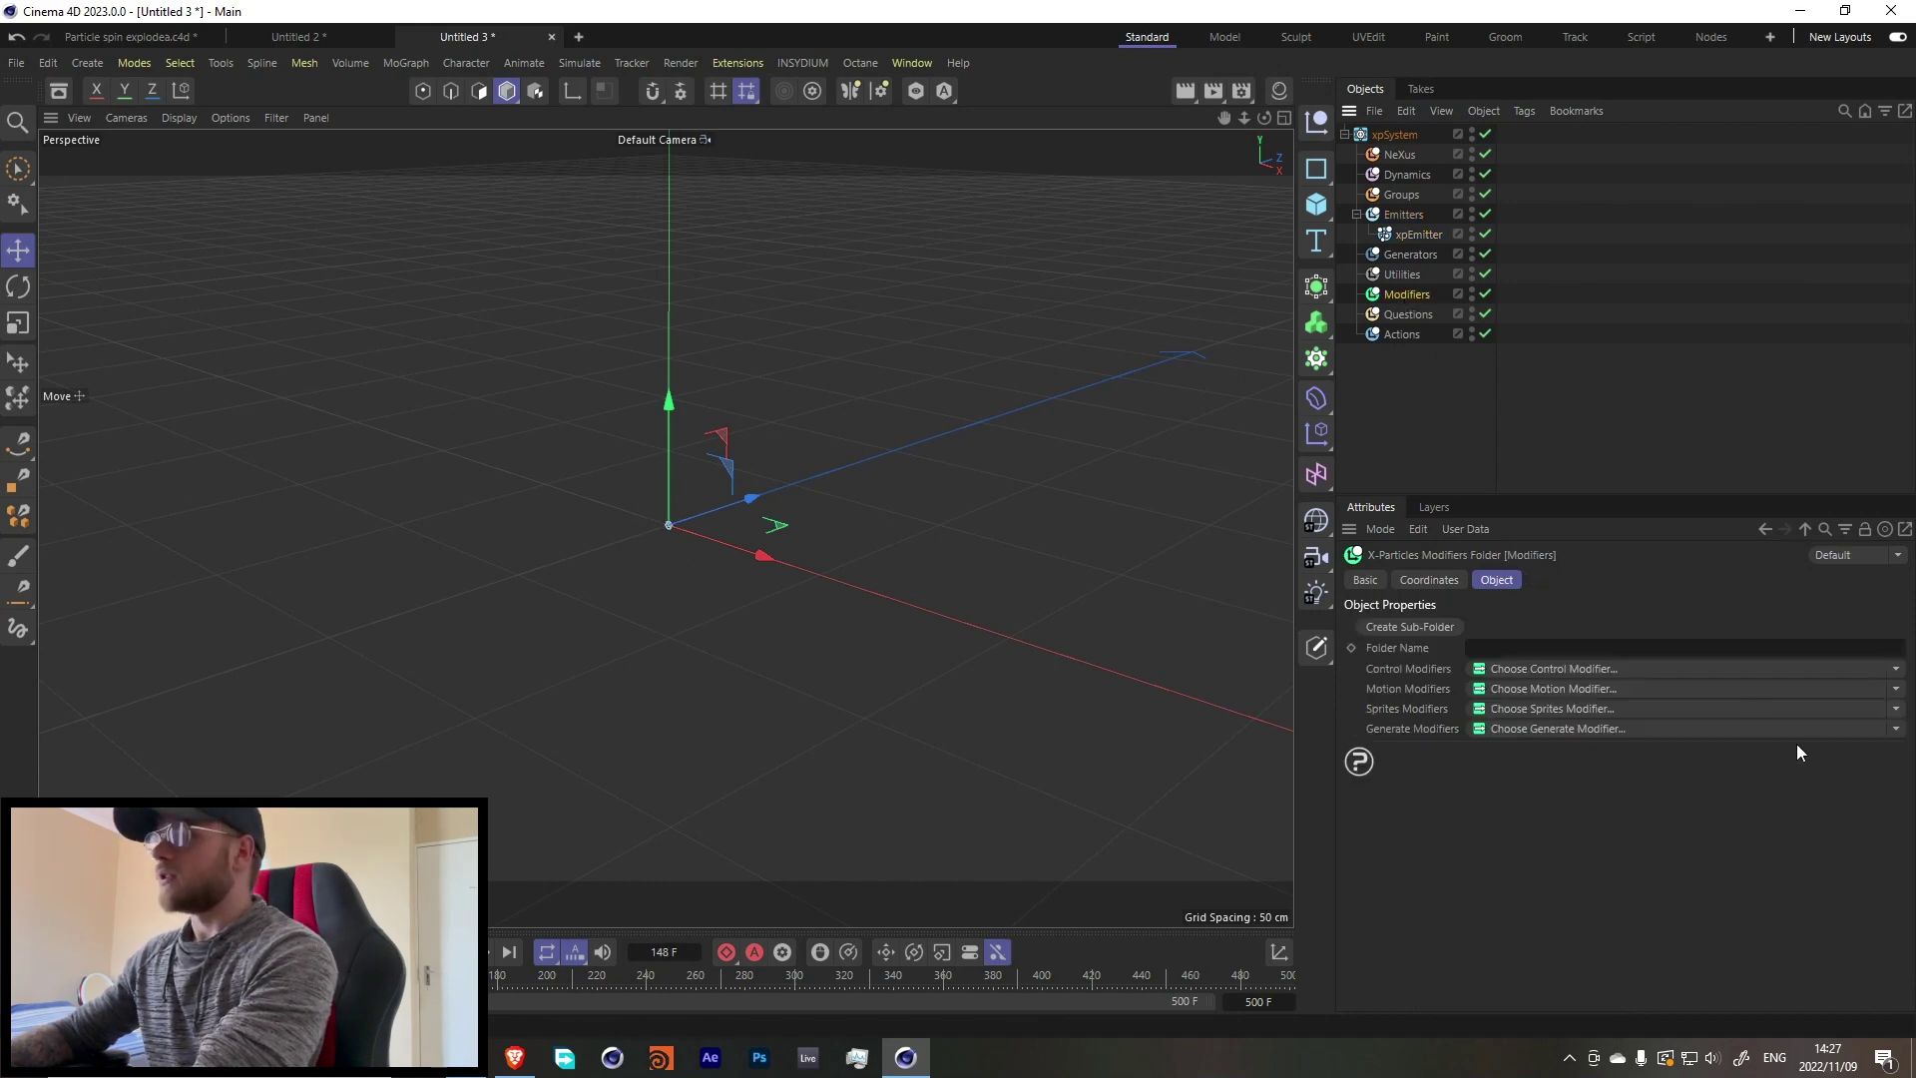
click(1896, 688)
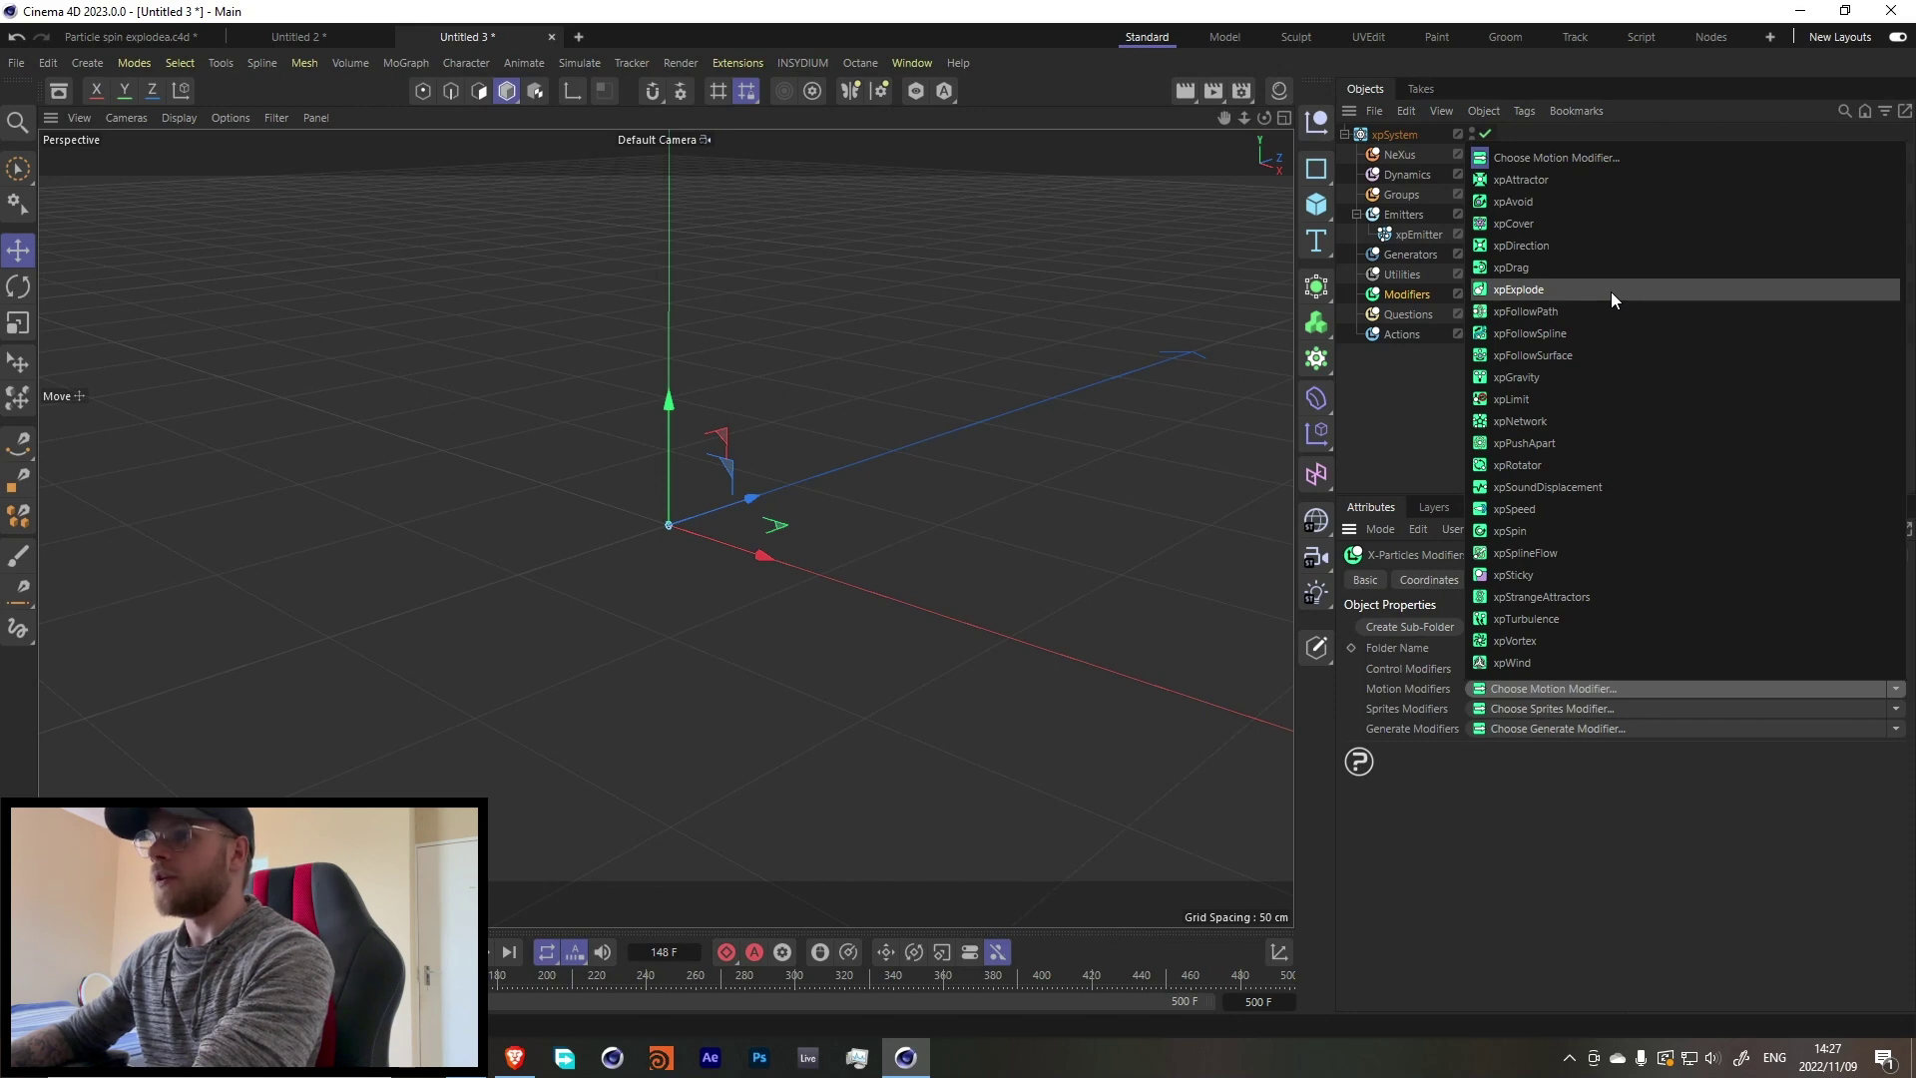
click(1505, 179)
click(1405, 296)
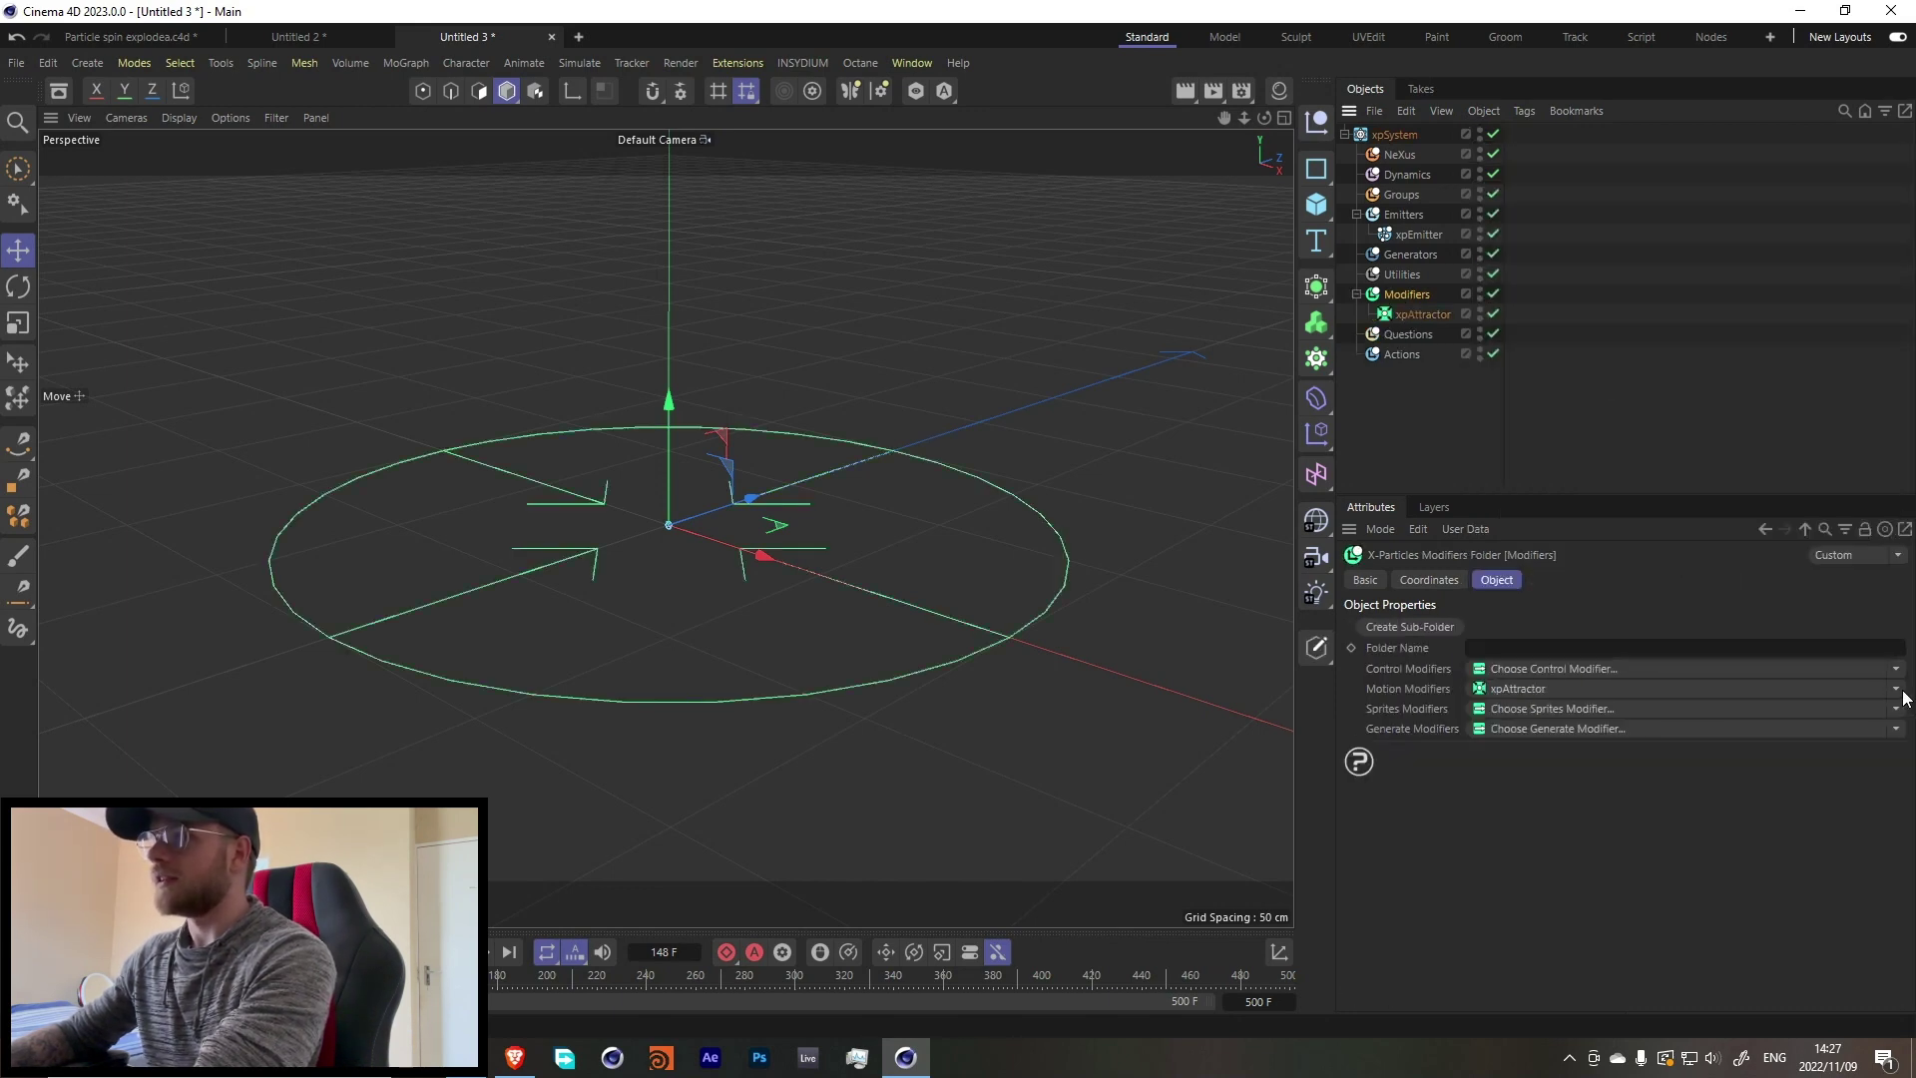
click(1787, 689)
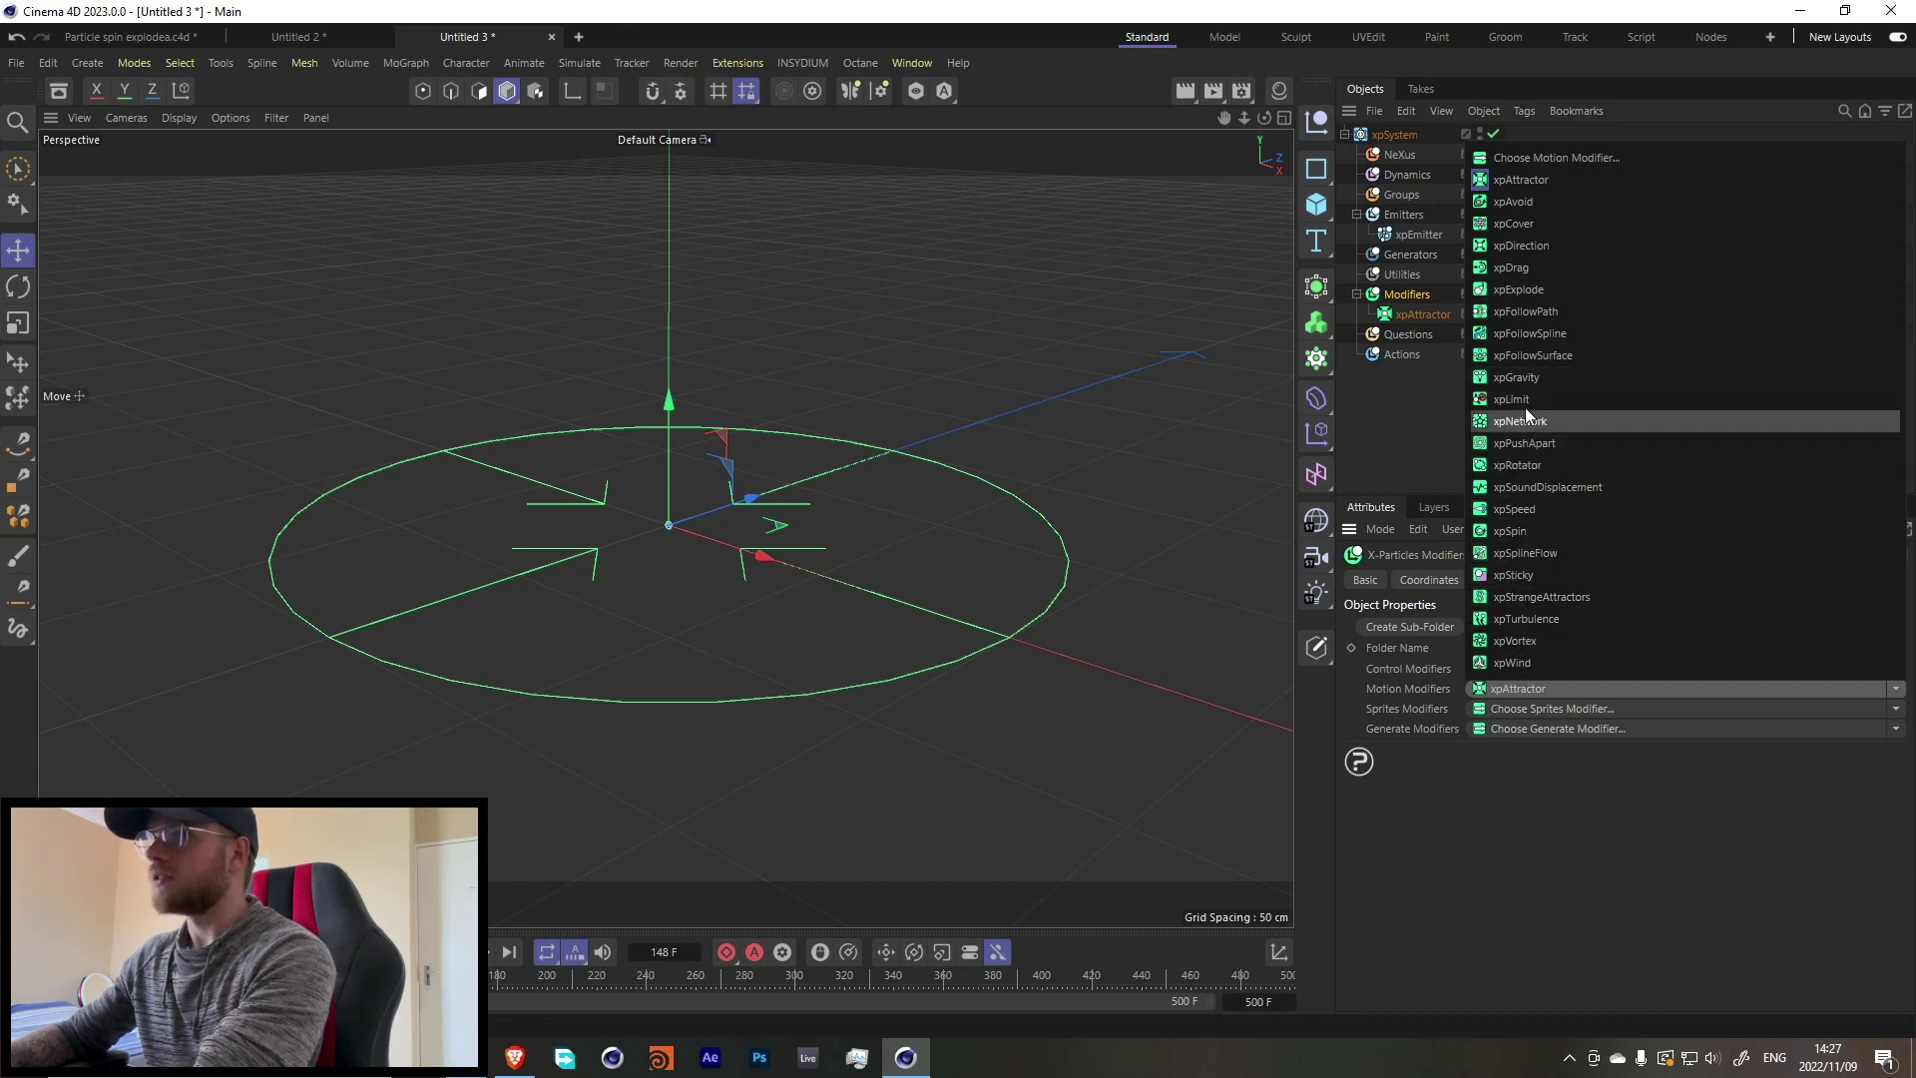
click(1518, 465)
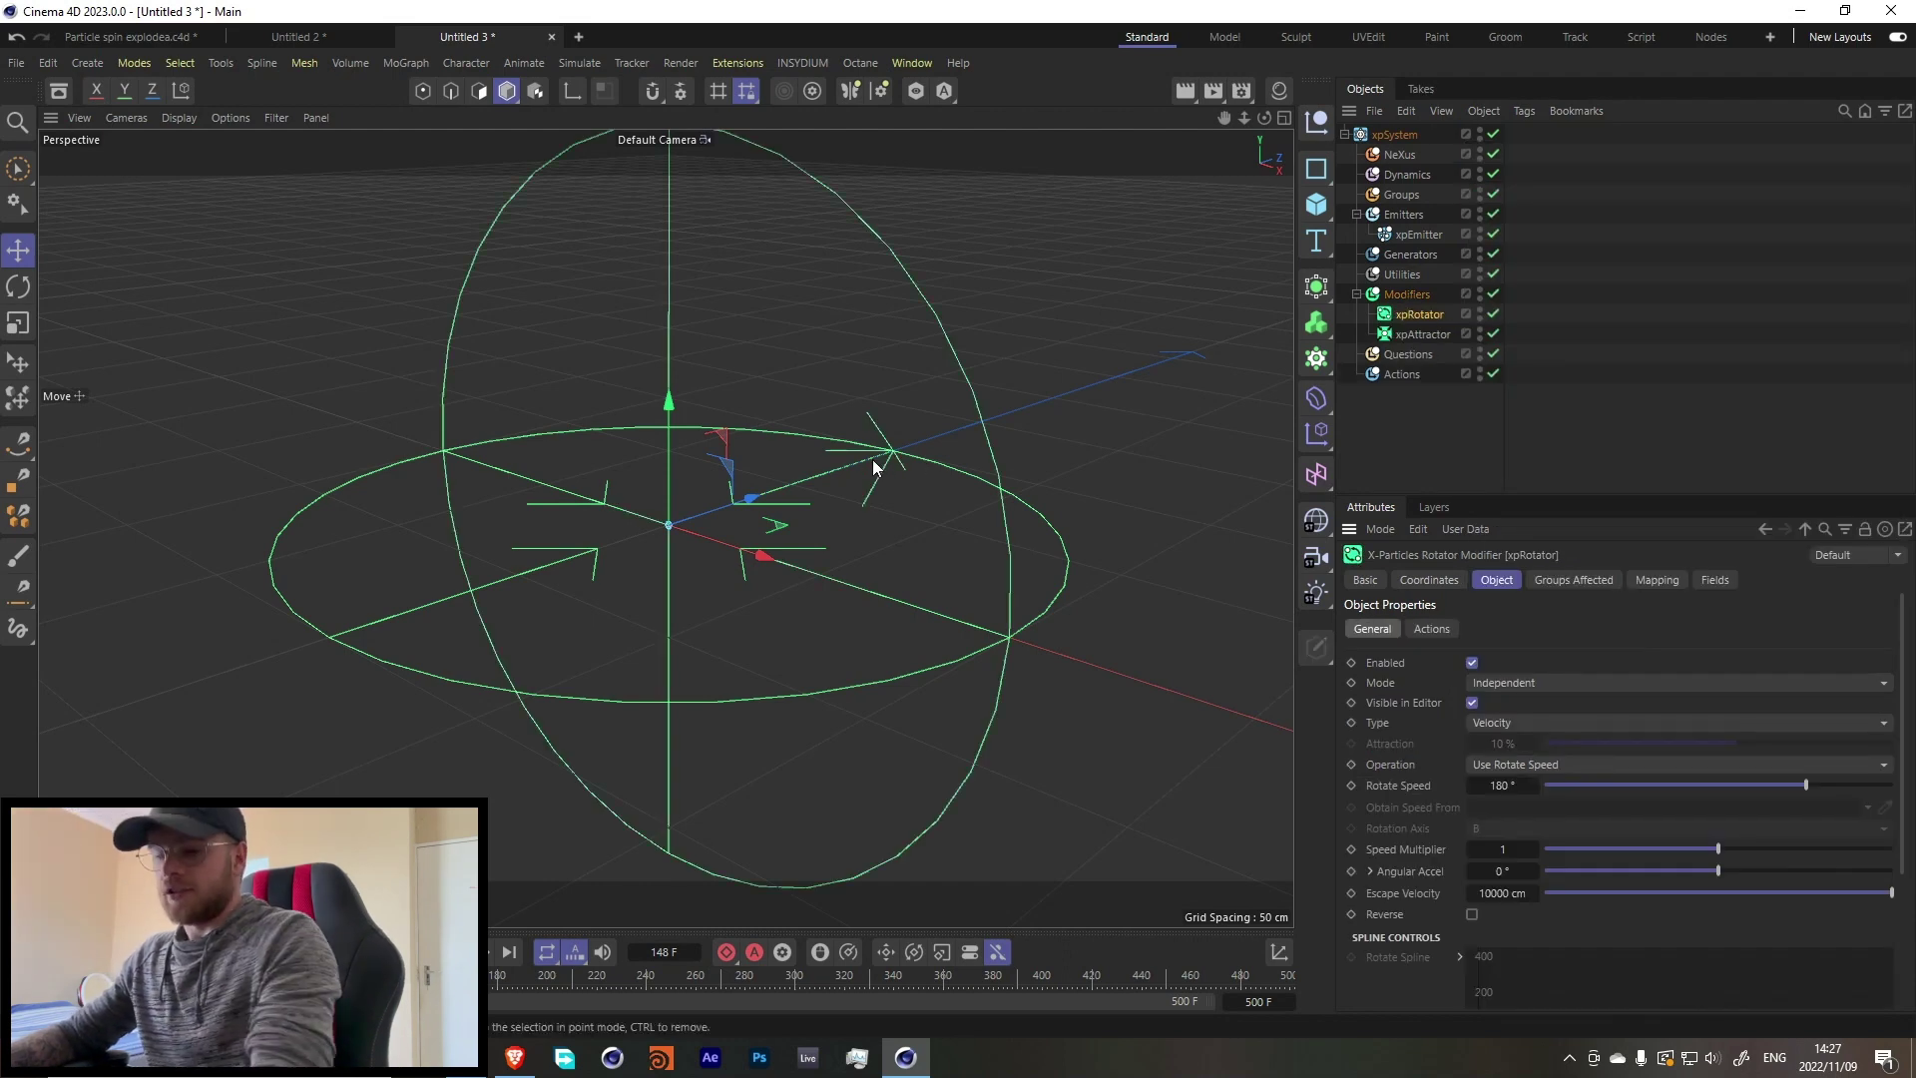
Step: Turn the xpRotator so its axis stands vertical, with a pitch rotation of 90°
key(r)
drag(643, 463, 611, 564)
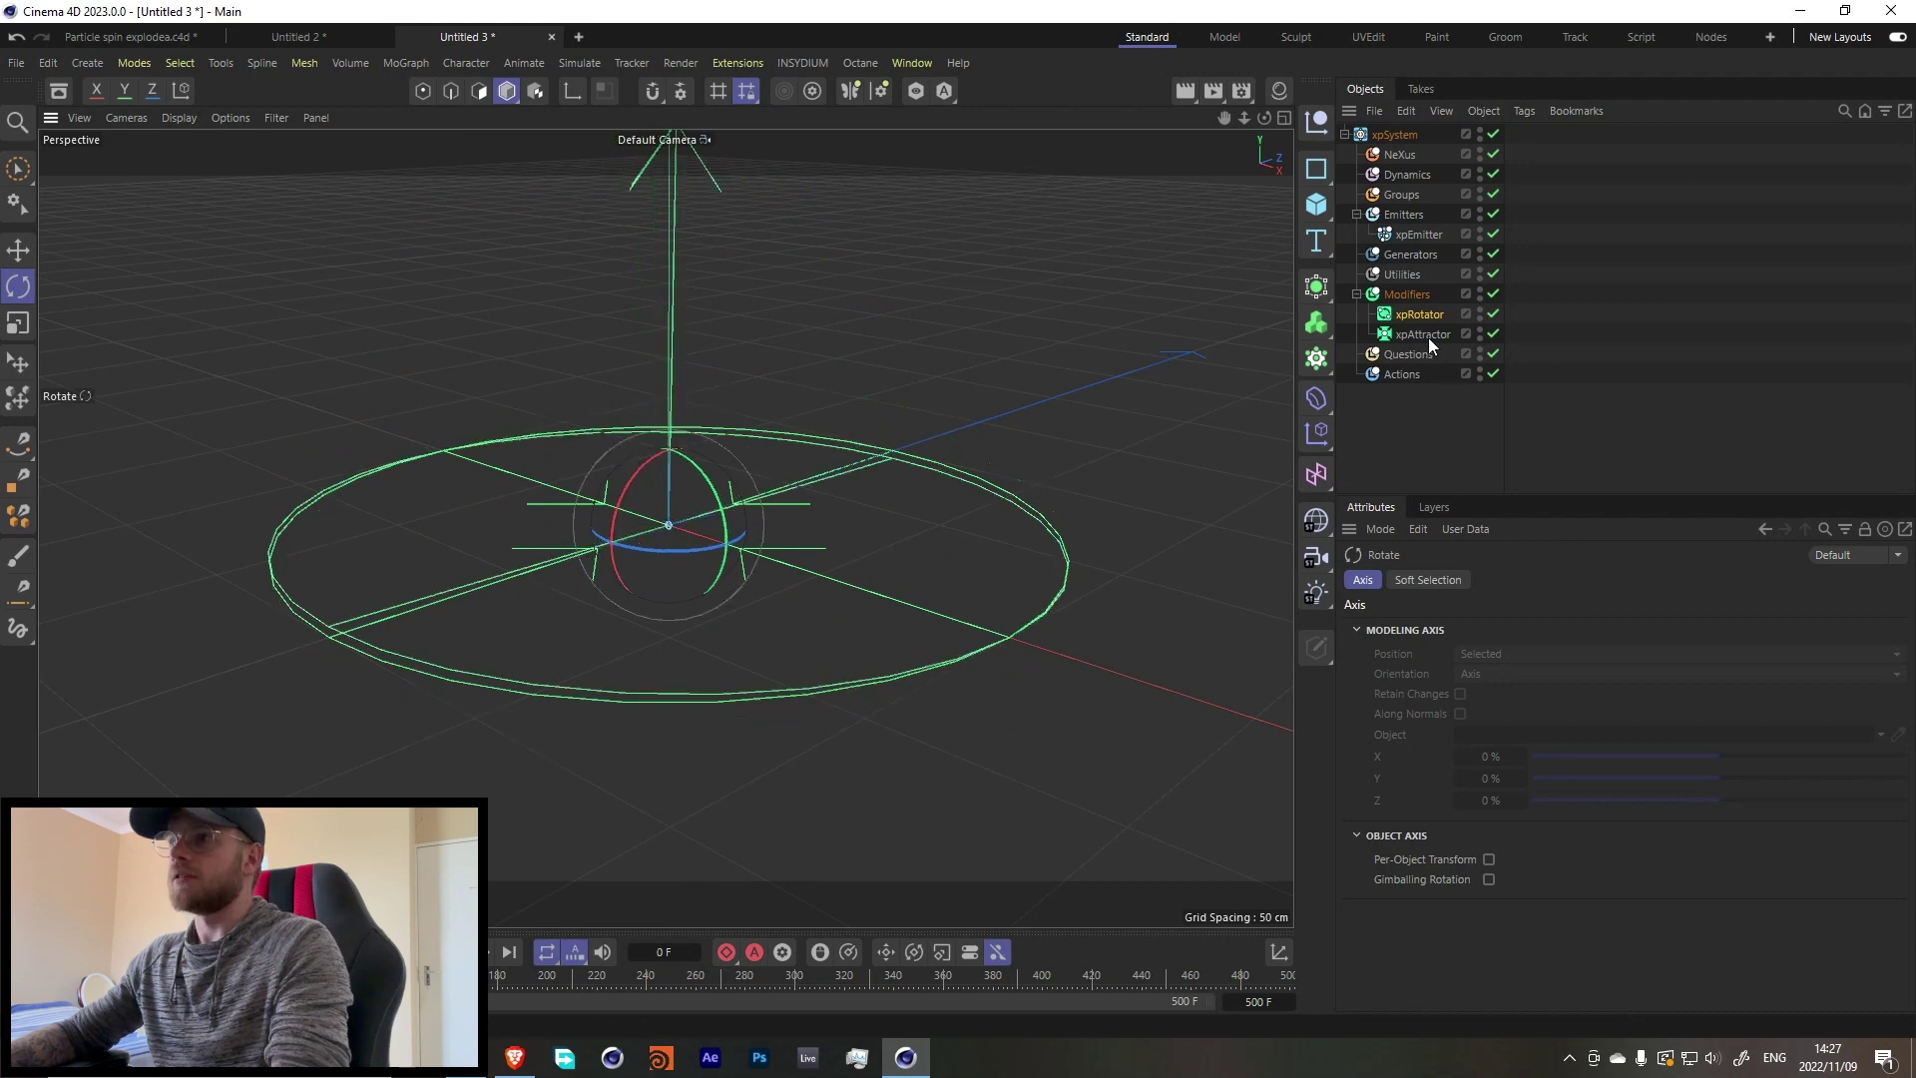
click(1420, 313)
click(1429, 580)
double_click(1564, 677)
text(90)
key(Return)
Step: Add an xpTurbulence motion modifier to the Modifiers folder
click(1405, 294)
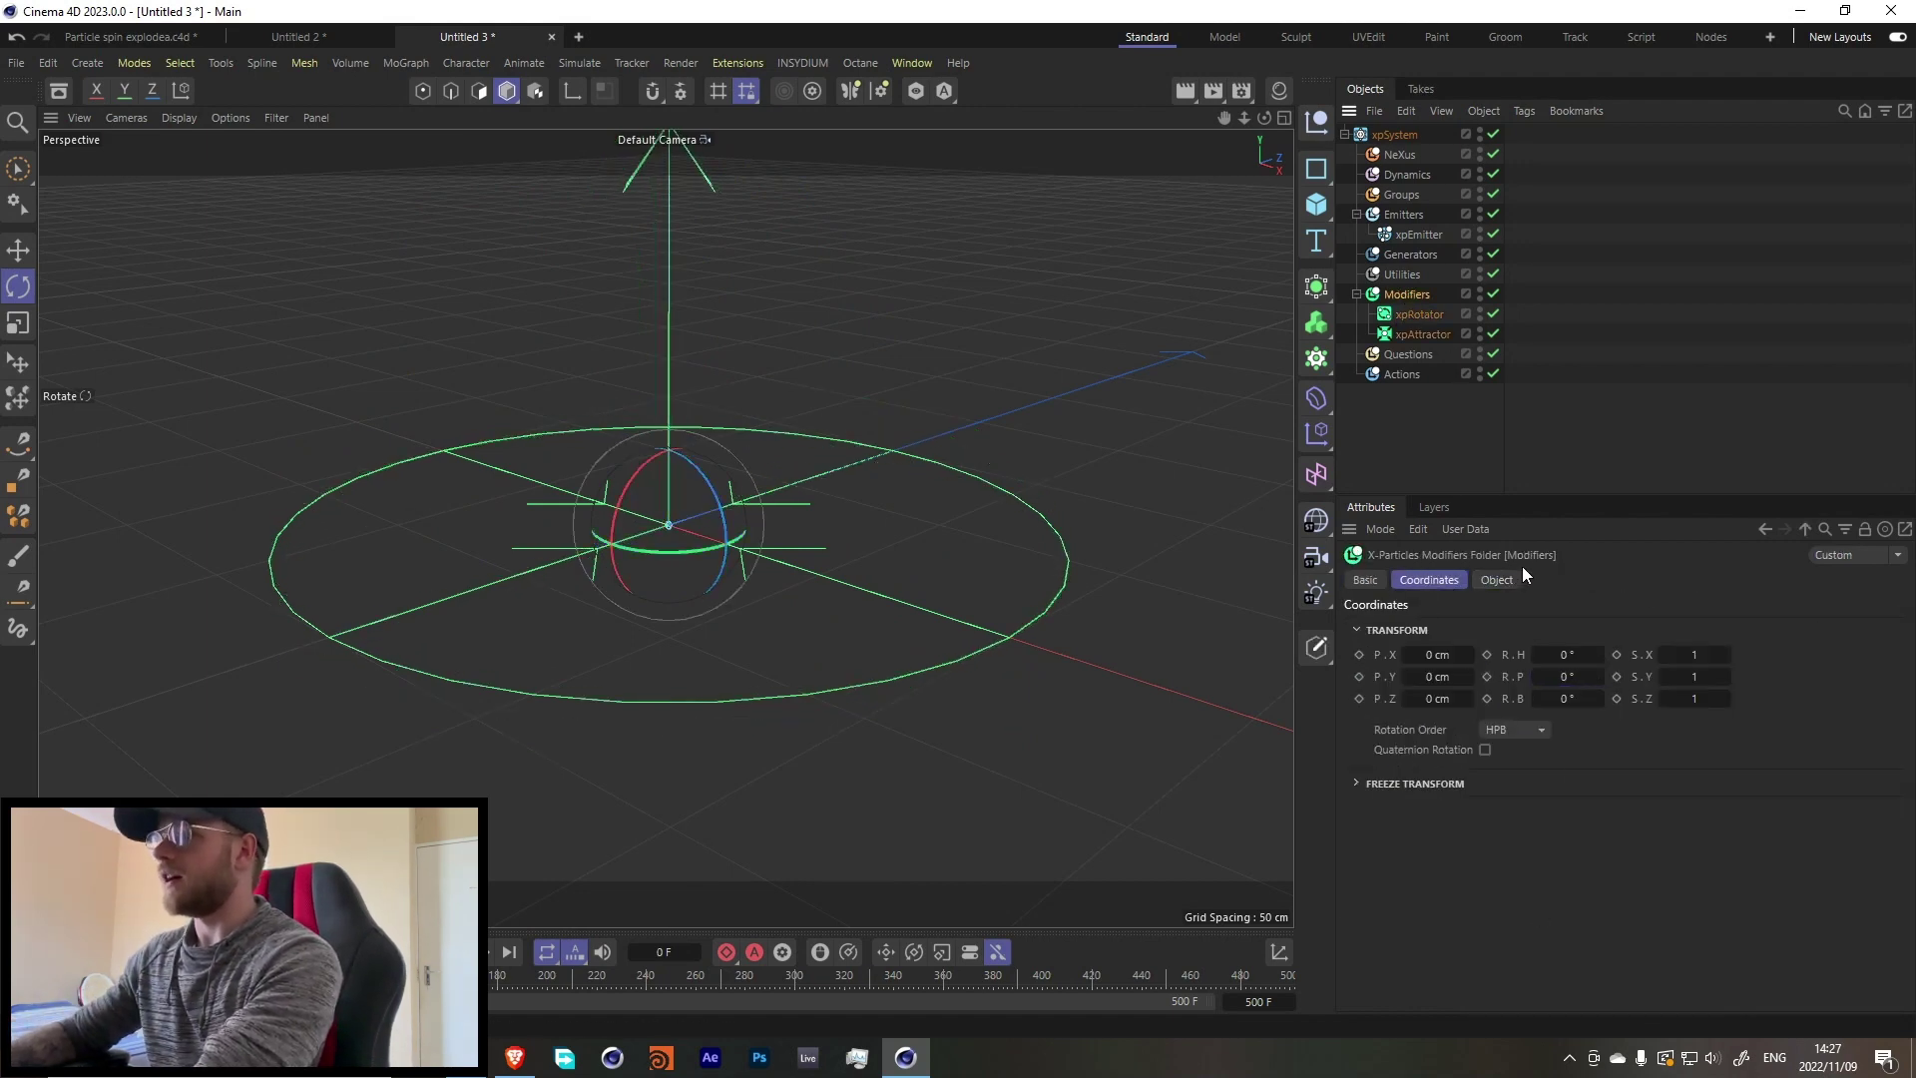
click(1497, 579)
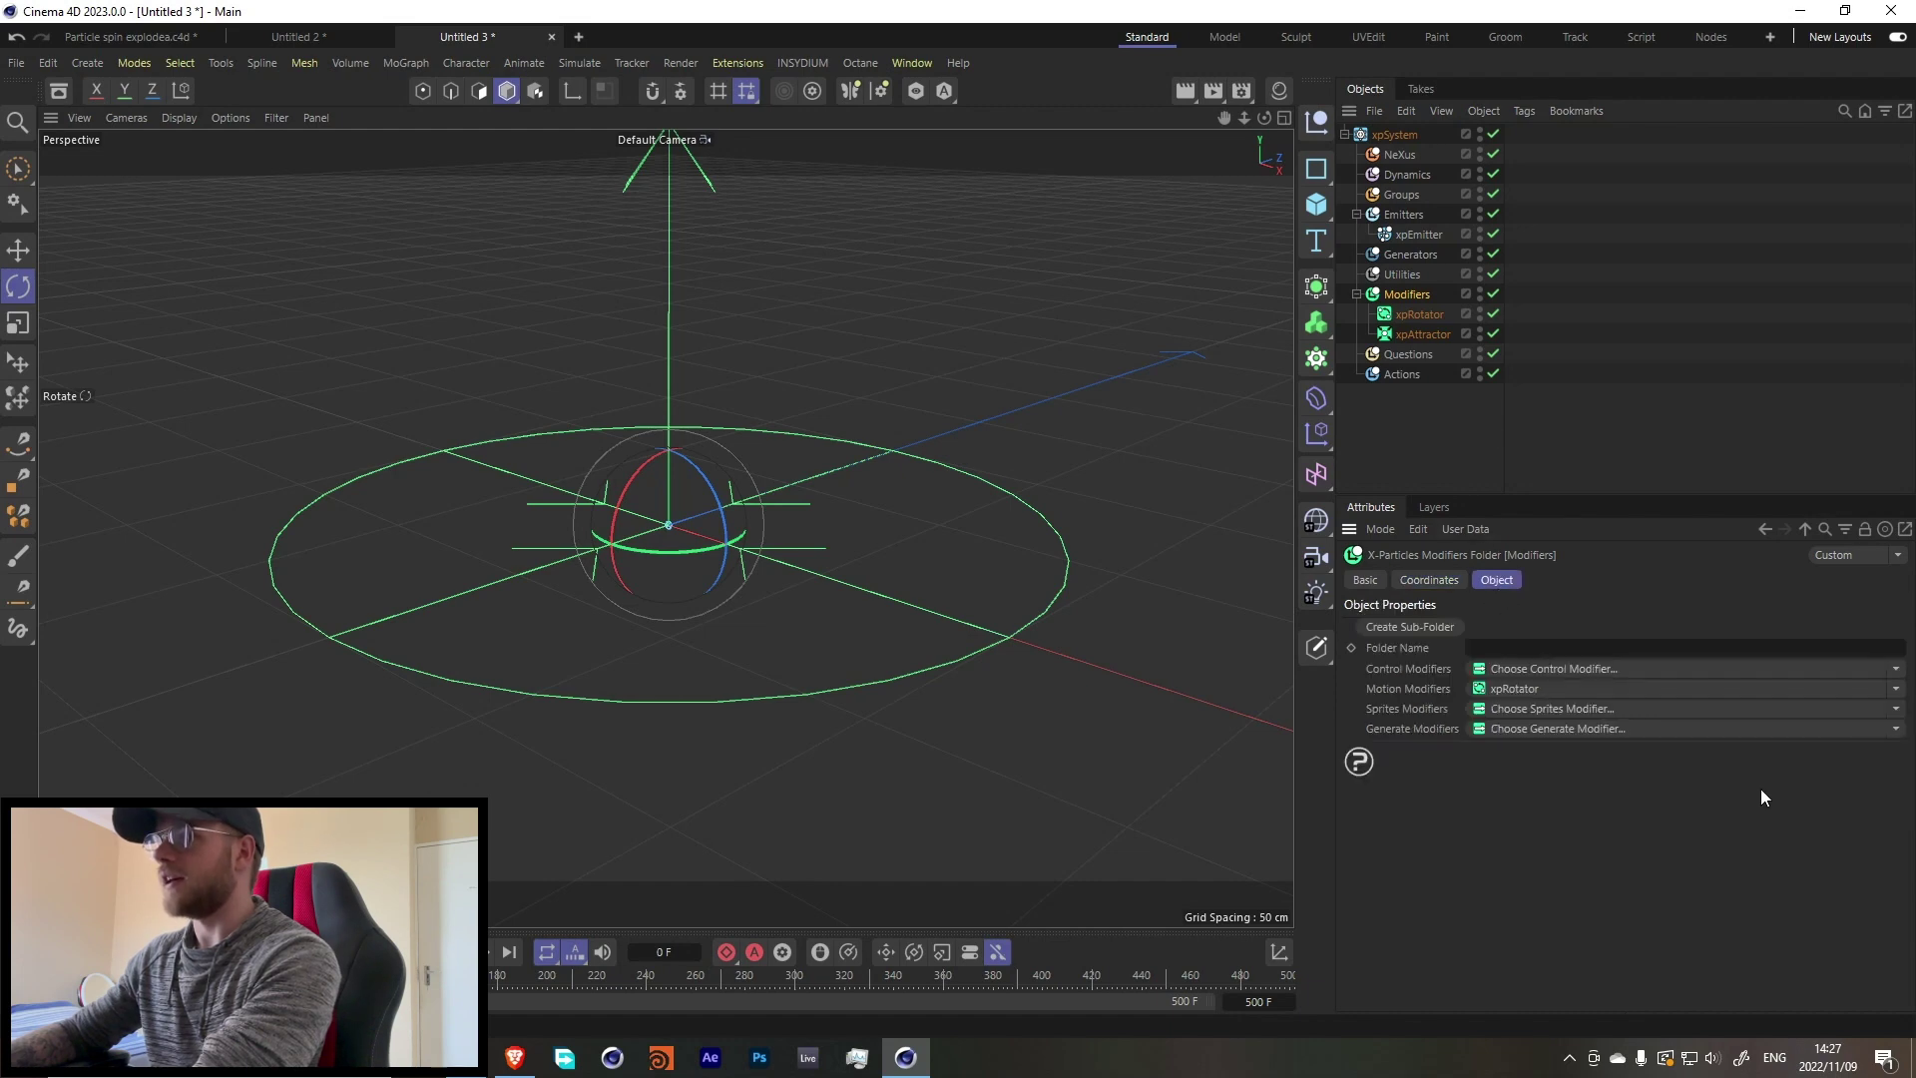
click(1897, 689)
click(1587, 675)
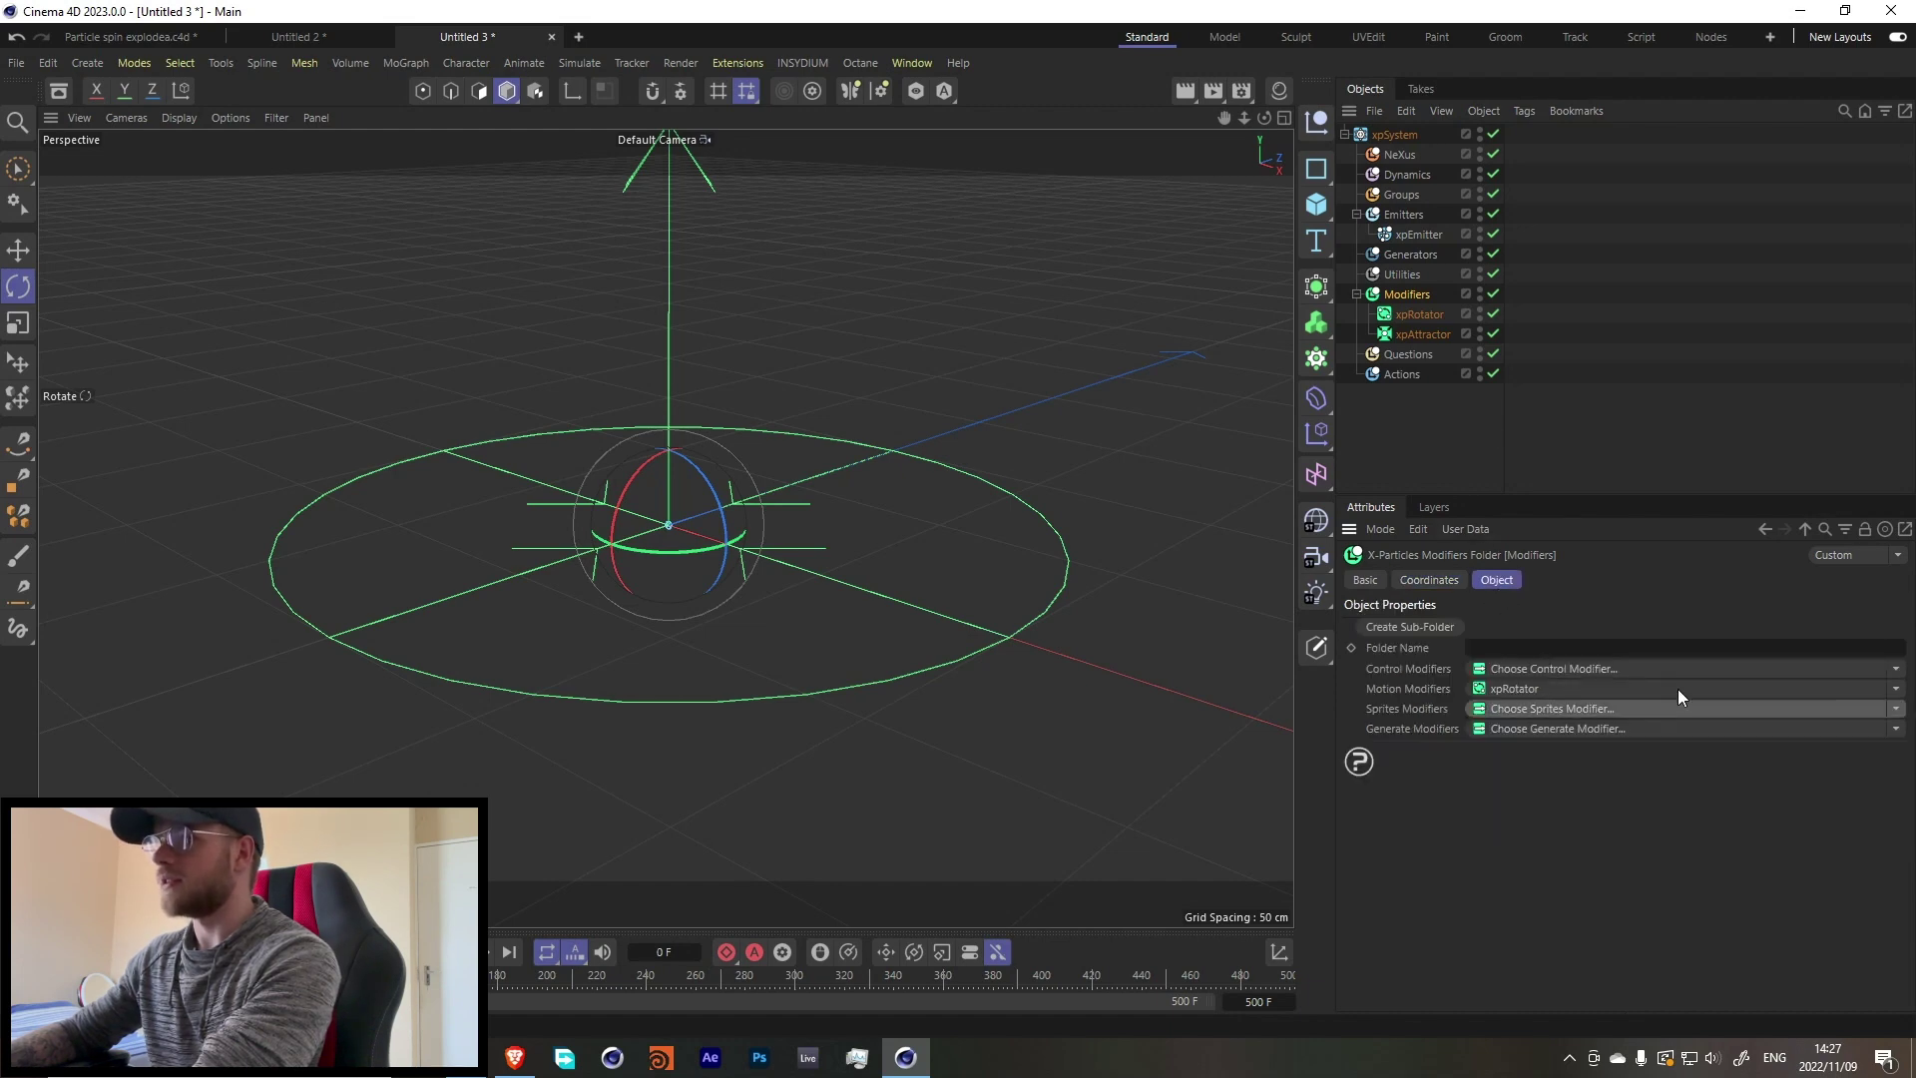
click(1897, 691)
click(1565, 623)
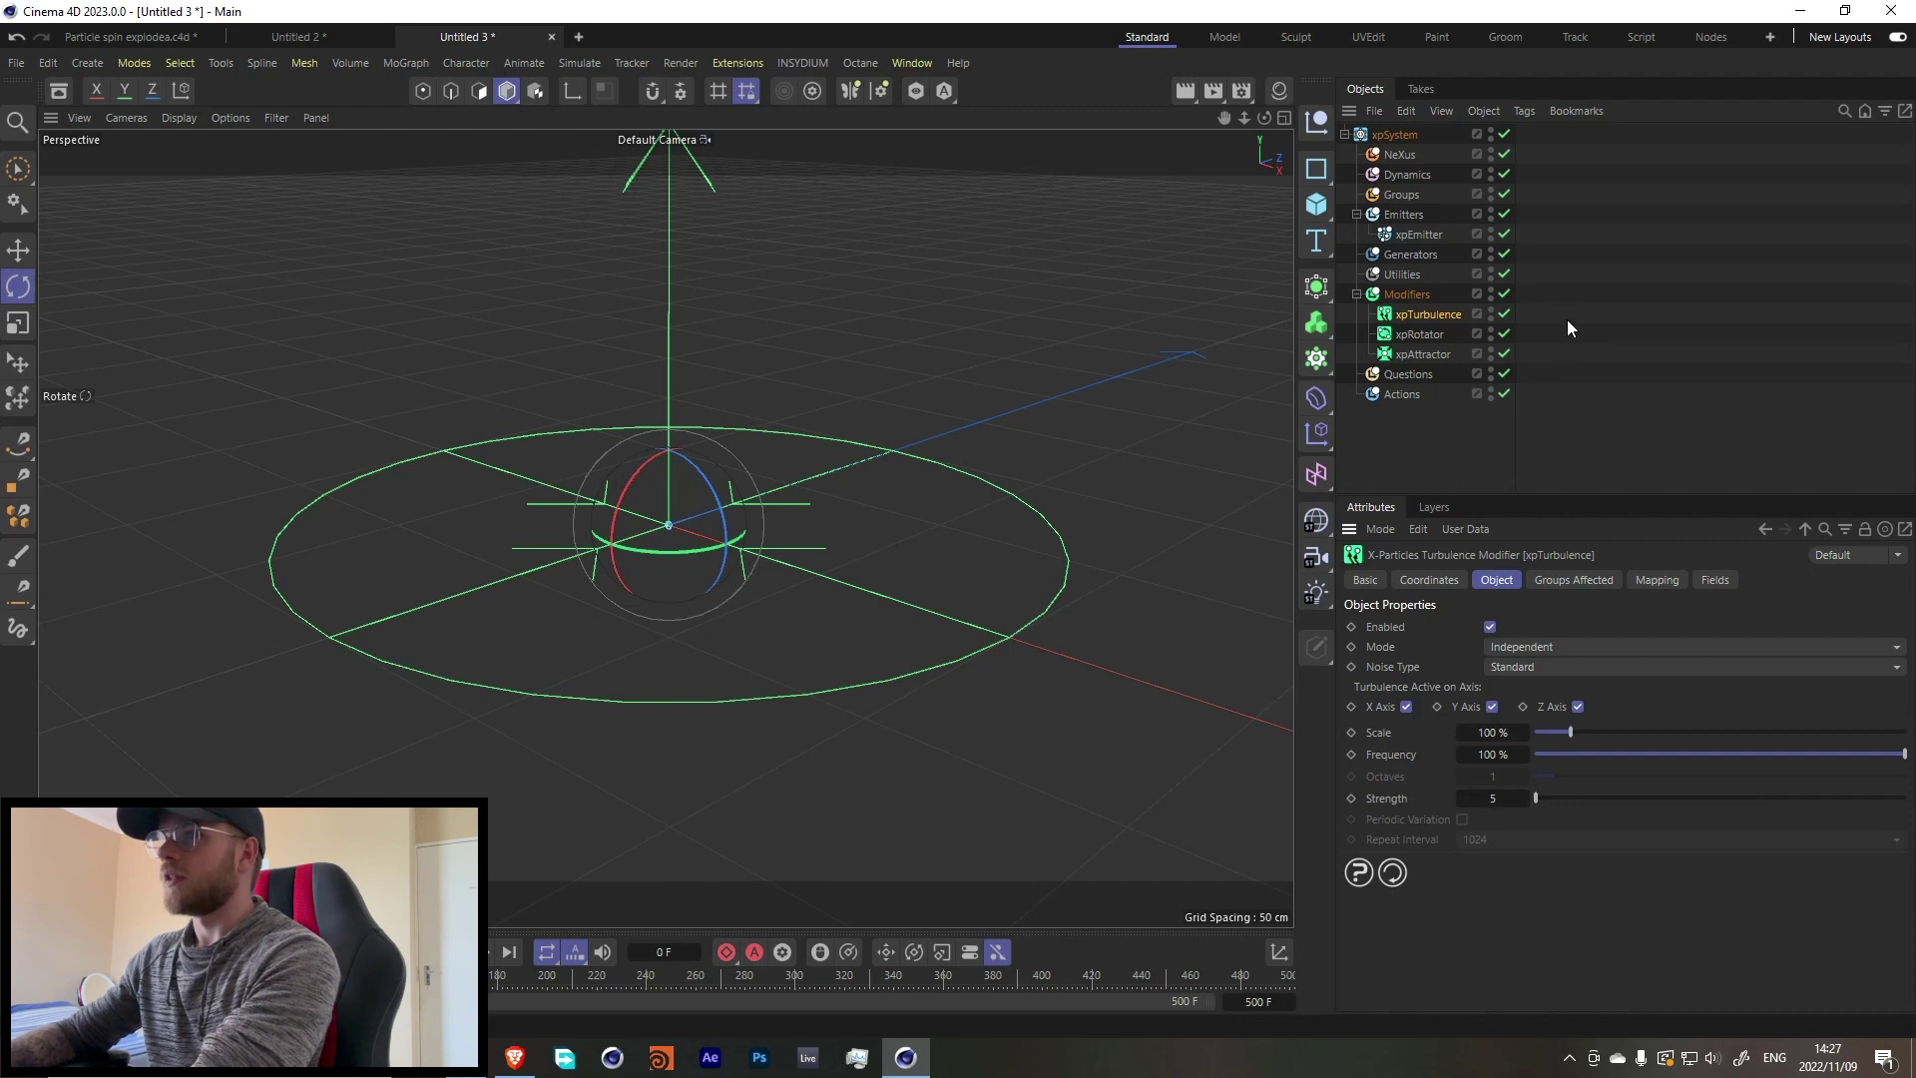
Step: Disable the xpTurbulence and xpAttractor modifiers and set the xpRotator's type to Force
click(1504, 313)
click(1504, 353)
click(1419, 333)
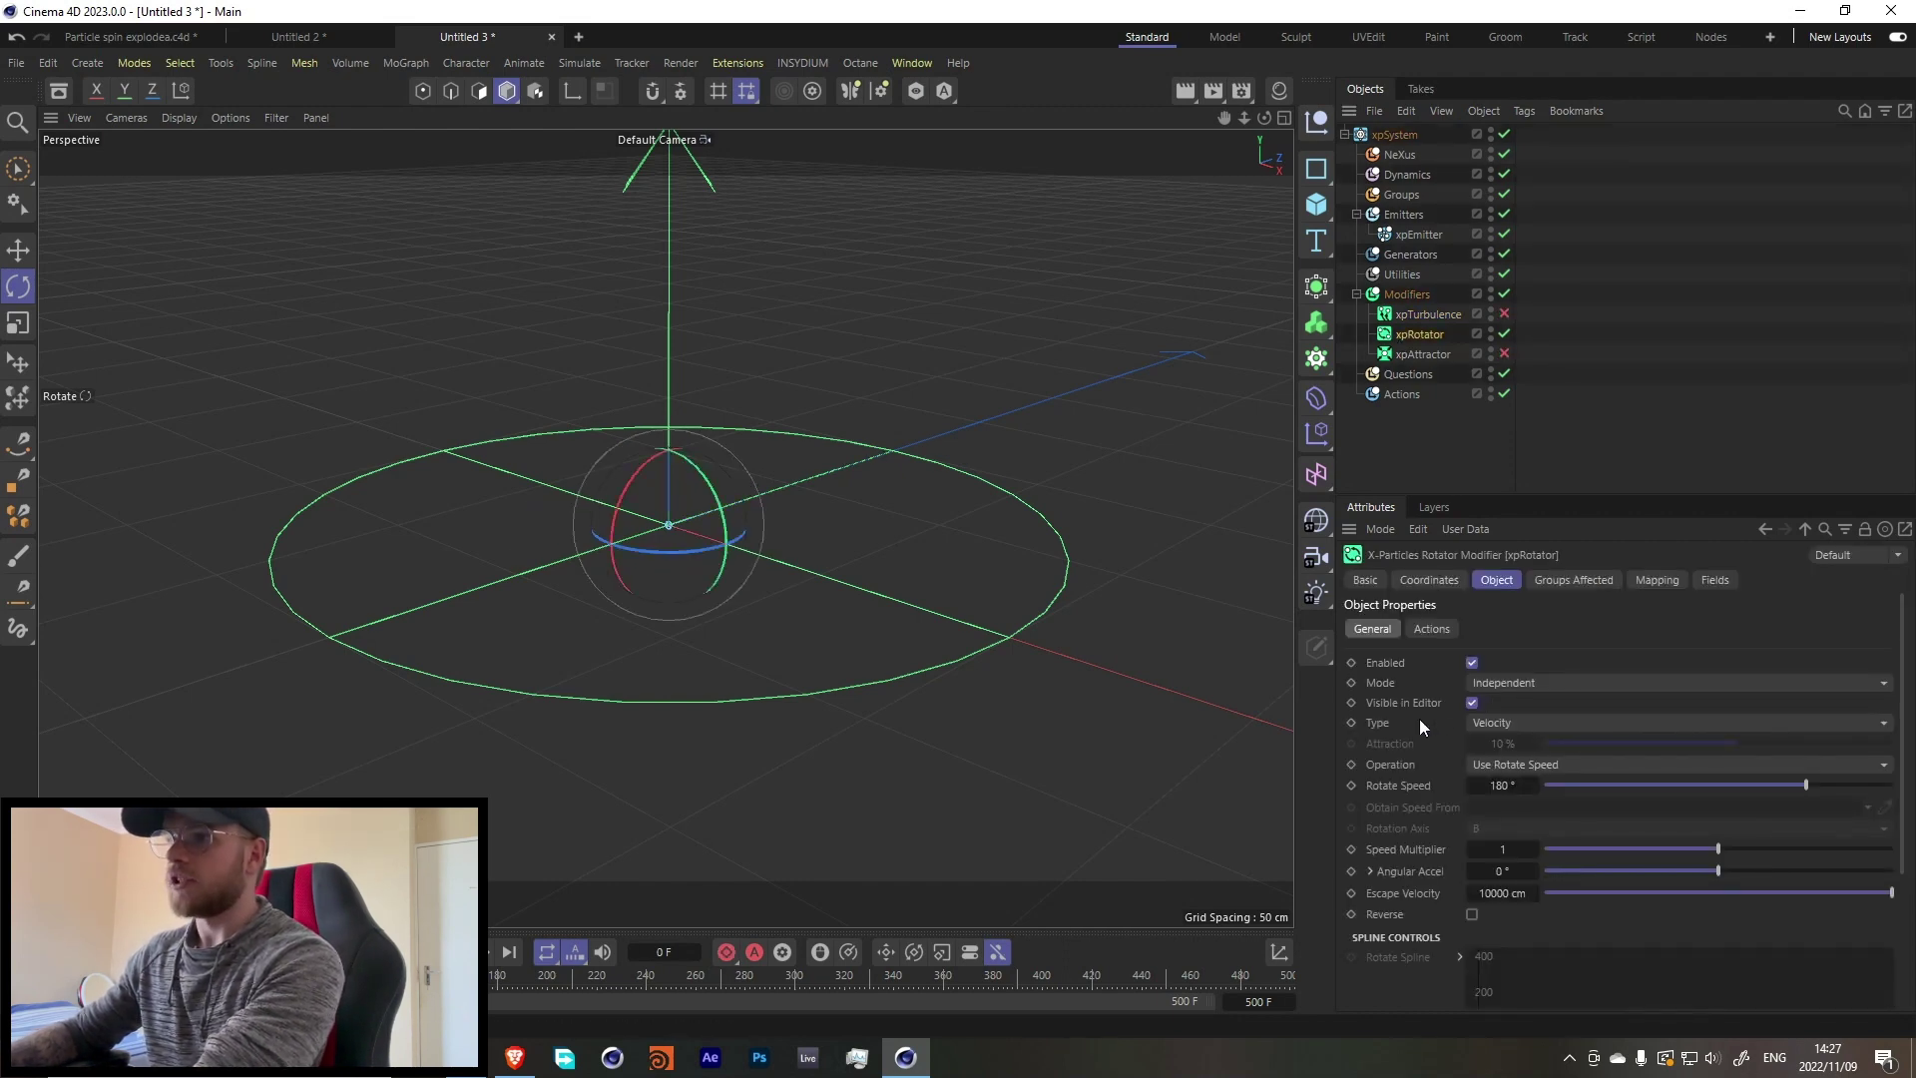
click(1525, 723)
click(1523, 744)
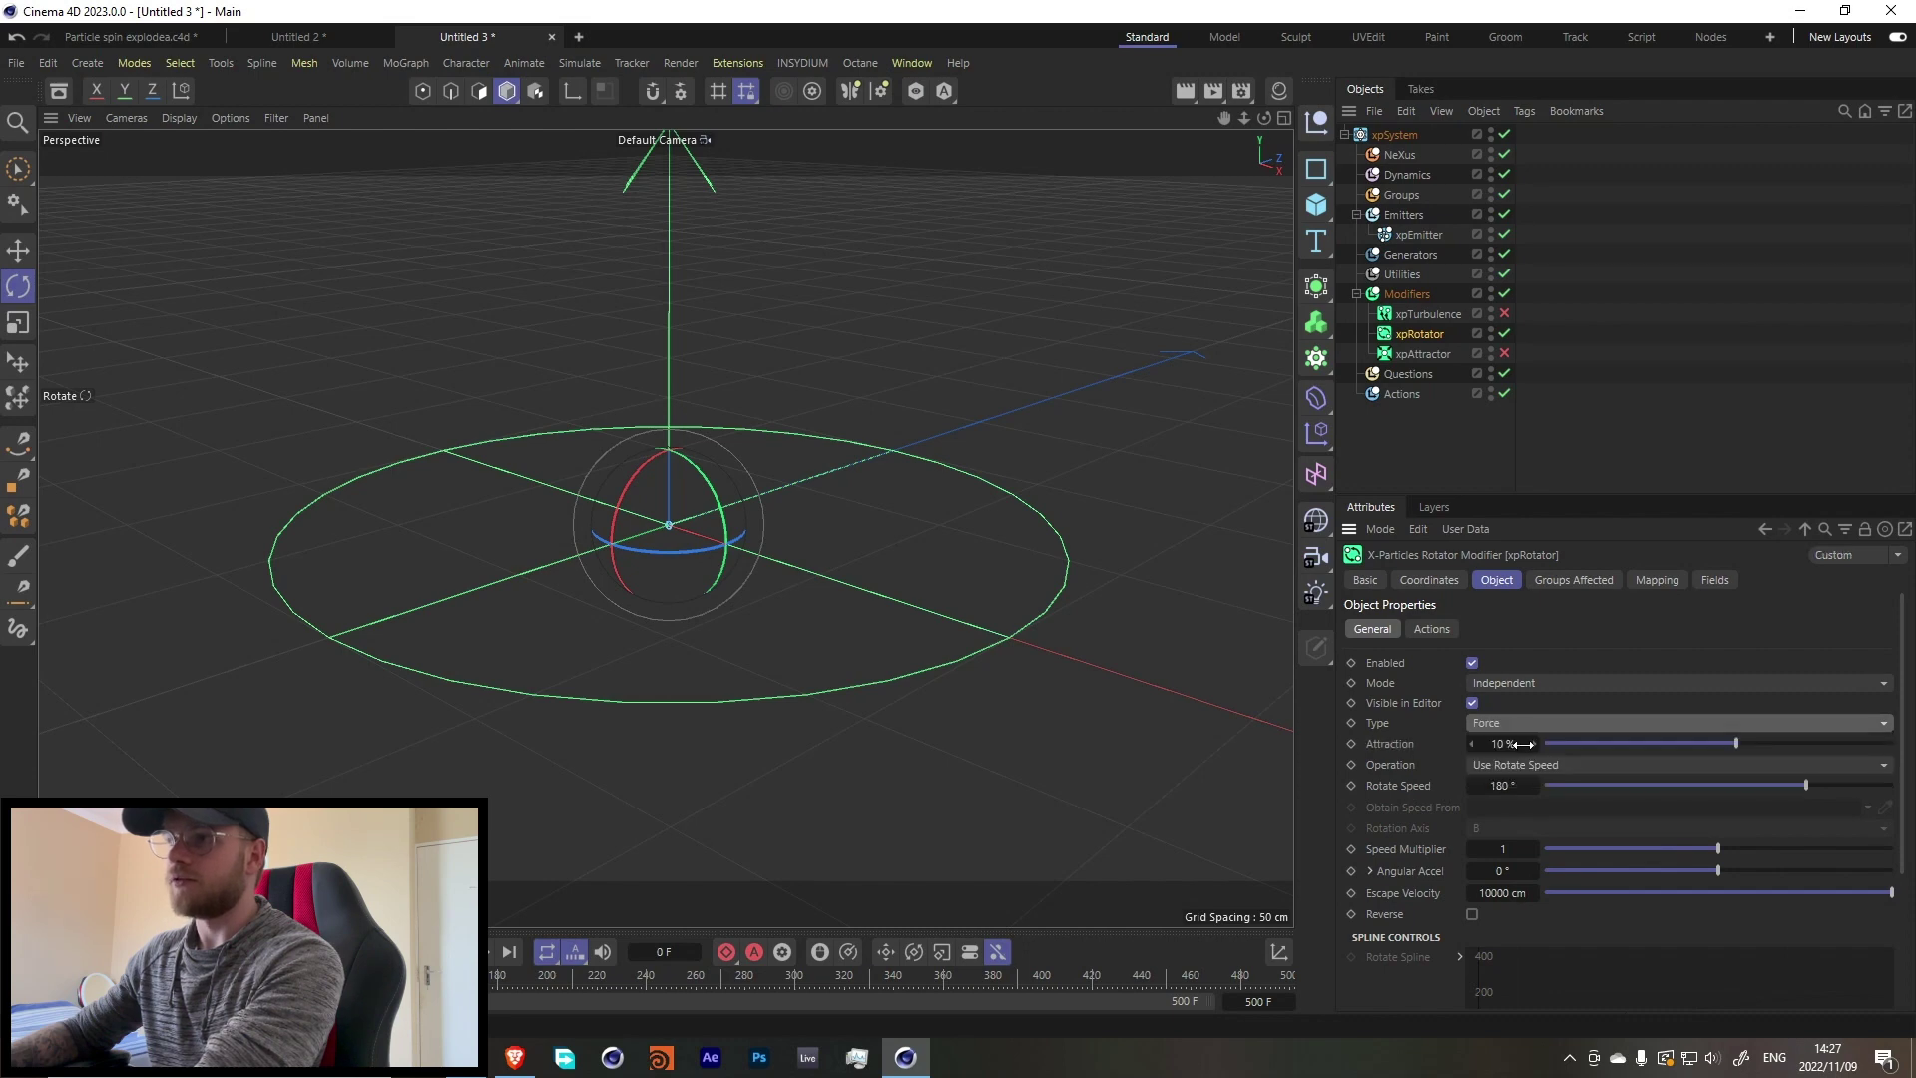
key(space)
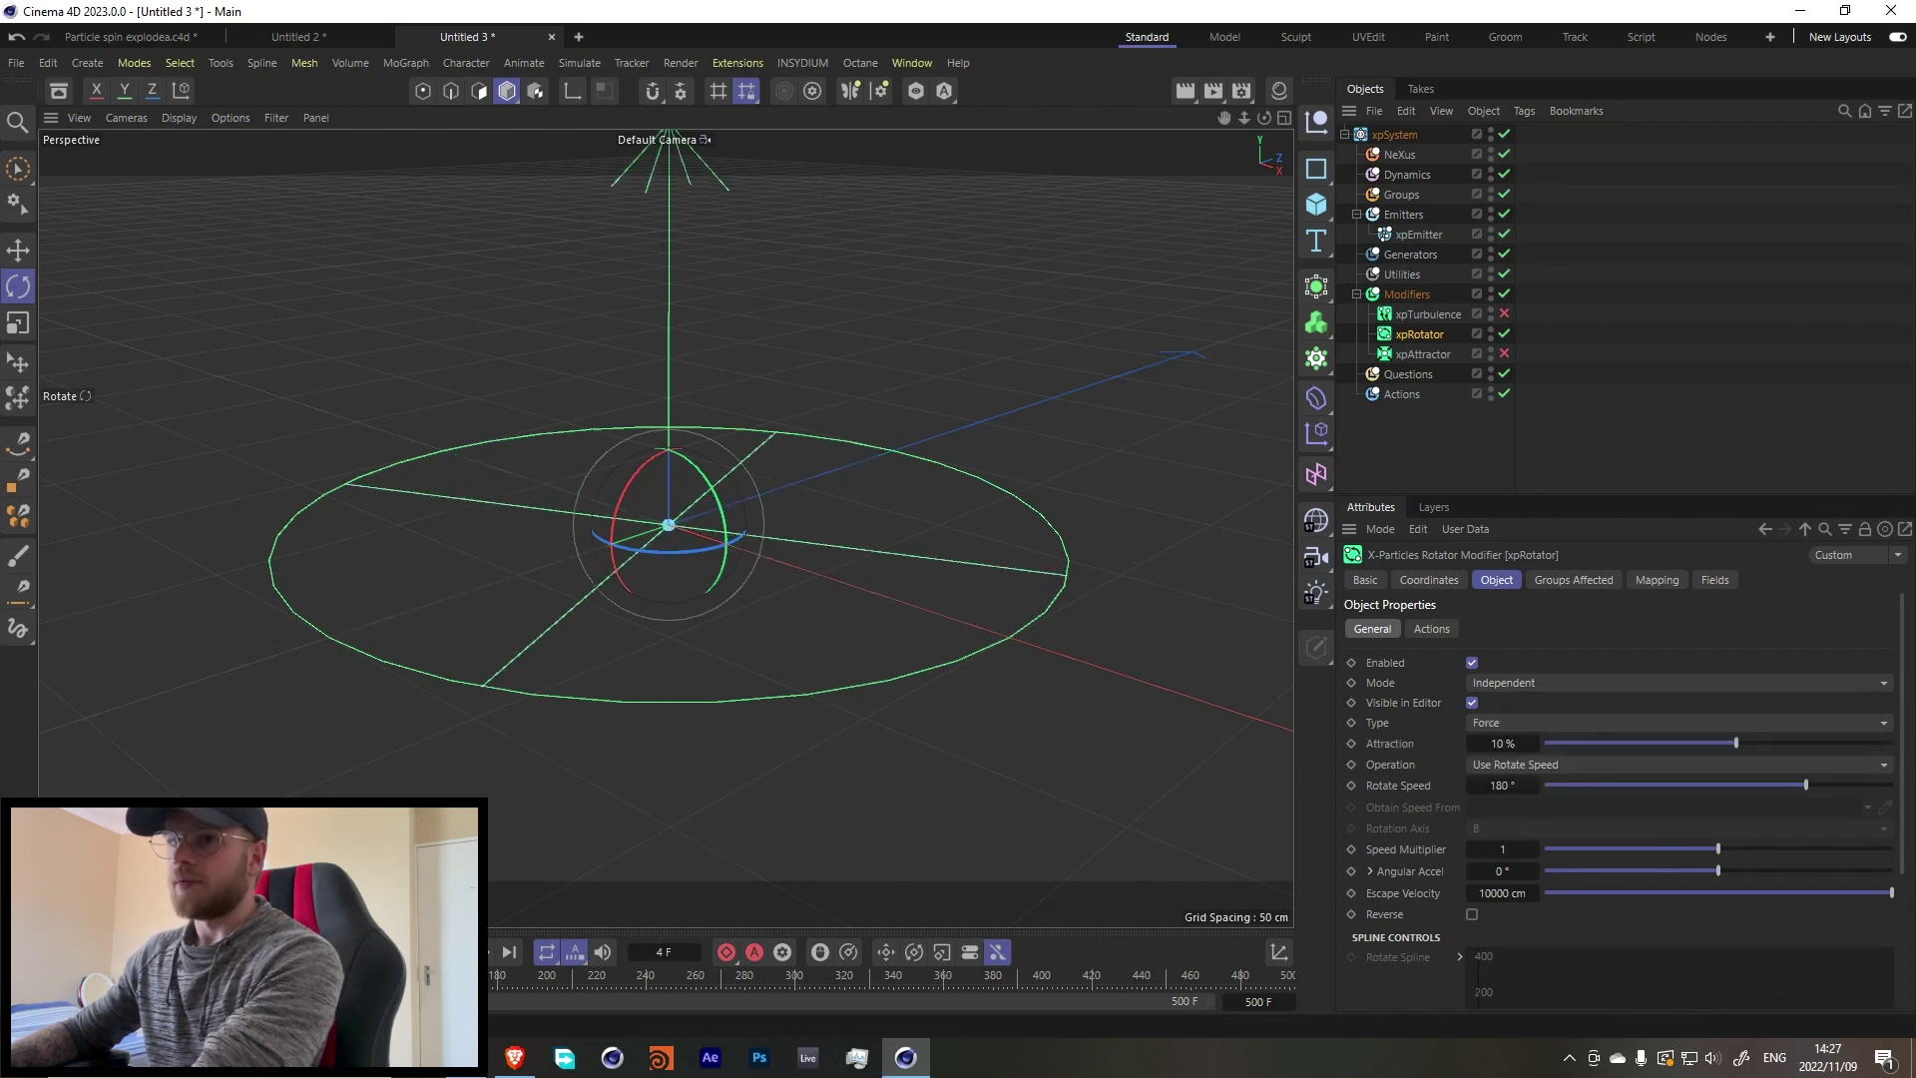
Step: Compare the rotator's Velocity type with Force in playback, leaving the type on Force
click(1495, 723)
click(1497, 765)
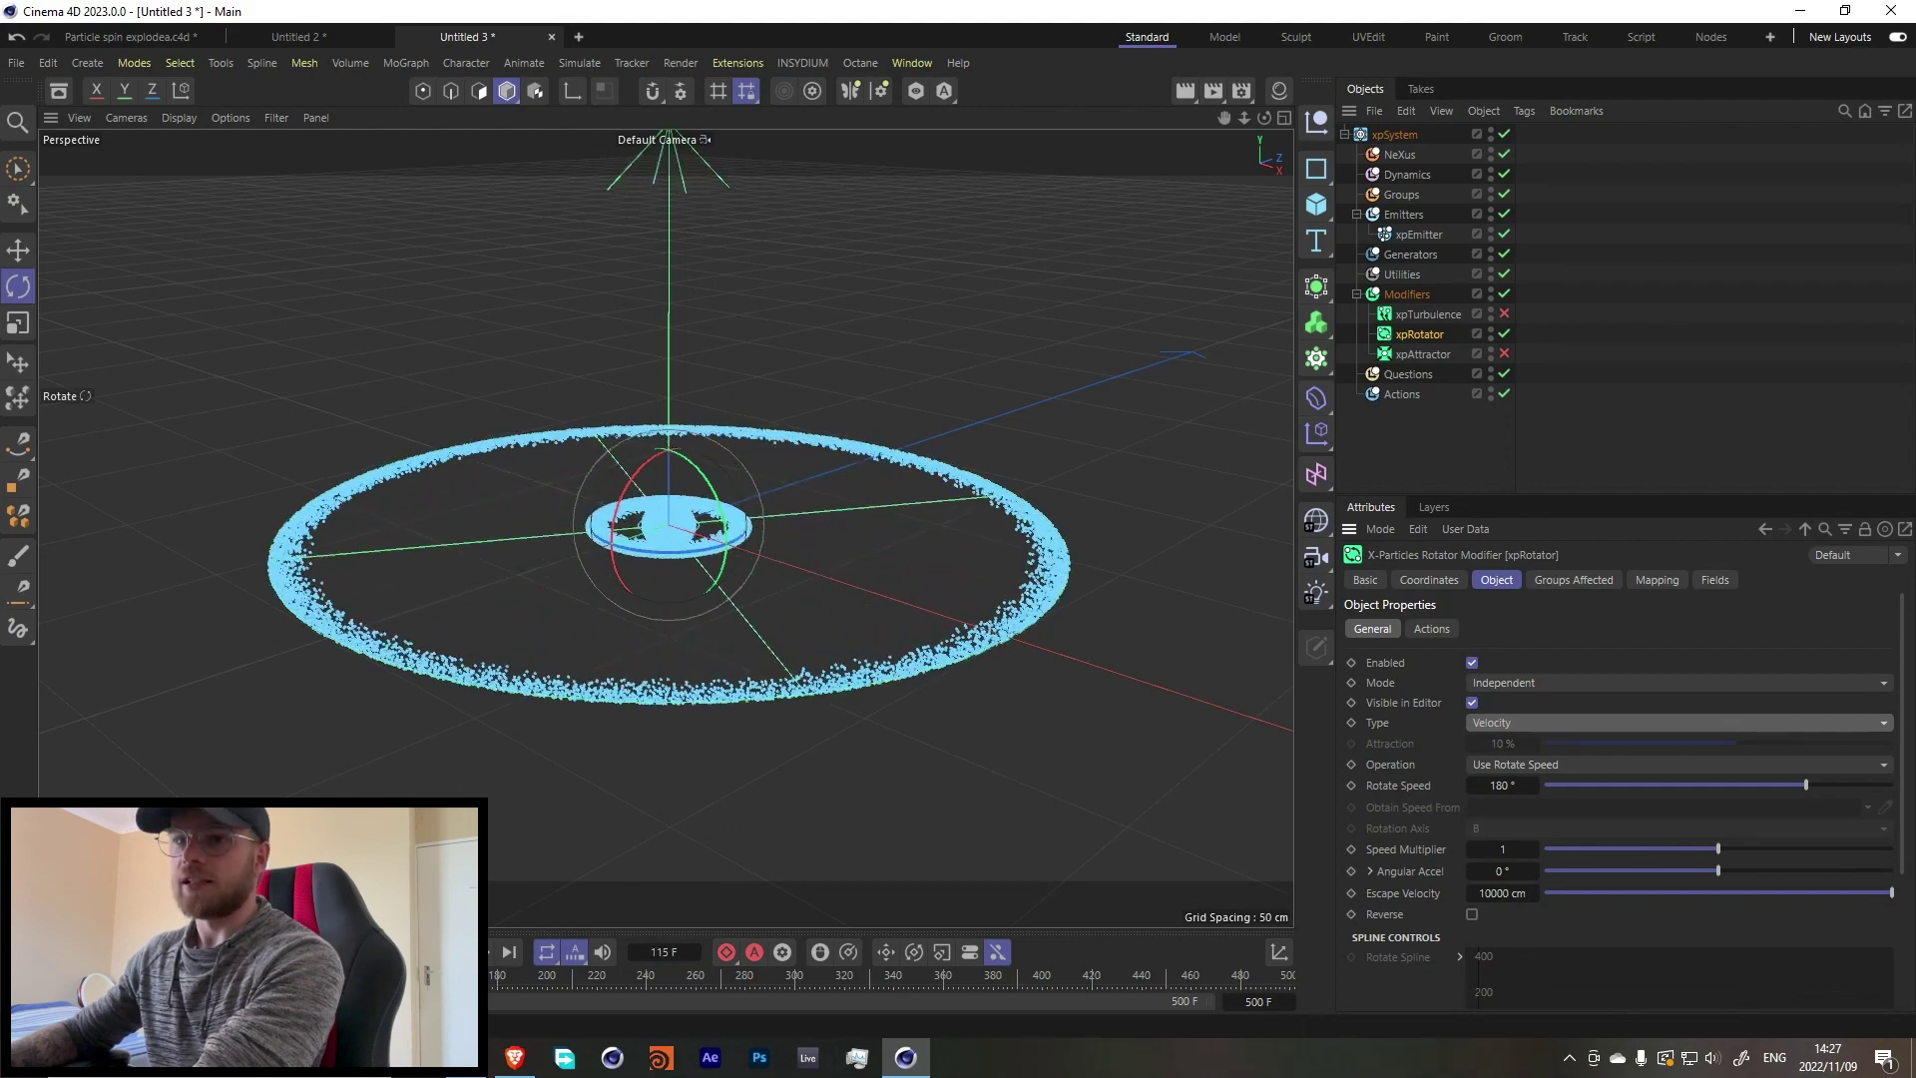
key(shift+f)
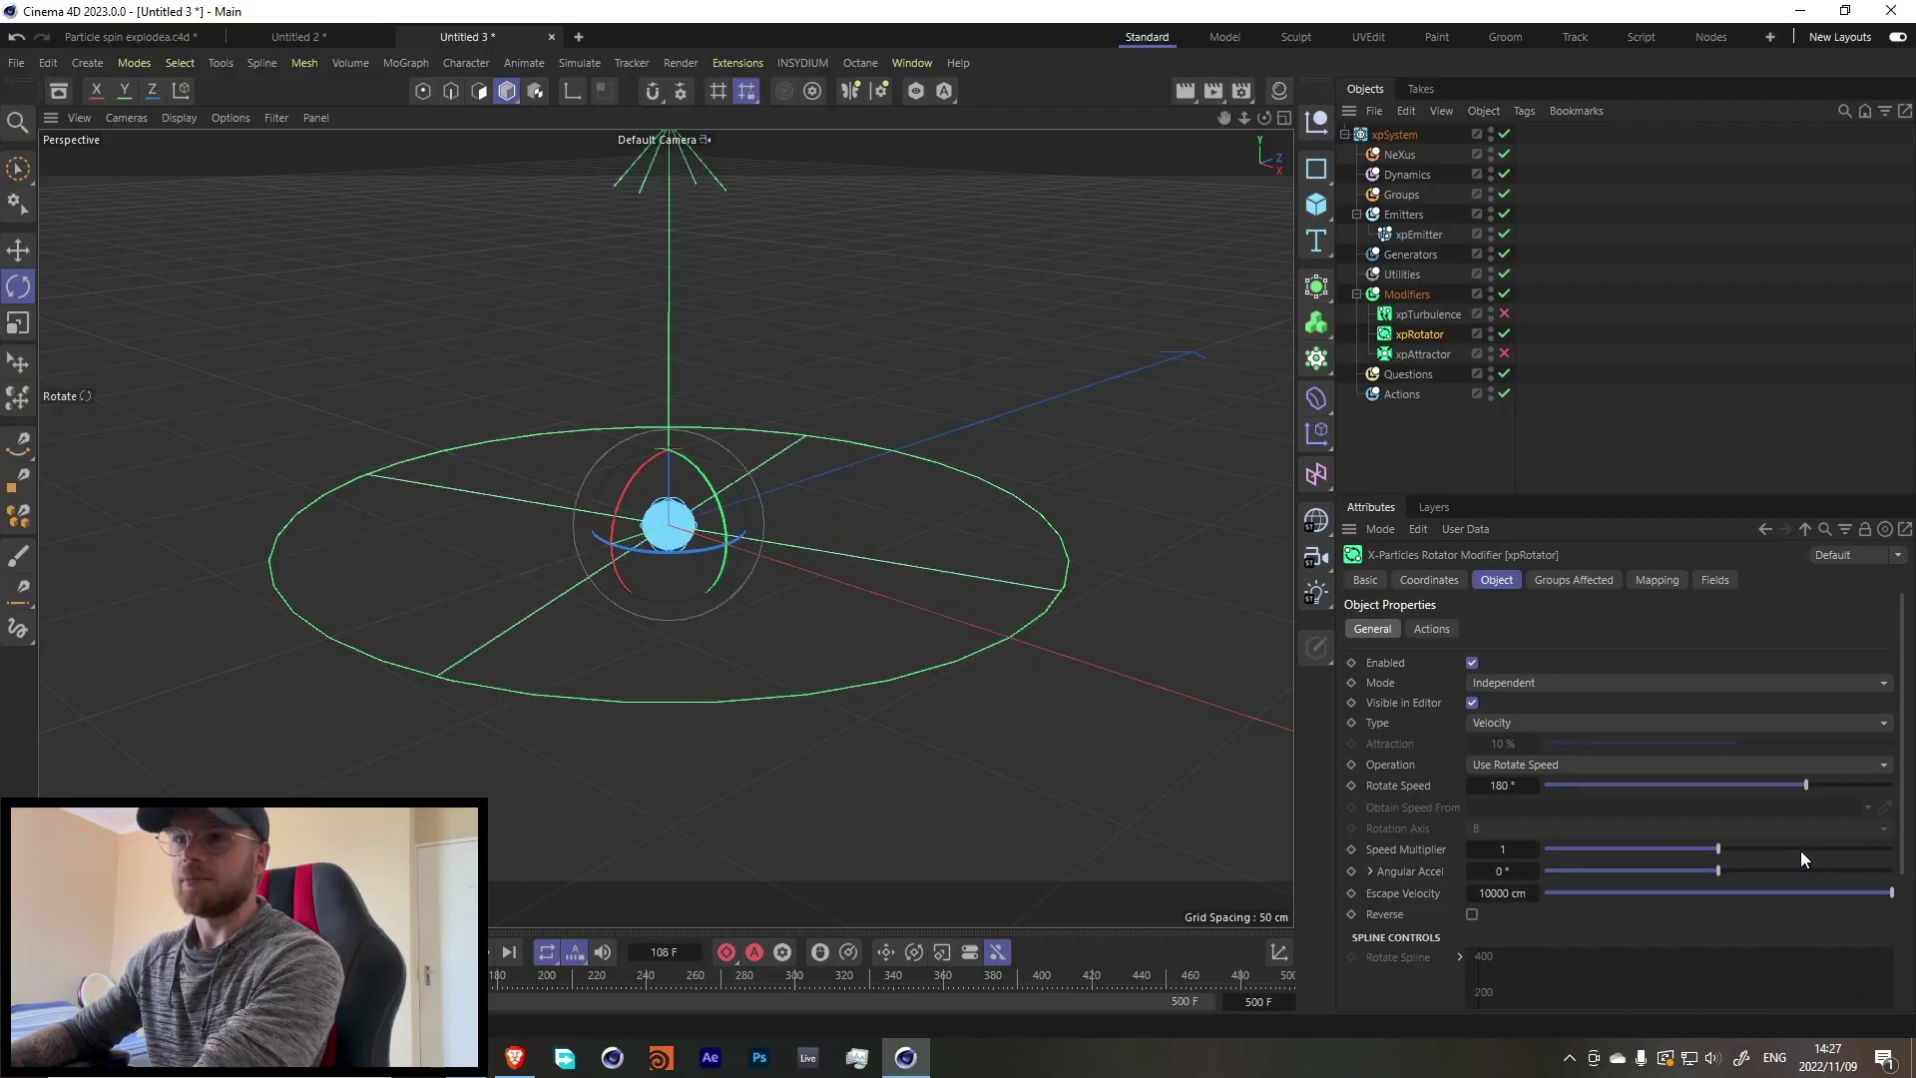
click(1505, 723)
click(1497, 751)
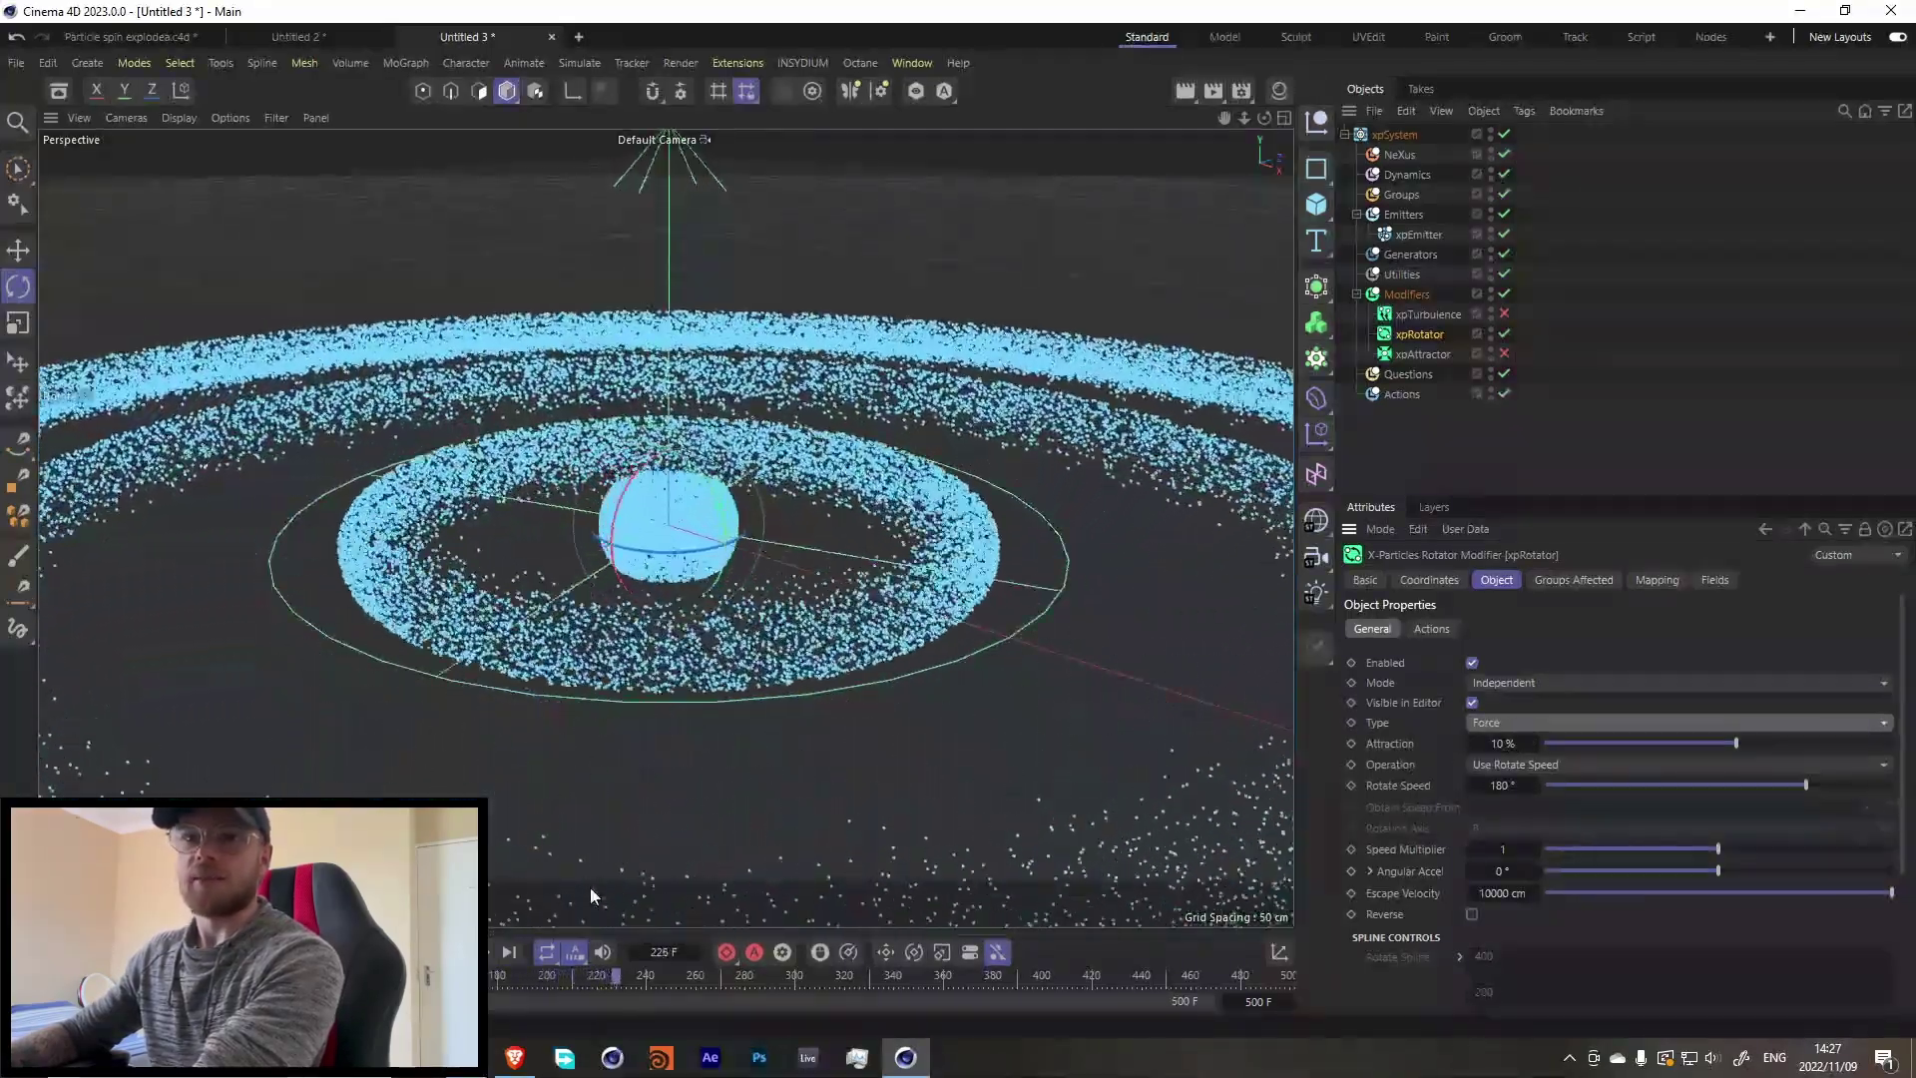
Step: Turn off Emit all Frames on the xpEmitter and set End Emit to frame 400, restarting the simulation from the beginning
click(1418, 234)
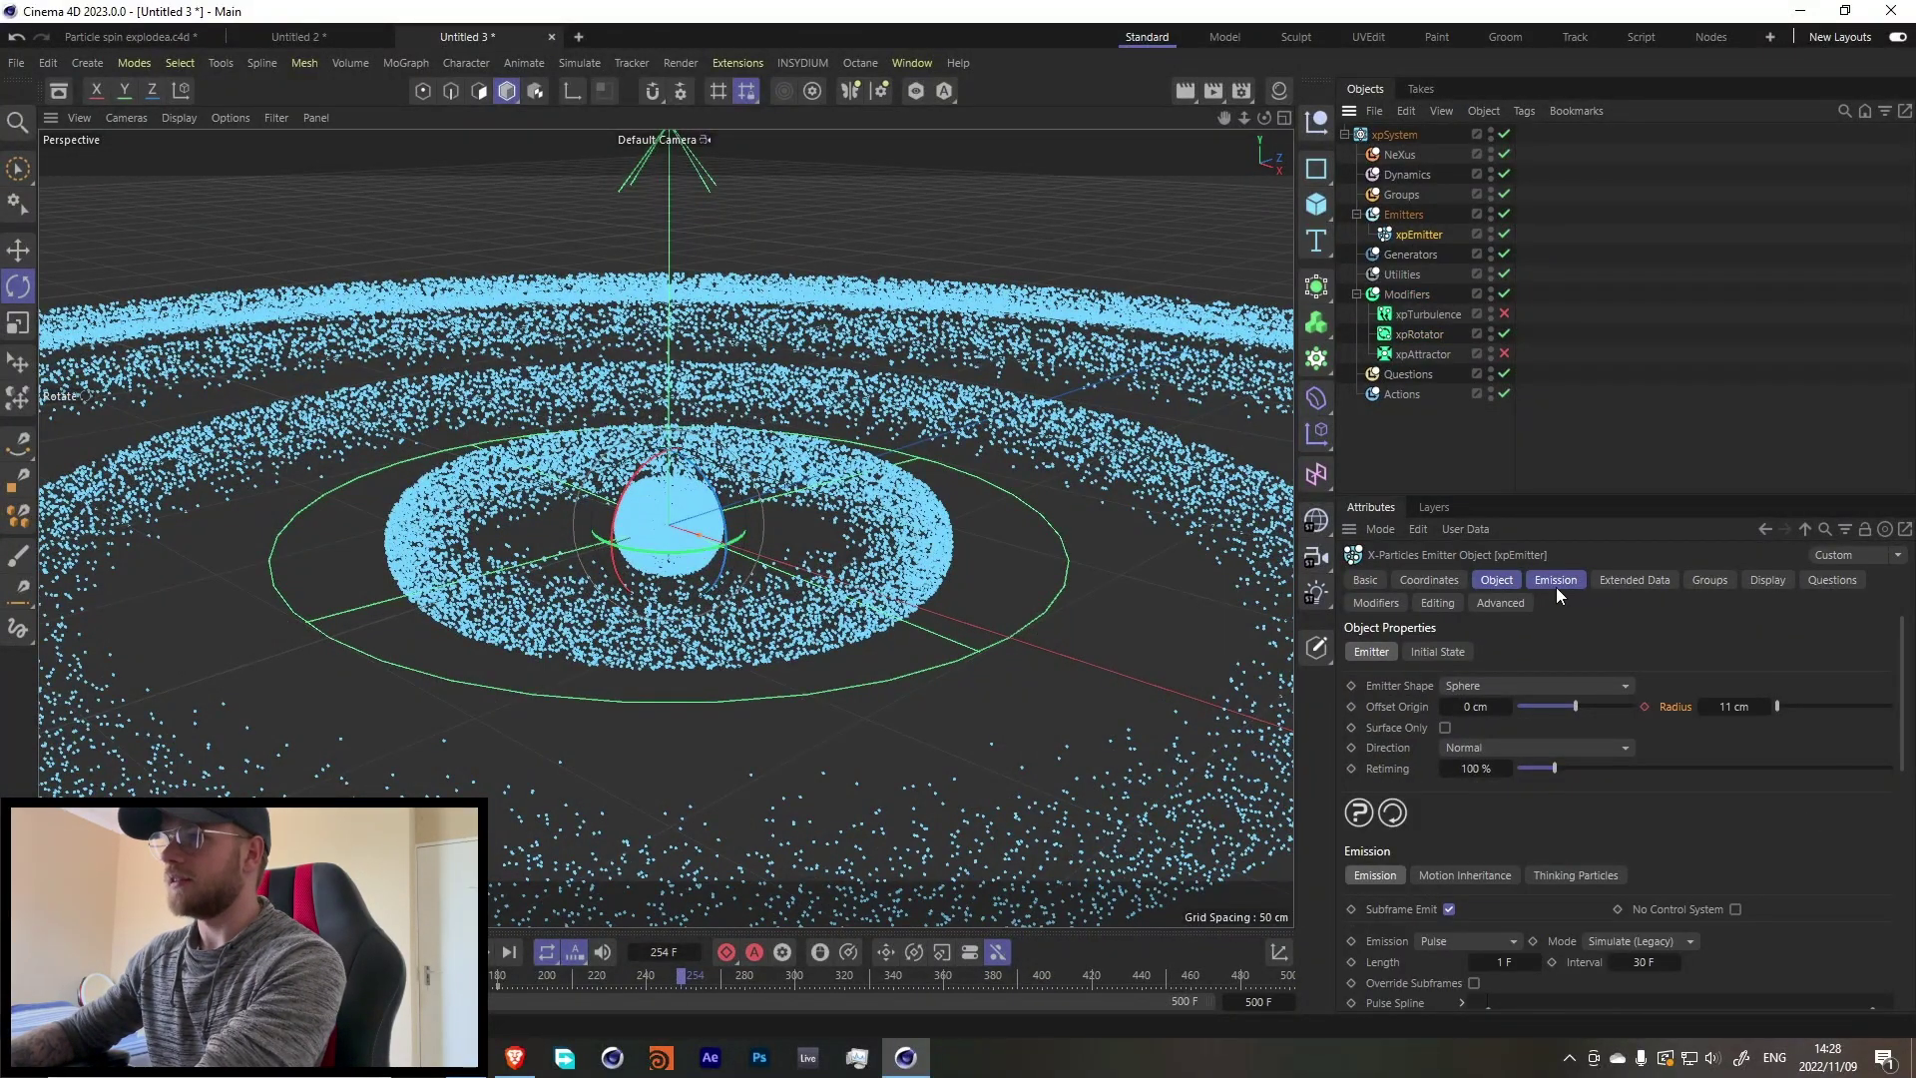
click(1555, 582)
scroll(1850, 799, down, 5)
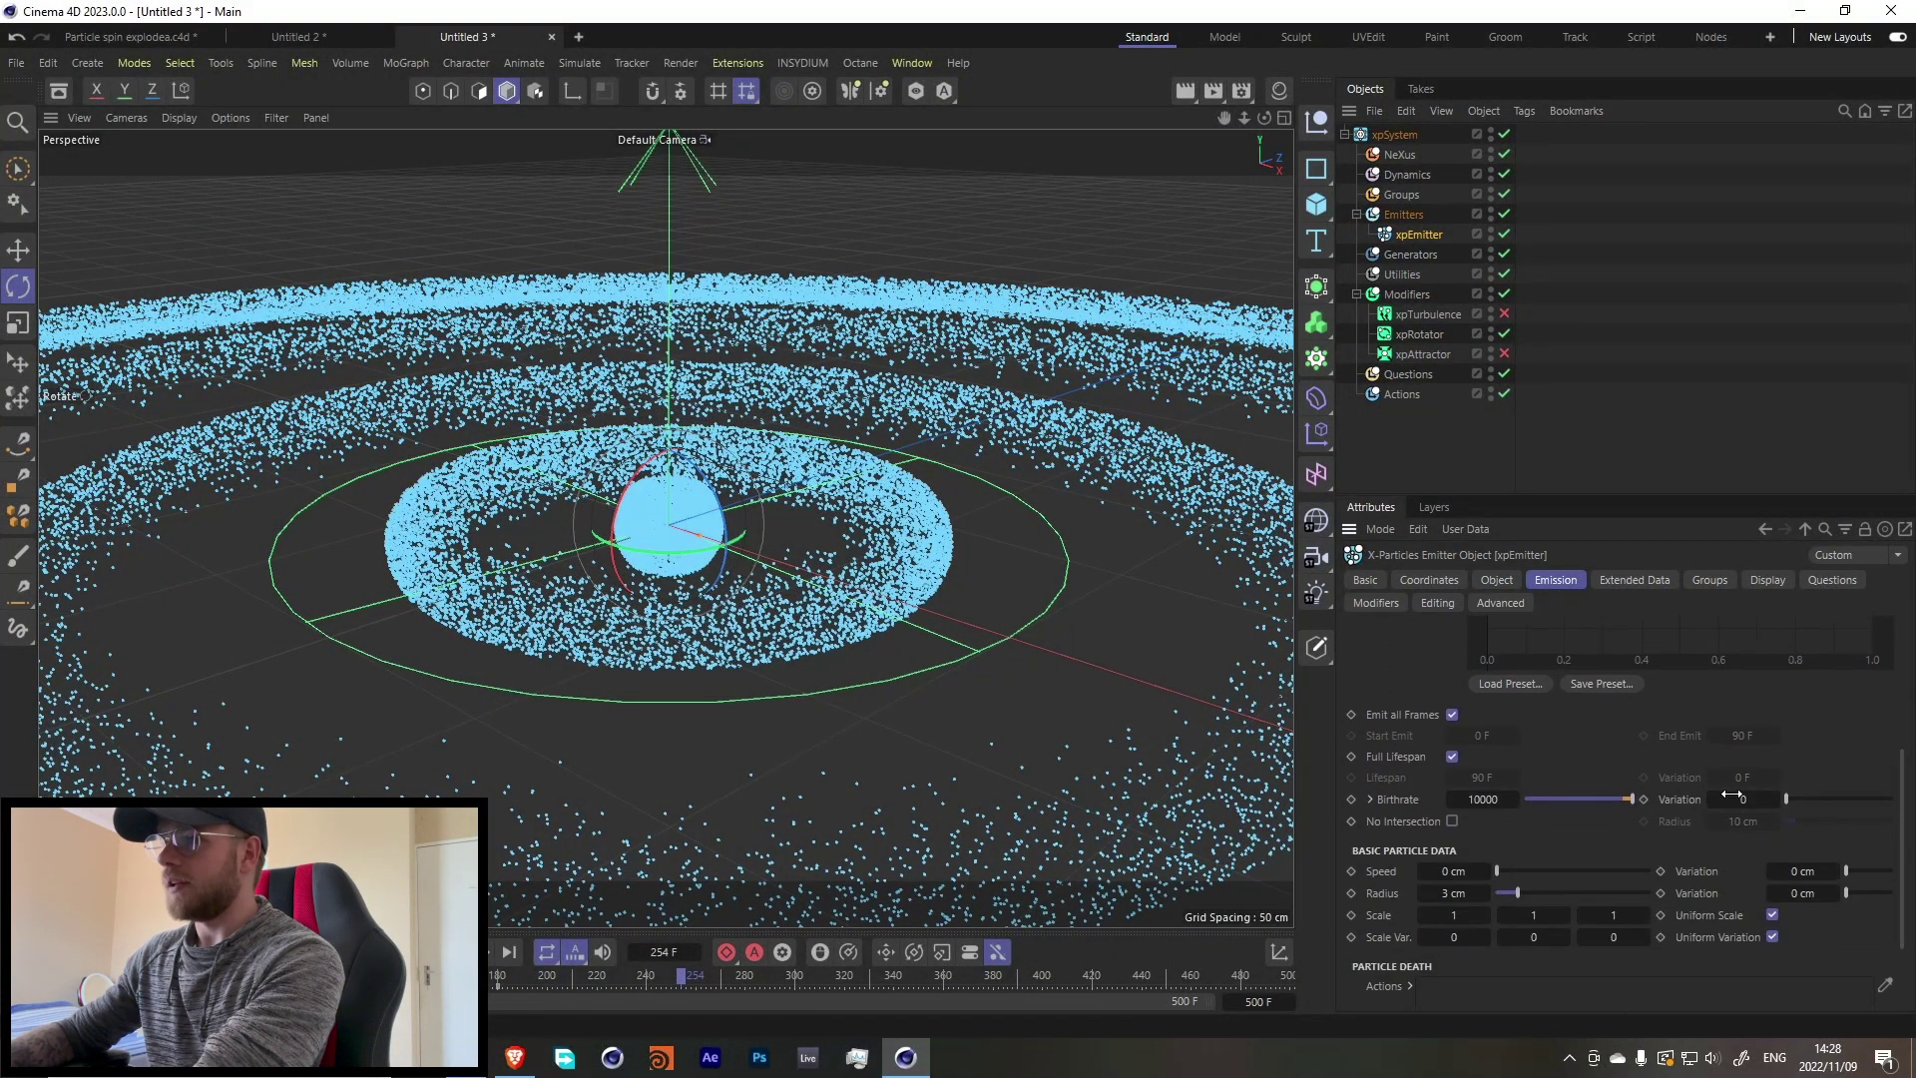
click(1452, 714)
click(1773, 738)
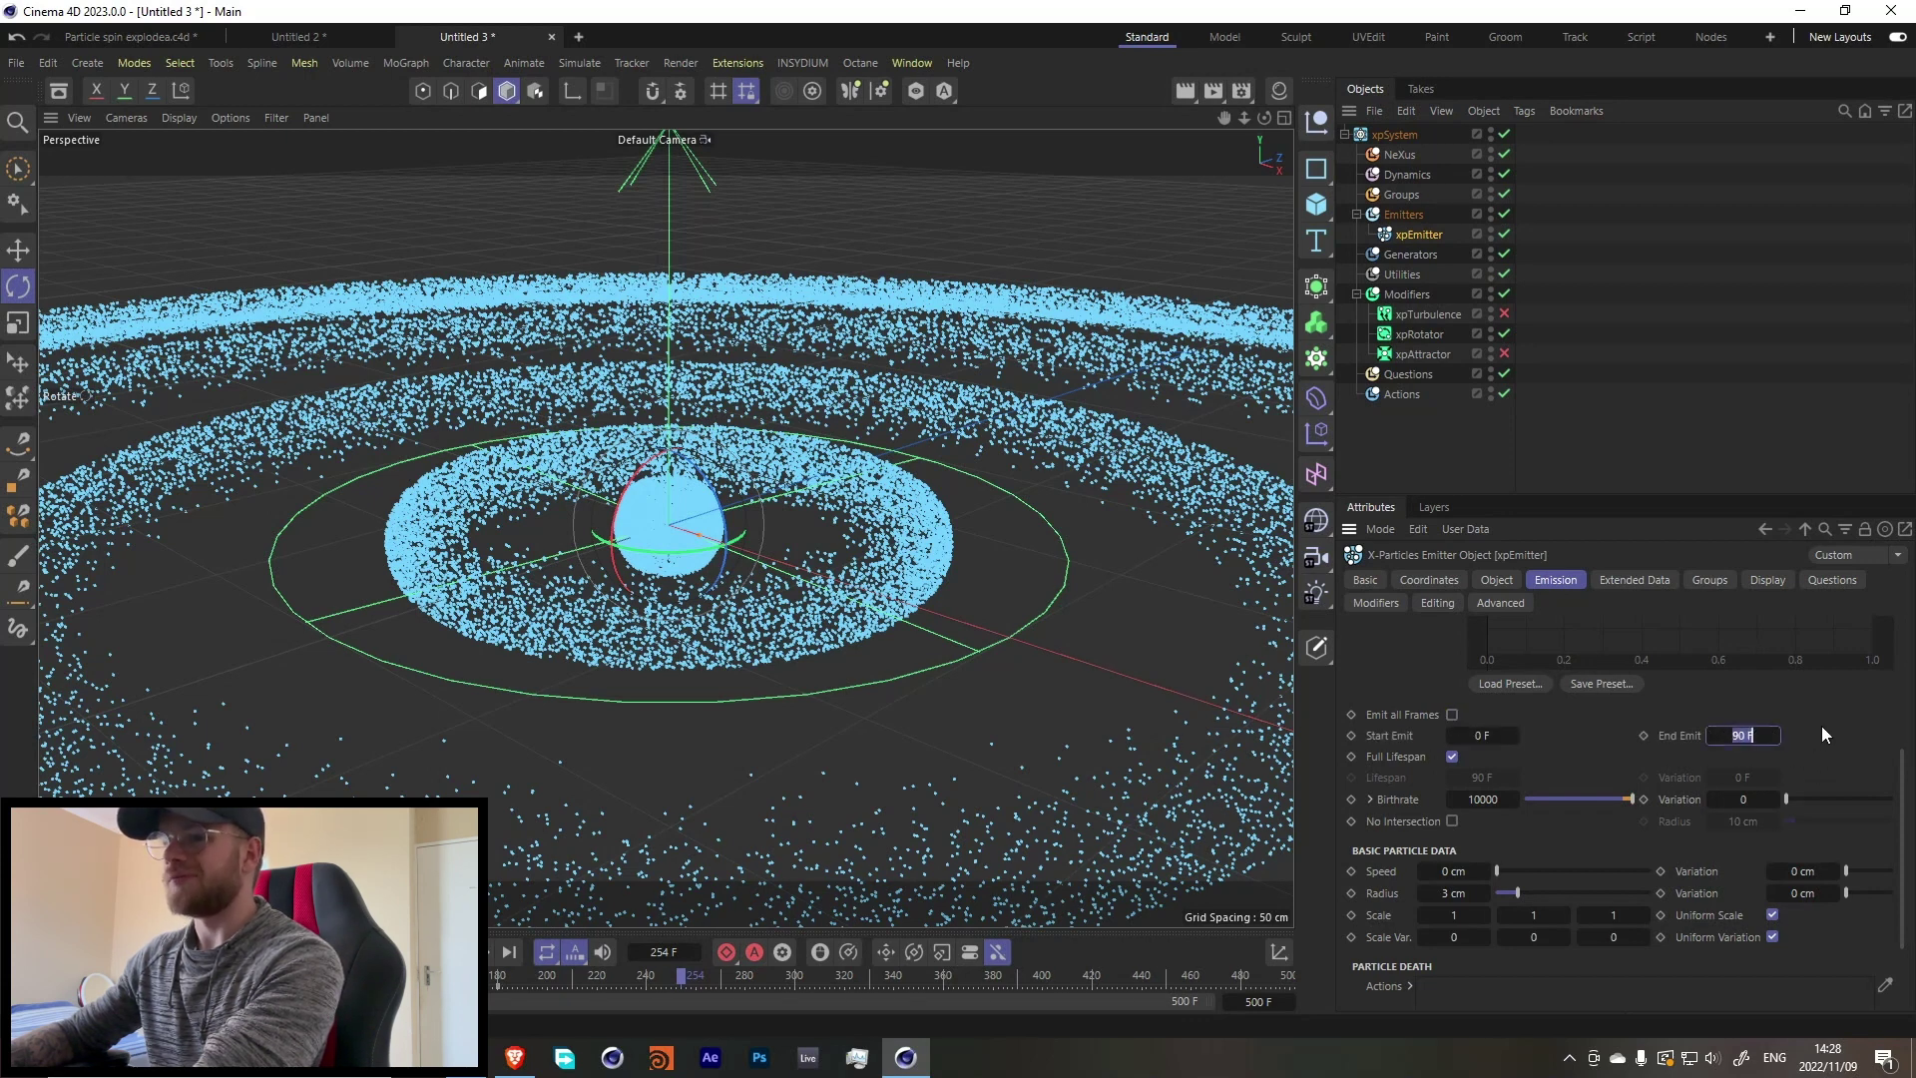
text(400)
key(Return)
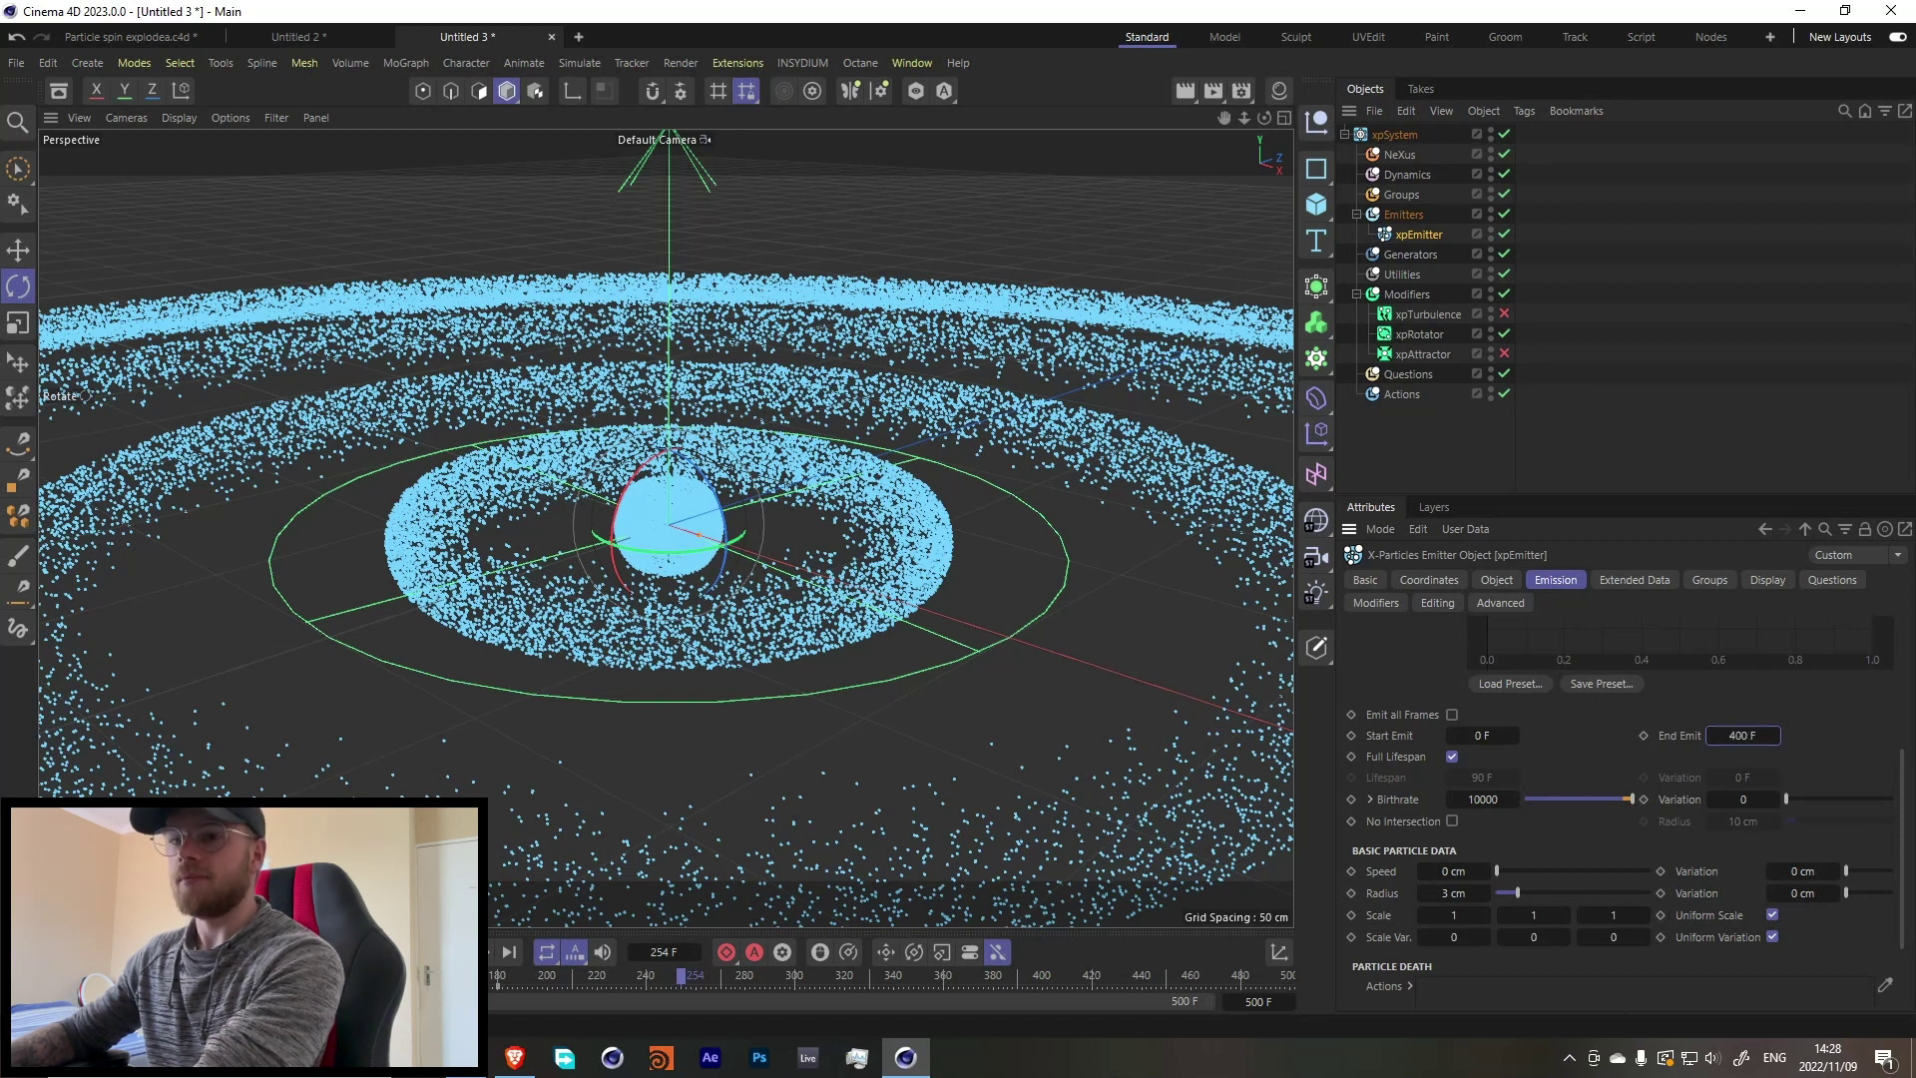
key(shift+f)
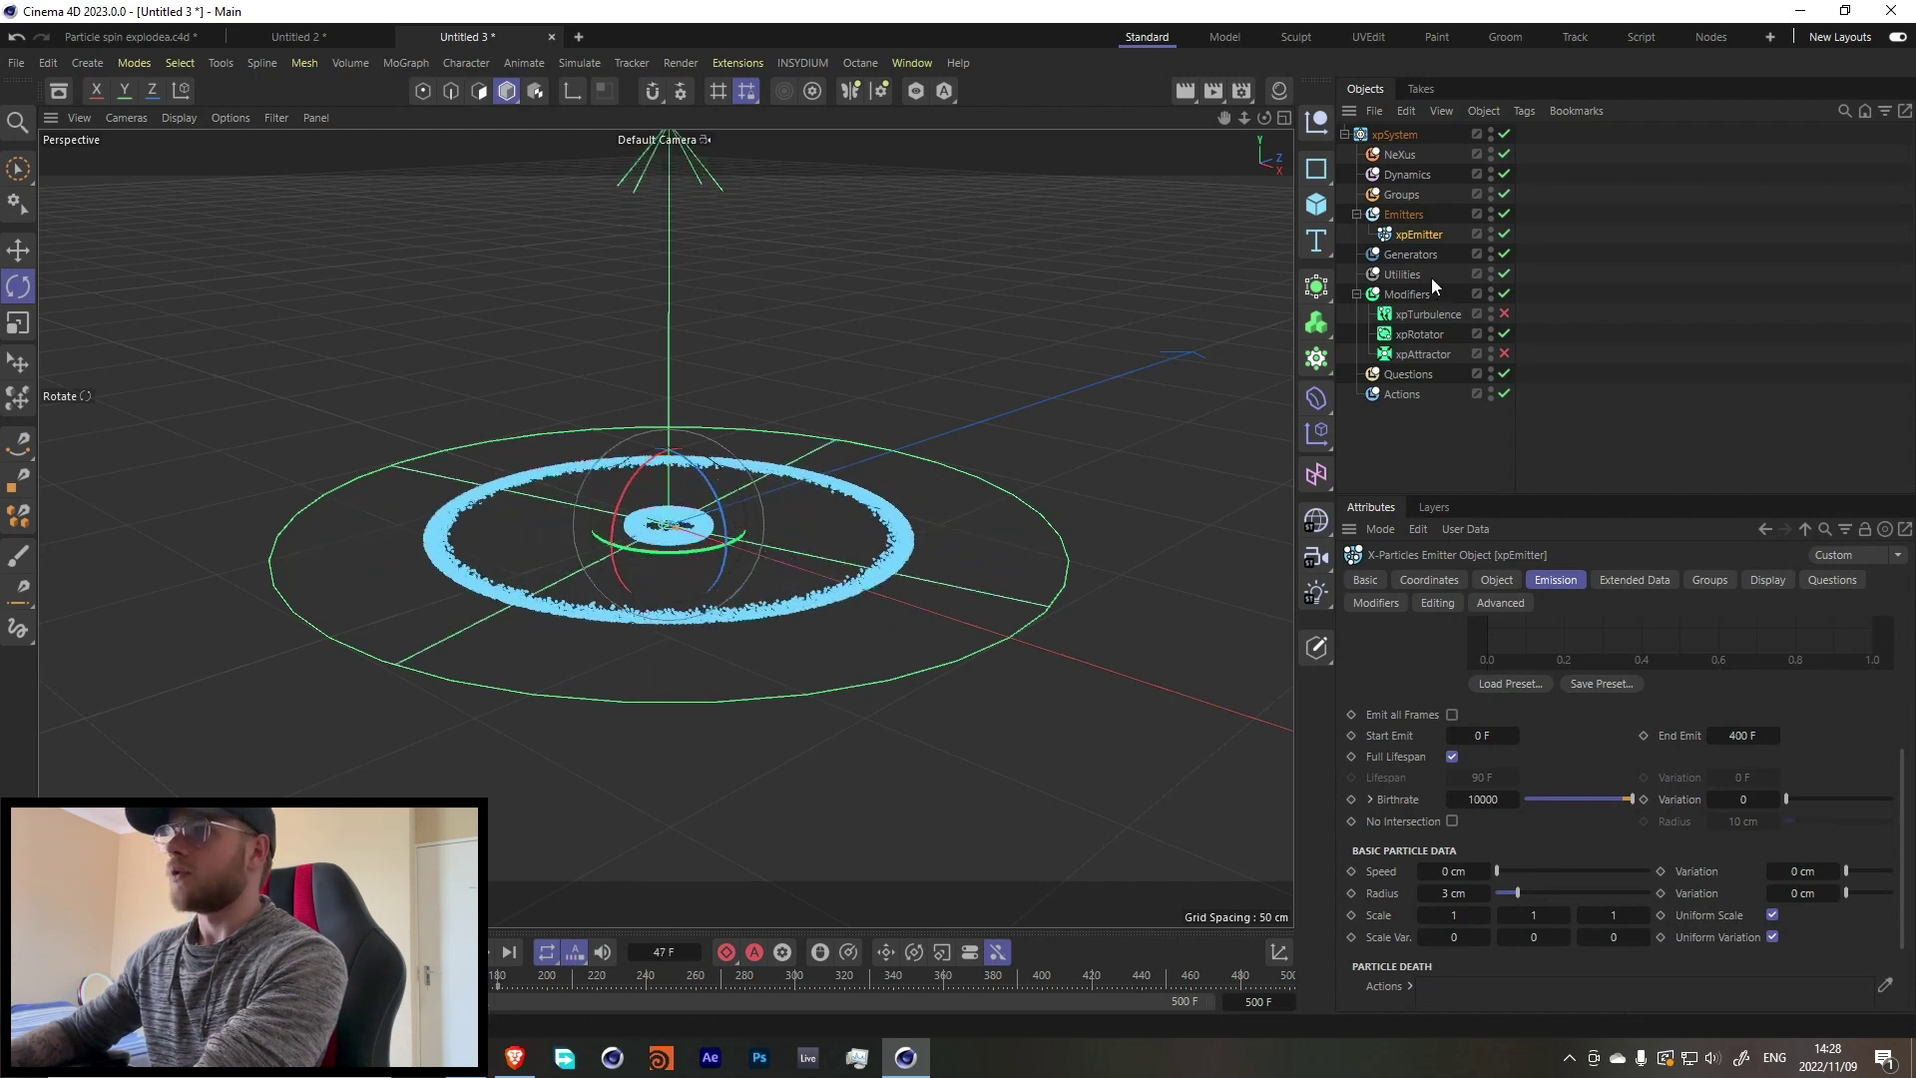
Step: Re-enable the xpTurbulence modifier alongside the xpRotator and play the simulation
click(1419, 334)
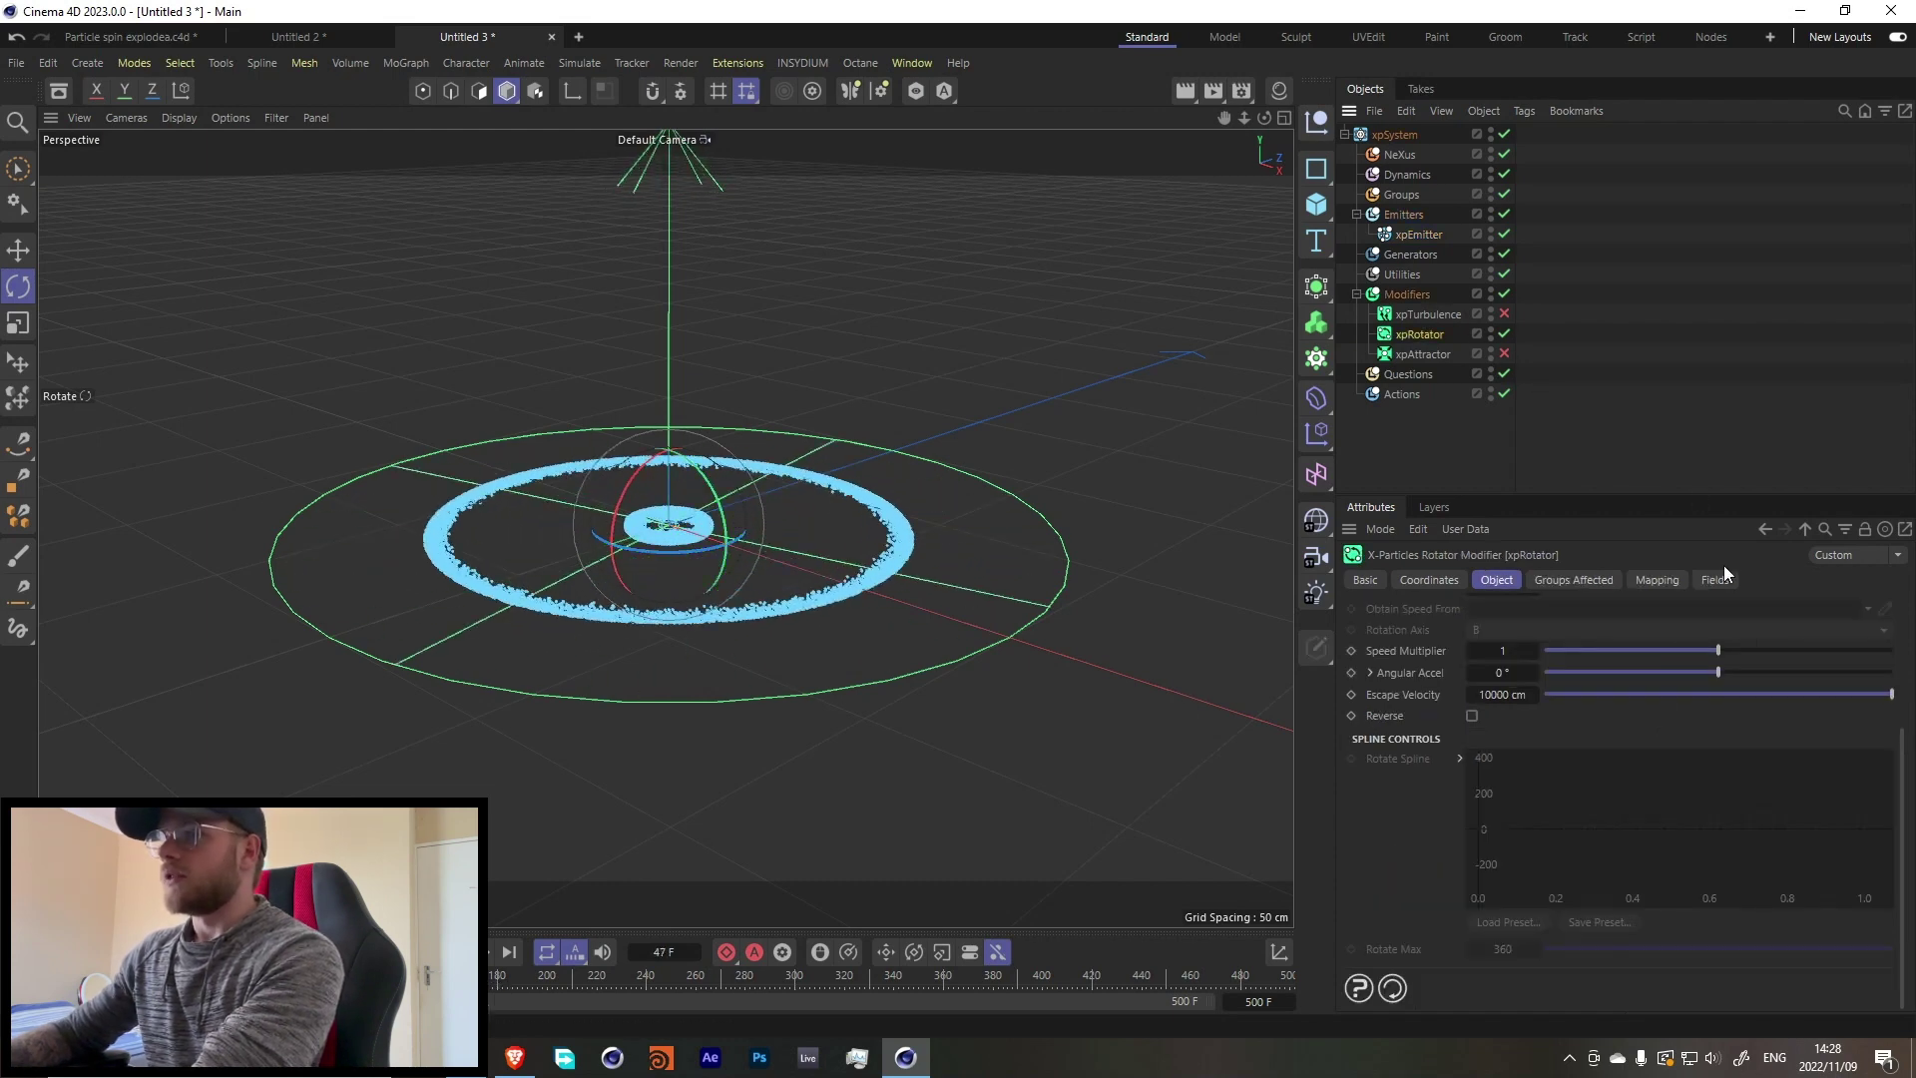
scroll(1401, 847, up, 3)
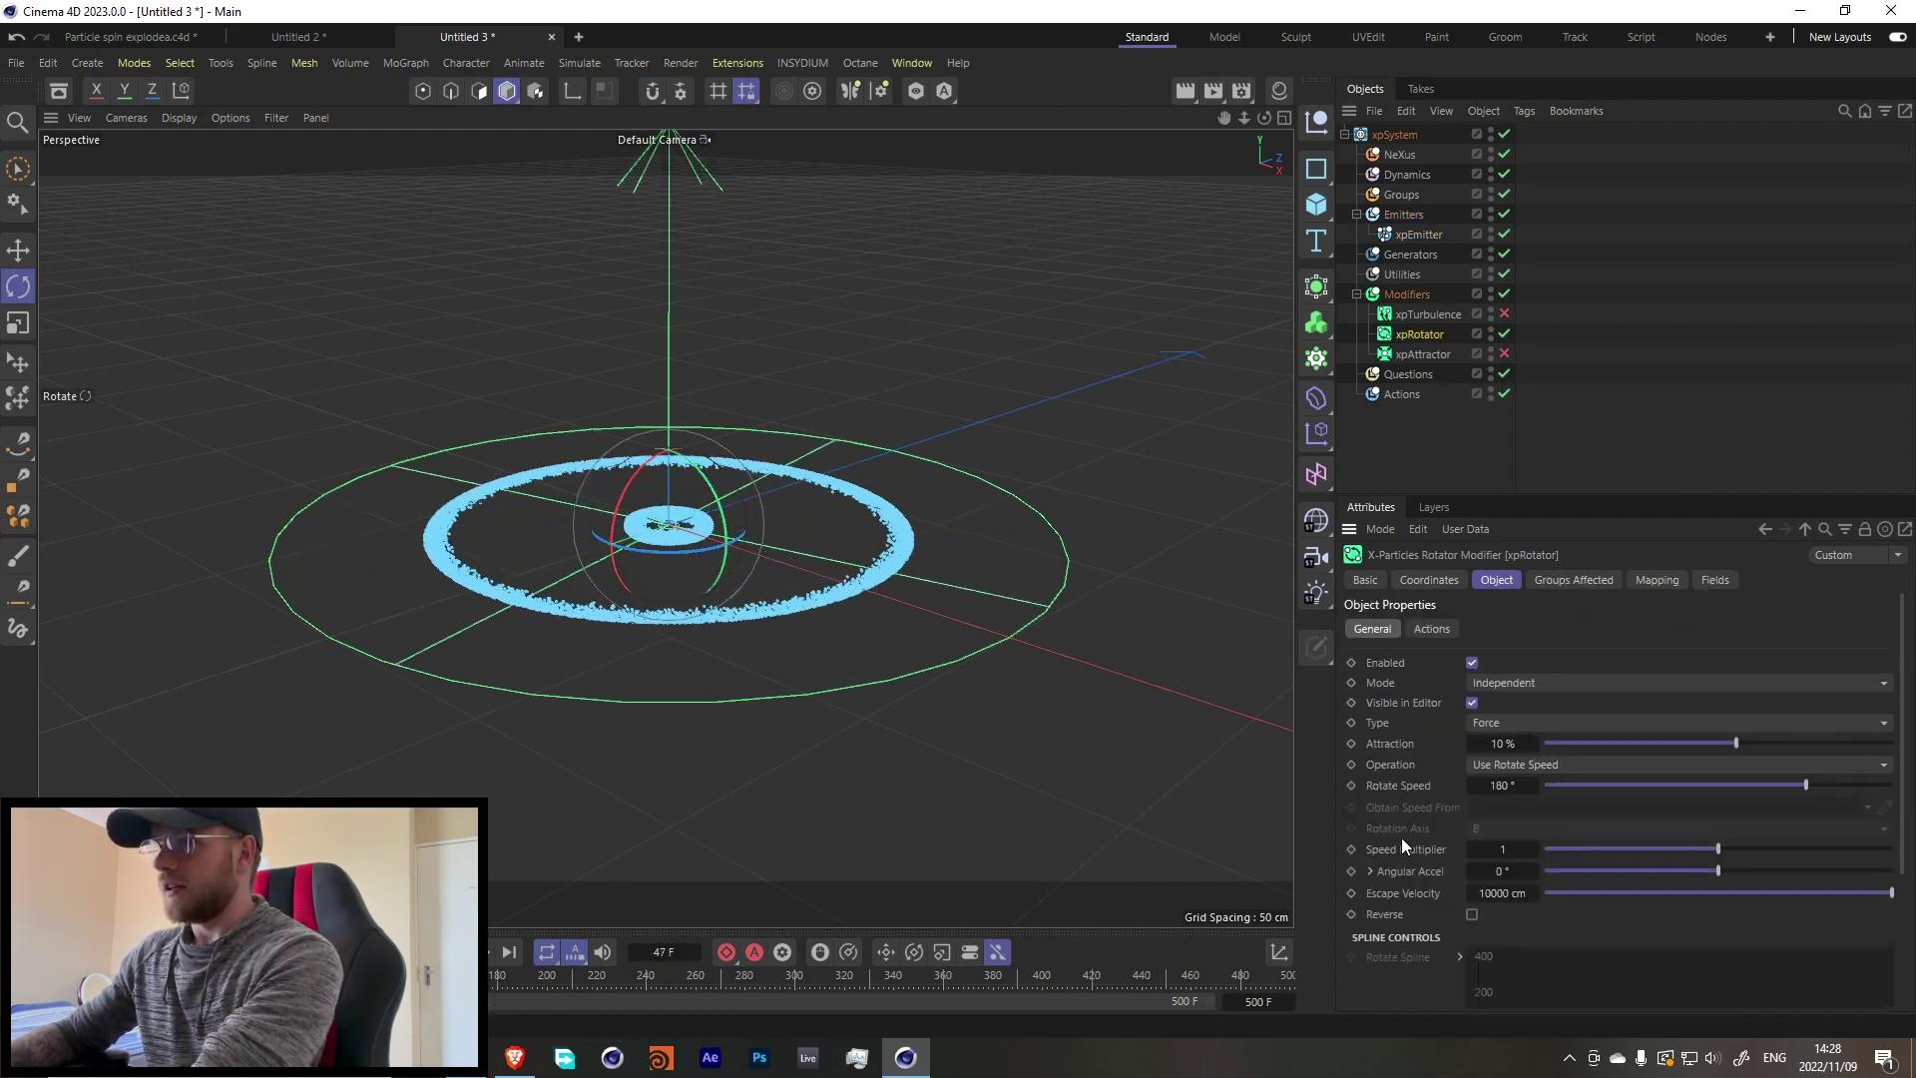
click(1437, 313)
click(1505, 313)
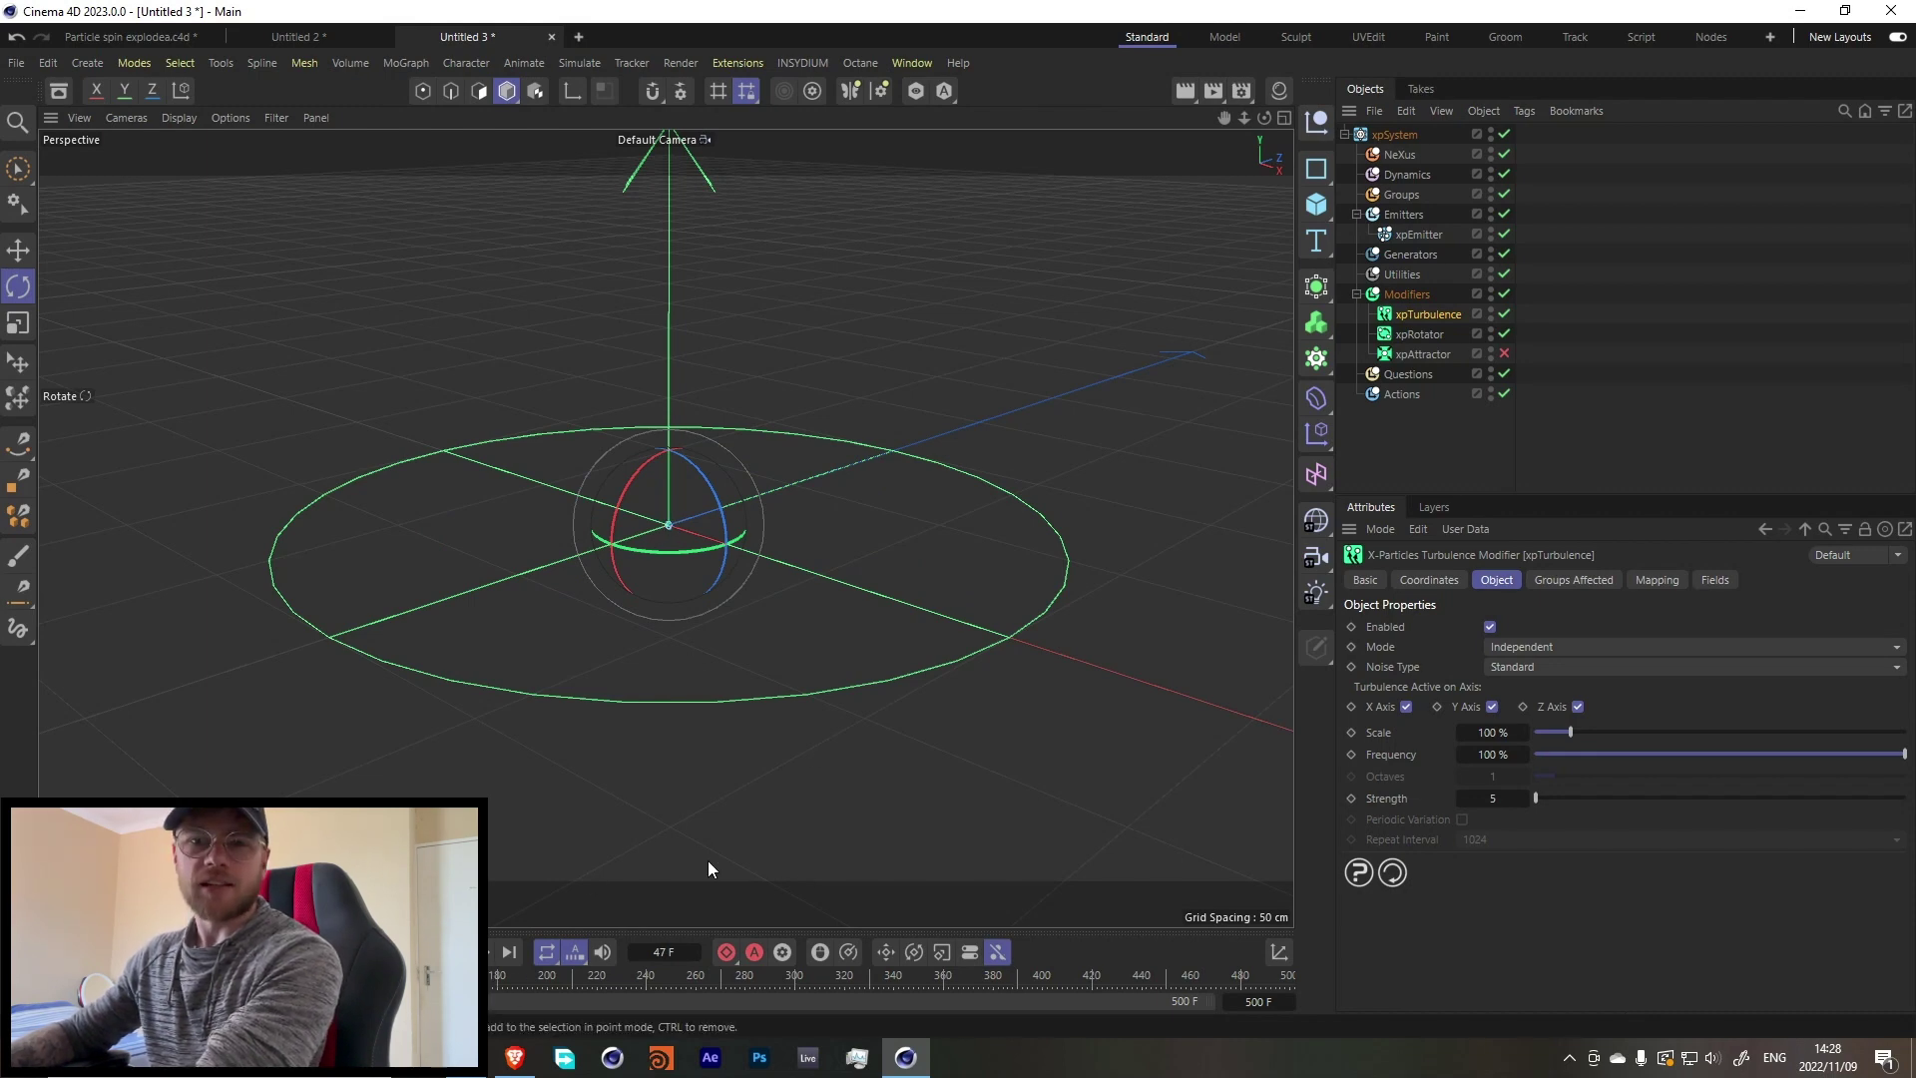
key(F8)
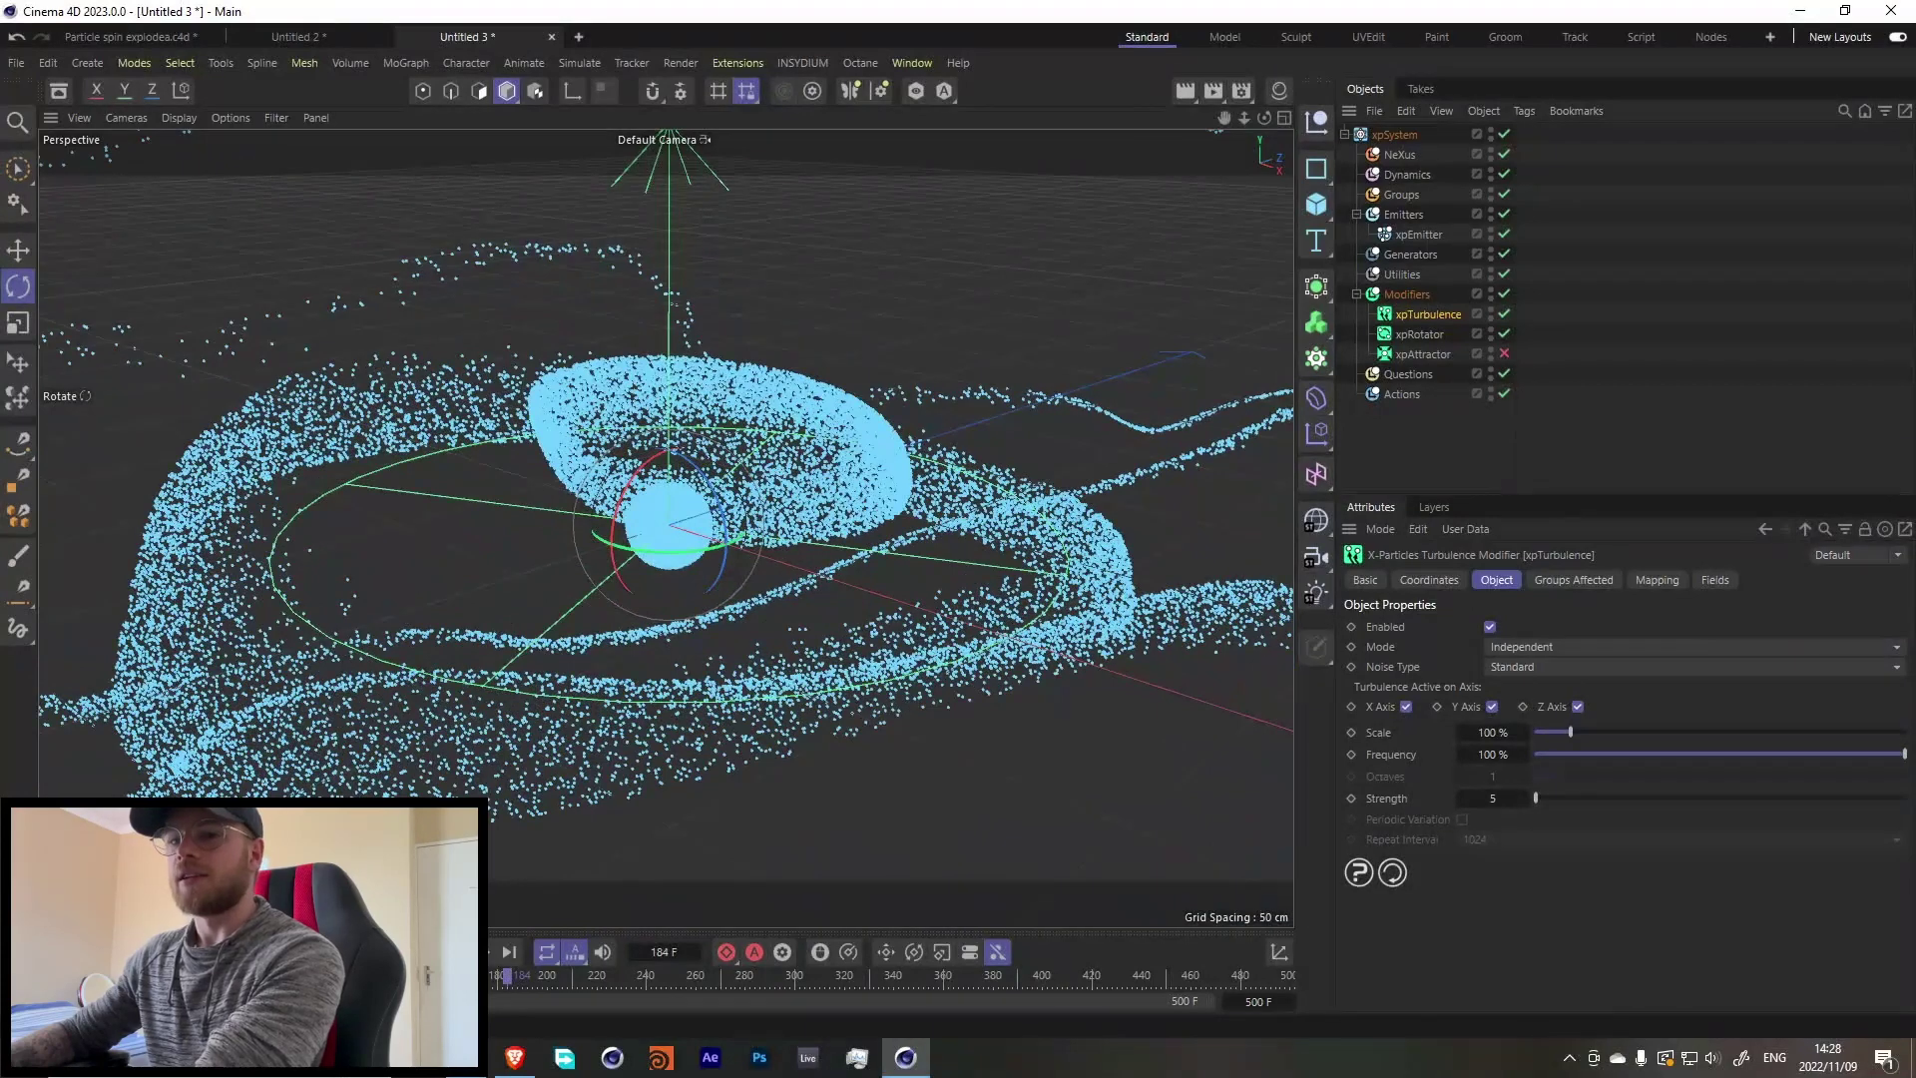
Step: Re-enable the xpAttractor modifier and set its Force to 15
click(1421, 356)
click(1608, 361)
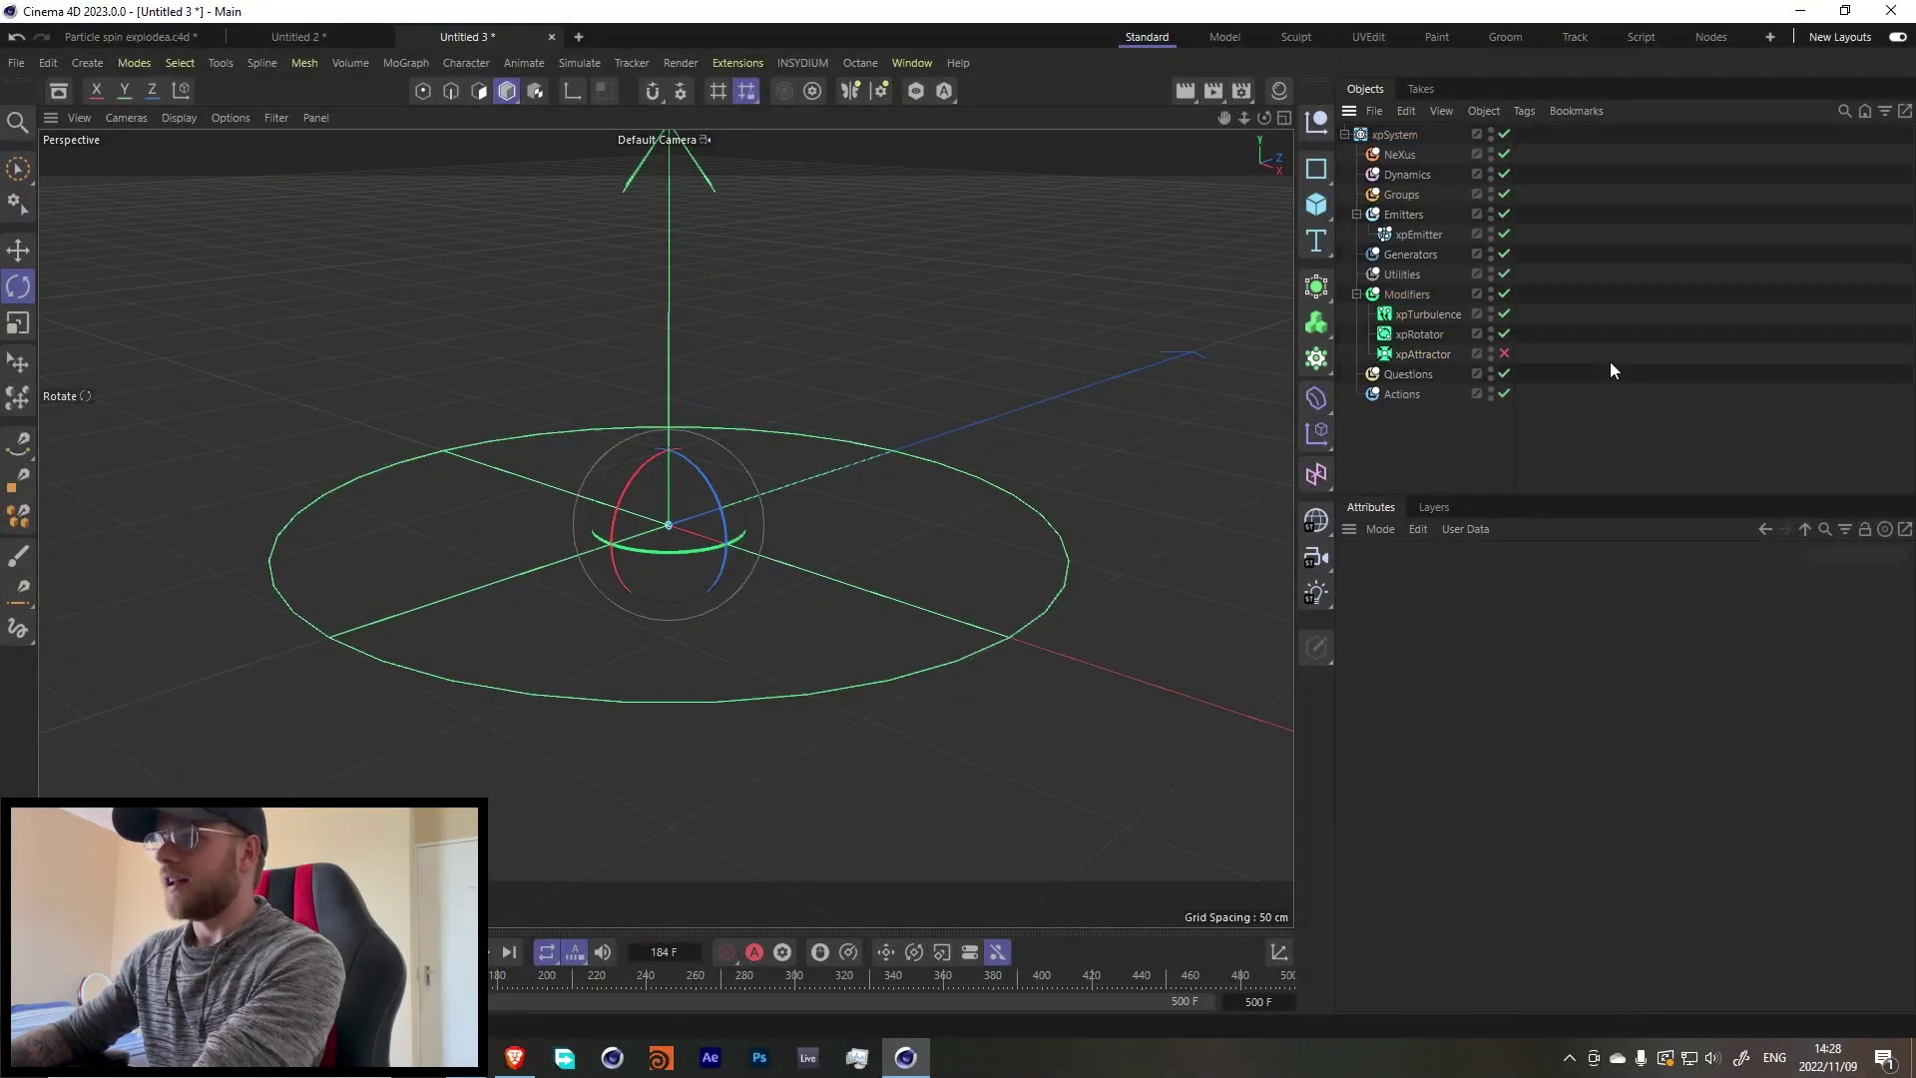
click(1504, 353)
click(1407, 354)
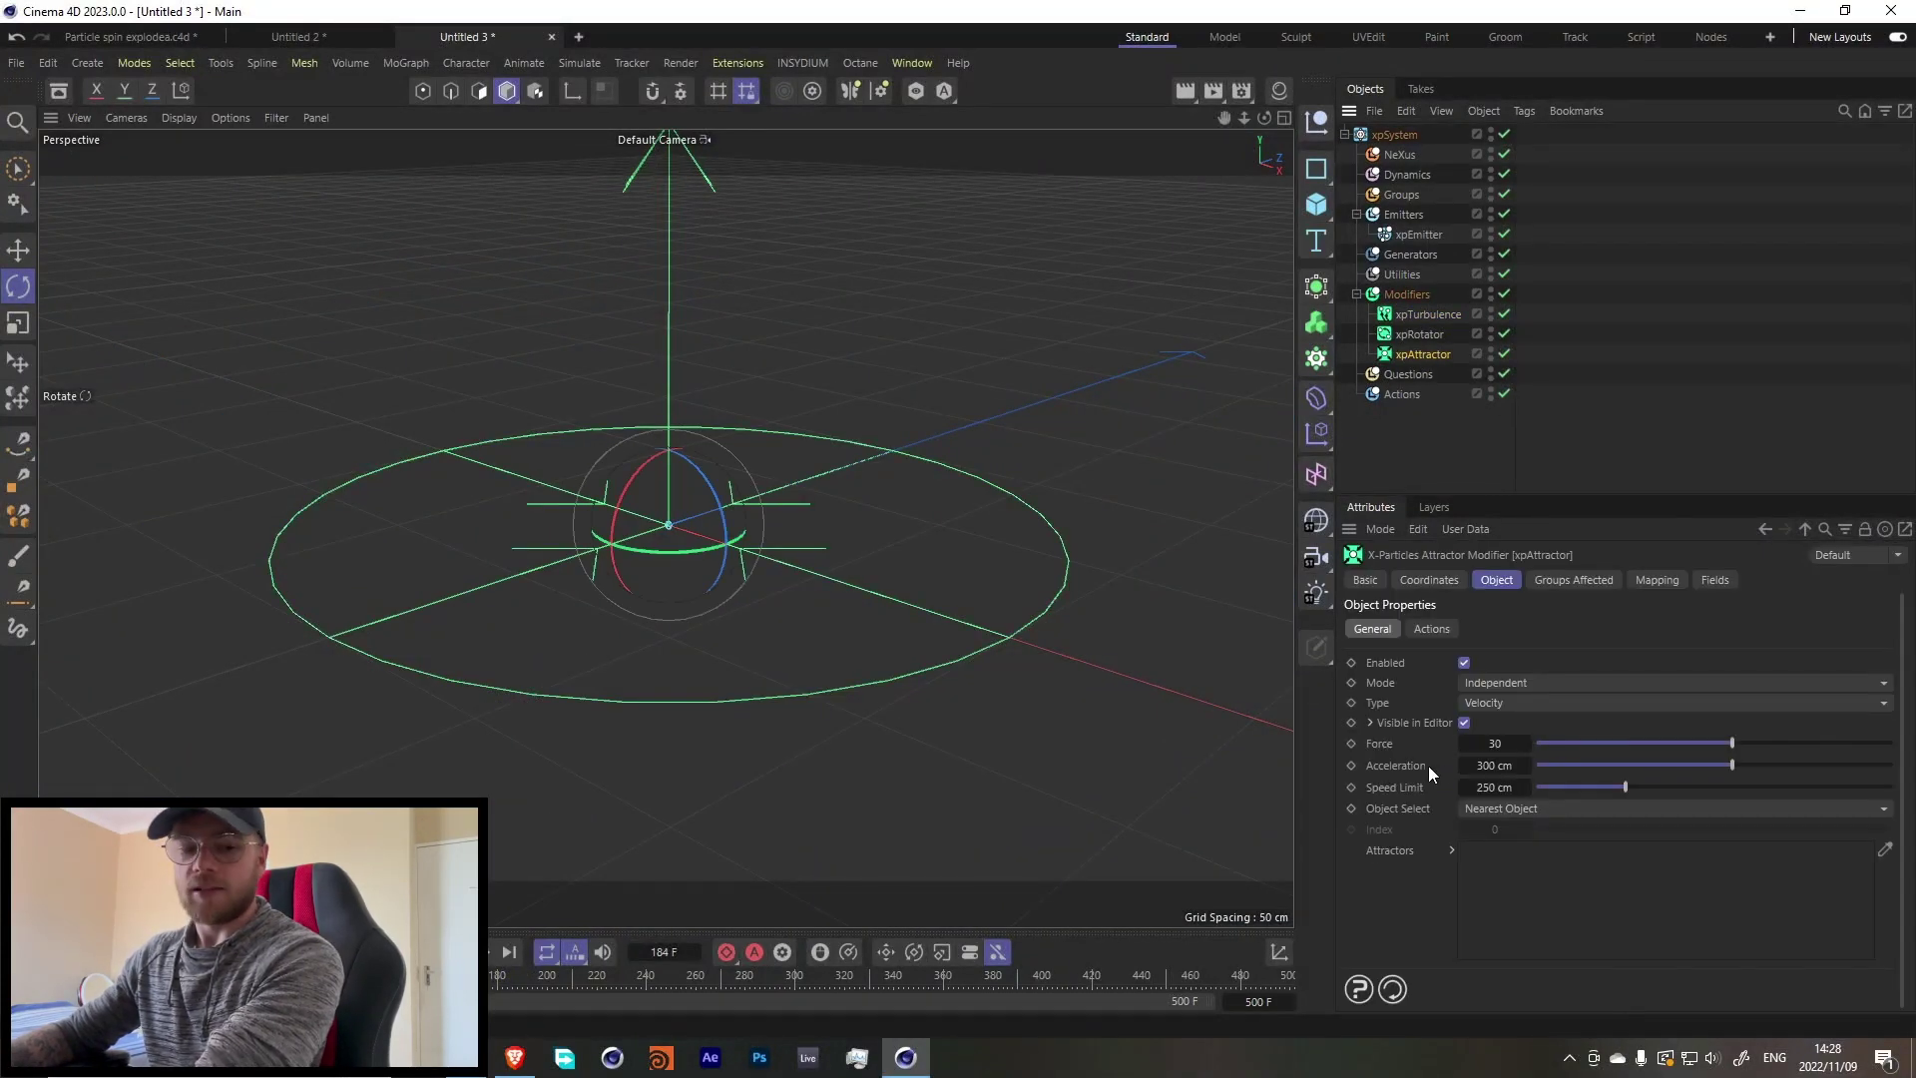
double_click(1507, 744)
text(15)
key(Return)
Step: Set the xpAttractor's Acceleration to 100 cm and replay the simulation from the beginning
drag(1707, 764, 1725, 762)
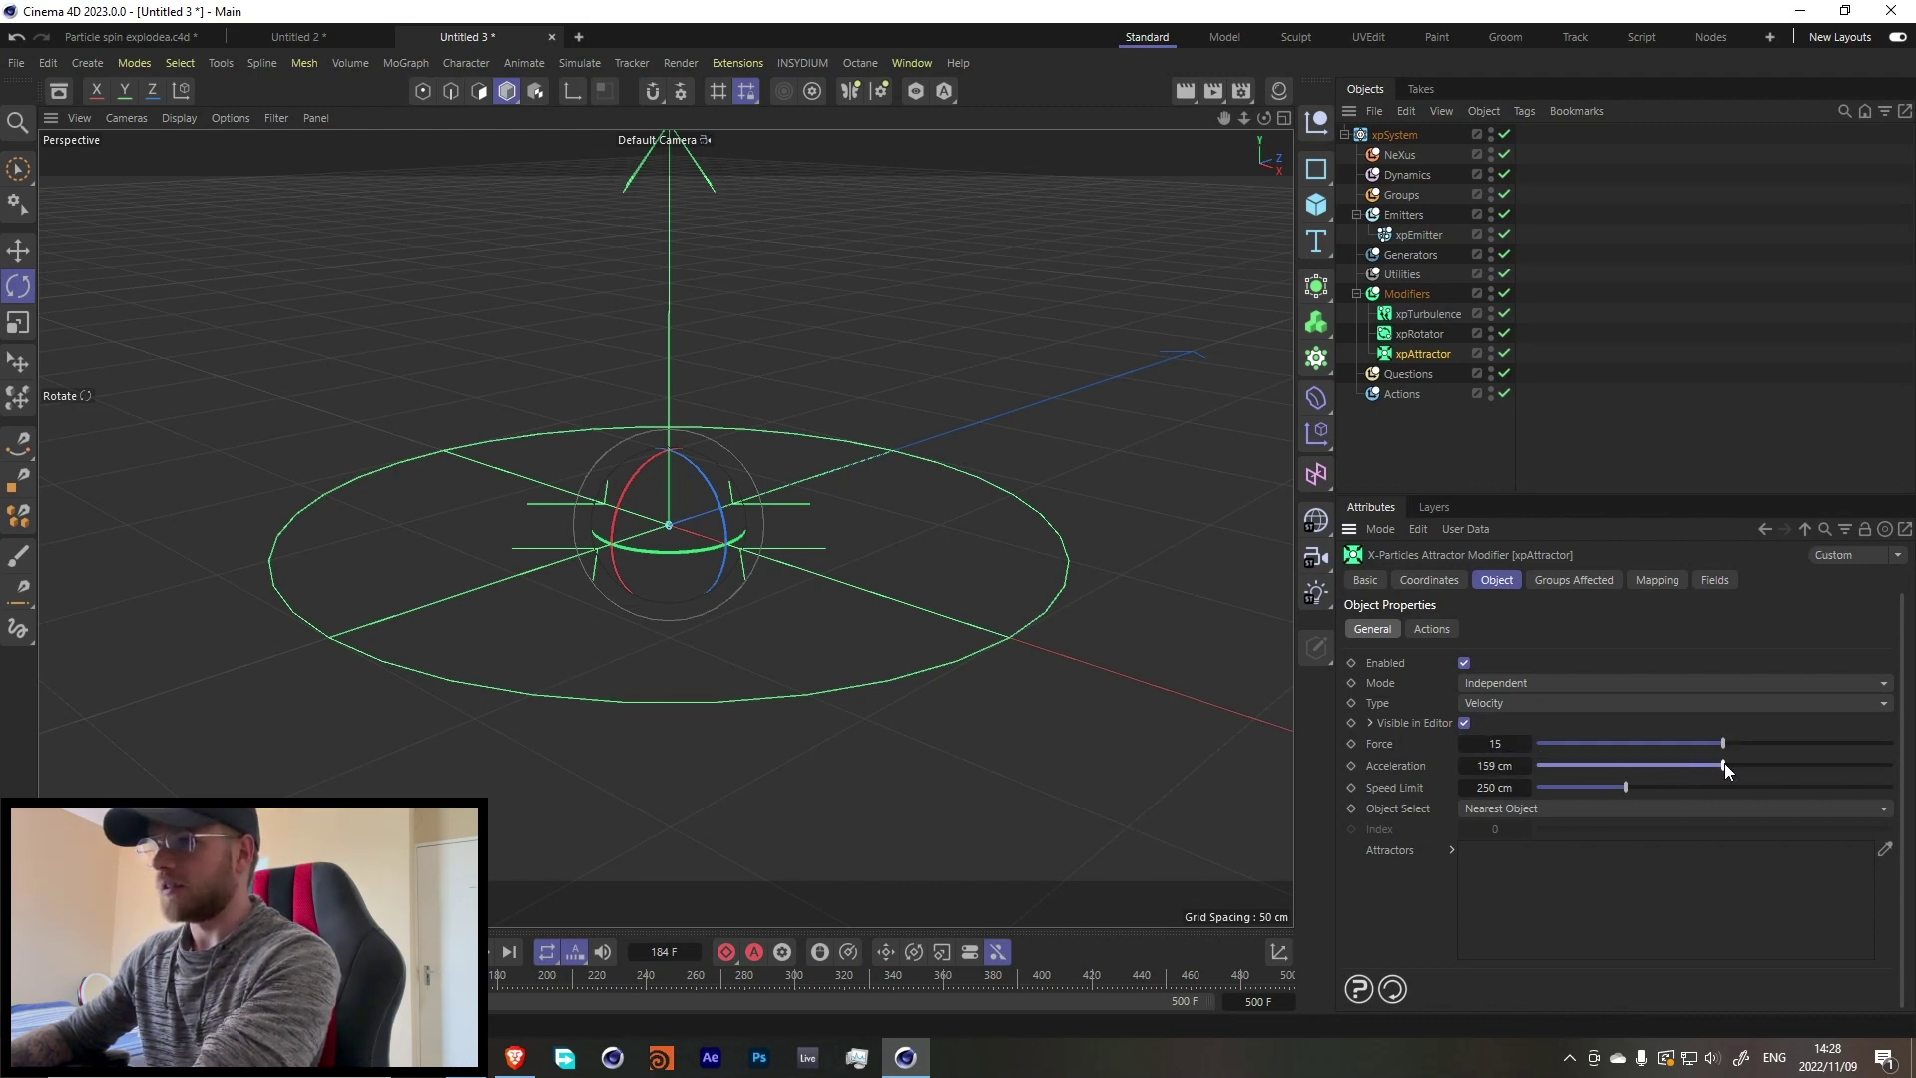
double_click(1496, 766)
text(100)
key(Return)
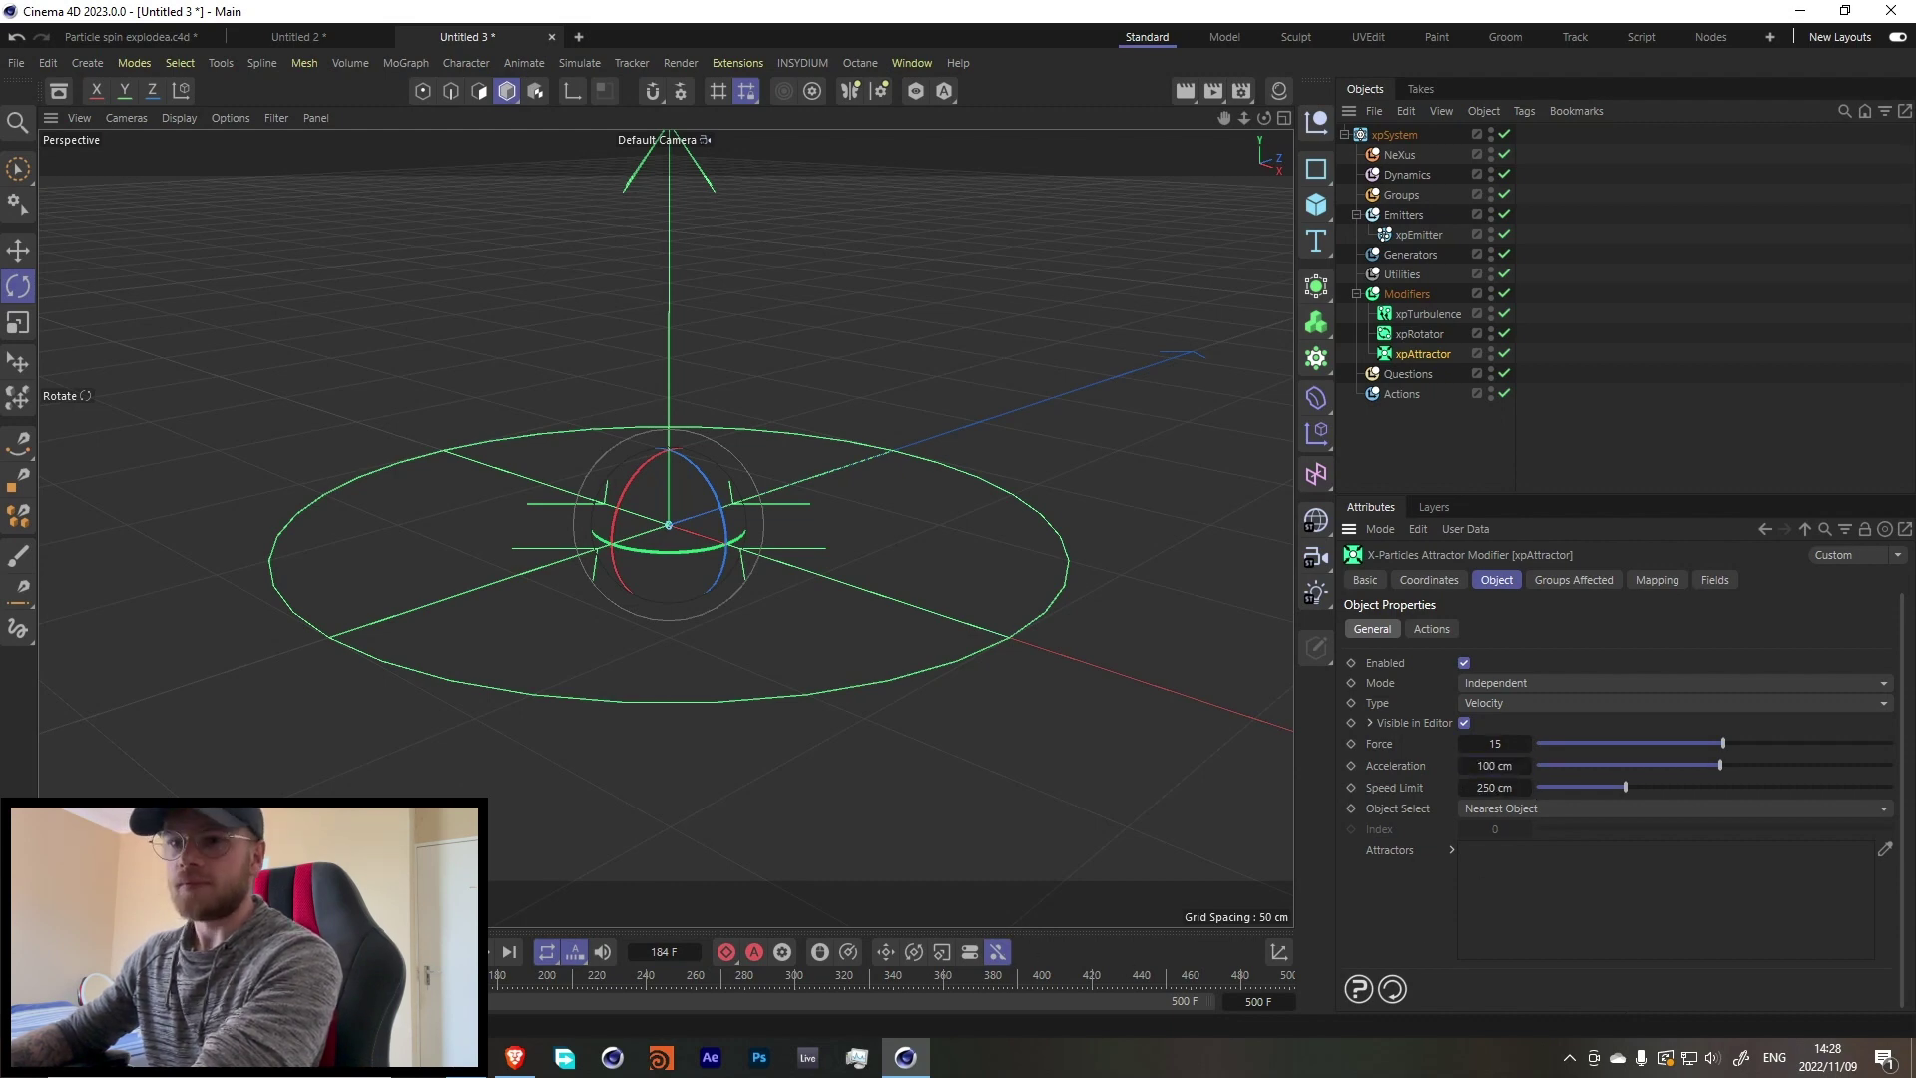
key(shift+f)
key(F8)
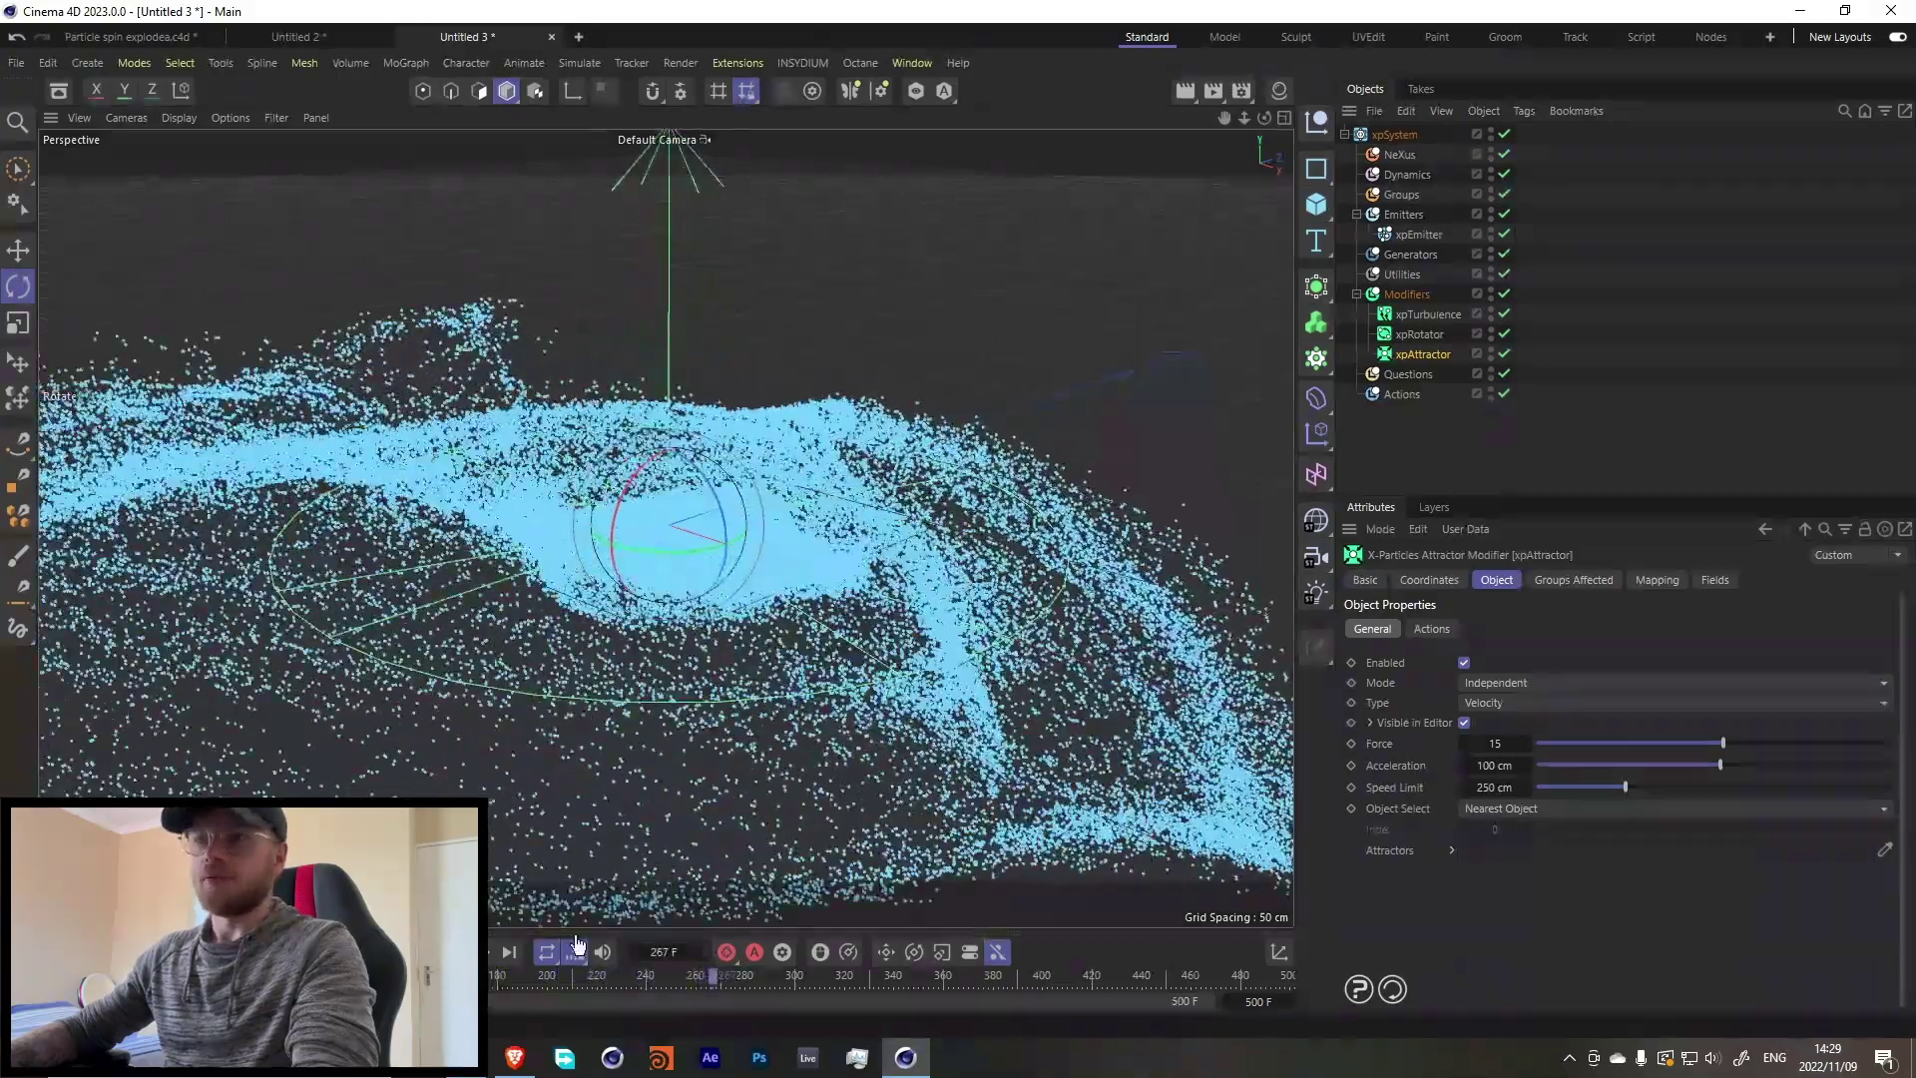
Step: Hide the xpRotator and xpAttractor guides in the viewport, and replay the simulation while viewing the particles from several angles
click(1491, 331)
click(1491, 353)
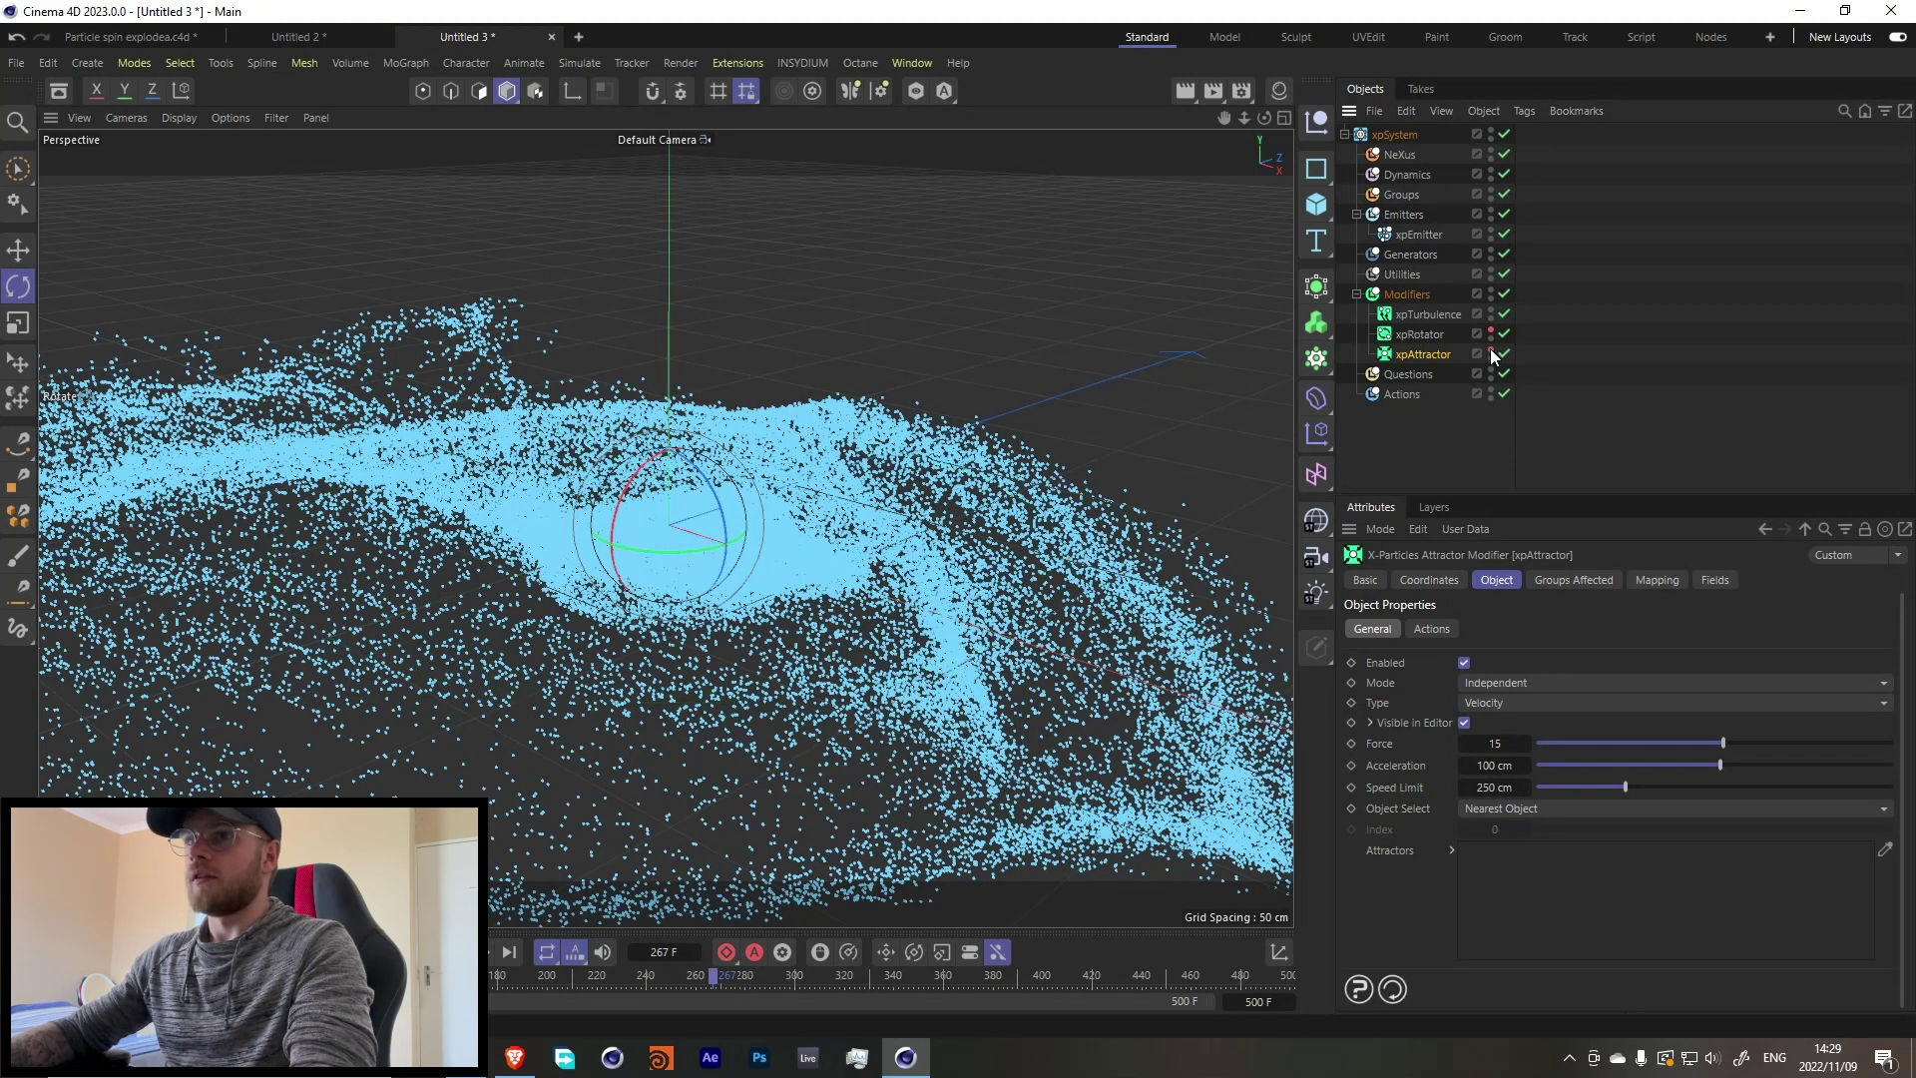
key(shift+f)
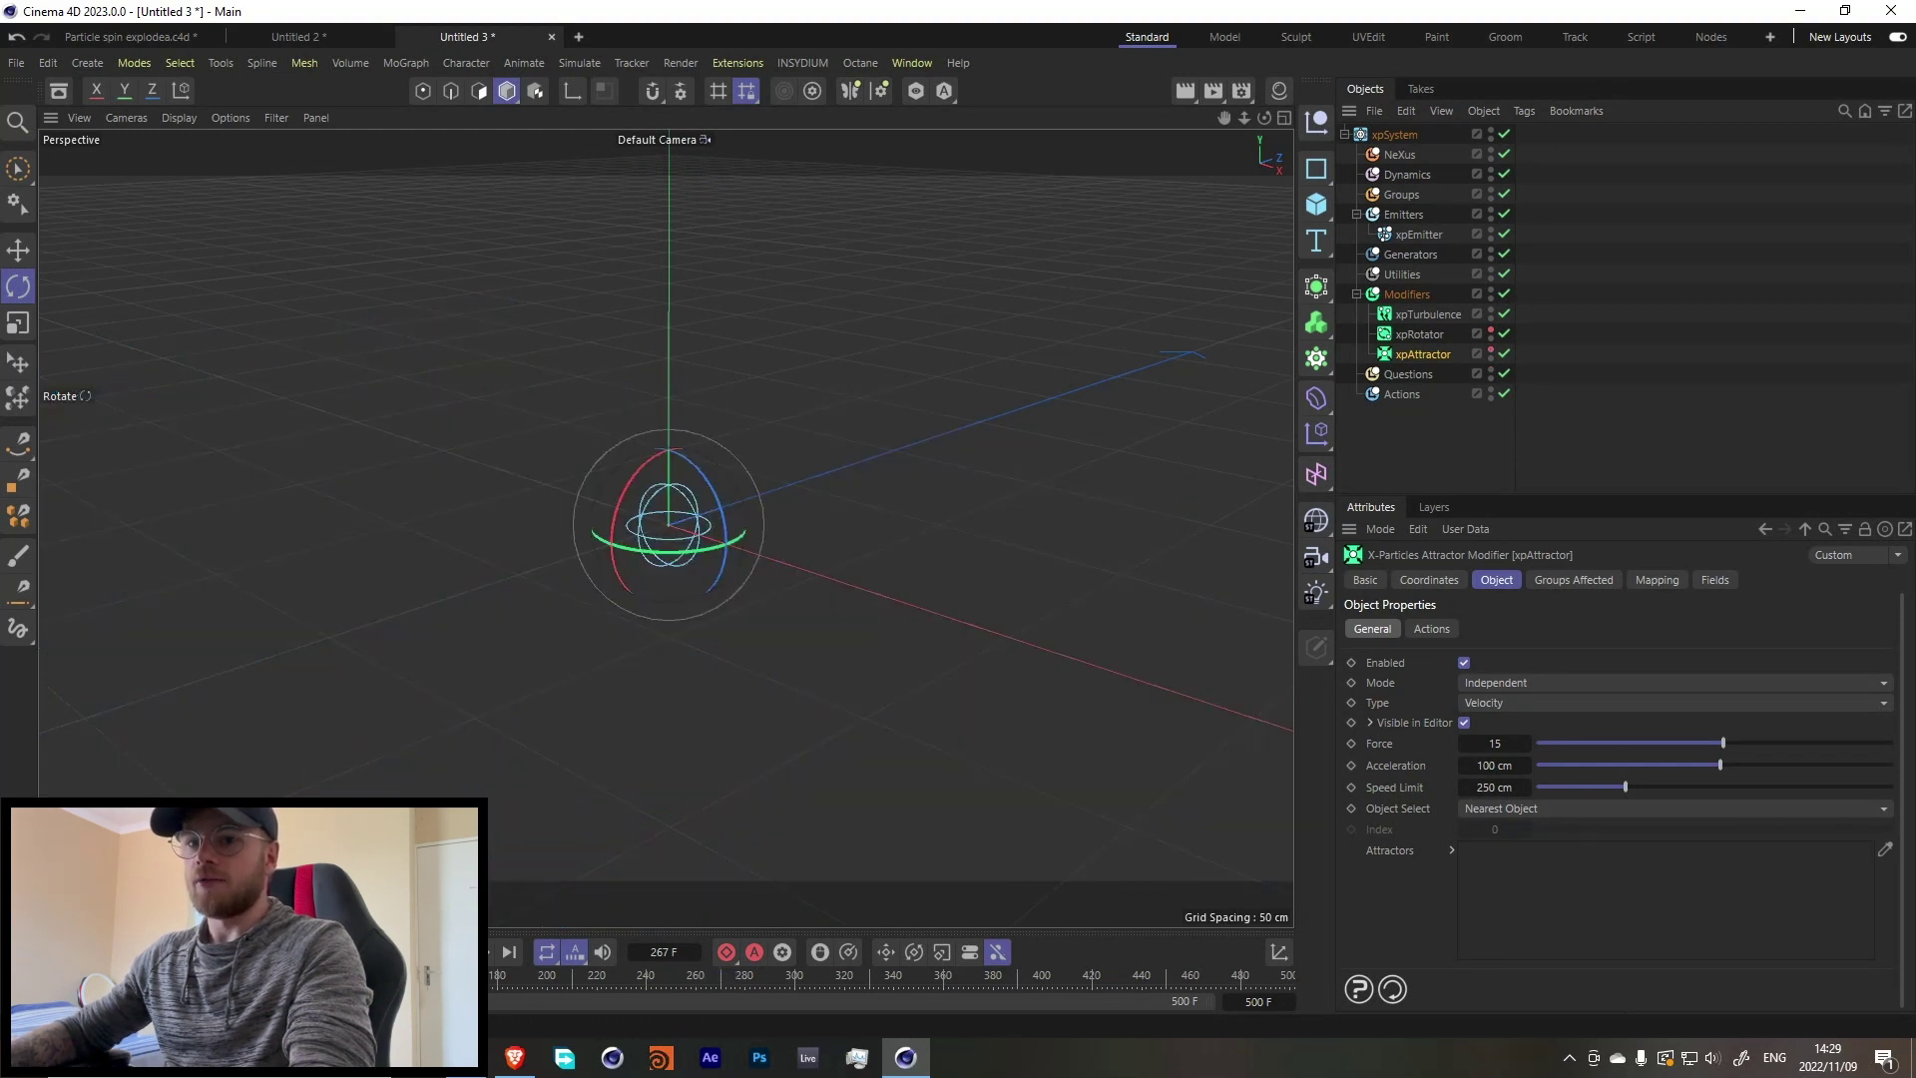
key(F8)
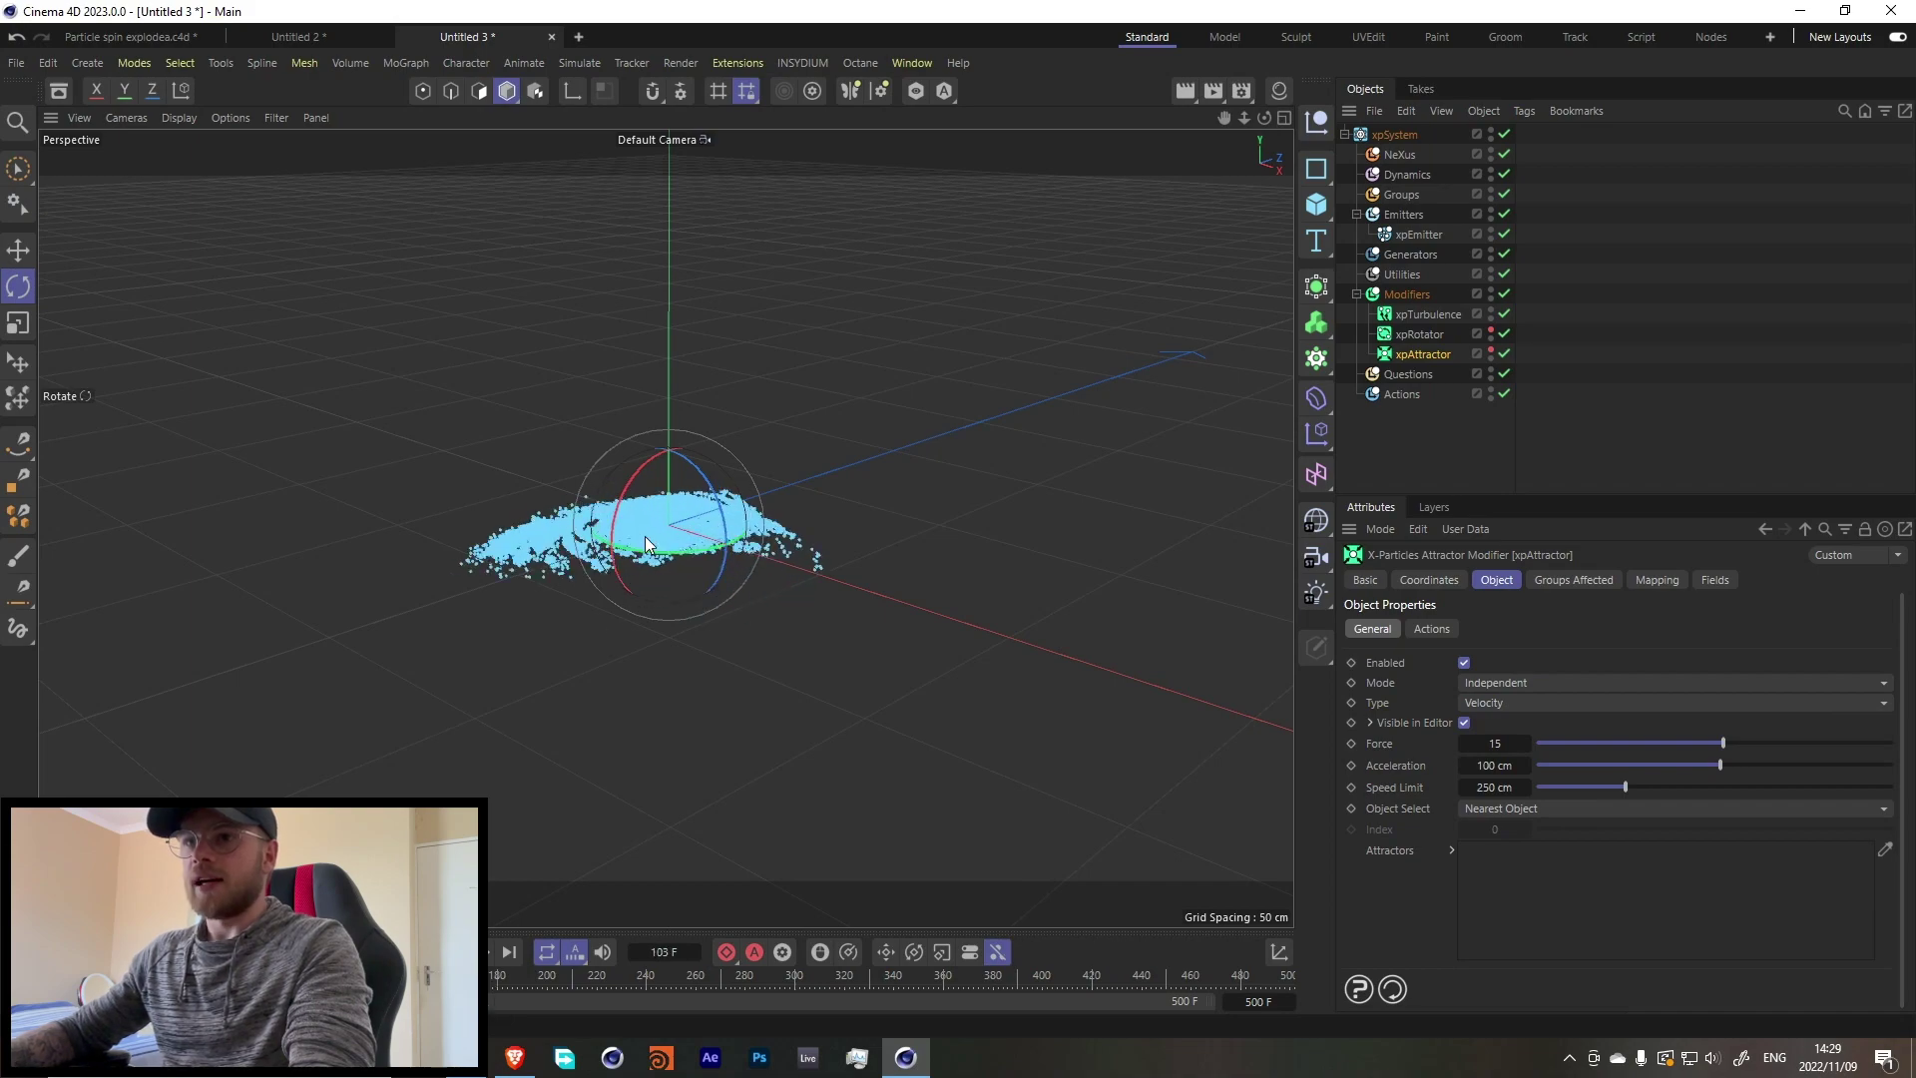
alt+drag(732, 511, 597, 793)
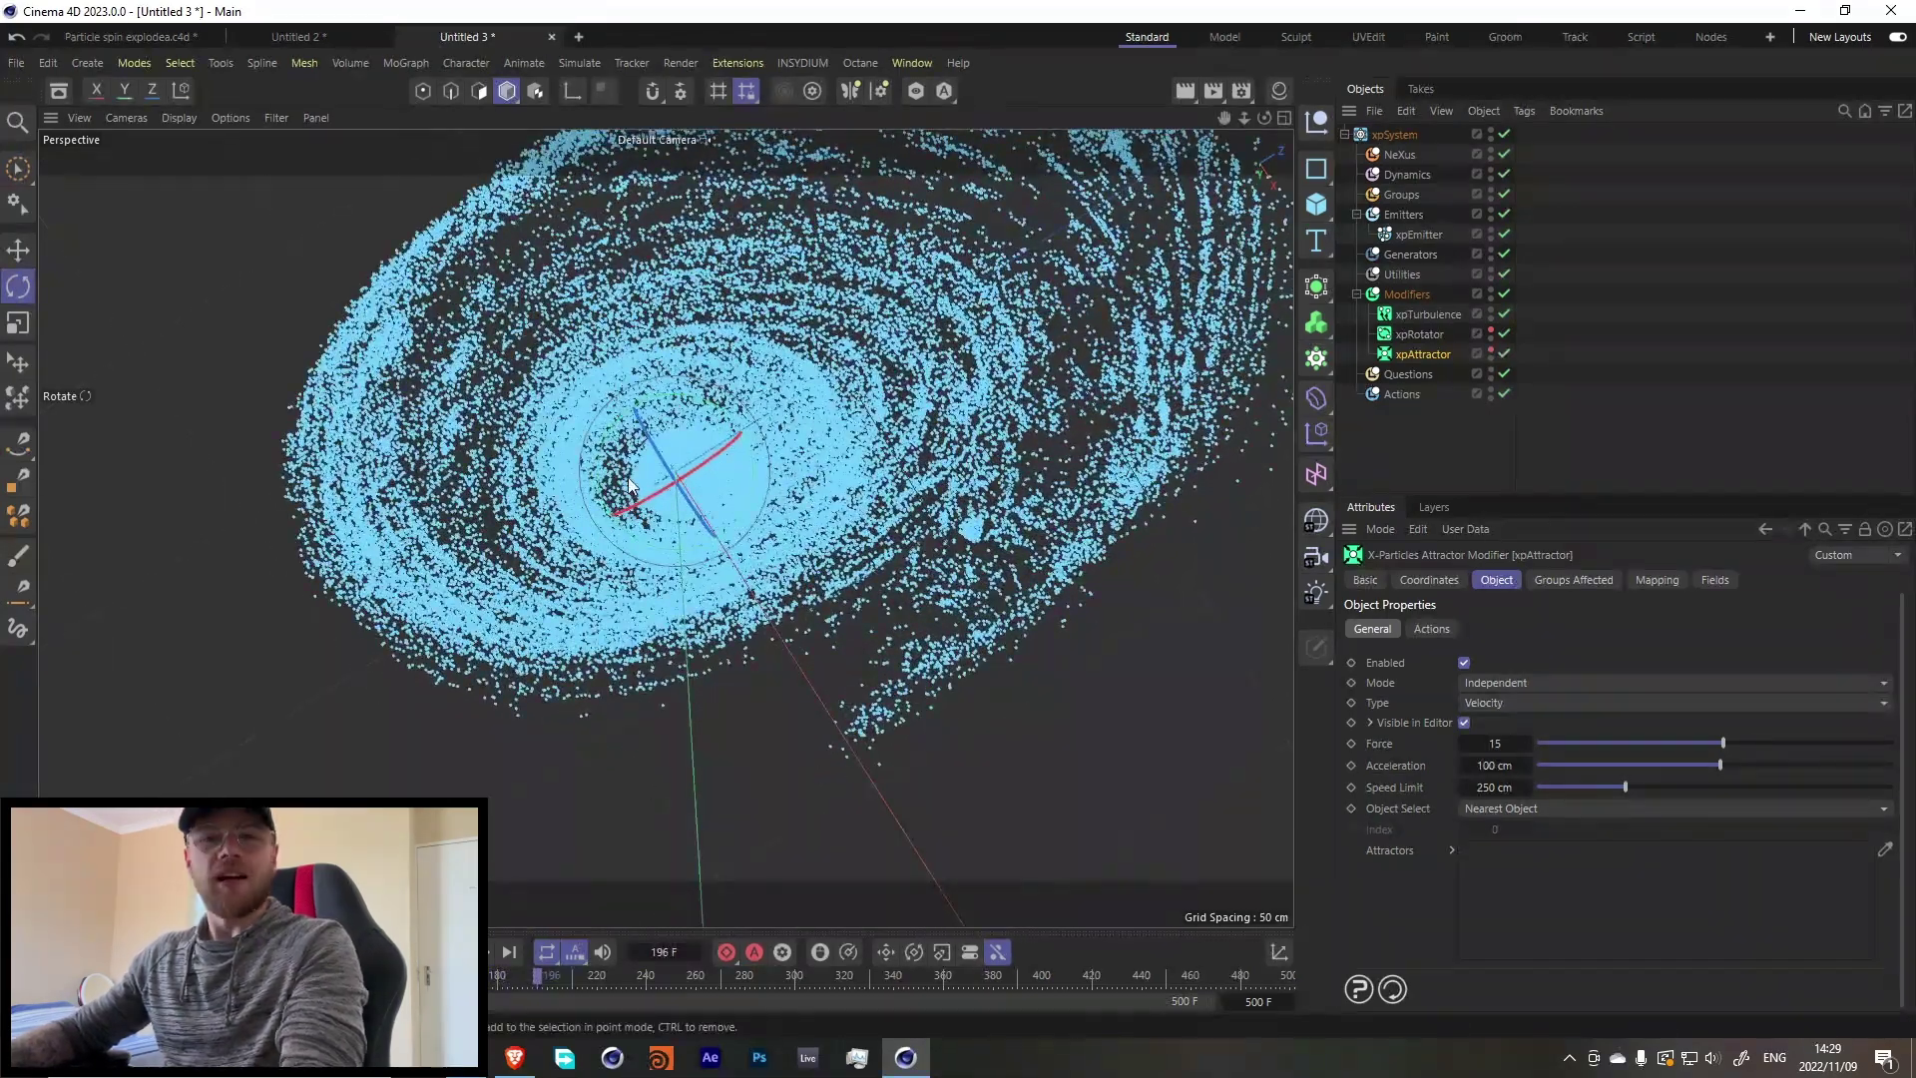
alt+drag(629, 486, 704, 700)
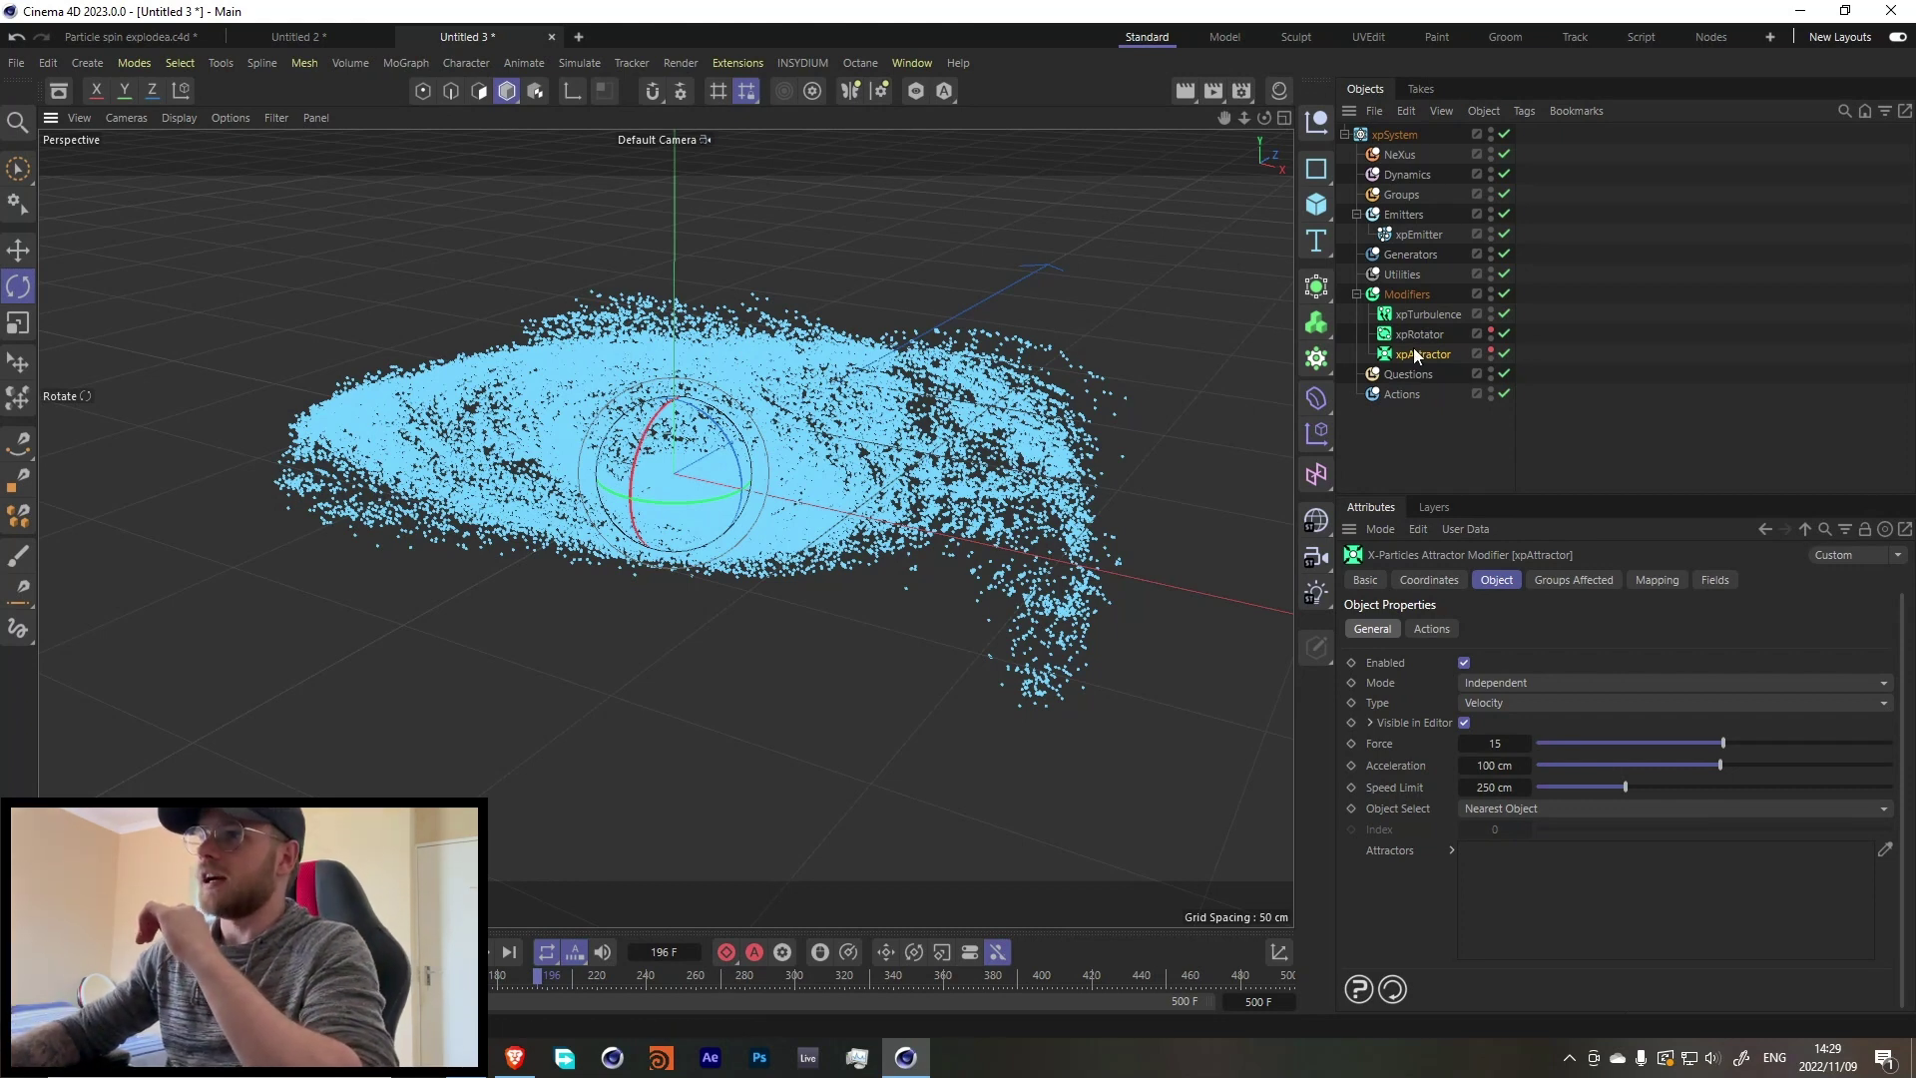
Step: Keyframe the xpAttractor's Force at 15 on frame 180 and at 60 on frame 181
drag(518, 980, 504, 978)
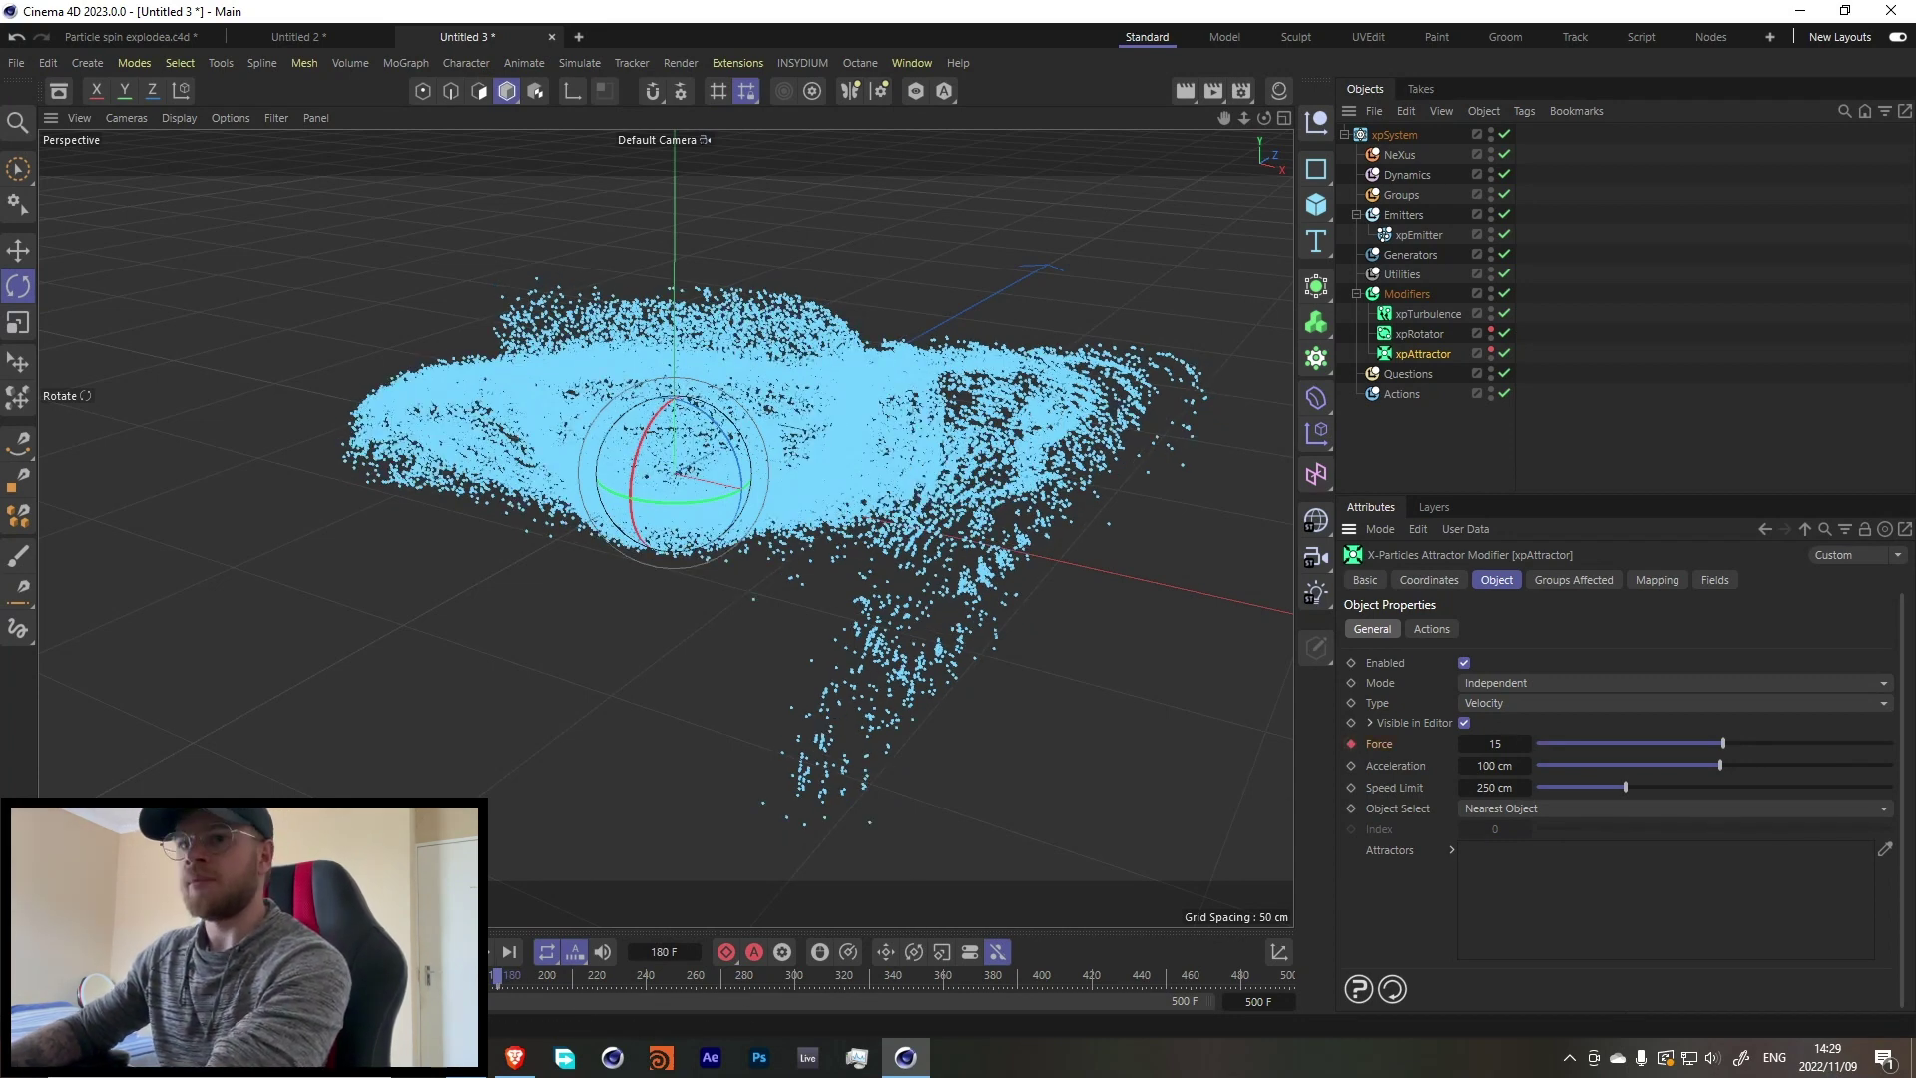
key(g)
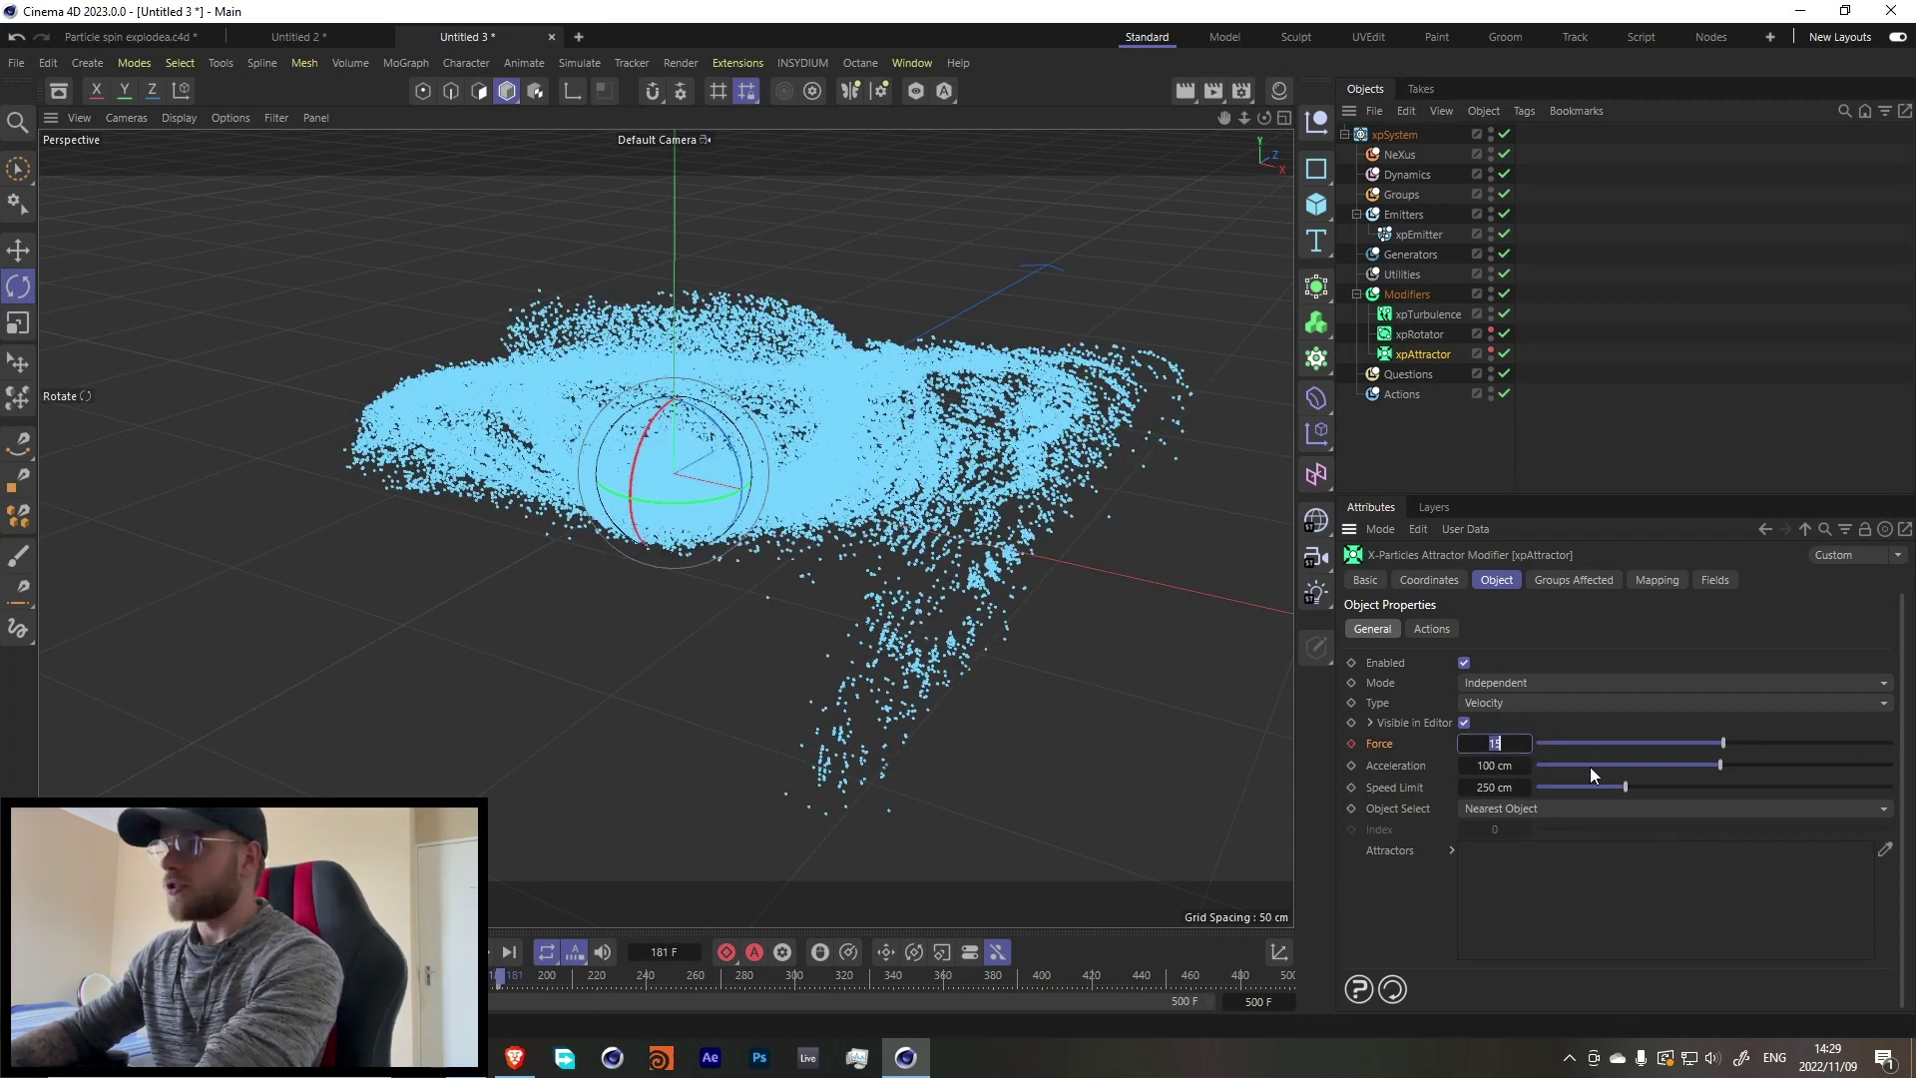
click(1358, 989)
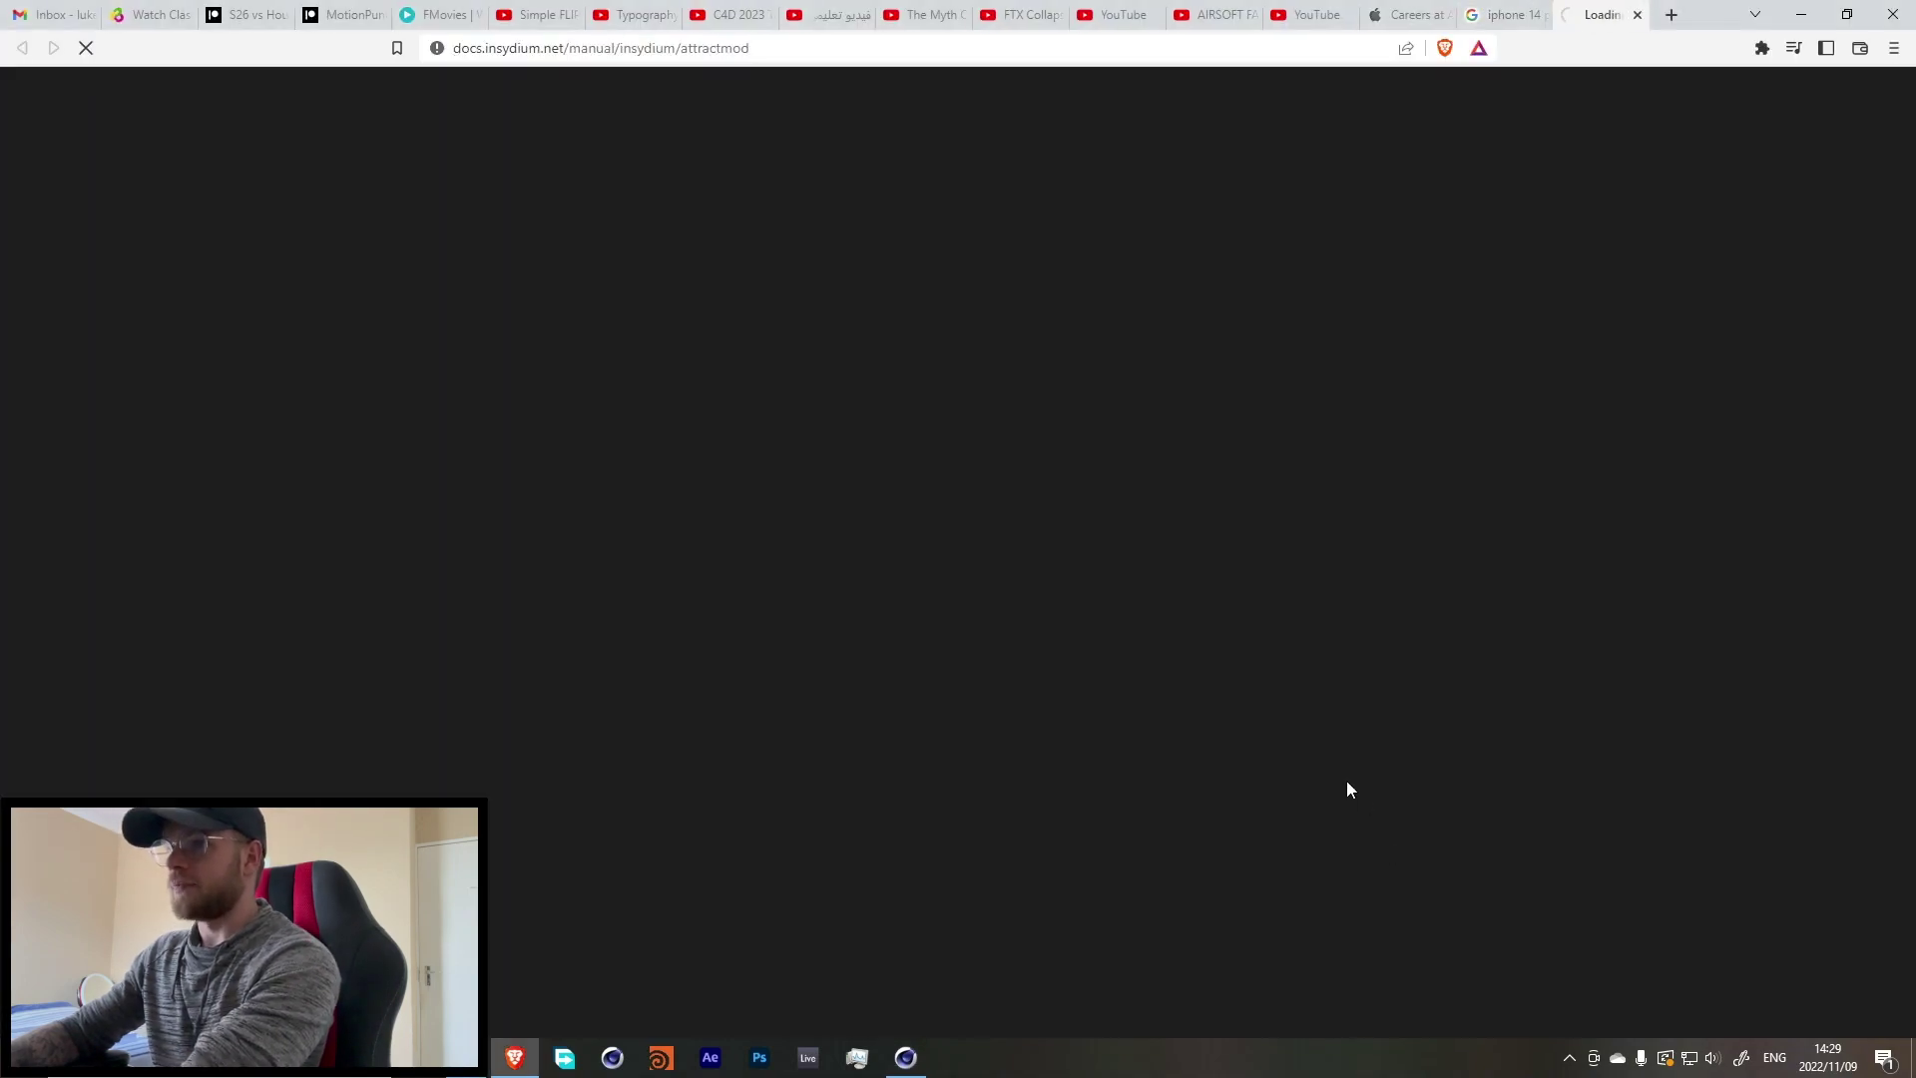
click(905, 1057)
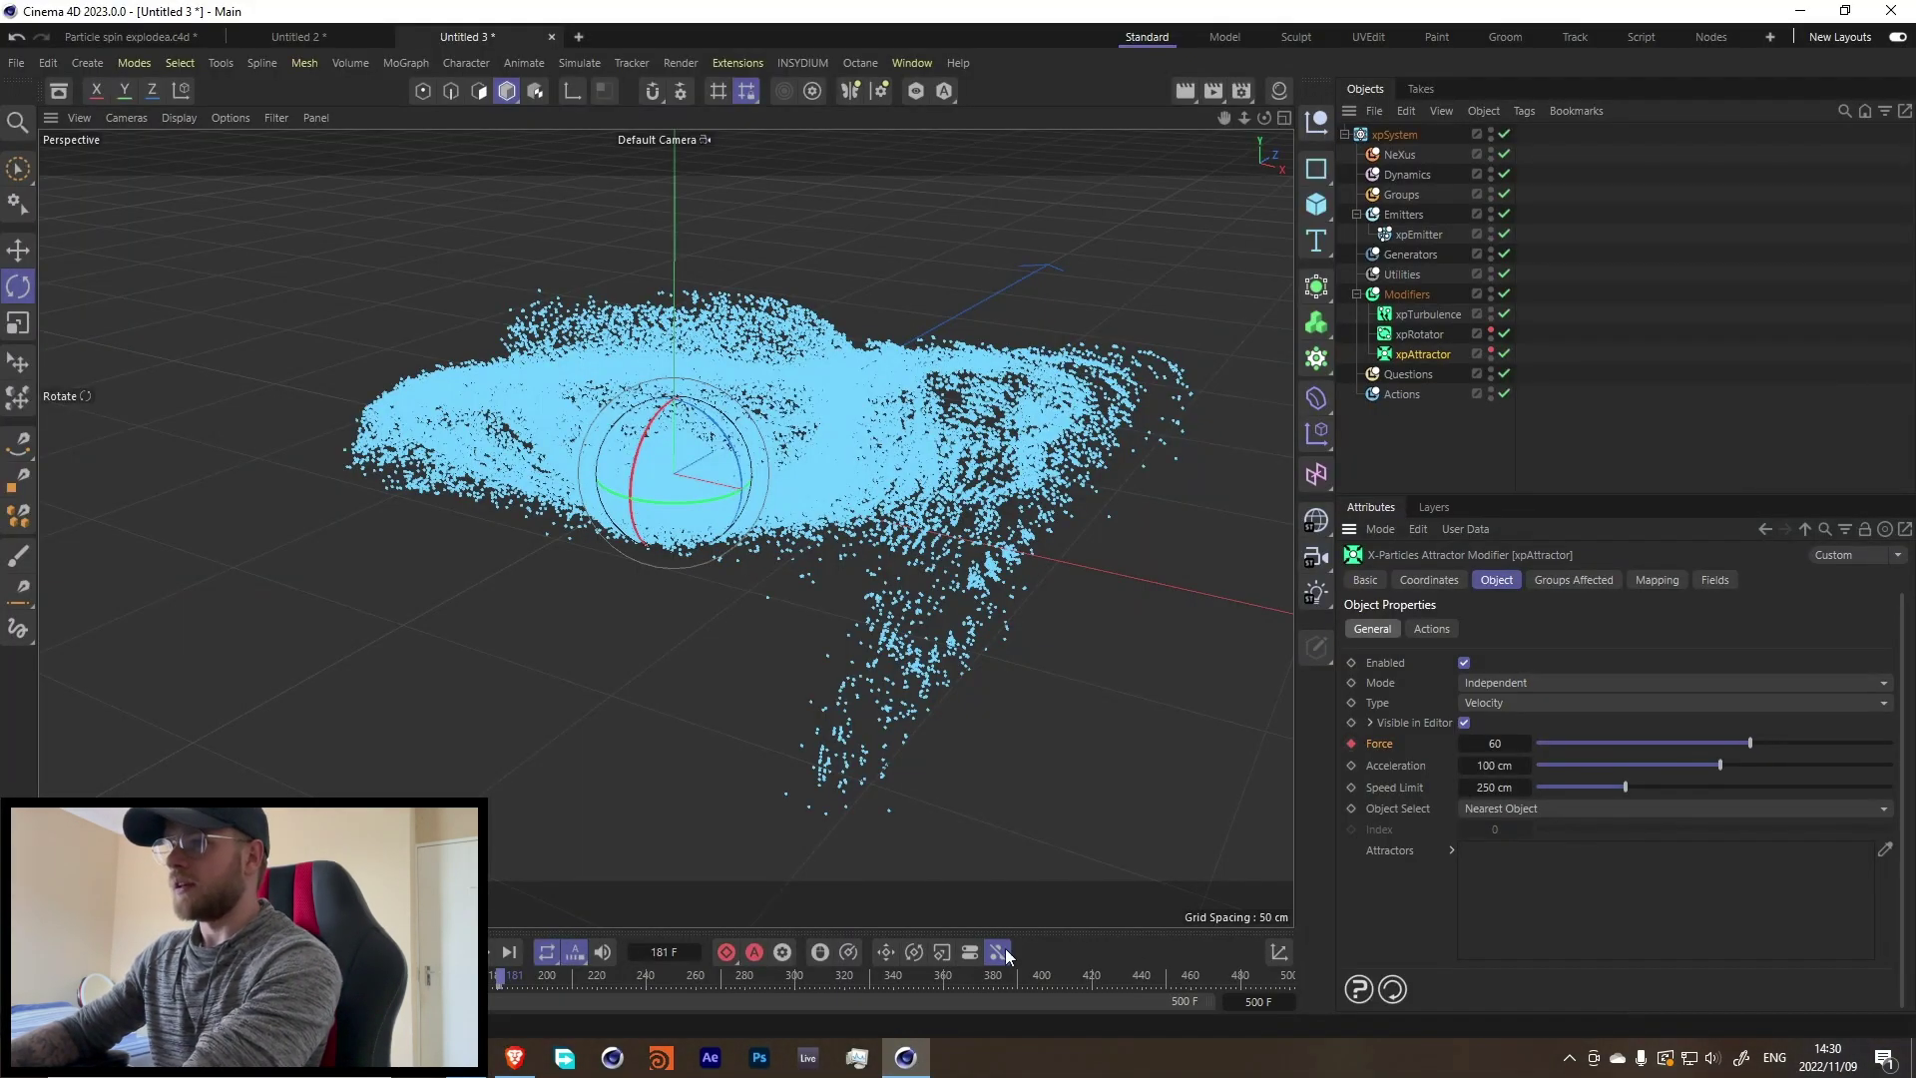
Step: Keyframe the Force back to 15 at frame 220, and duplicate the four Force keys to start at frame 300
drag(551, 986, 595, 988)
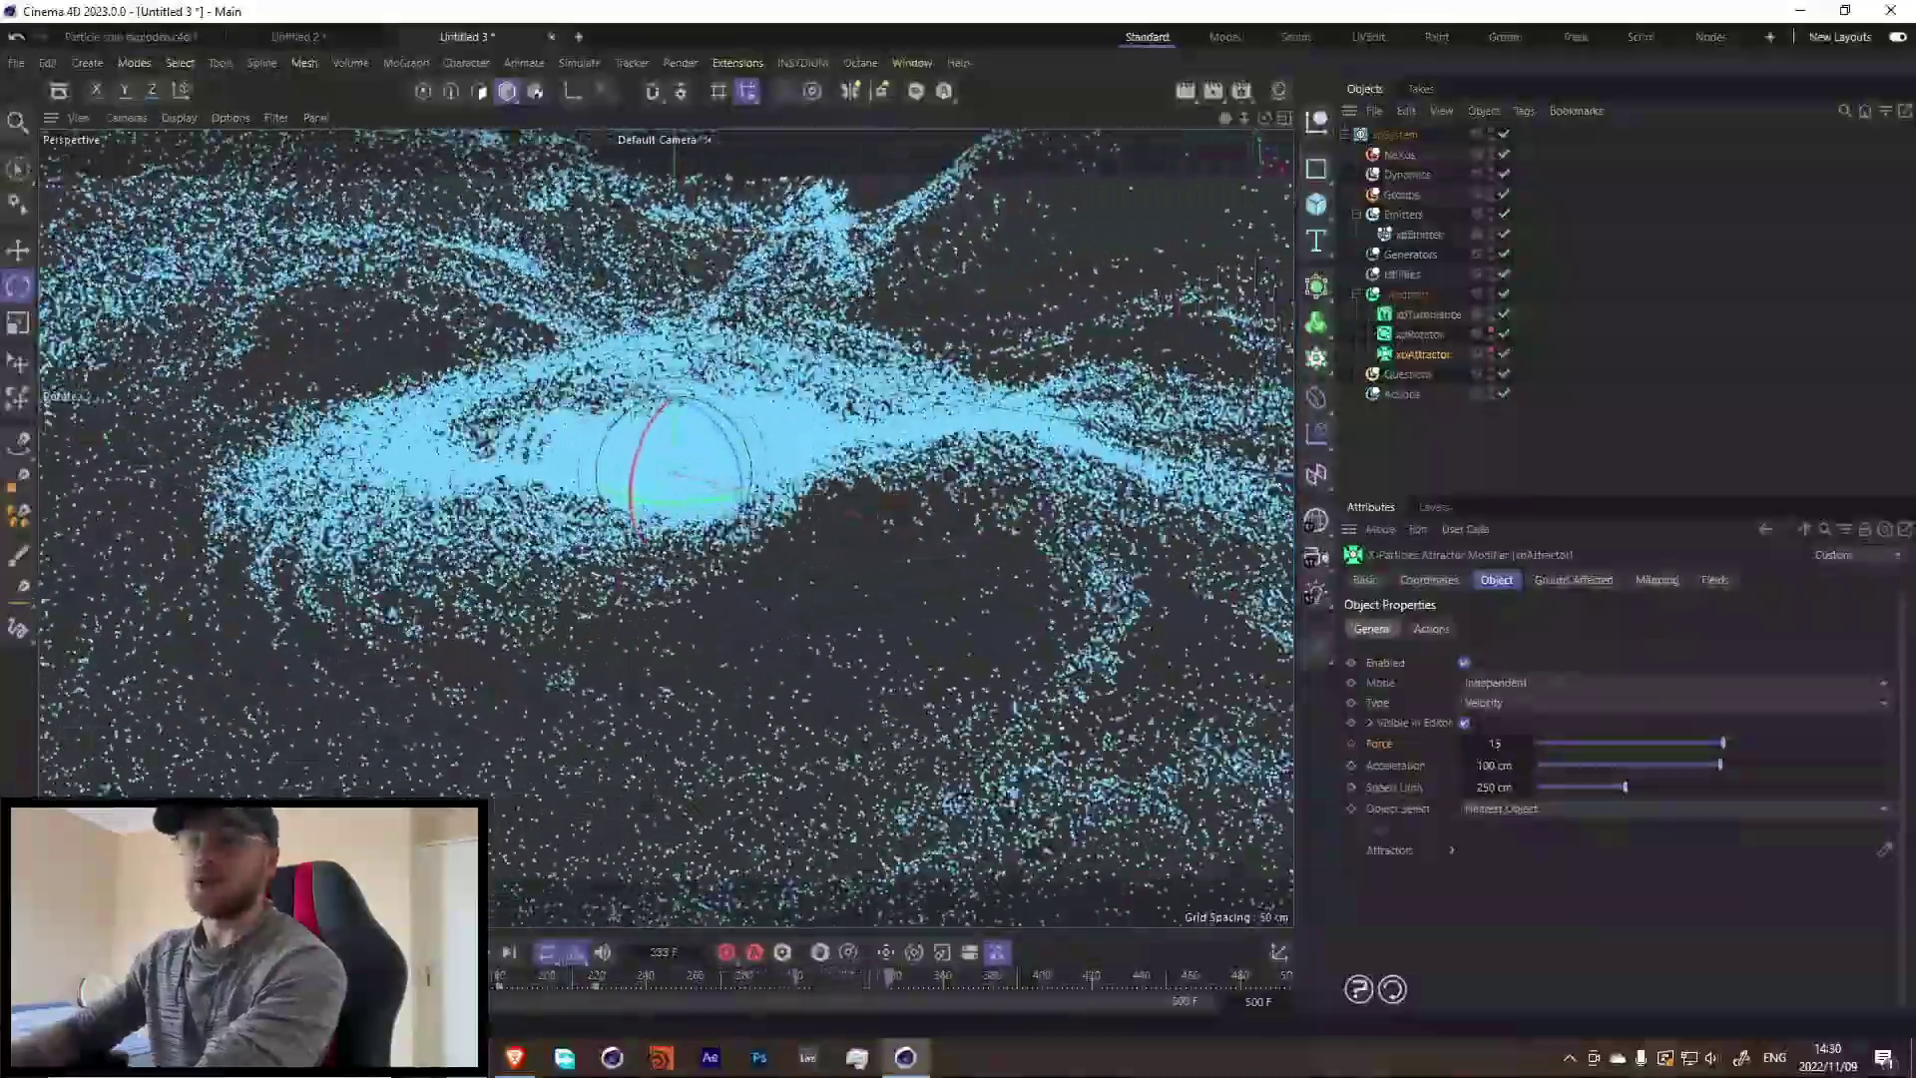
drag(627, 984, 795, 990)
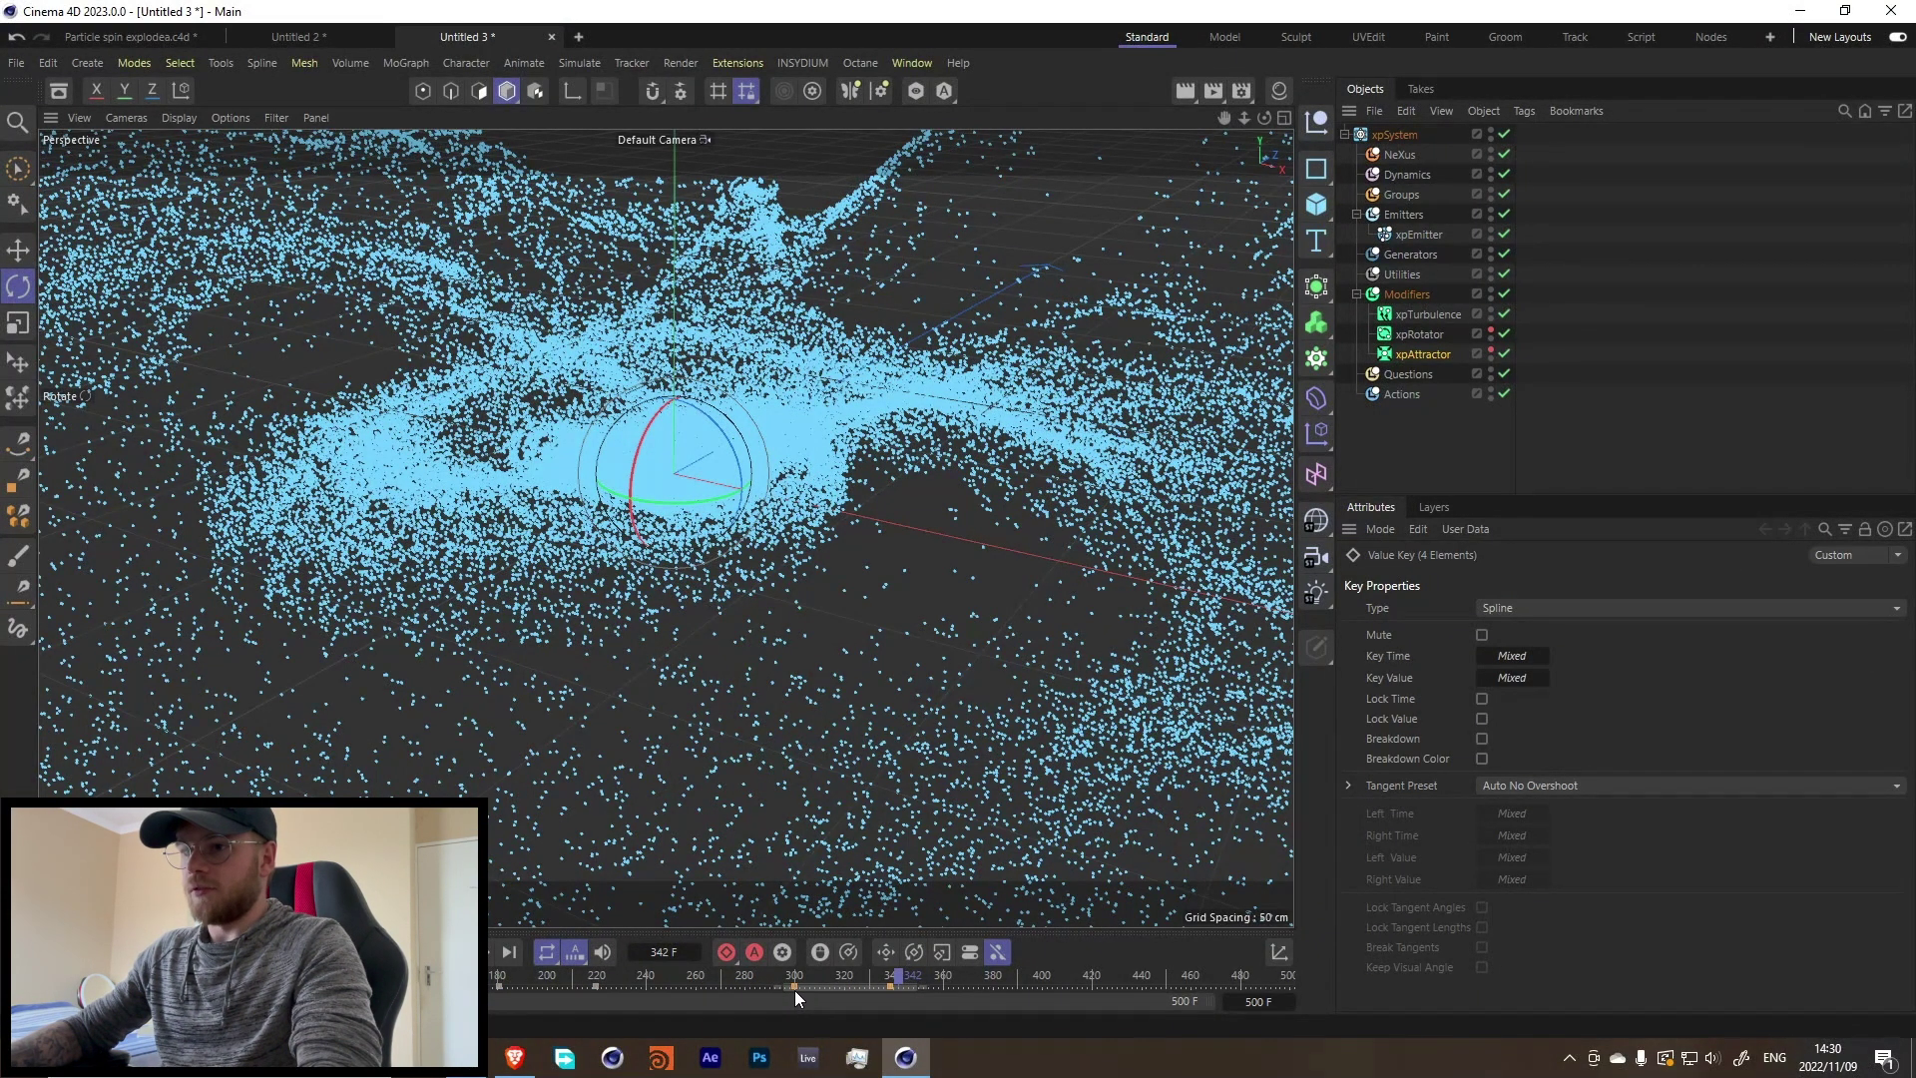
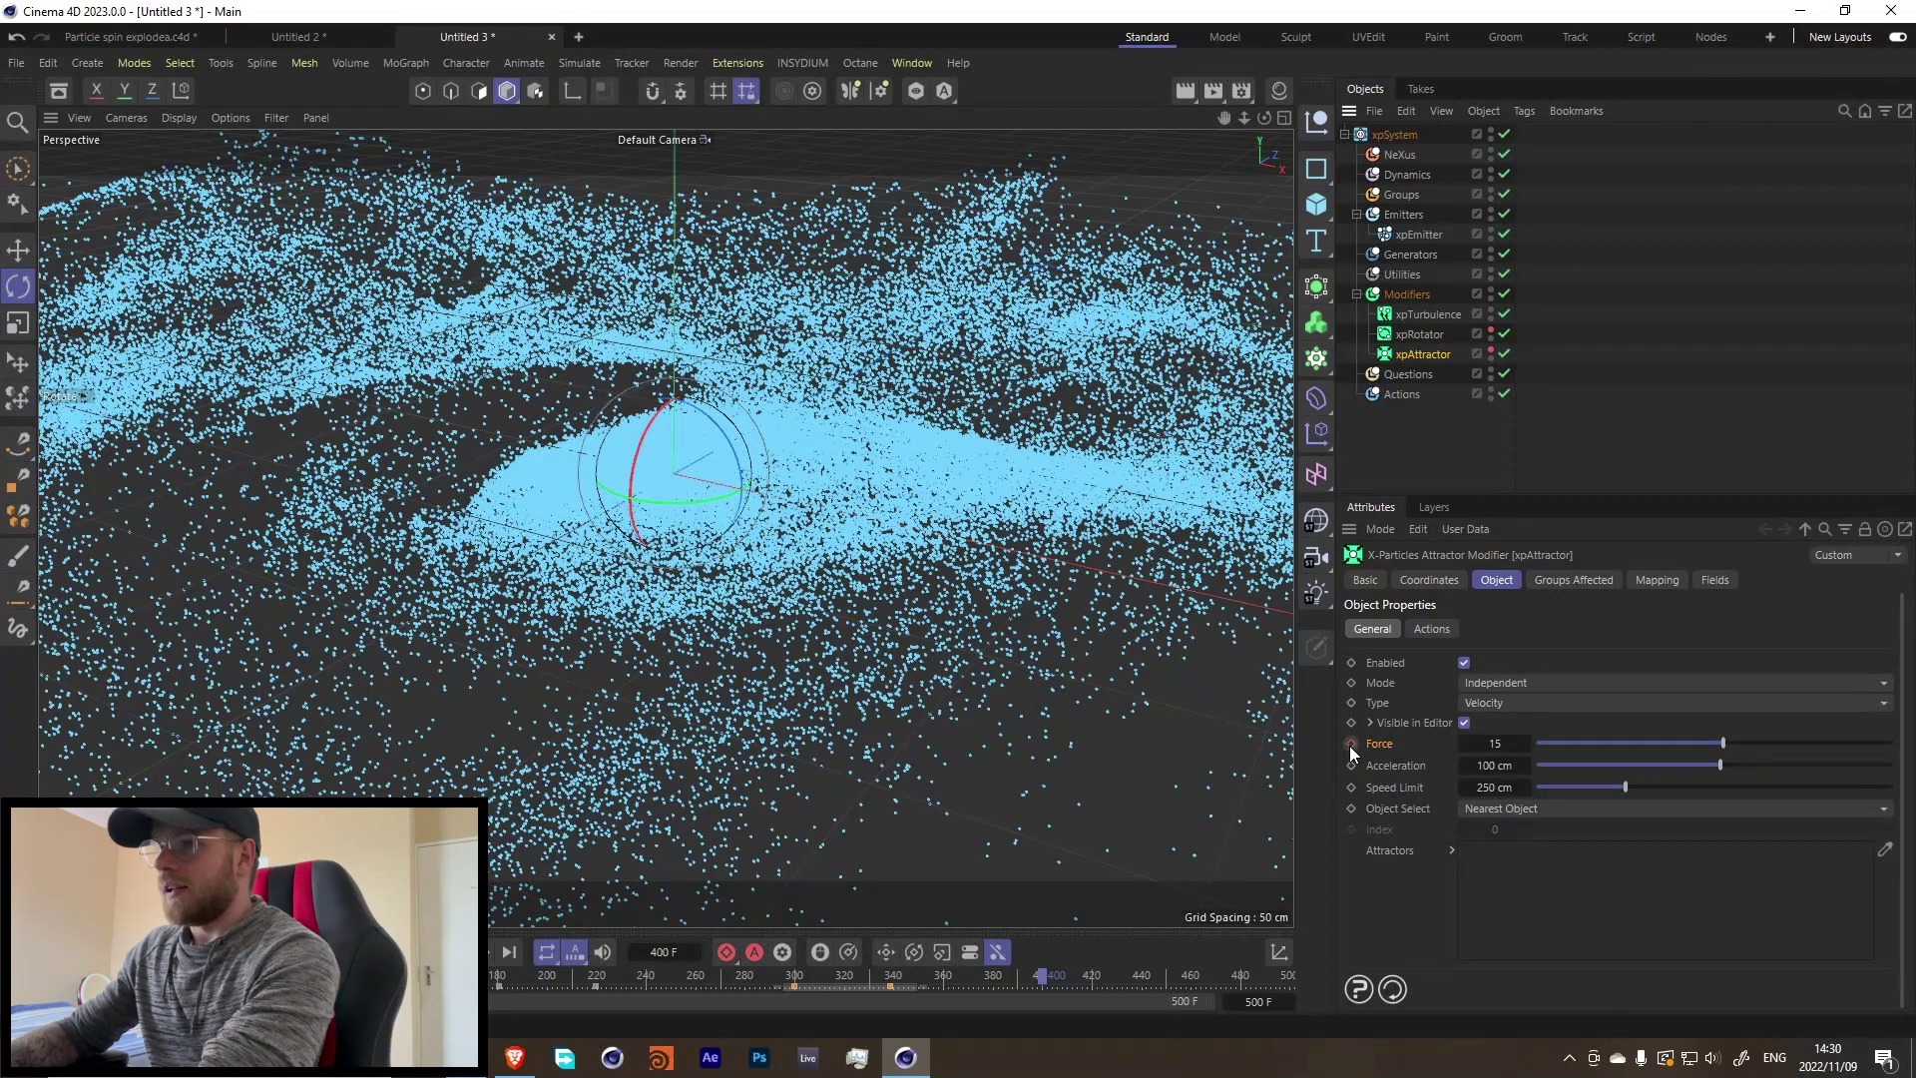
Step: Keyframe the xpAttractor's Force at 15 on frame 400 and at 277 on frame 401
drag(1723, 743, 1764, 748)
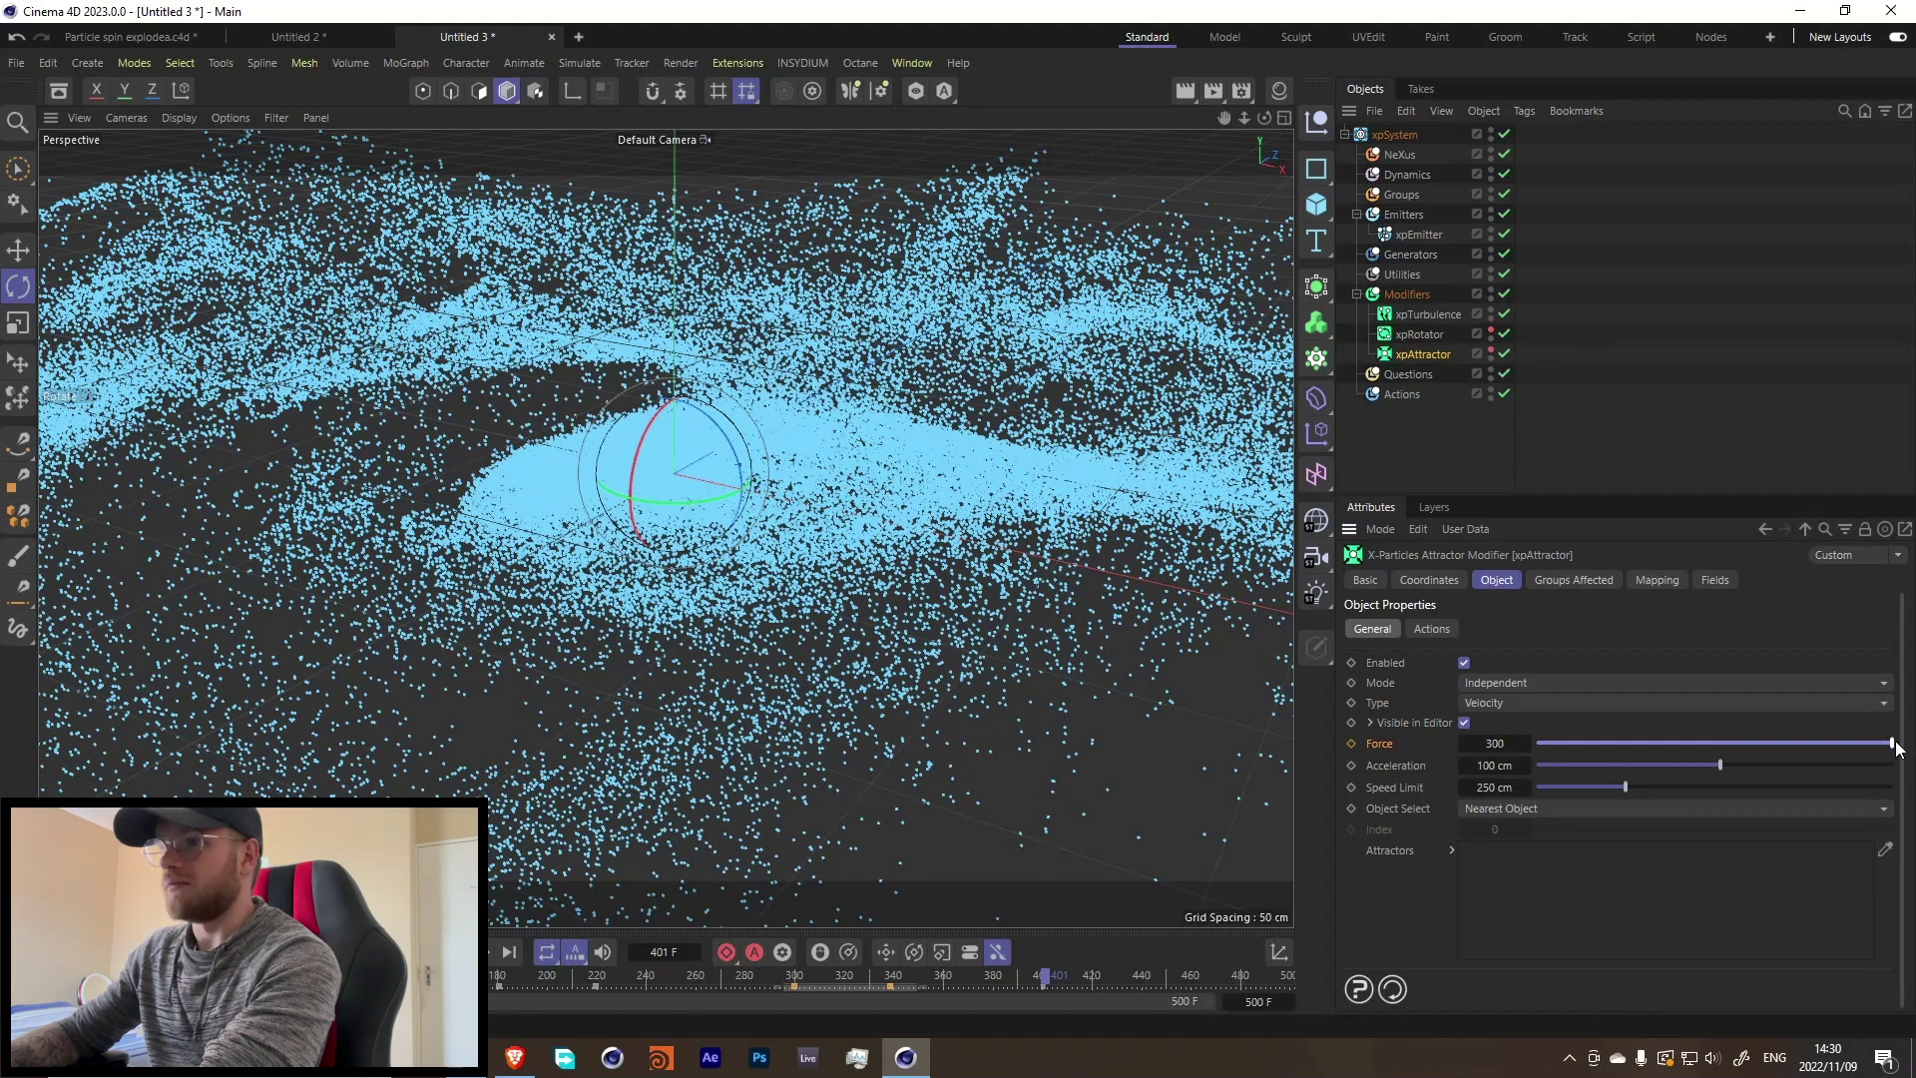
click(1354, 744)
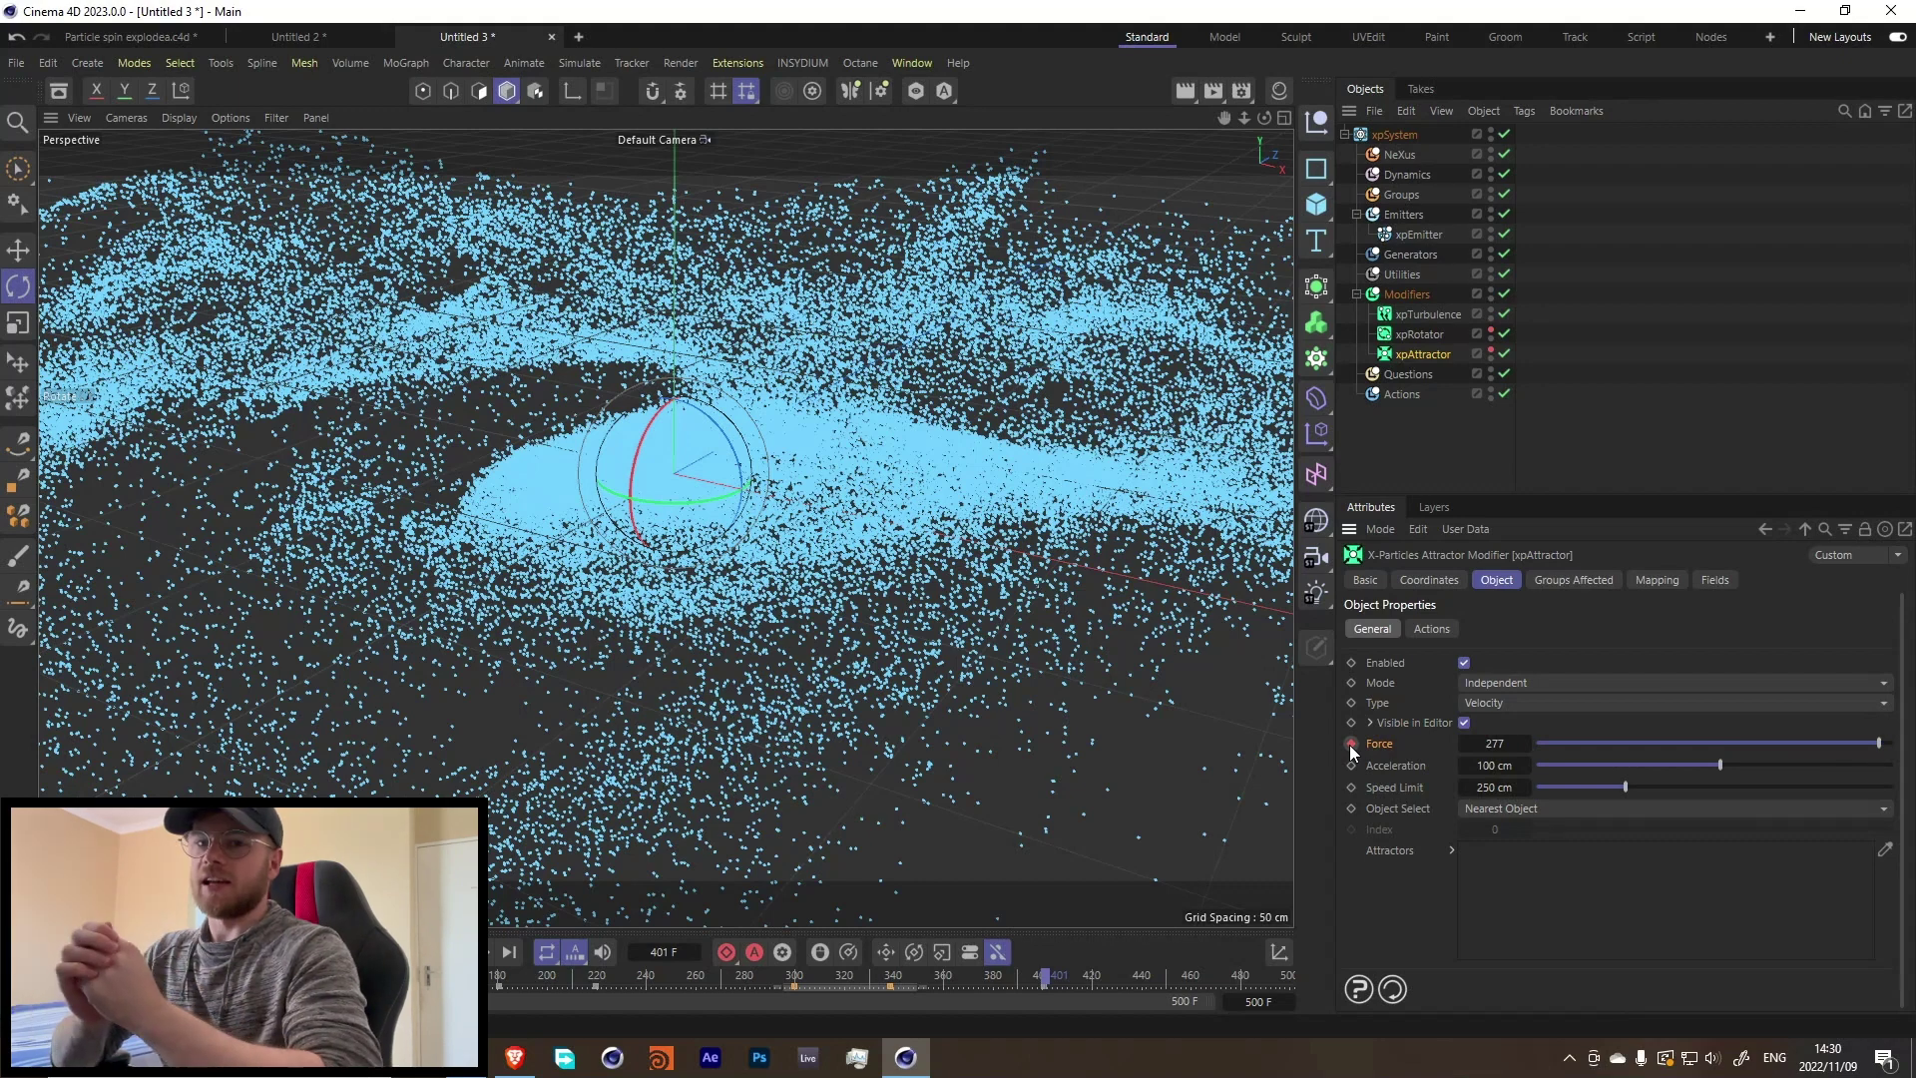
click(1352, 745)
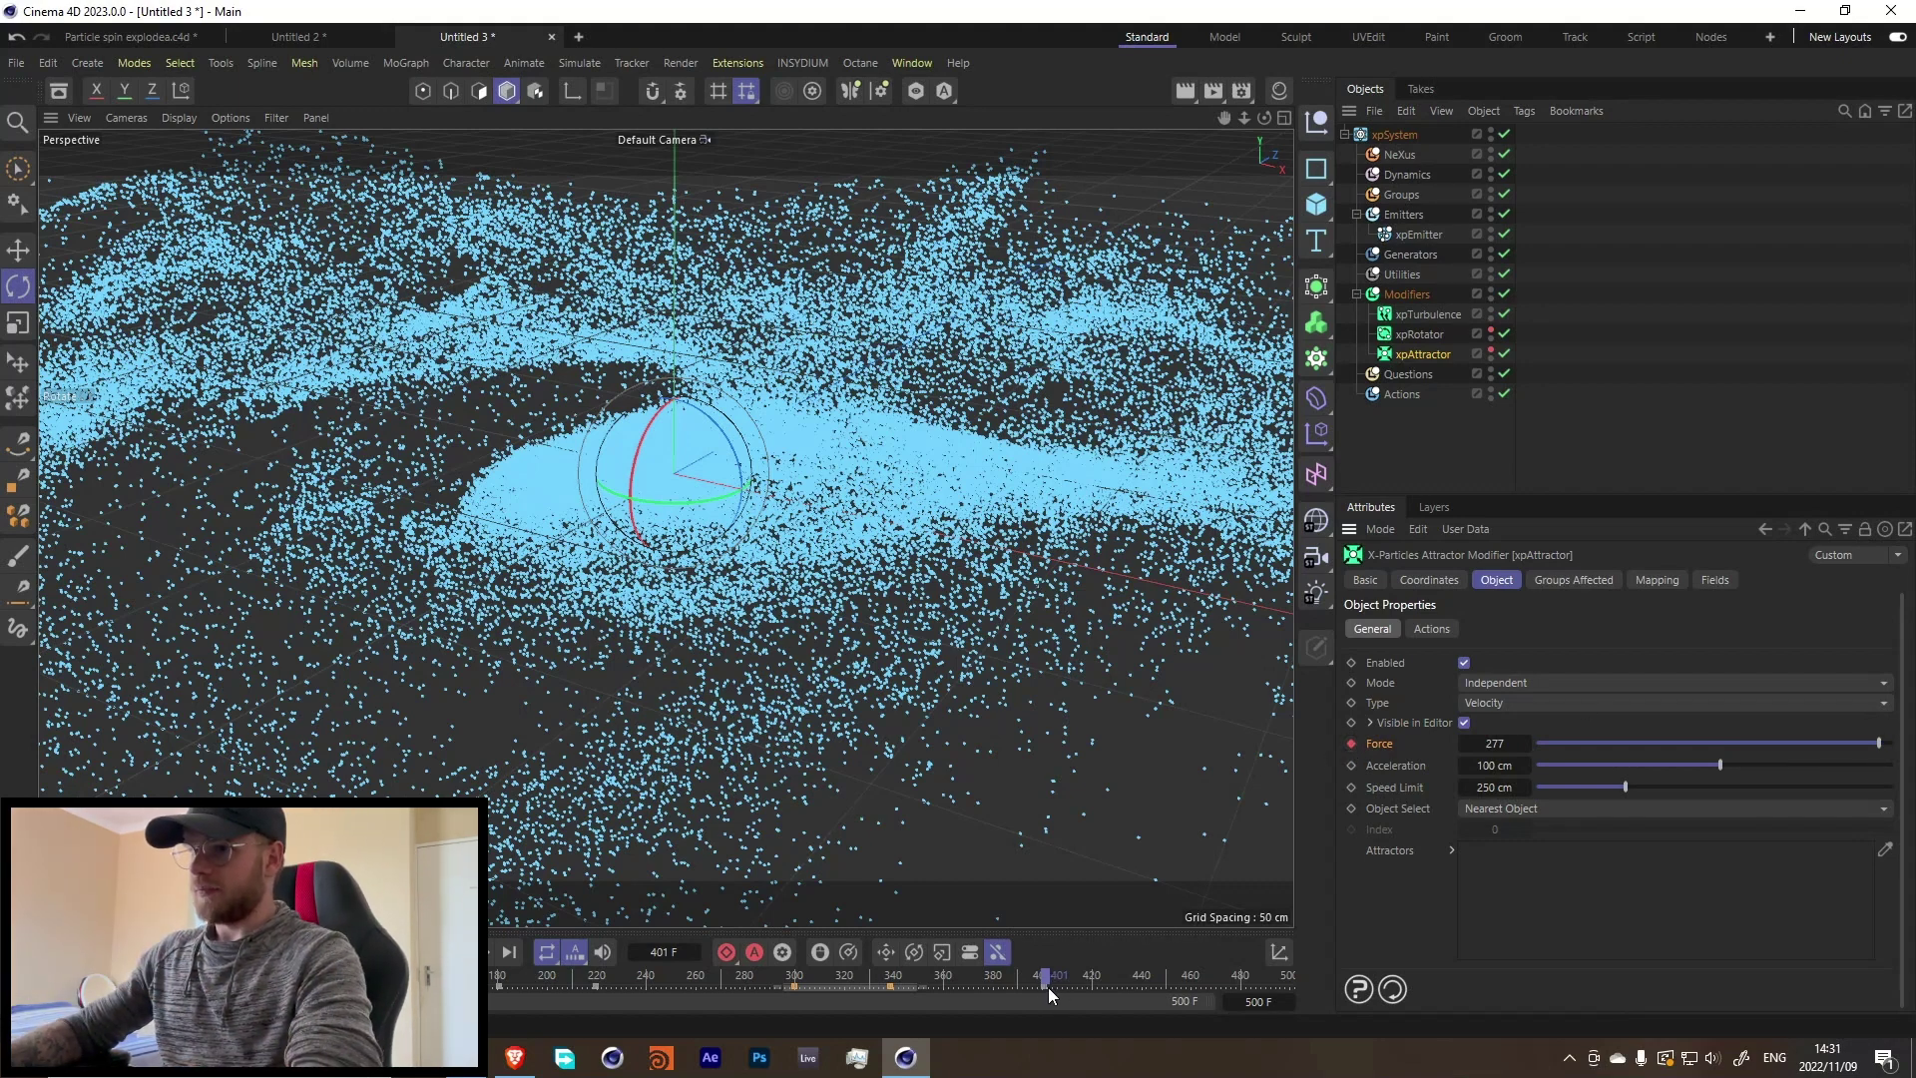
Step: Keyframe the xpAttractor's Force, Acceleration and Speed Limit at frame 433, and again at frame 450 with -300, 947 cm and 541 cm
drag(1048, 987, 1124, 979)
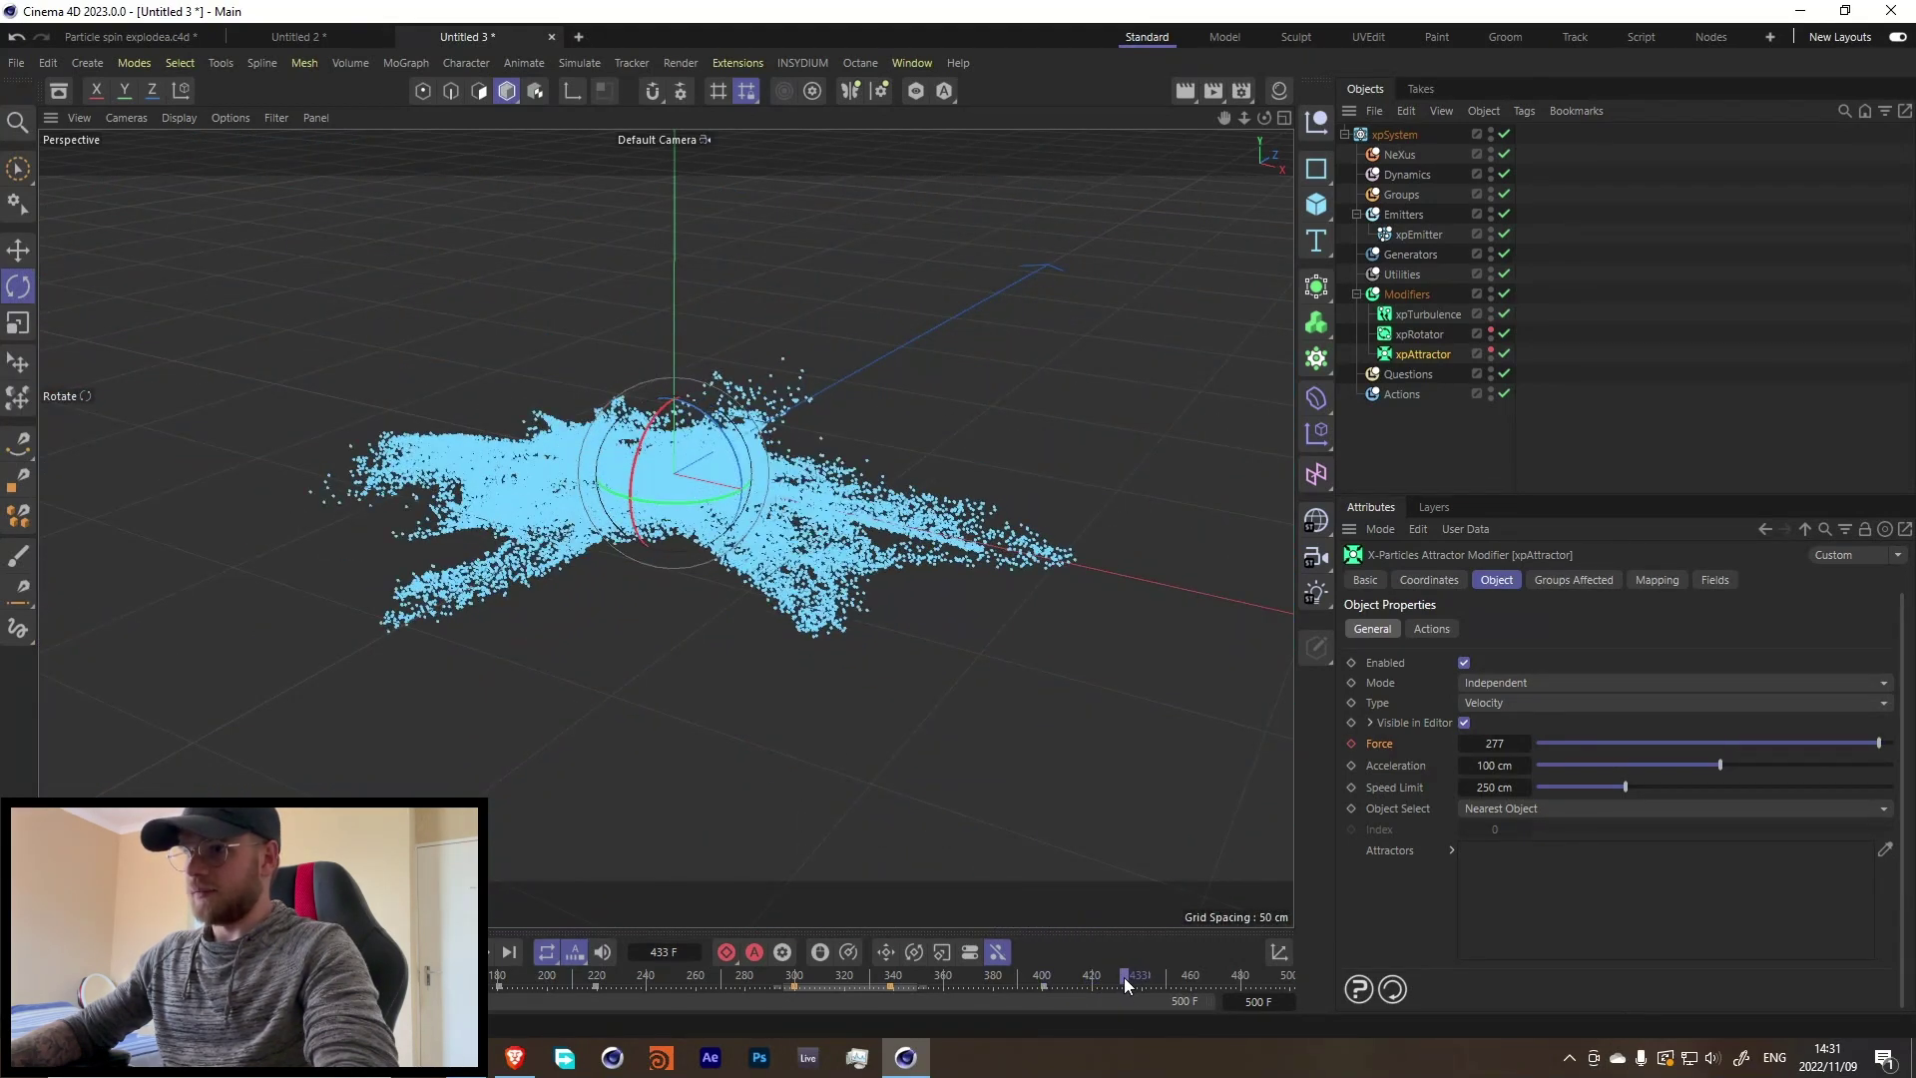
click(1353, 746)
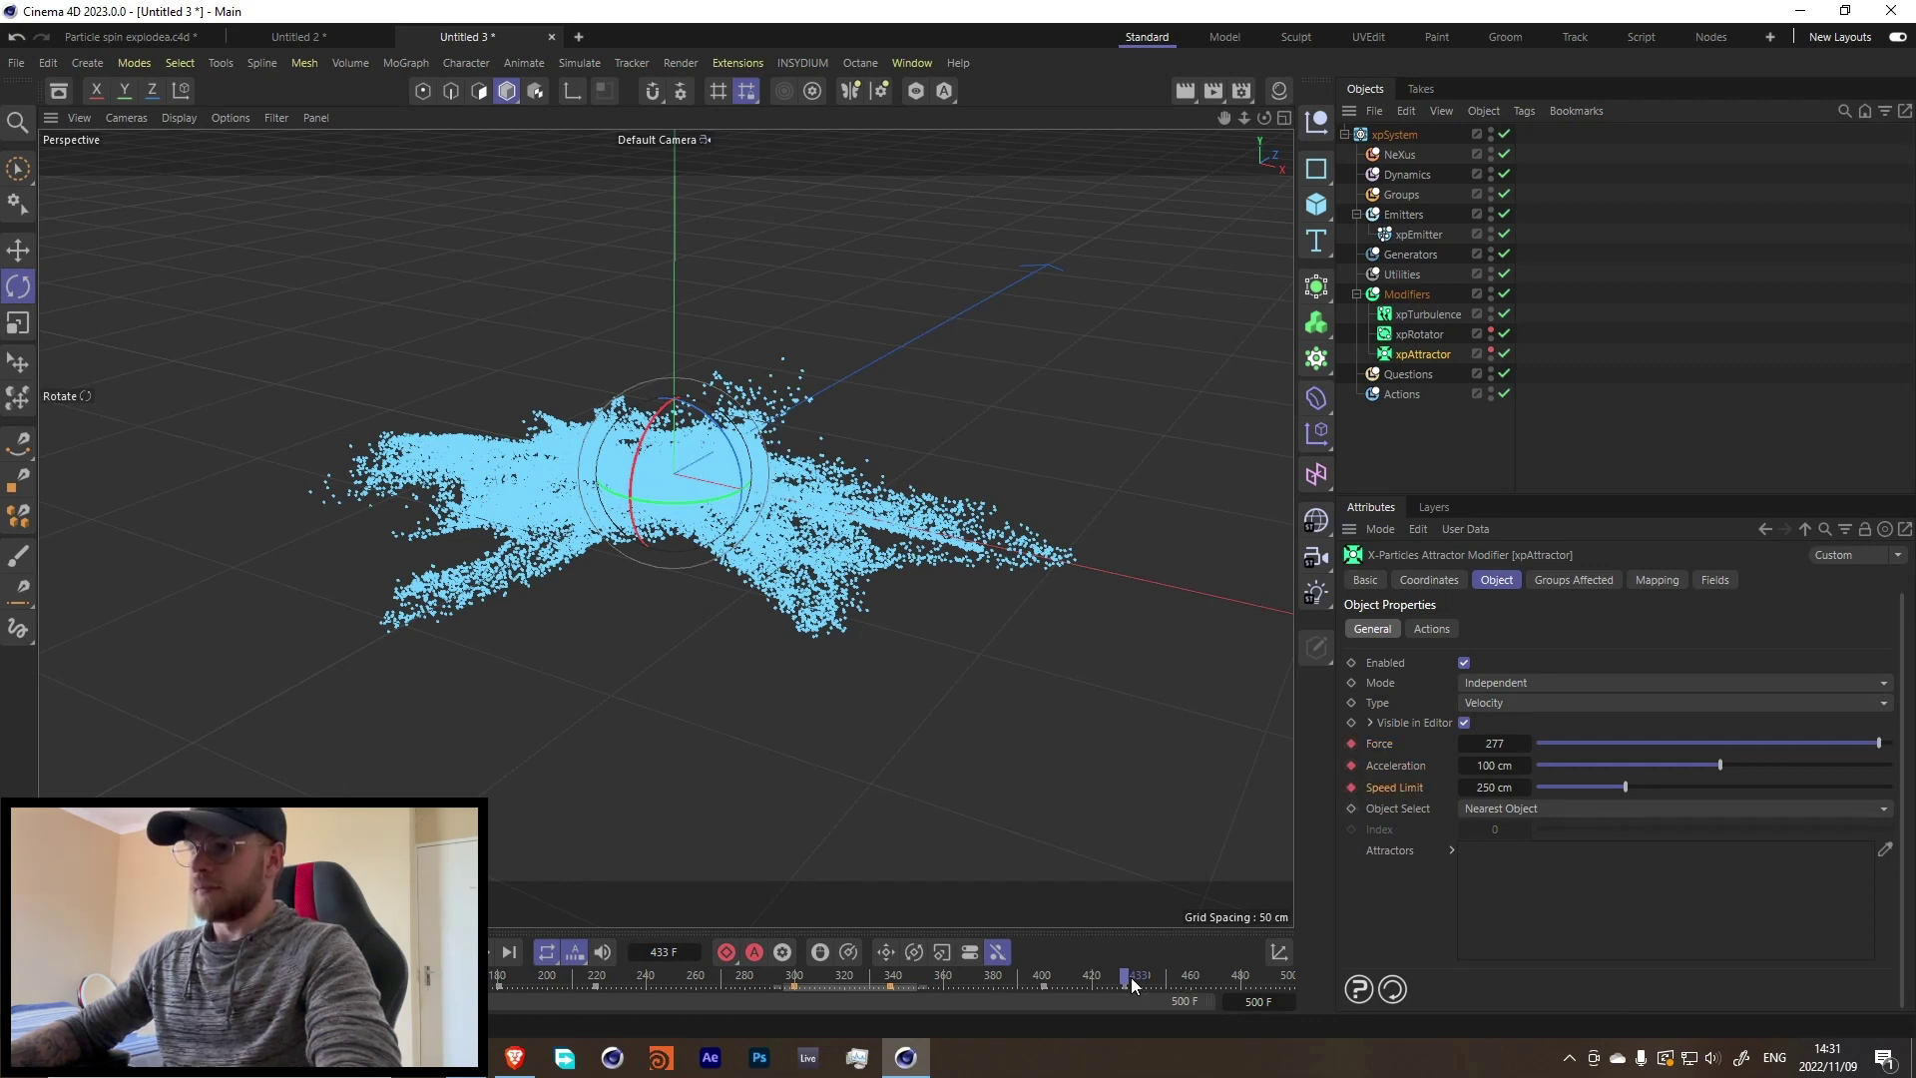
drag(1130, 978, 1168, 984)
drag(1755, 744, 1685, 745)
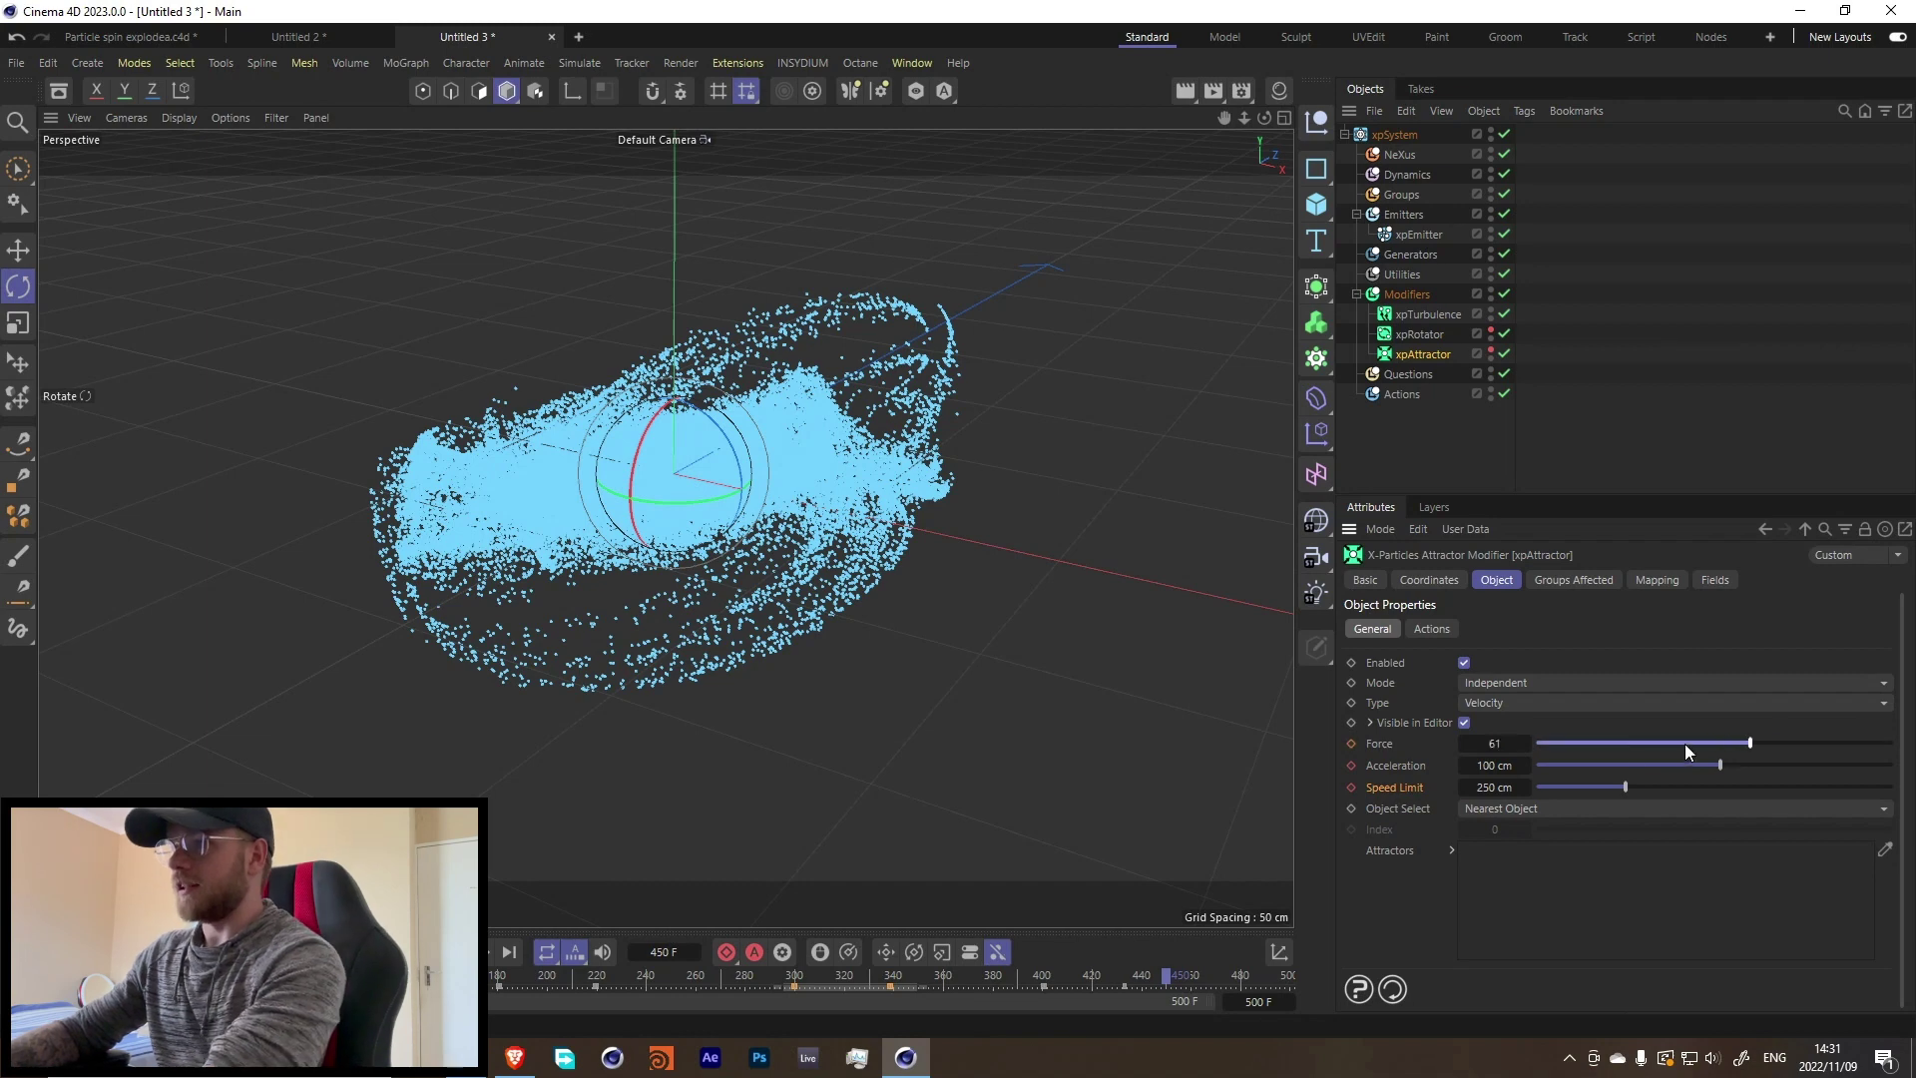
click(1770, 766)
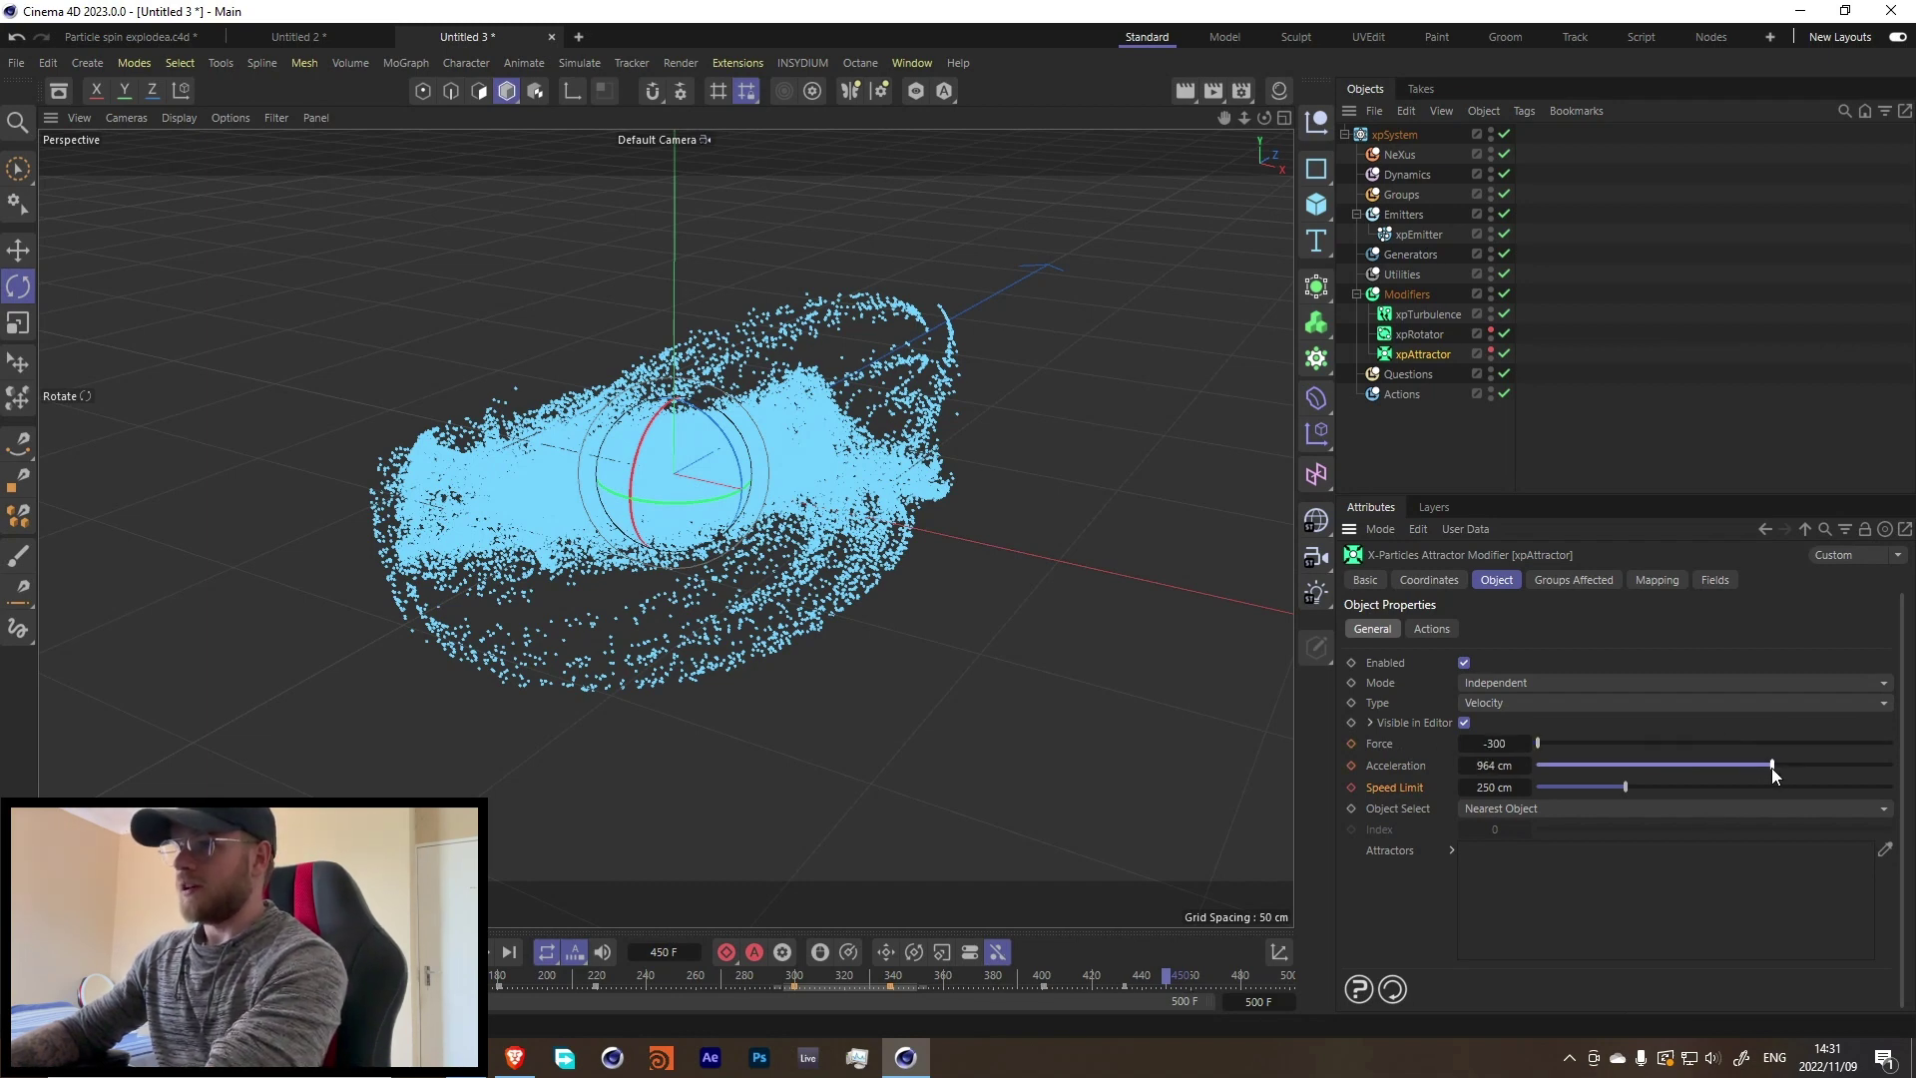
click(1699, 787)
drag(1699, 787, 1731, 784)
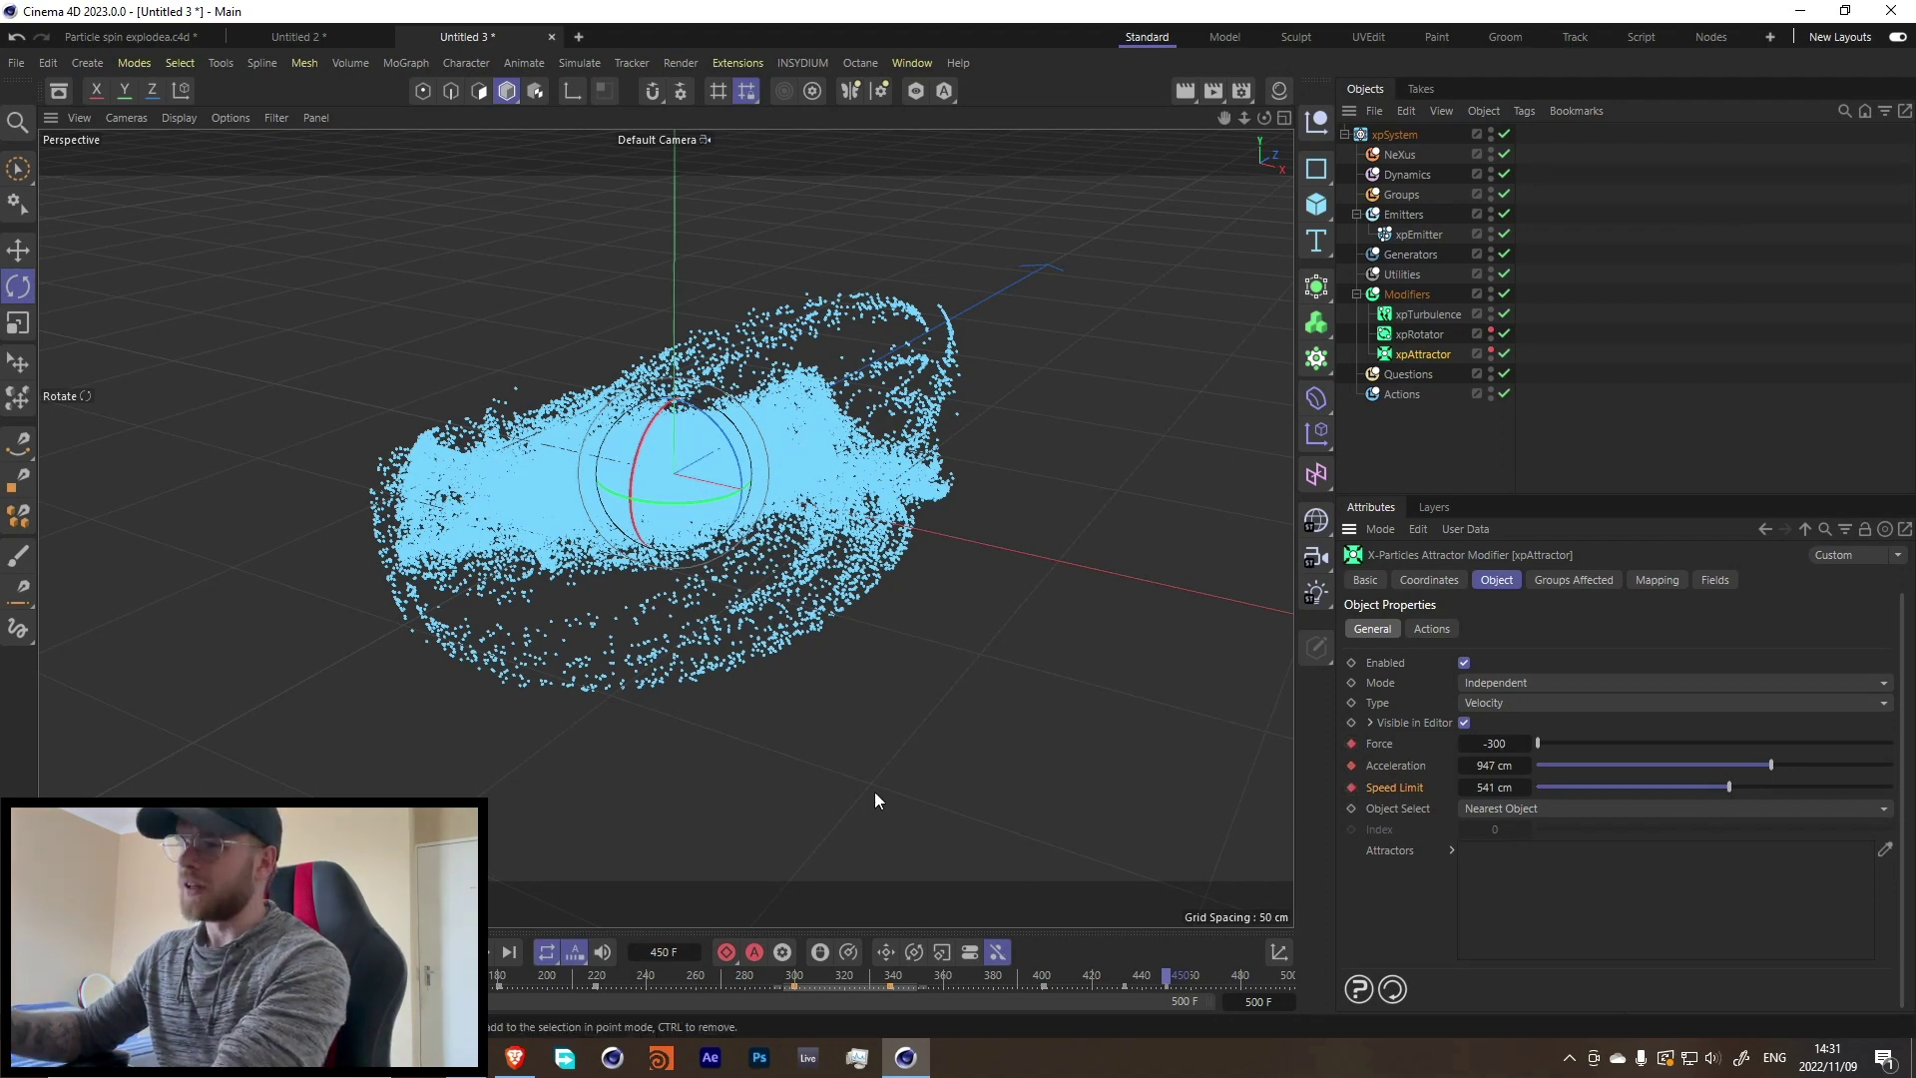
Step: Replay the simulation from the first frame to check the keyframed attractor animation
key(shift+f)
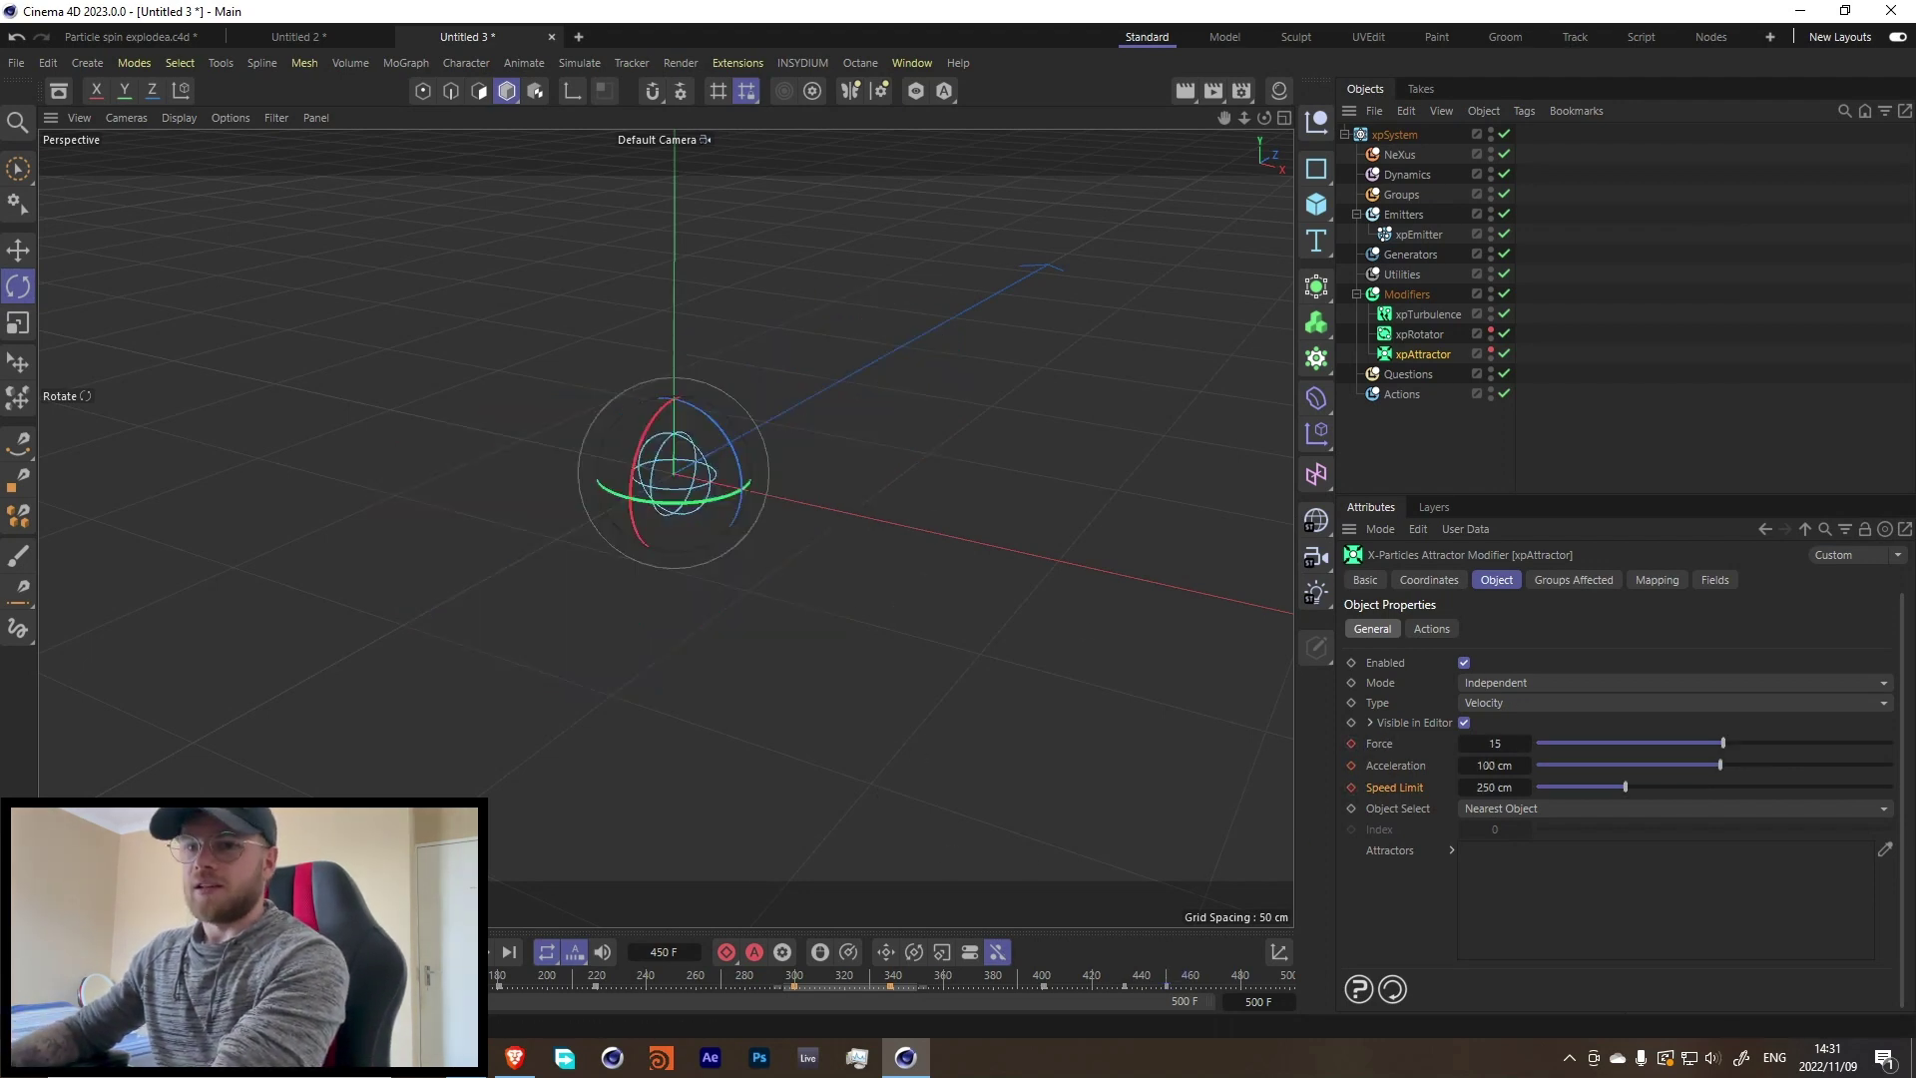
key(F8)
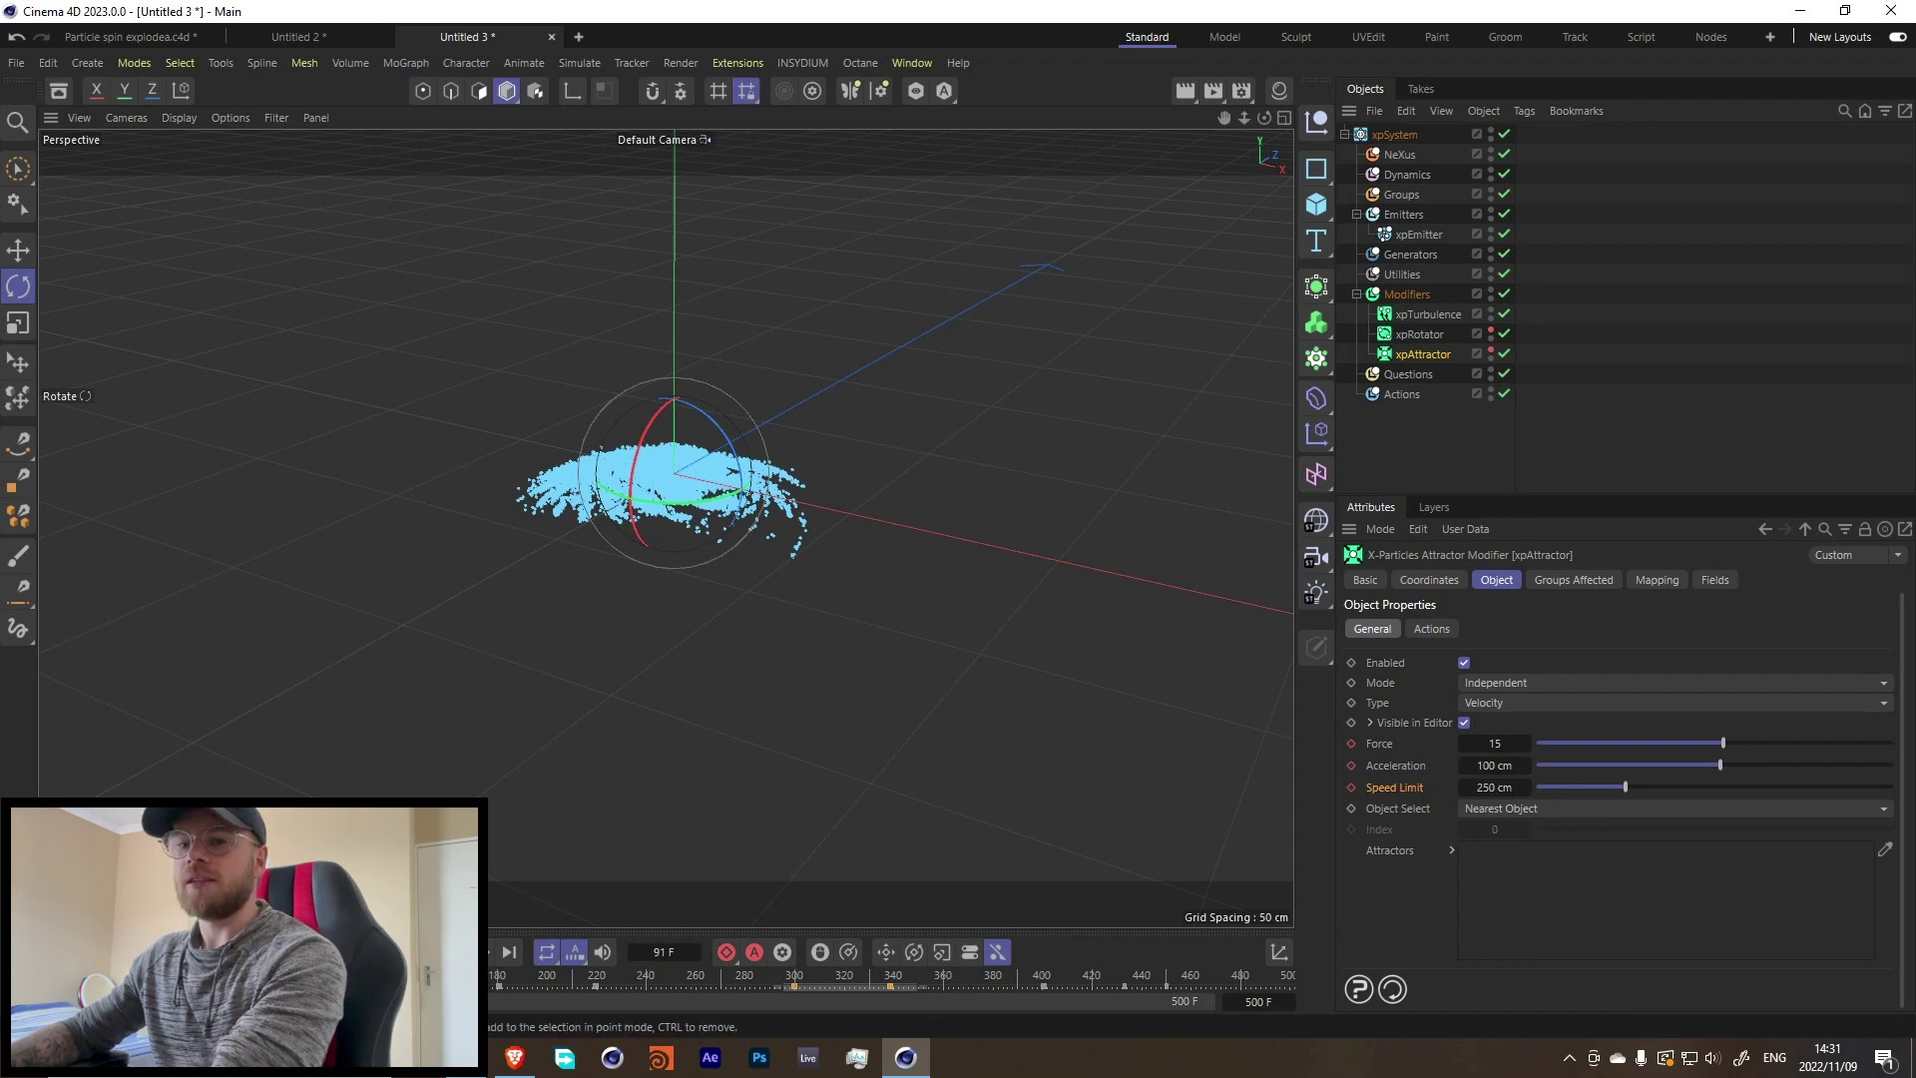
Step: Switch to the Particle spin explodea.c4d project and examine its xpRotator and xpTurbulence settings and its object list
click(113, 40)
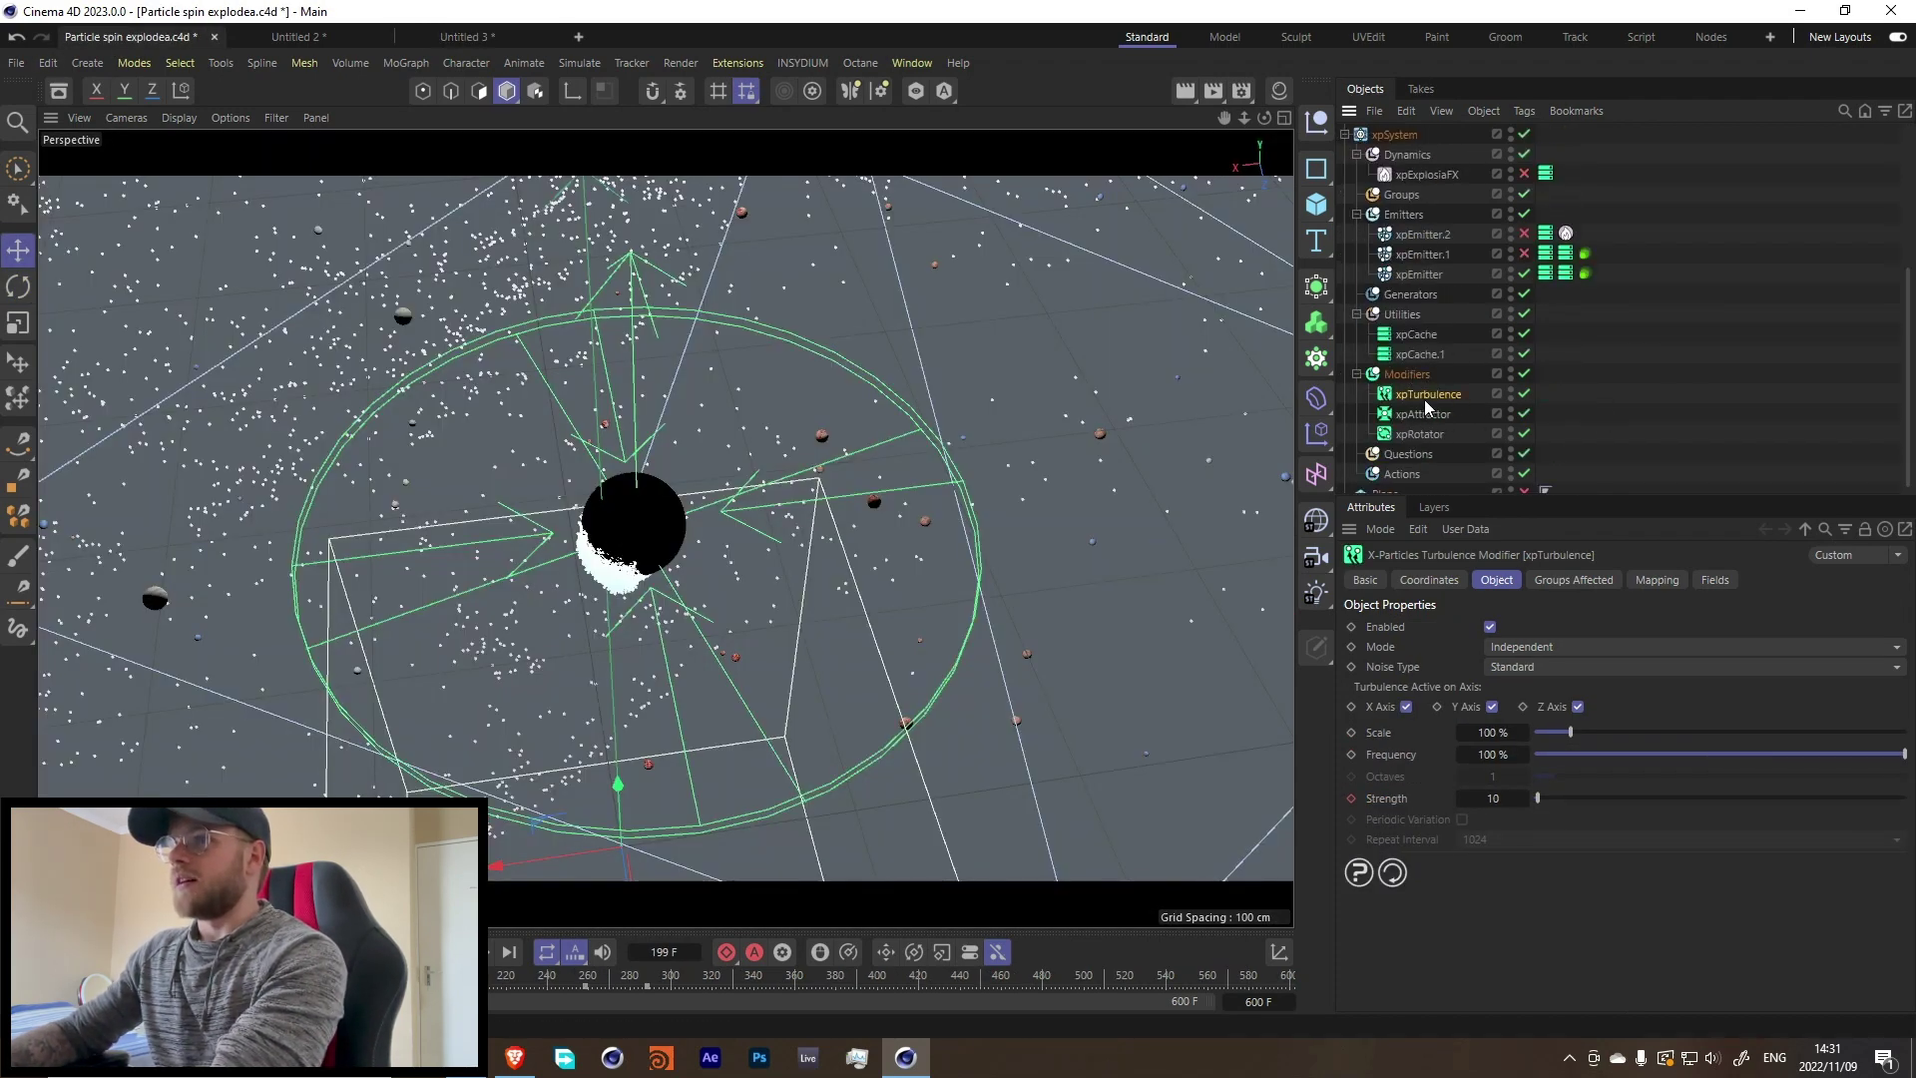
click(1434, 433)
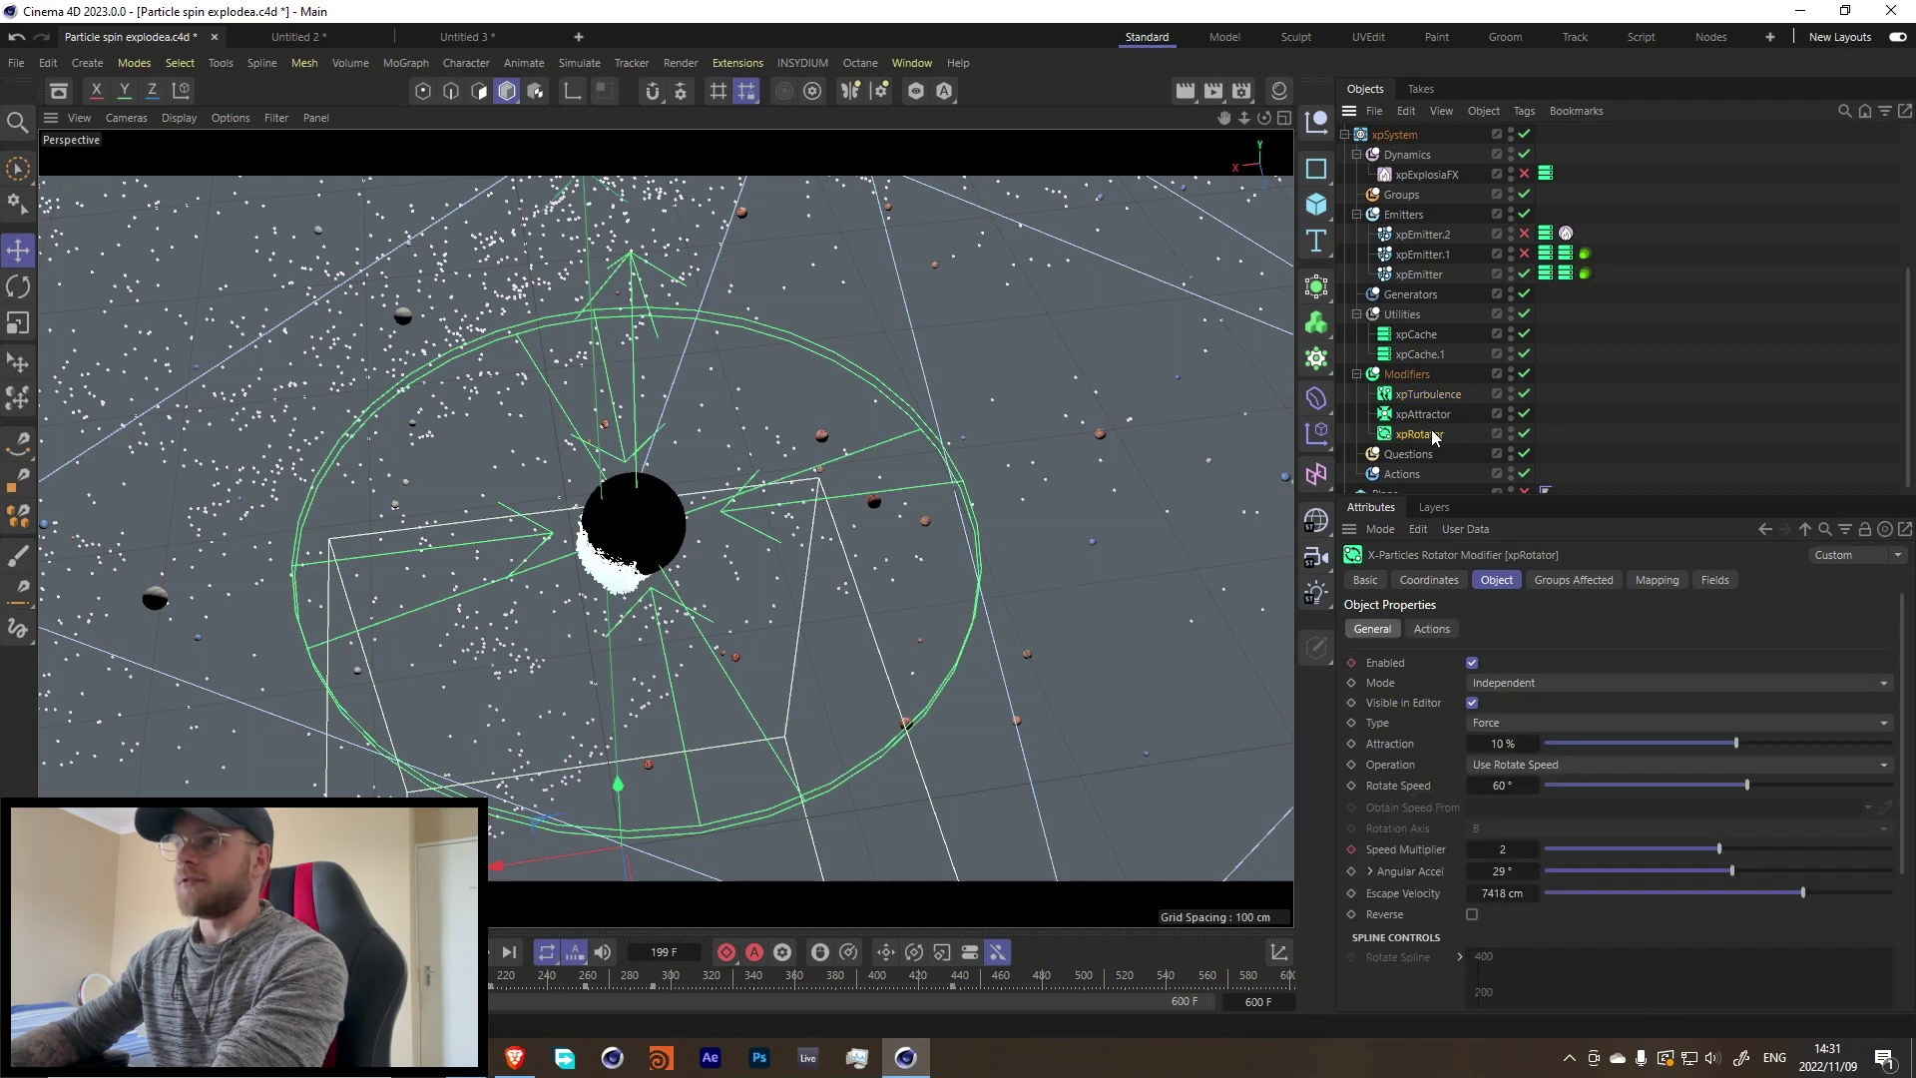
click(1425, 395)
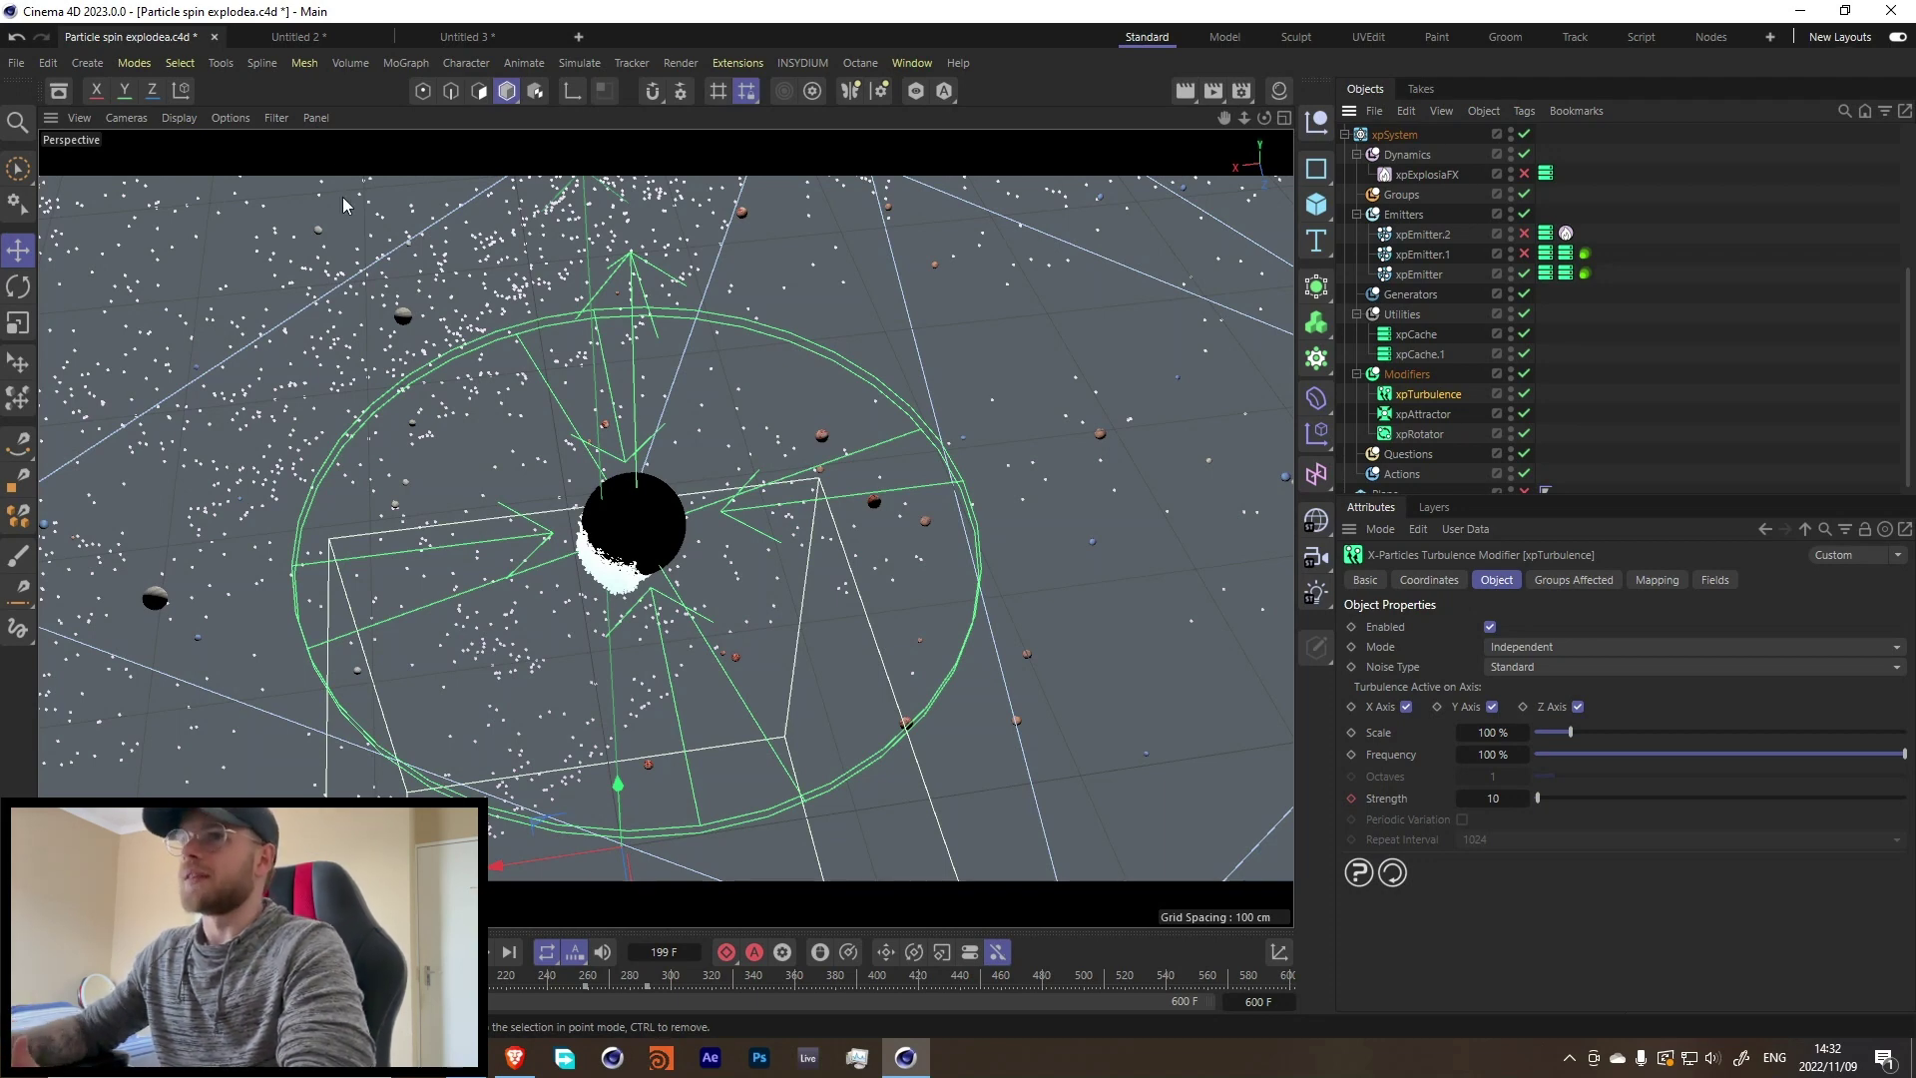
scroll(1427, 261, down, 1)
scroll(1428, 261, up, 5)
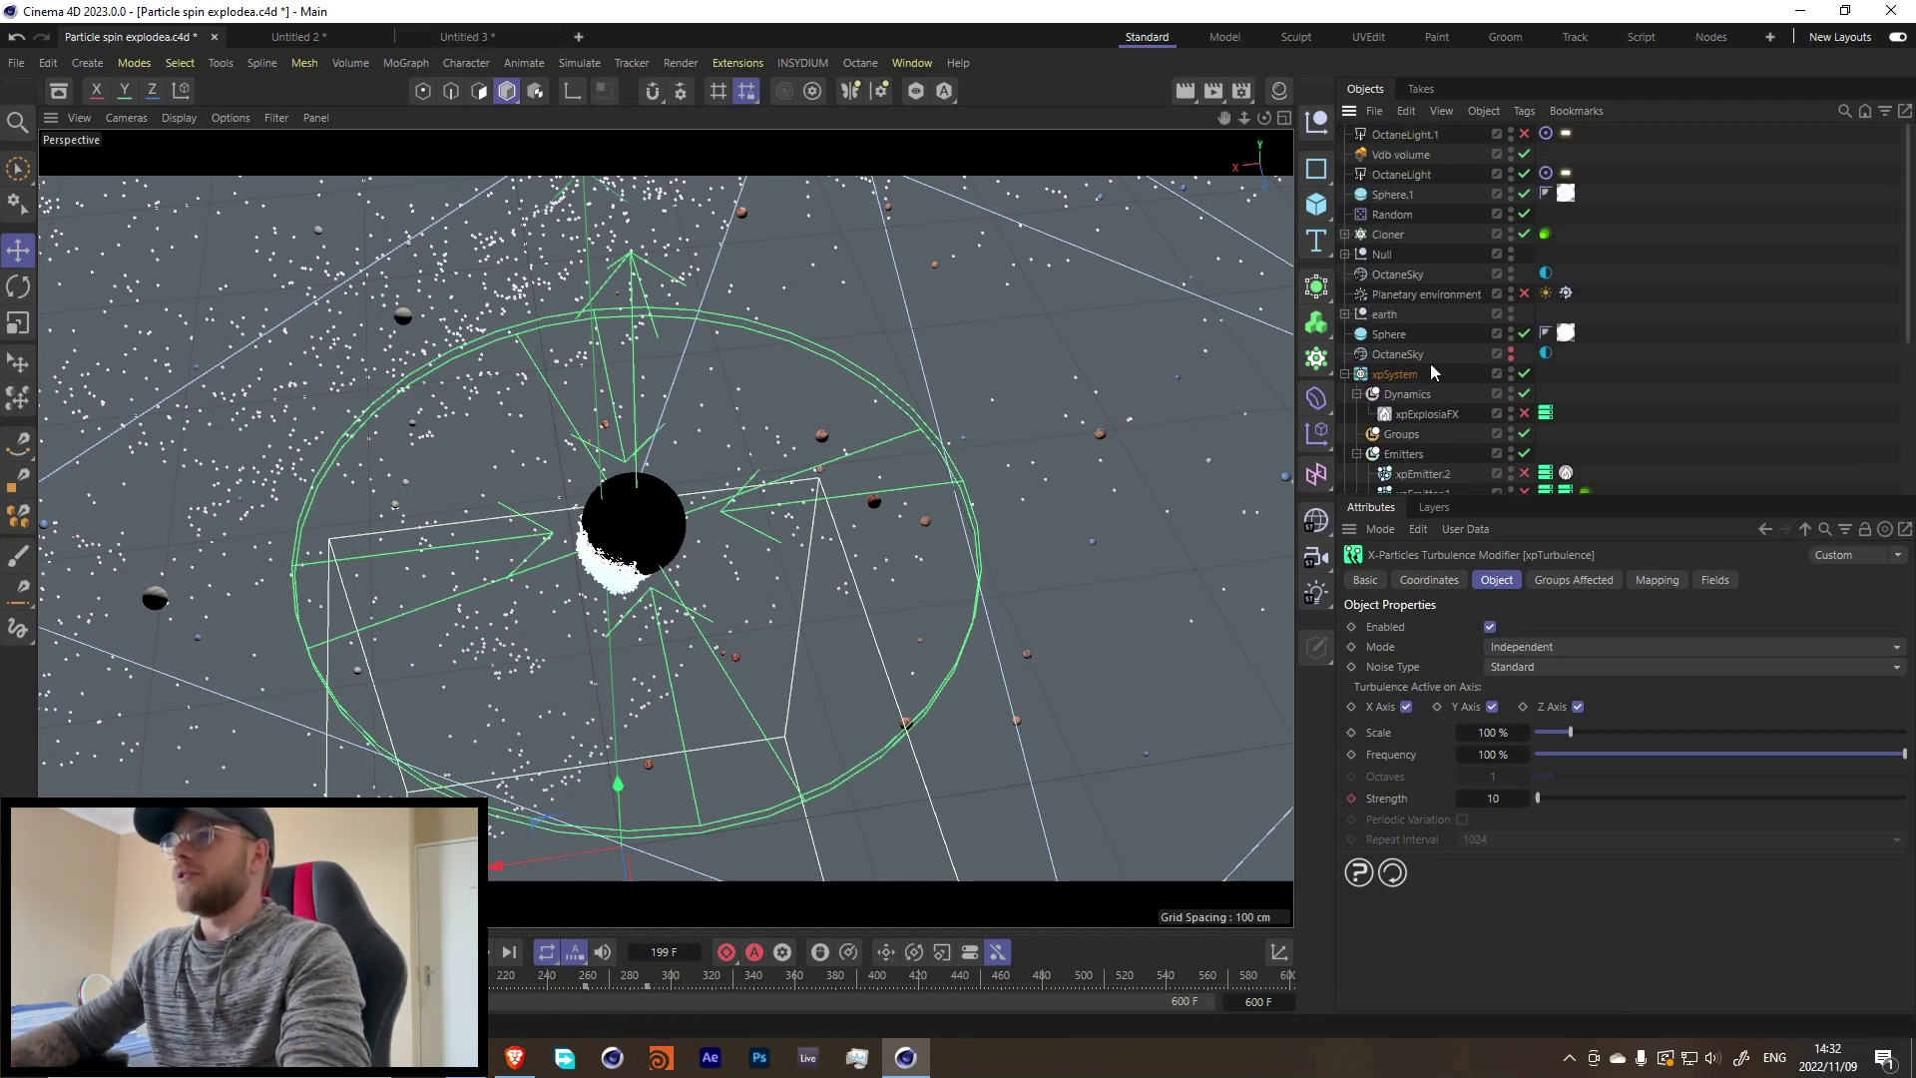
Step: Examine the reference project's particle scene, its Cloner grid settings and the Random effector's transform parameters
scroll(716, 393, down, 3)
key(ctrl+z)
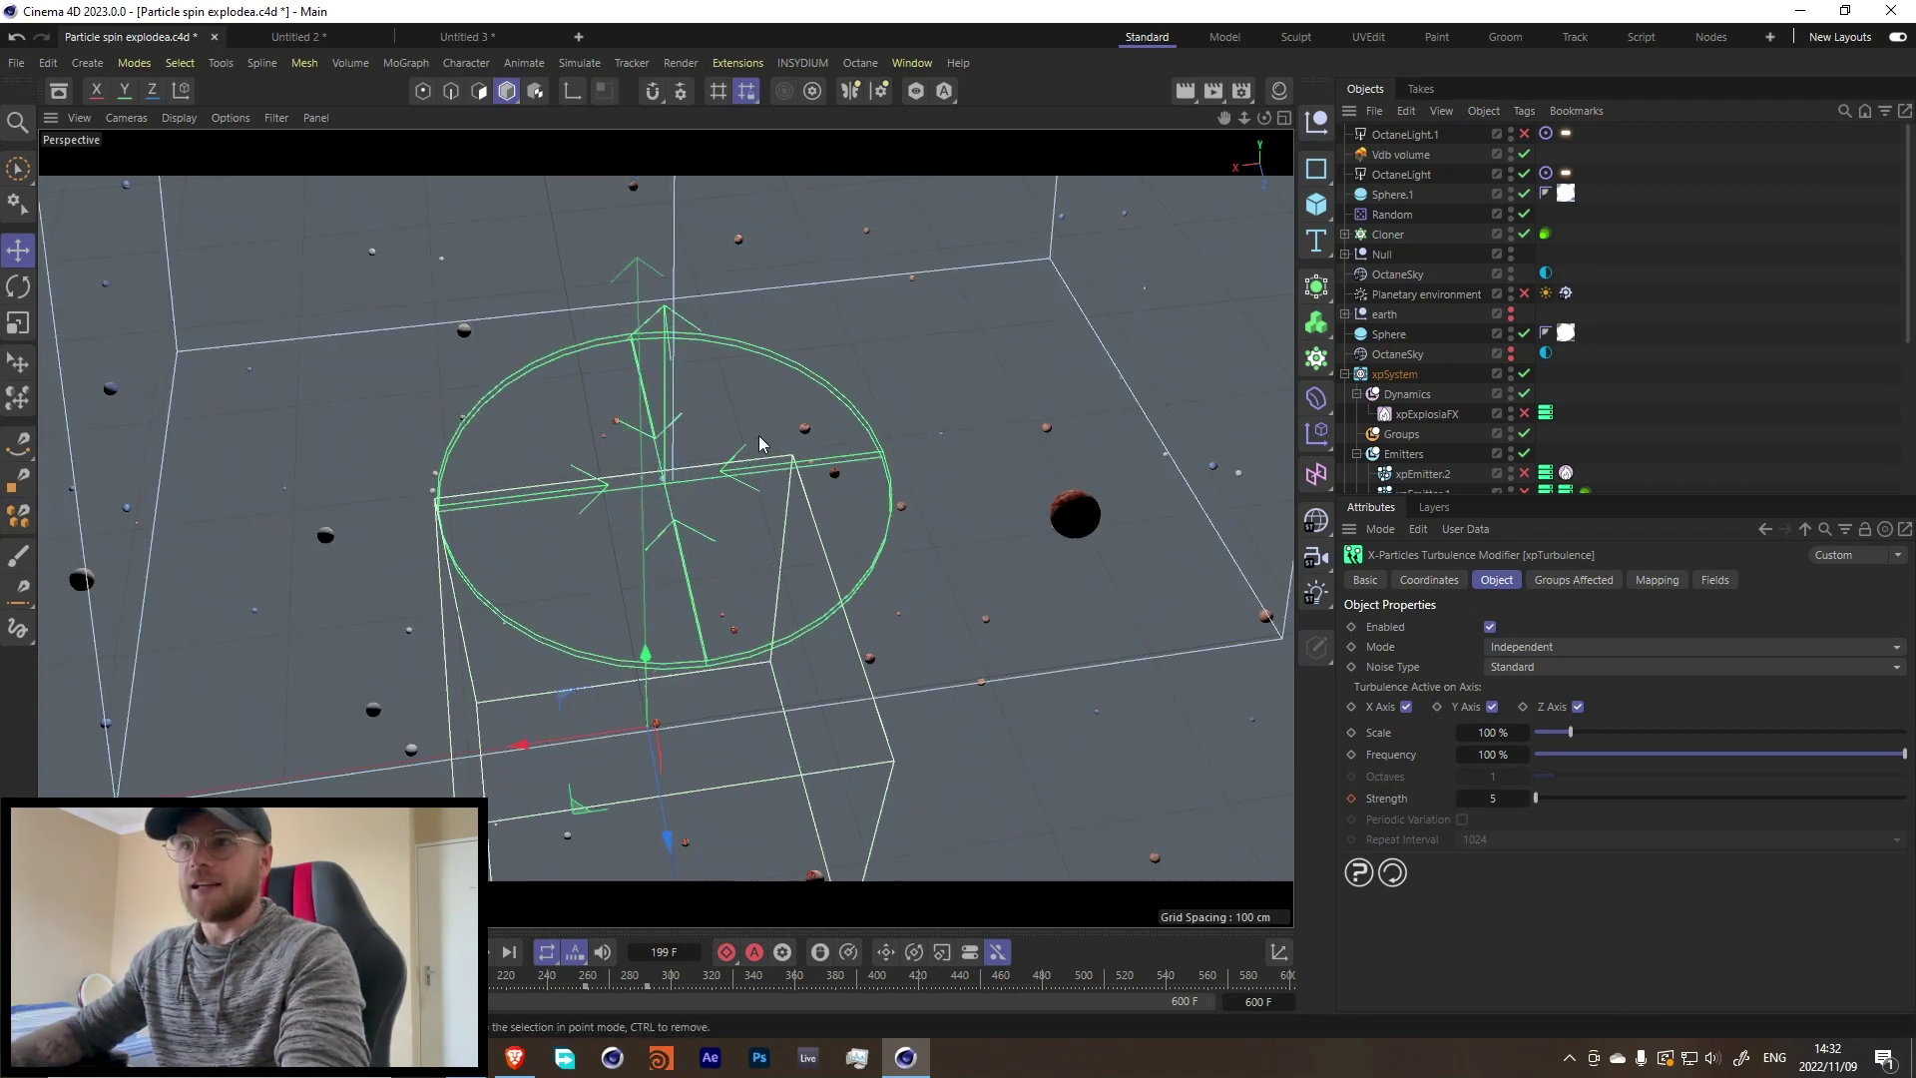
alt+drag(759, 435, 920, 530)
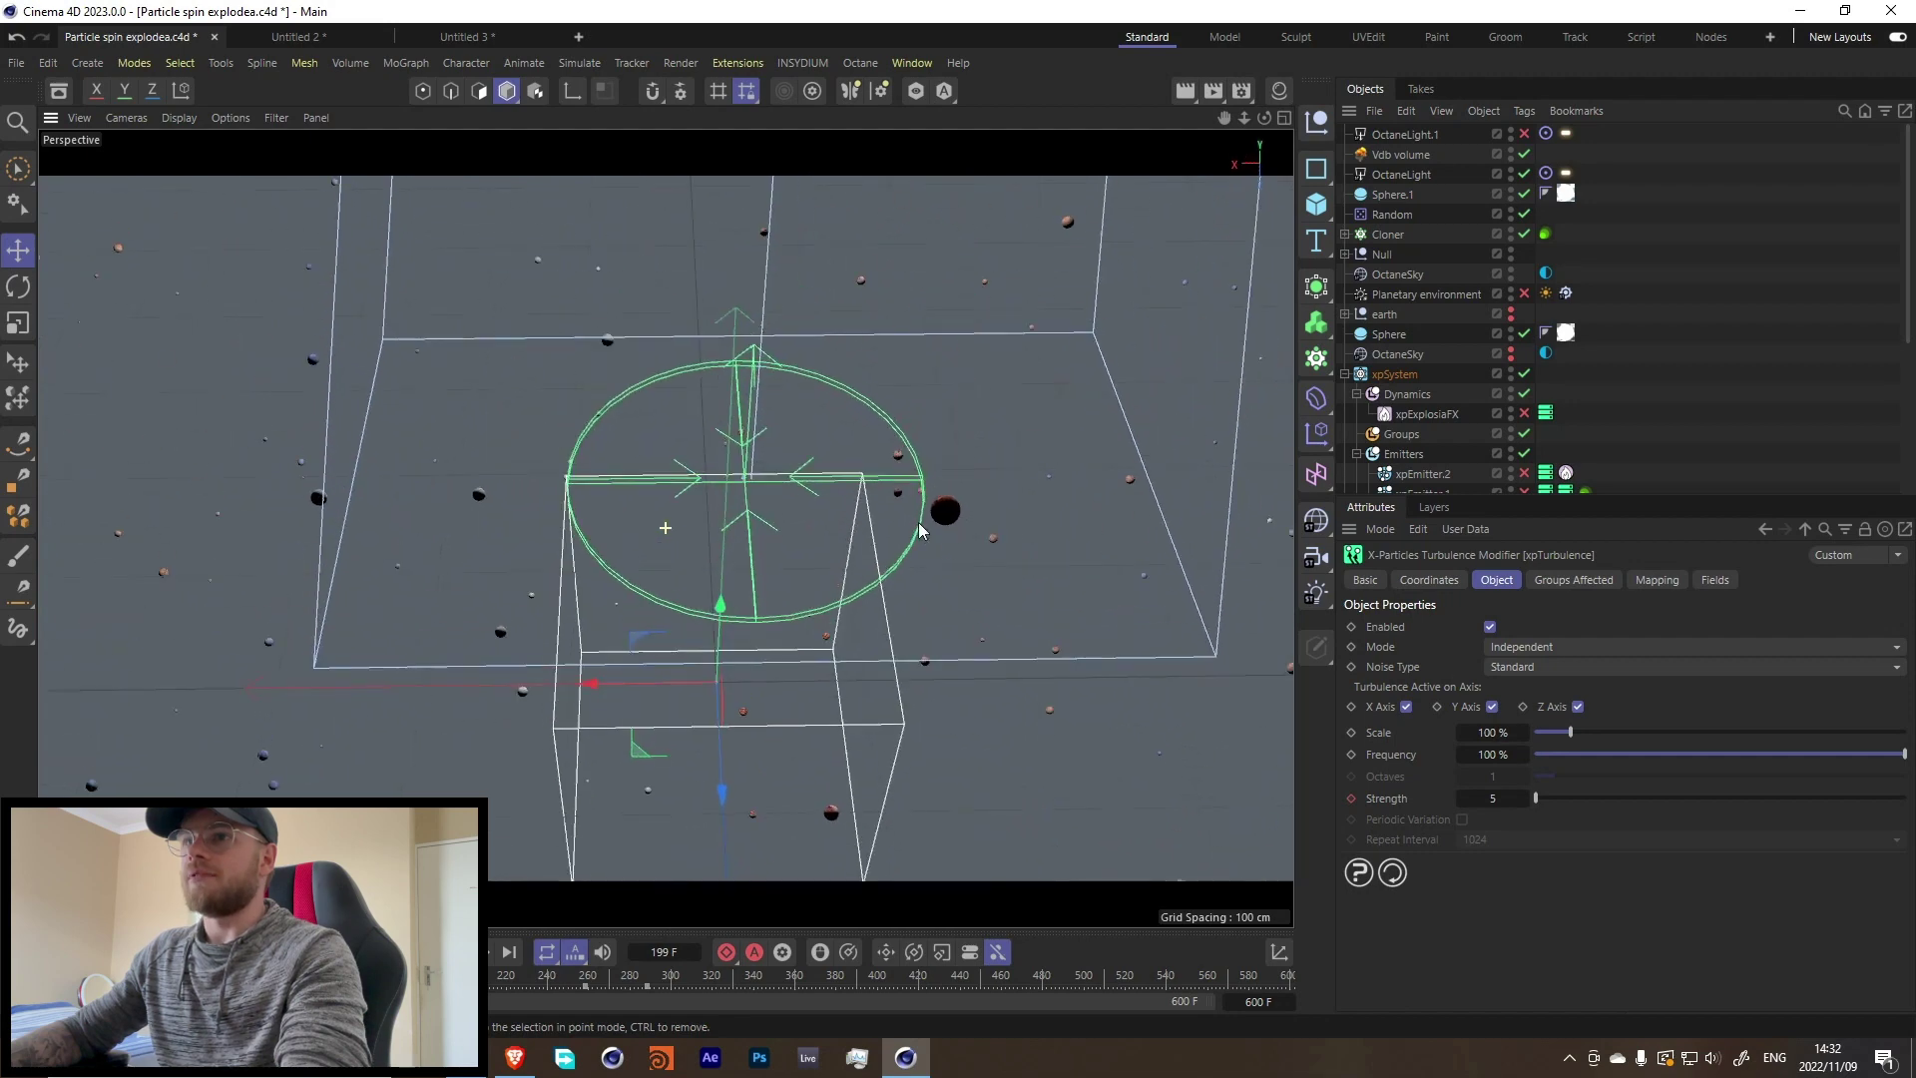
click(1382, 235)
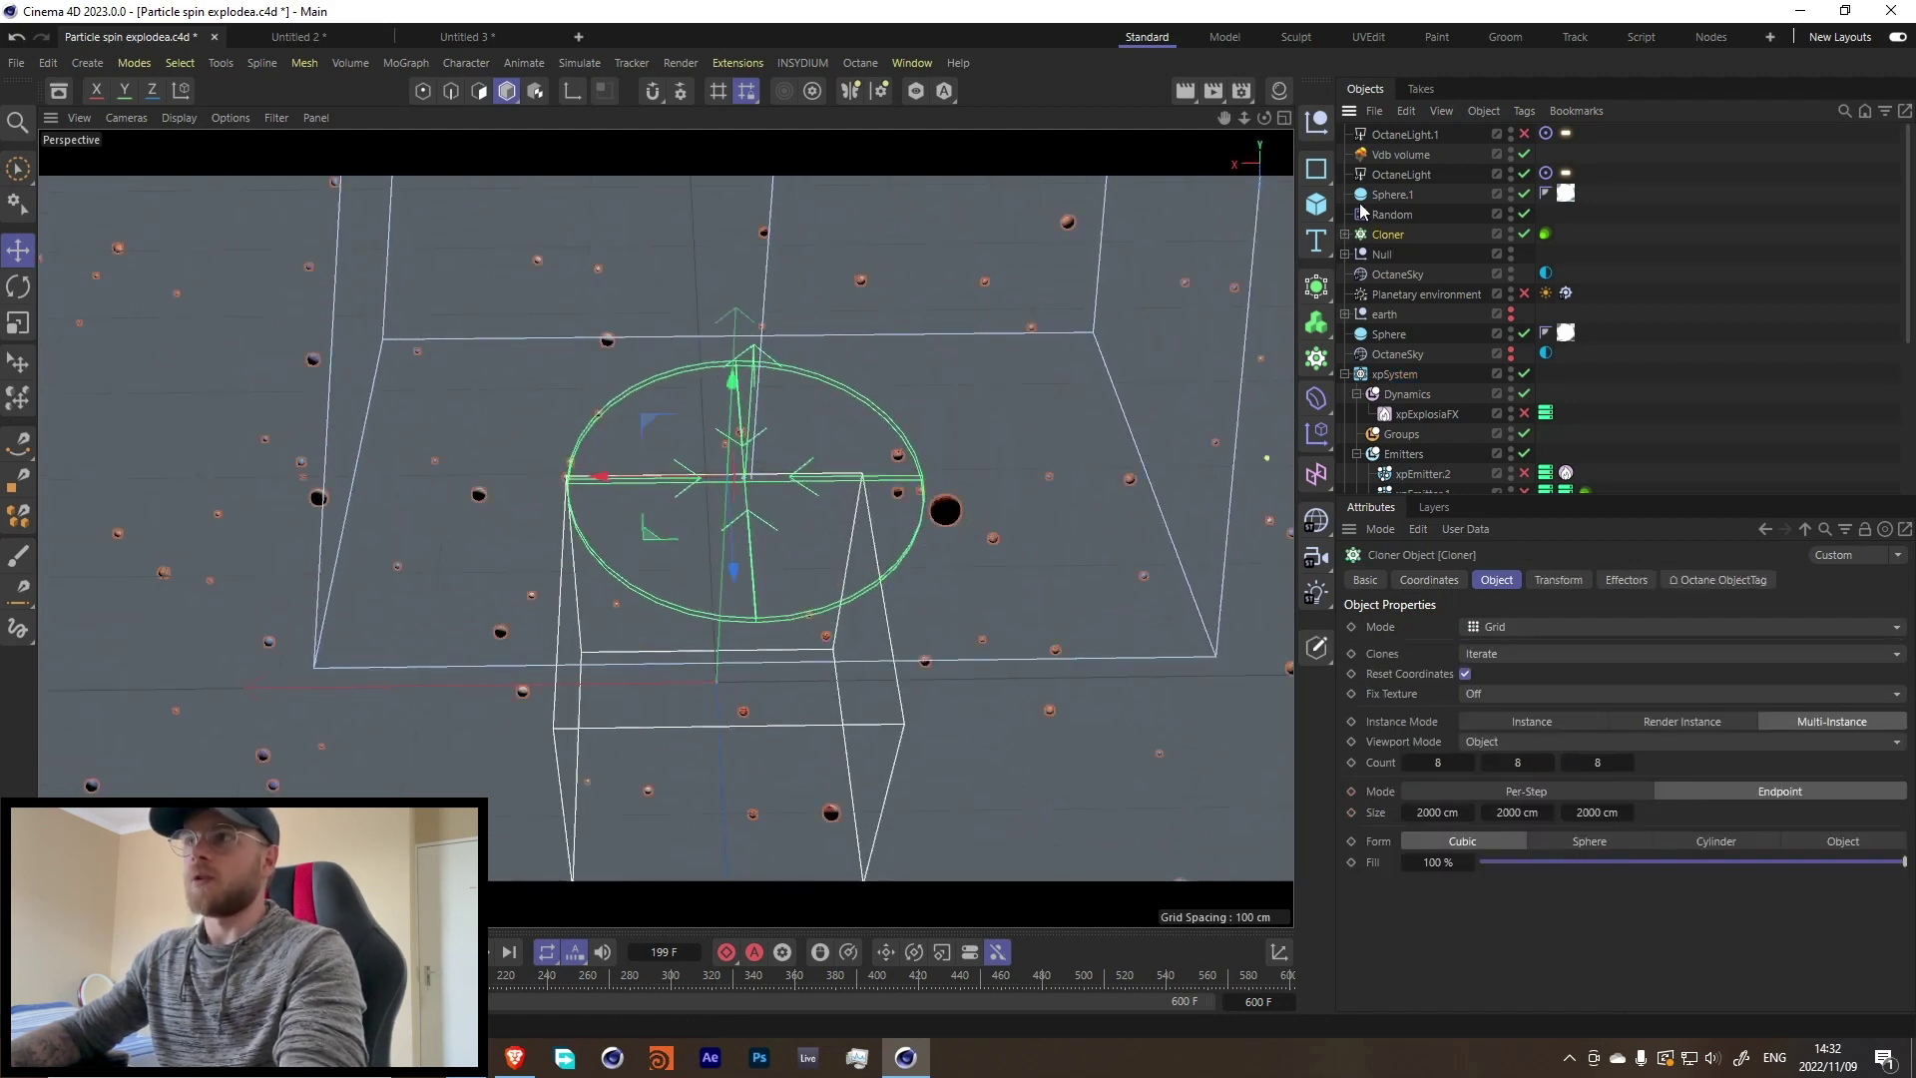
click(1393, 216)
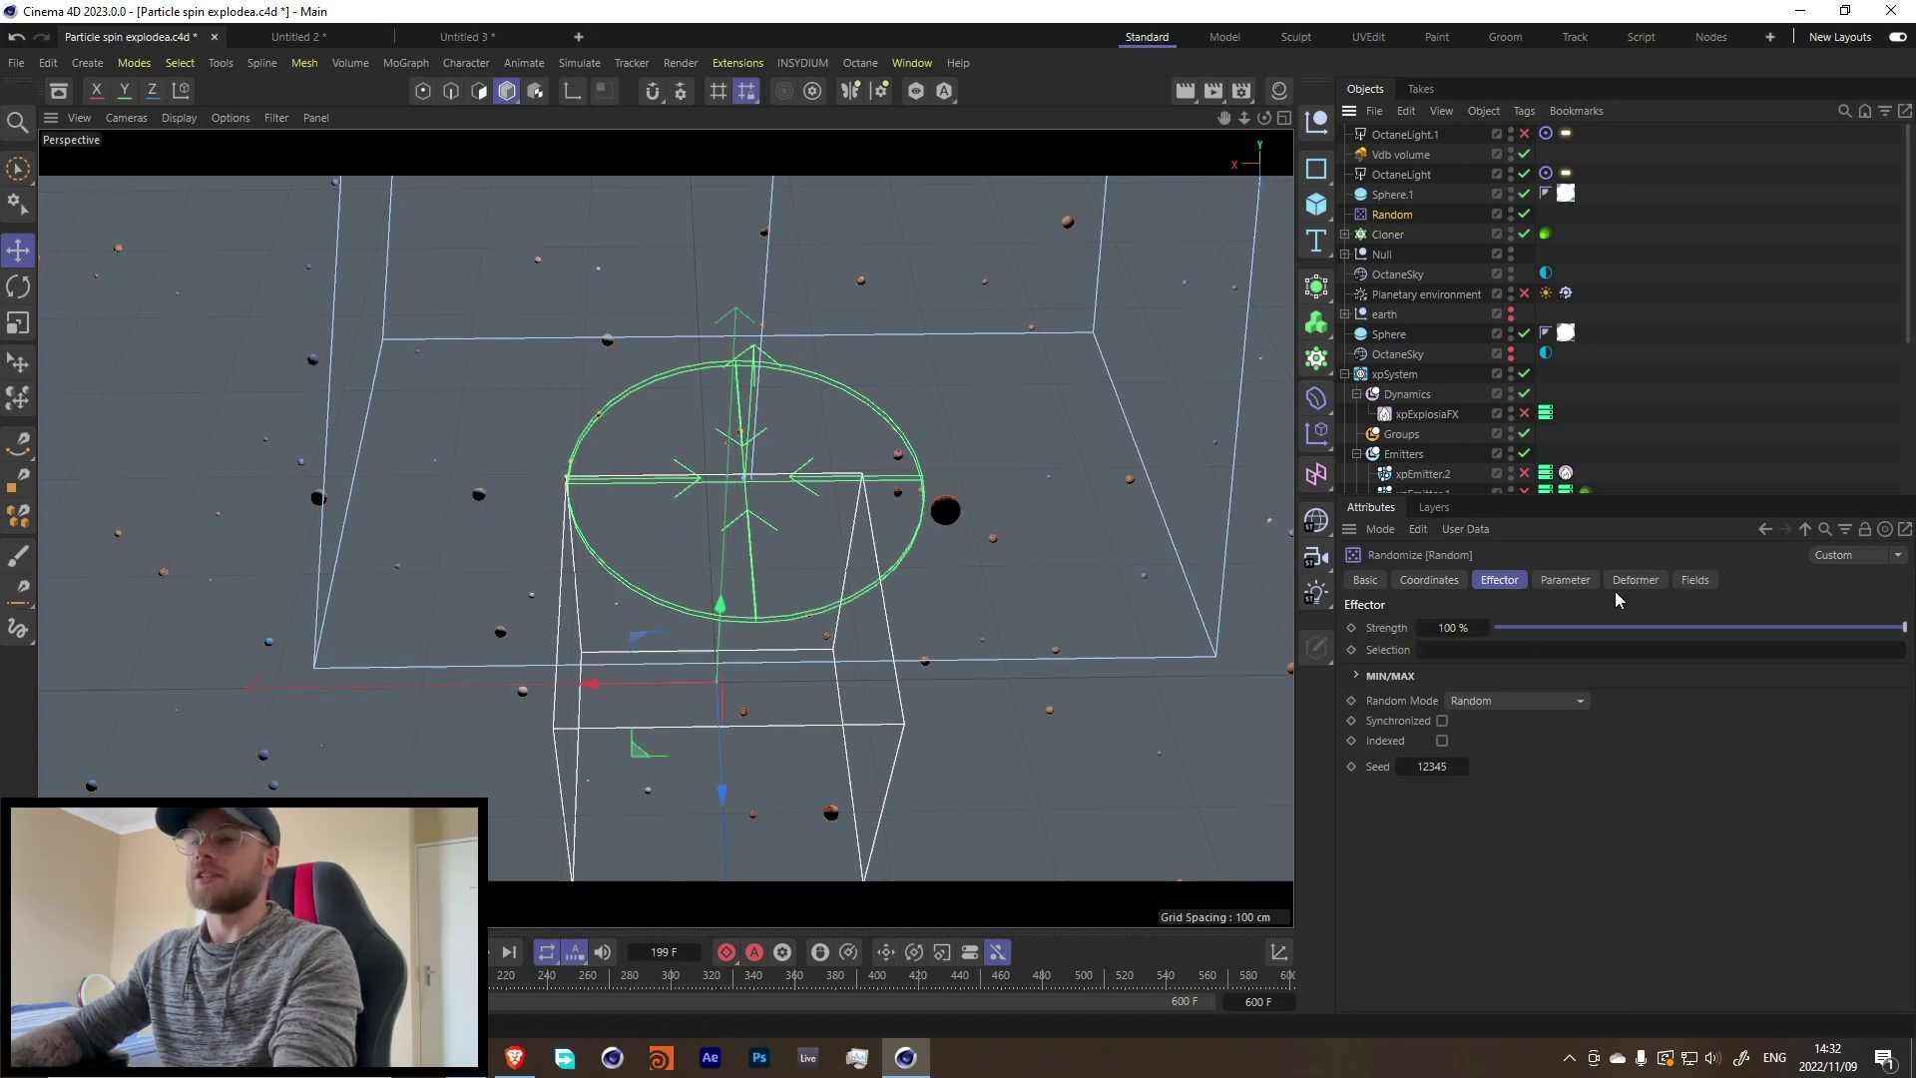
click(1567, 581)
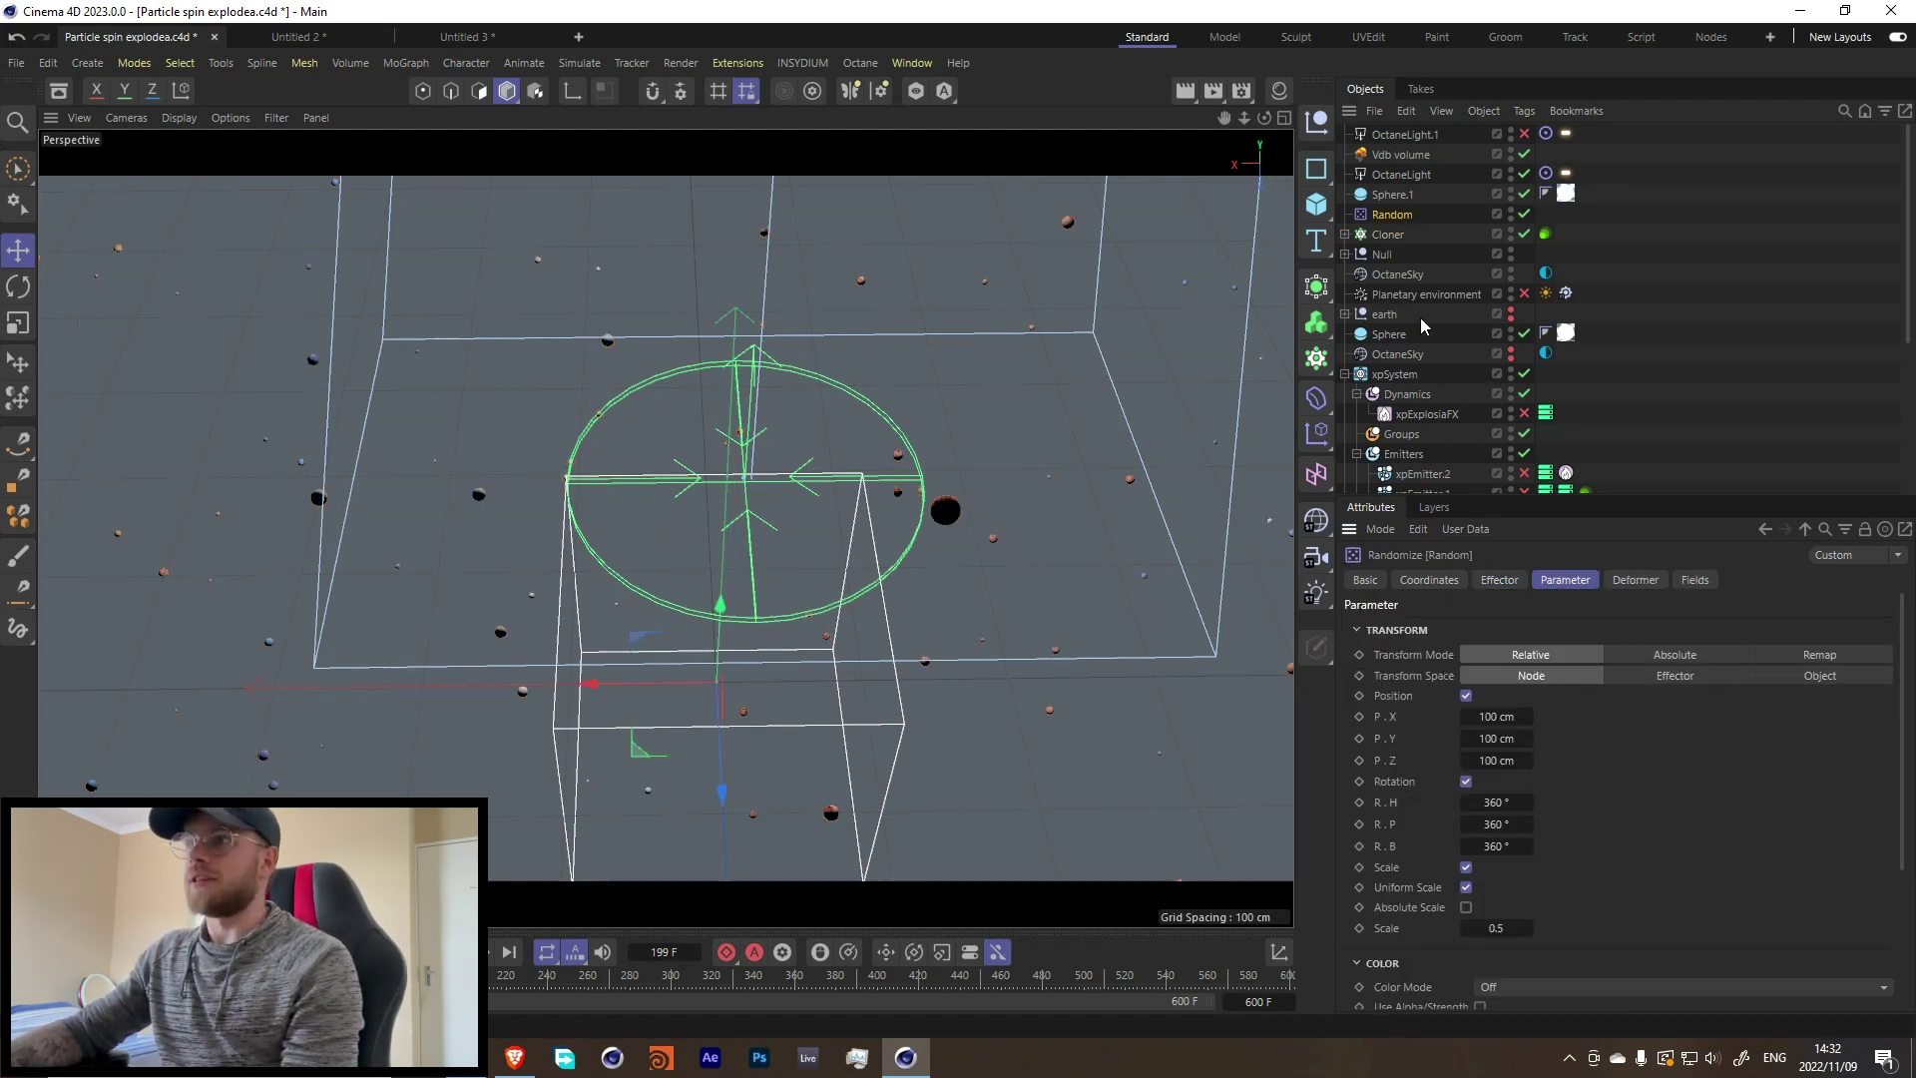
click(1388, 234)
Step: Show the material list and inspect the red, orange, blue and banded planet Octane materials used for the cloned spheres
click(1279, 92)
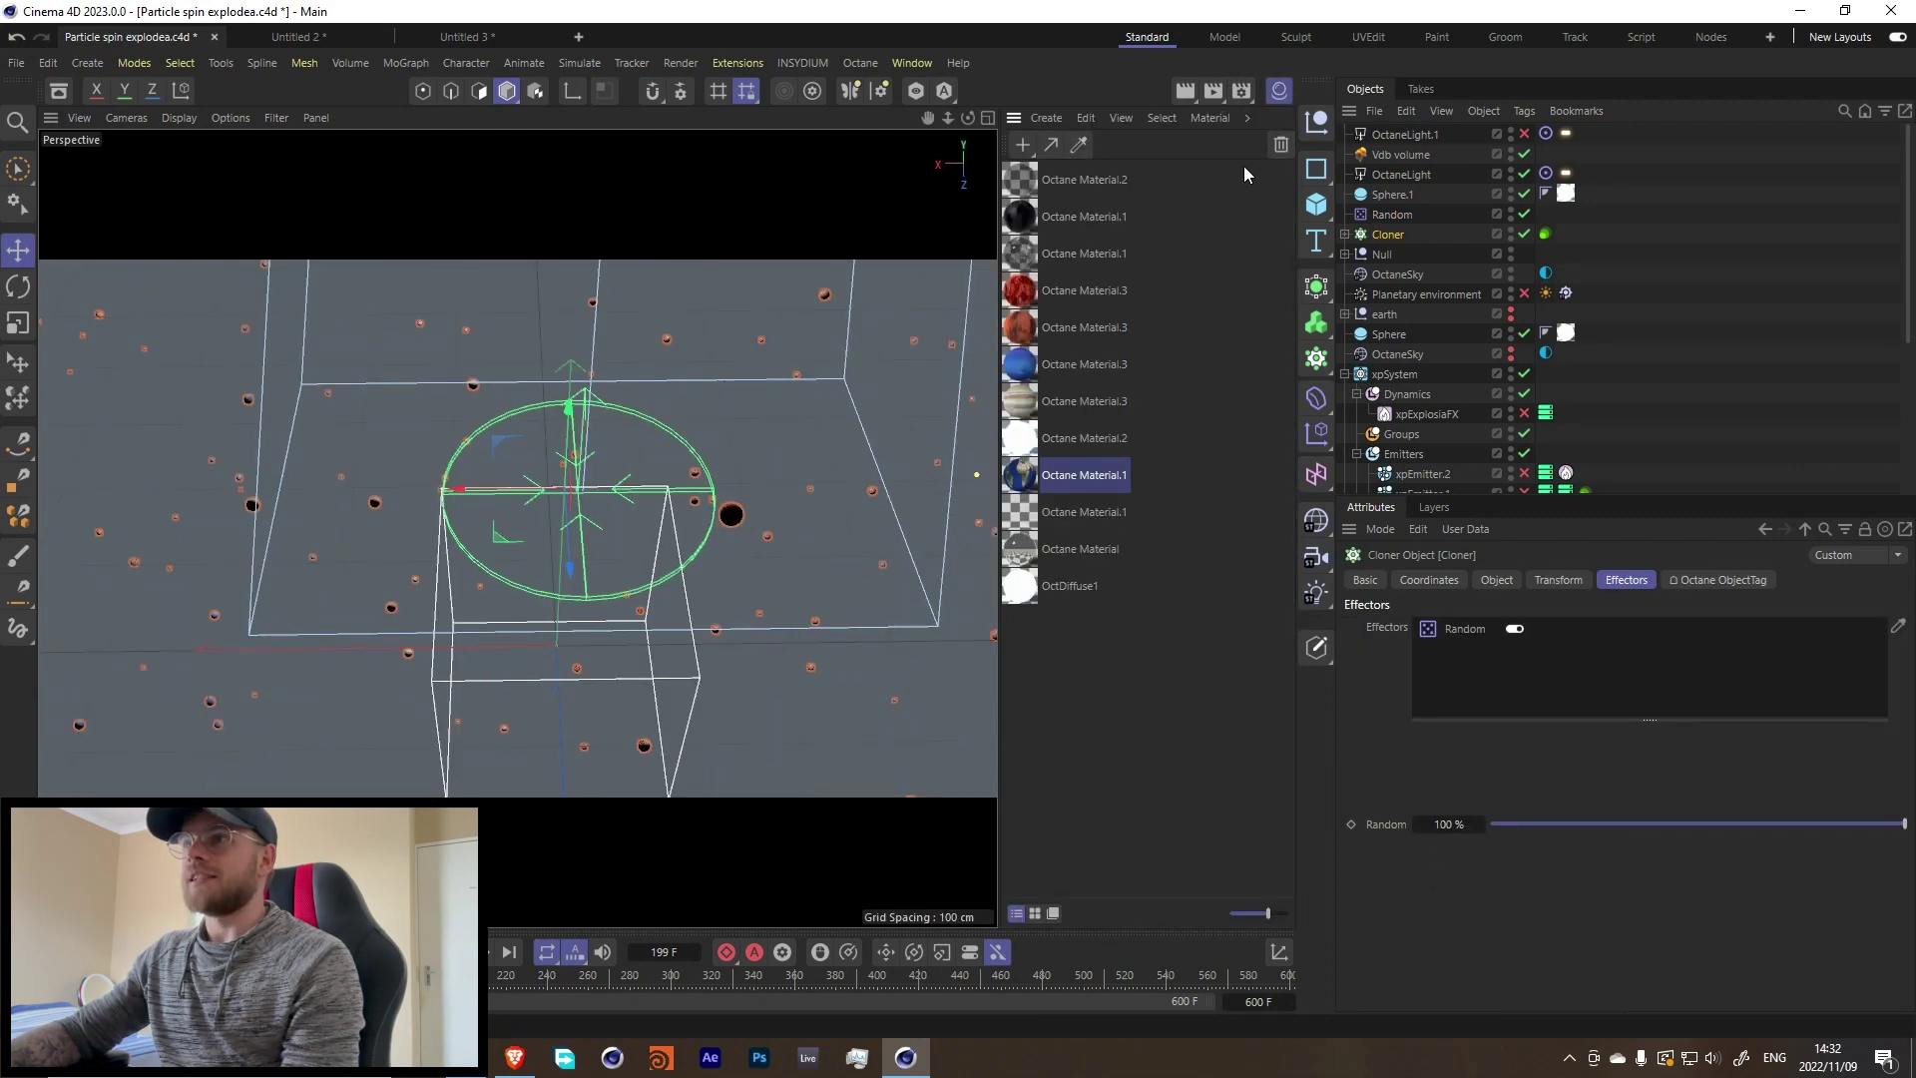
click(1019, 294)
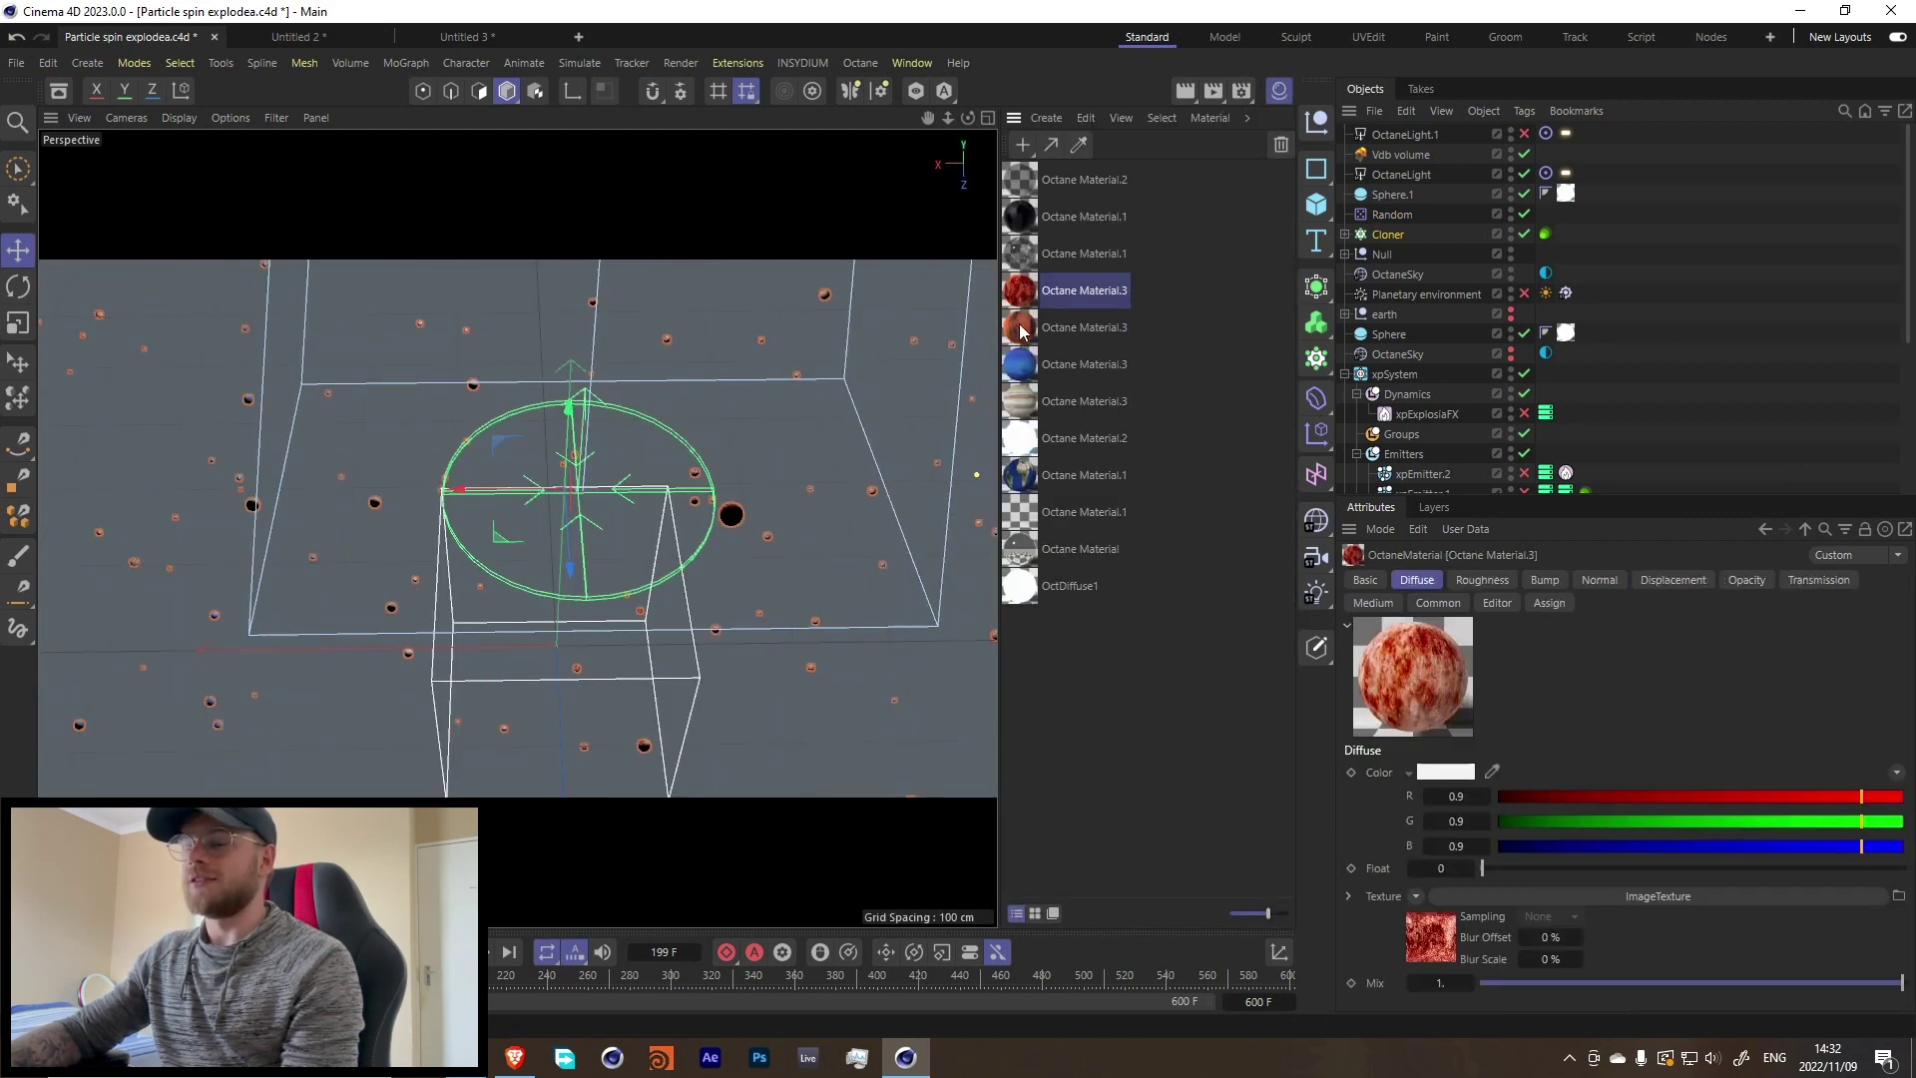
click(1020, 329)
click(1017, 367)
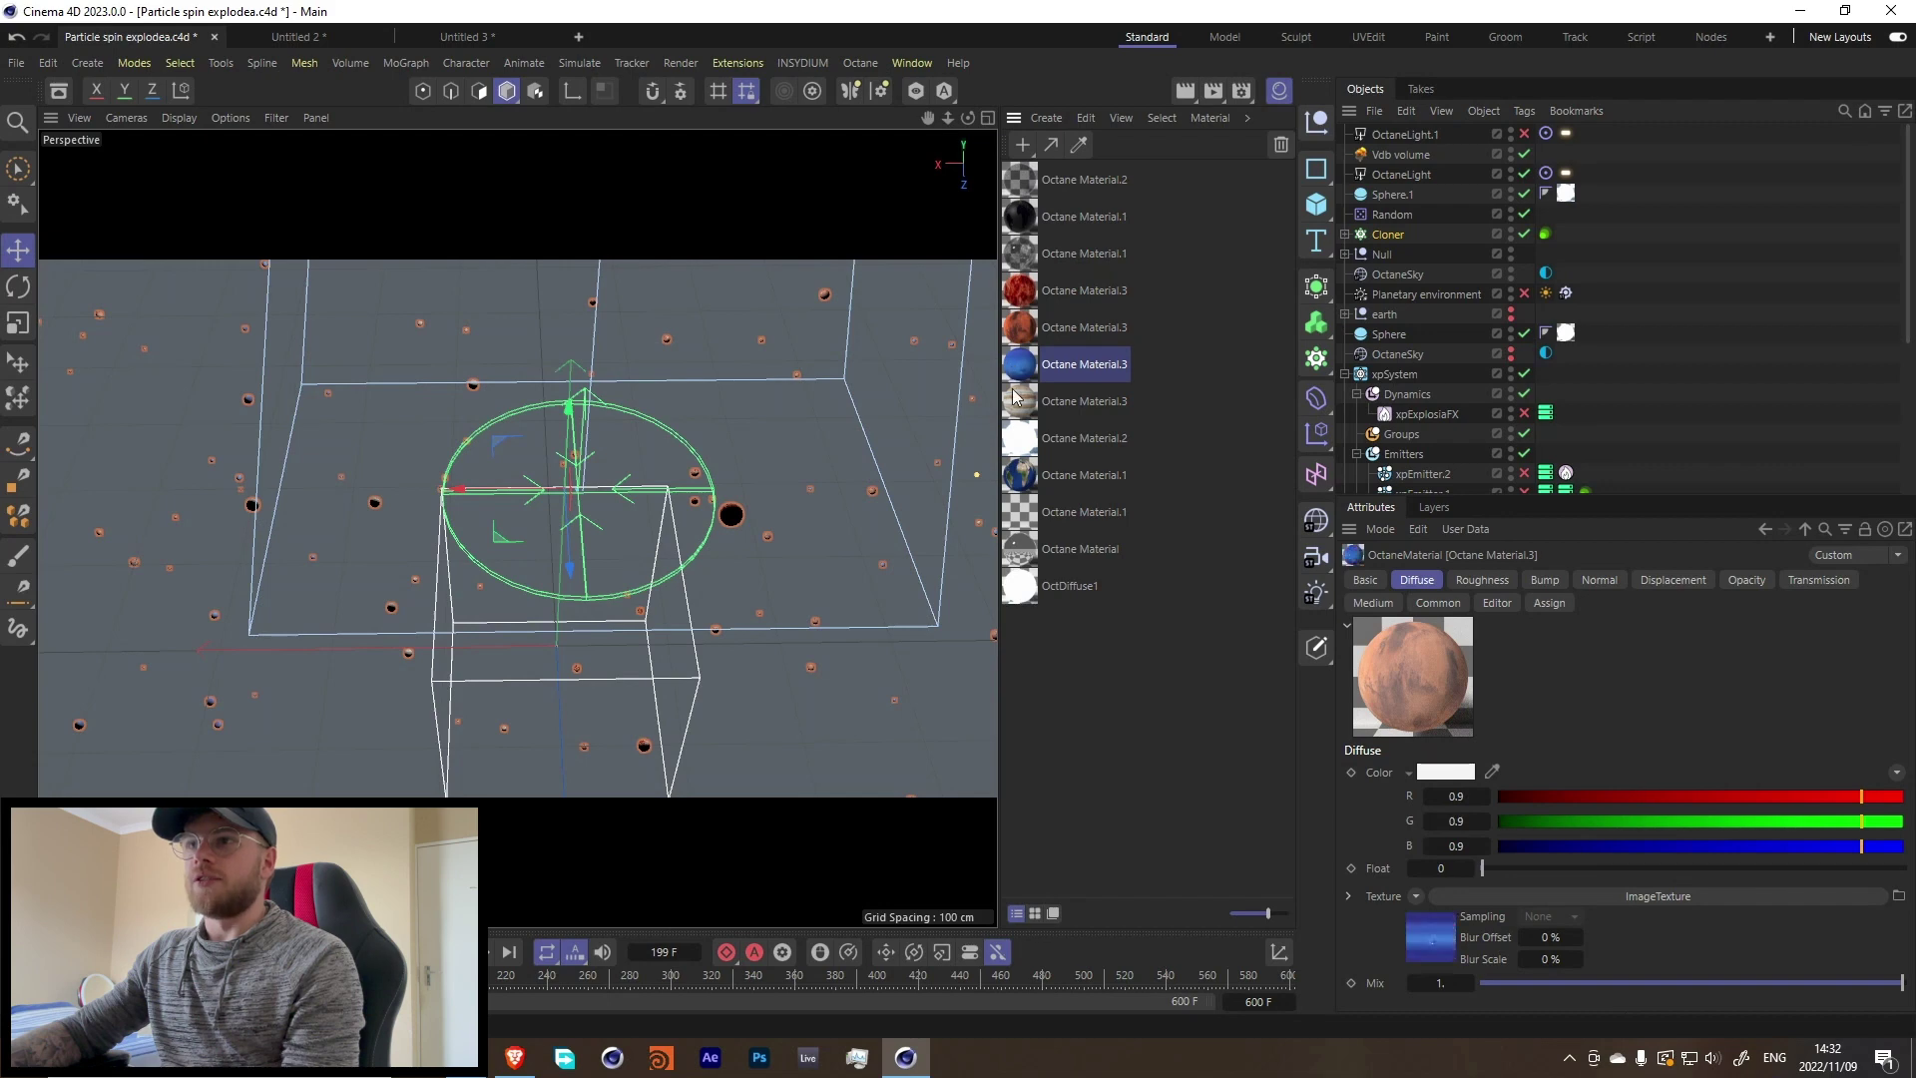
click(1015, 405)
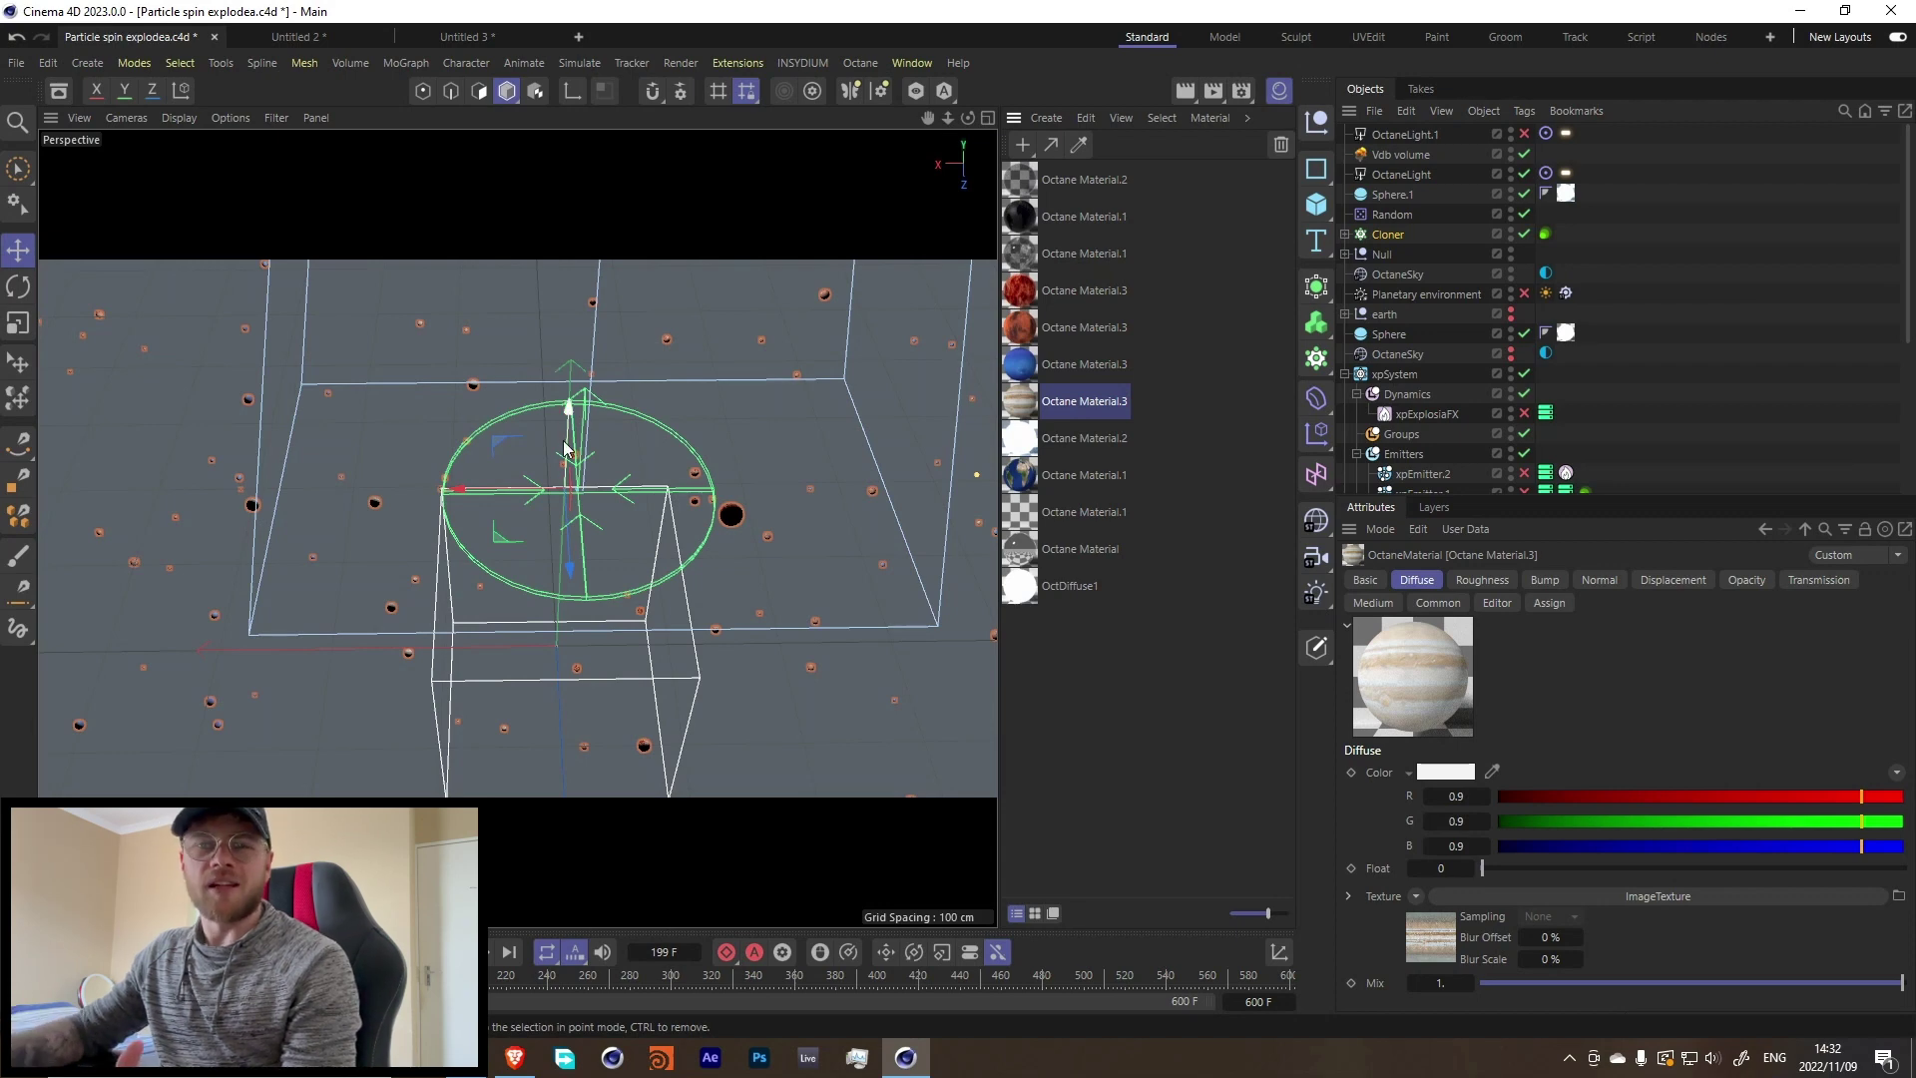
Step: Switch to the Untitled 3 project and set the xpEmitter's particle display Color Mode to Gradient (Parameter)
click(471, 38)
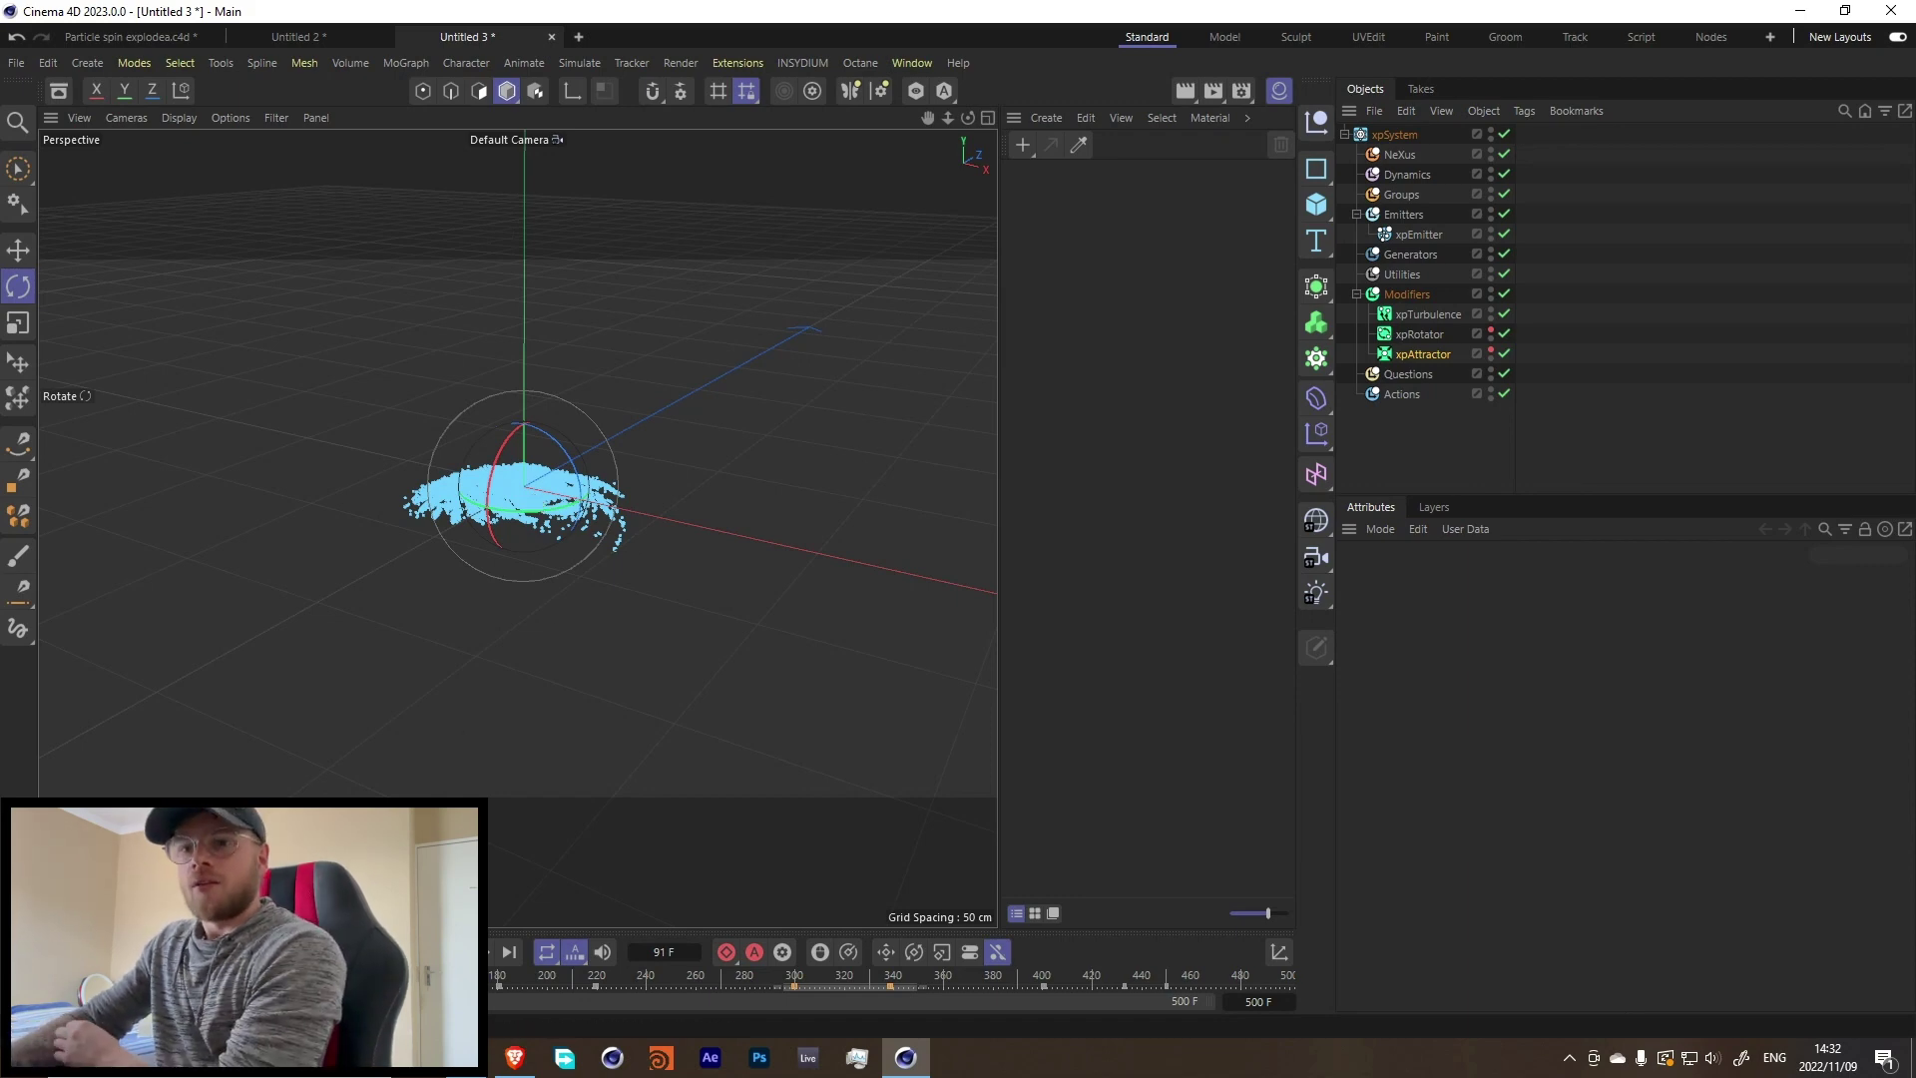
click(1417, 235)
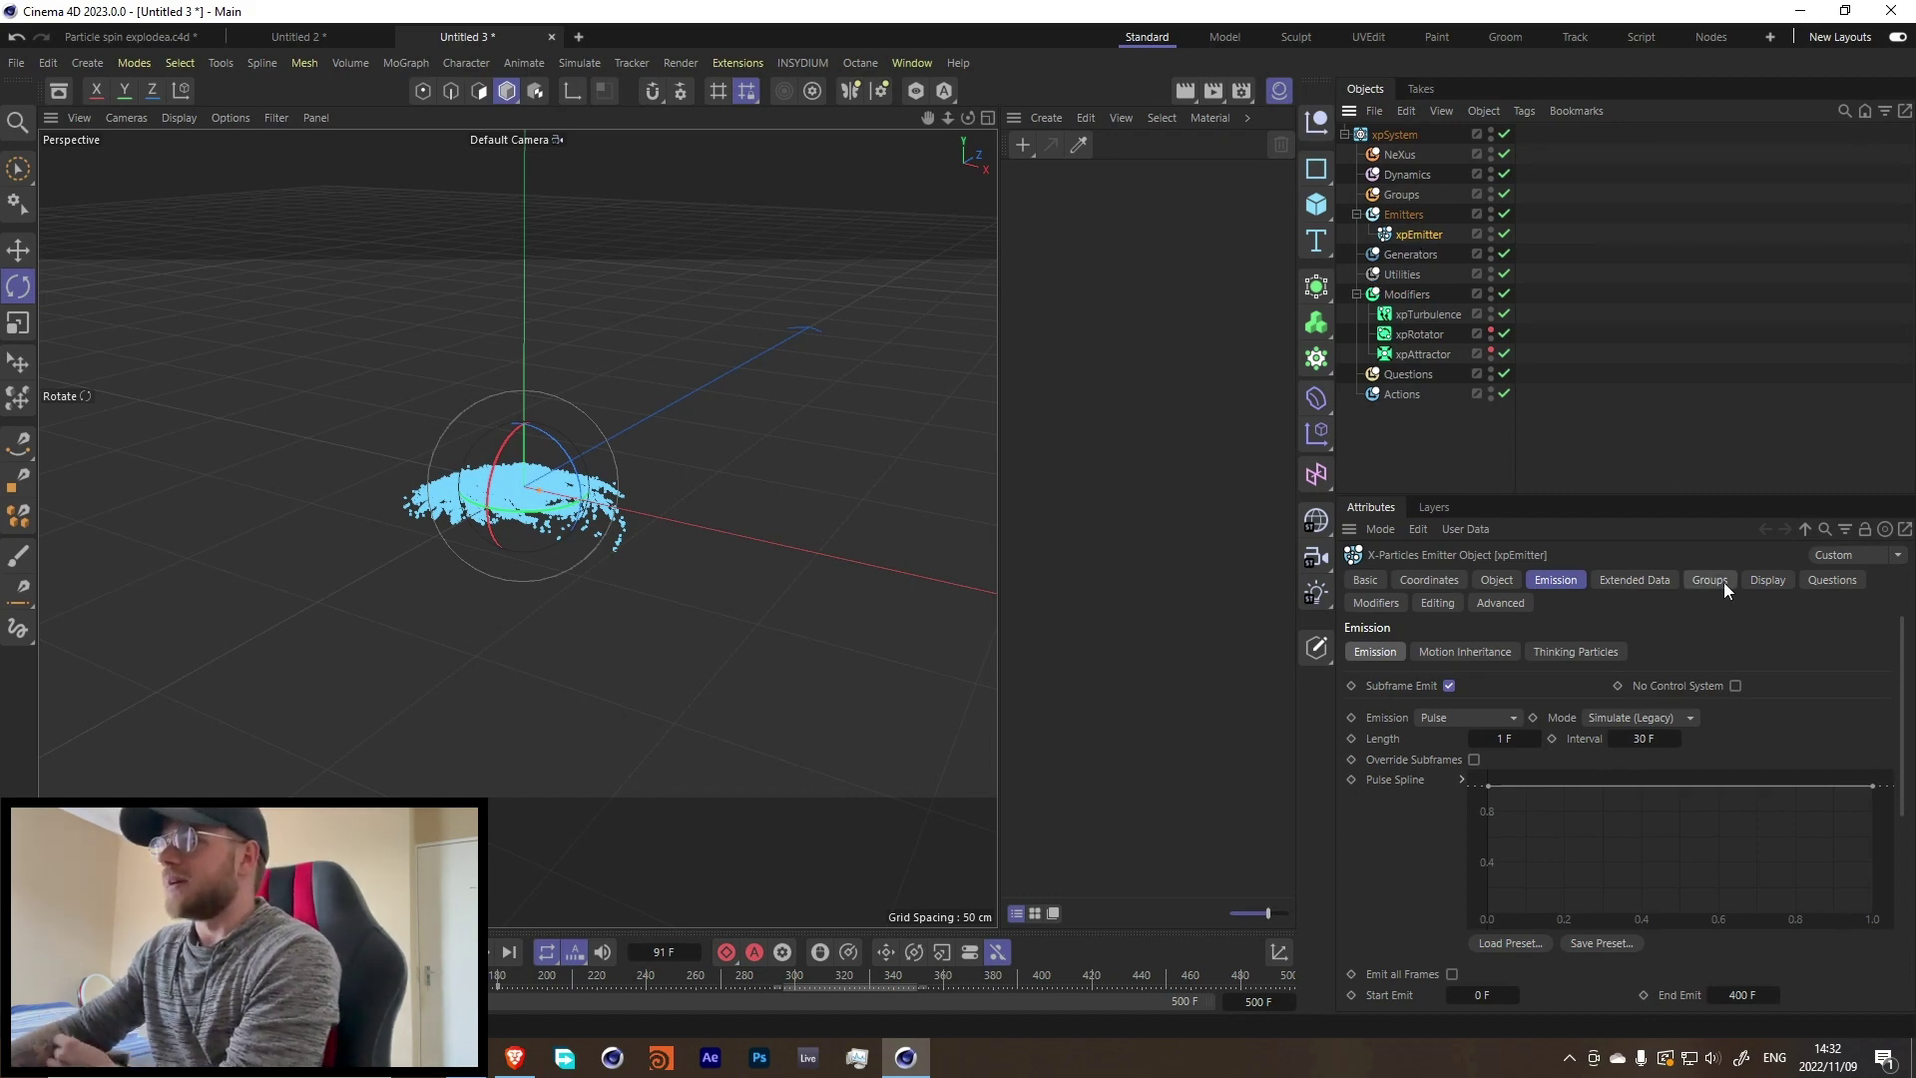
click(1757, 581)
click(1517, 916)
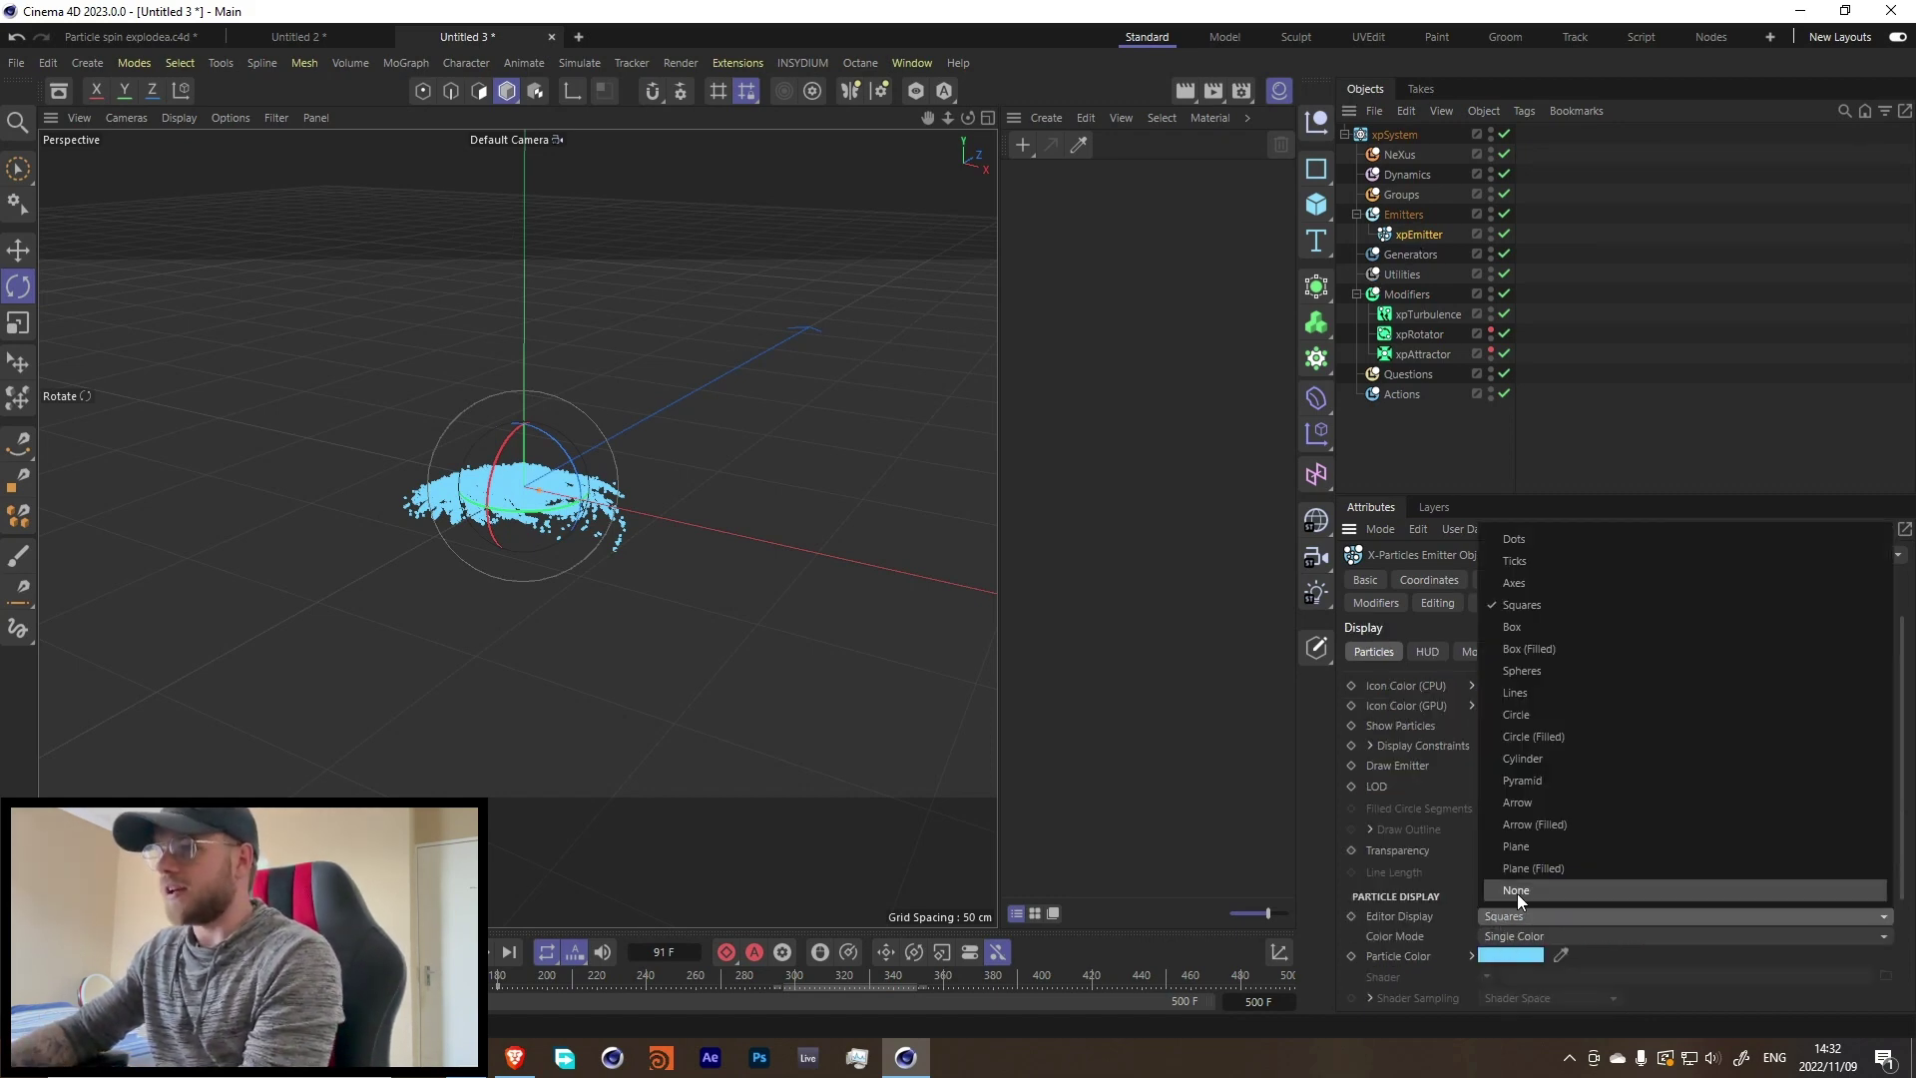
click(1423, 891)
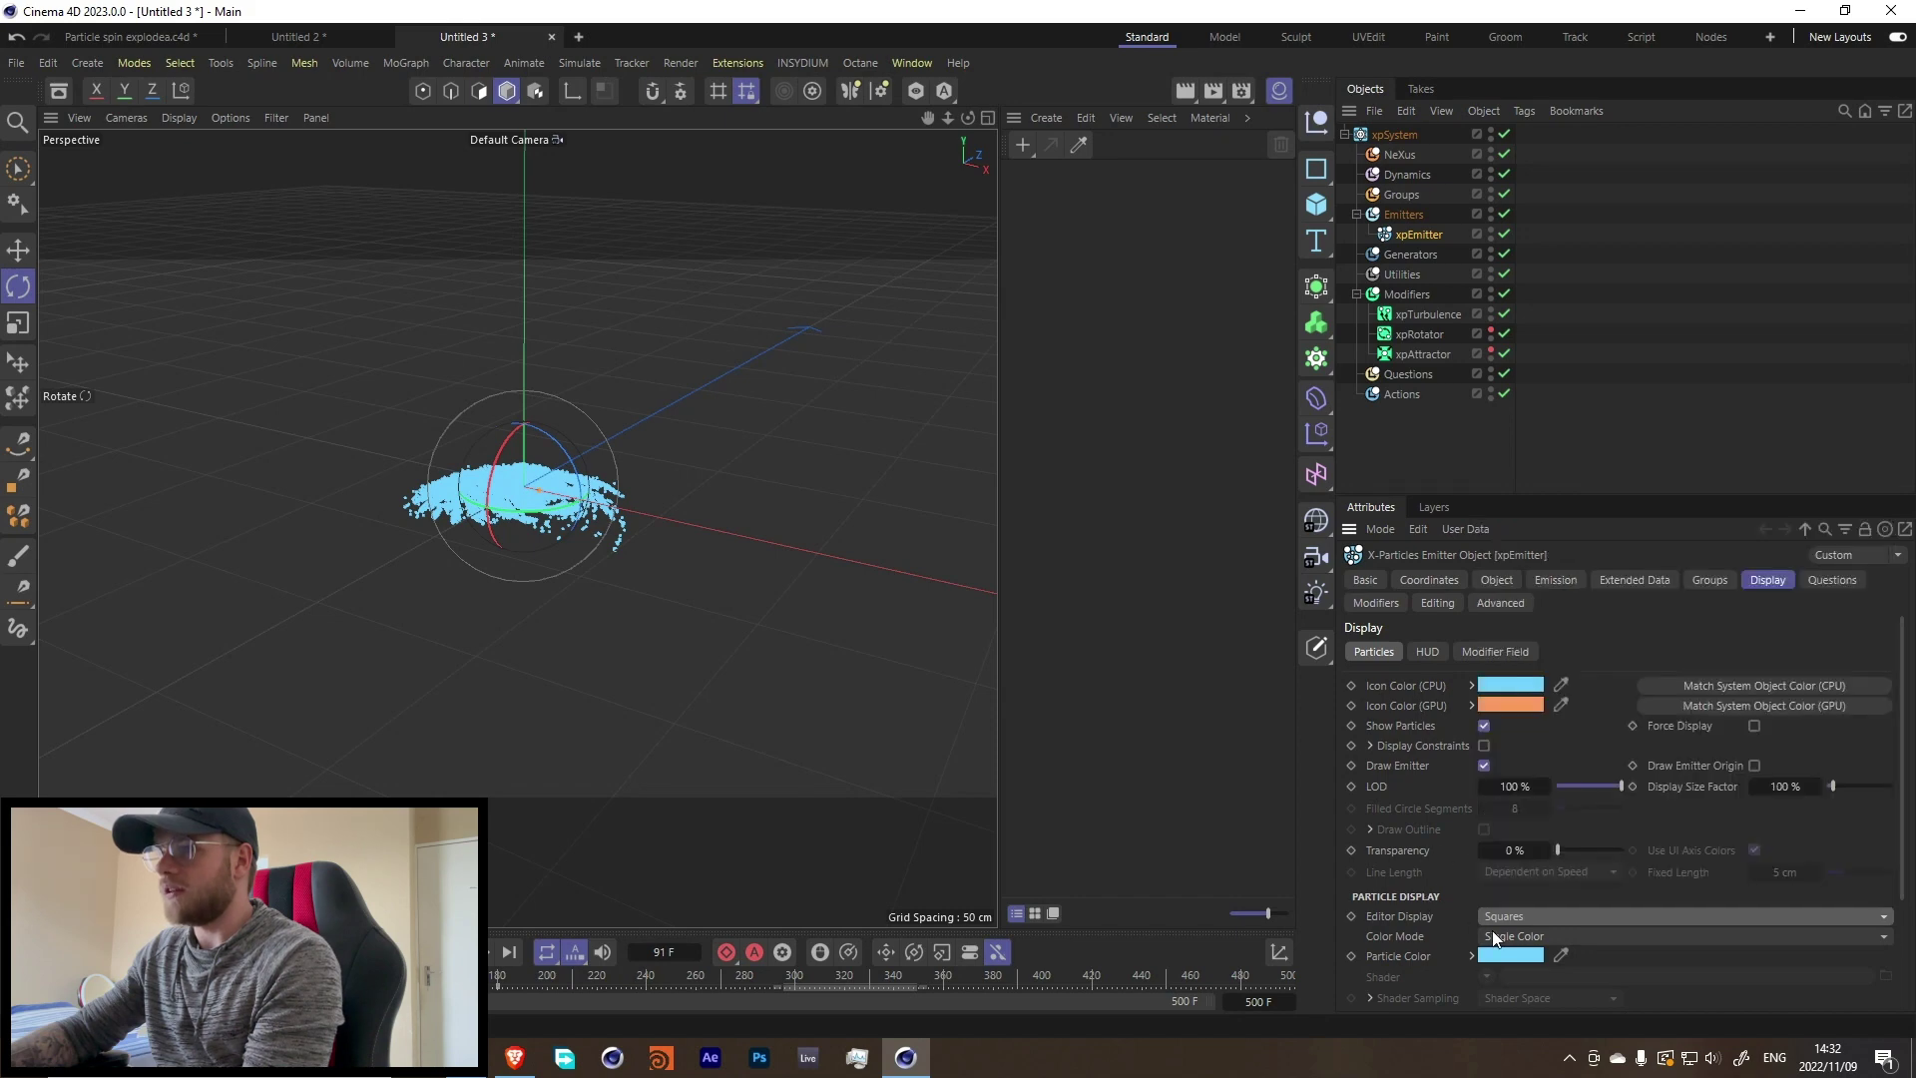
click(1493, 934)
click(1547, 866)
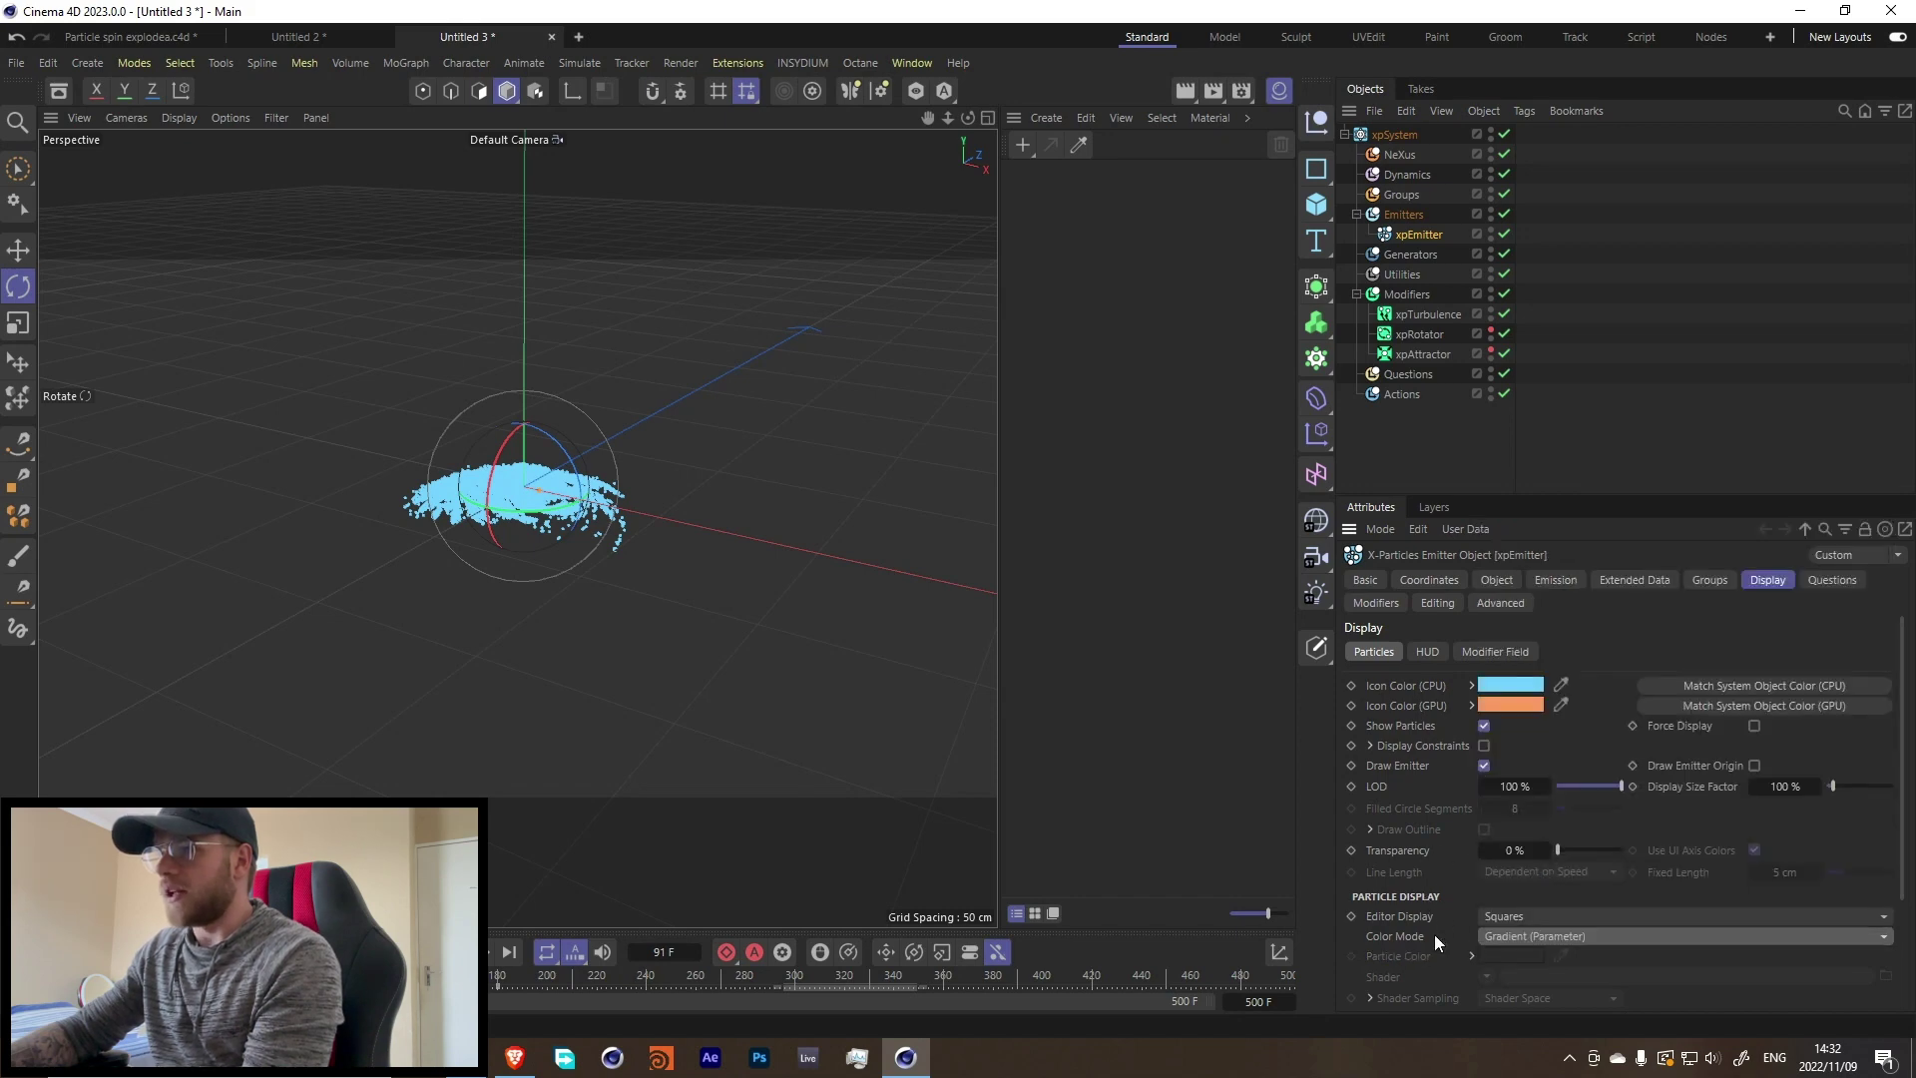
Step: Load the Flame 6 preset into the xpEmitter's Gradient Color and play the simulation to check the particle colours
scroll(1433, 938, down, 3)
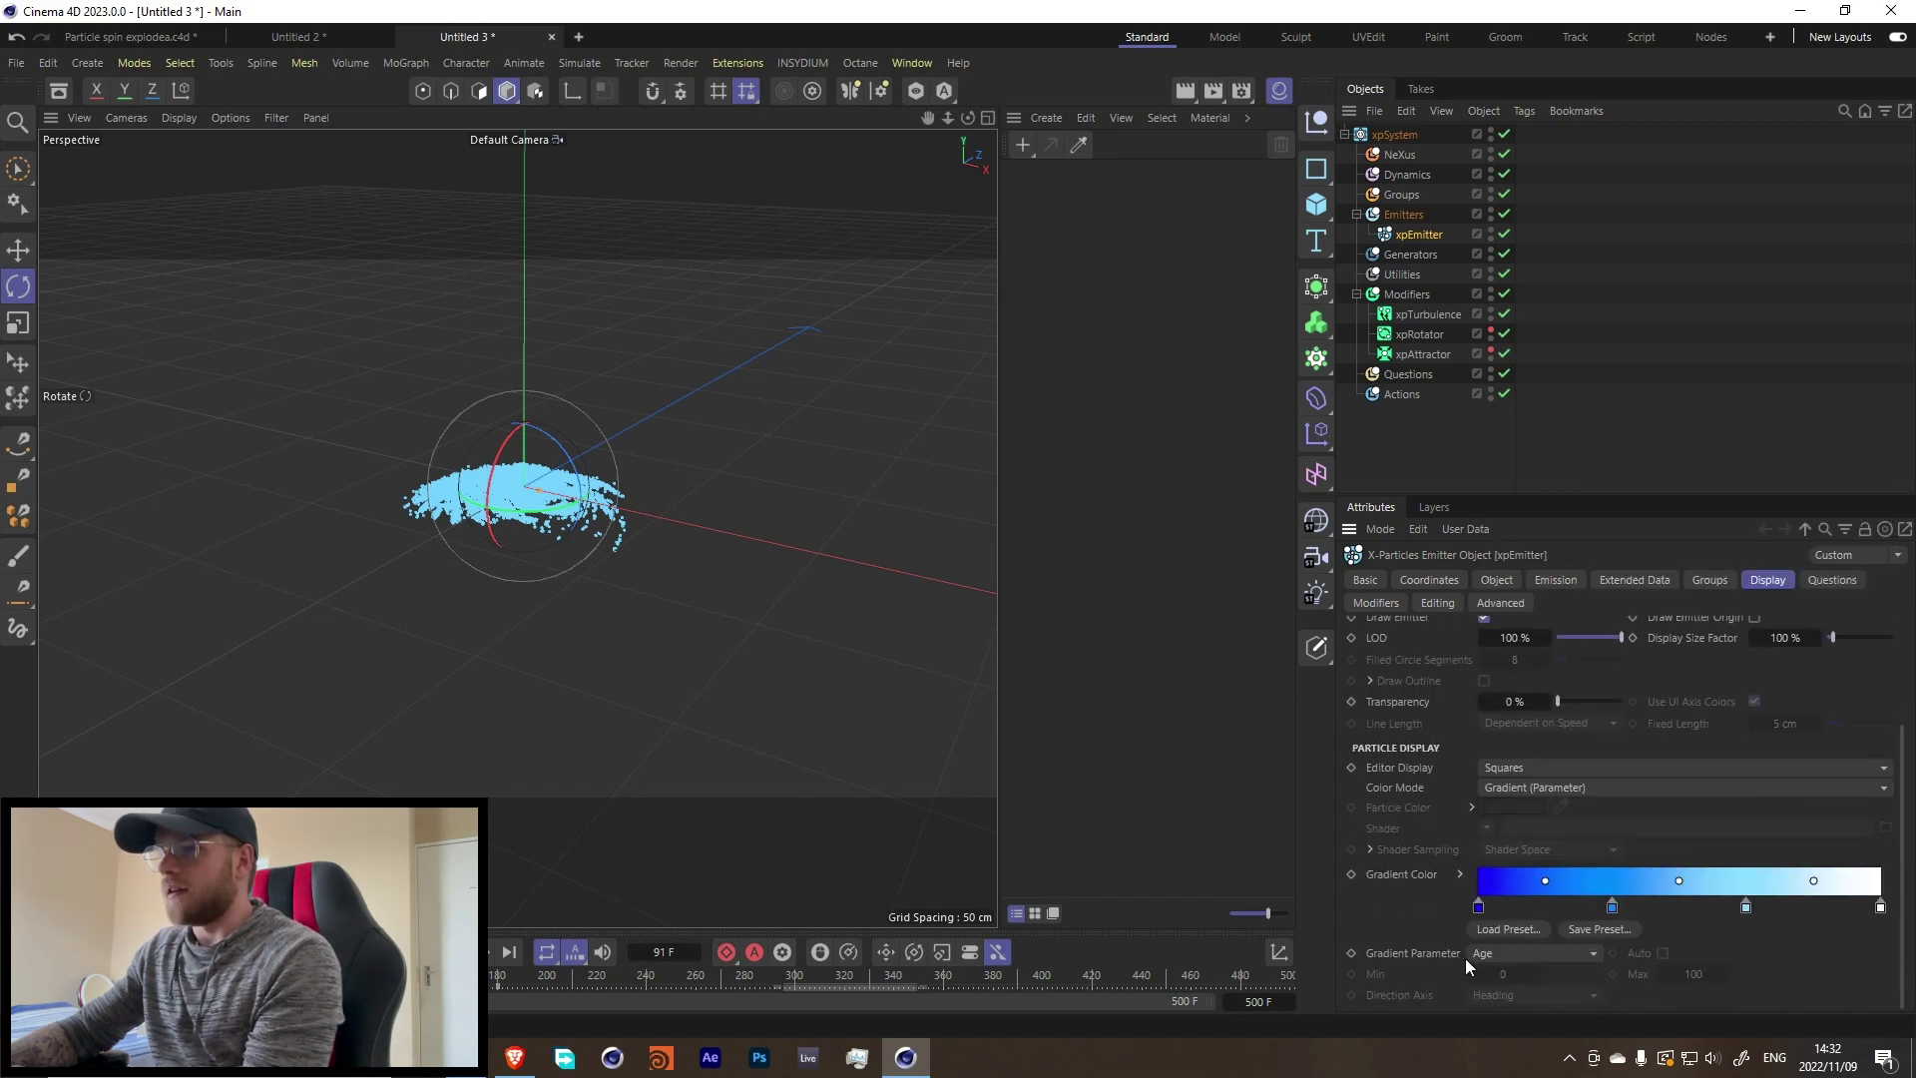
click(1508, 930)
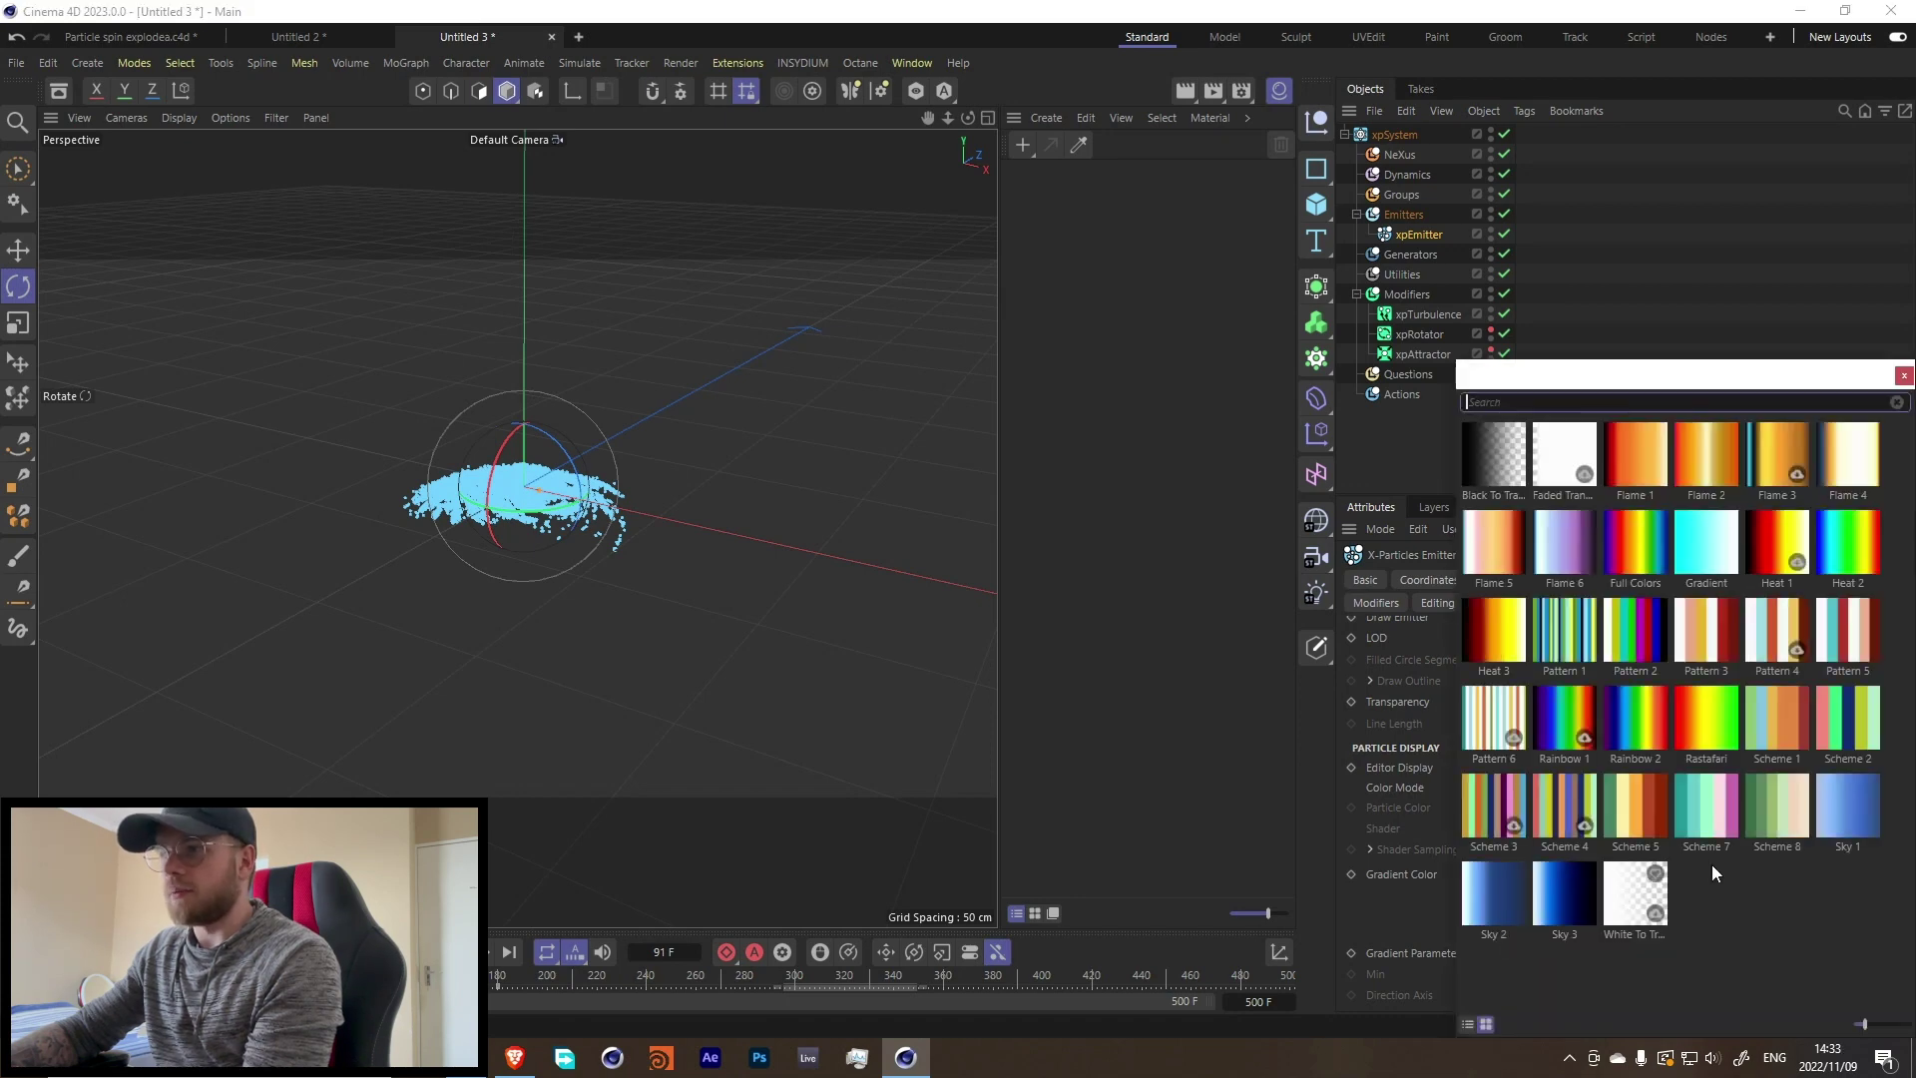
double_click(1545, 549)
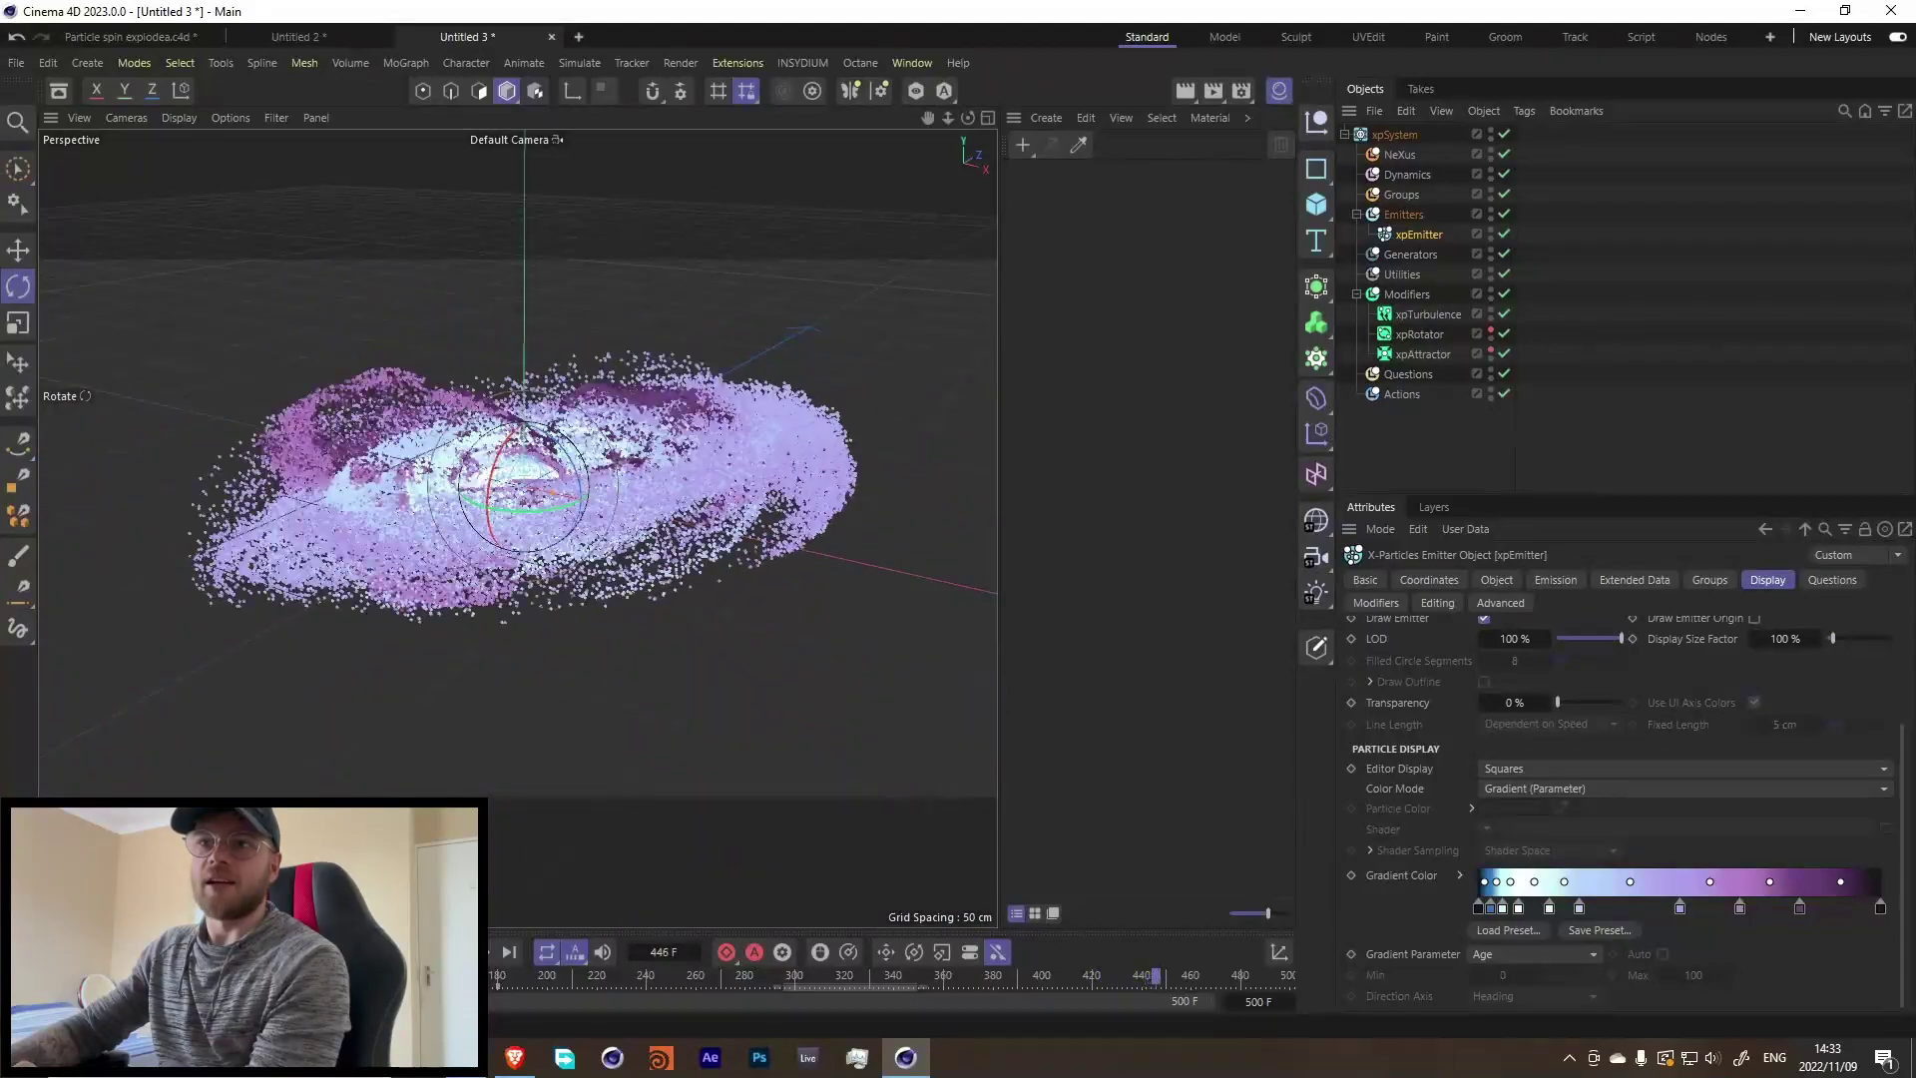
key(F8)
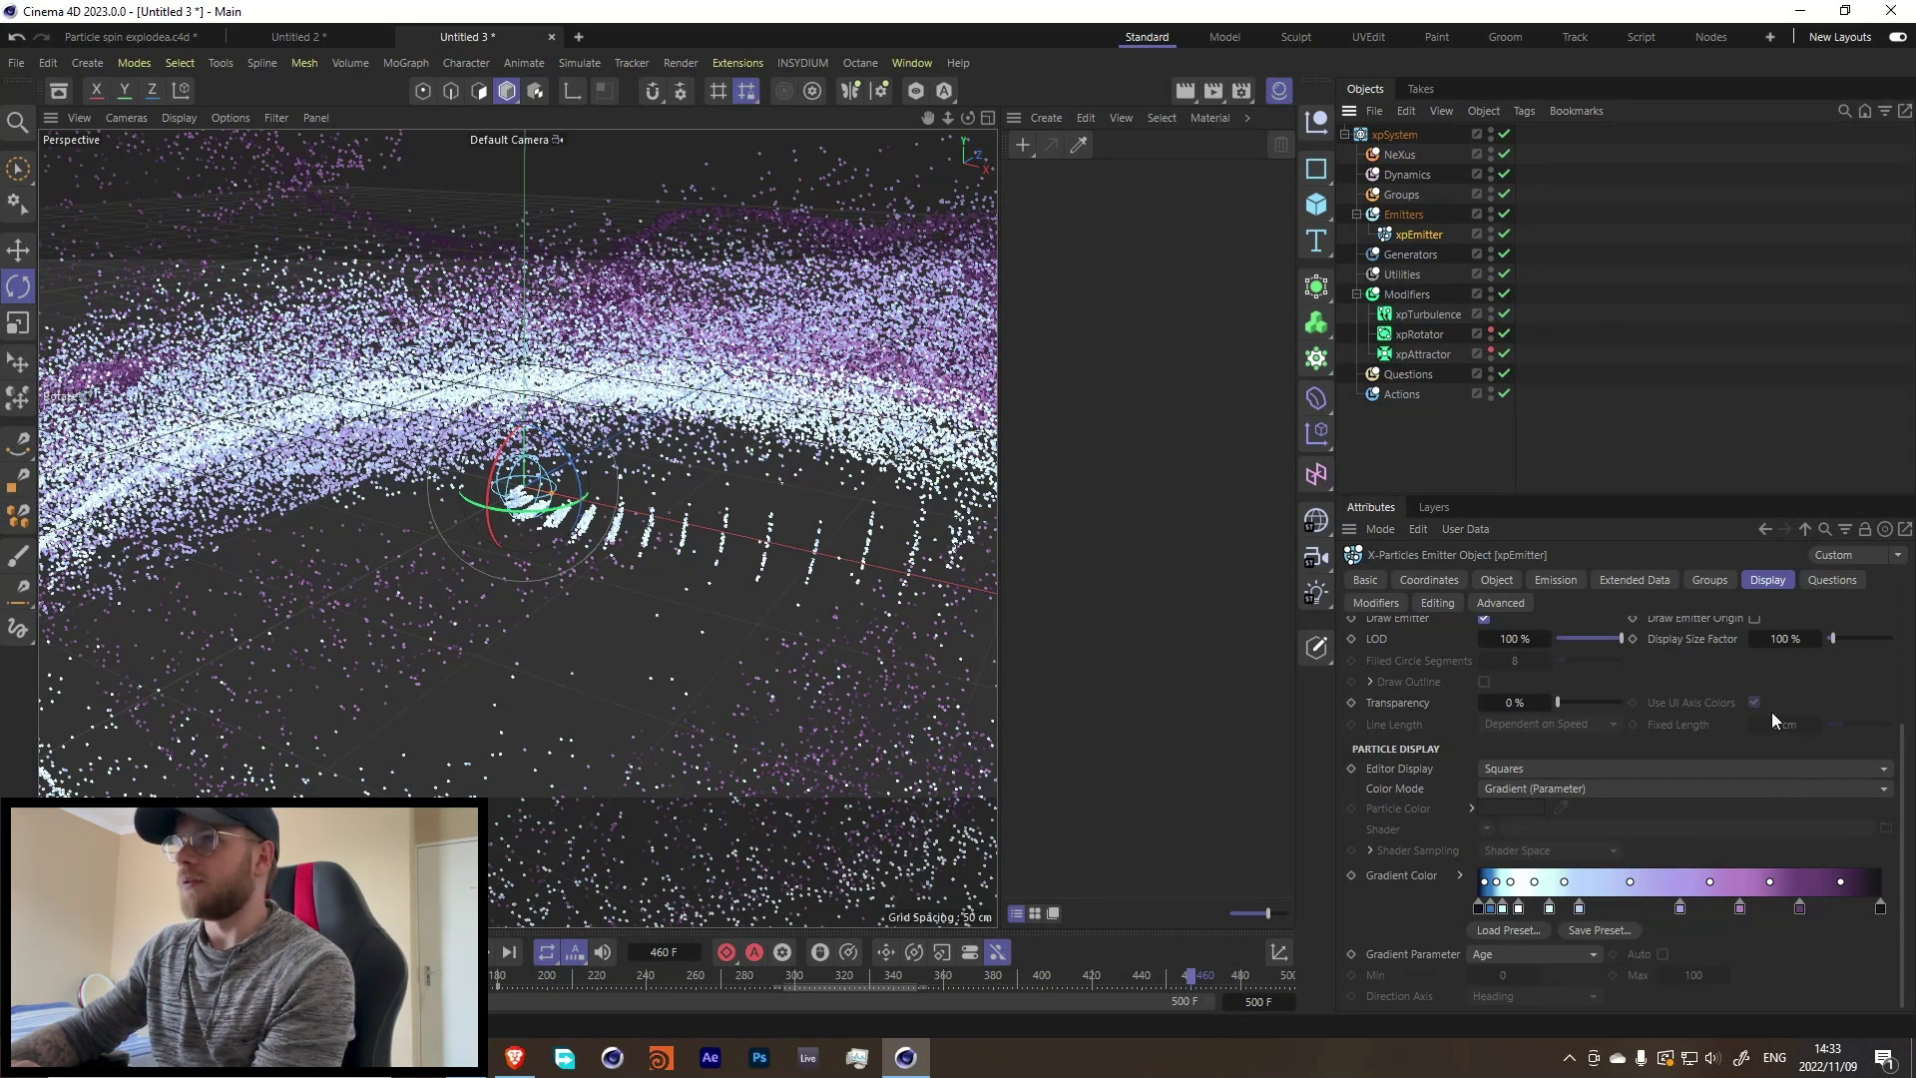
Step: Set the xpEmitter's End Emit to 350 F
click(1553, 583)
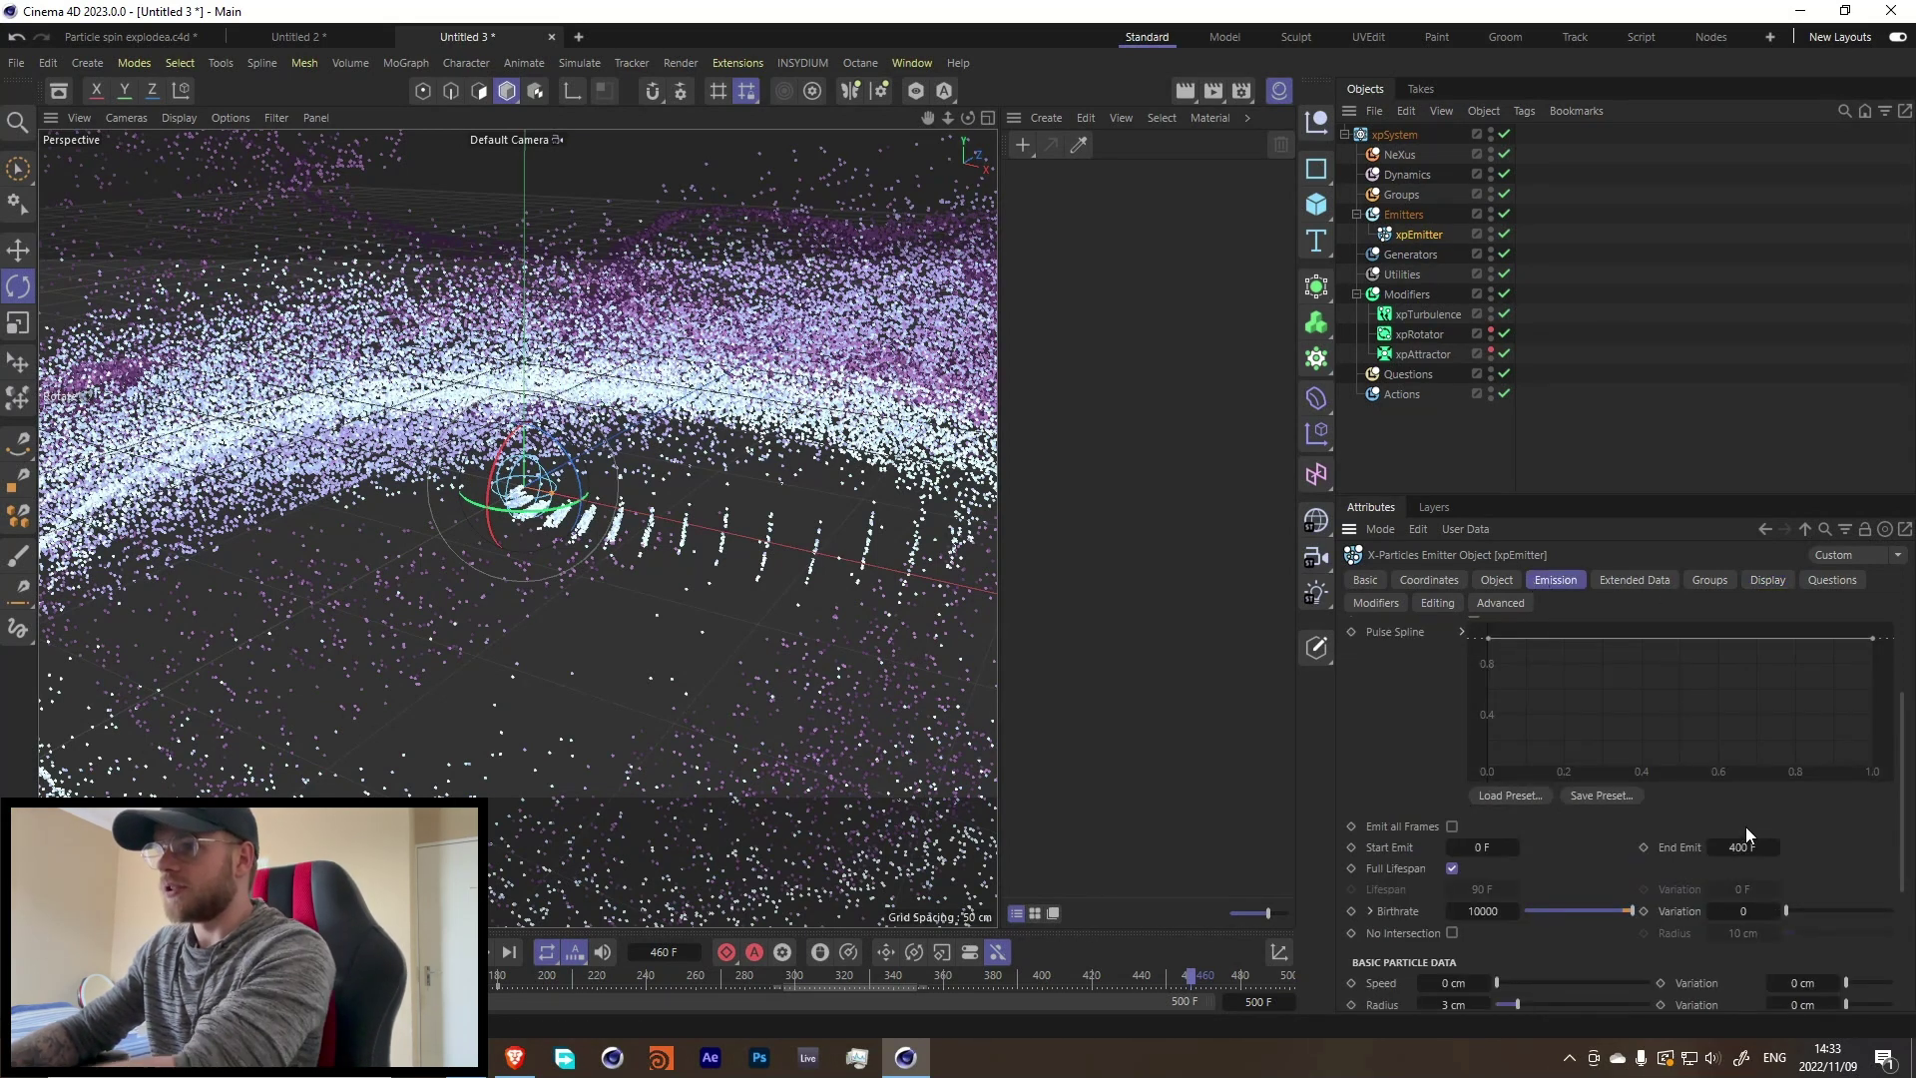
click(1771, 847)
key(Return)
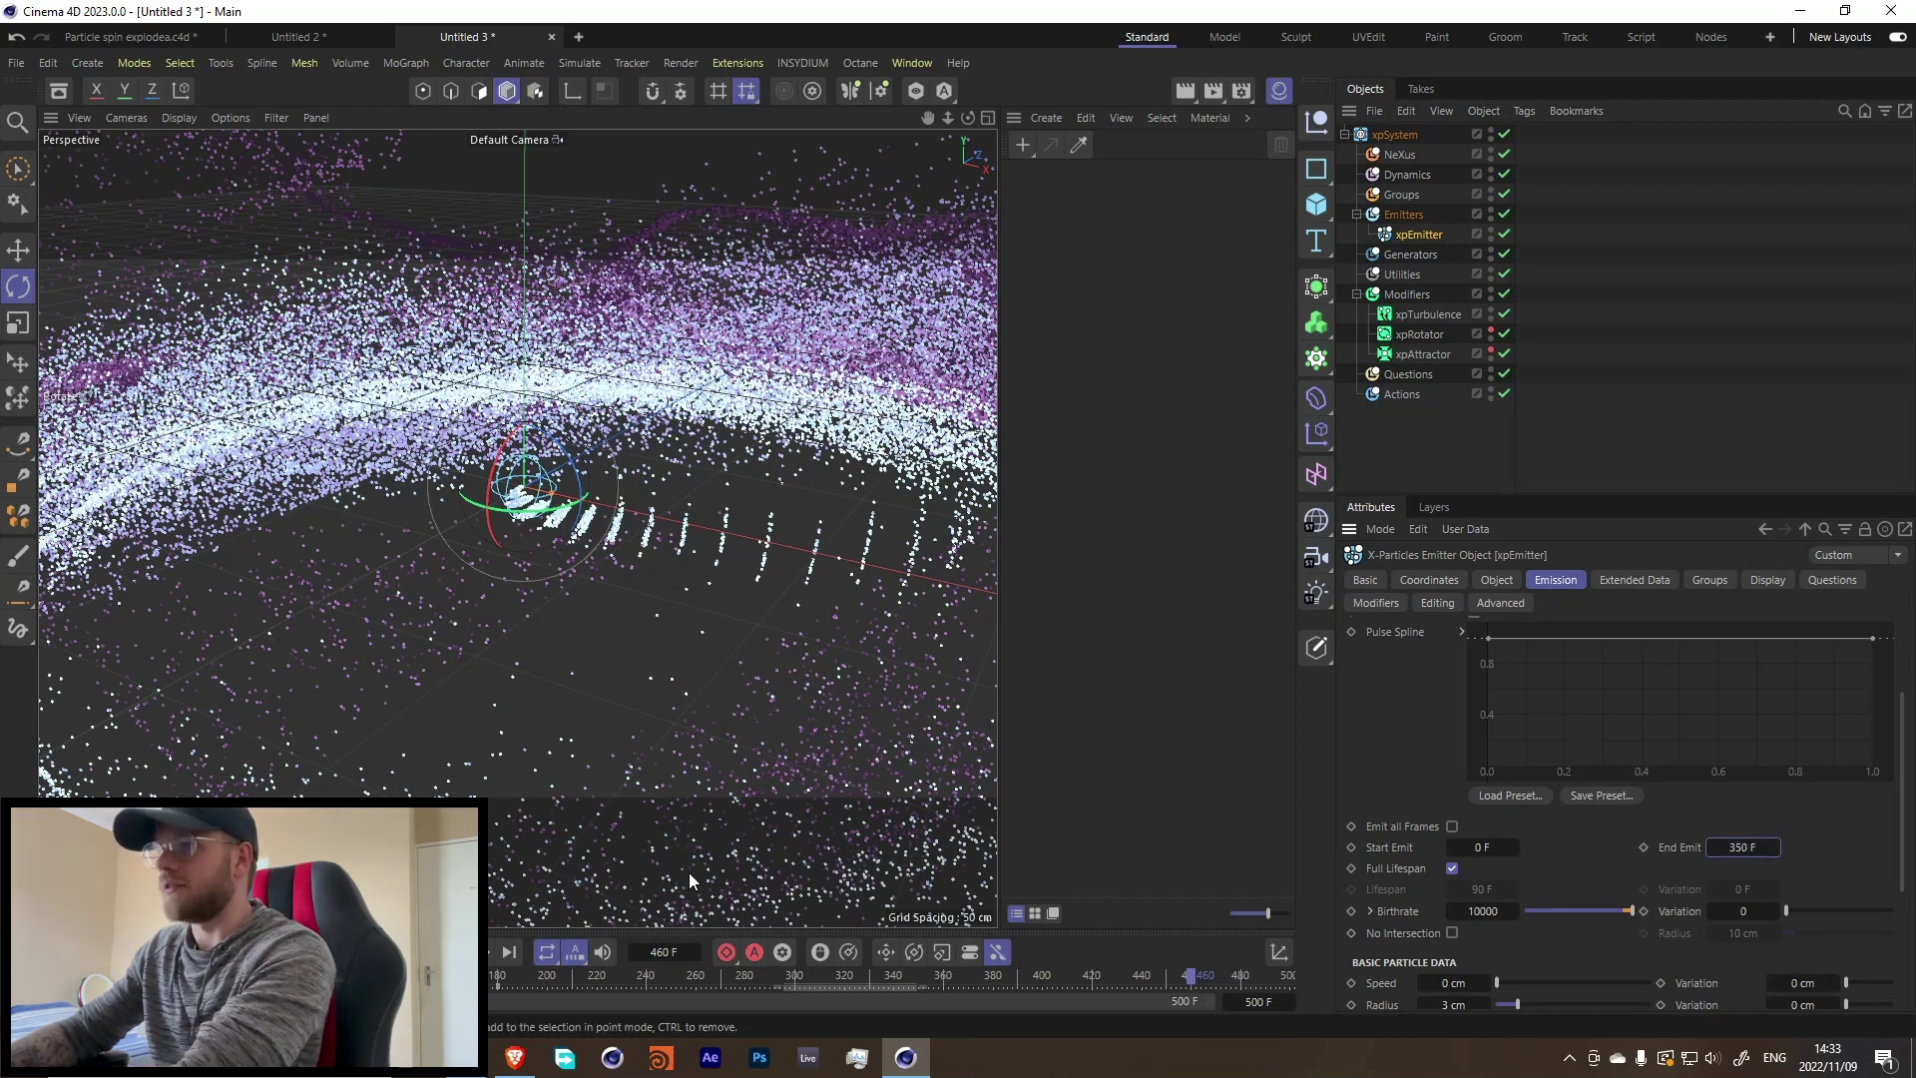
Step: Replay the simulation from the first frame and inspect the centre of the particle swirl up close
key(shift+f)
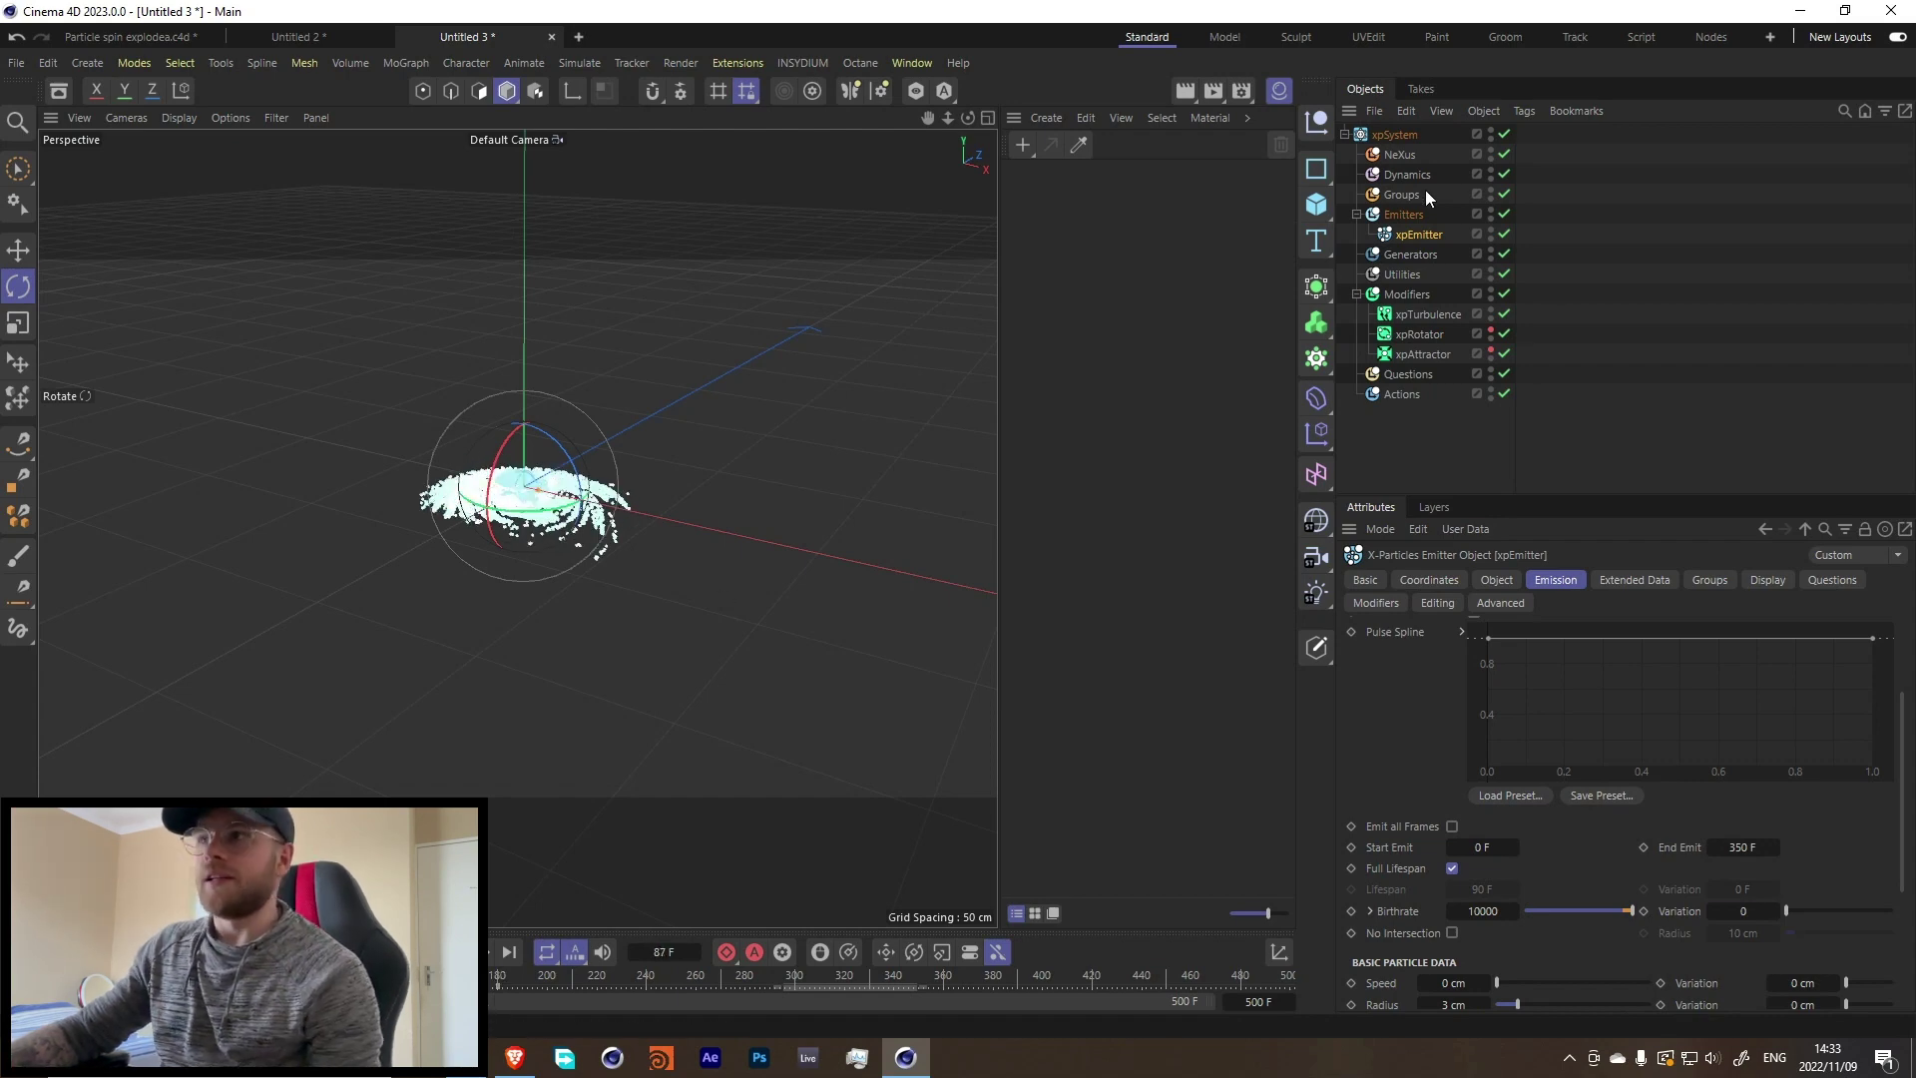
scroll(691, 459, up, 5)
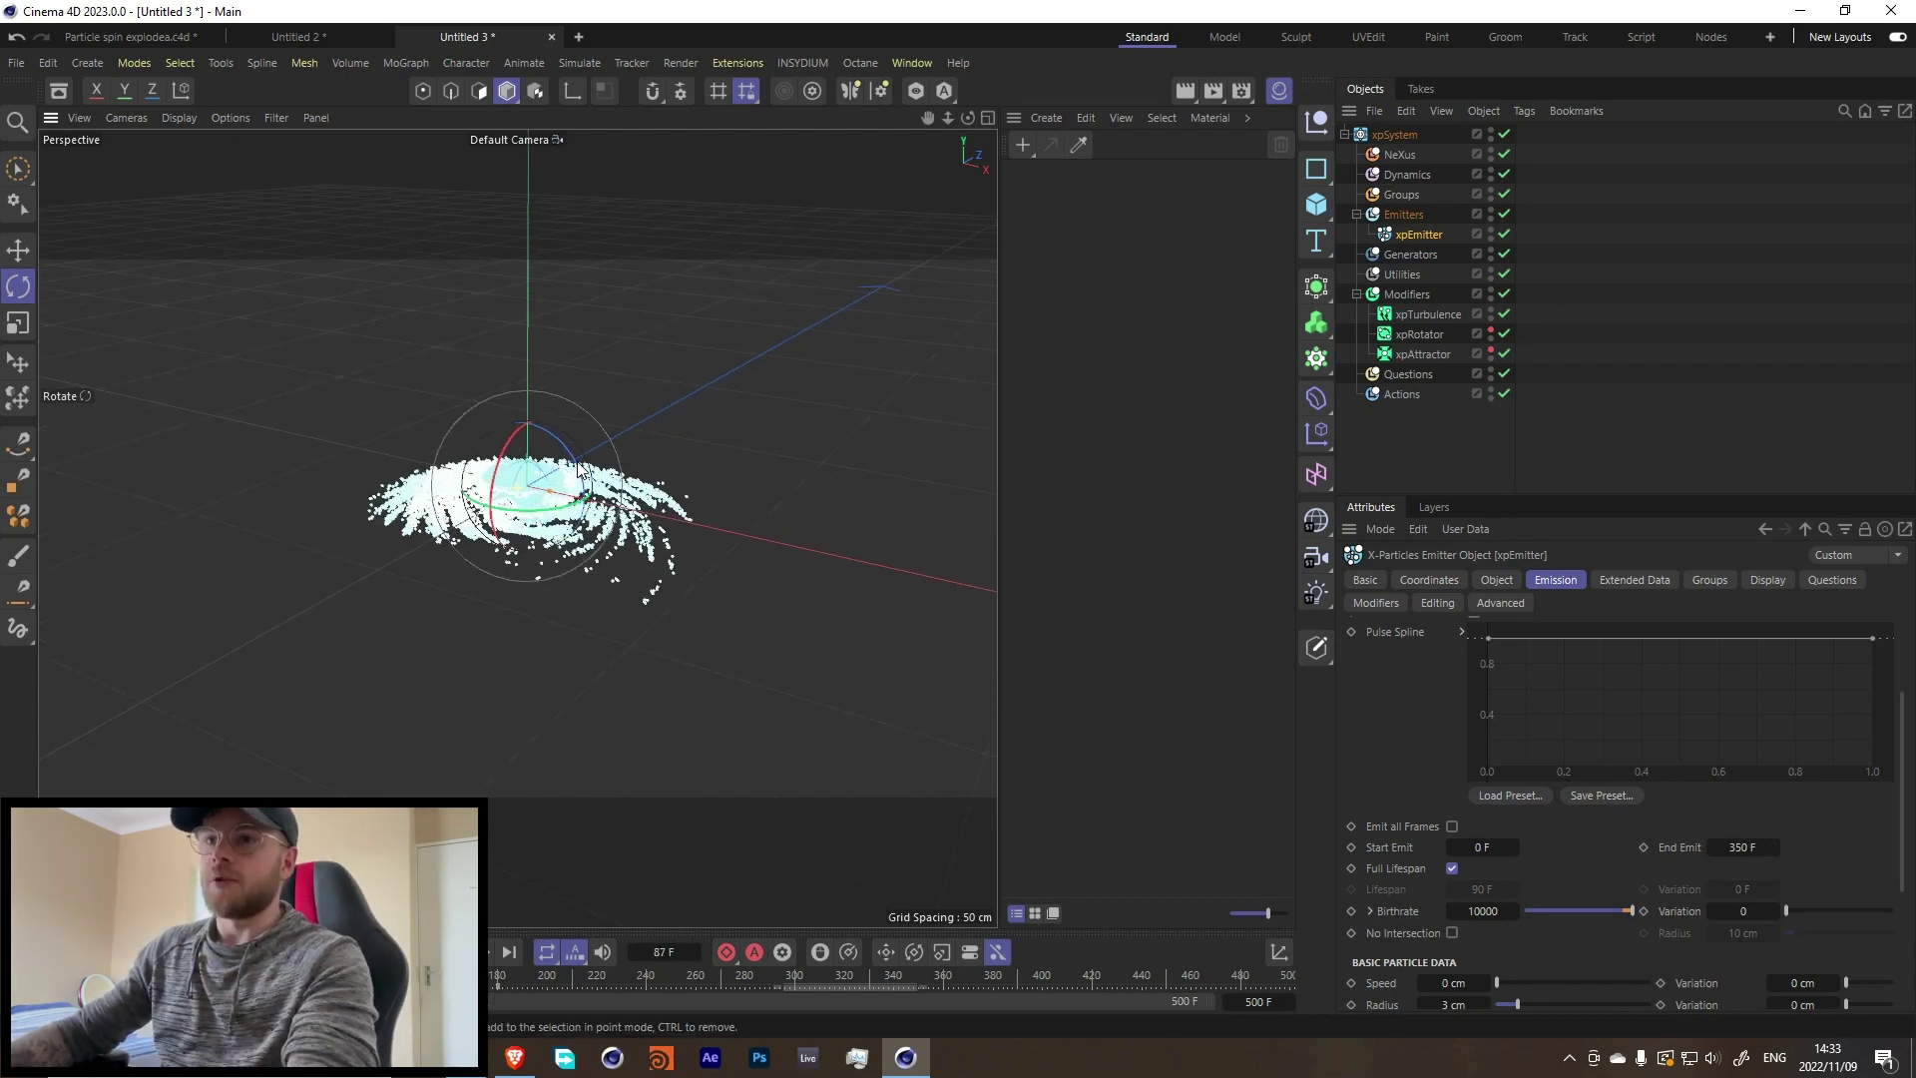
alt+drag(692, 459, 701, 429)
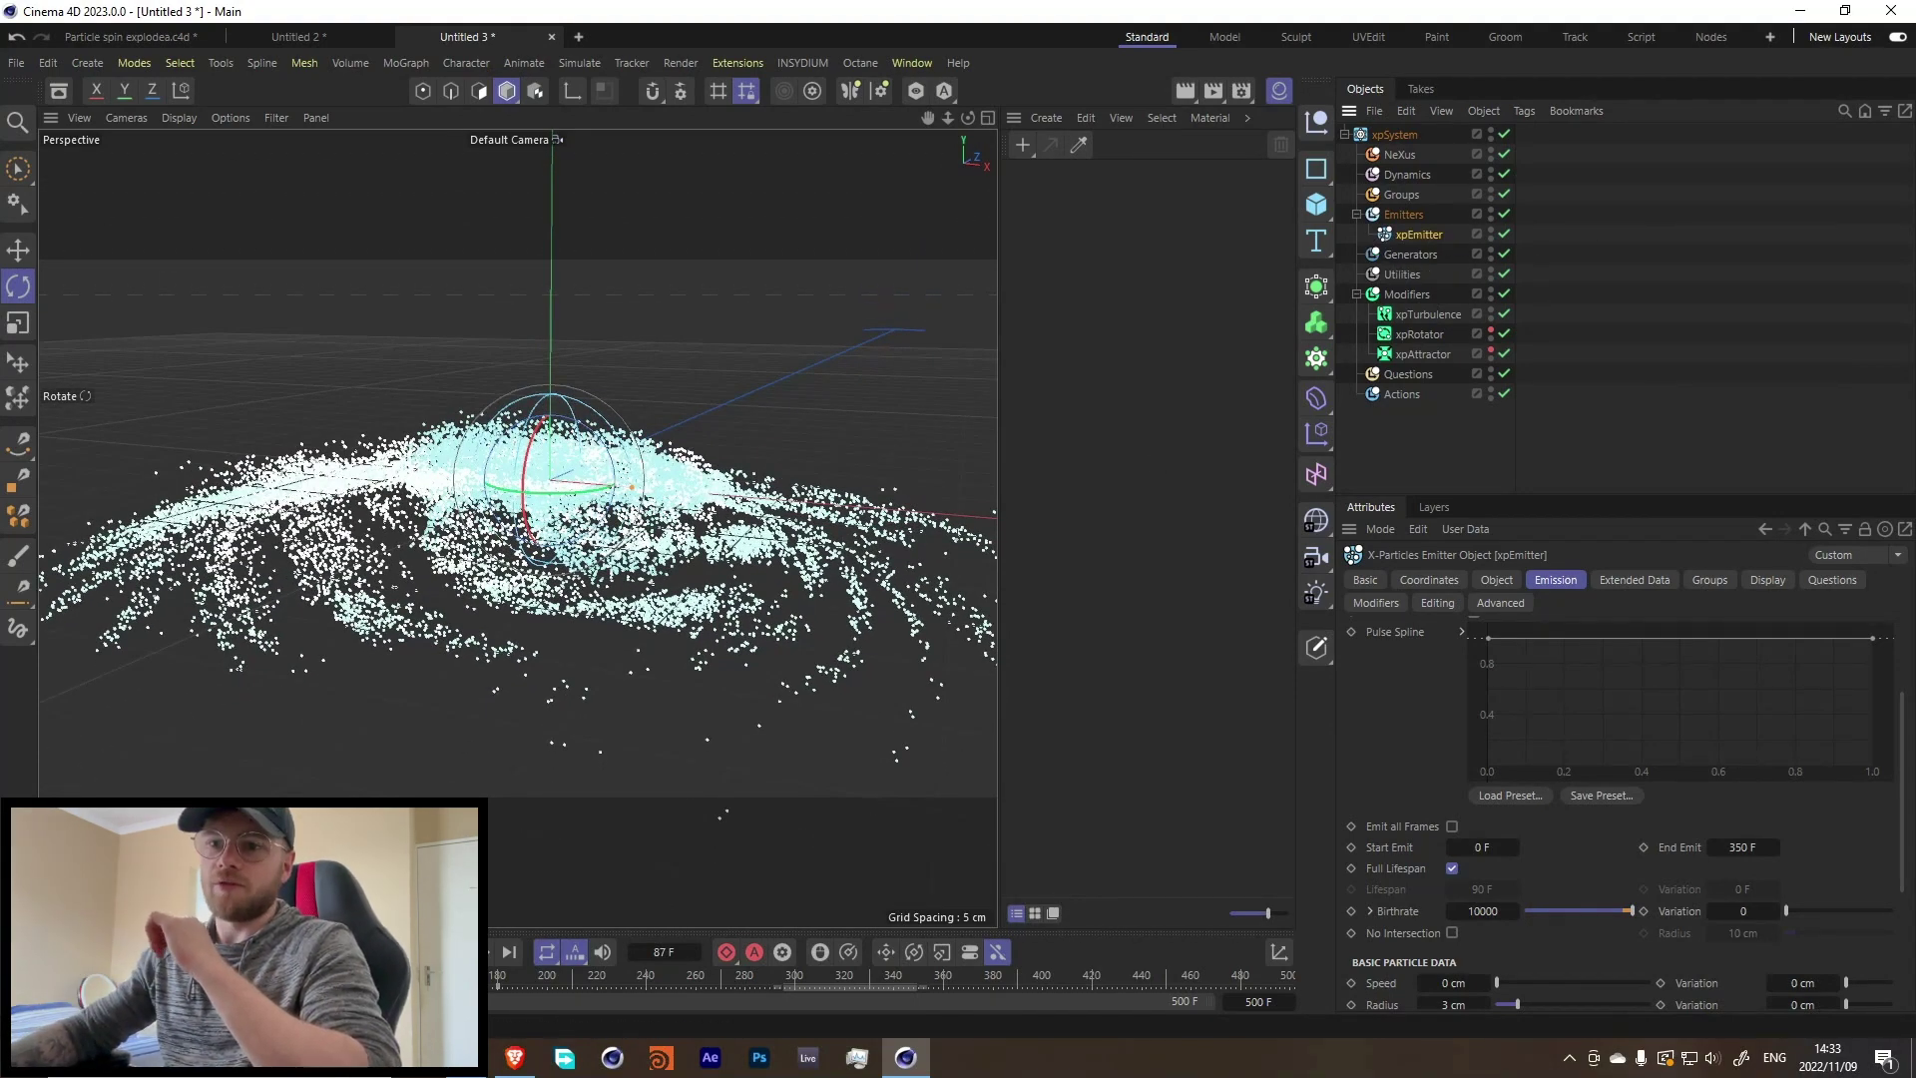
key(shift+g)
key(F8)
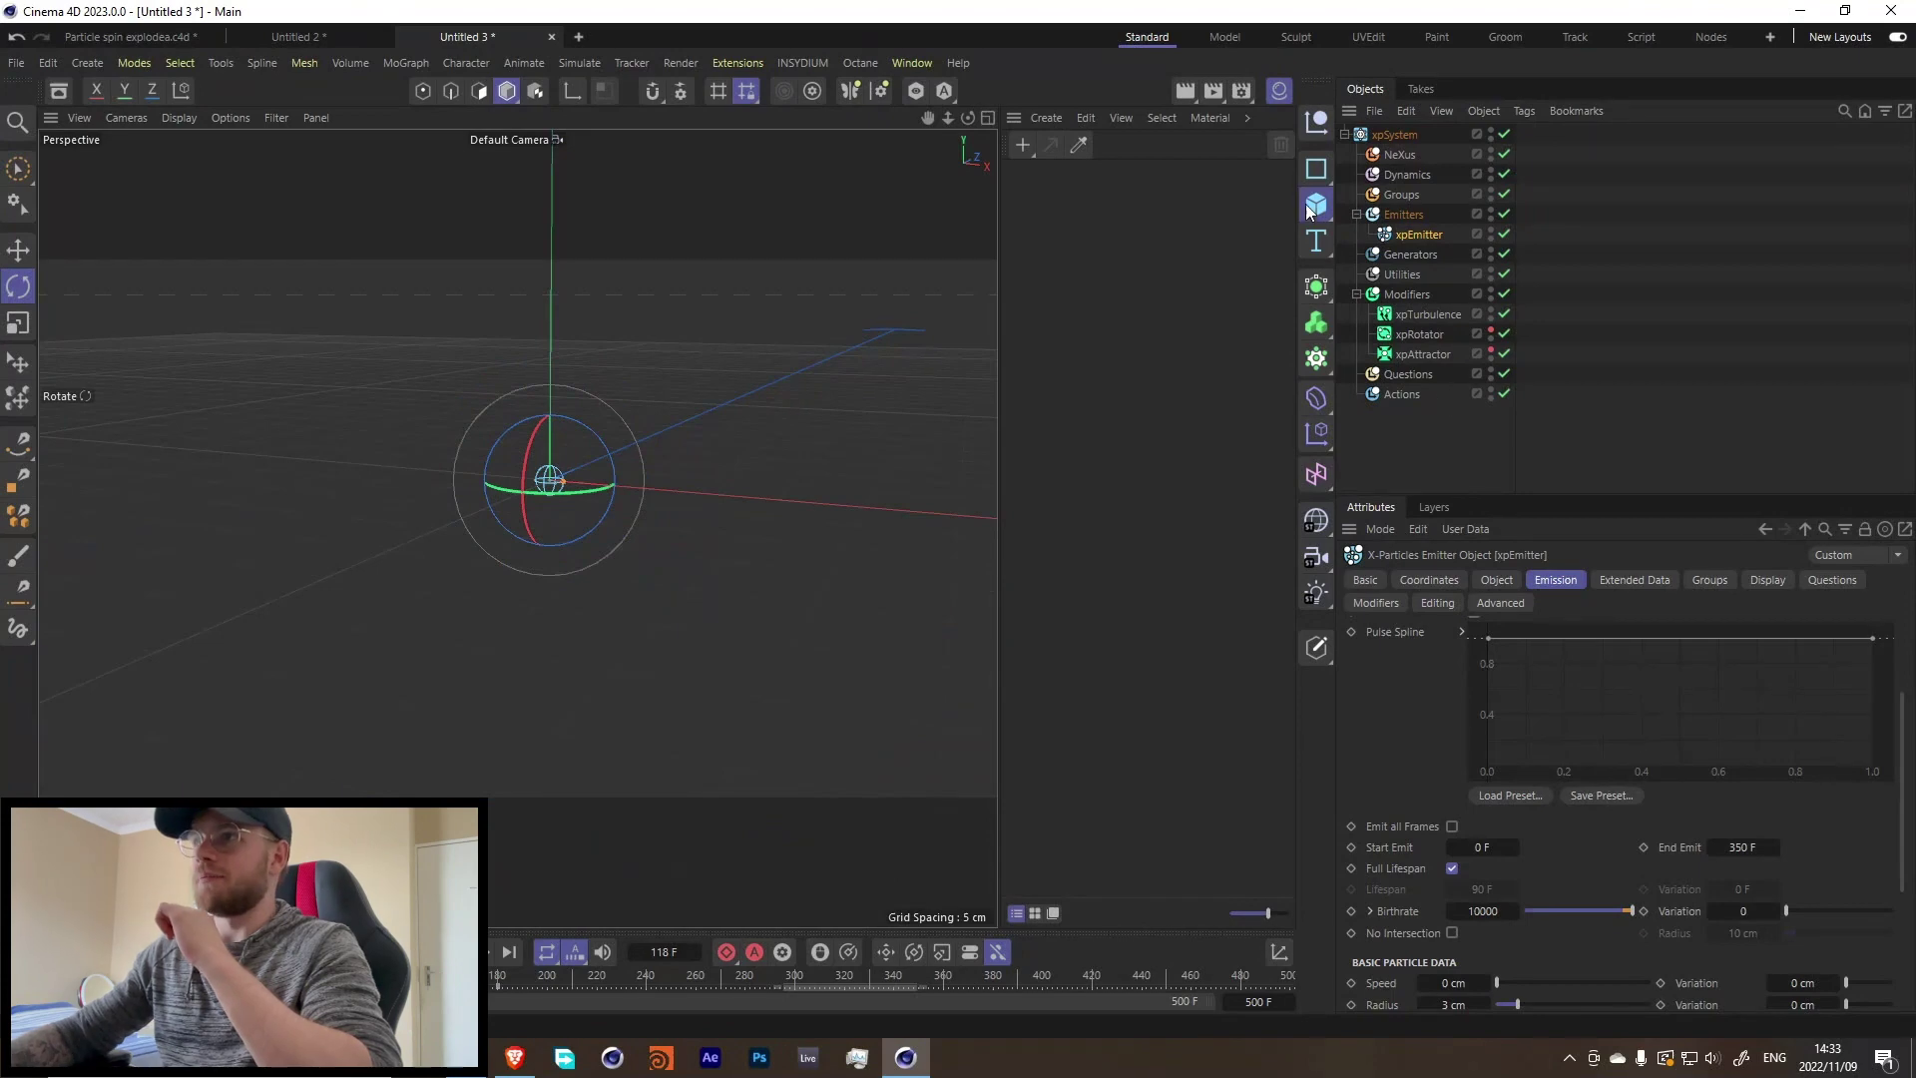
Step: Add a Sphere at the particle centre and keyframe its Radius at 1 cm on frame 118
click(1306, 204)
click(1509, 309)
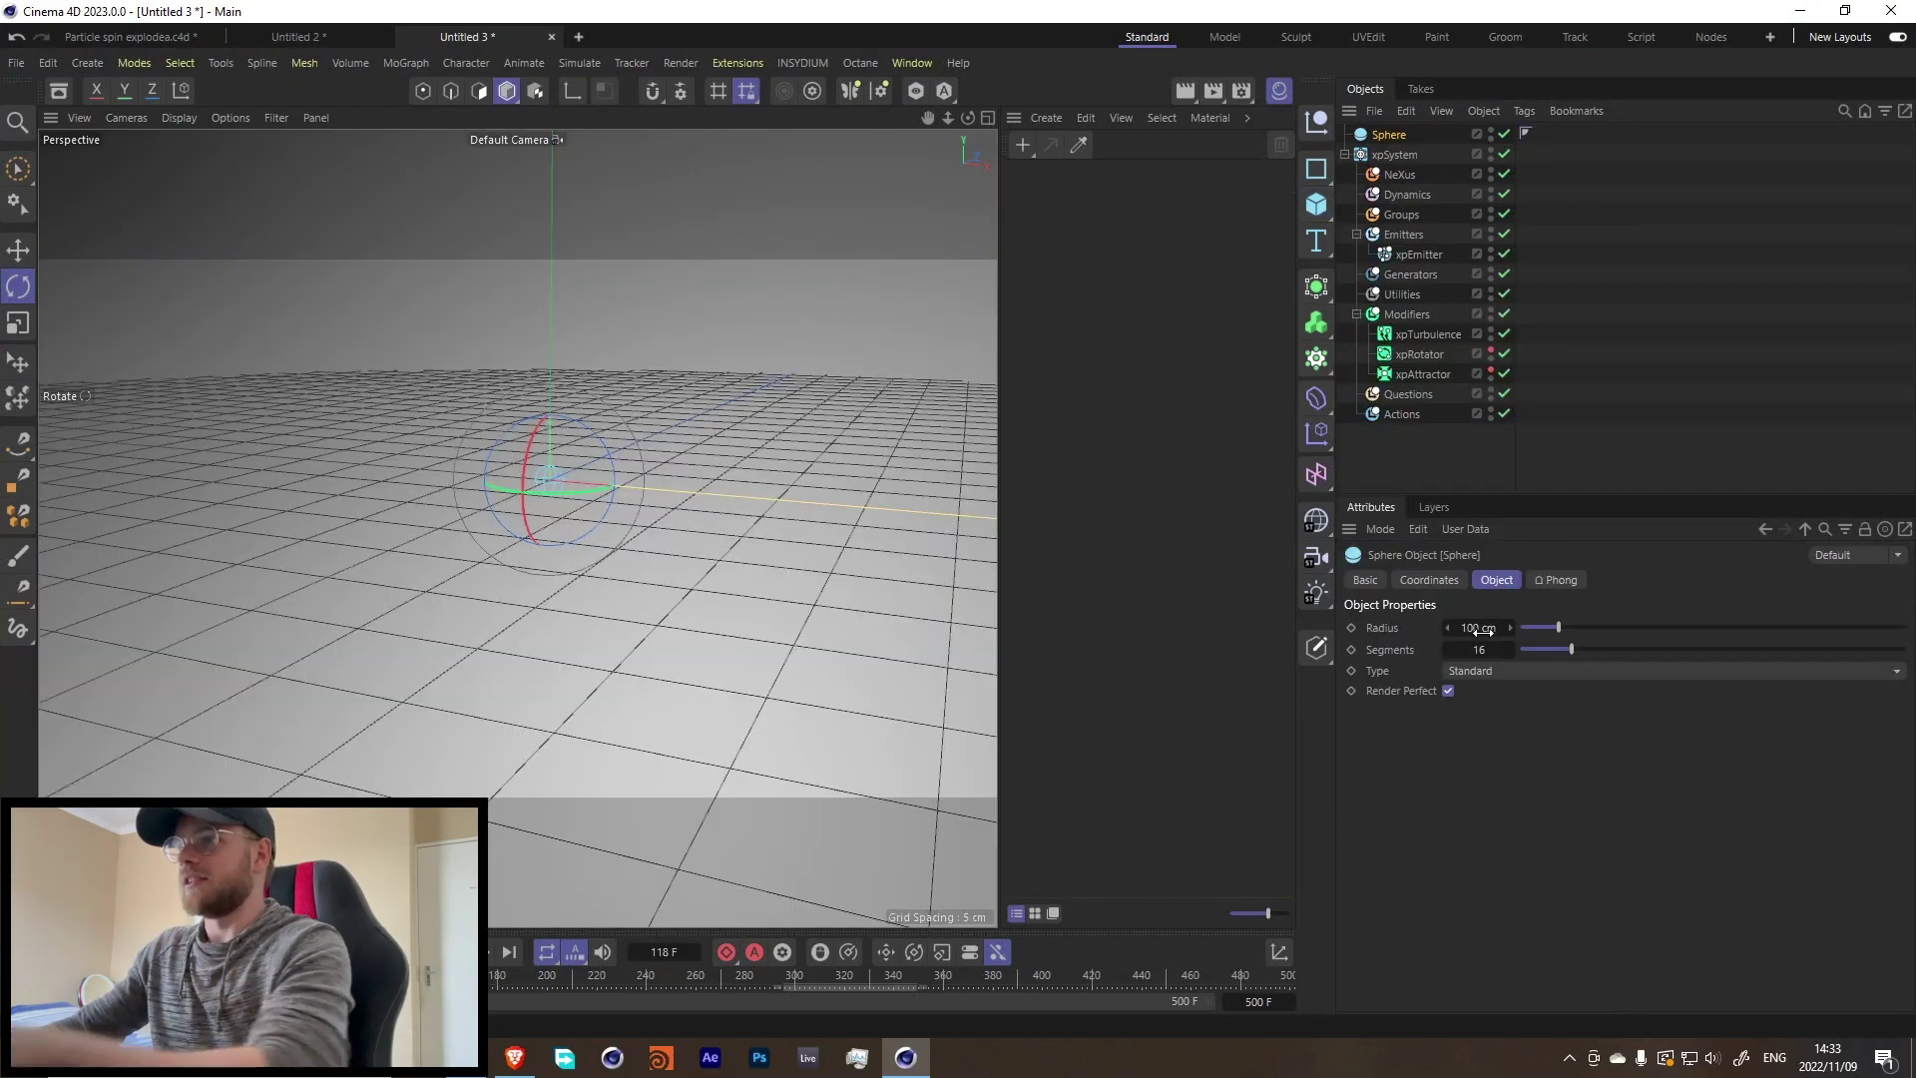
click(1478, 631)
text(1)
key(Return)
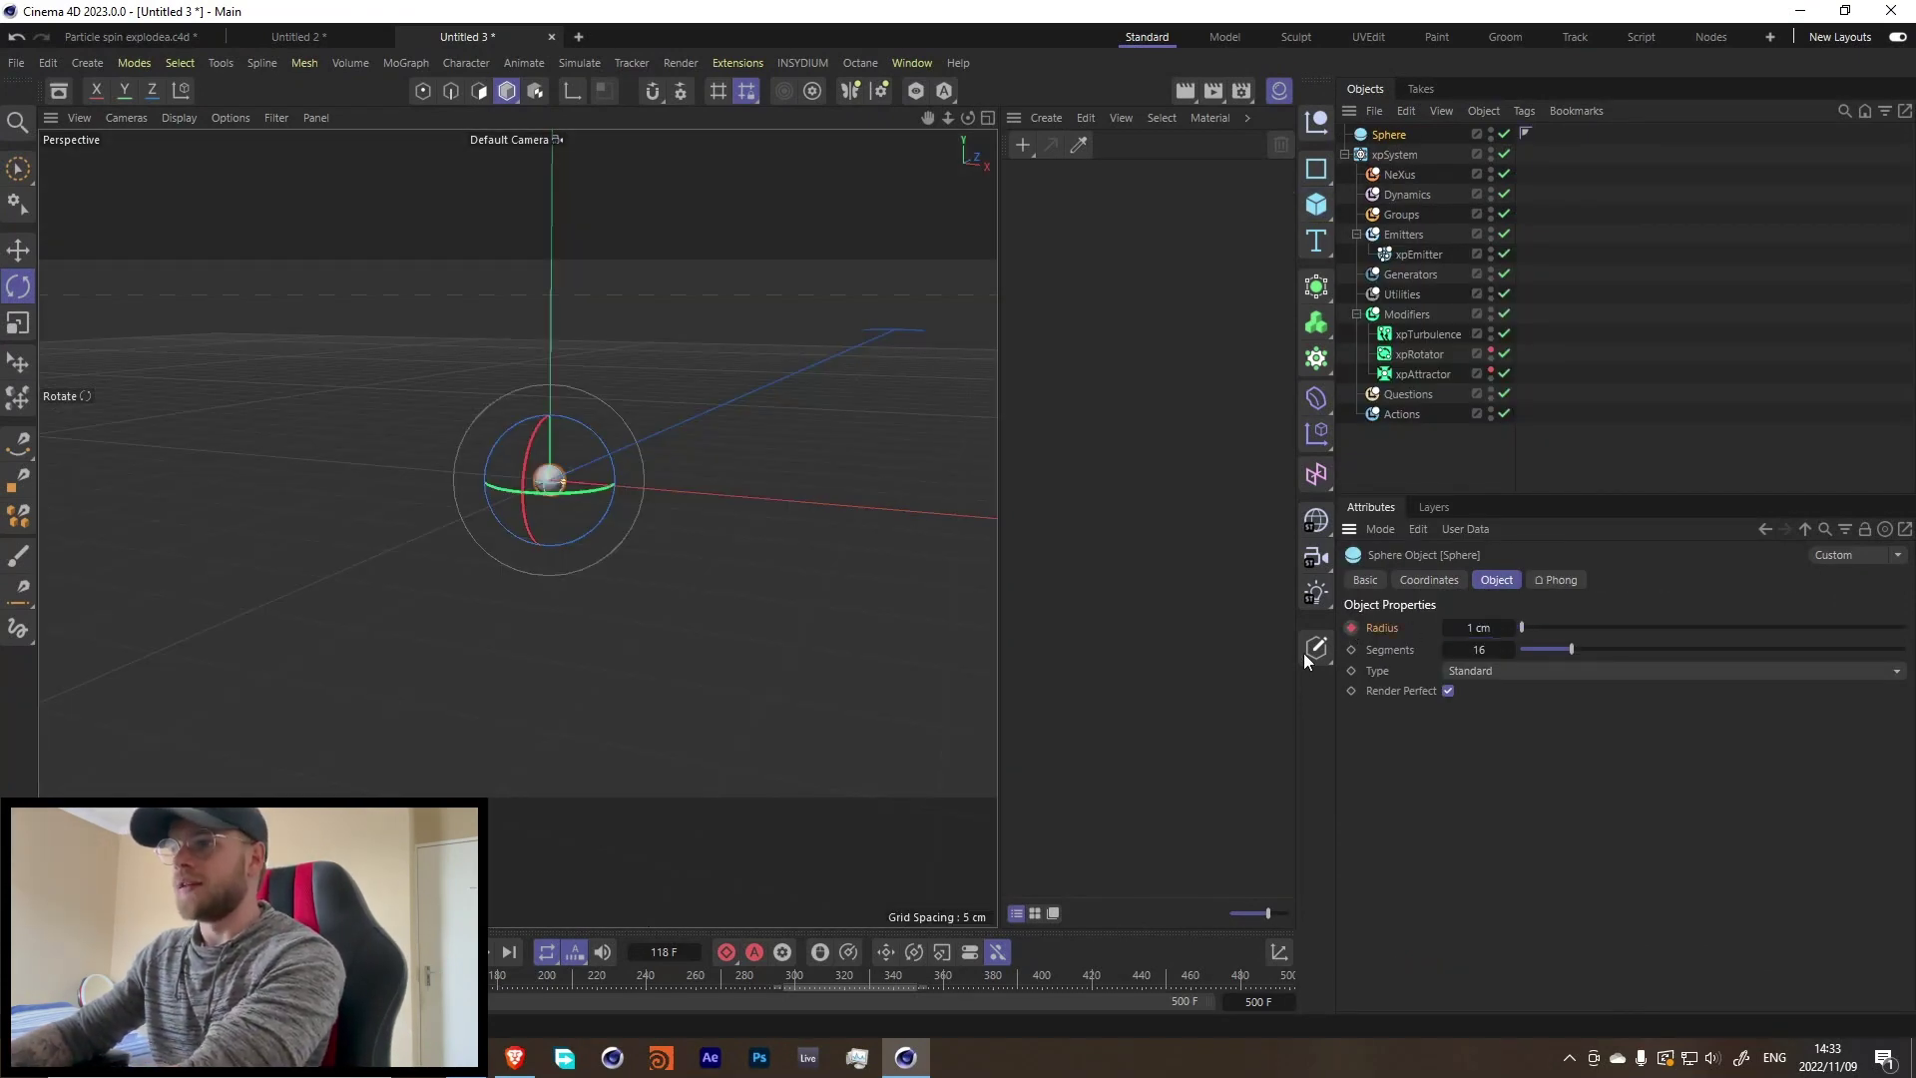
Step: Keyframe the Sphere's Radius at 12 cm on frame 181 and play on to check it among the swirling particles
drag(345, 975, 502, 993)
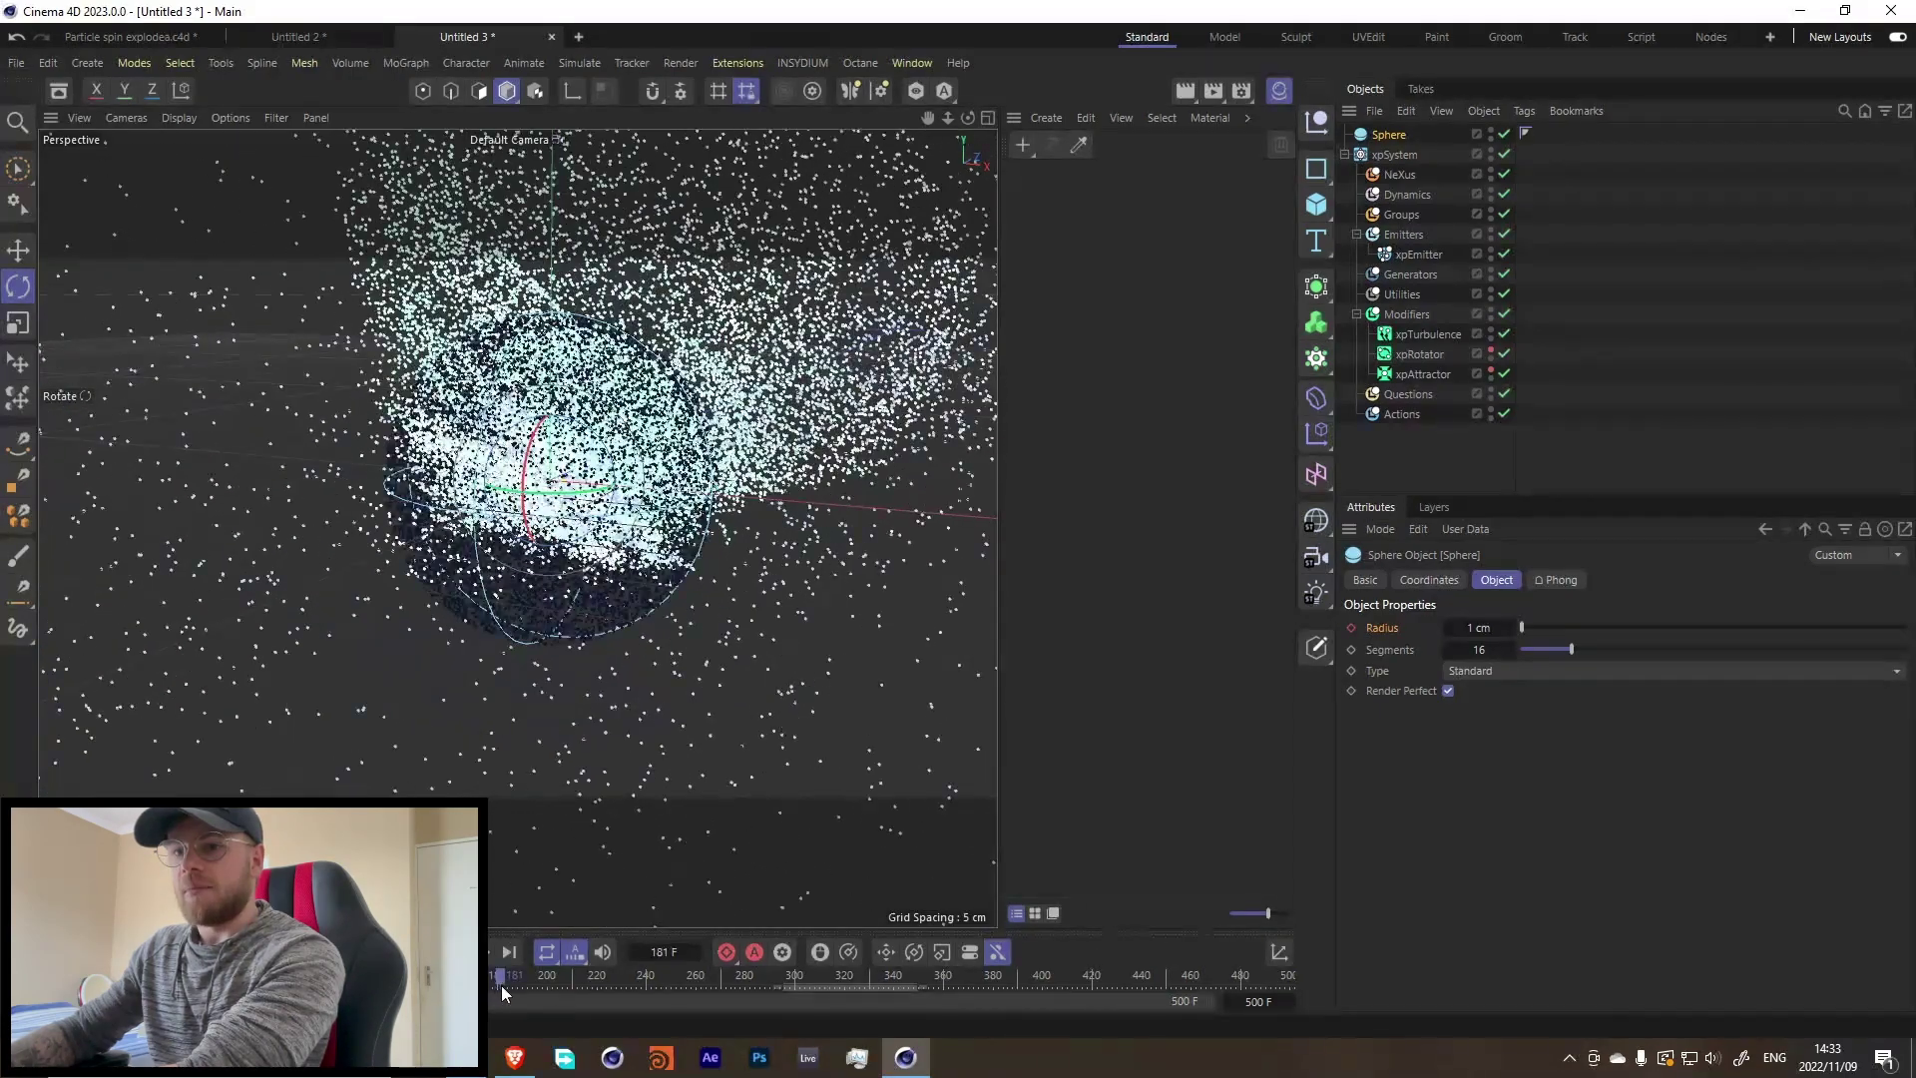
text(2)
key(Return)
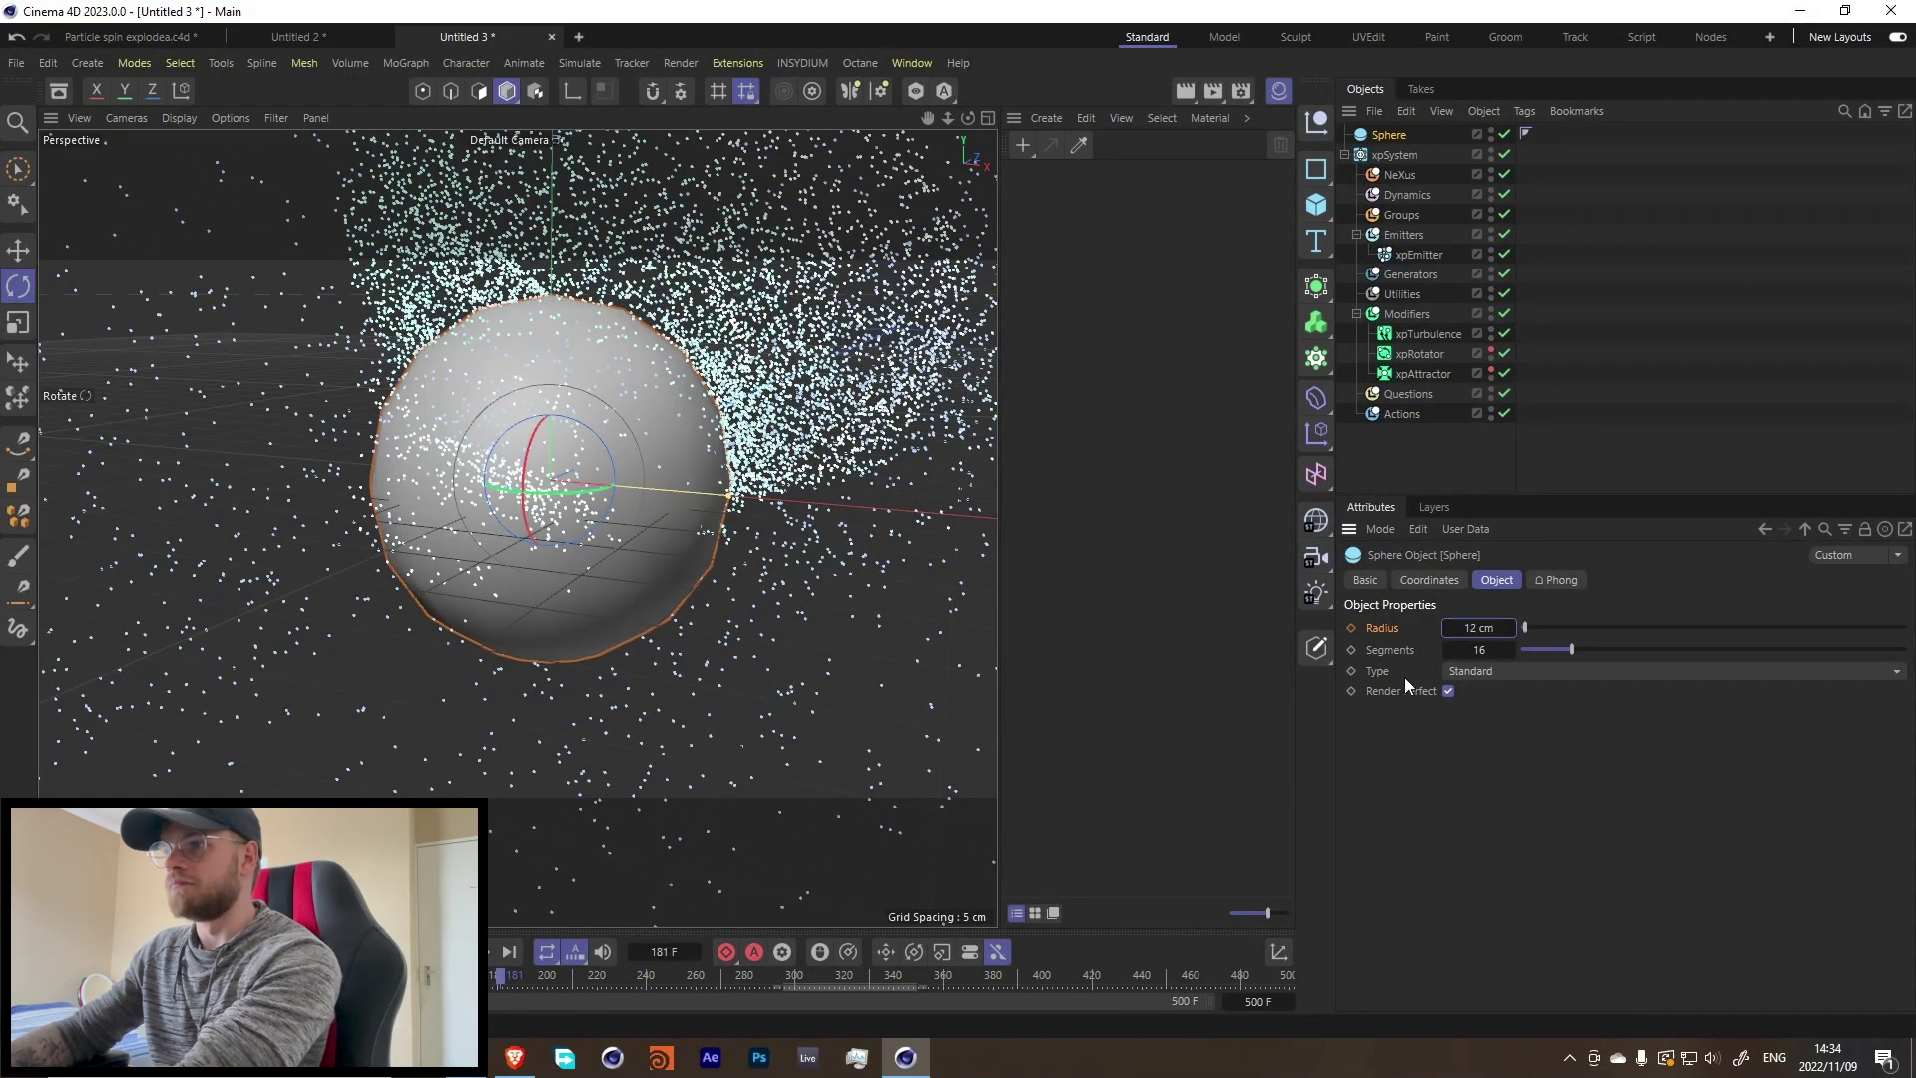
drag(729, 493, 595, 467)
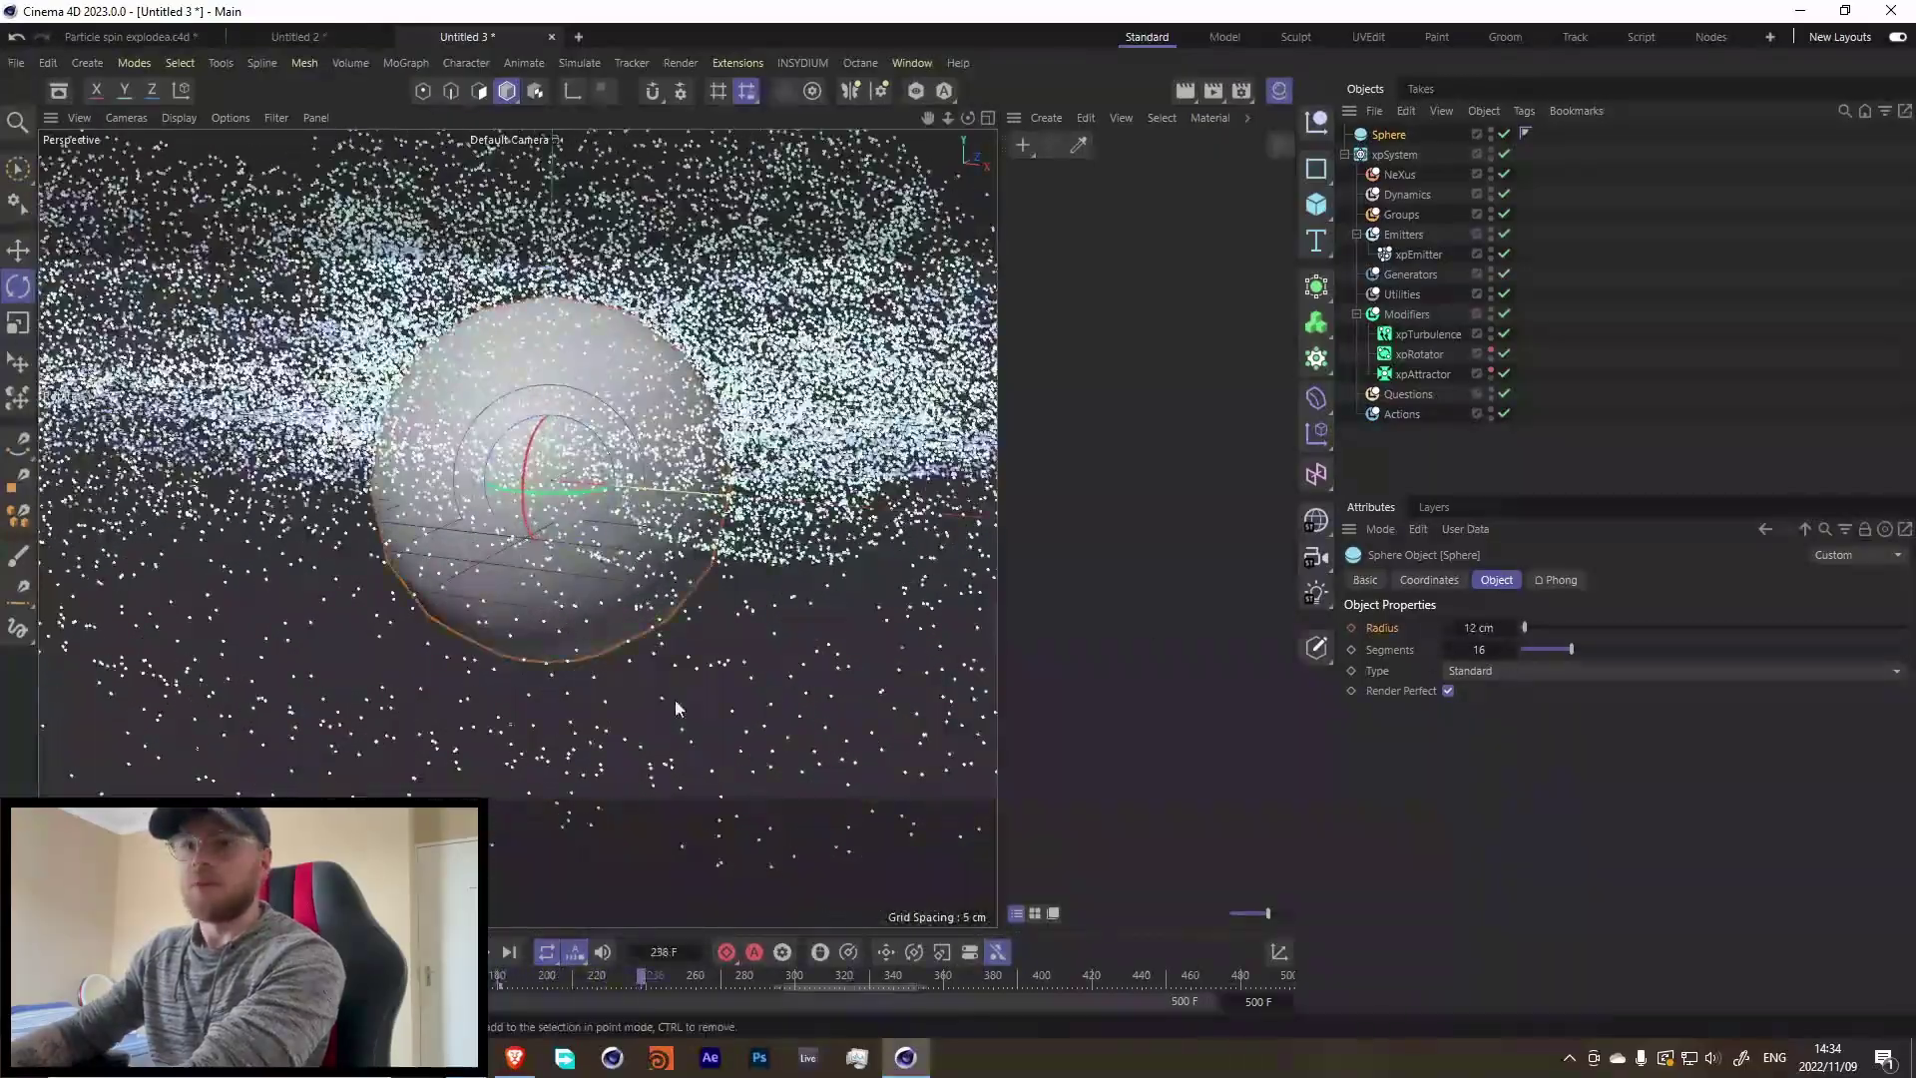
alt+drag(603, 469, 501, 603)
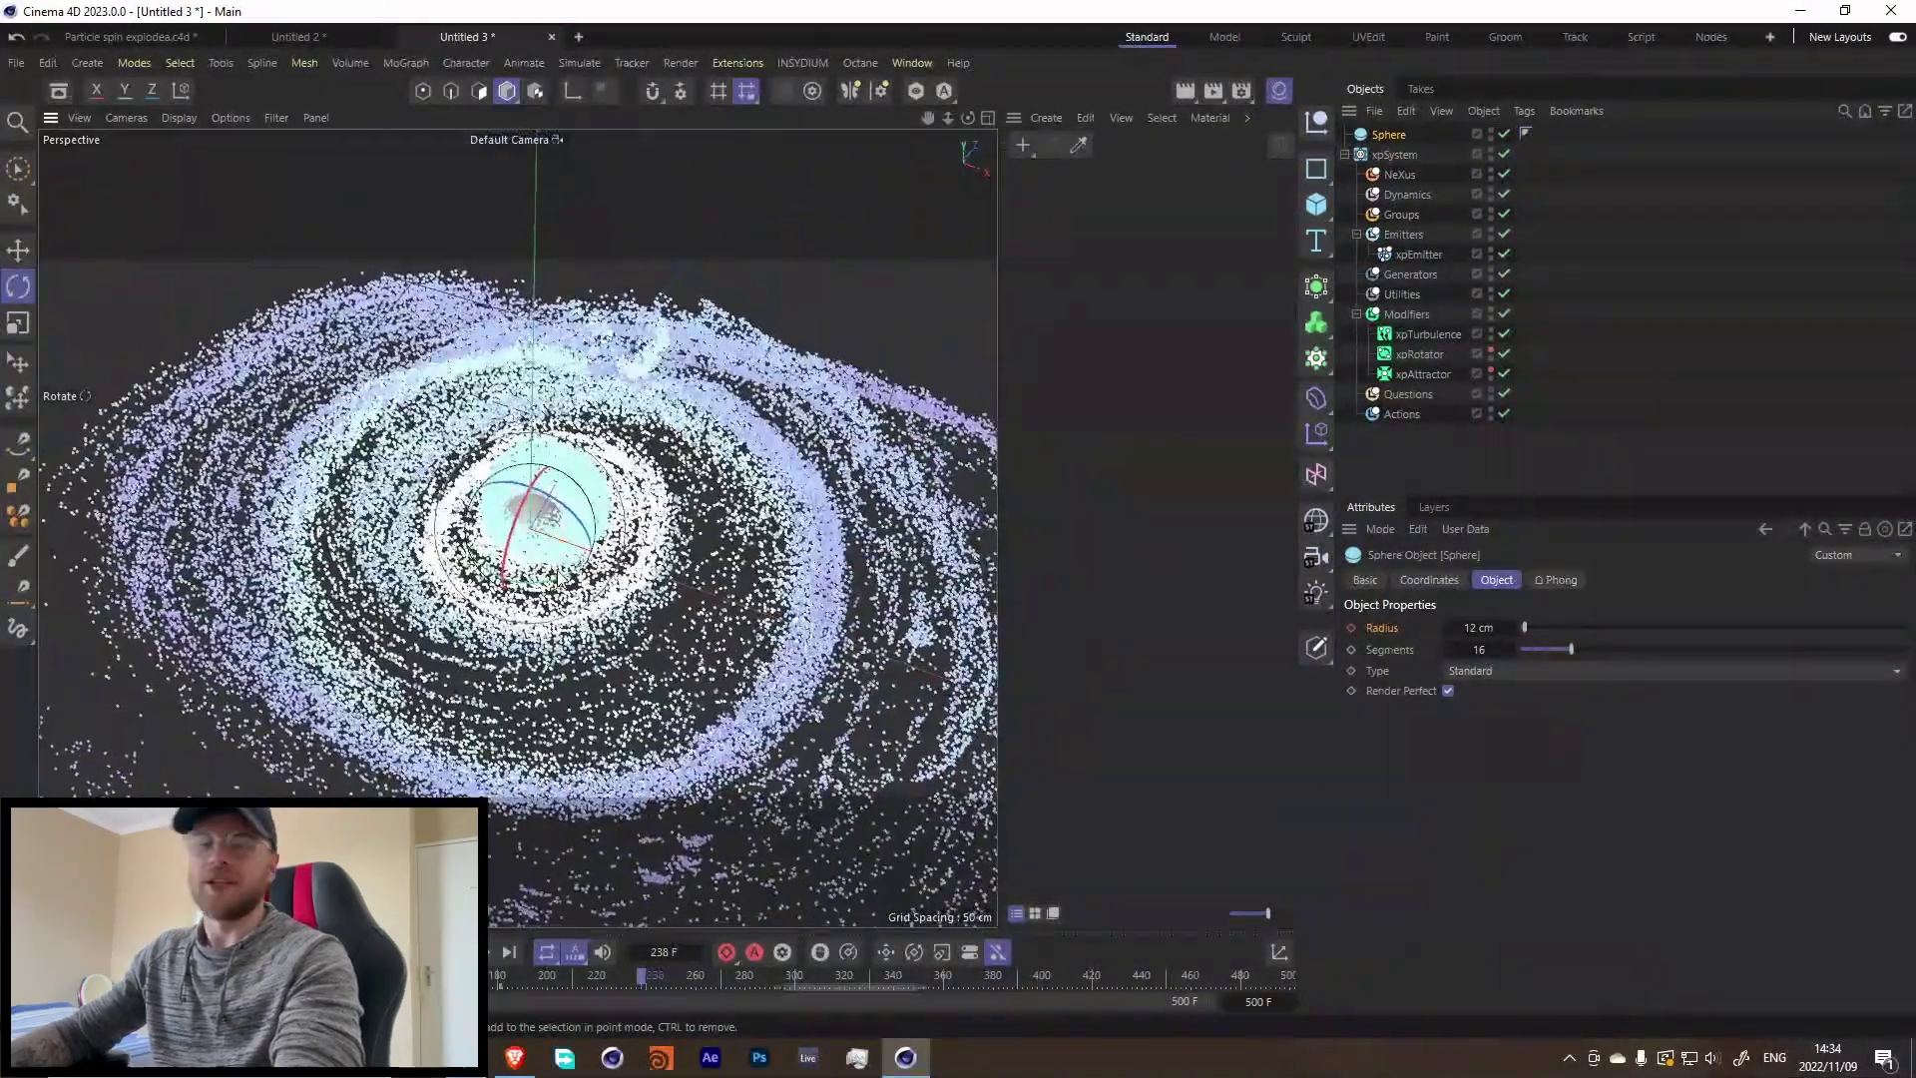
Step: Collapse the xpSystem hierarchy, hide the material list and add a Null object to the scene
click(1344, 155)
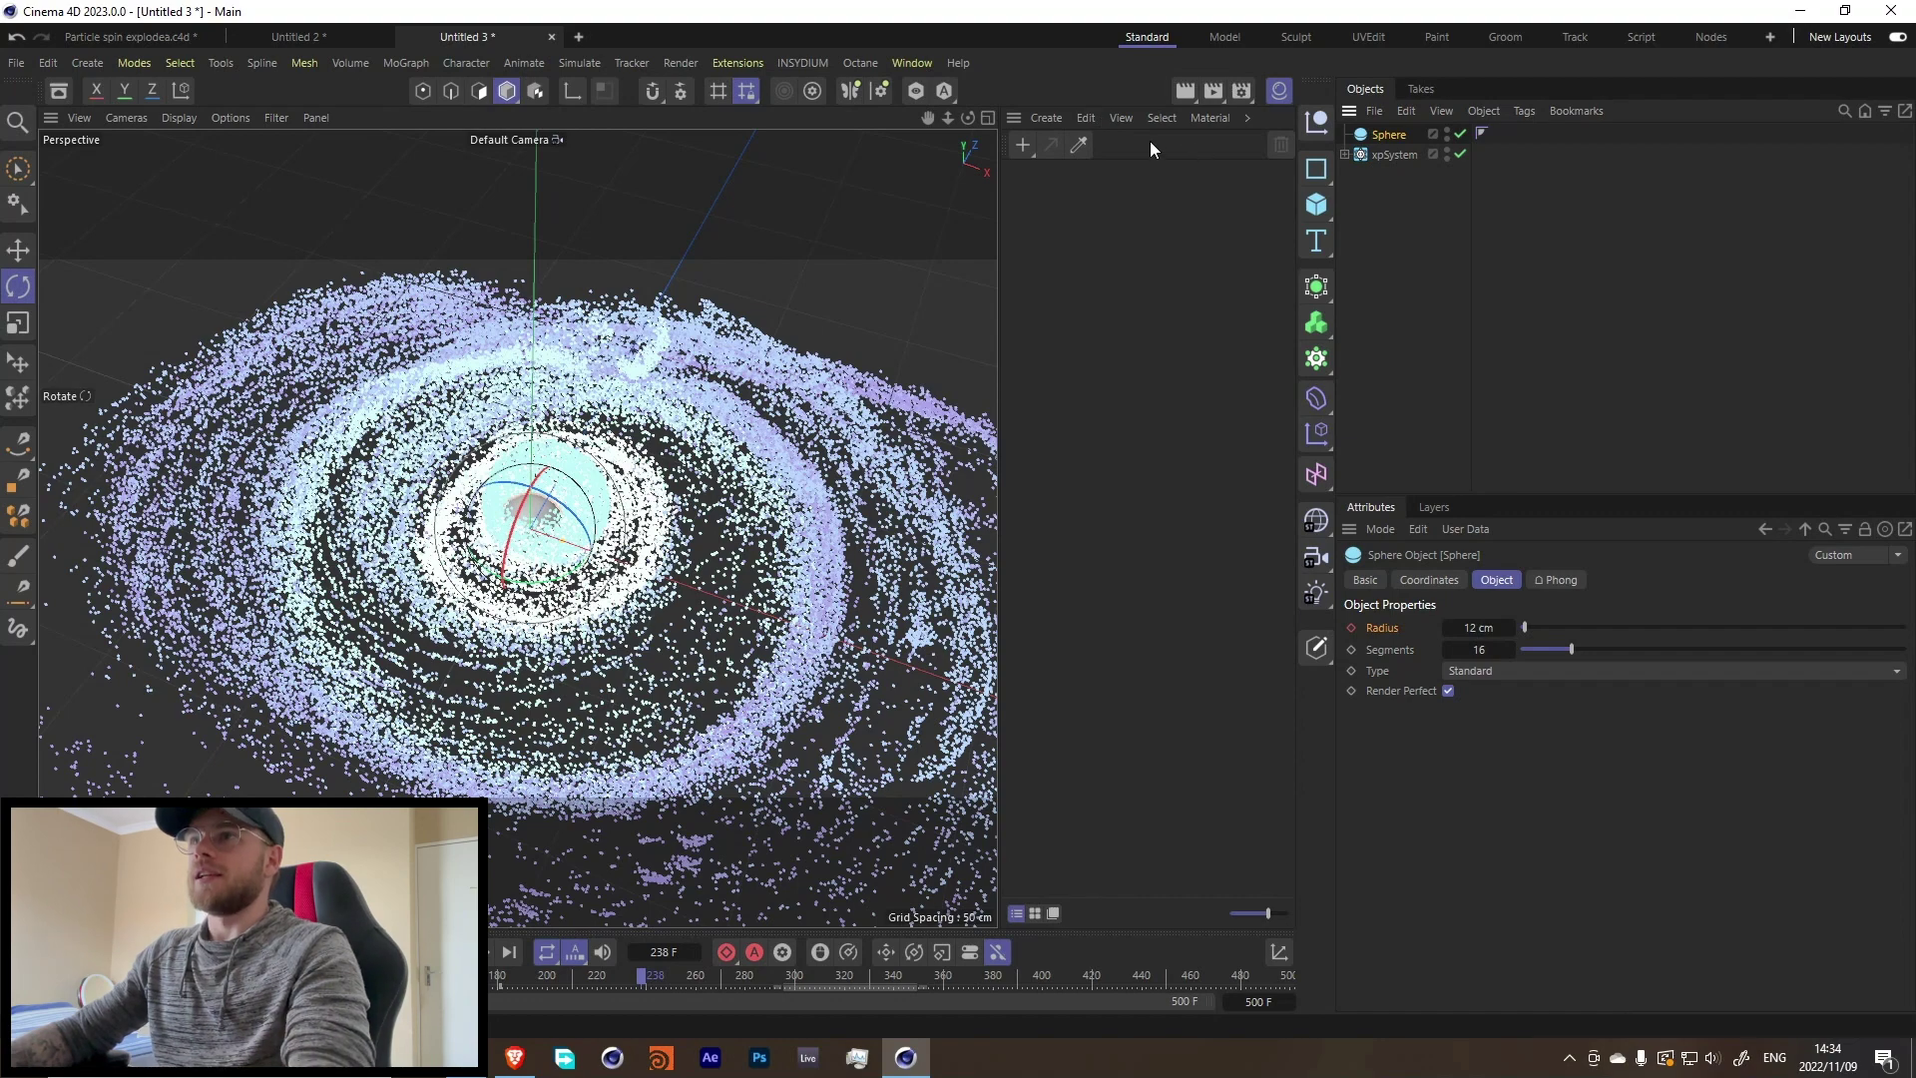
click(1279, 91)
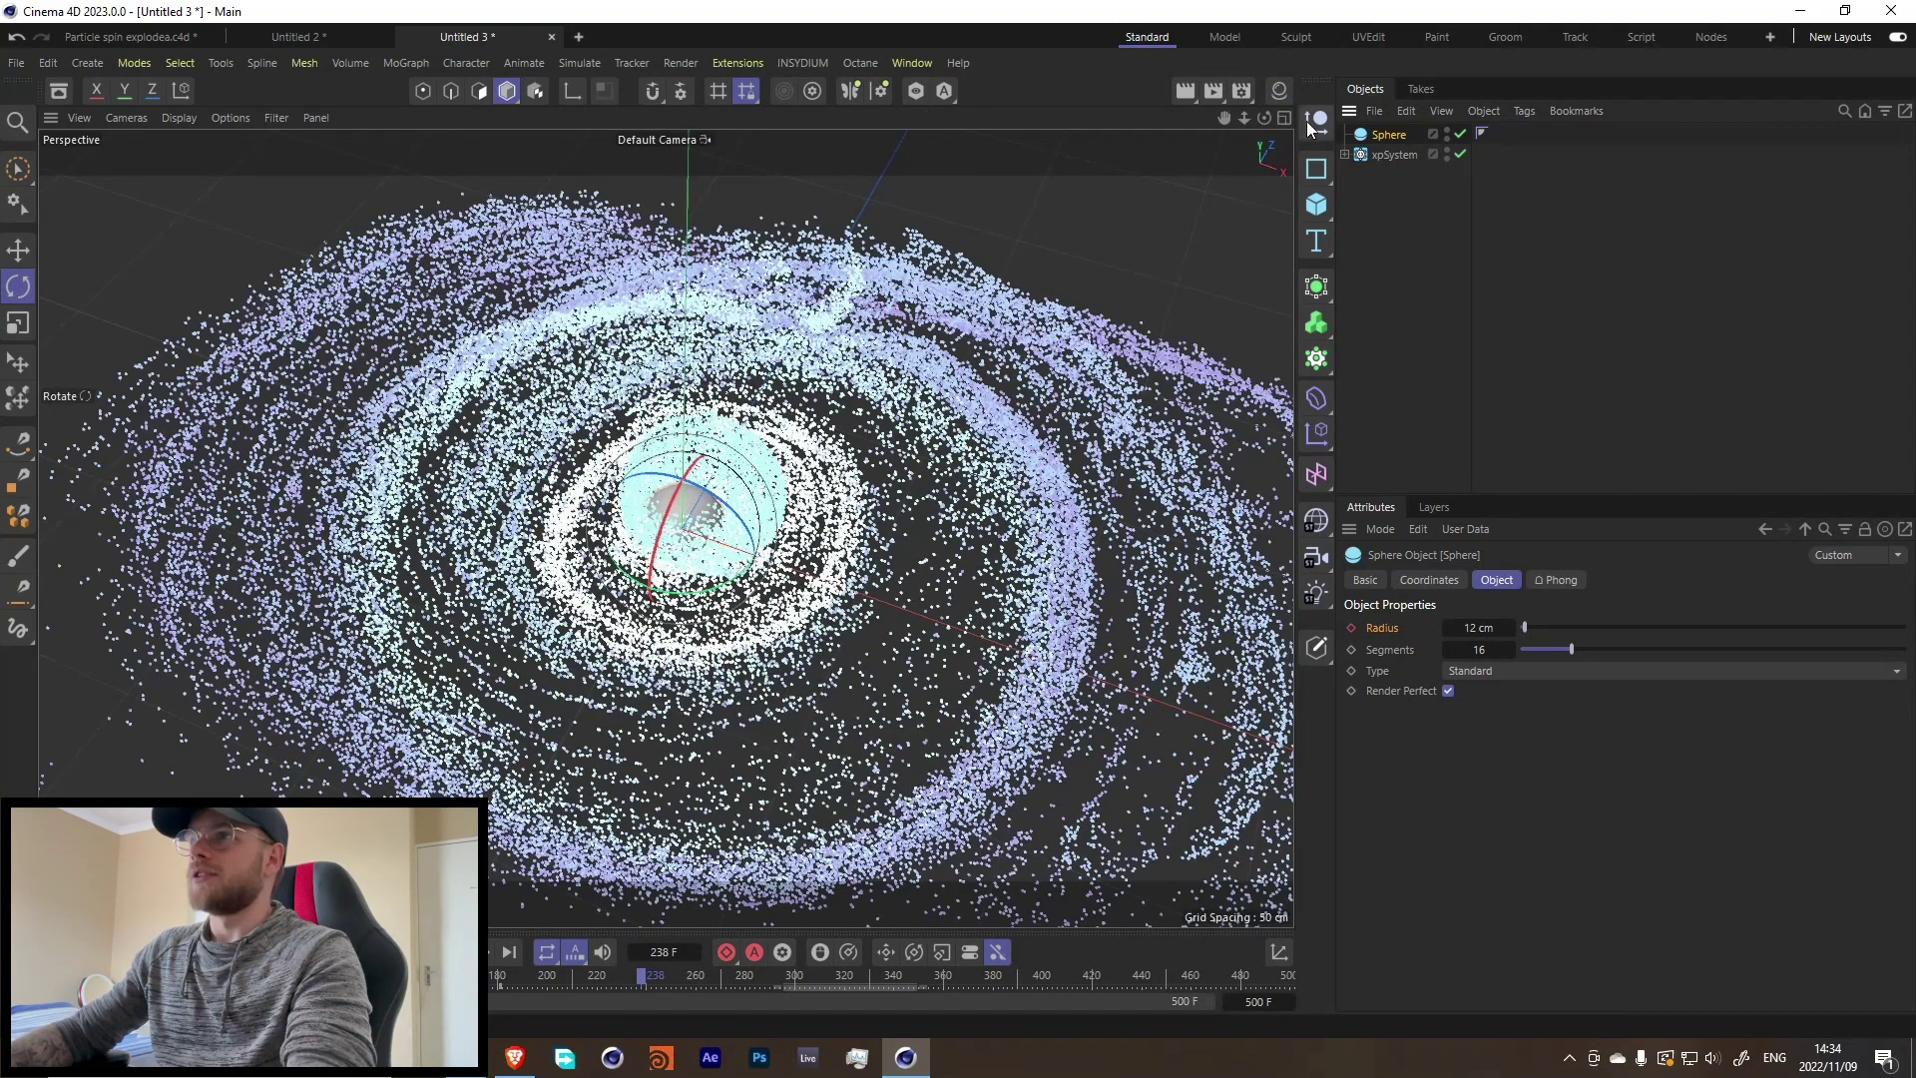
click(1317, 122)
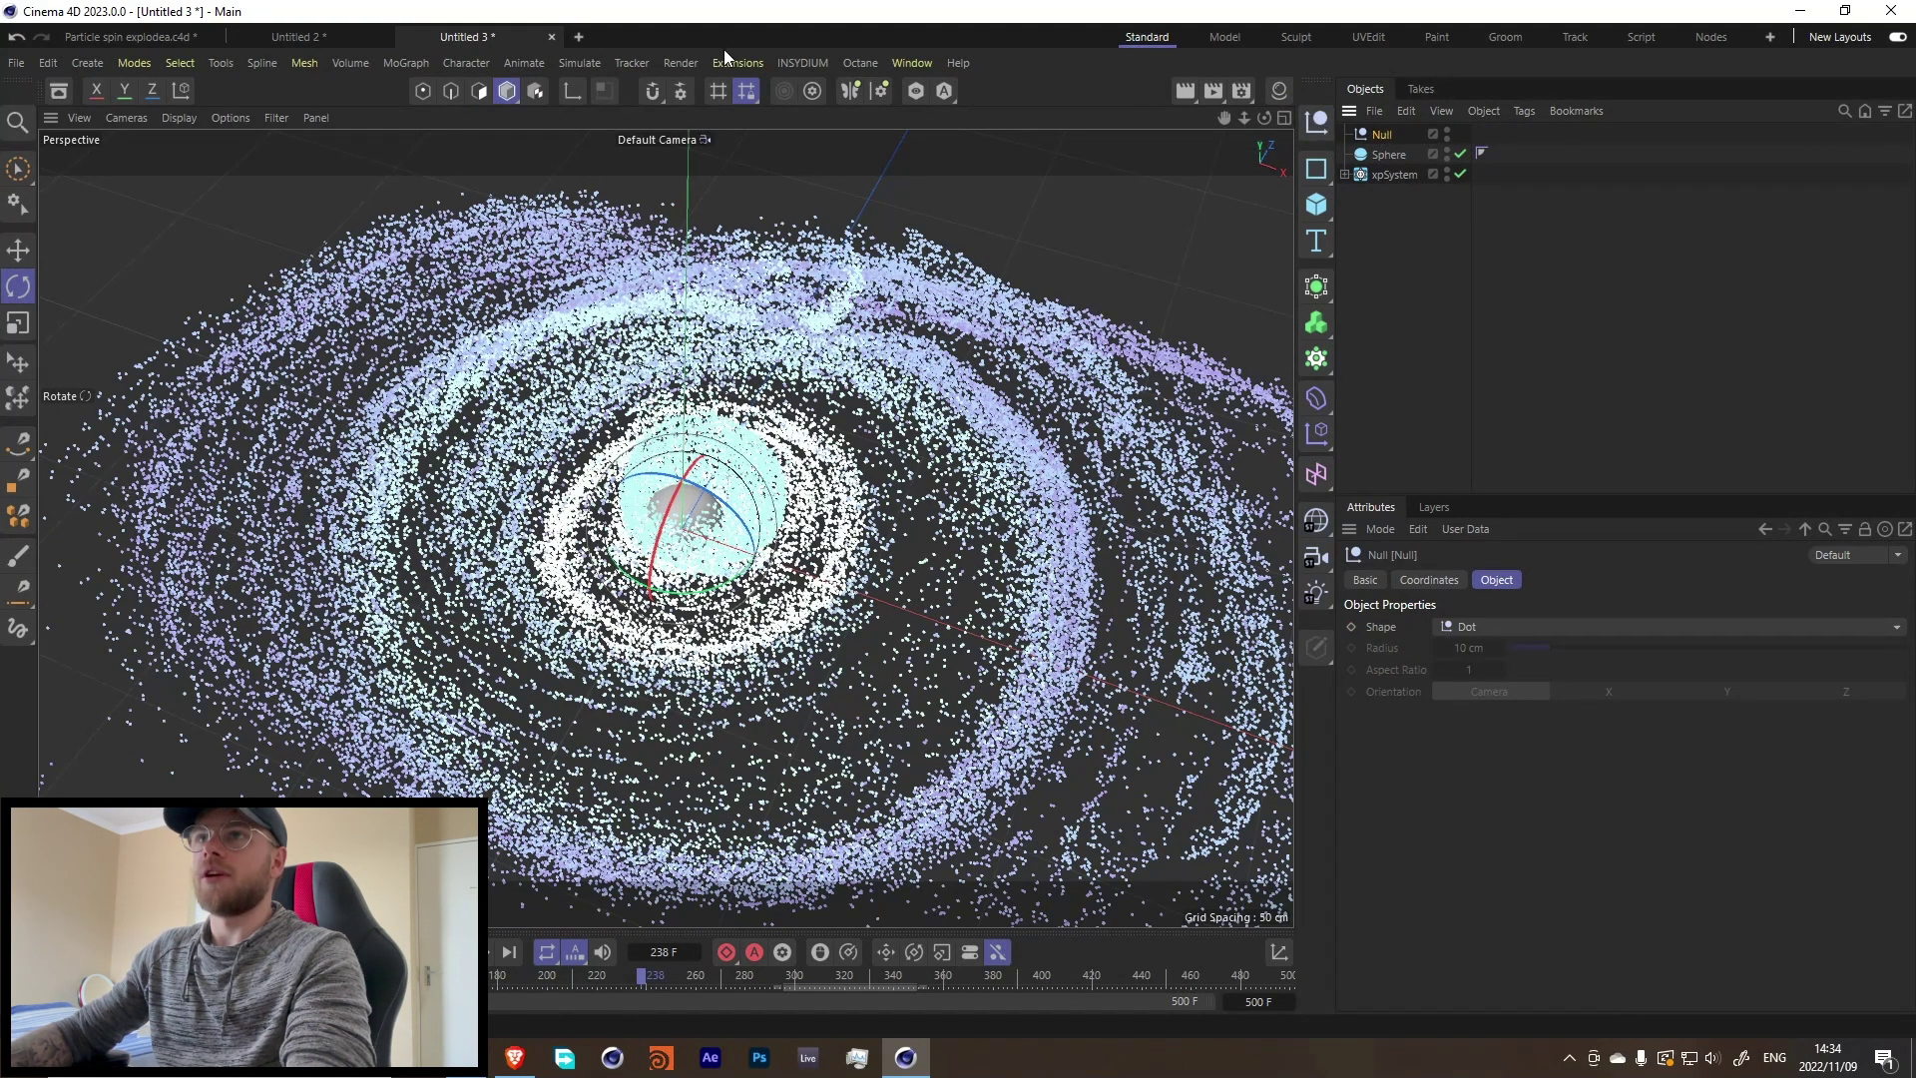
Step: Open the Octane Live Viewer, dock it beside the viewport and add an OctaneCamera
click(866, 63)
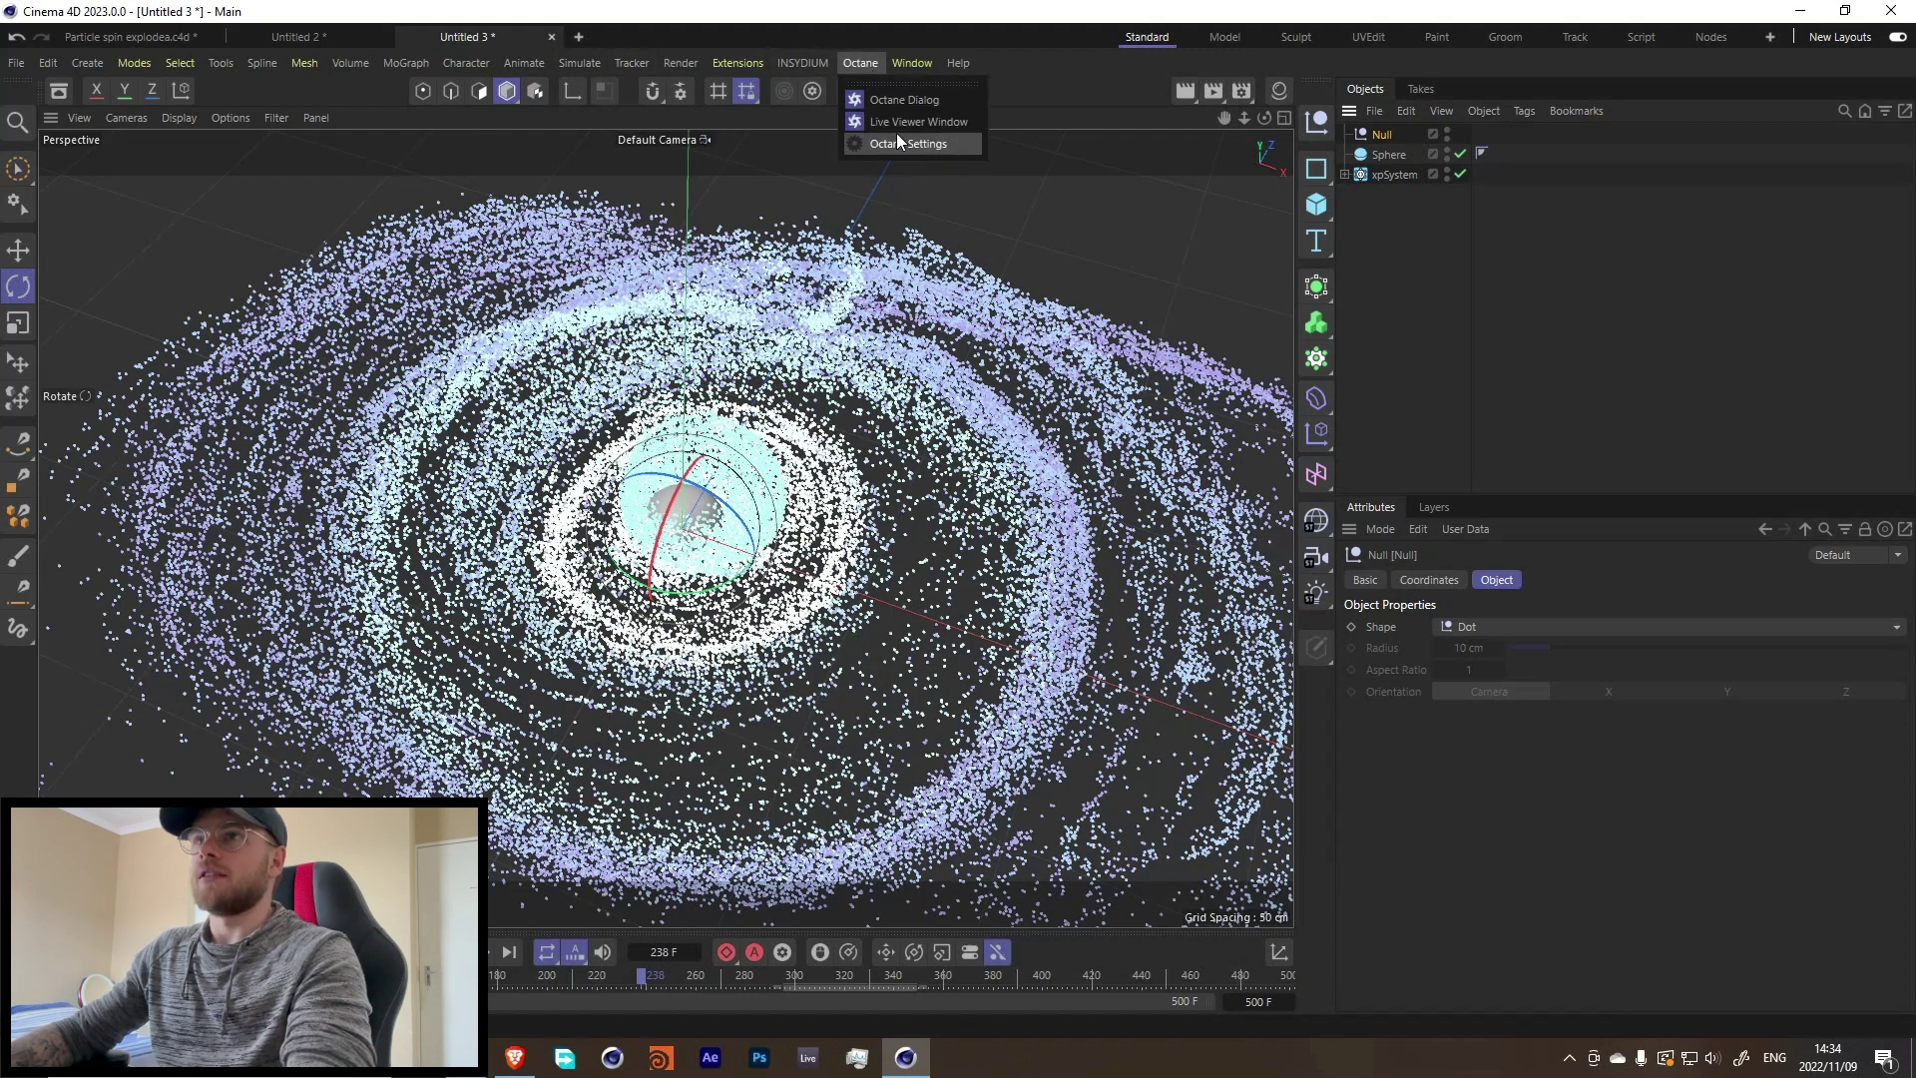
click(900, 124)
drag(420, 368, 45, 379)
click(160, 136)
click(222, 165)
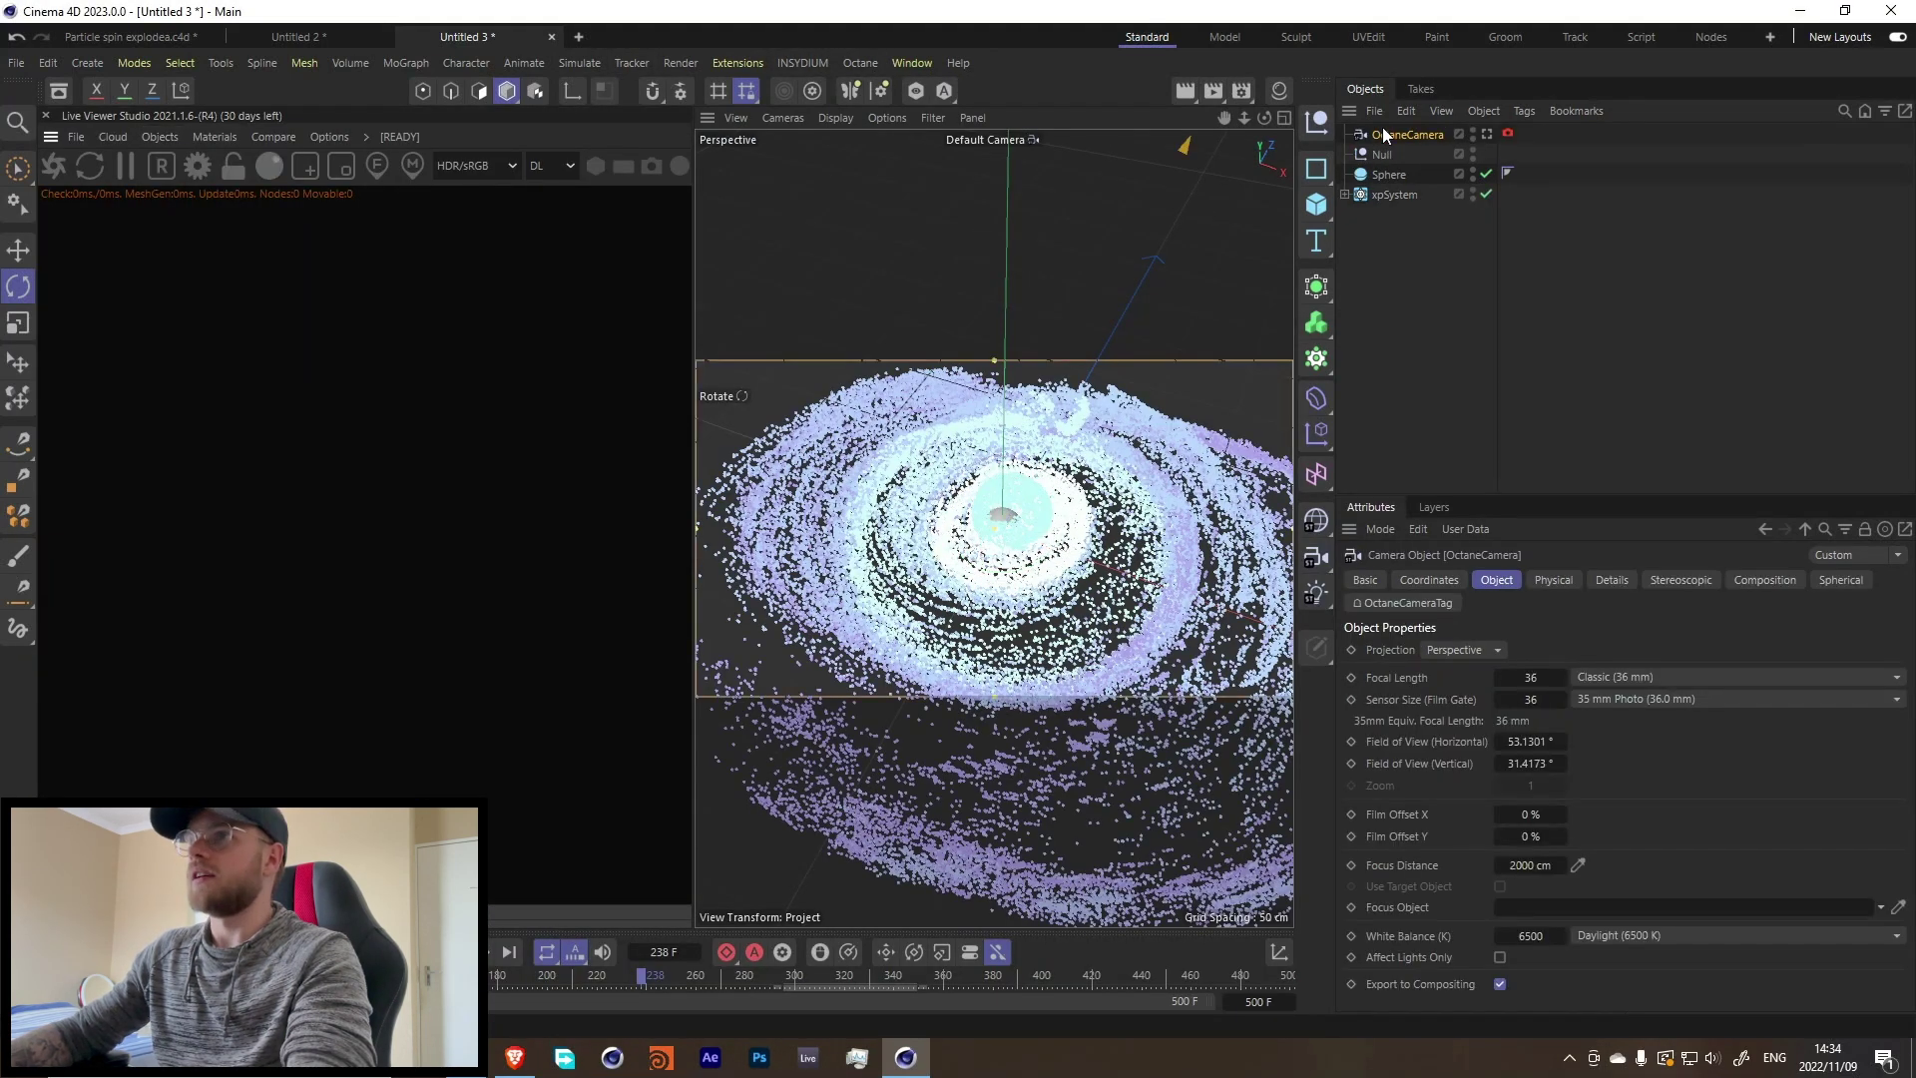
Step: Look through the OctaneCamera, set its Focal Length to Normal Lens (50 mm) and frame the particle disc around the centre
click(1487, 133)
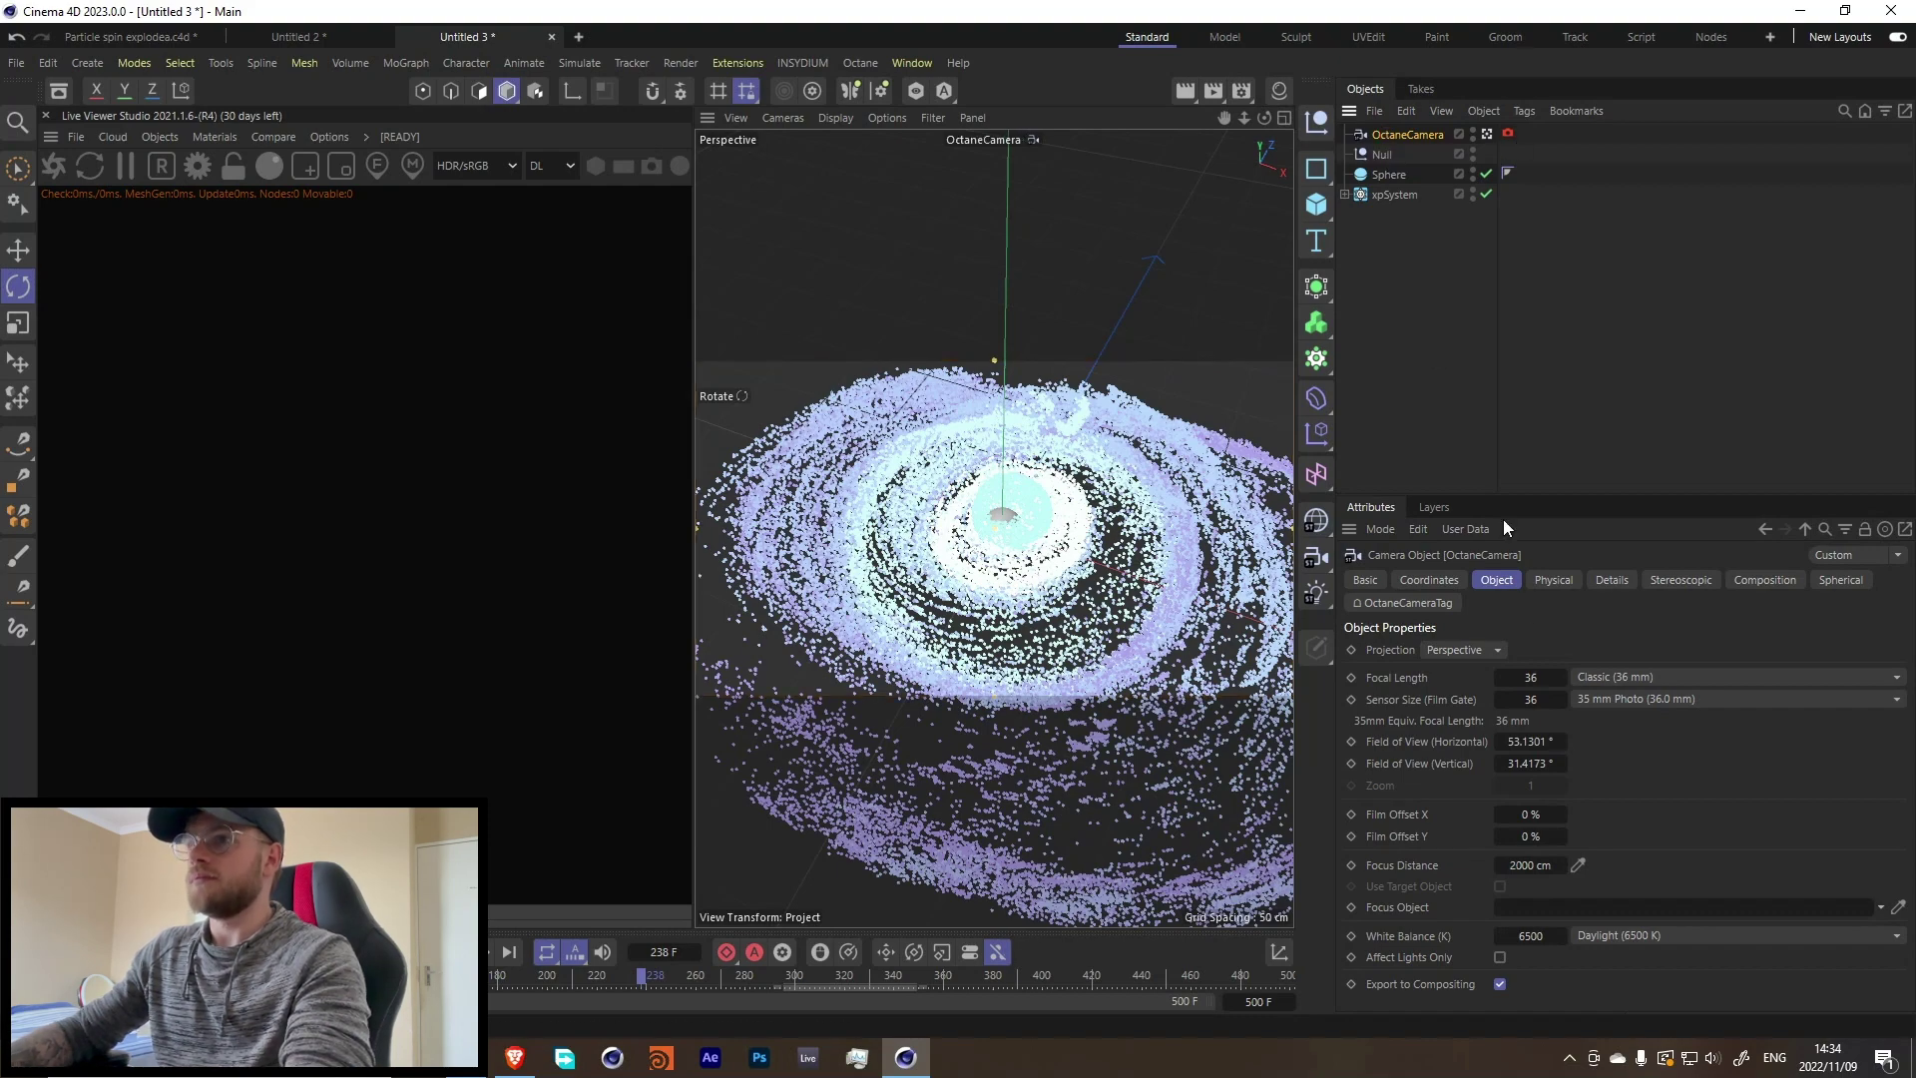
click(1626, 676)
click(1639, 814)
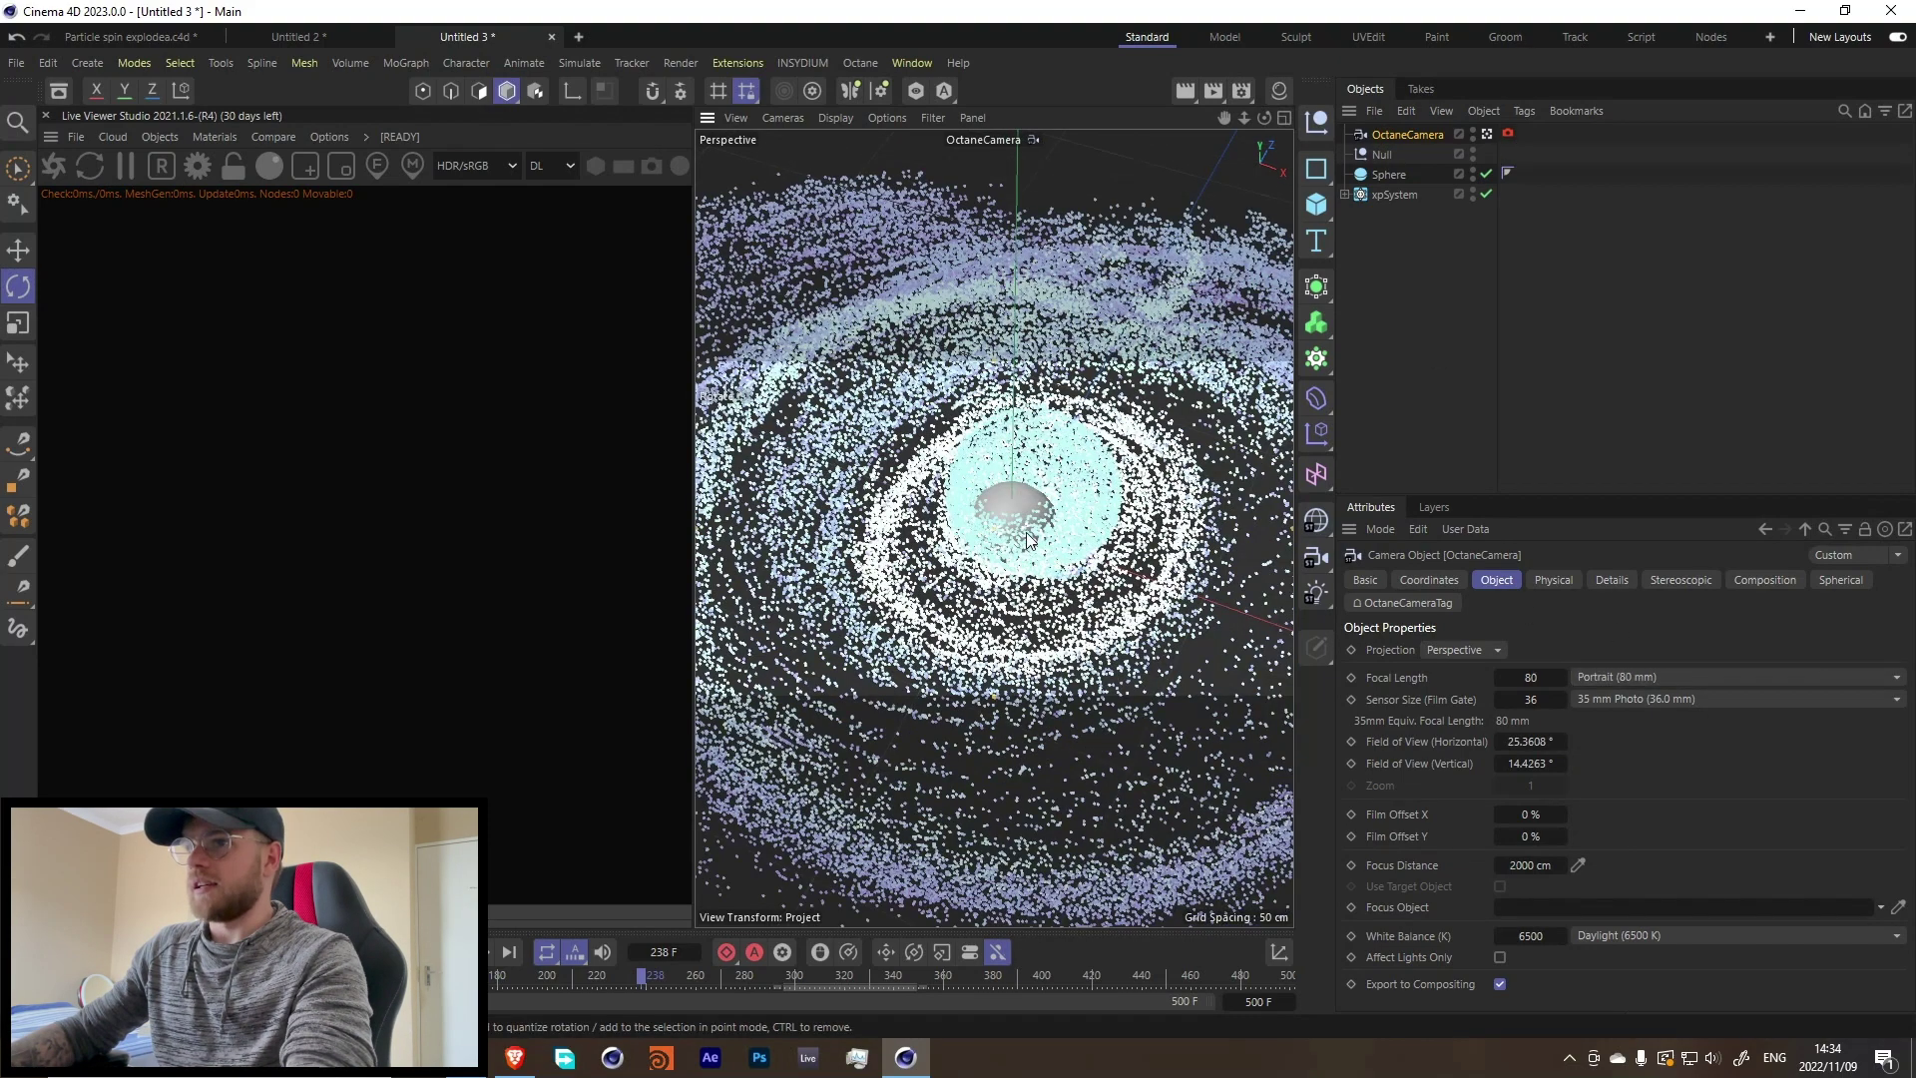
click(1626, 677)
click(1643, 785)
alt+drag(898, 559, 1003, 498)
Step: Make the OctaneCamera a child of the Null and keyframe the Null's rotation at 0° on the first frame
drag(1402, 134, 1384, 155)
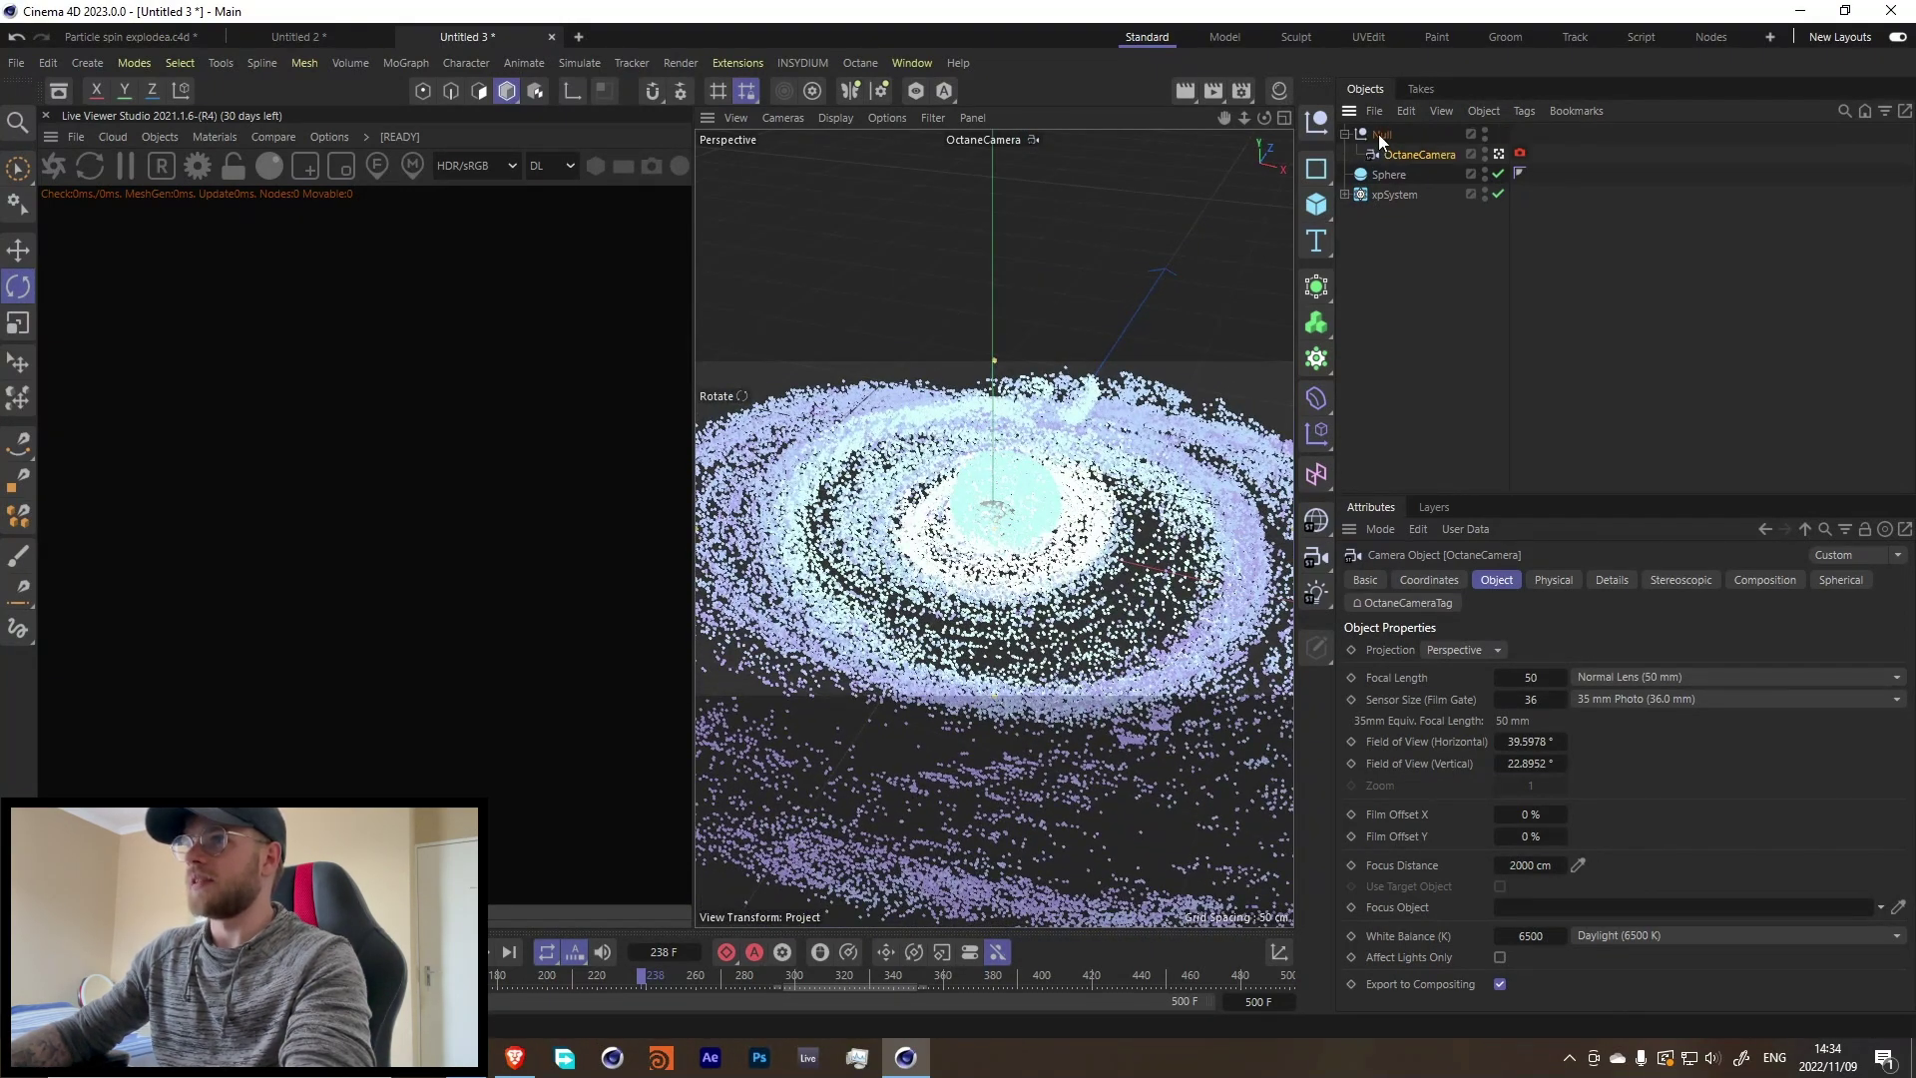
click(1380, 133)
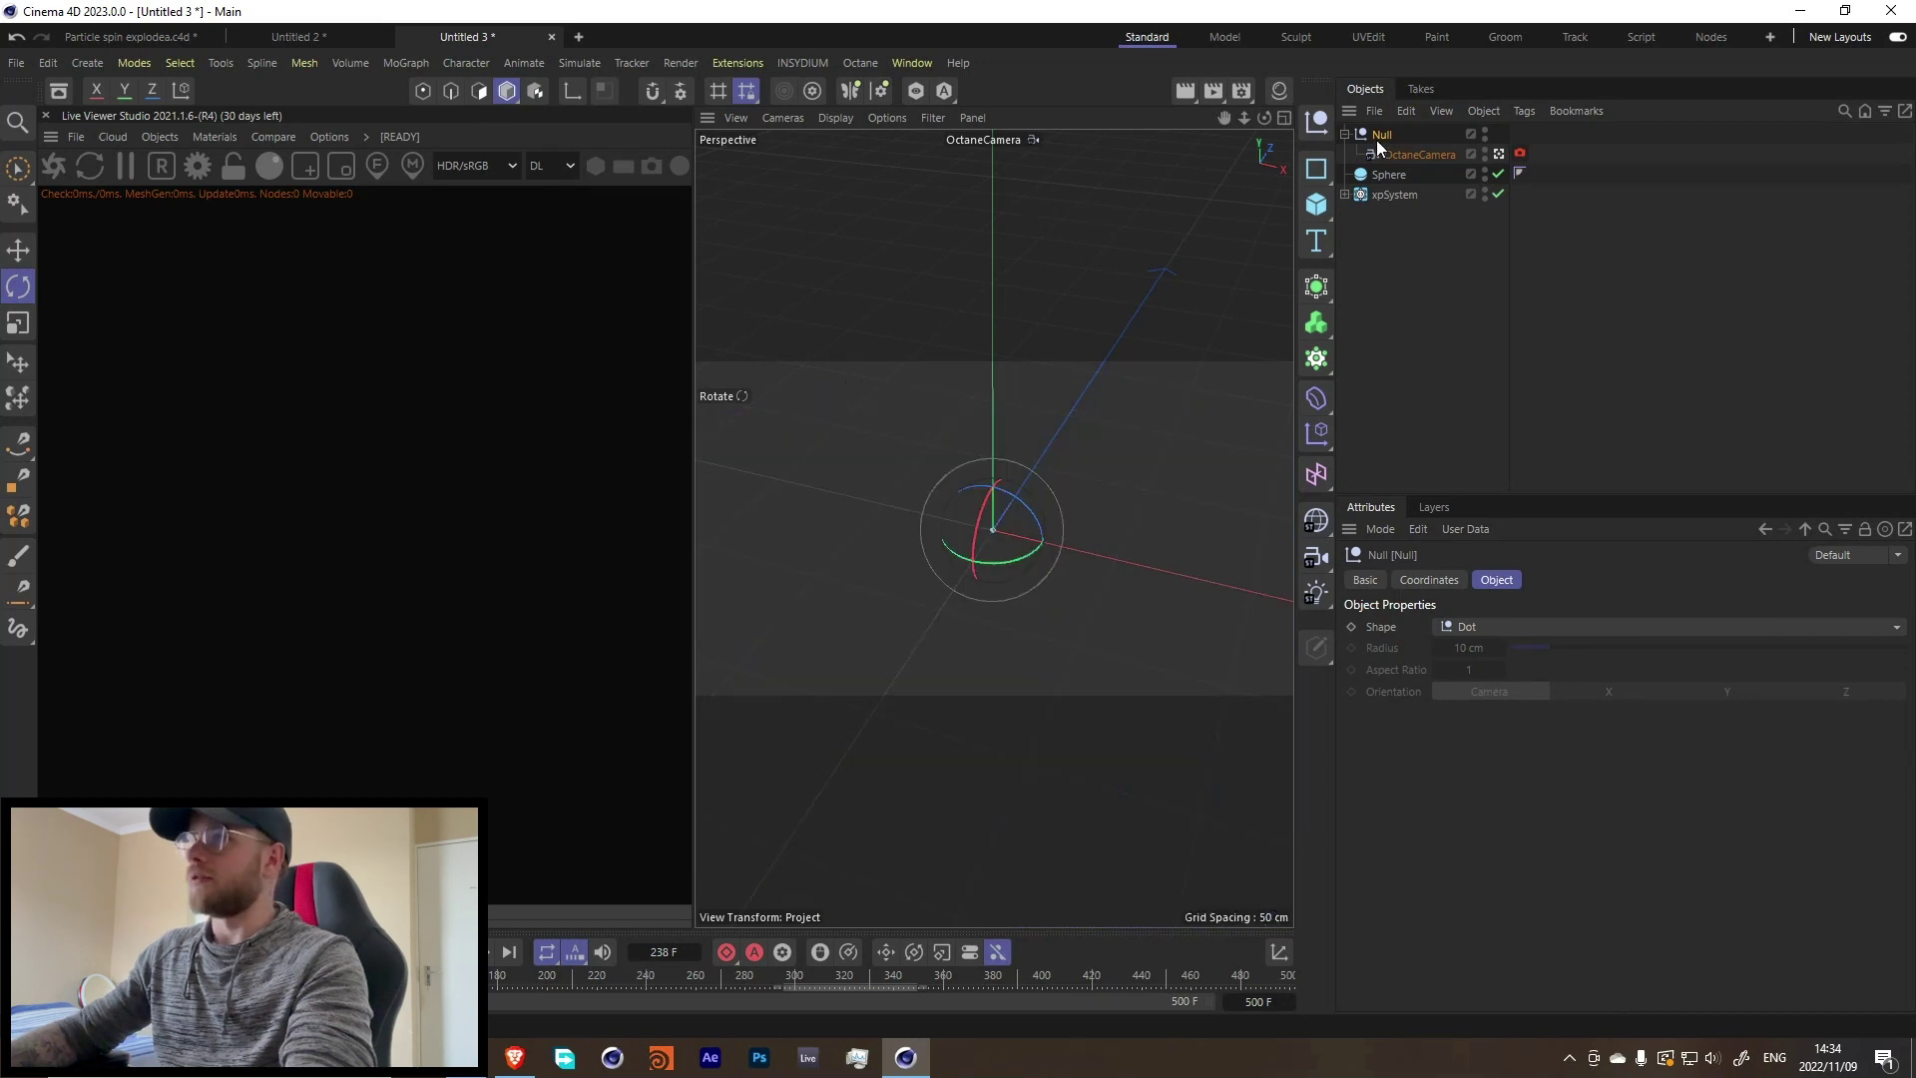
click(1429, 581)
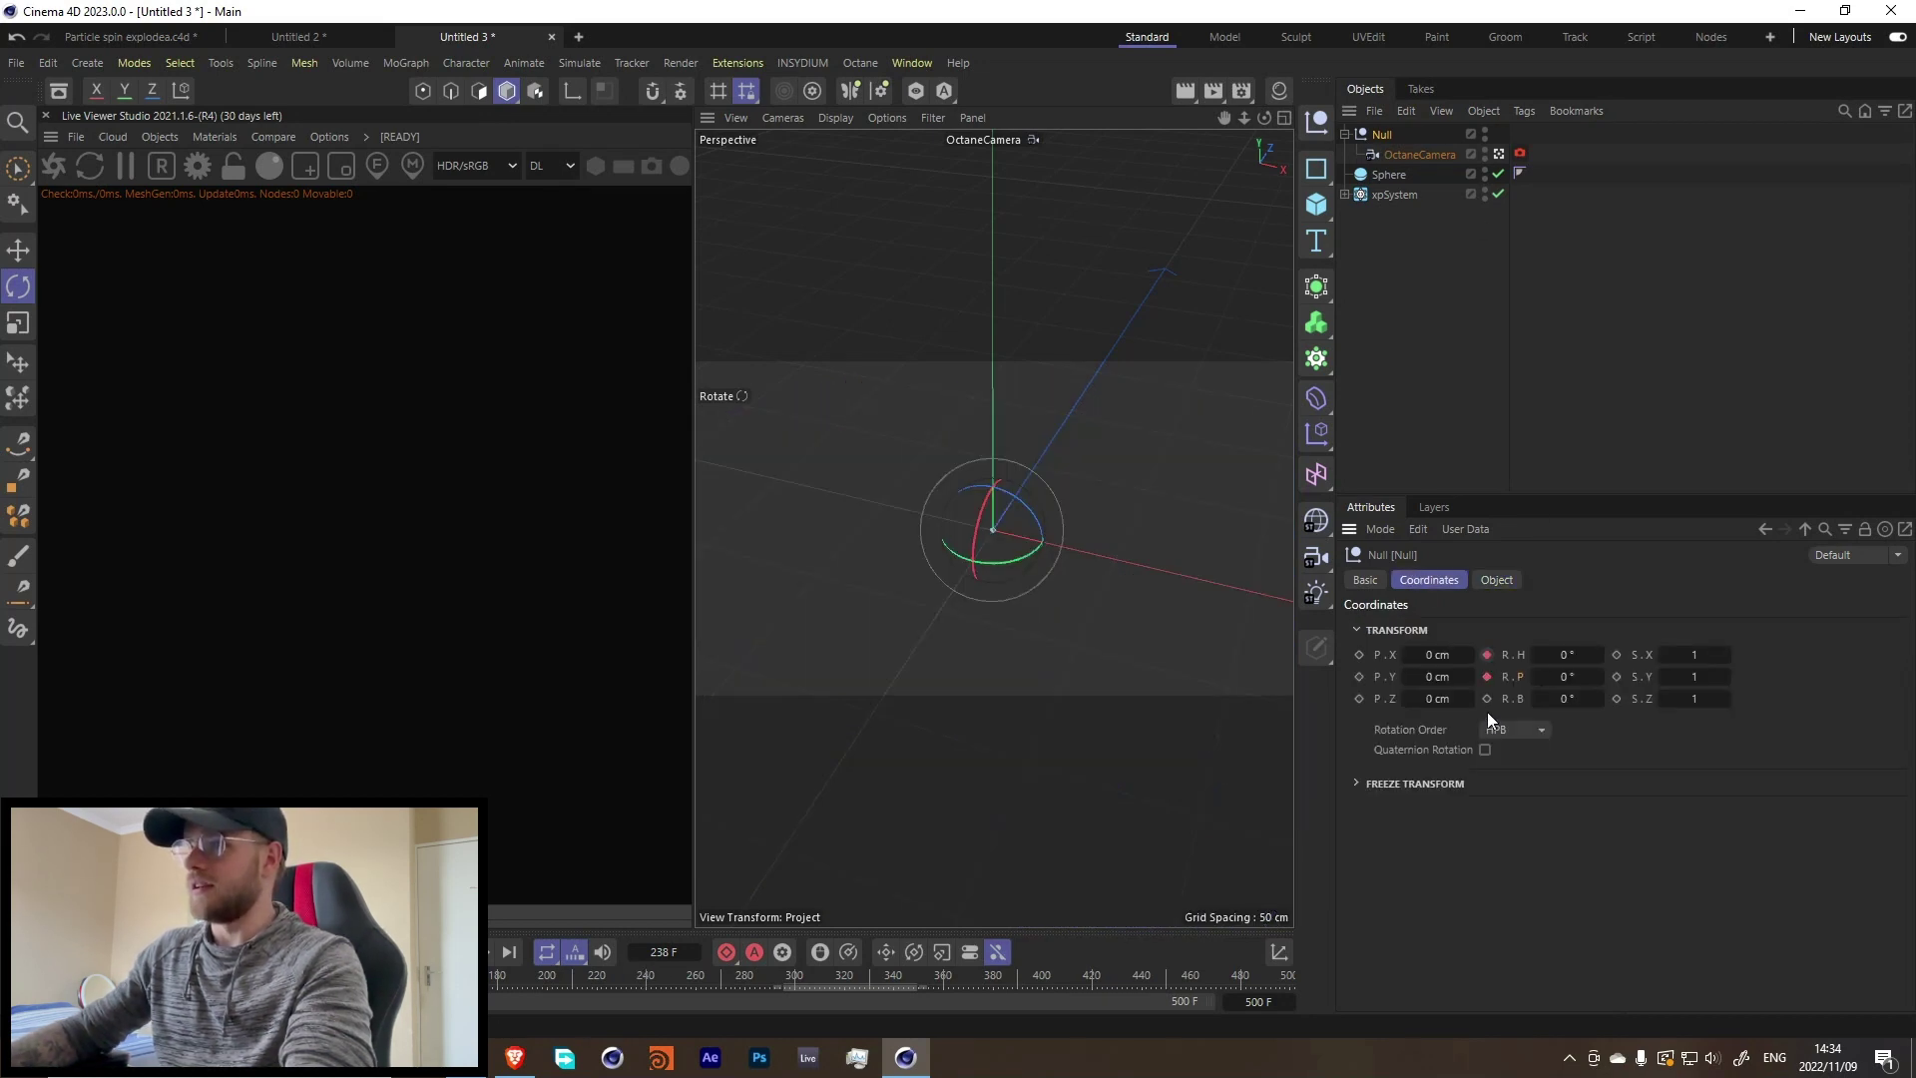
Step: Keyframe the Null's rotation on frame 500 at 360° heading, 51° pitch and 14° bank
click(1291, 975)
drag(1597, 655, 1757, 655)
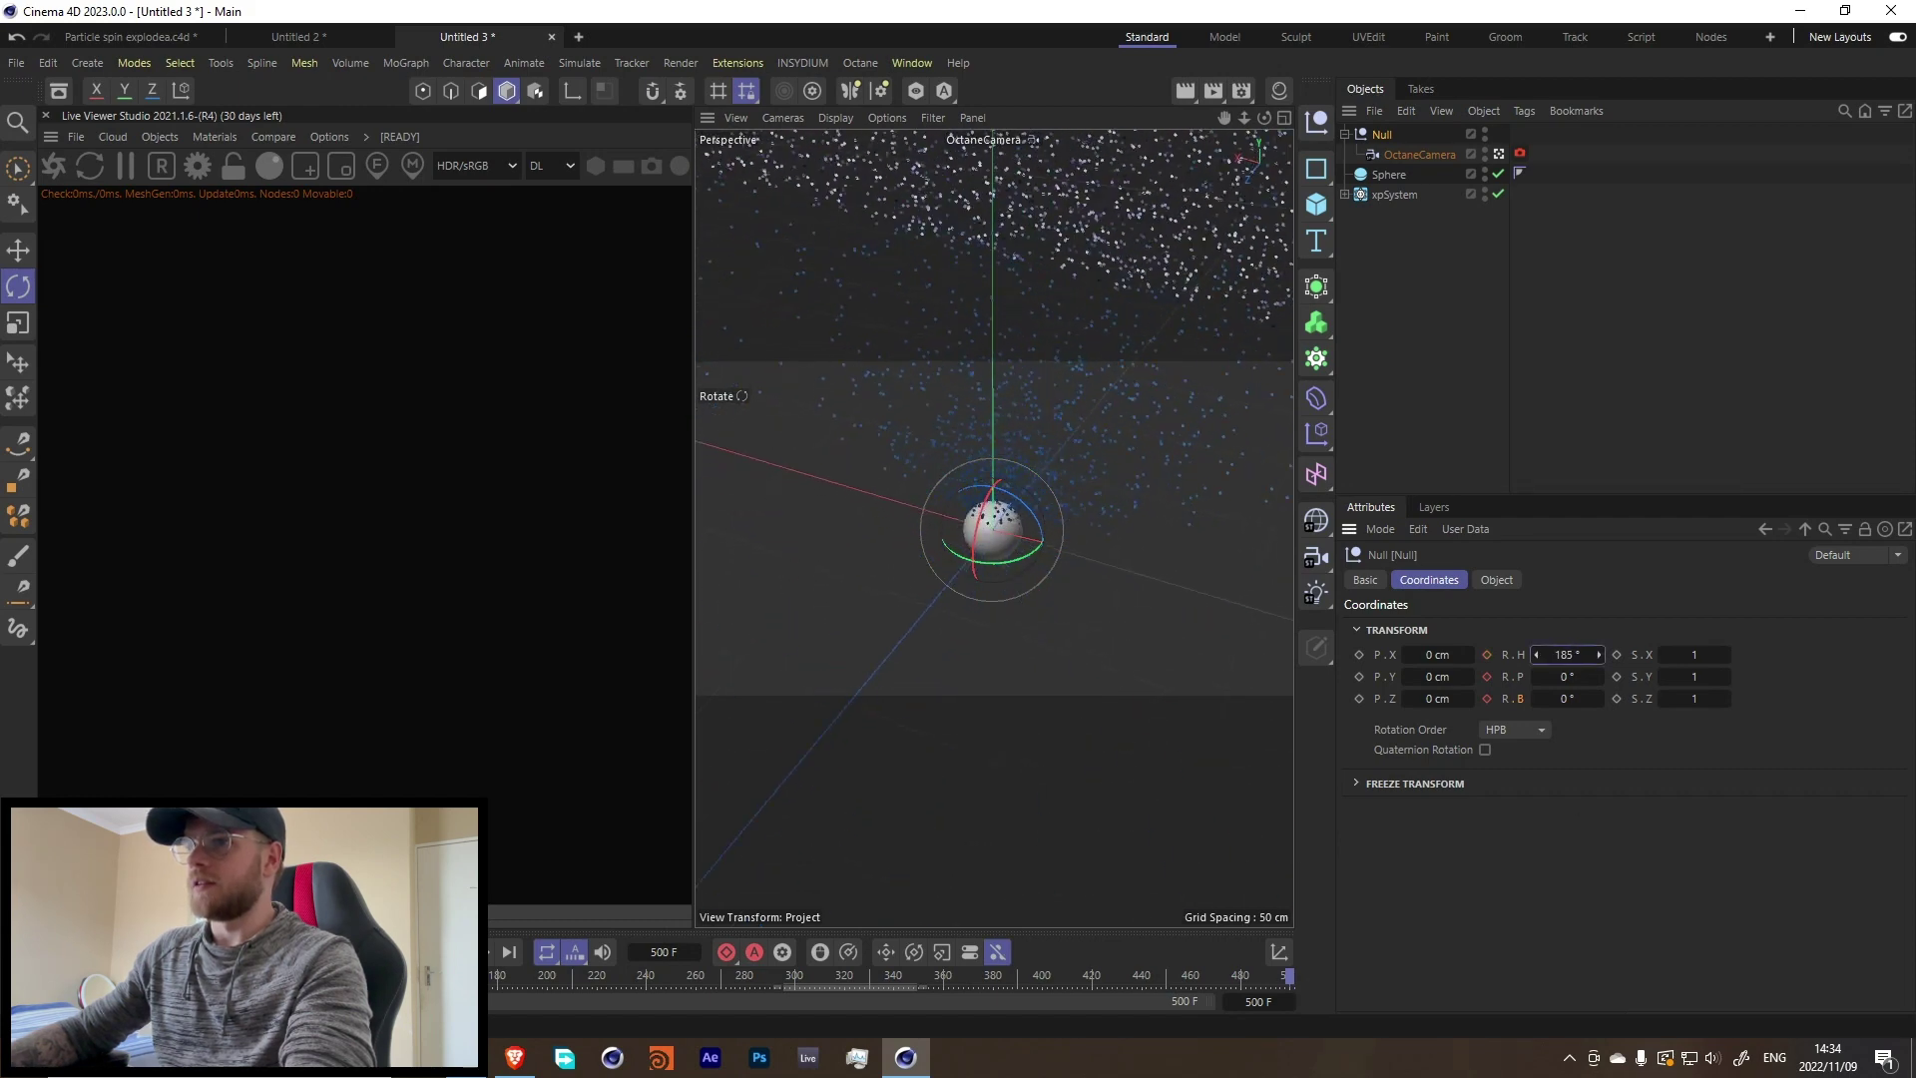
text(360)
key(Return)
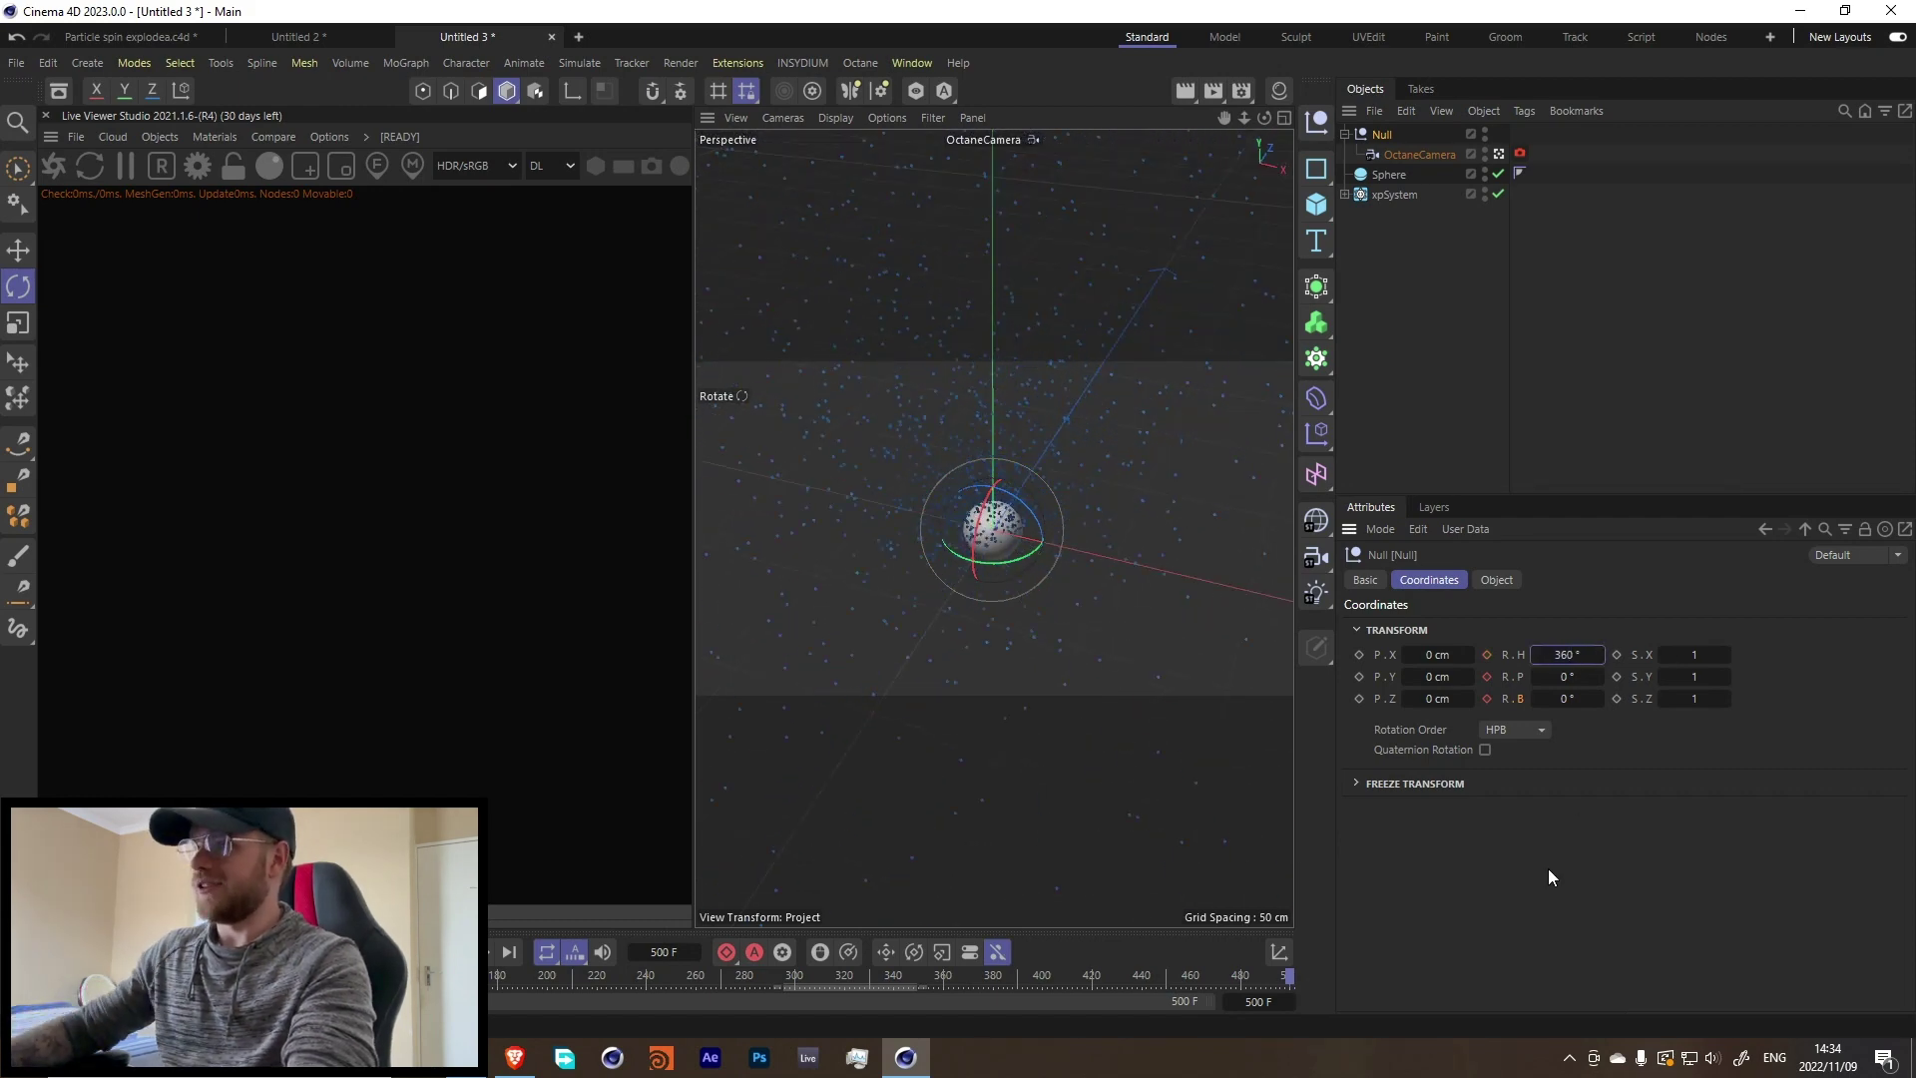
drag(1563, 700, 1617, 677)
drag(1502, 678, 1515, 677)
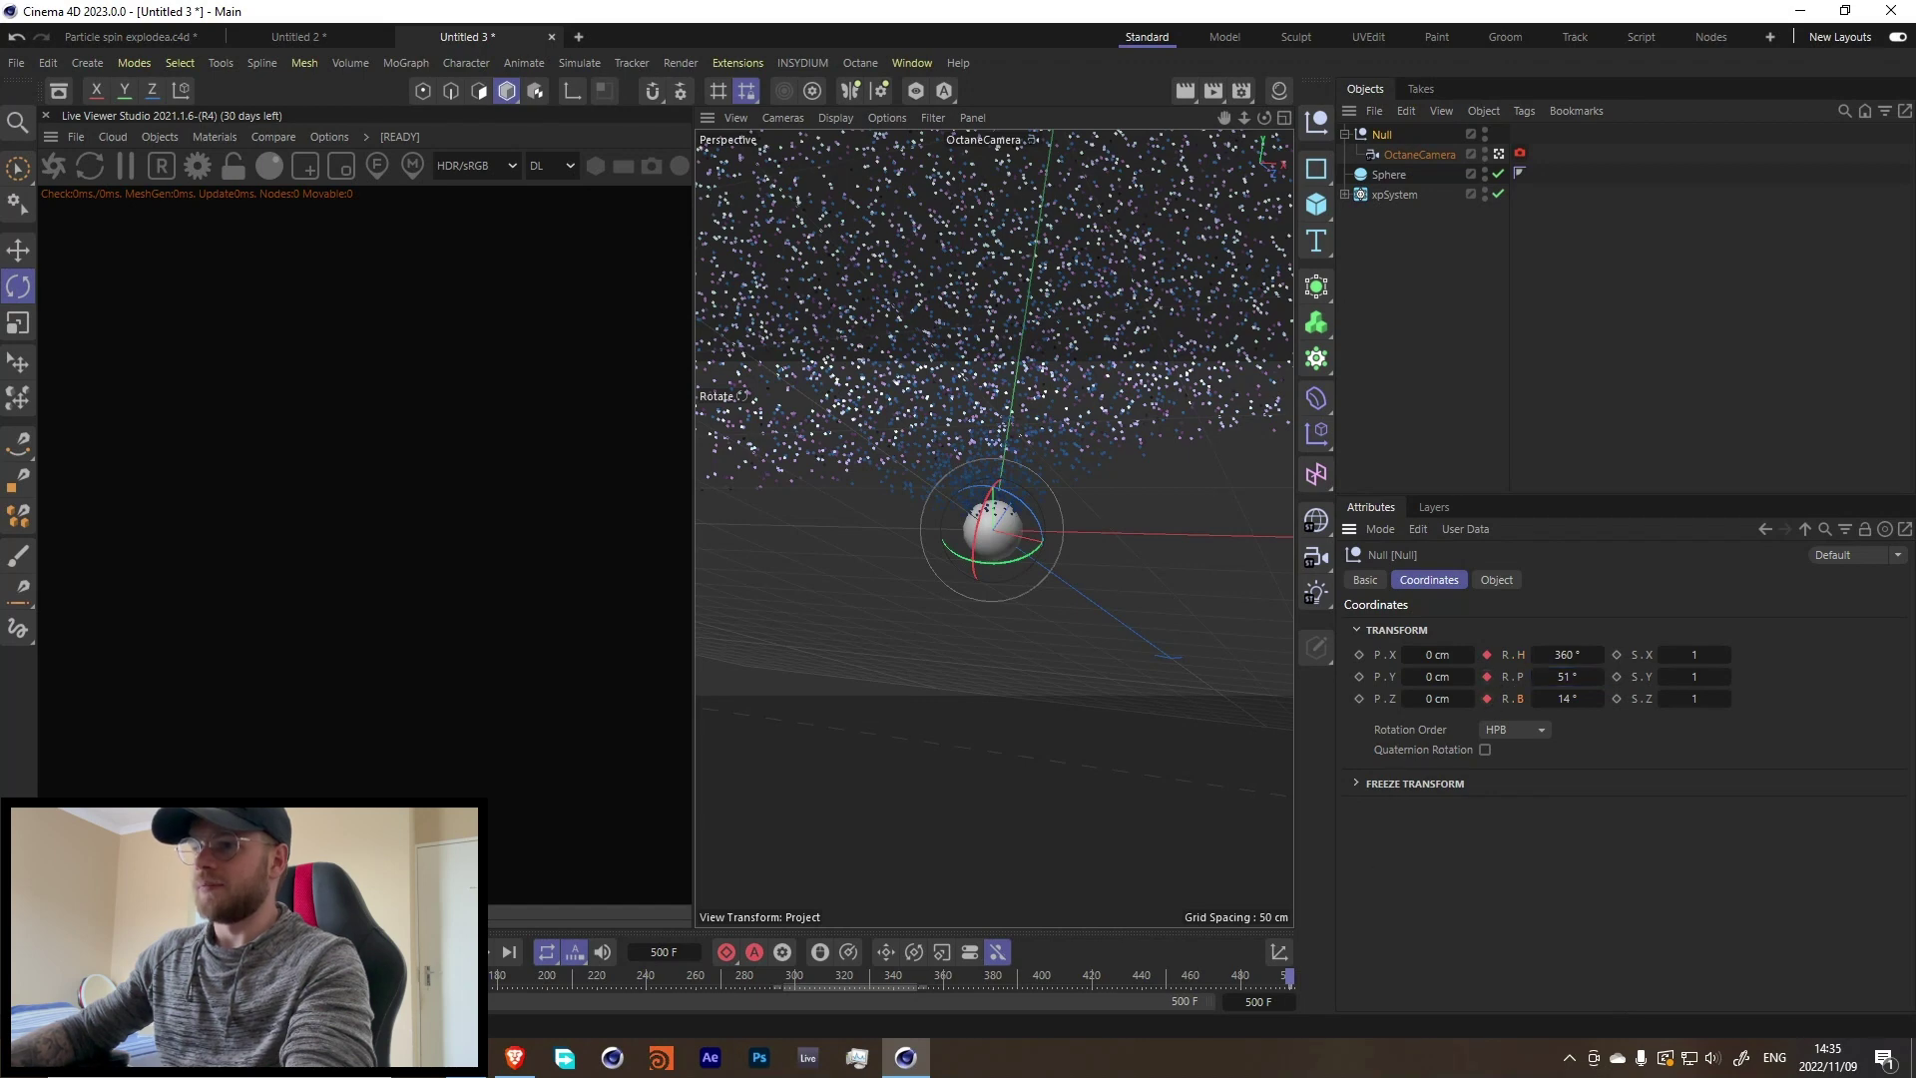
Step: Set the Null's rotation keys to linear interpolation in the Timeline and play the camera move
drag(682, 930, 683, 466)
click(385, 567)
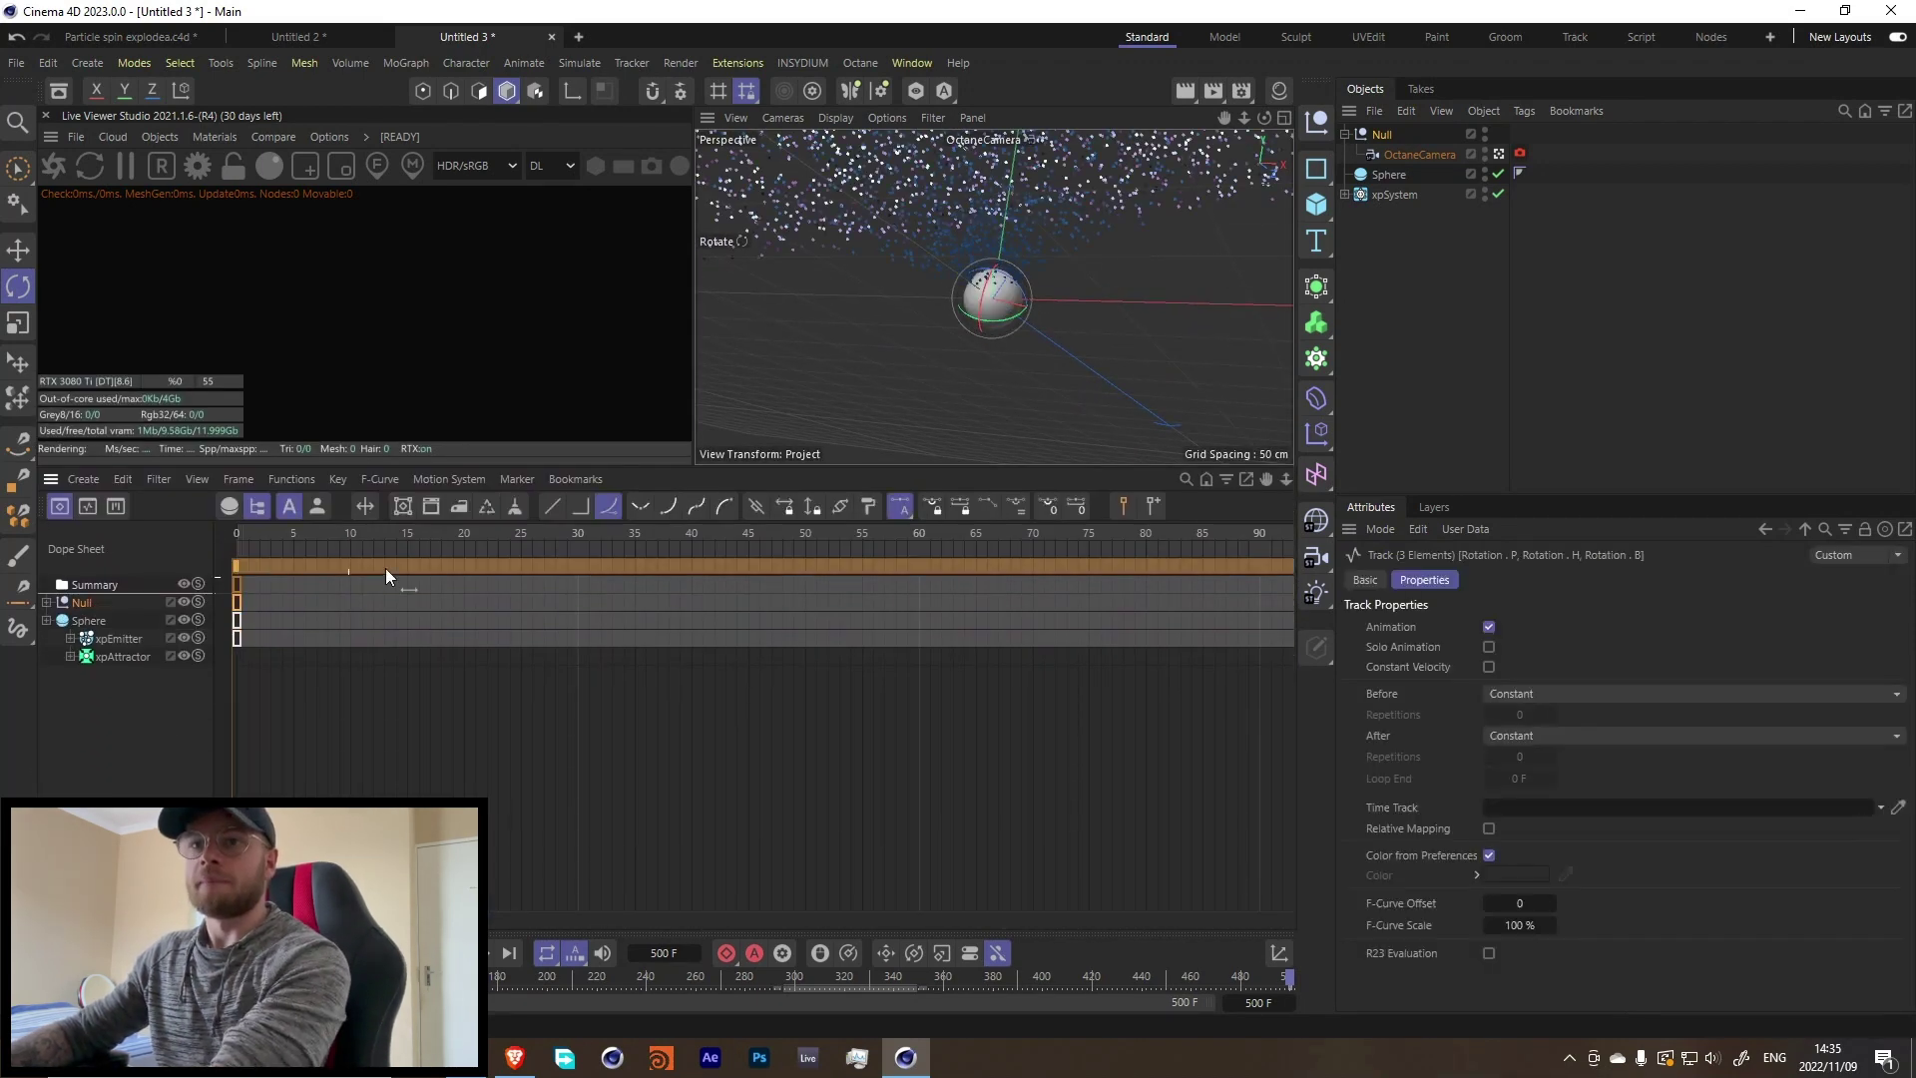
click(551, 506)
key(F8)
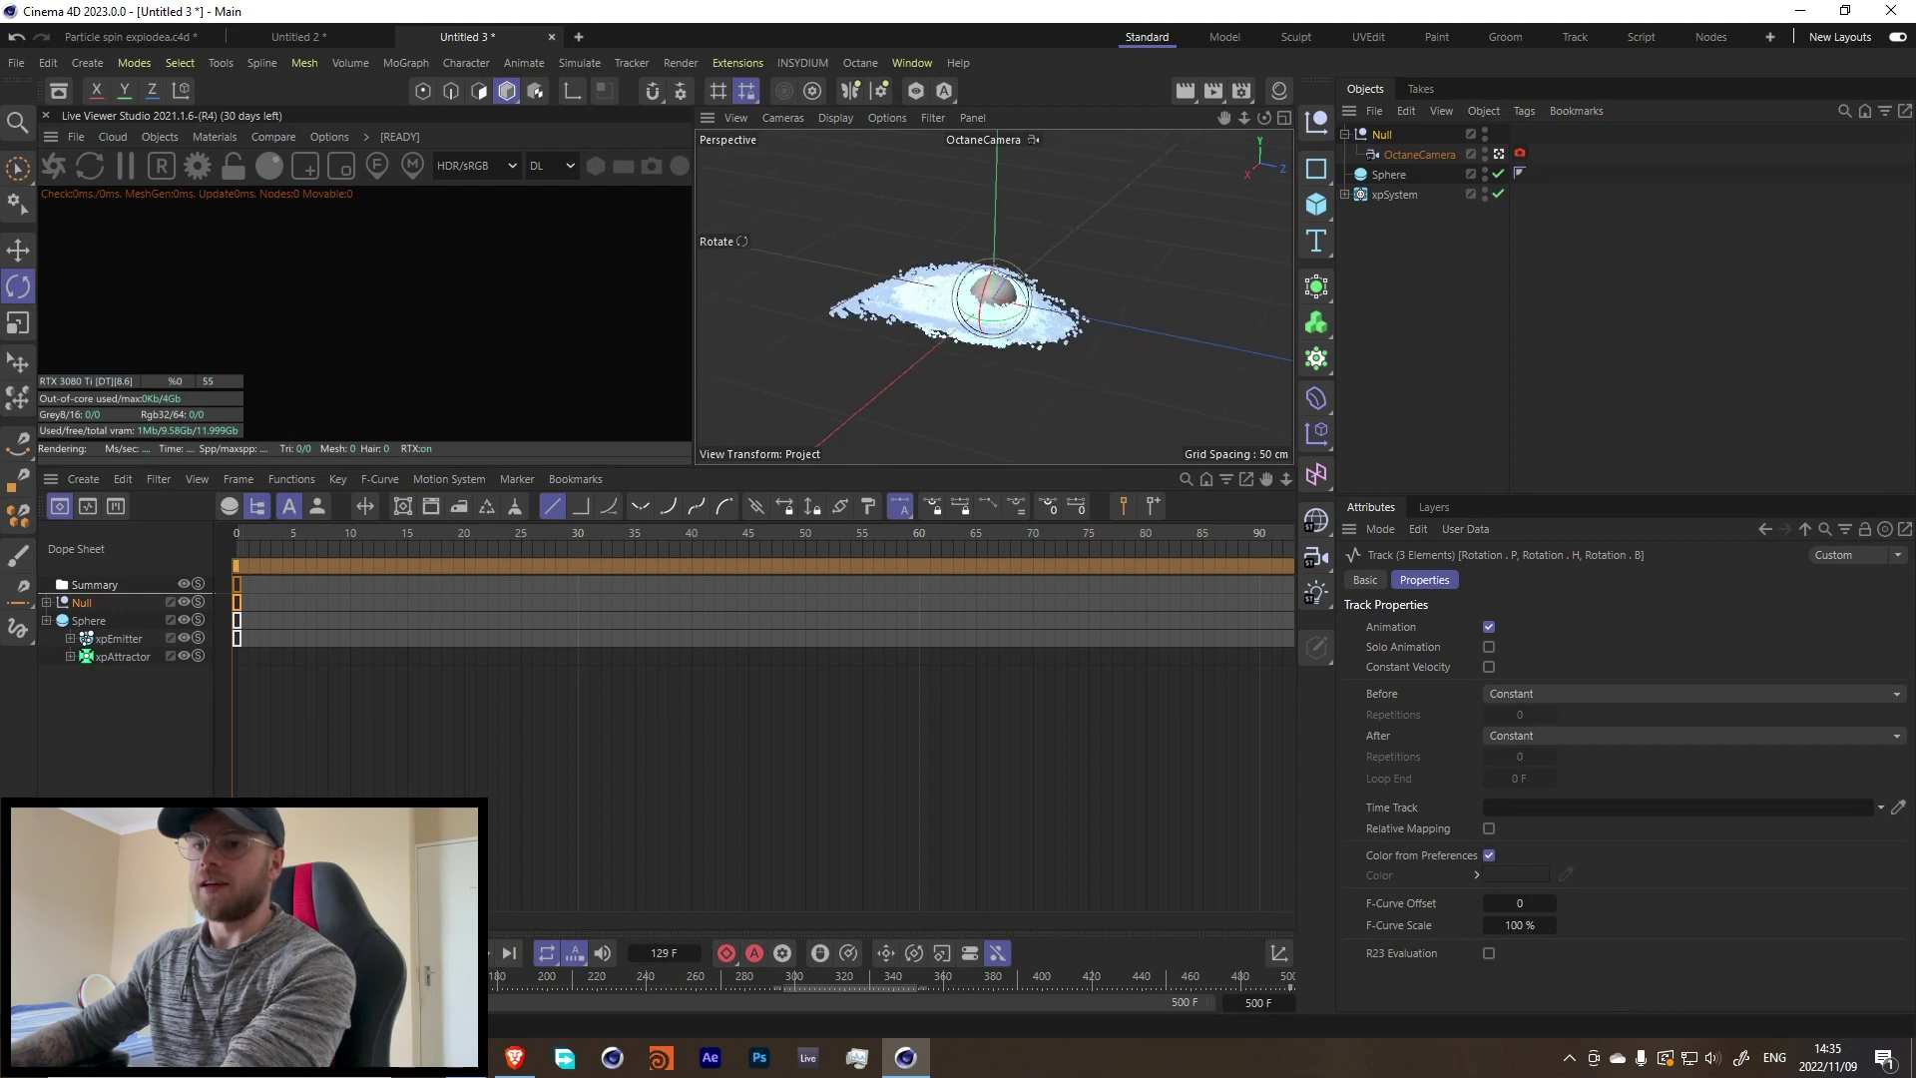
Step: Keyframe the Null's heading at 720° on frame 500, play the faster camera orbit and close the Timeline
click(1298, 978)
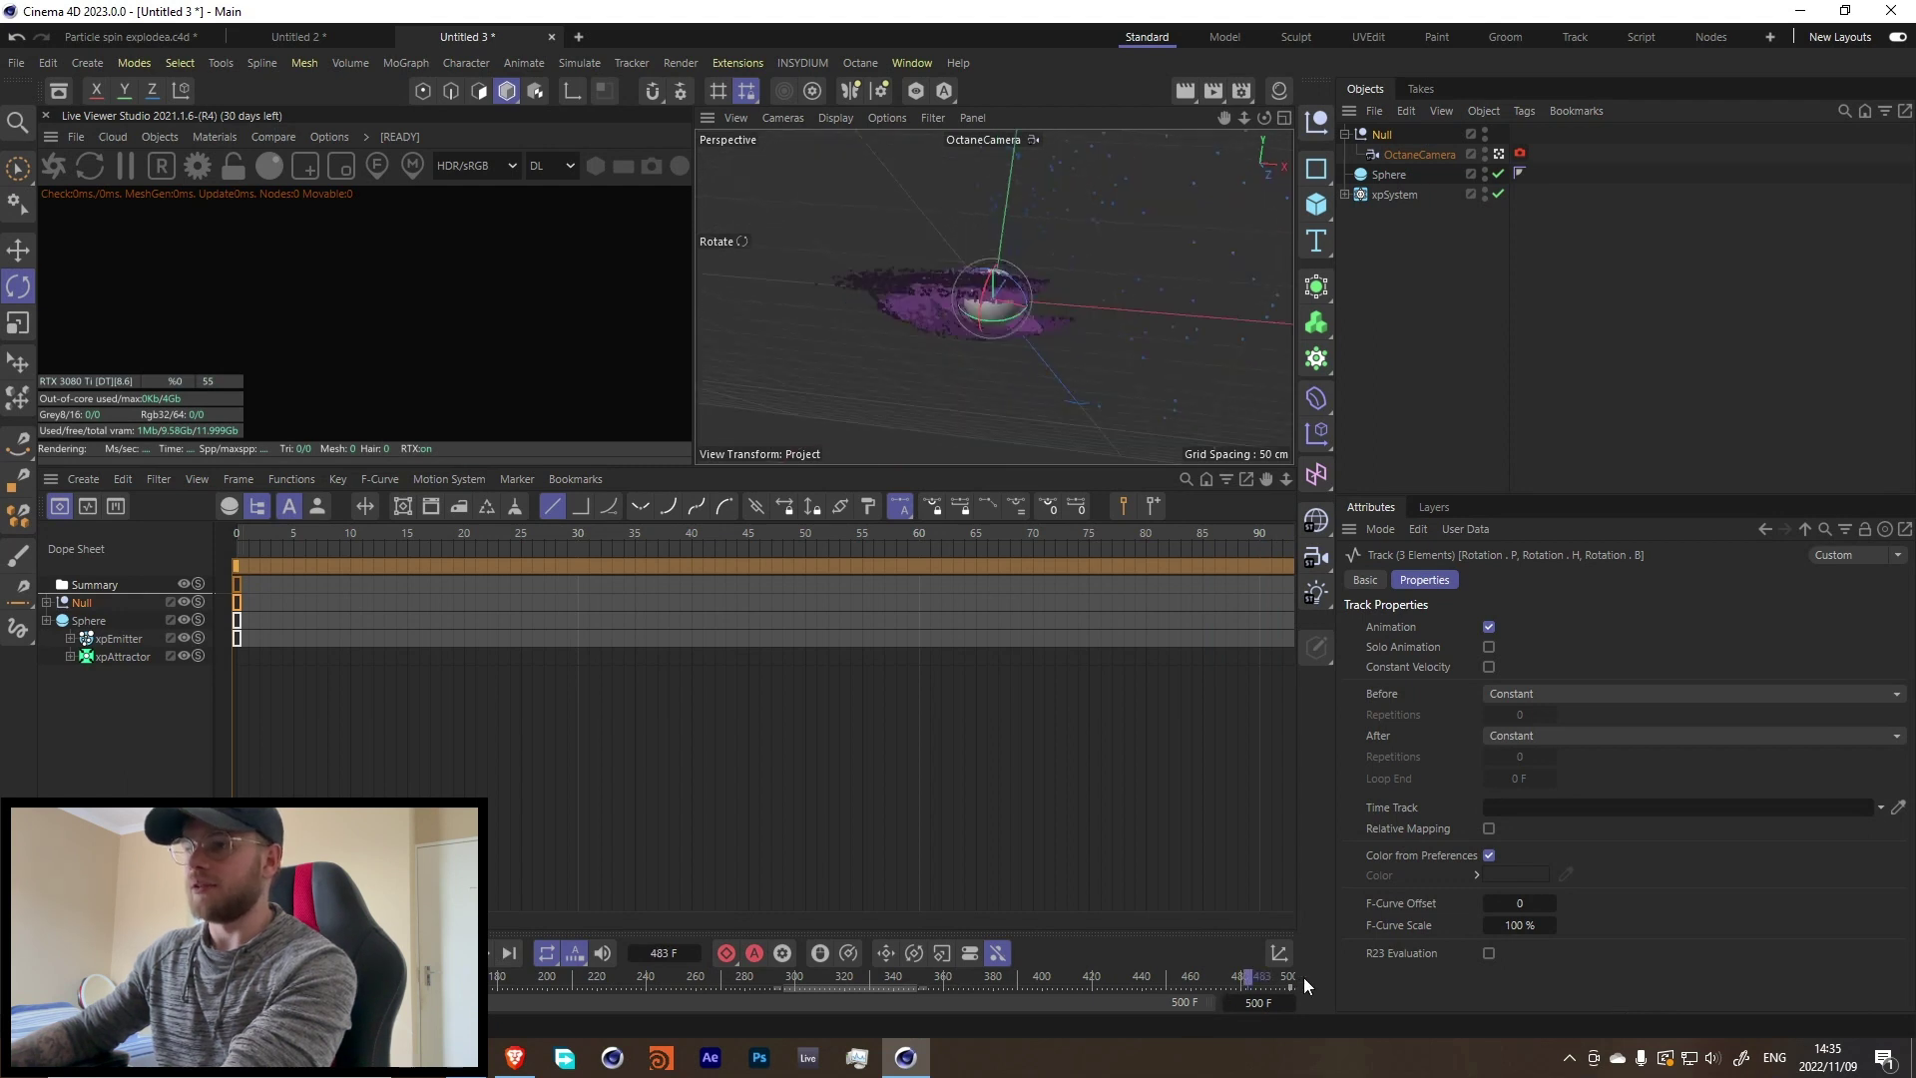
click(1383, 135)
double_click(1567, 654)
text(720)
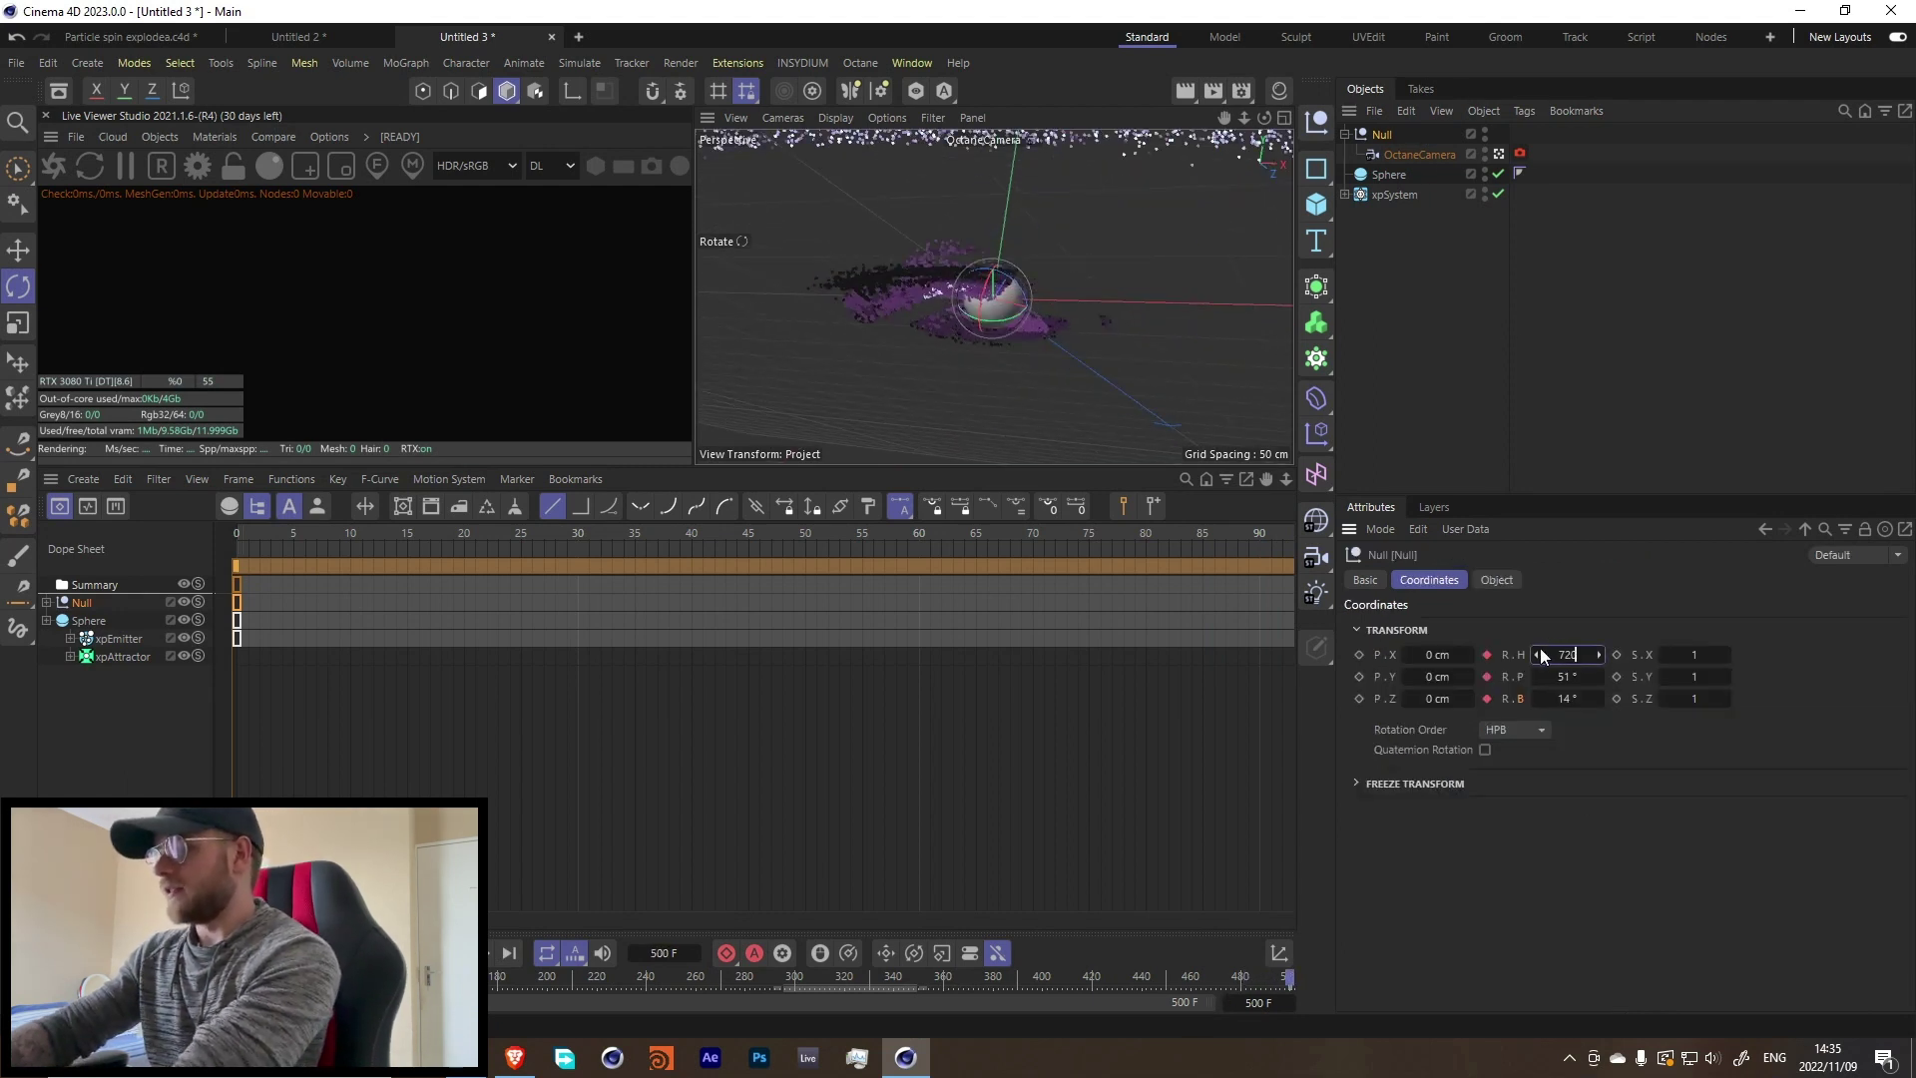
key(Return)
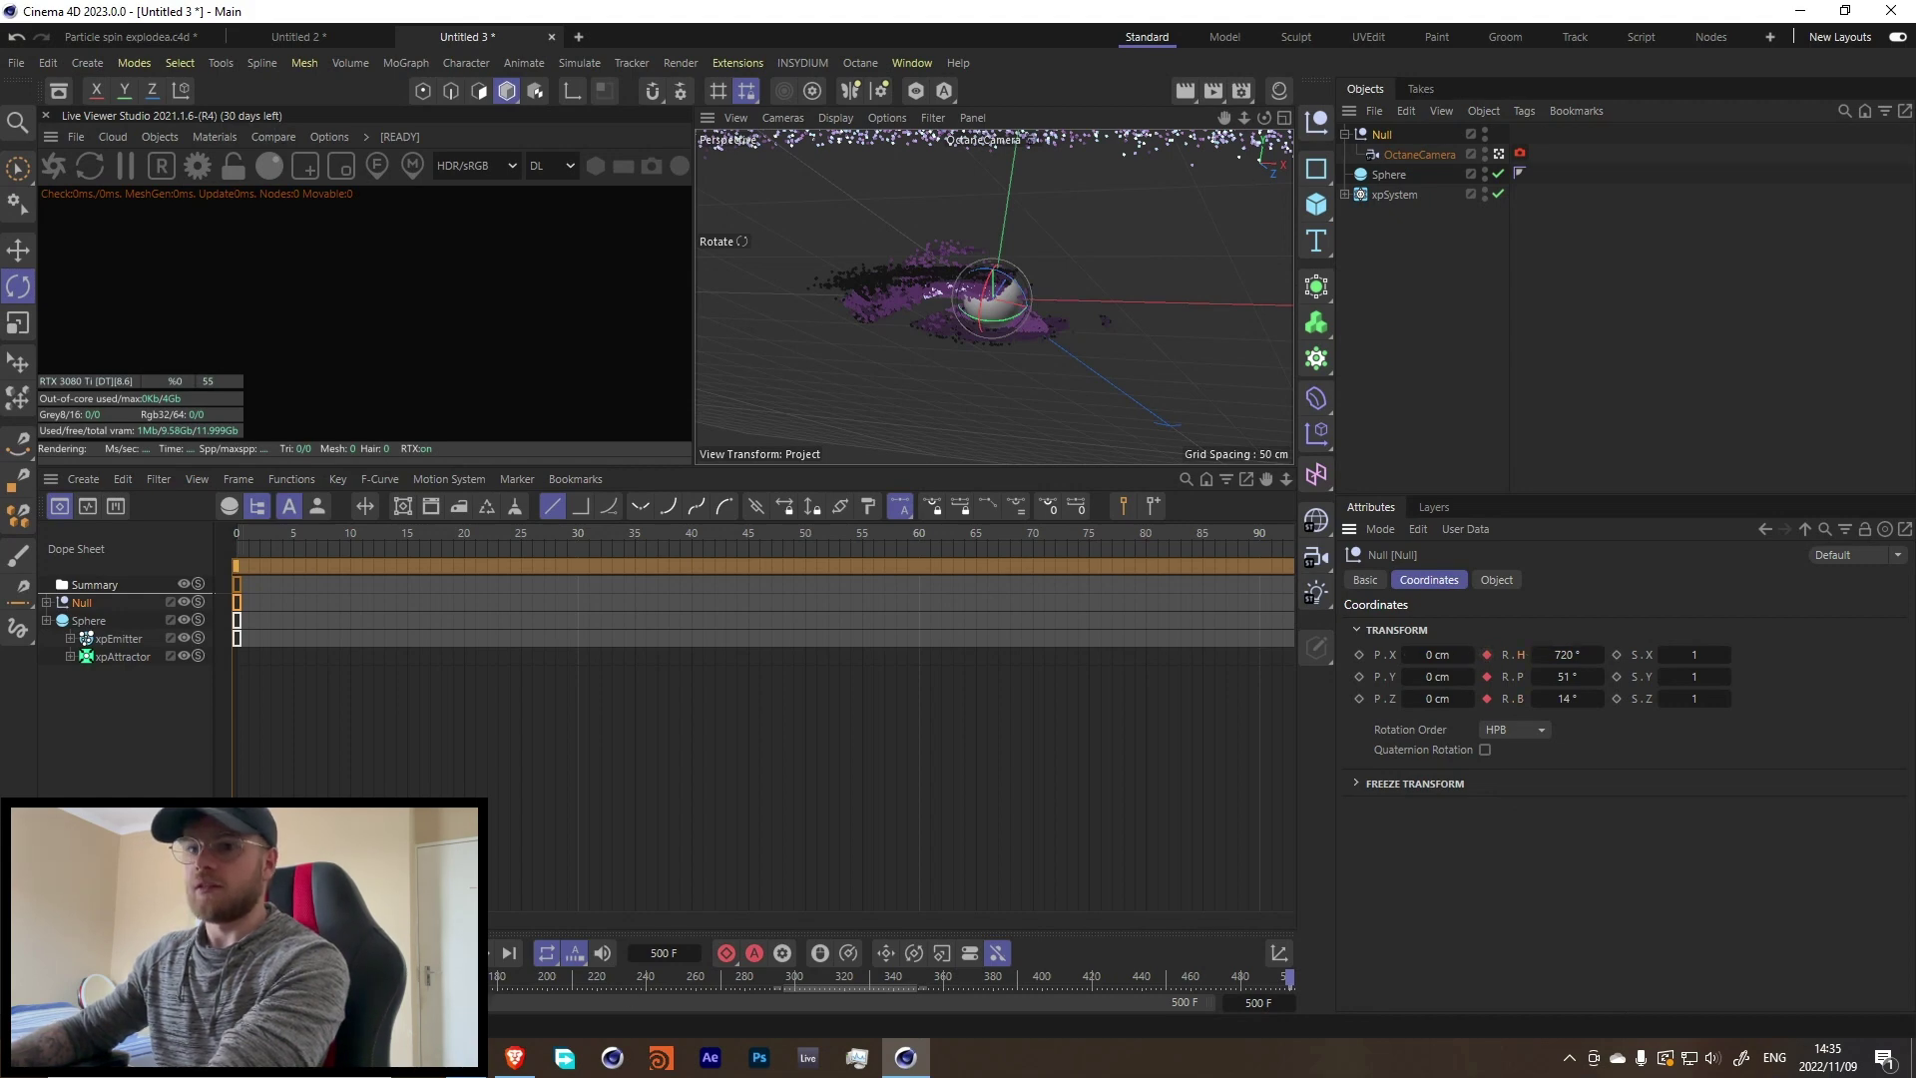
click(470, 953)
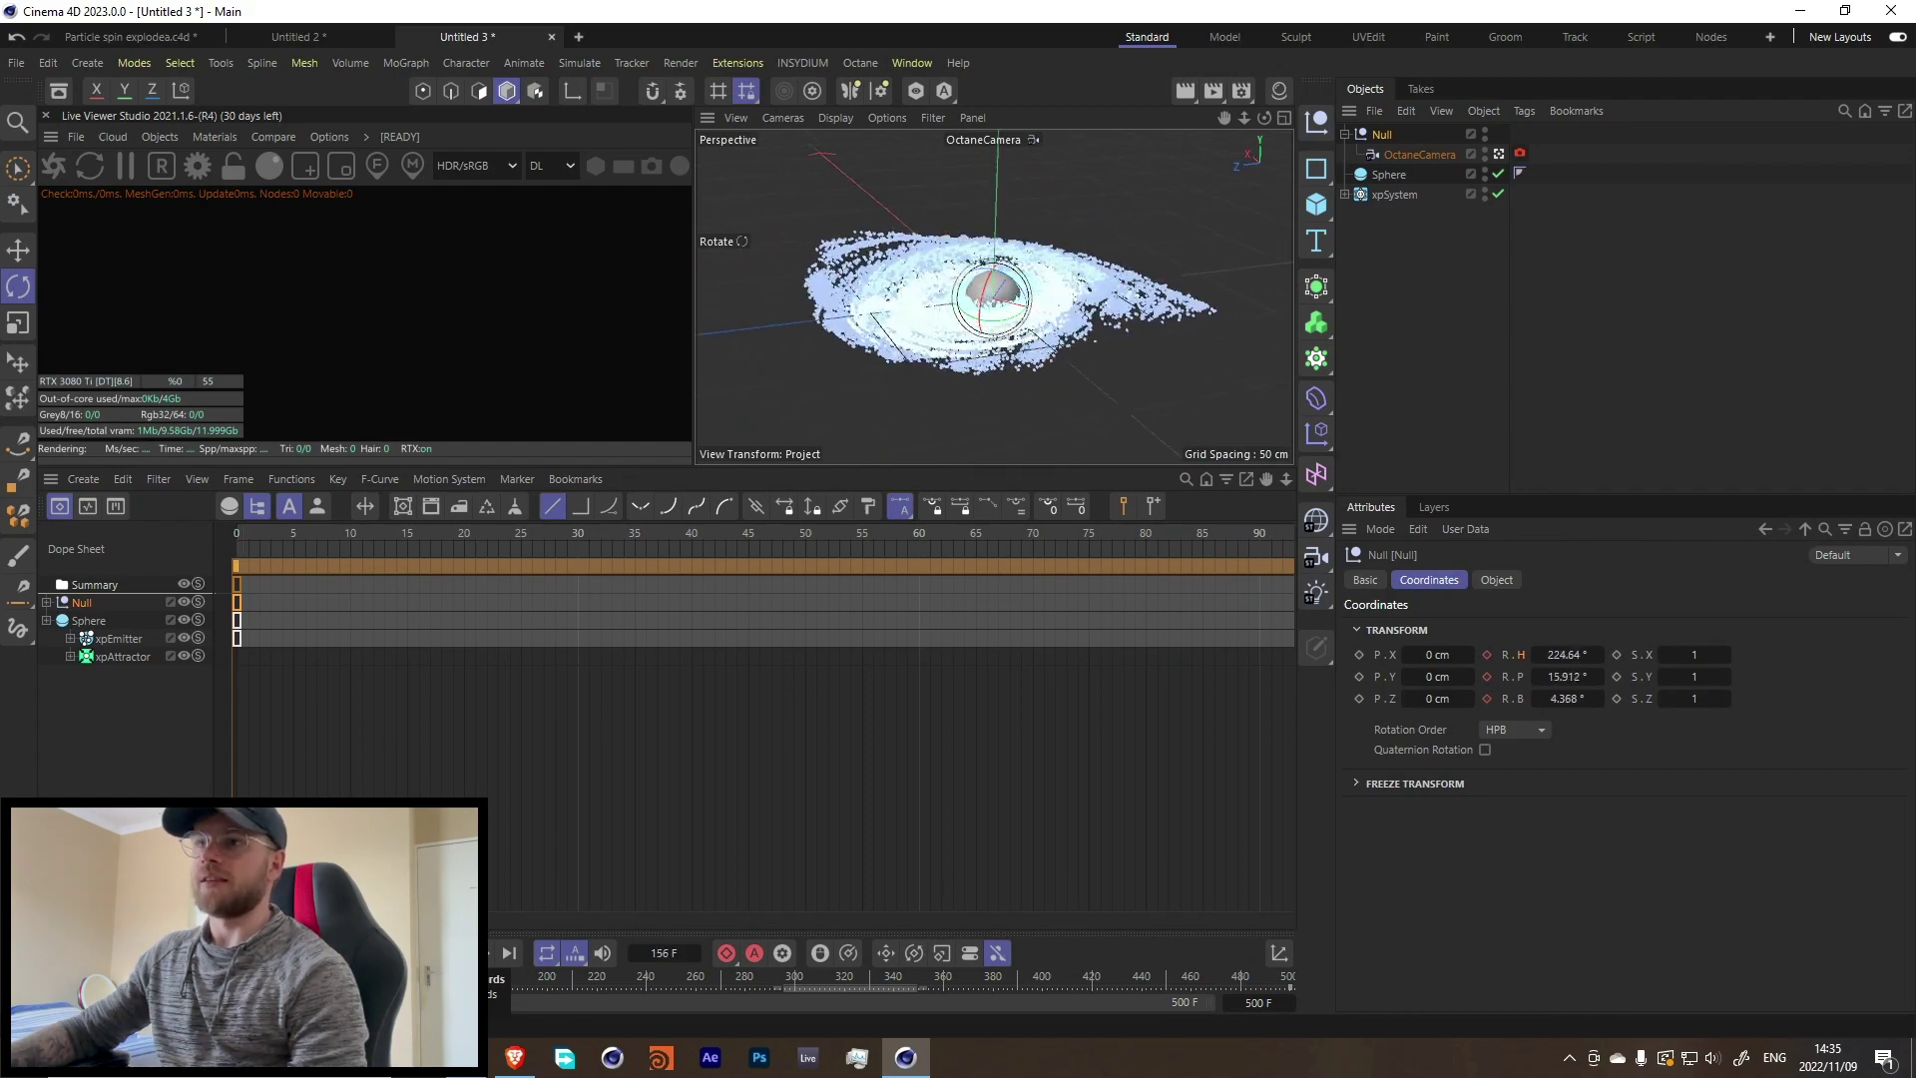
key(shift+F3)
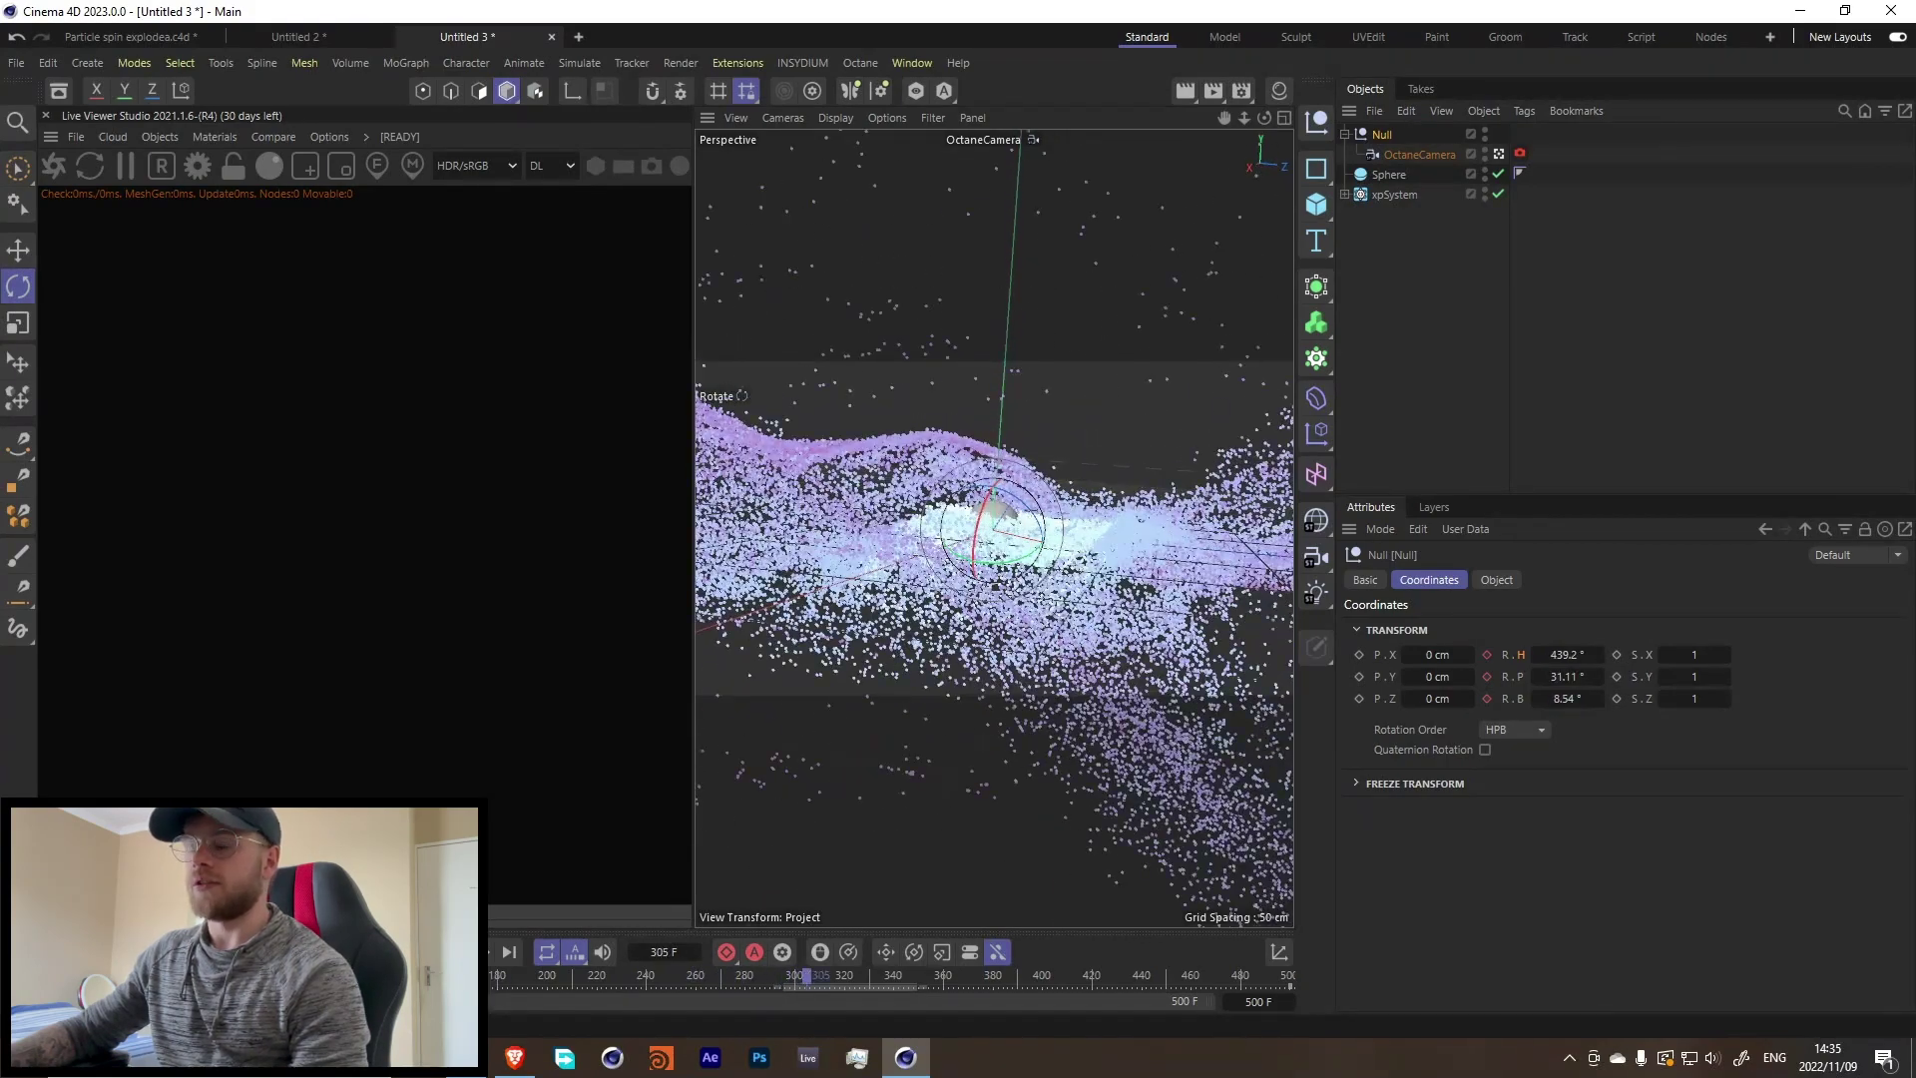
Step: Start the Octane live render and create an Octane diffuse material with the material list shown
click(54, 166)
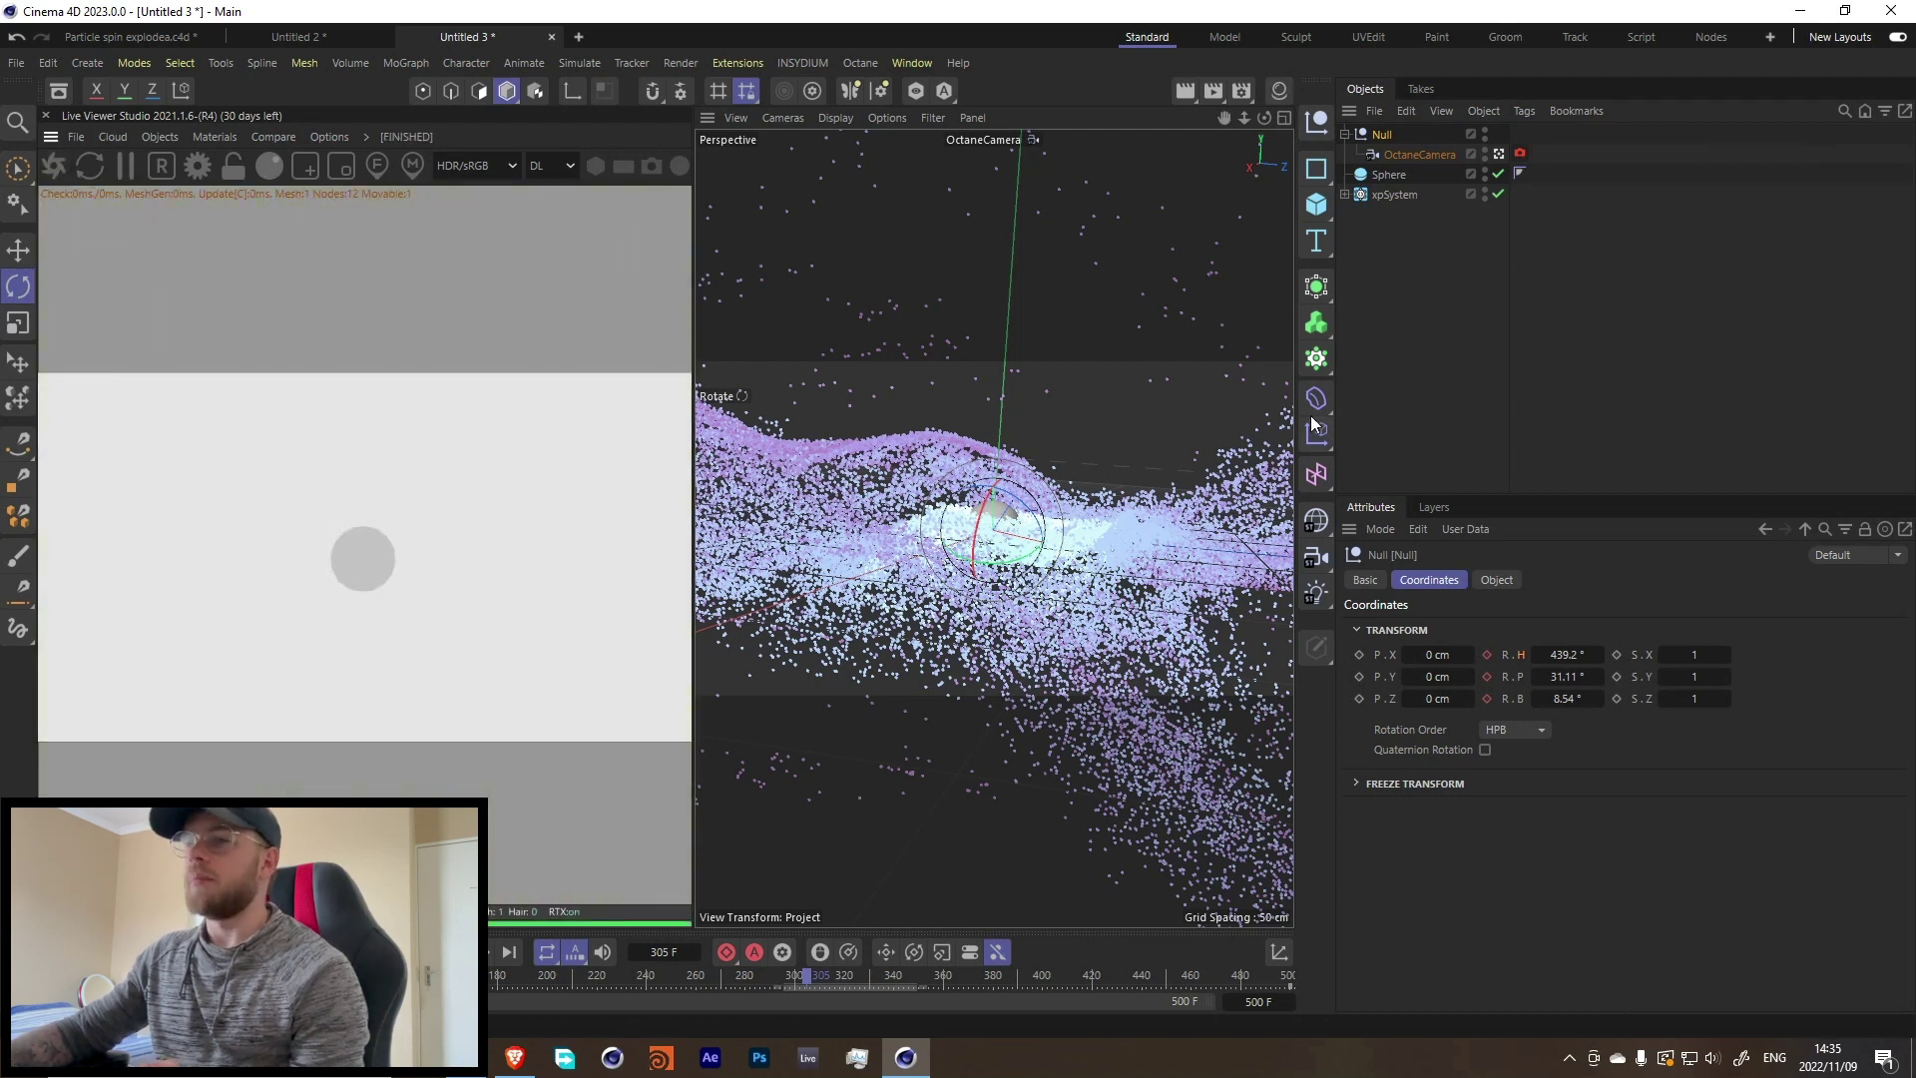
click(1336, 393)
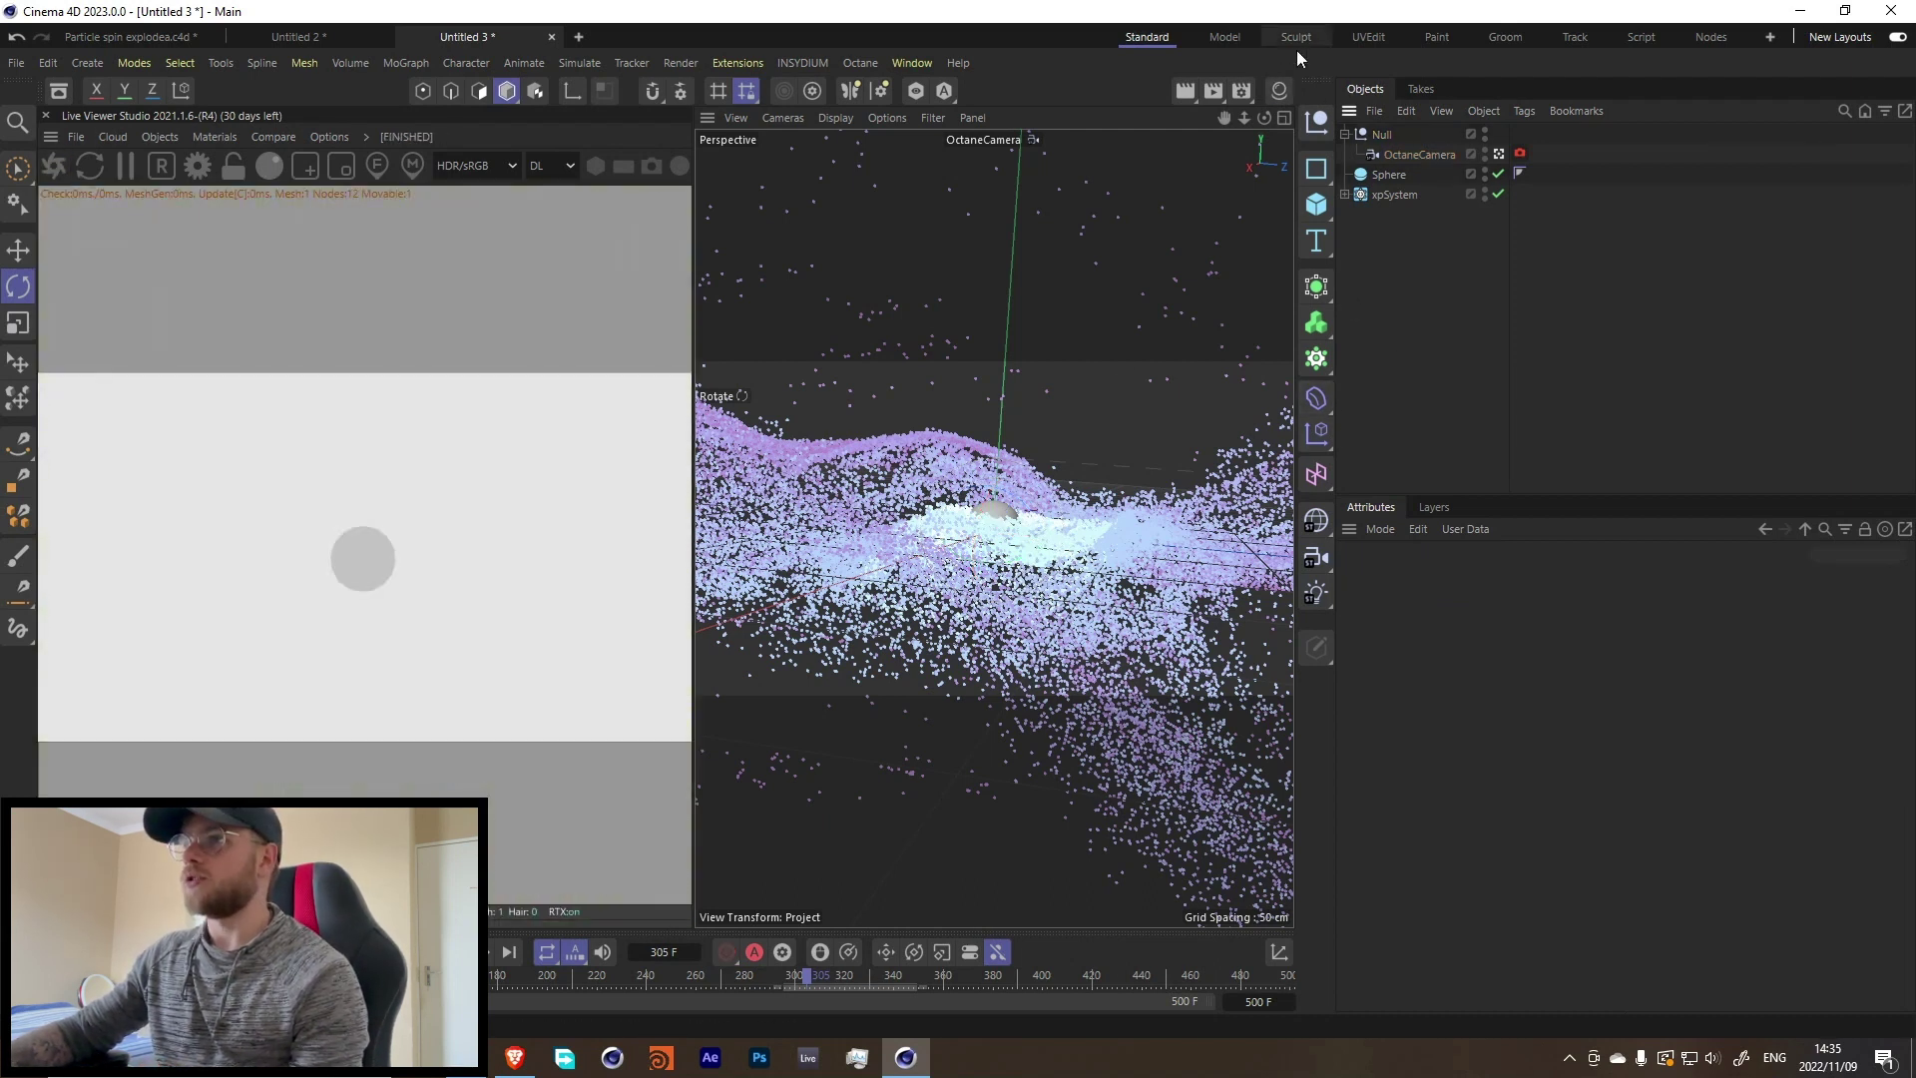
click(1278, 92)
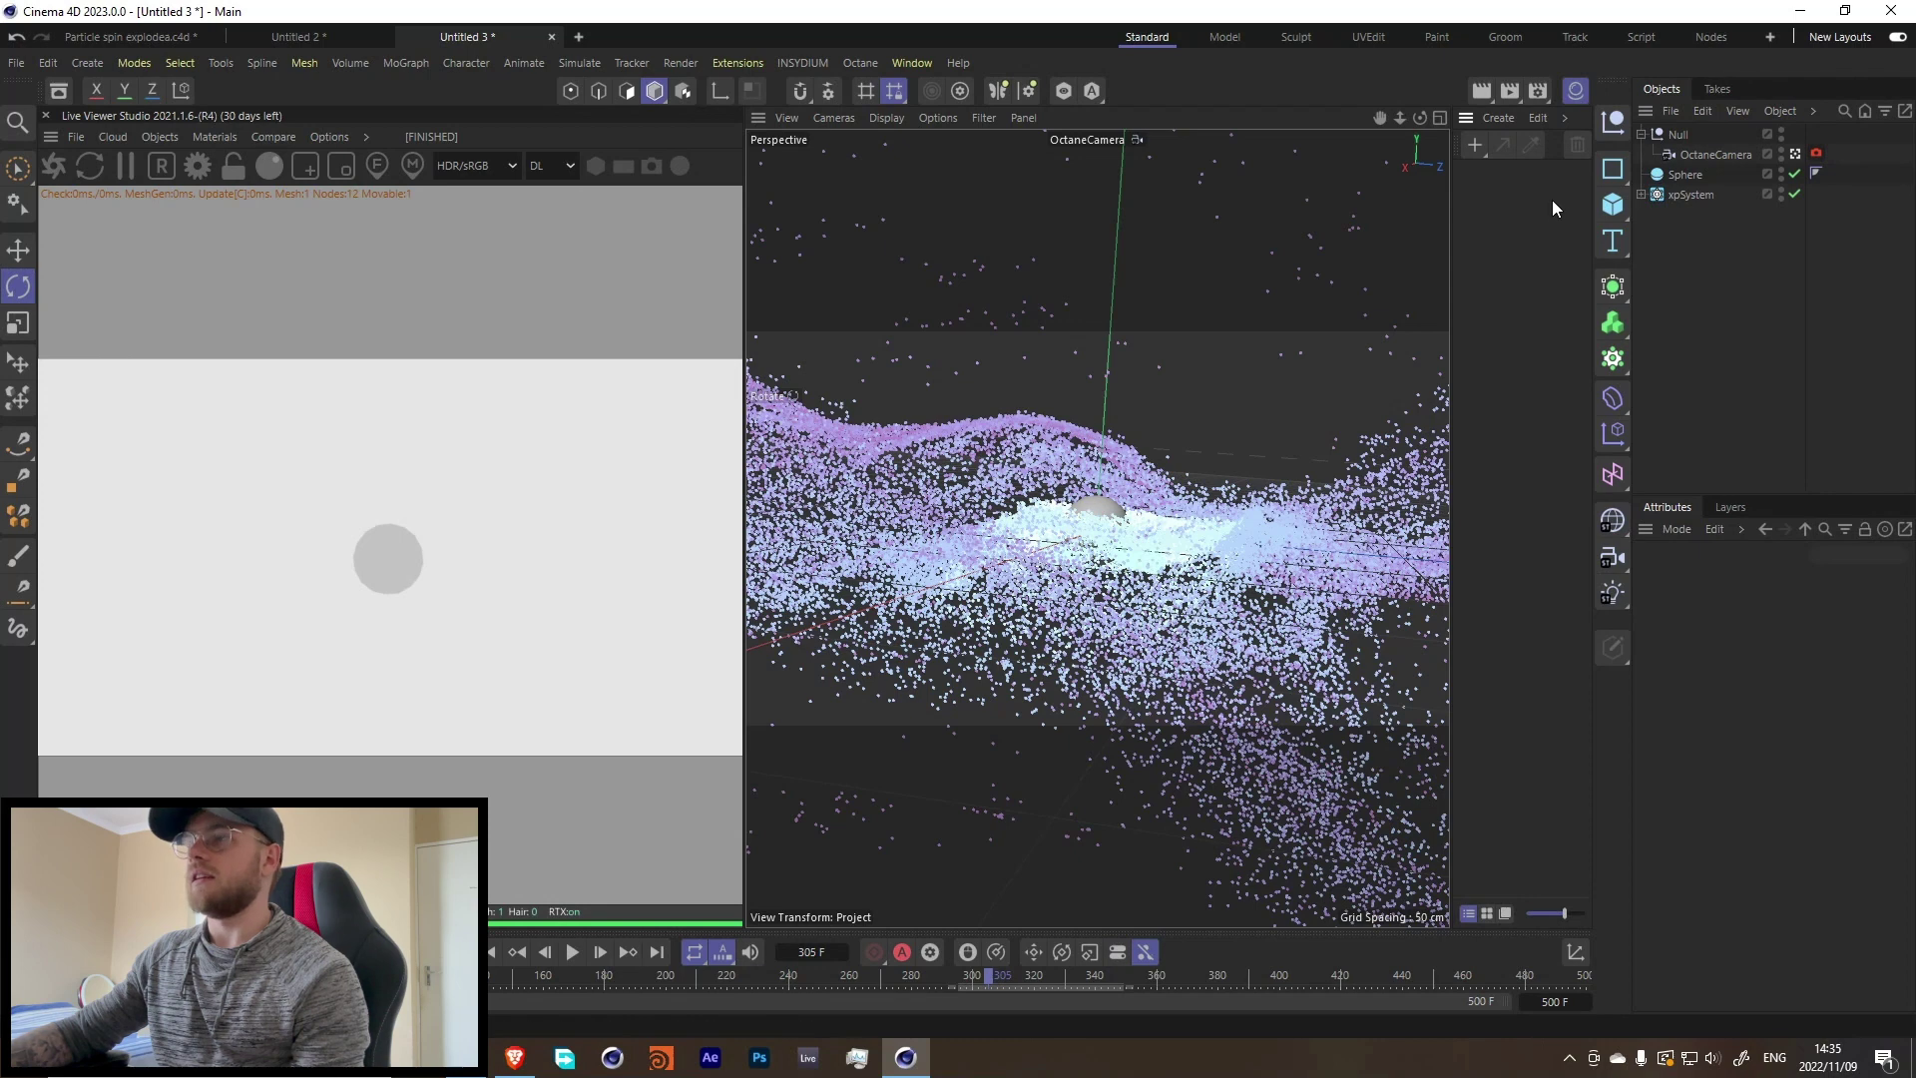
click(214, 136)
mouse_move(250, 243)
click(439, 245)
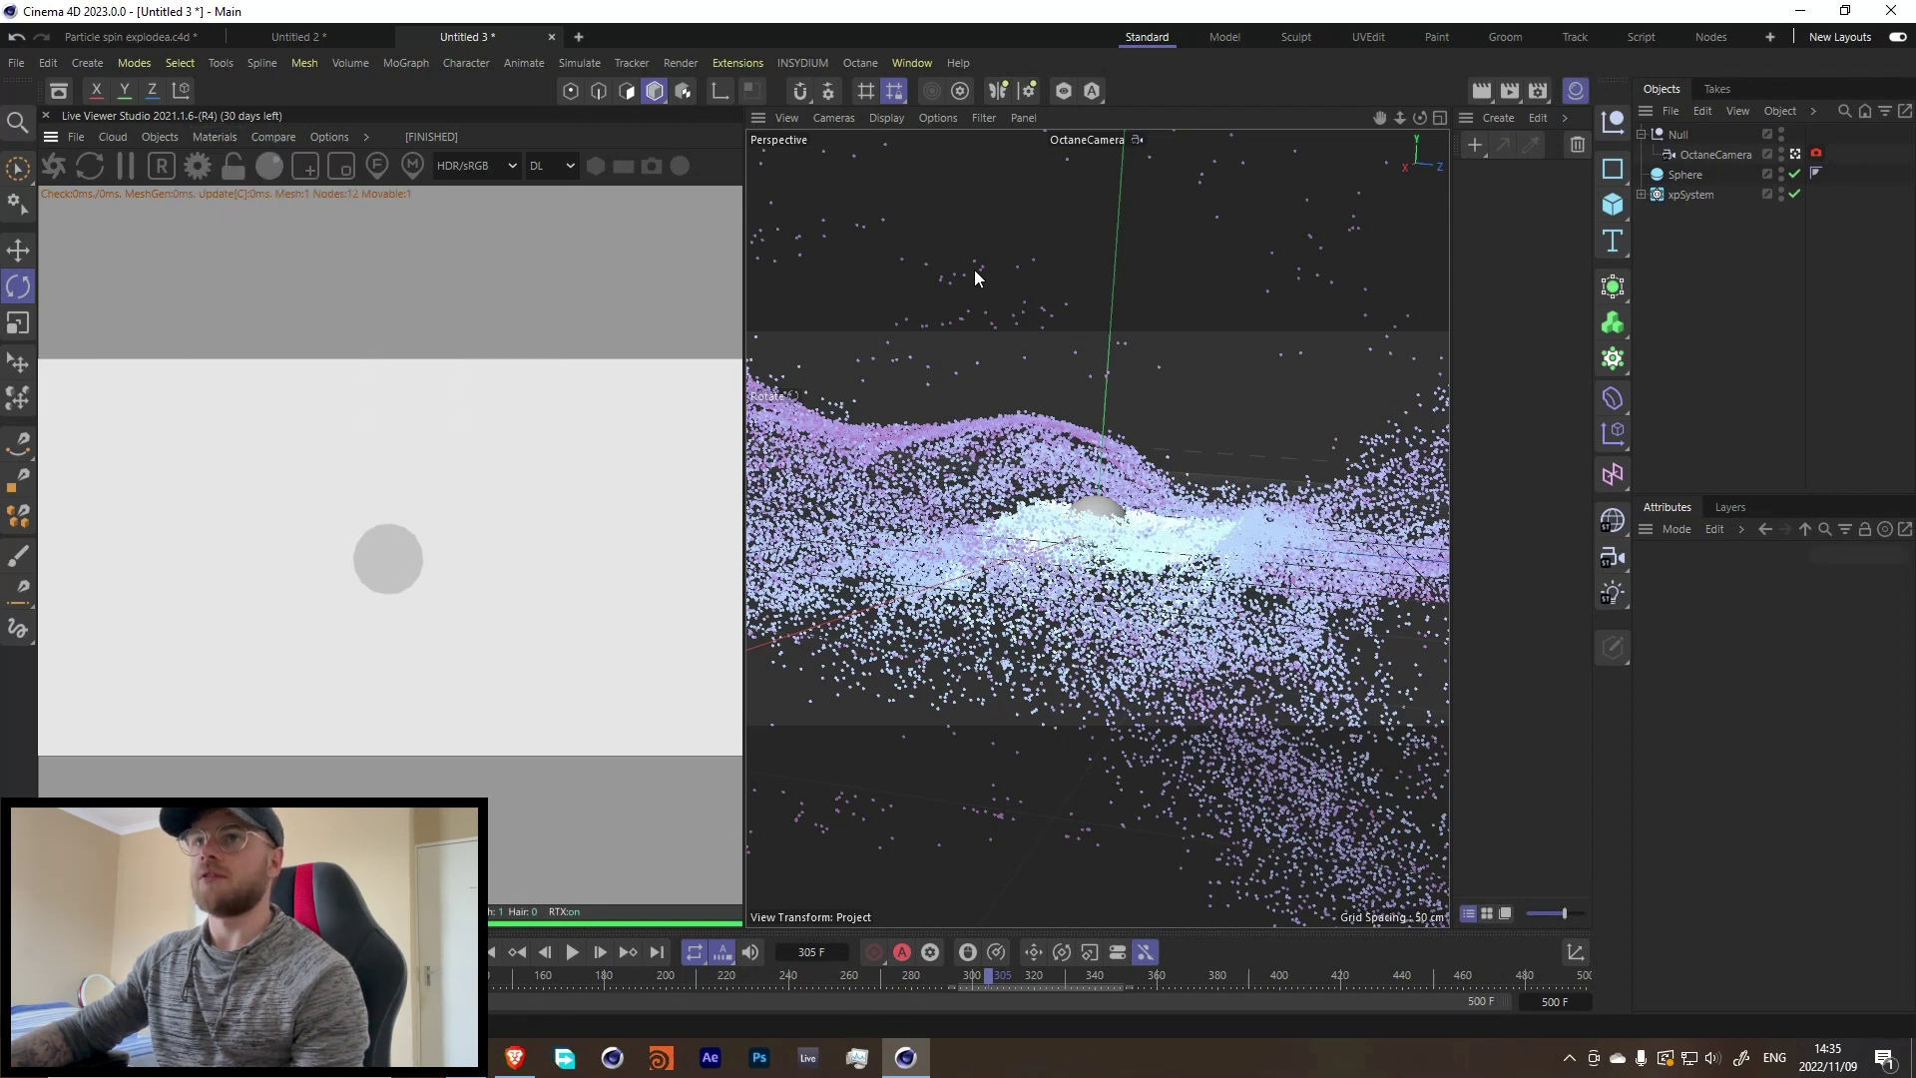
Step: Add an Octane object tag to the xpEmitter and set its Particle Rendering to Geometry
click(1642, 195)
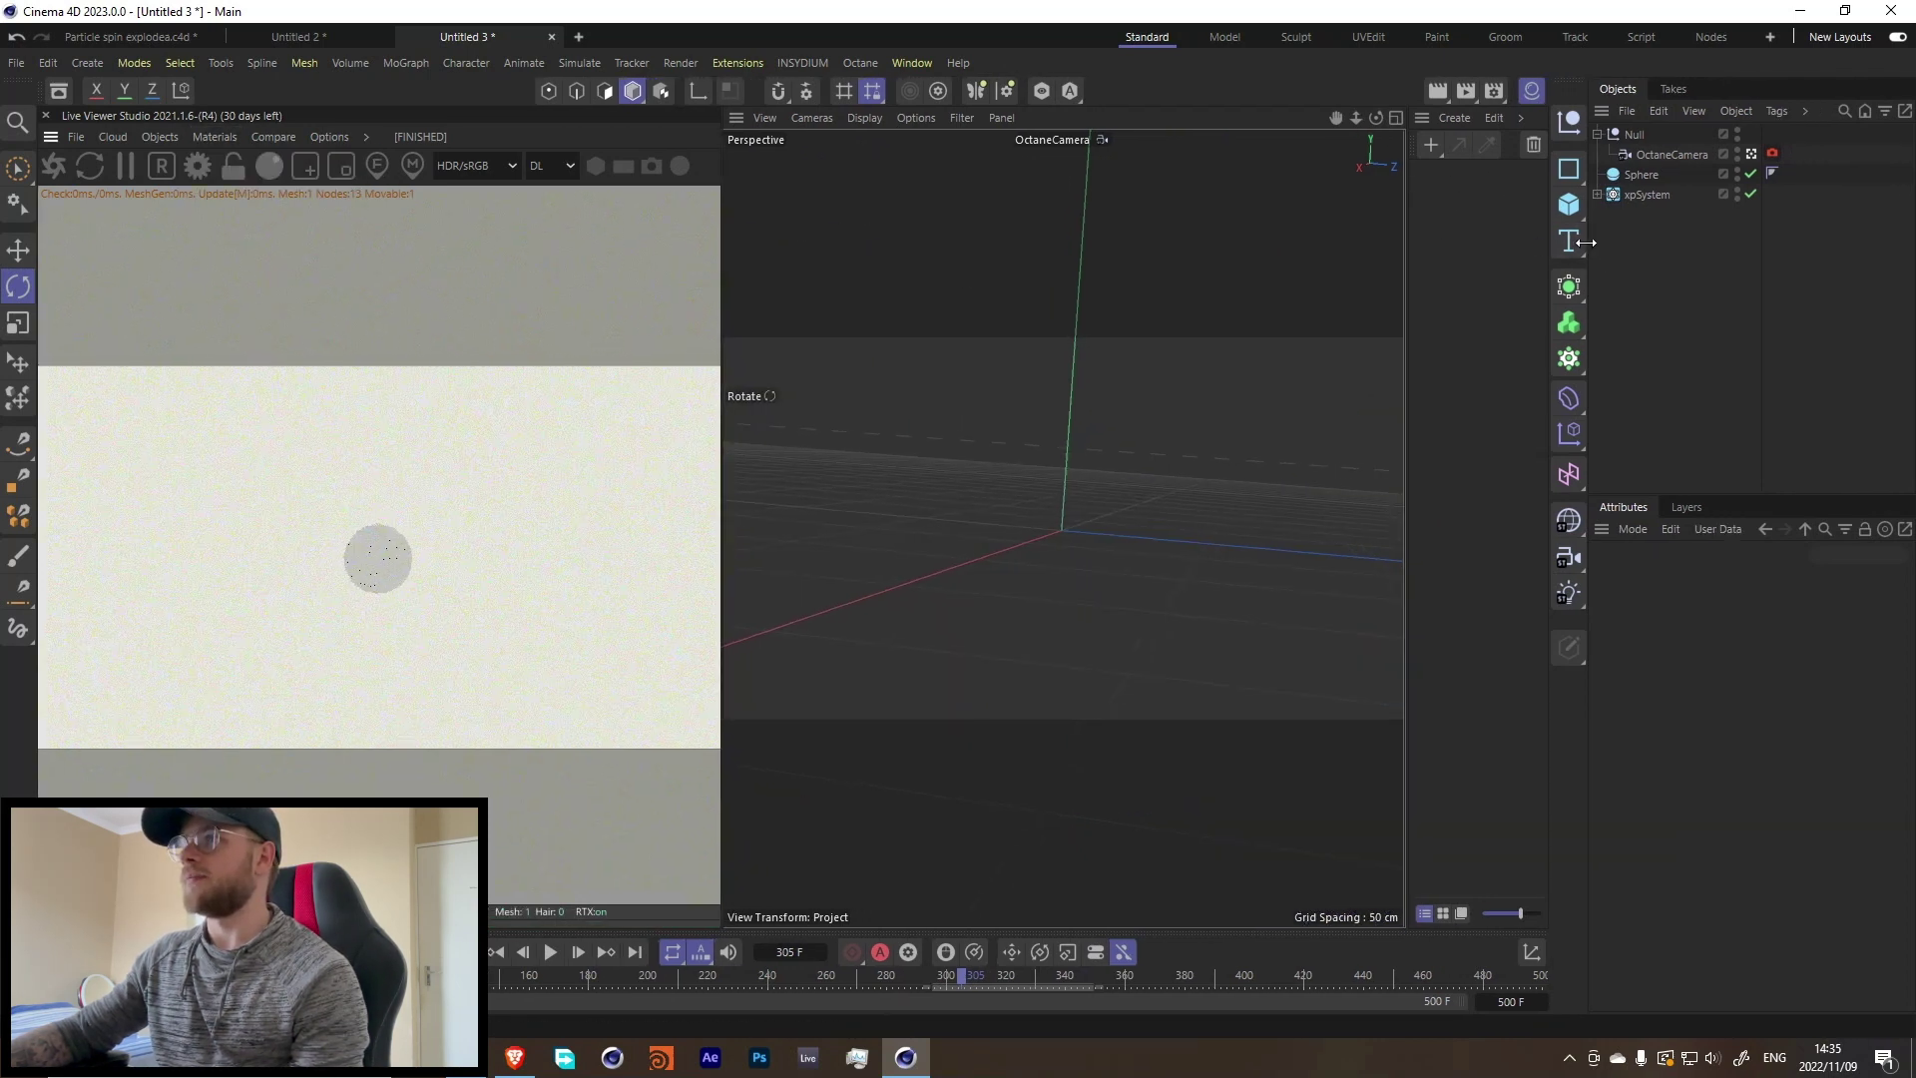
right_click(1668, 295)
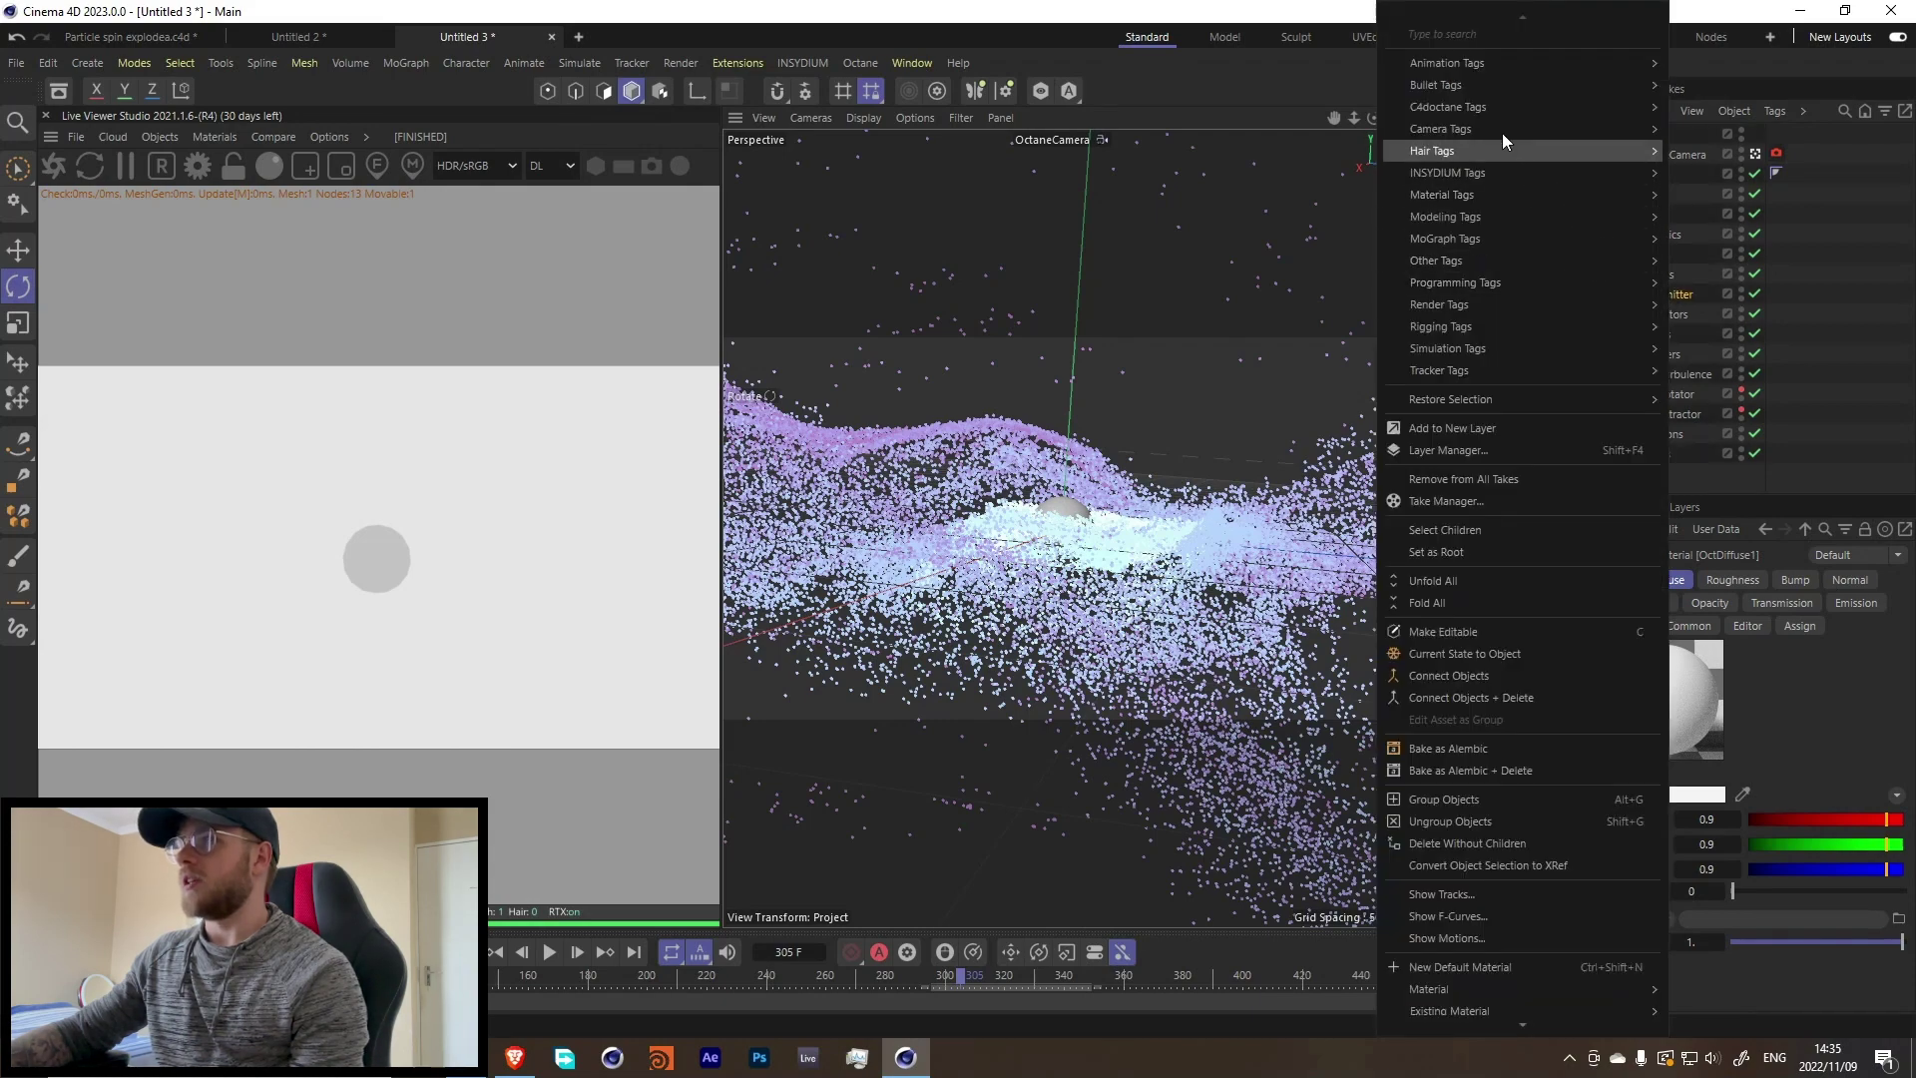
mouse_move(1465, 109)
click(1745, 177)
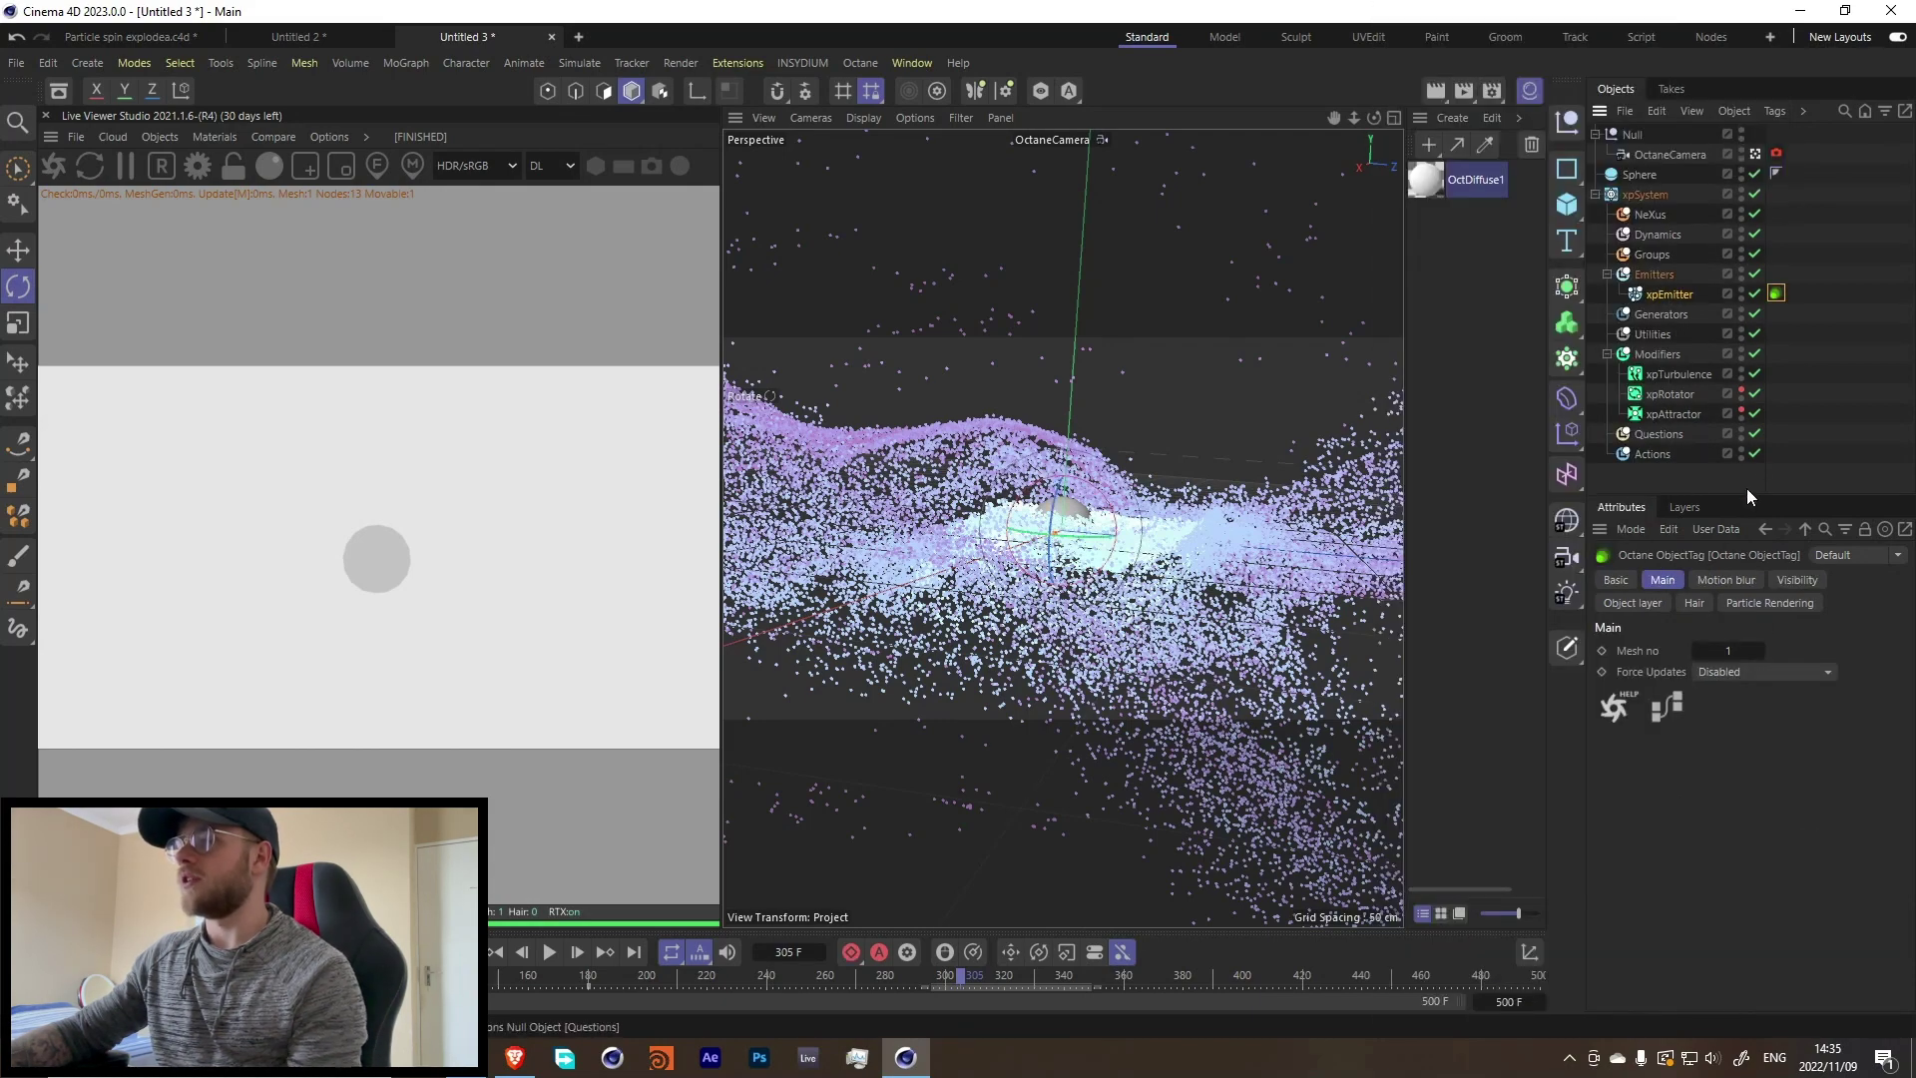
click(1802, 604)
click(1721, 650)
click(1701, 687)
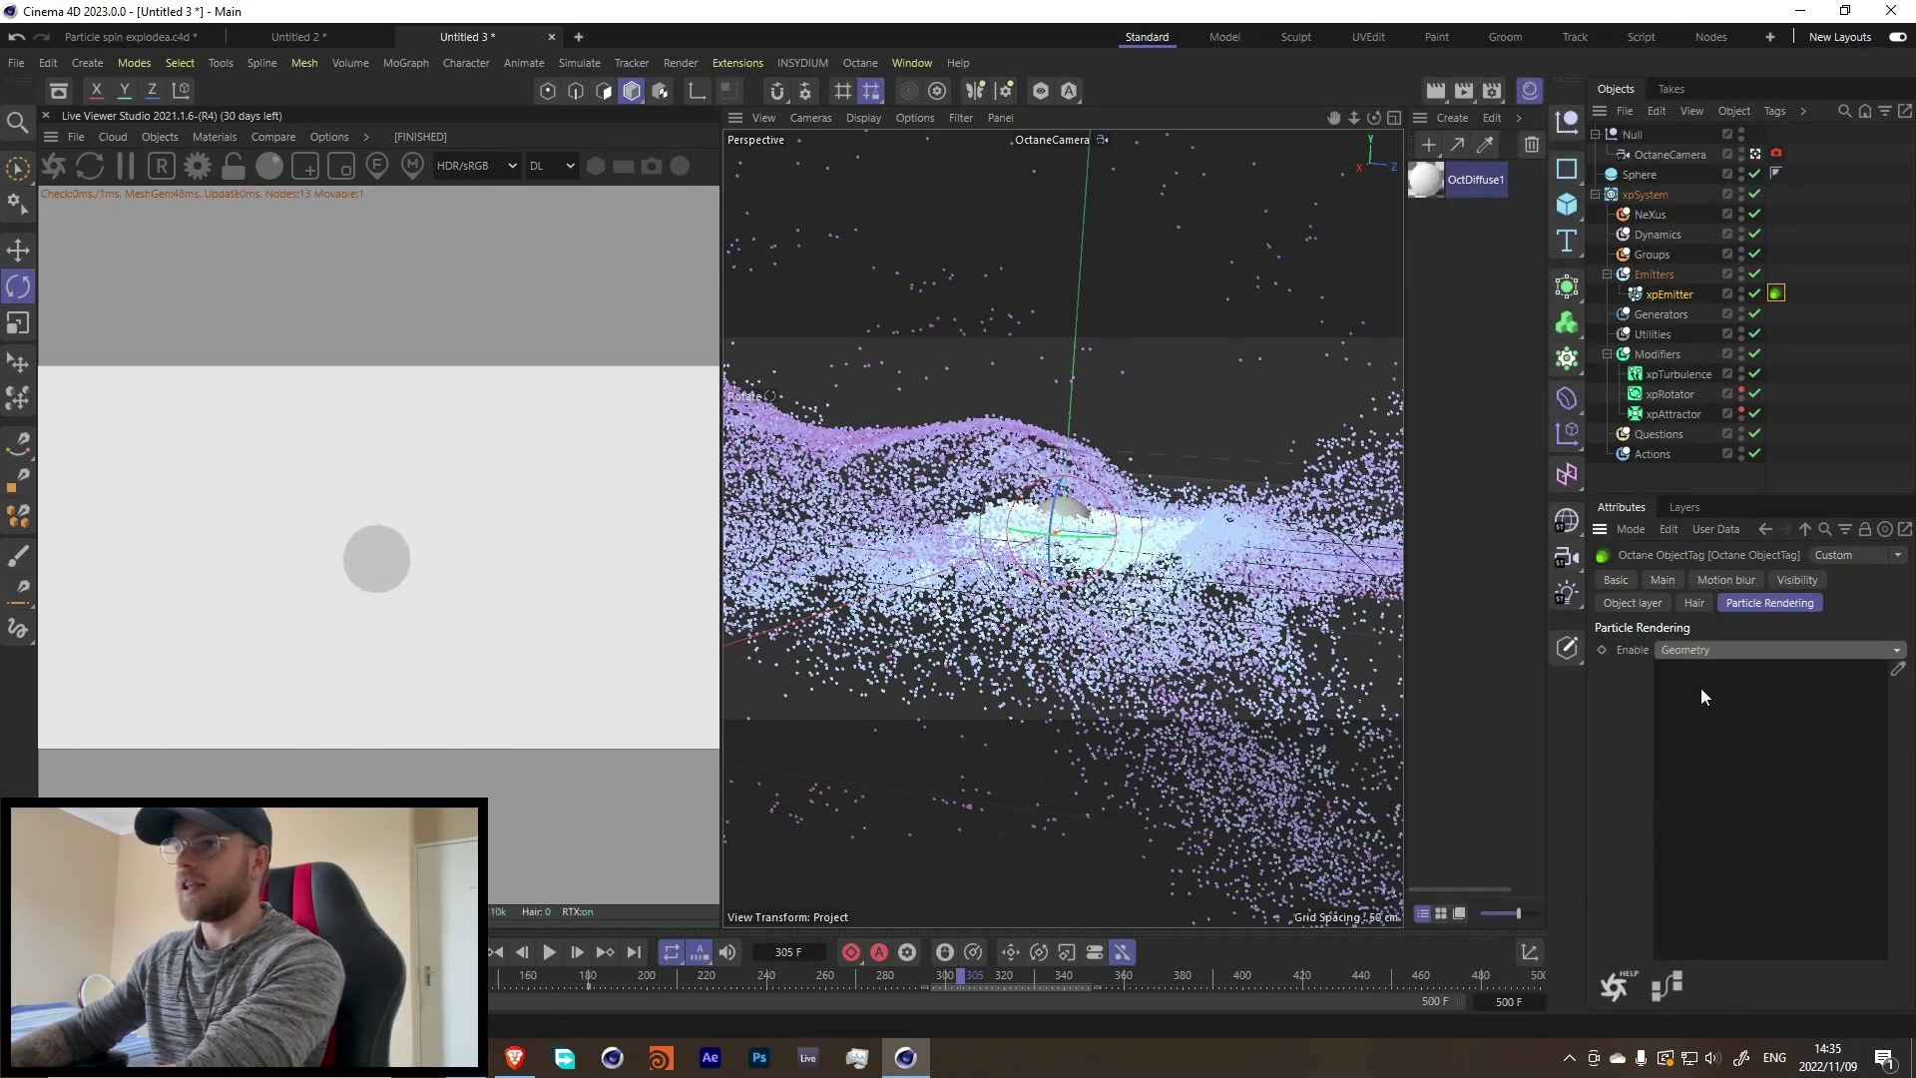
Step: Add a second Sphere and assign it as the particle geometry in the xpEmitter's Octane object tag
click(1567, 203)
click(1755, 302)
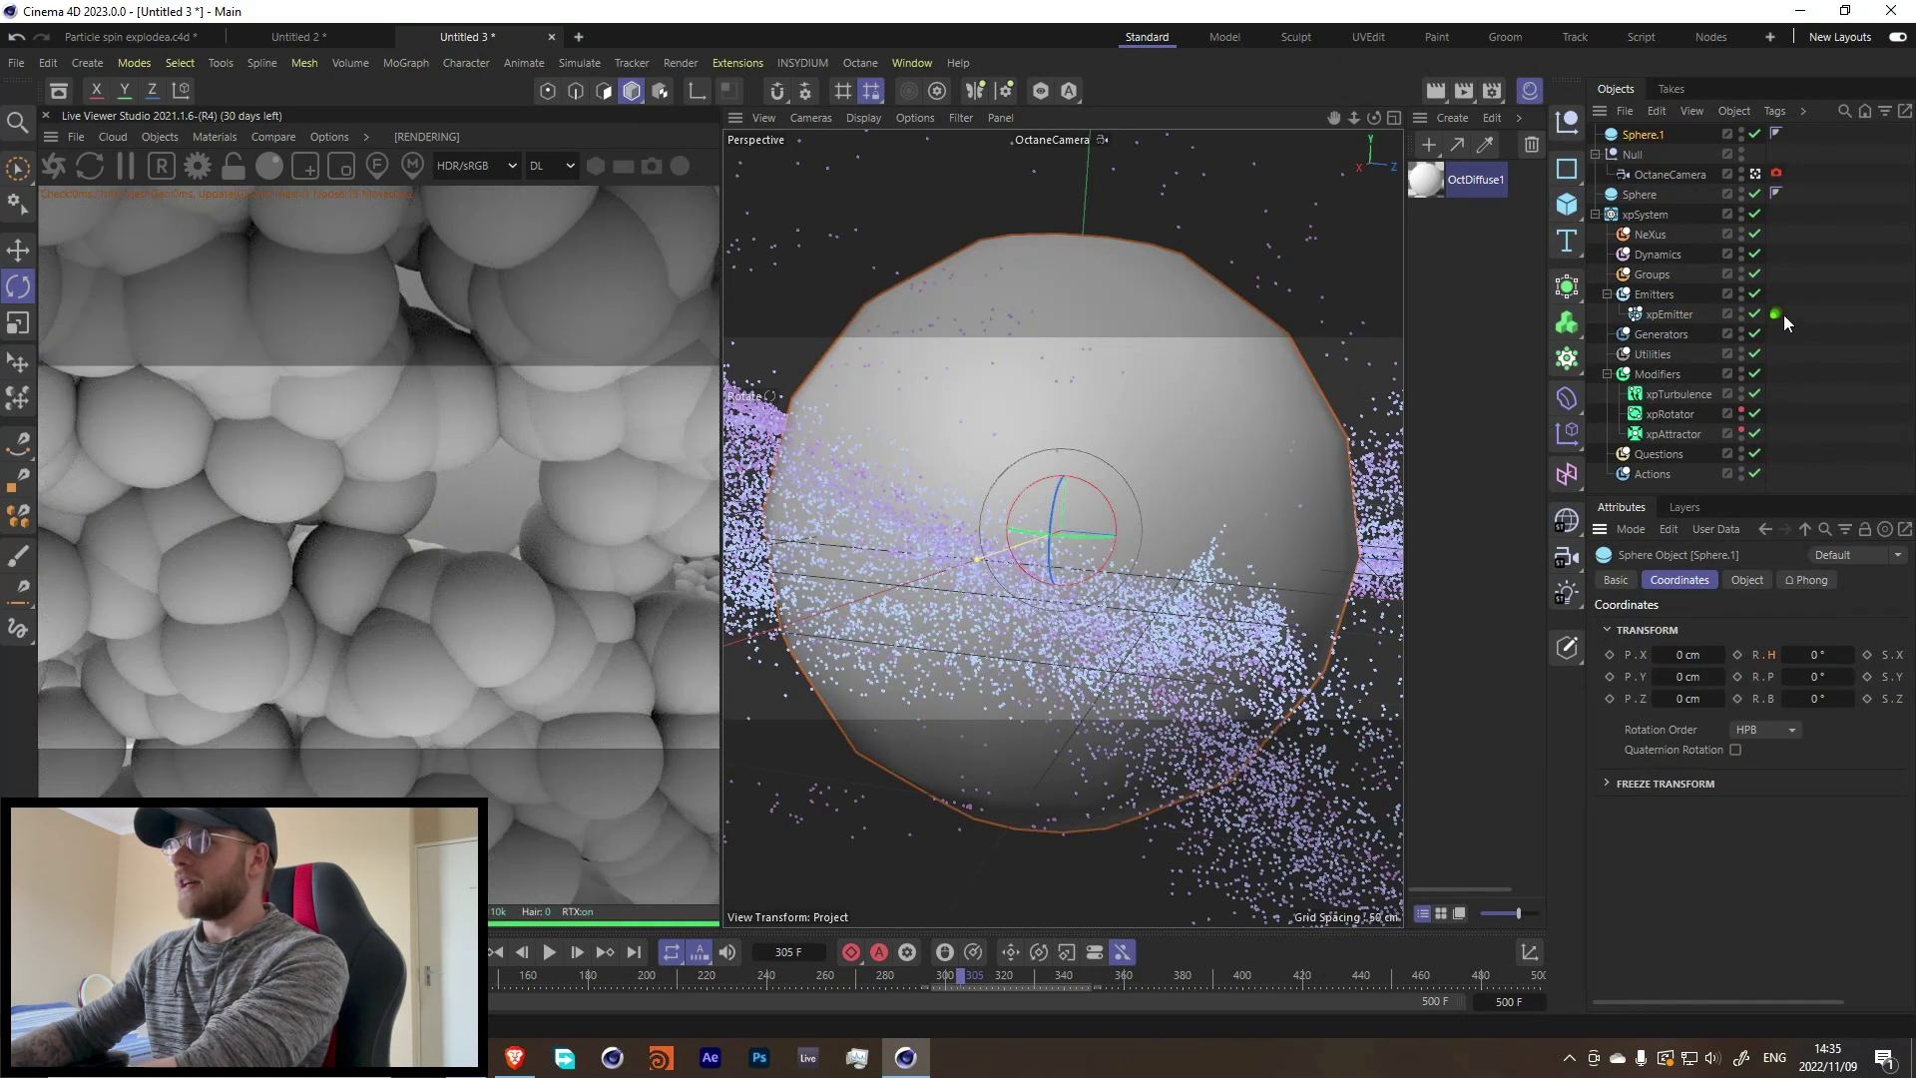
drag(1776, 313, 1761, 738)
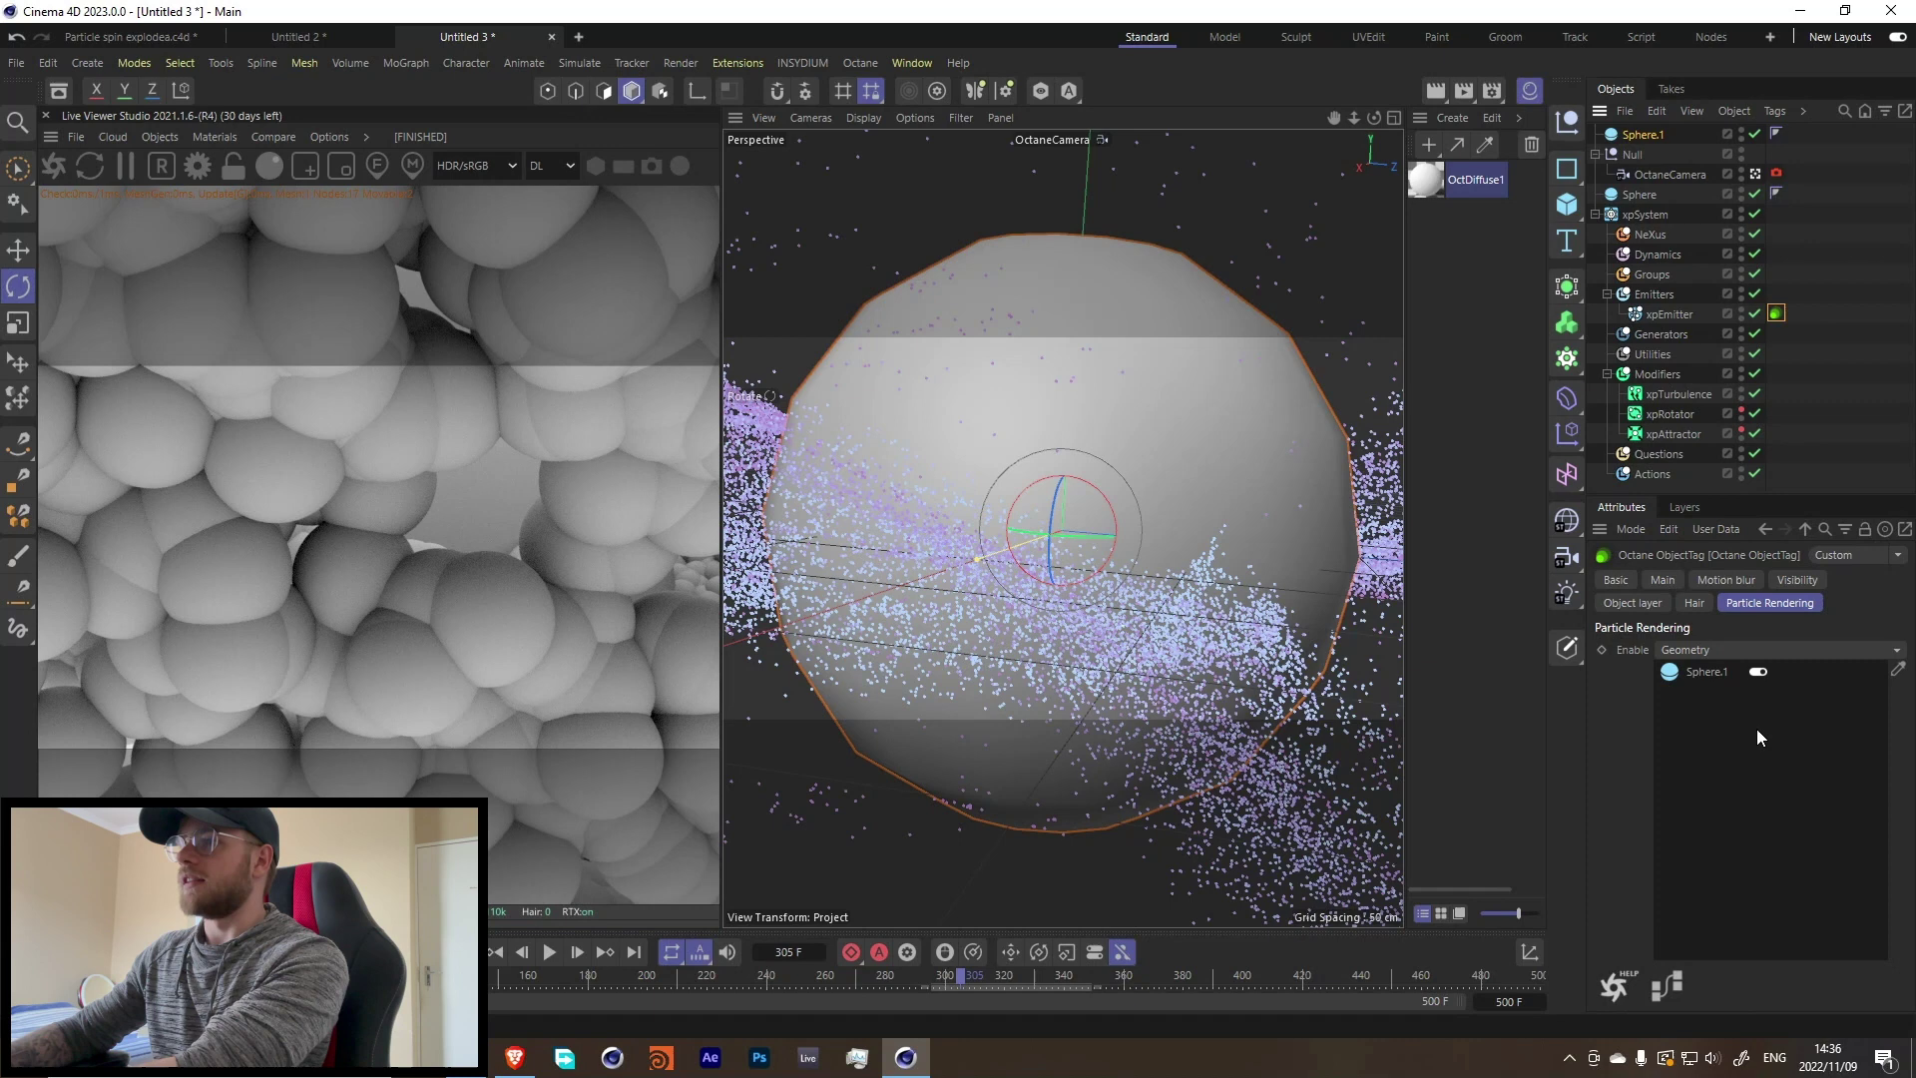
Step: Set the new particle Sphere's Radius to 1 cm and play the animation
click(1637, 135)
click(1746, 580)
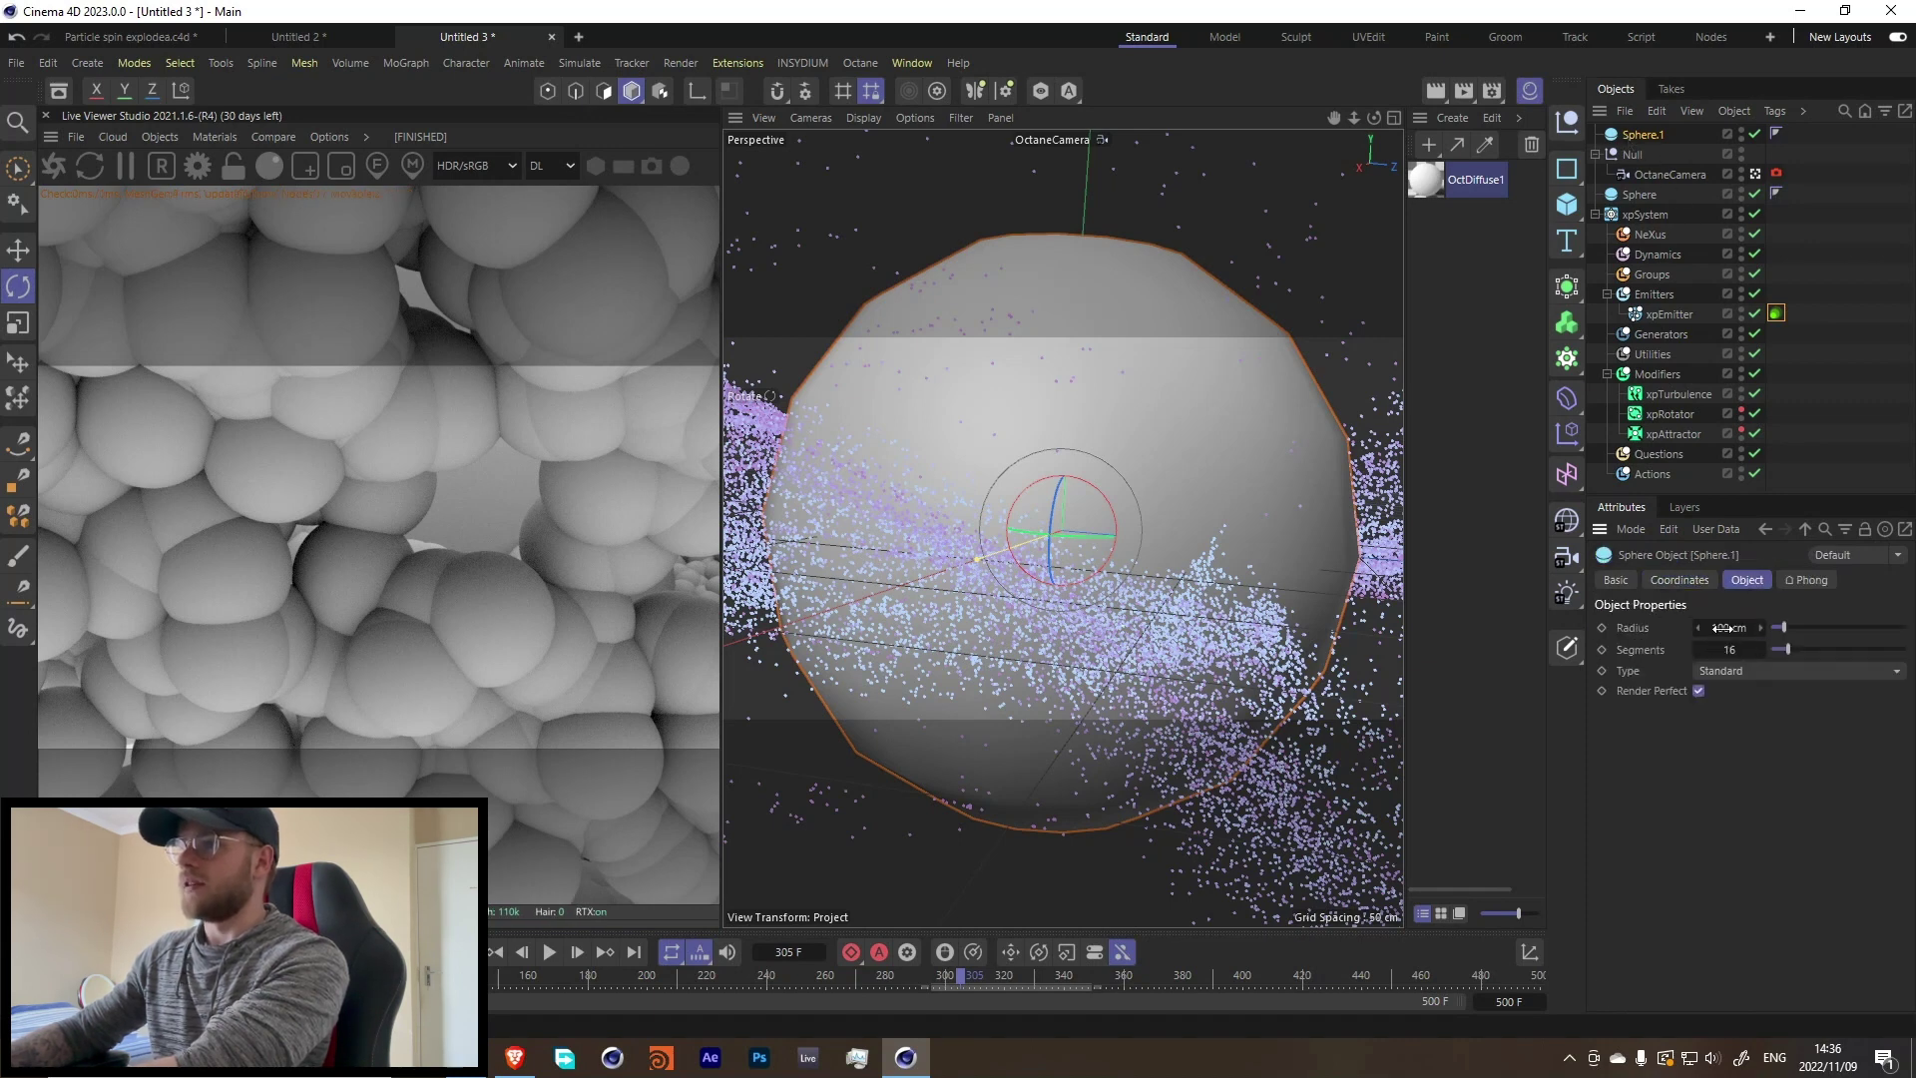
text(1)
key(Return)
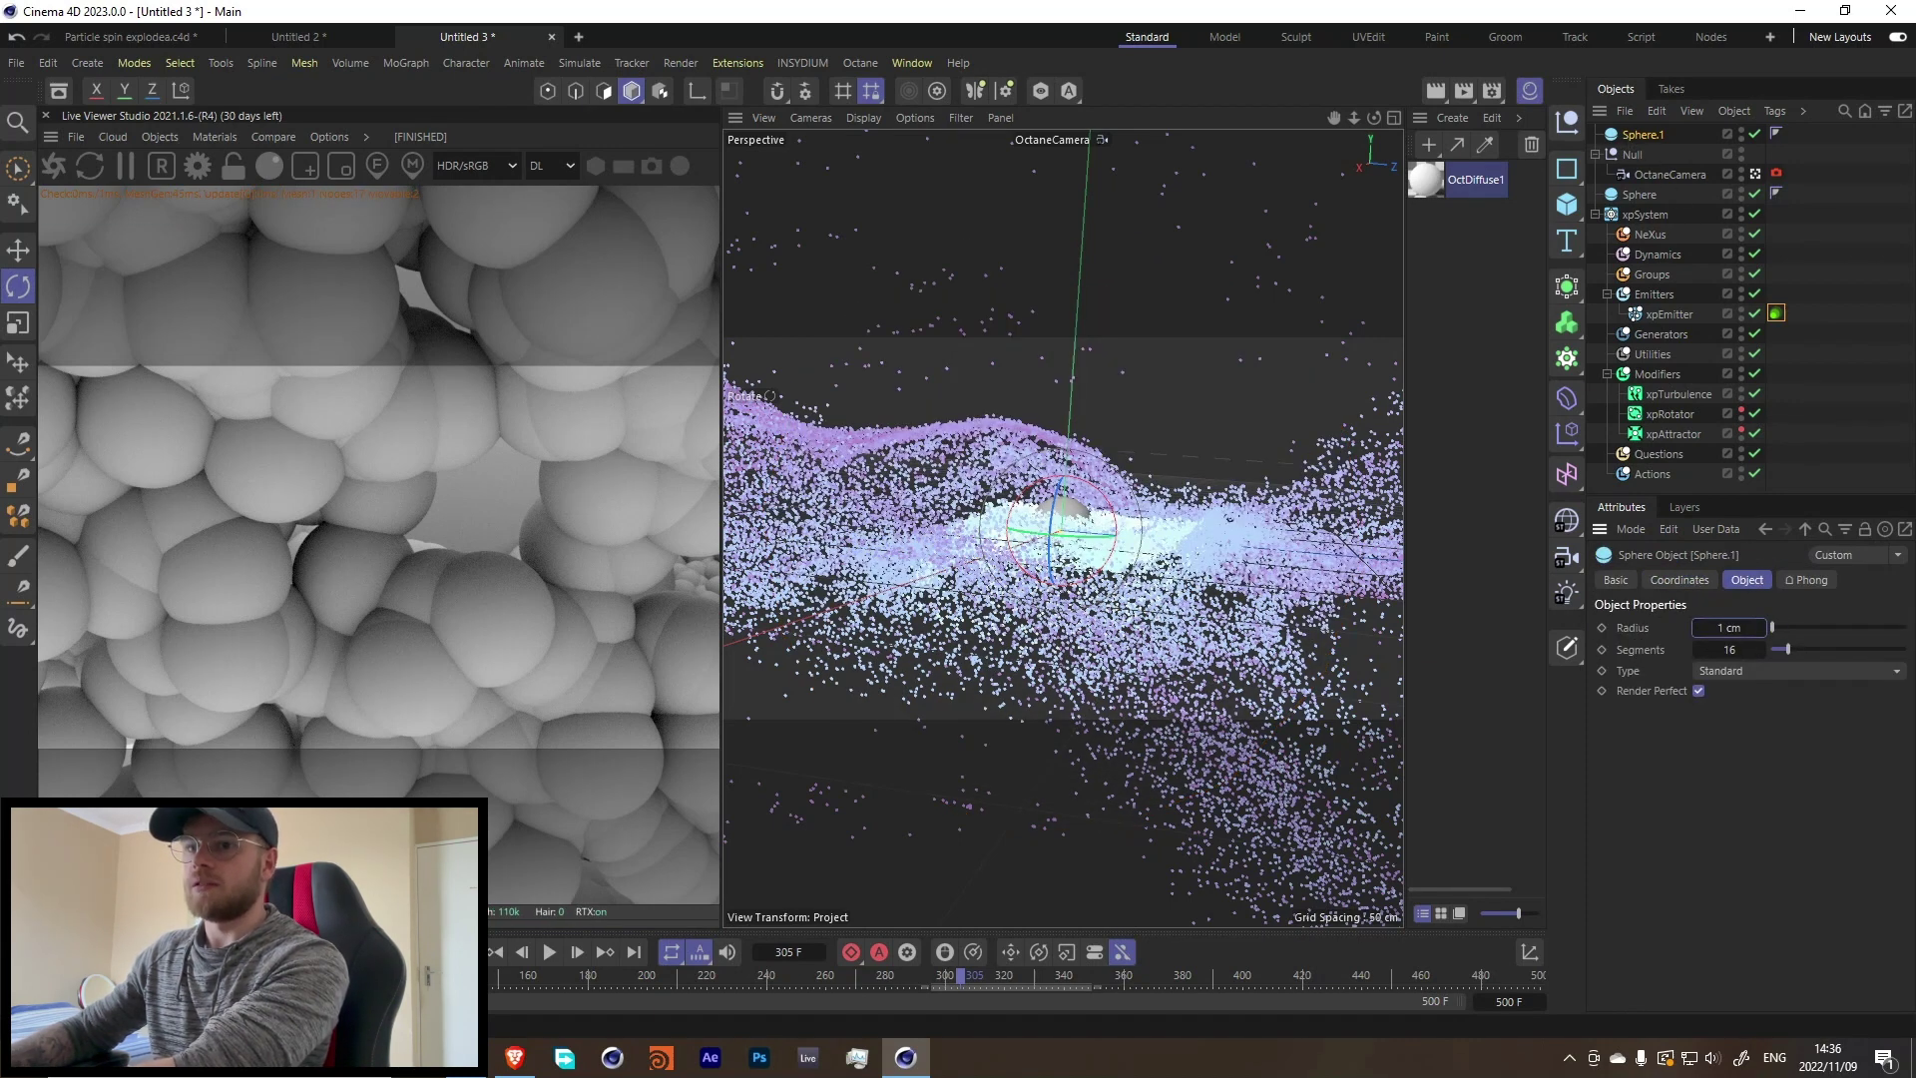
click(549, 958)
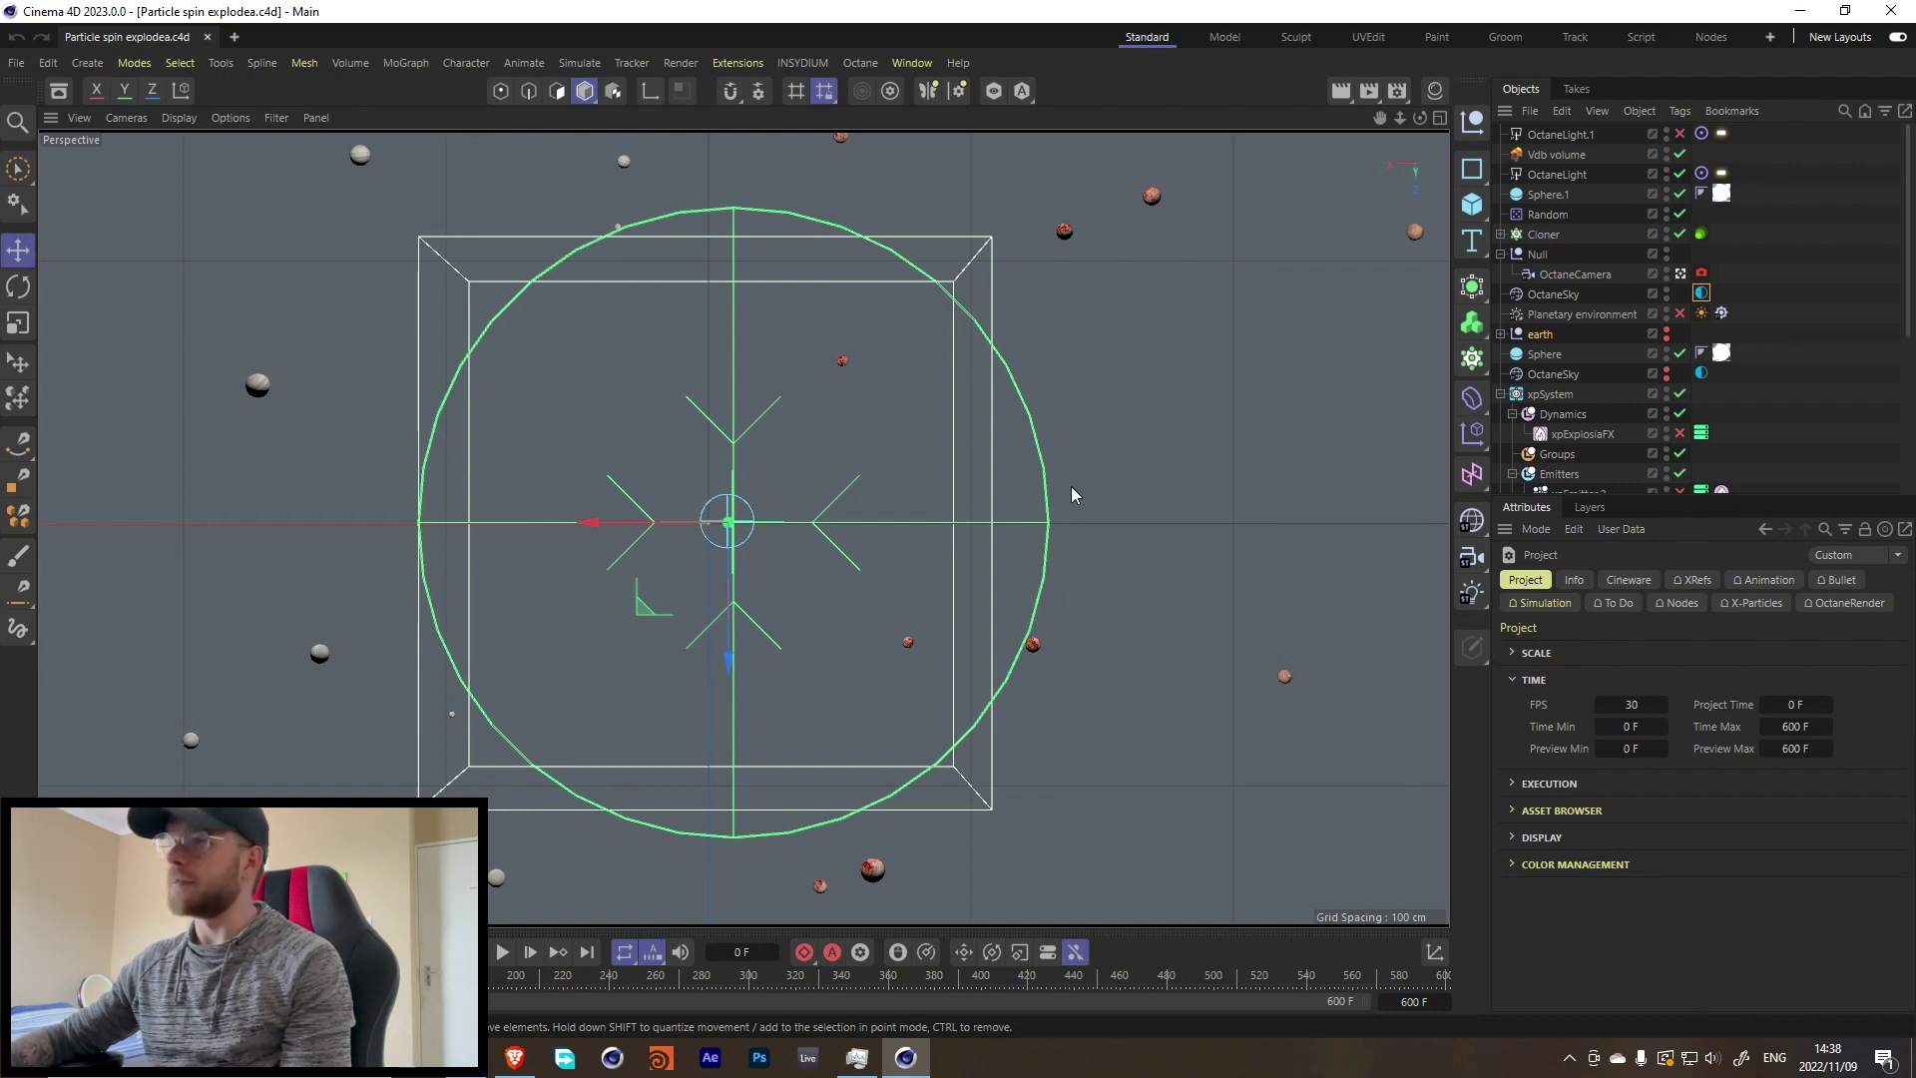
Step: In the Particle spin explodea.c4d scene, leave the camera view and dock the Octane Live Viewer beside the viewport with the material list shown
click(1680, 271)
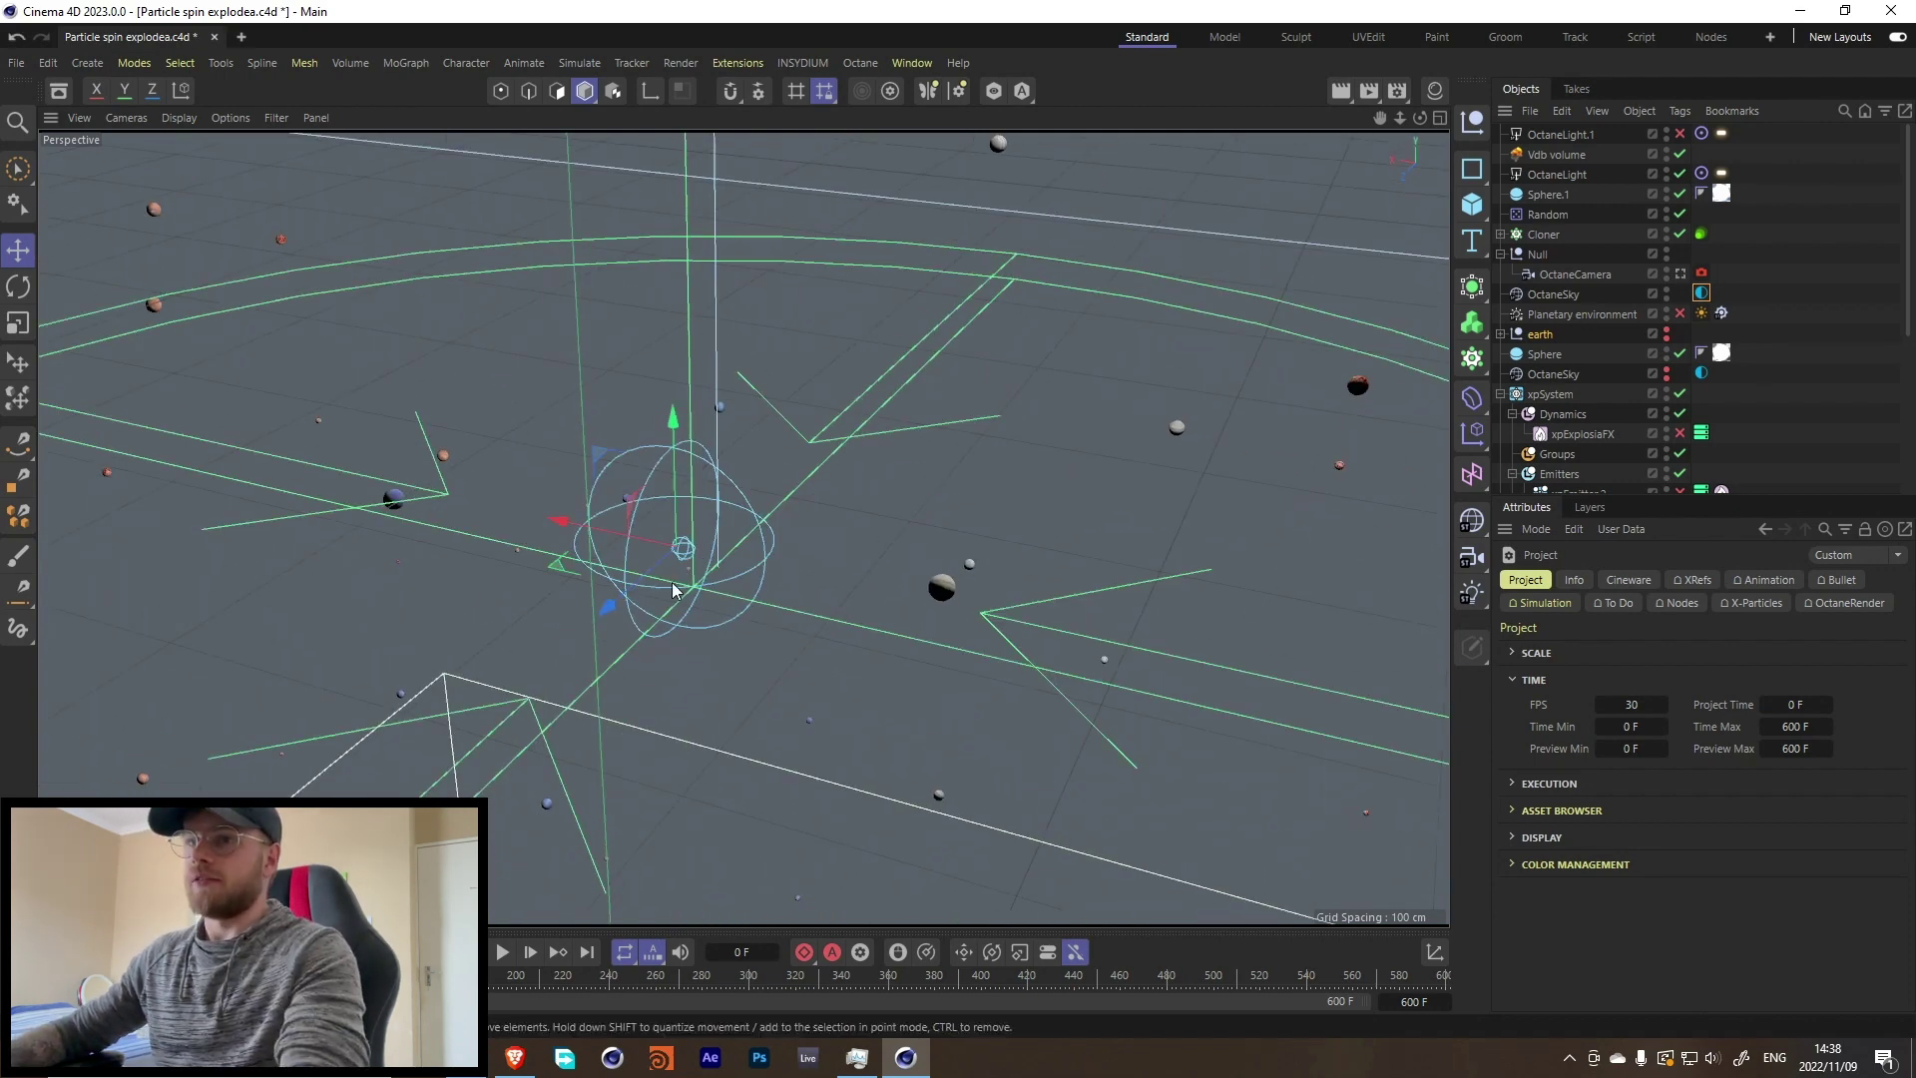
scroll(674, 589, down, 2)
click(860, 62)
click(903, 117)
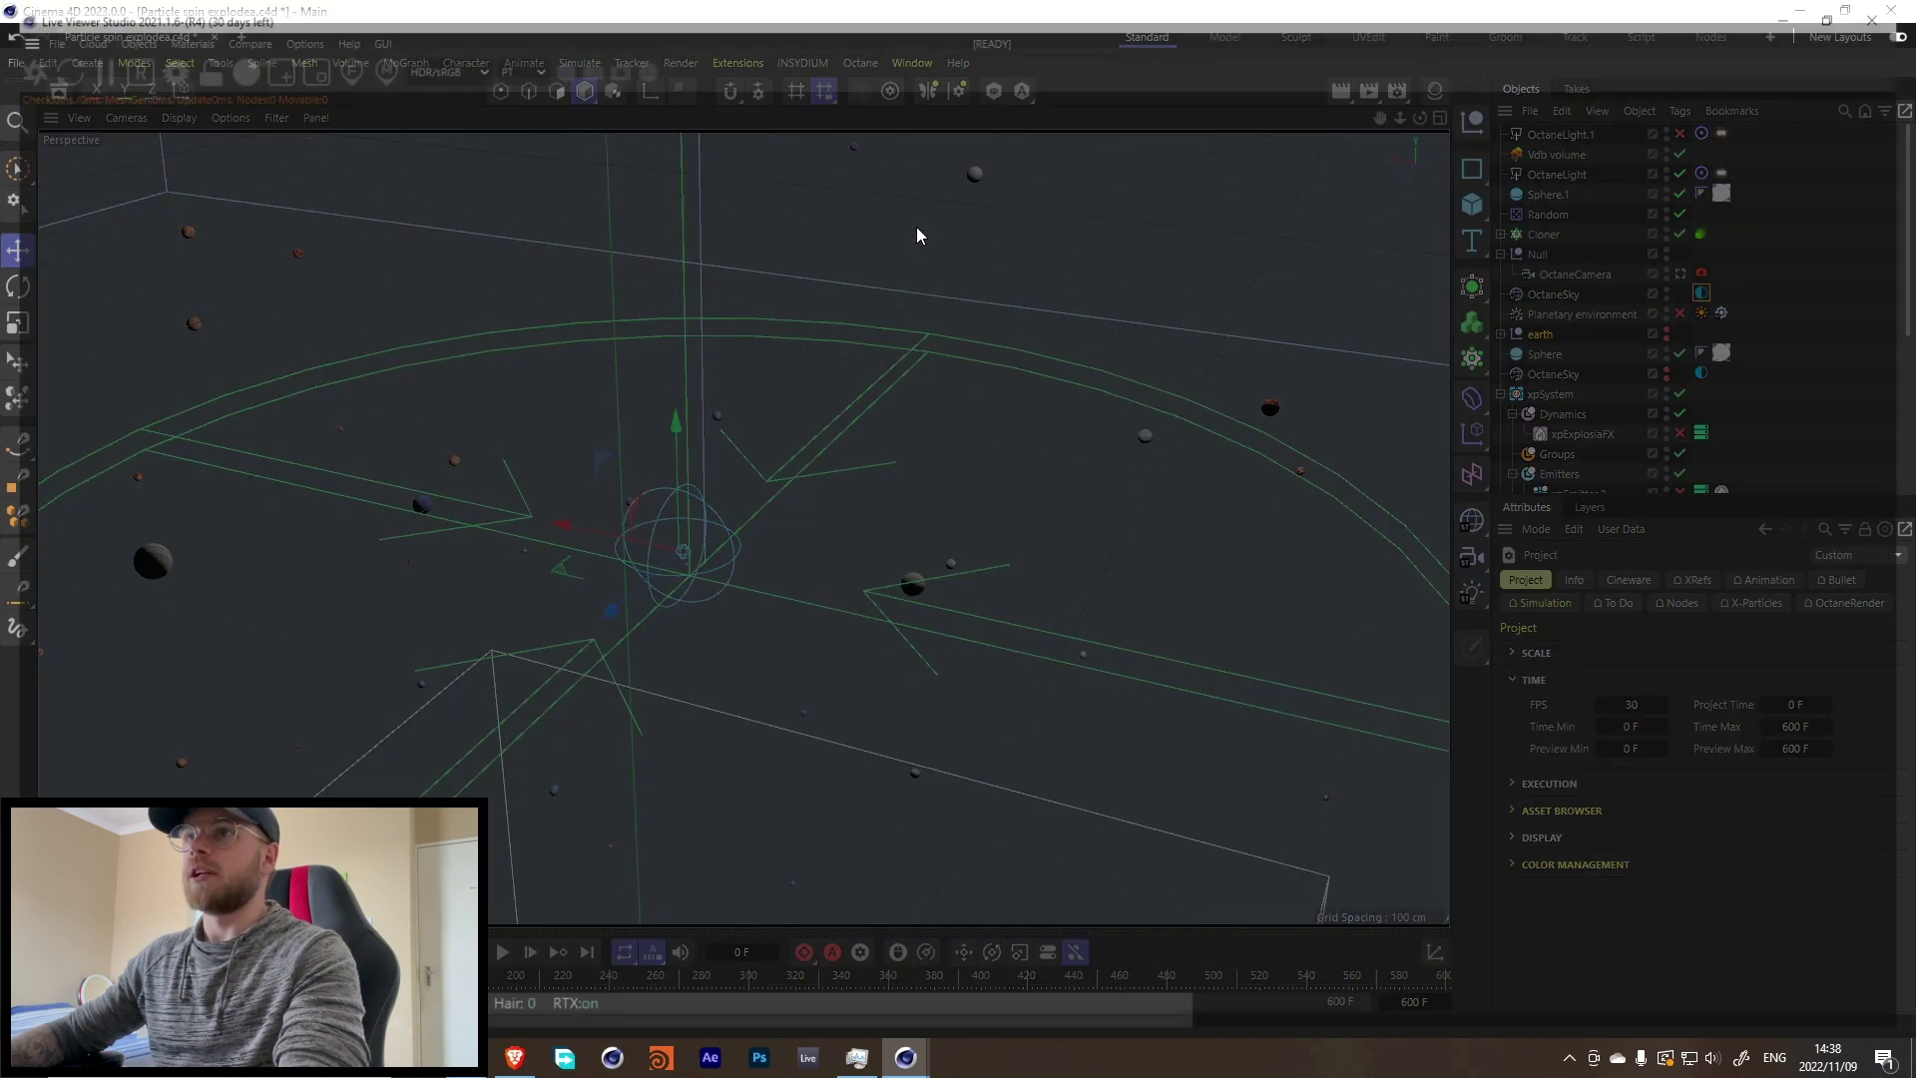
drag(380, 266, 58, 260)
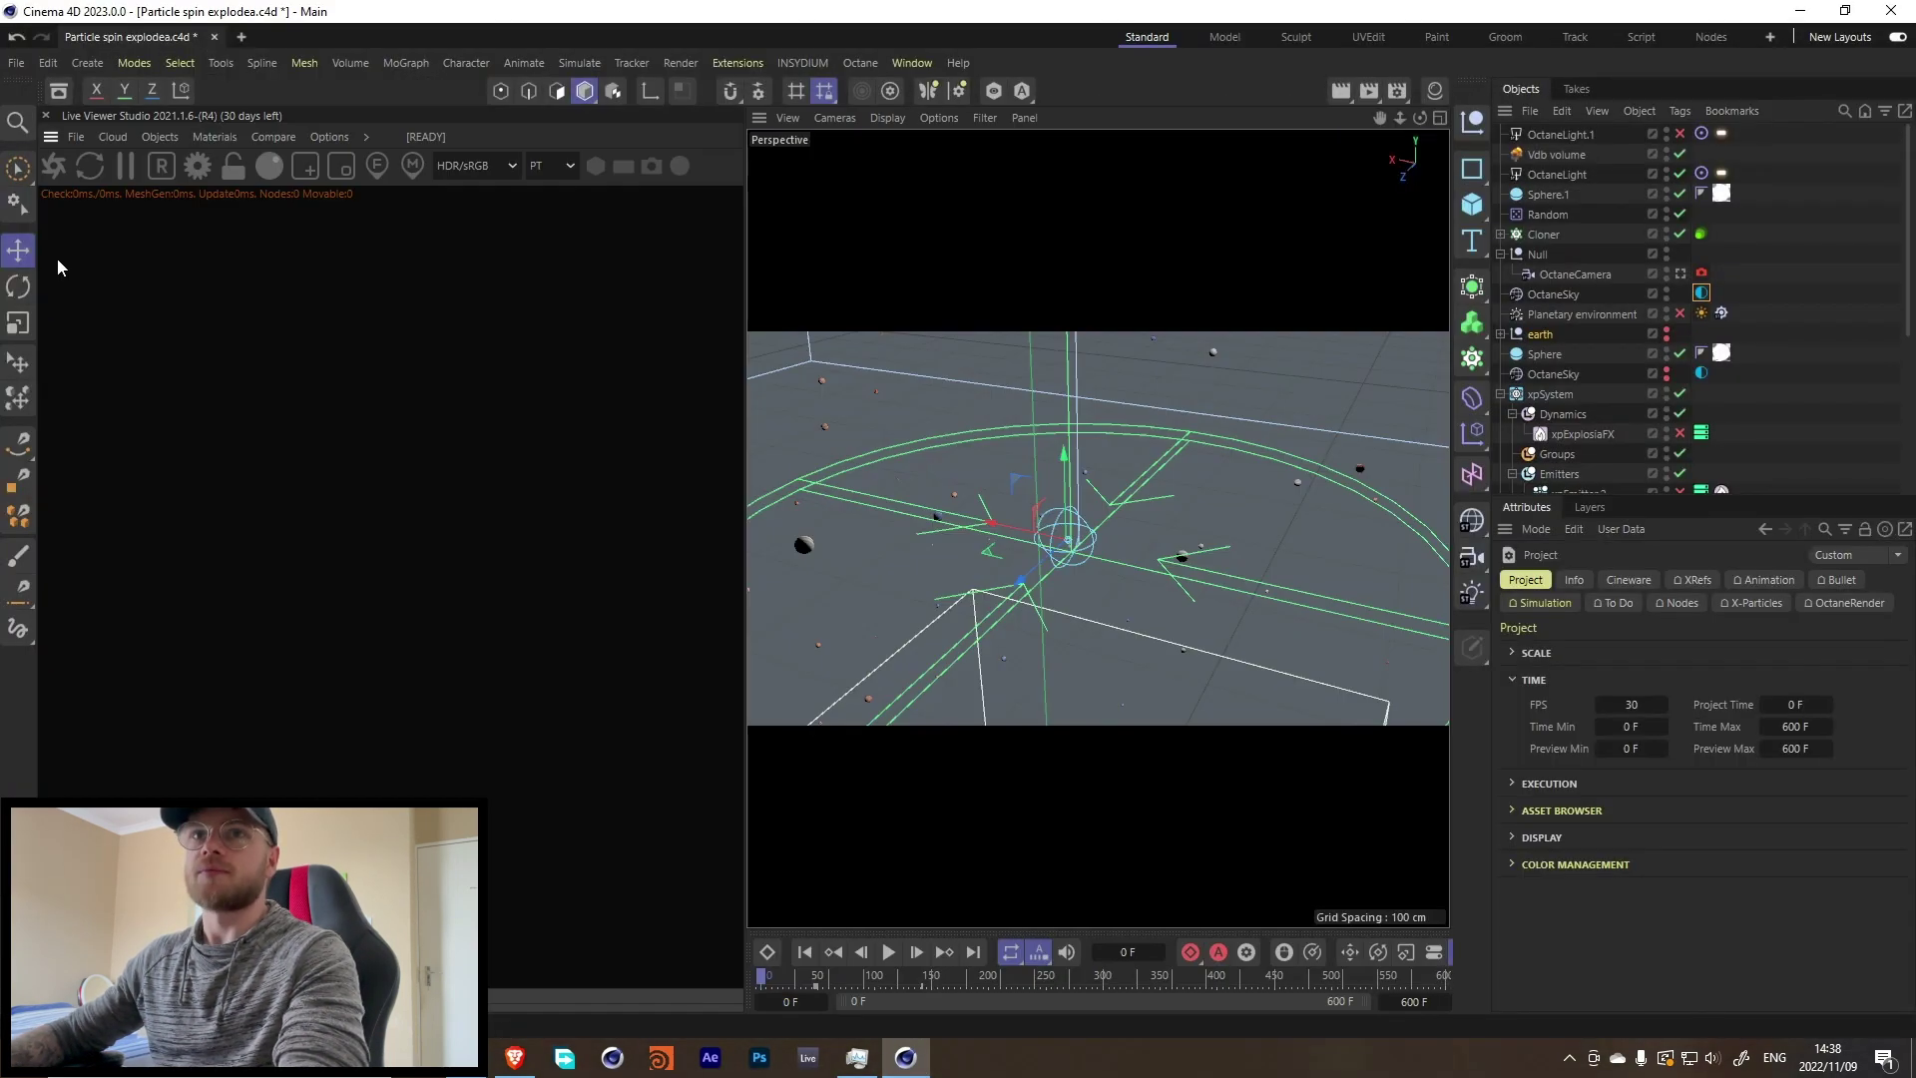
click(1436, 92)
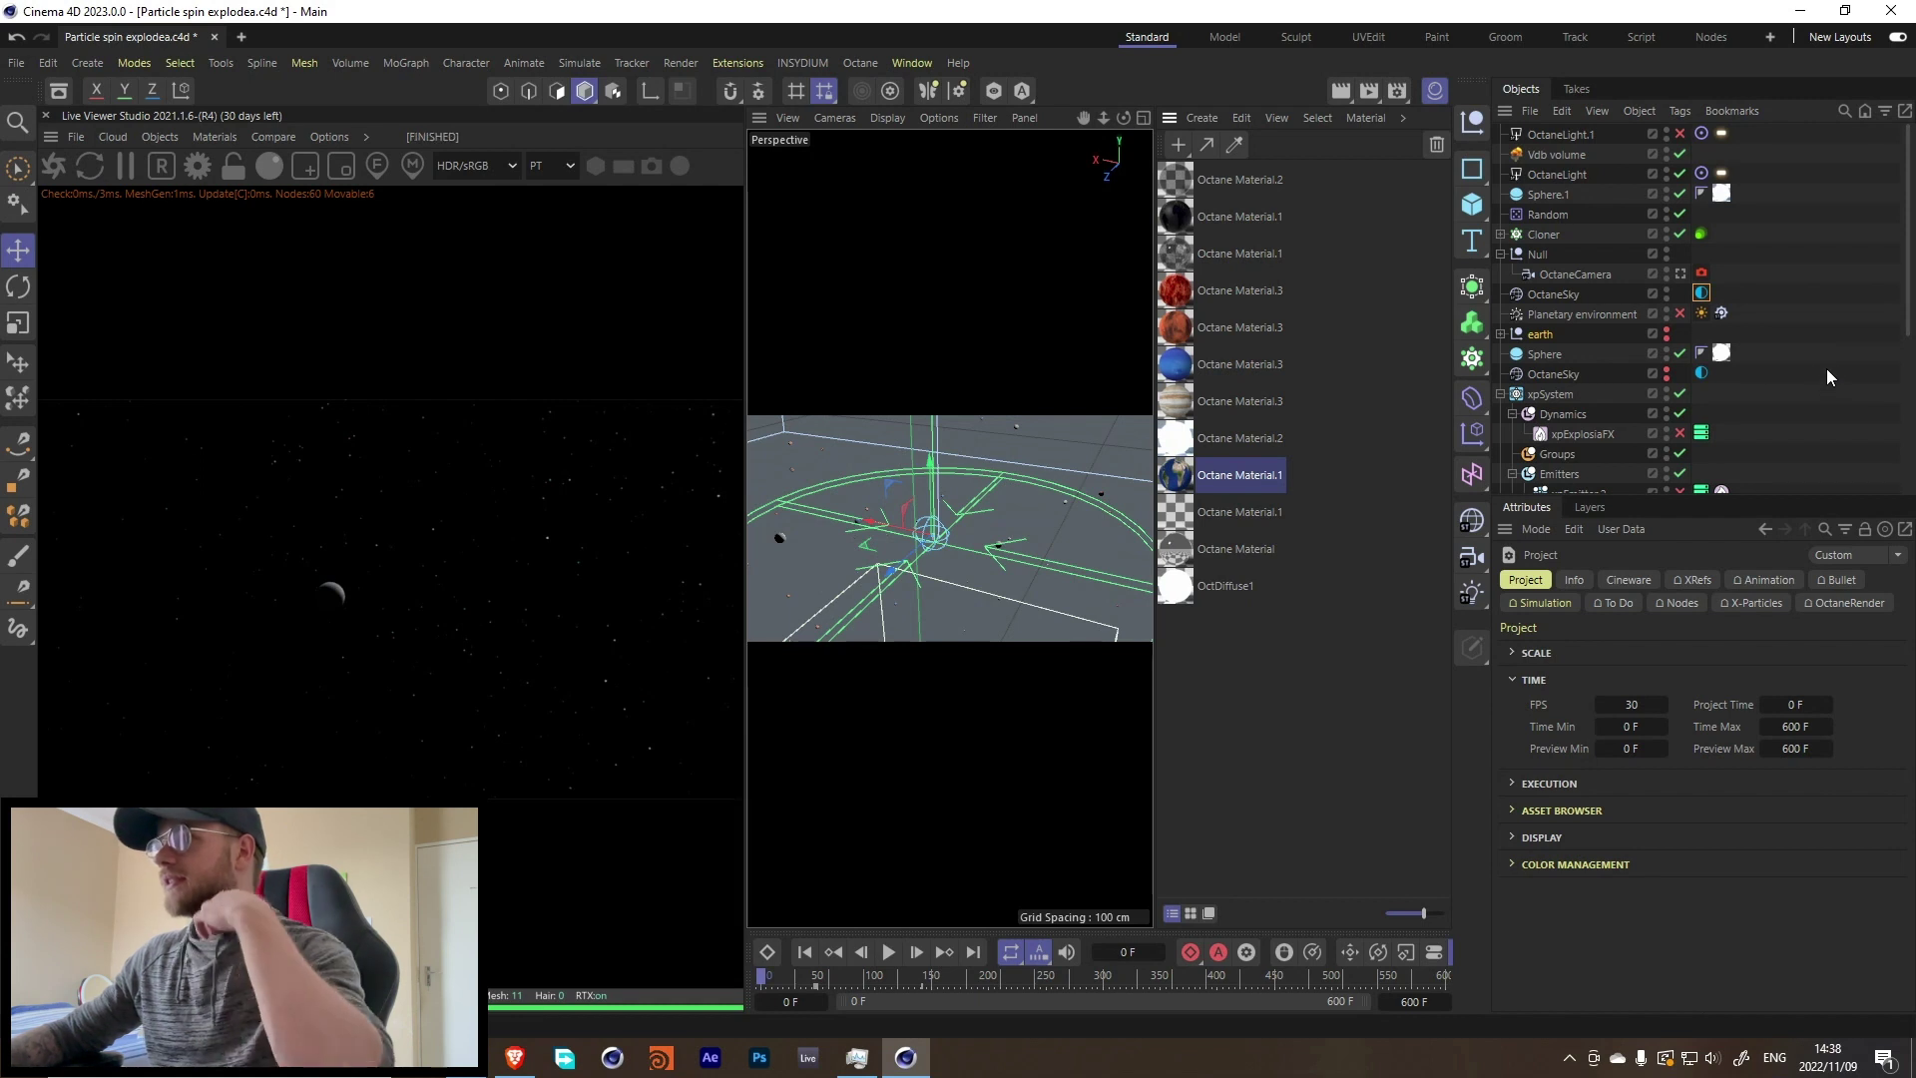
Step: Examine the Particle Rendering settings in the Octane object tag on xpEmitter
scroll(1826, 369, down, 5)
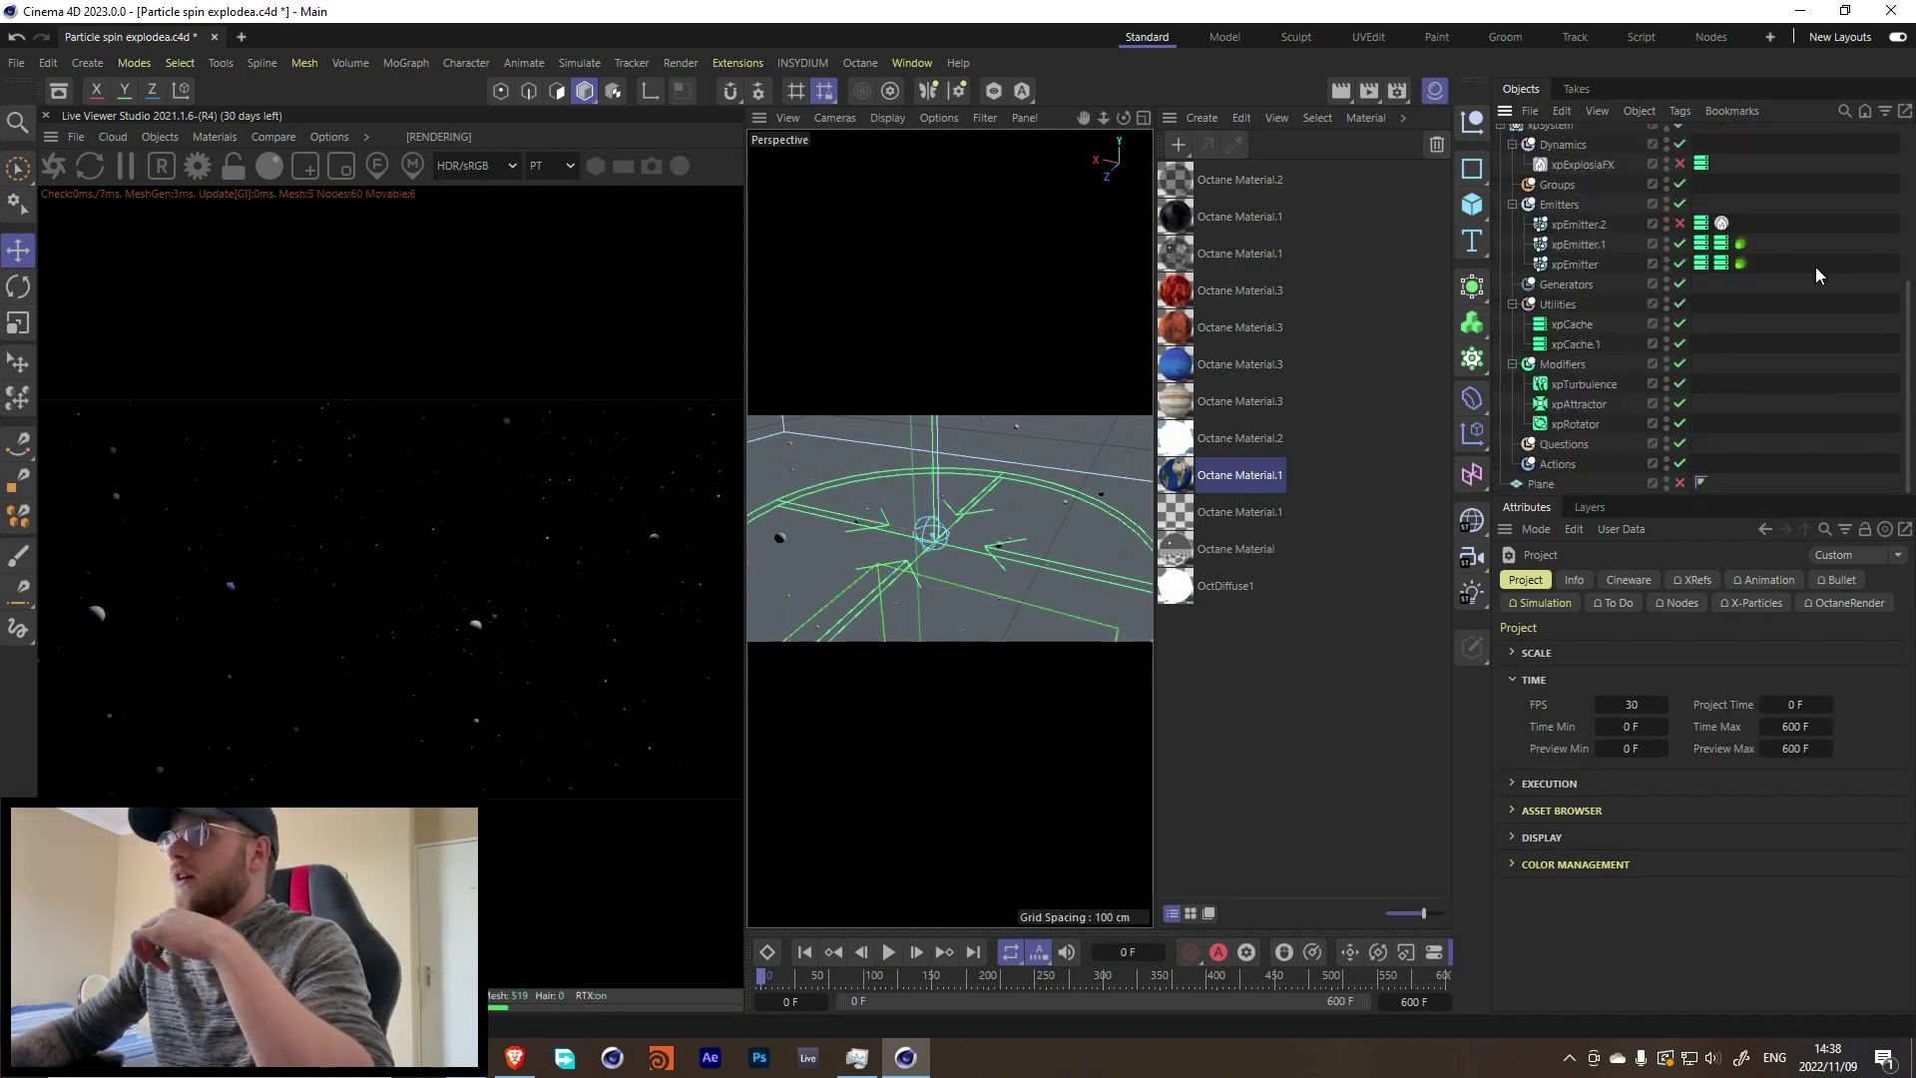
click(1741, 262)
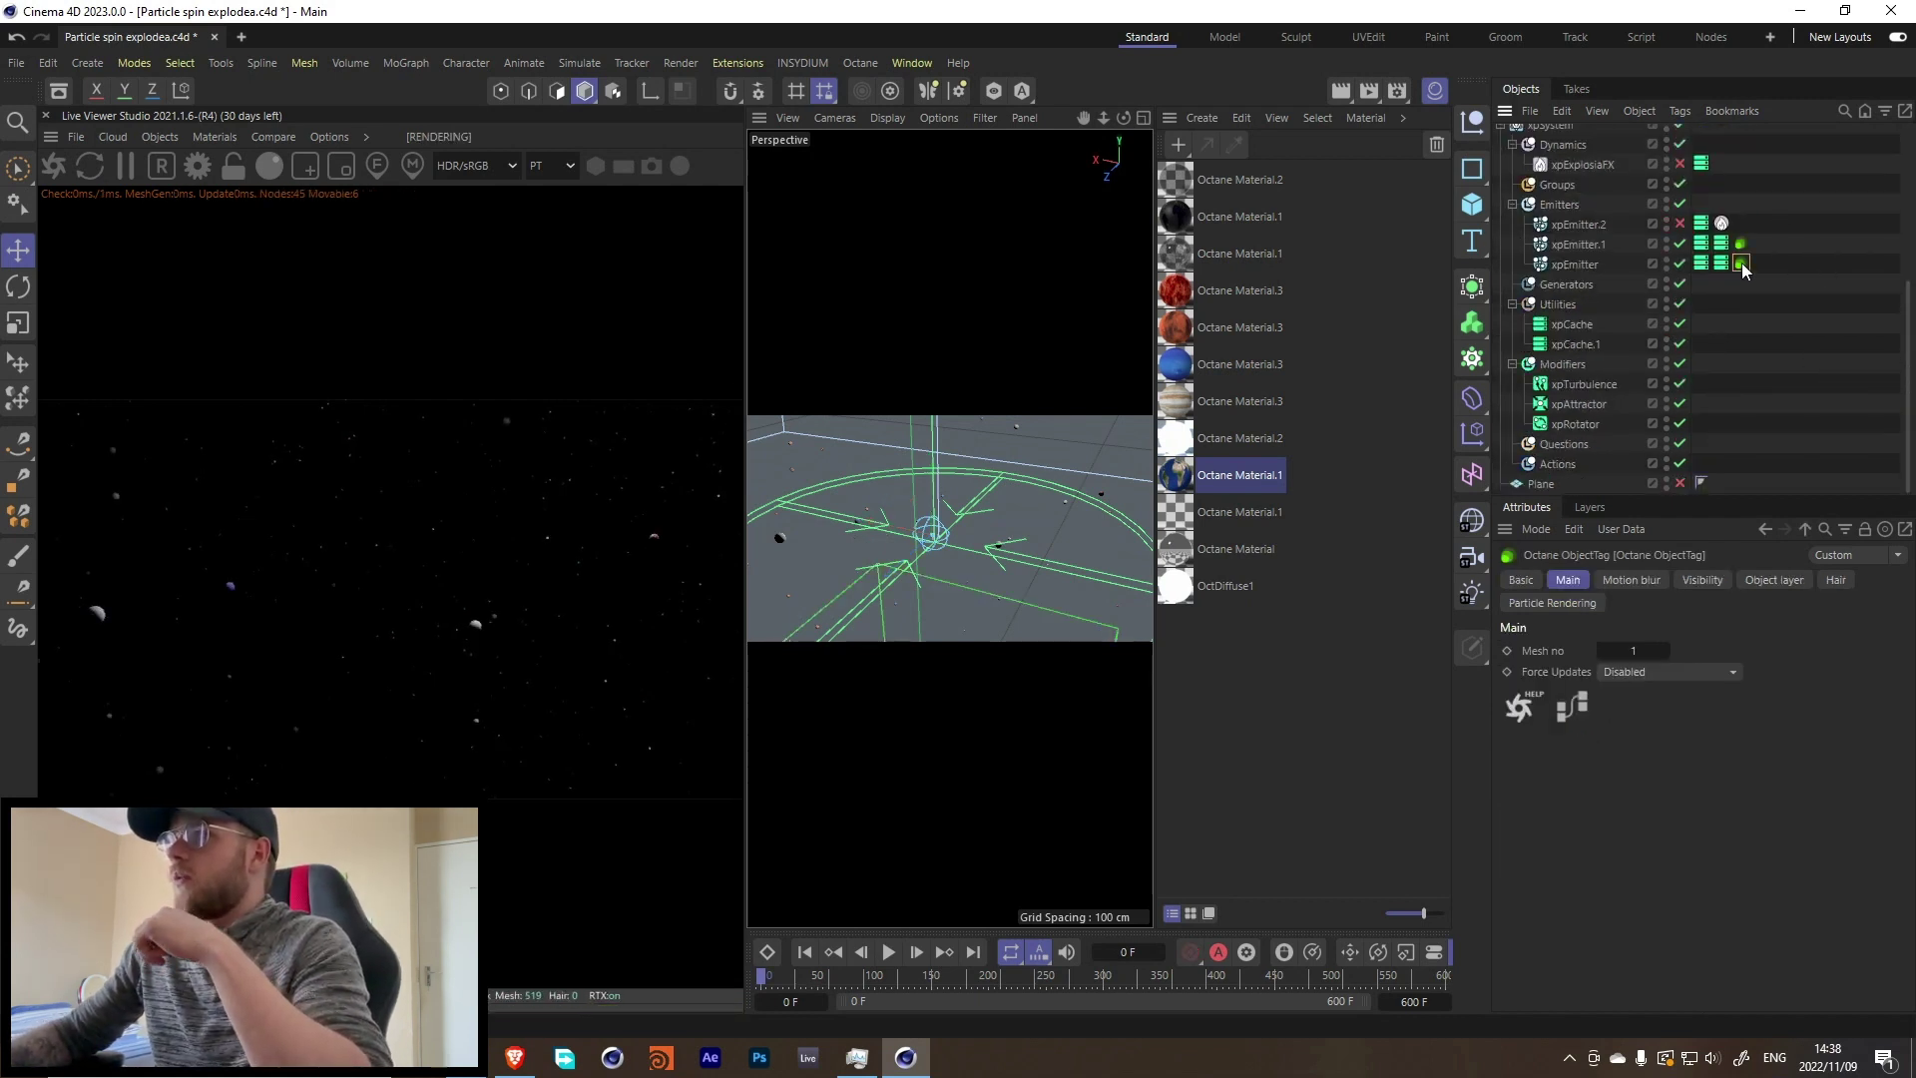
click(1547, 603)
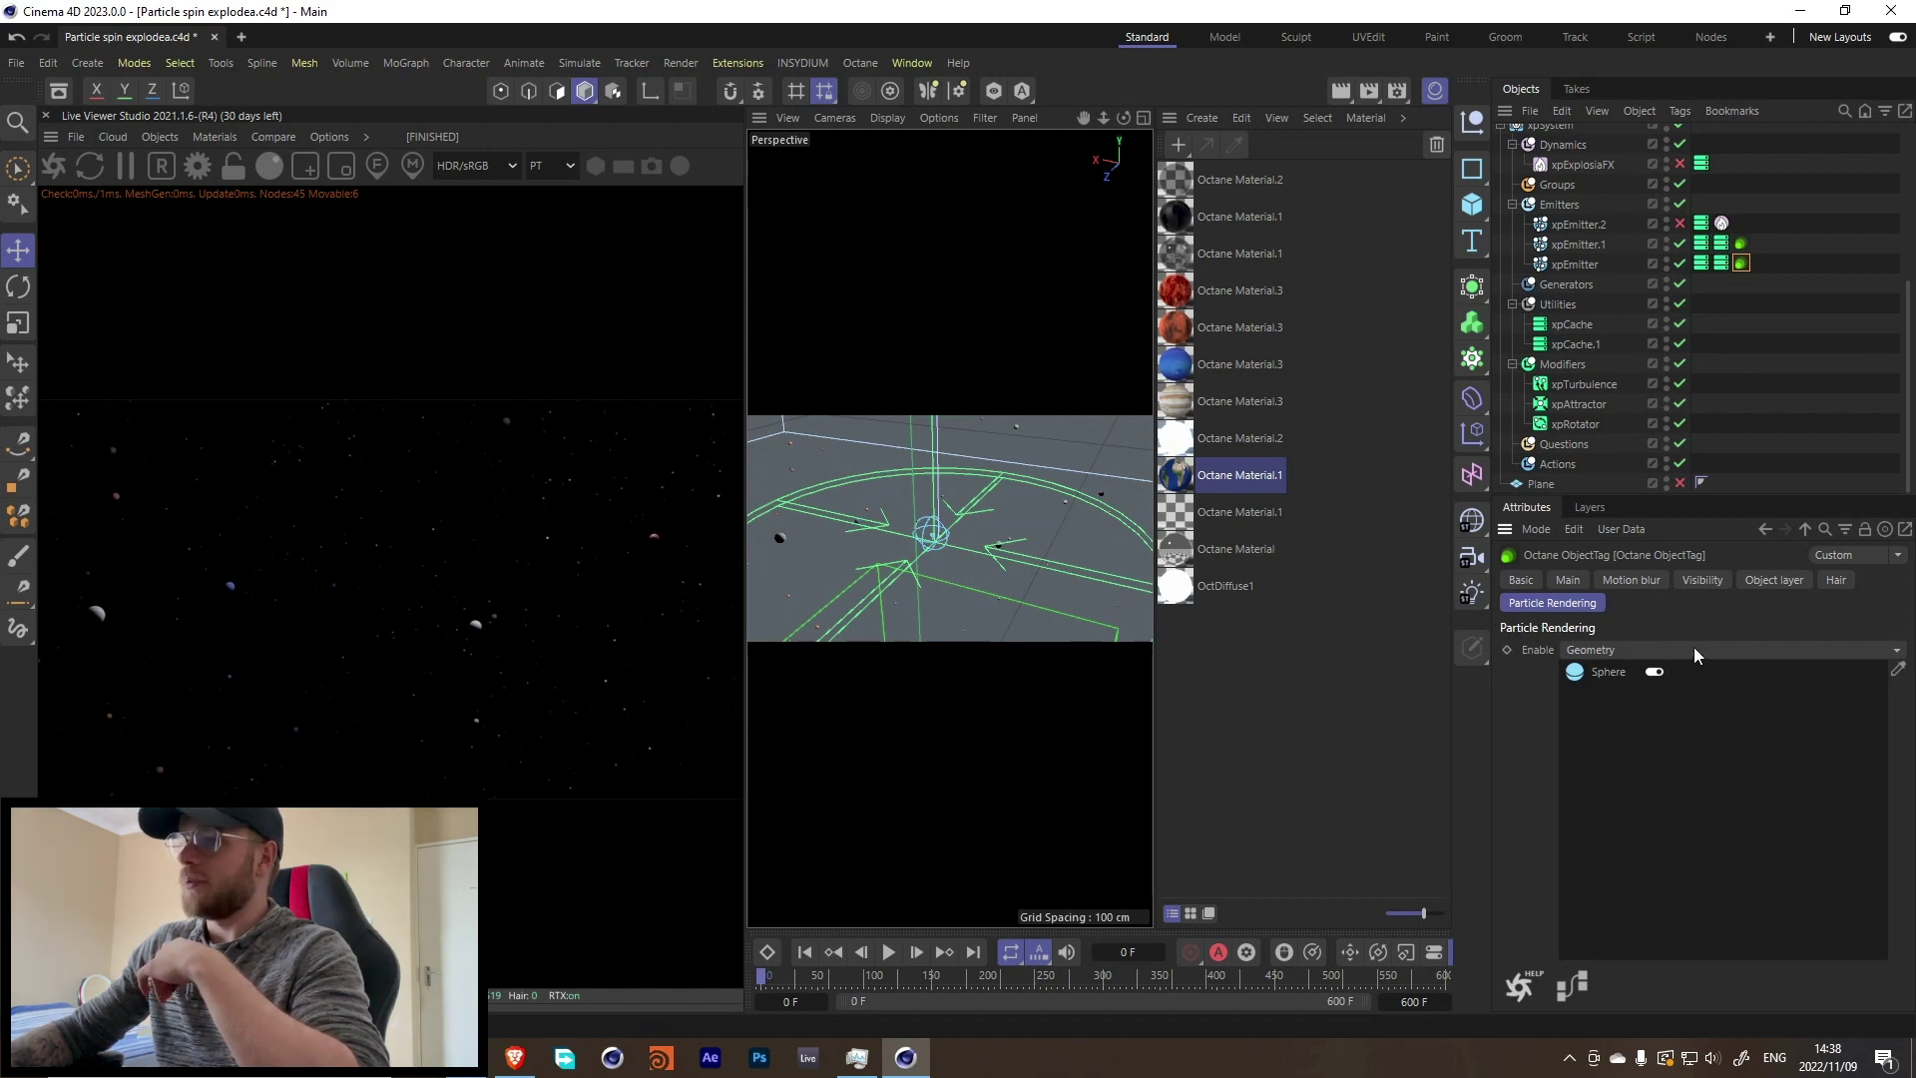
Step: Check the Radius of Sphere.1, clear the selection and play the animation, pausing at frame 62
scroll(1819, 363, up, 5)
click(1553, 197)
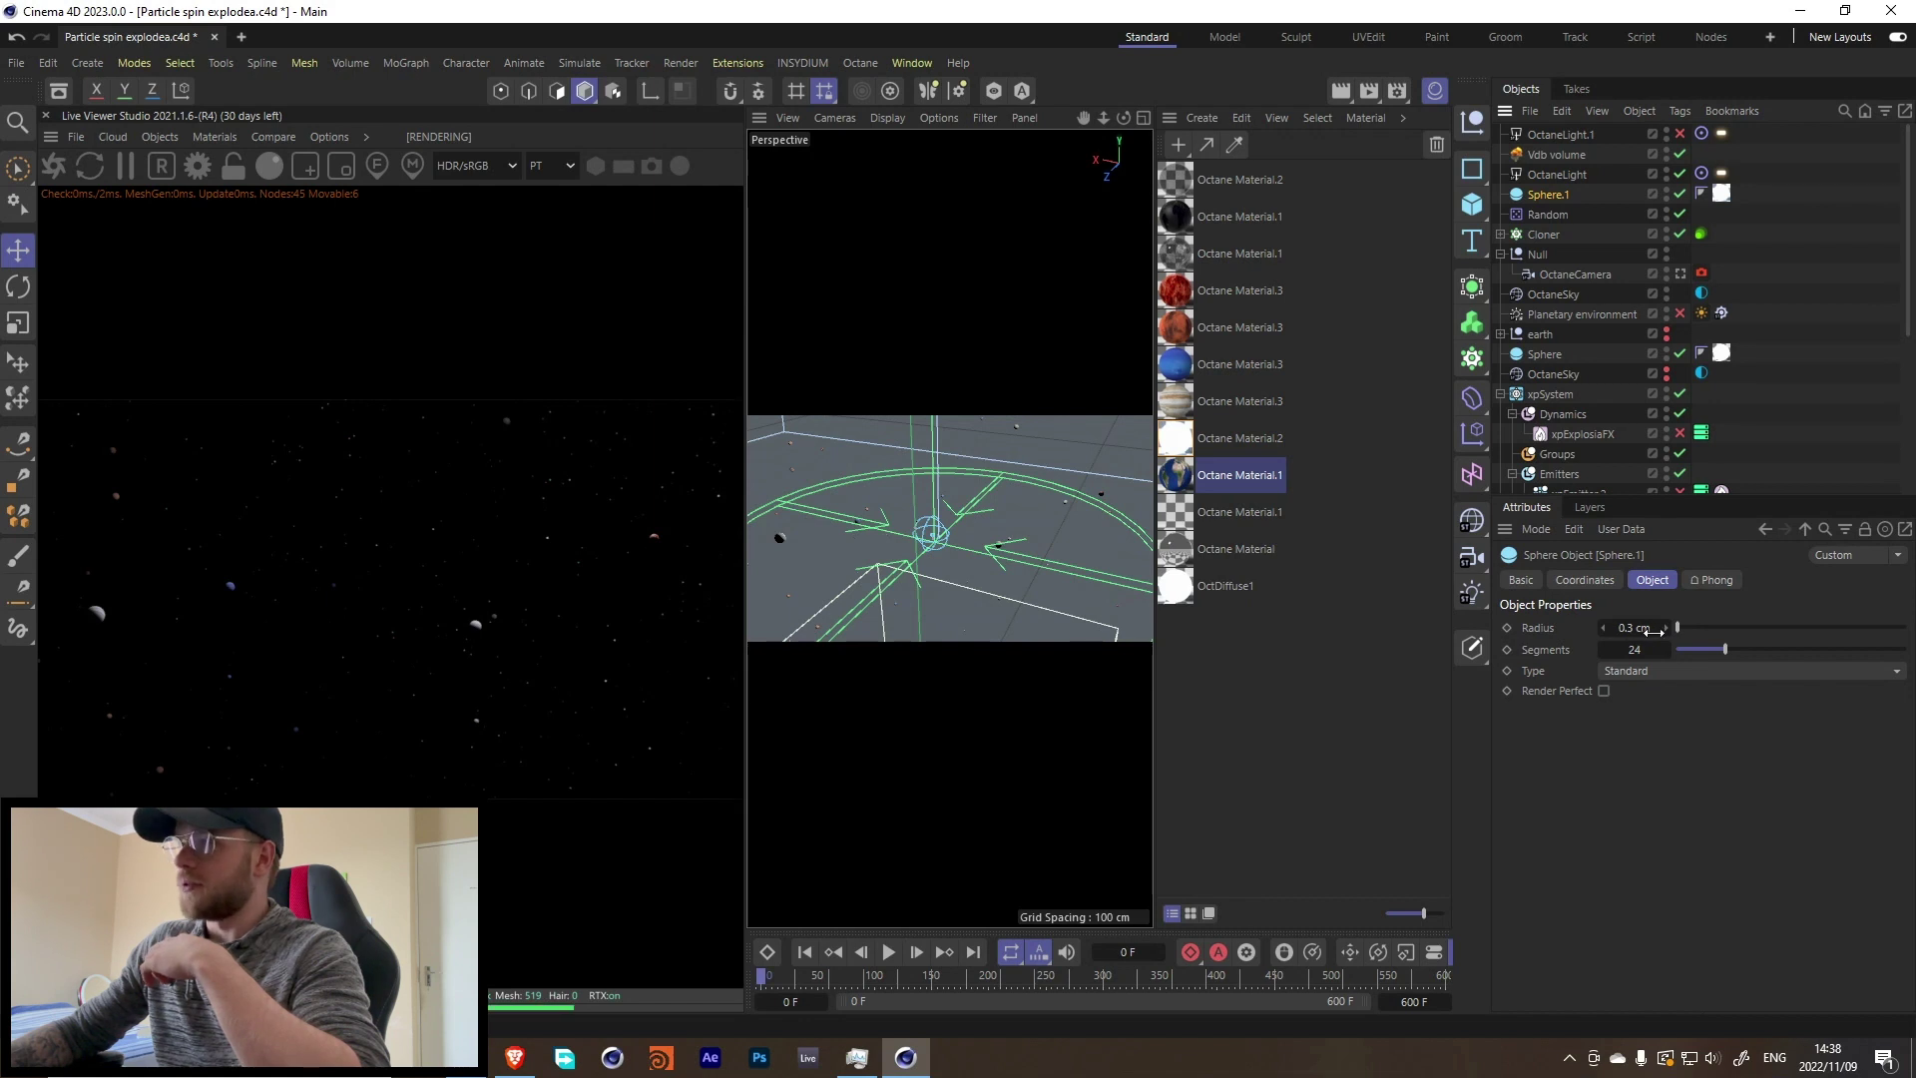
click(1775, 226)
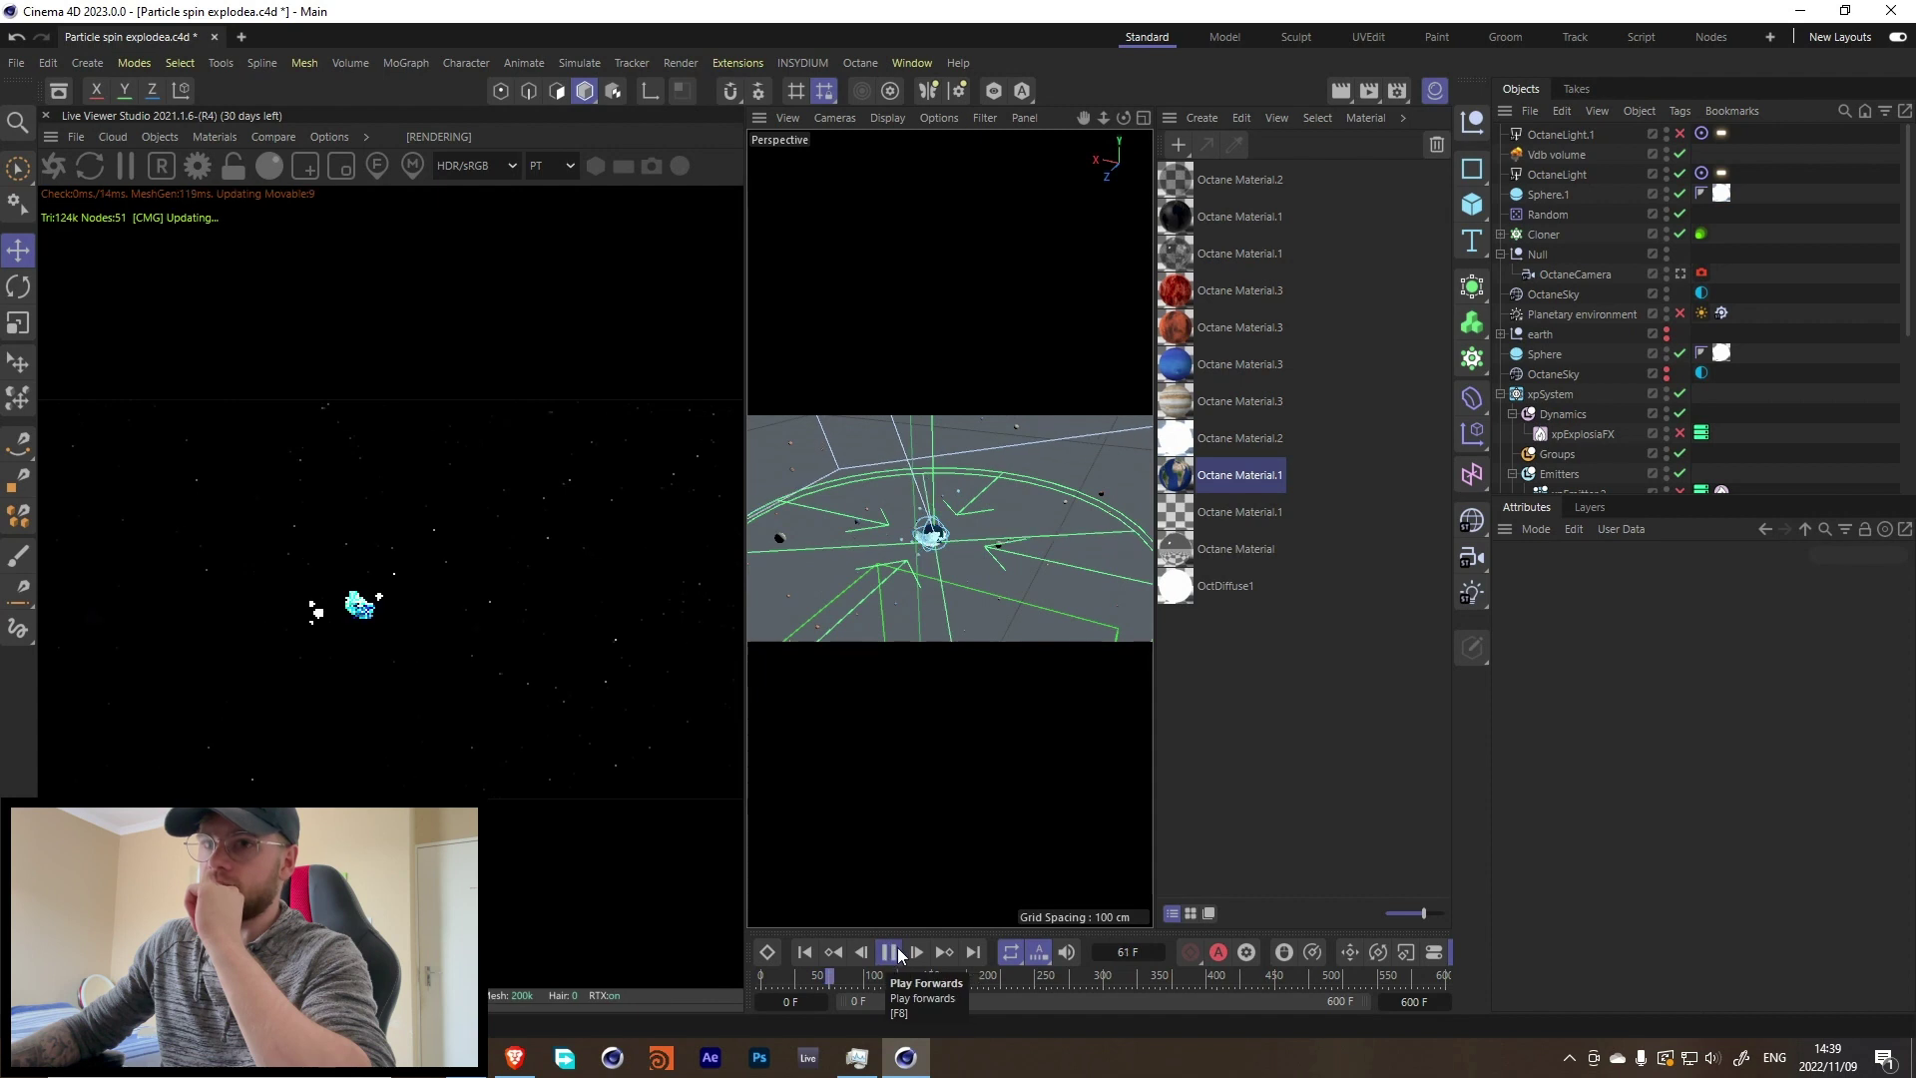
click(892, 953)
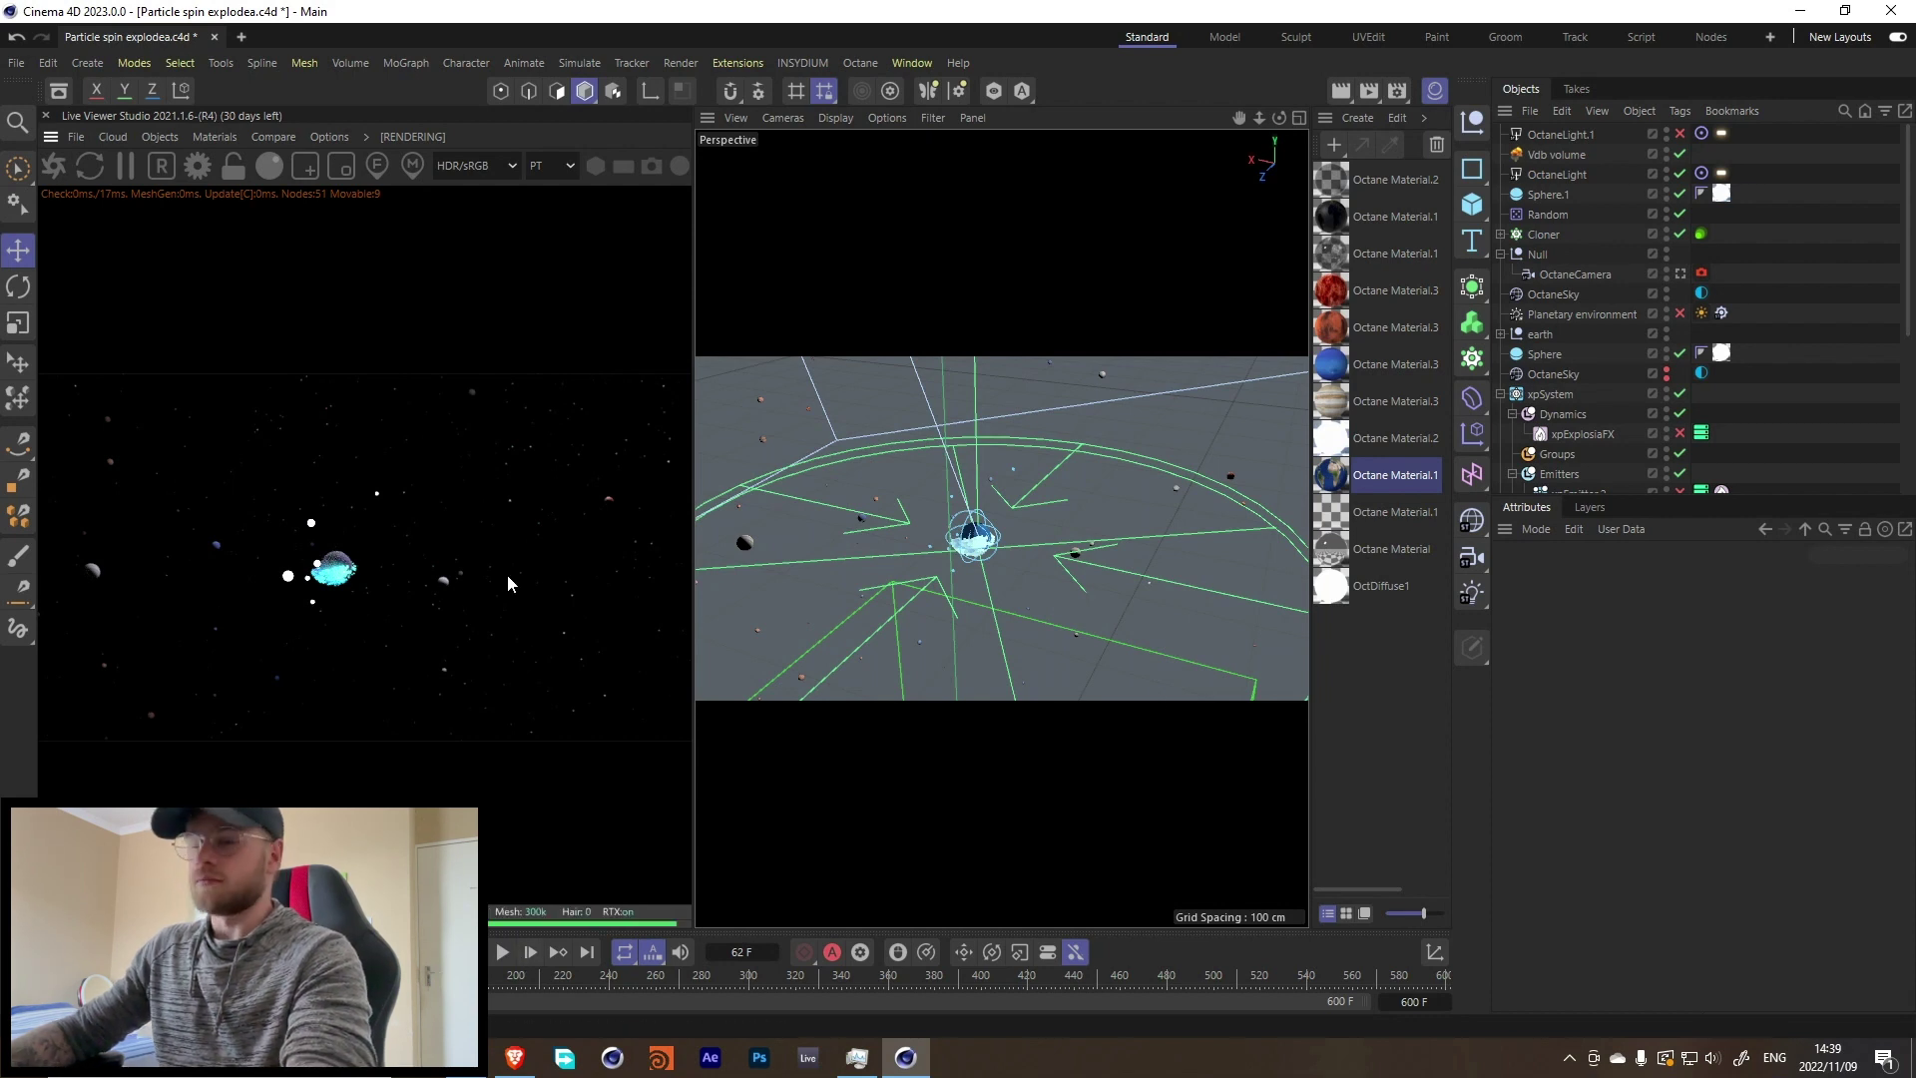
Step: Open Sphere.1's Octane Material.2 in the Octane Node Editor and examine its Blackbody Emission node settings
scroll(1839, 383, down, 4)
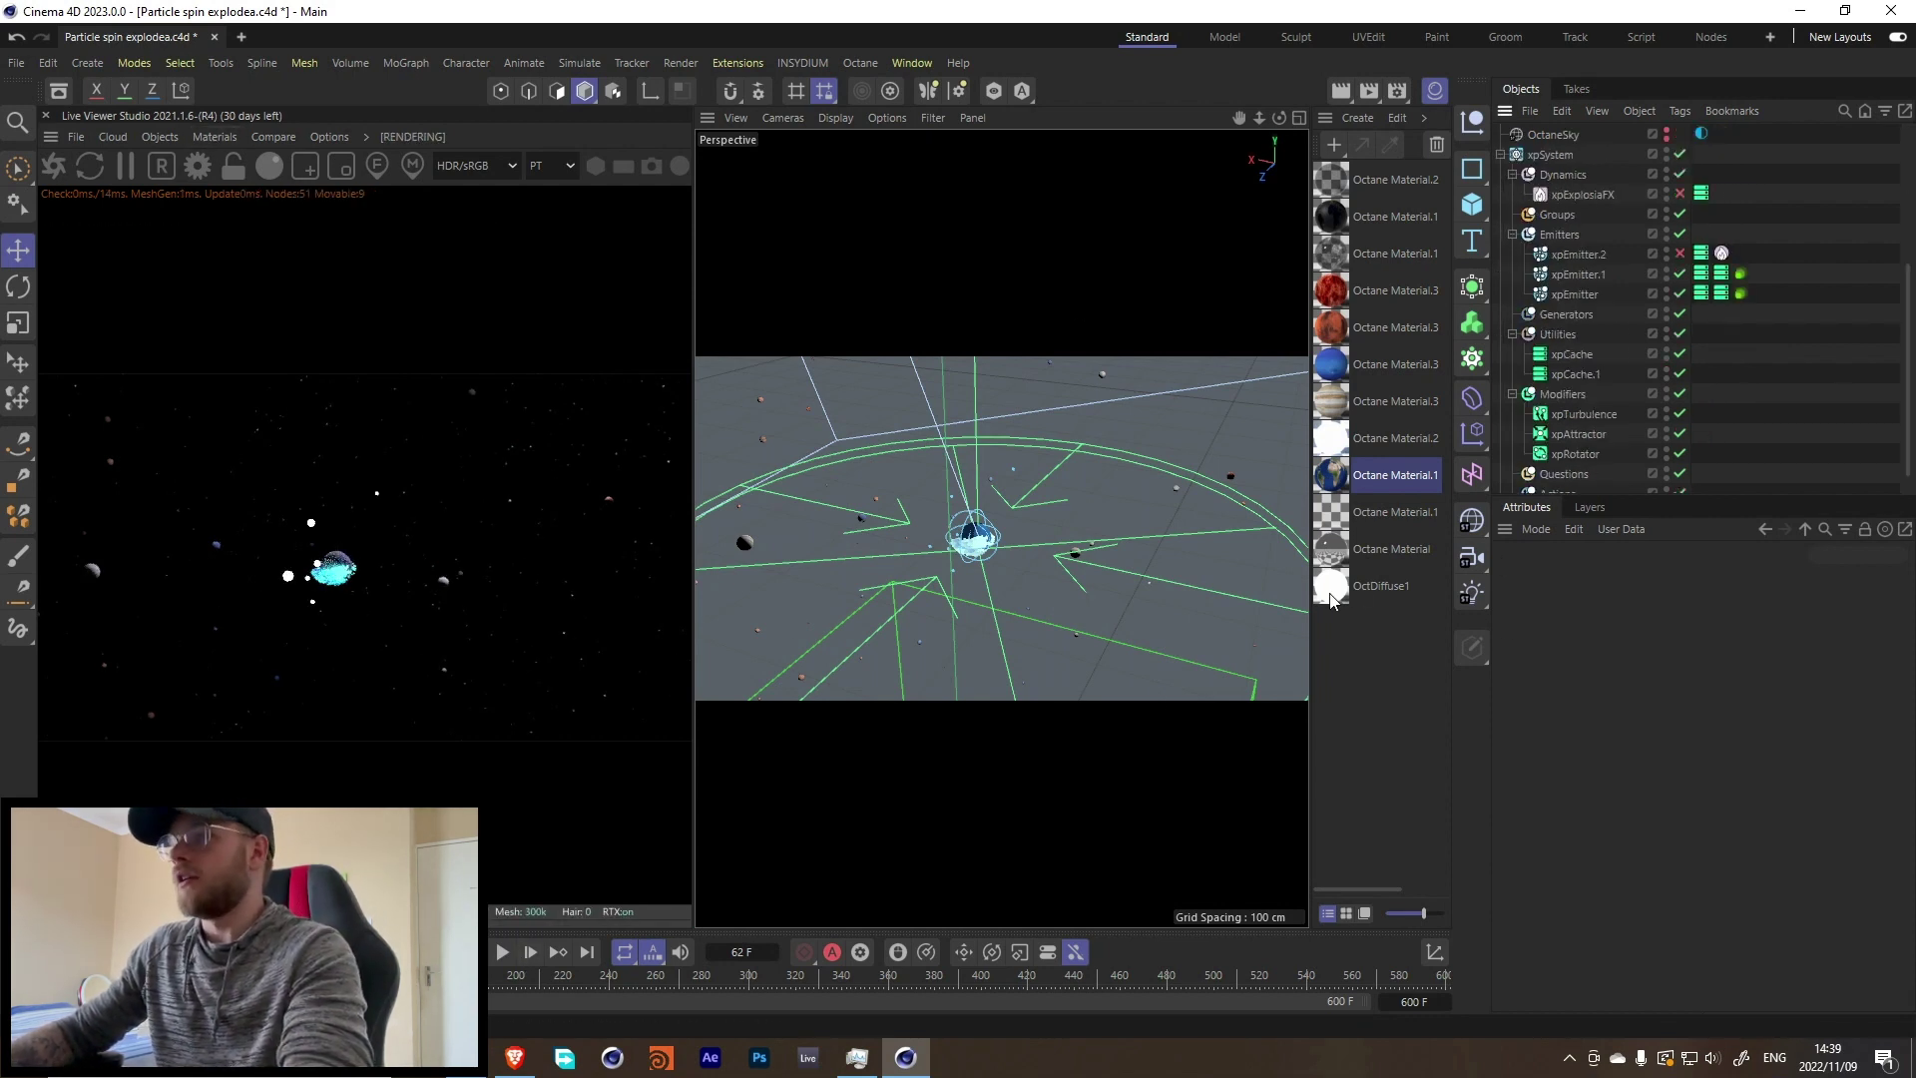
scroll(1759, 261, up, 4)
click(1722, 353)
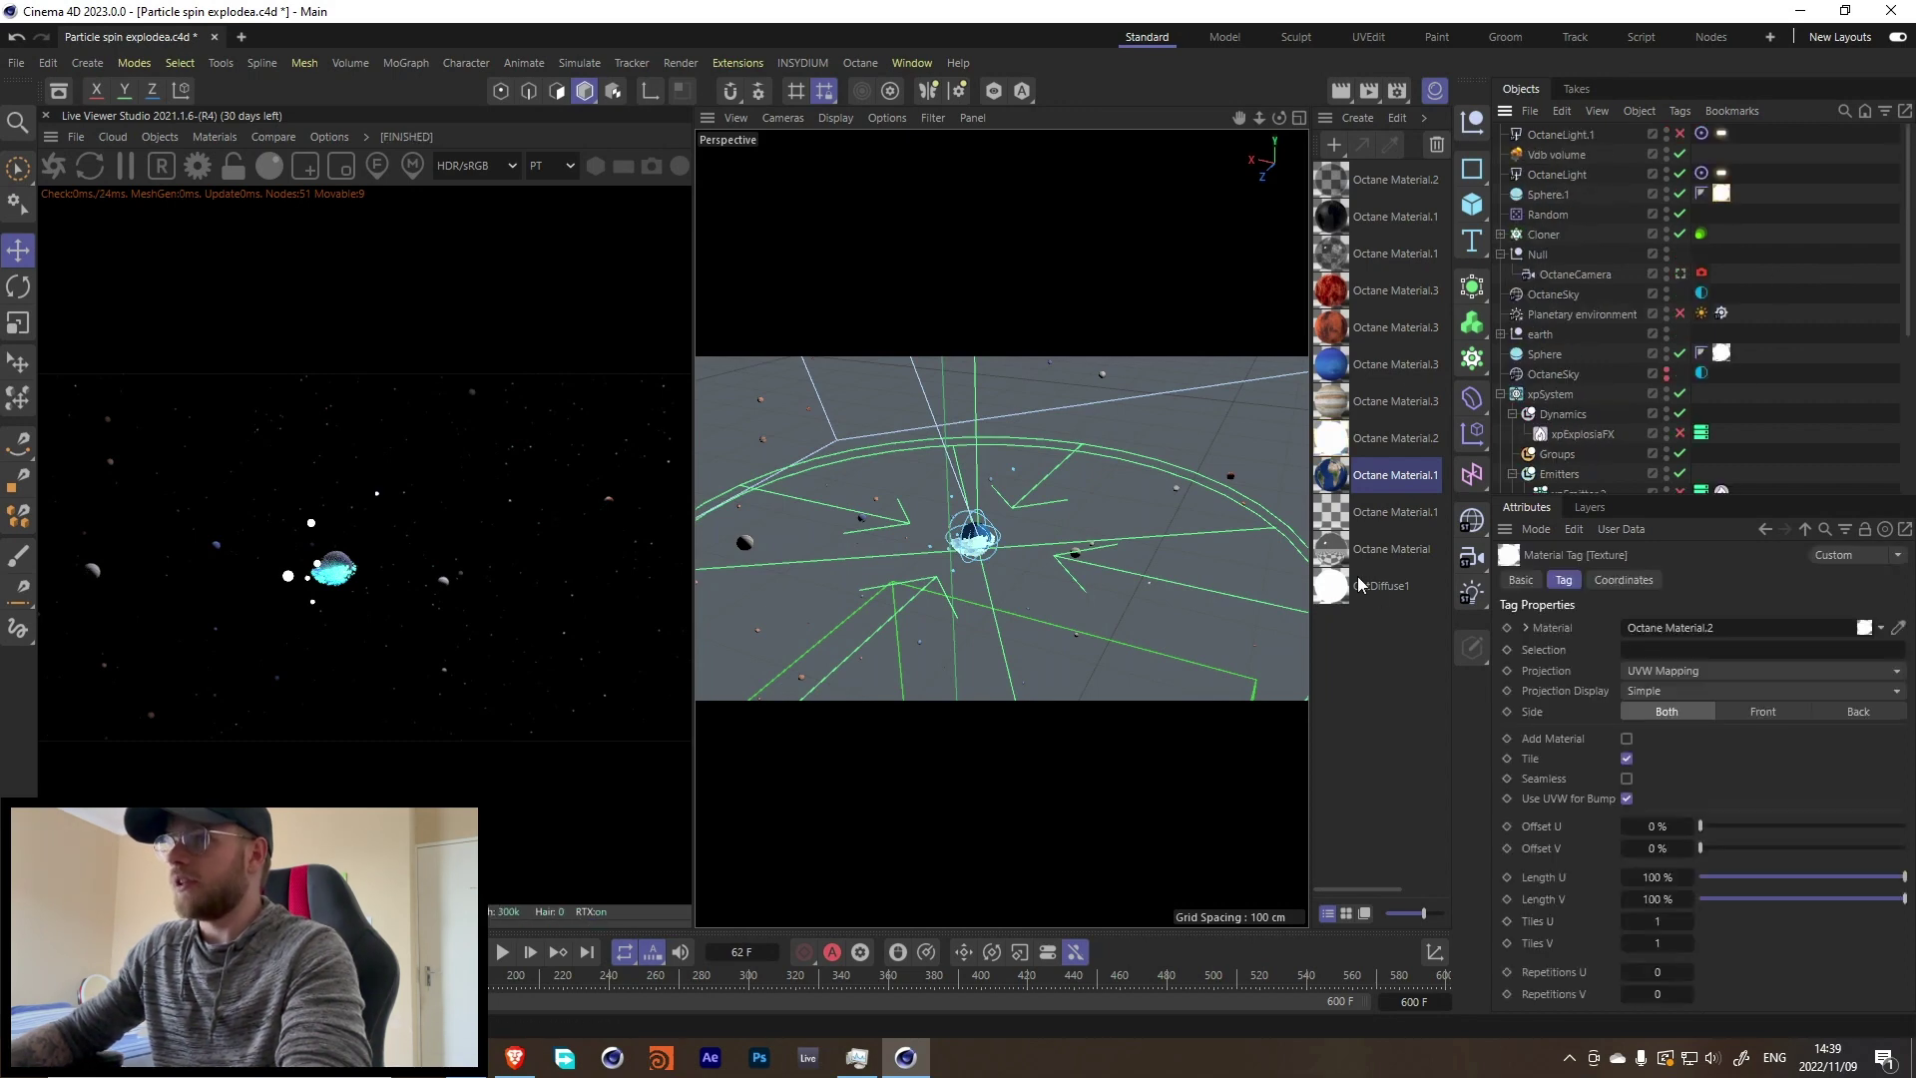
double_click(1342, 450)
click(1302, 563)
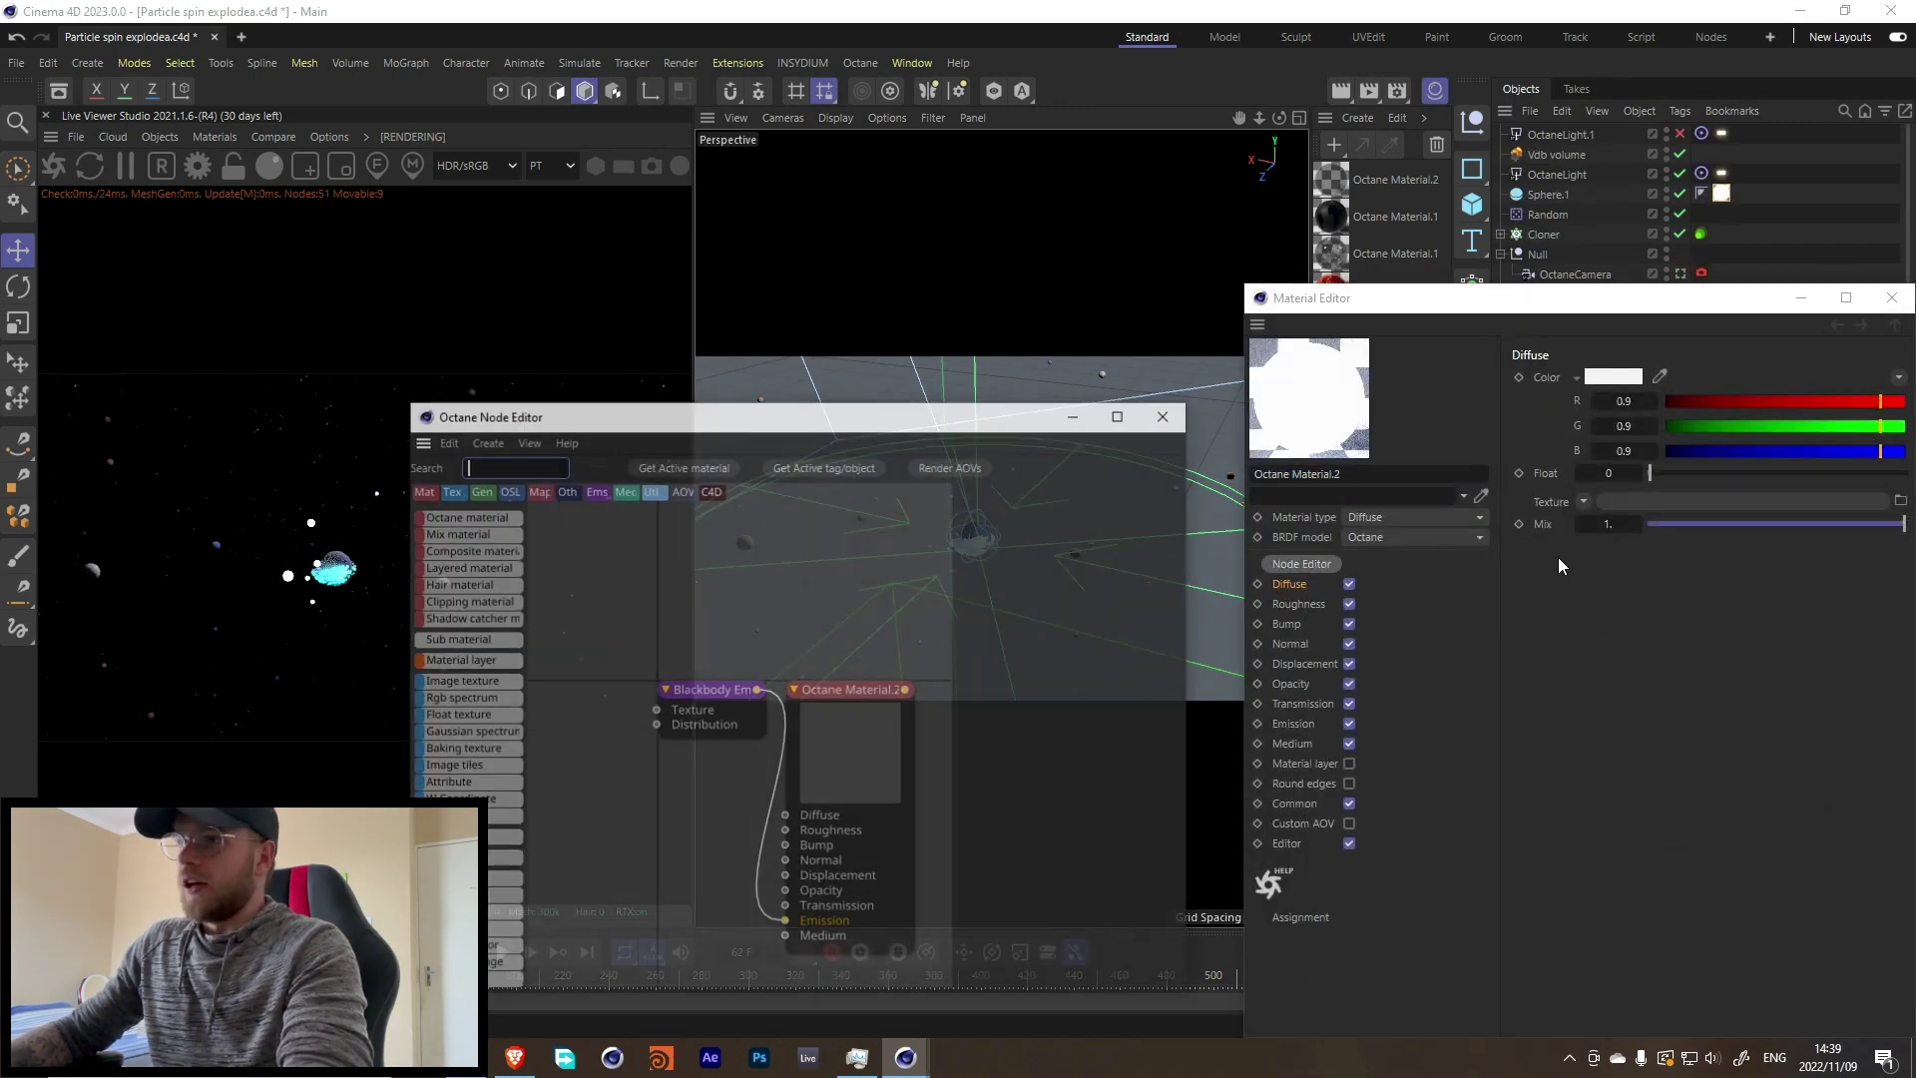
click(1892, 298)
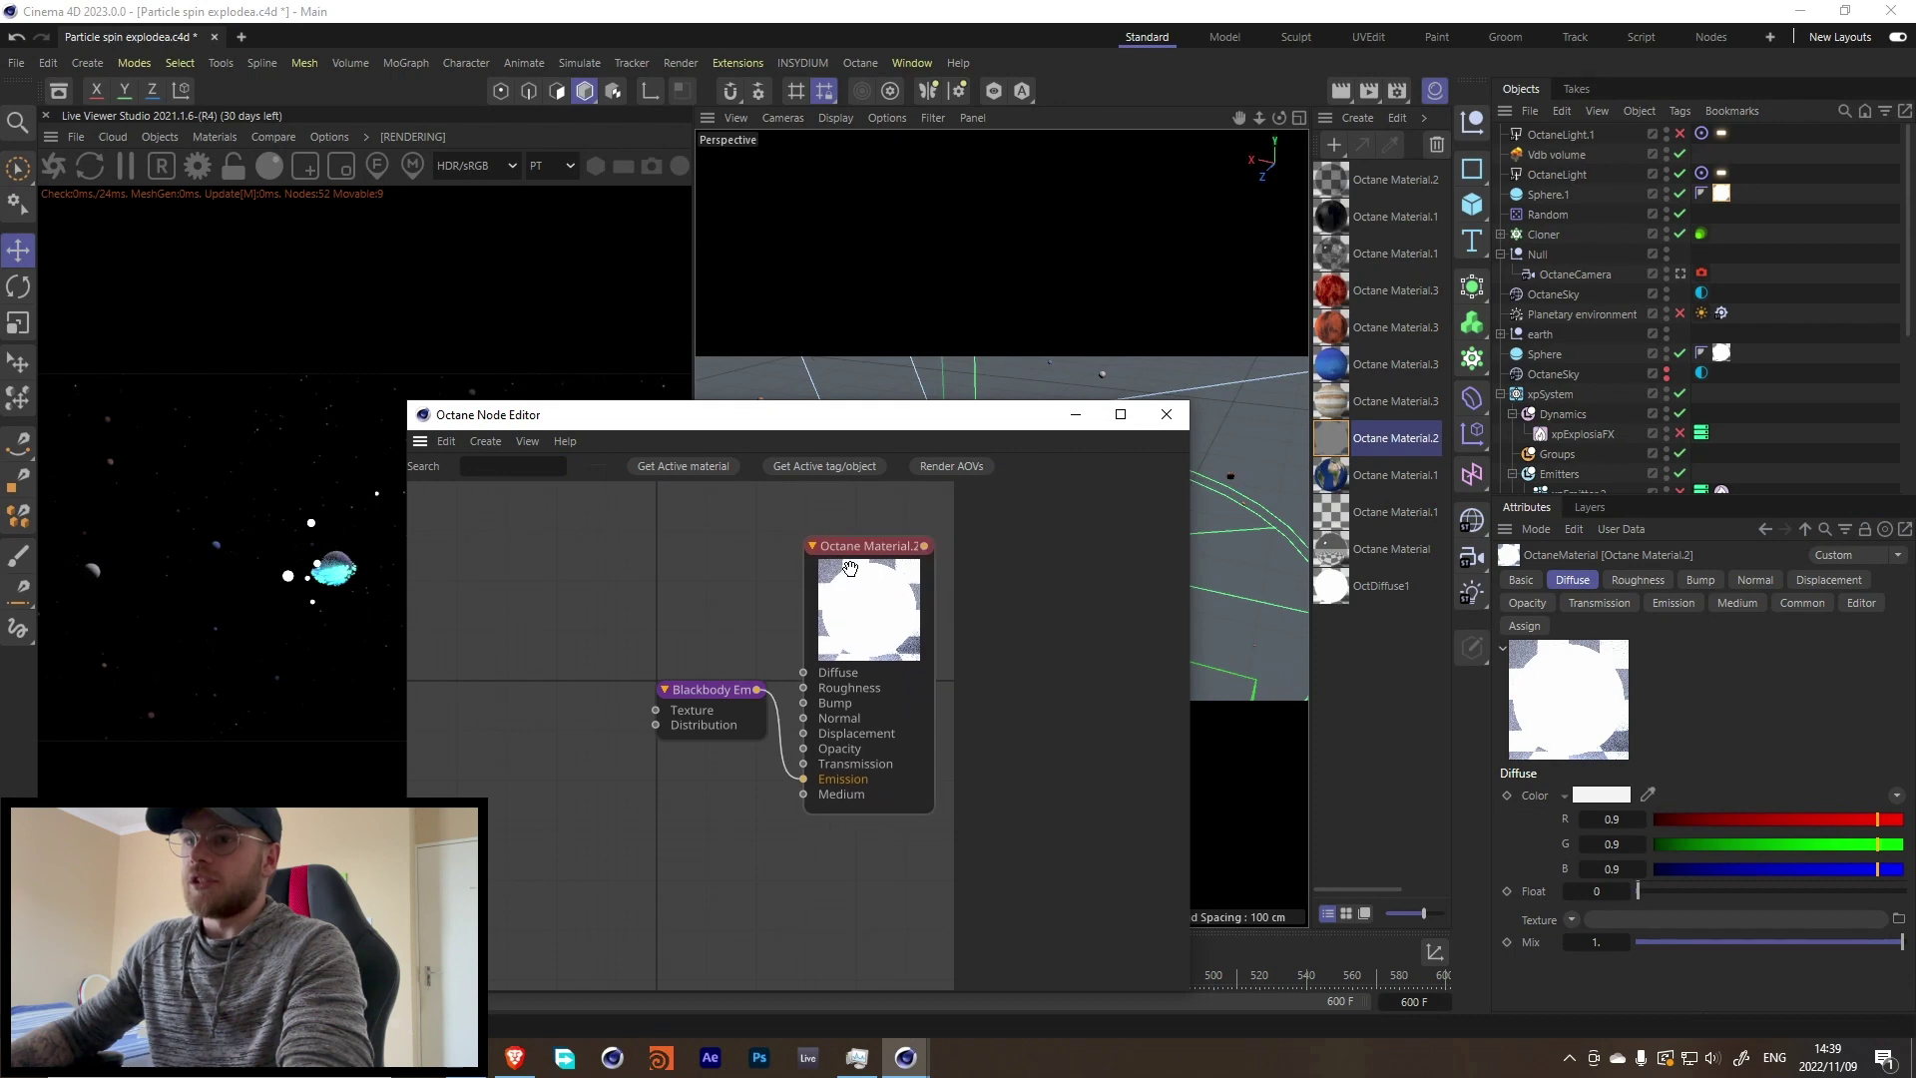
click(685, 689)
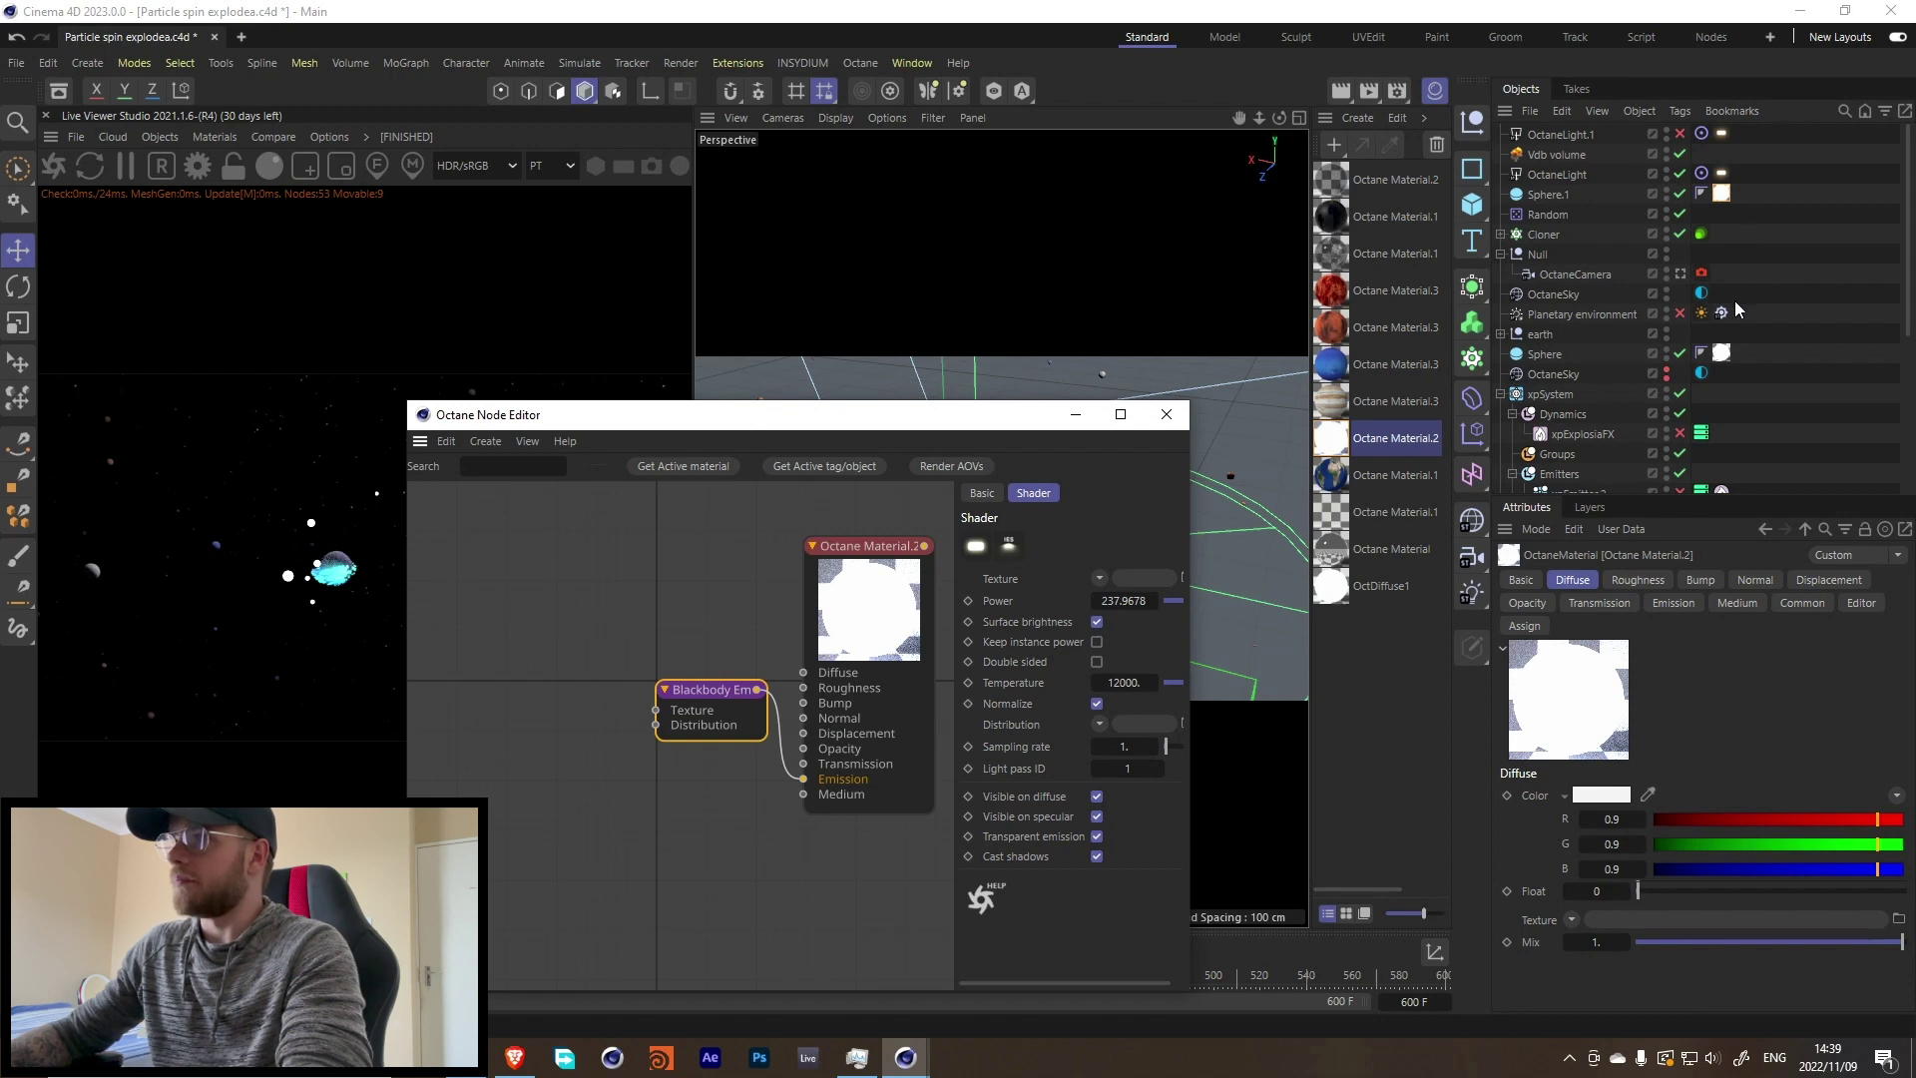
Step: Open the particle Sphere's OctDiffuse1 material in the Octane Node Editor and inspect its Instance Color node
click(1722, 353)
double_click(1339, 575)
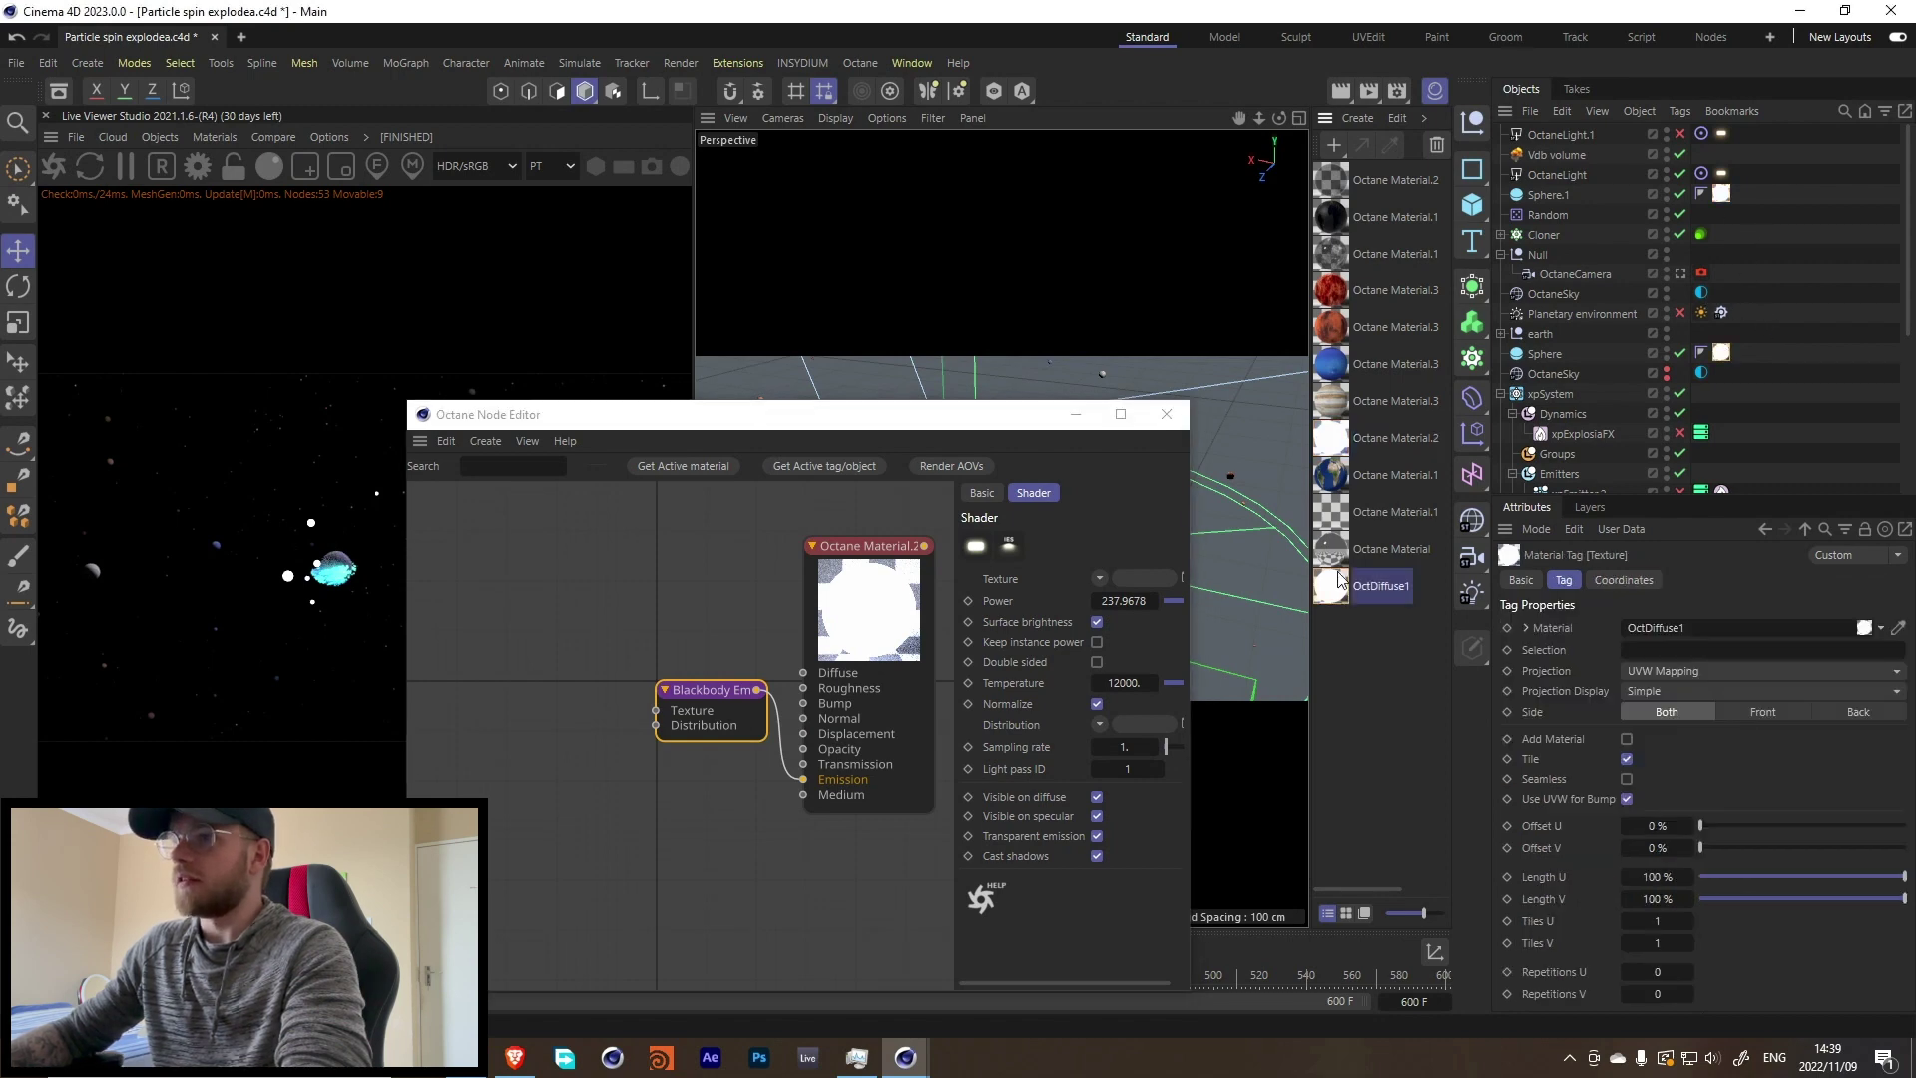
click(1895, 299)
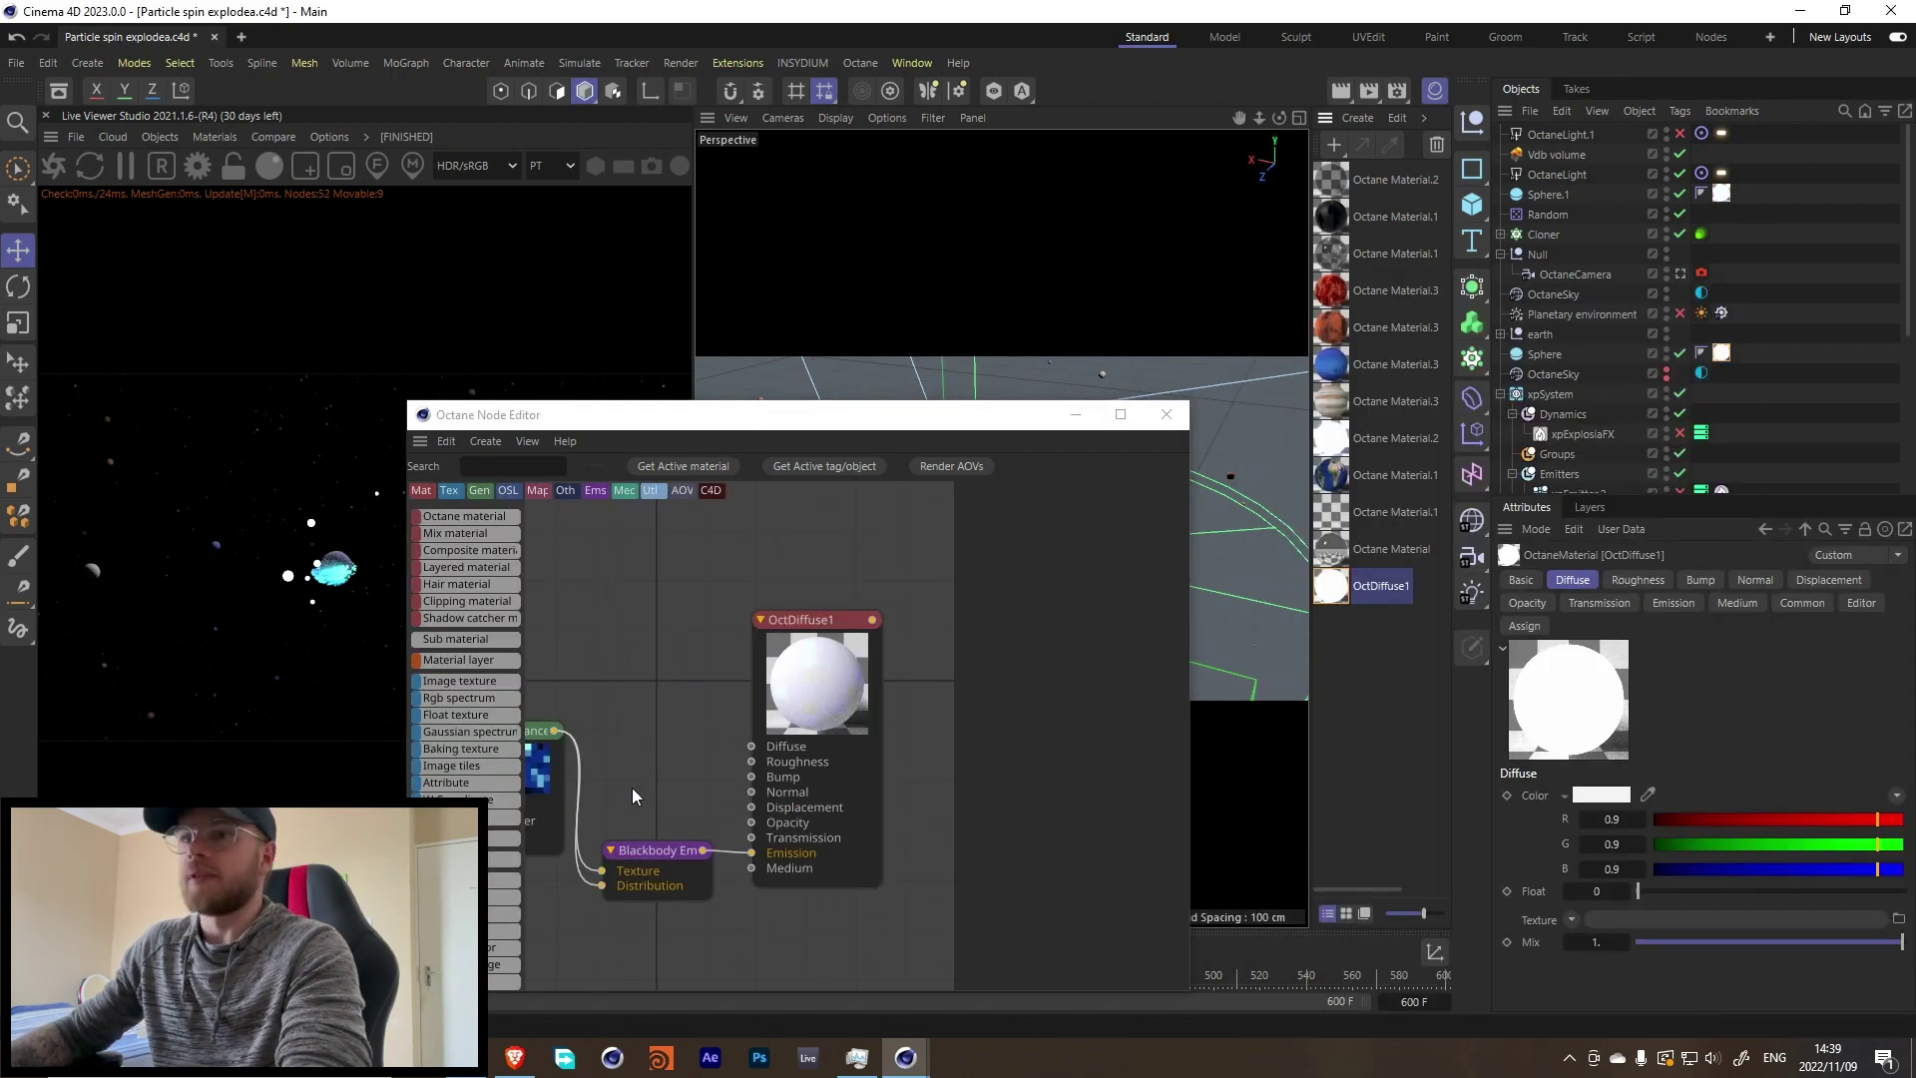
drag(641, 611, 570, 680)
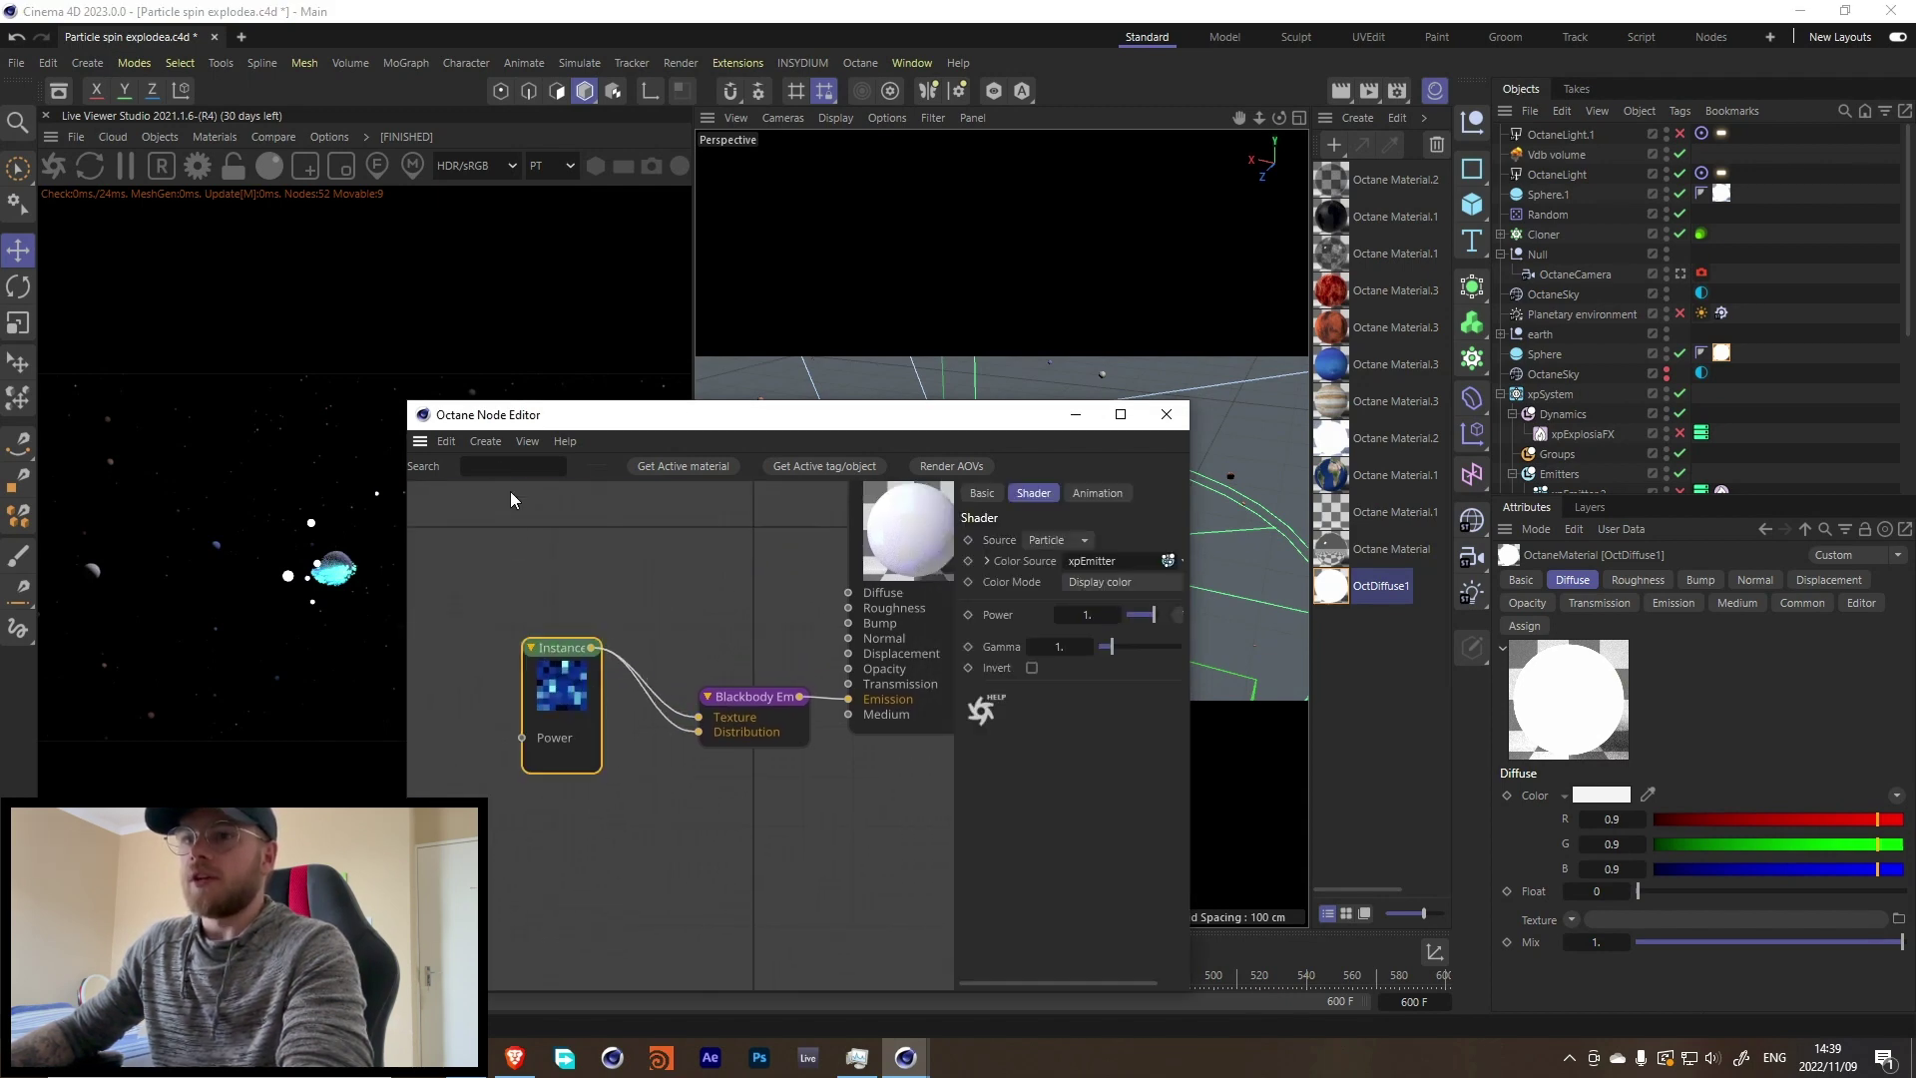
Step: Add another Instance Color node to OctDiffuse1 with Source set to Particle and xpEmitter as the Color Source
mouse_move(511, 491)
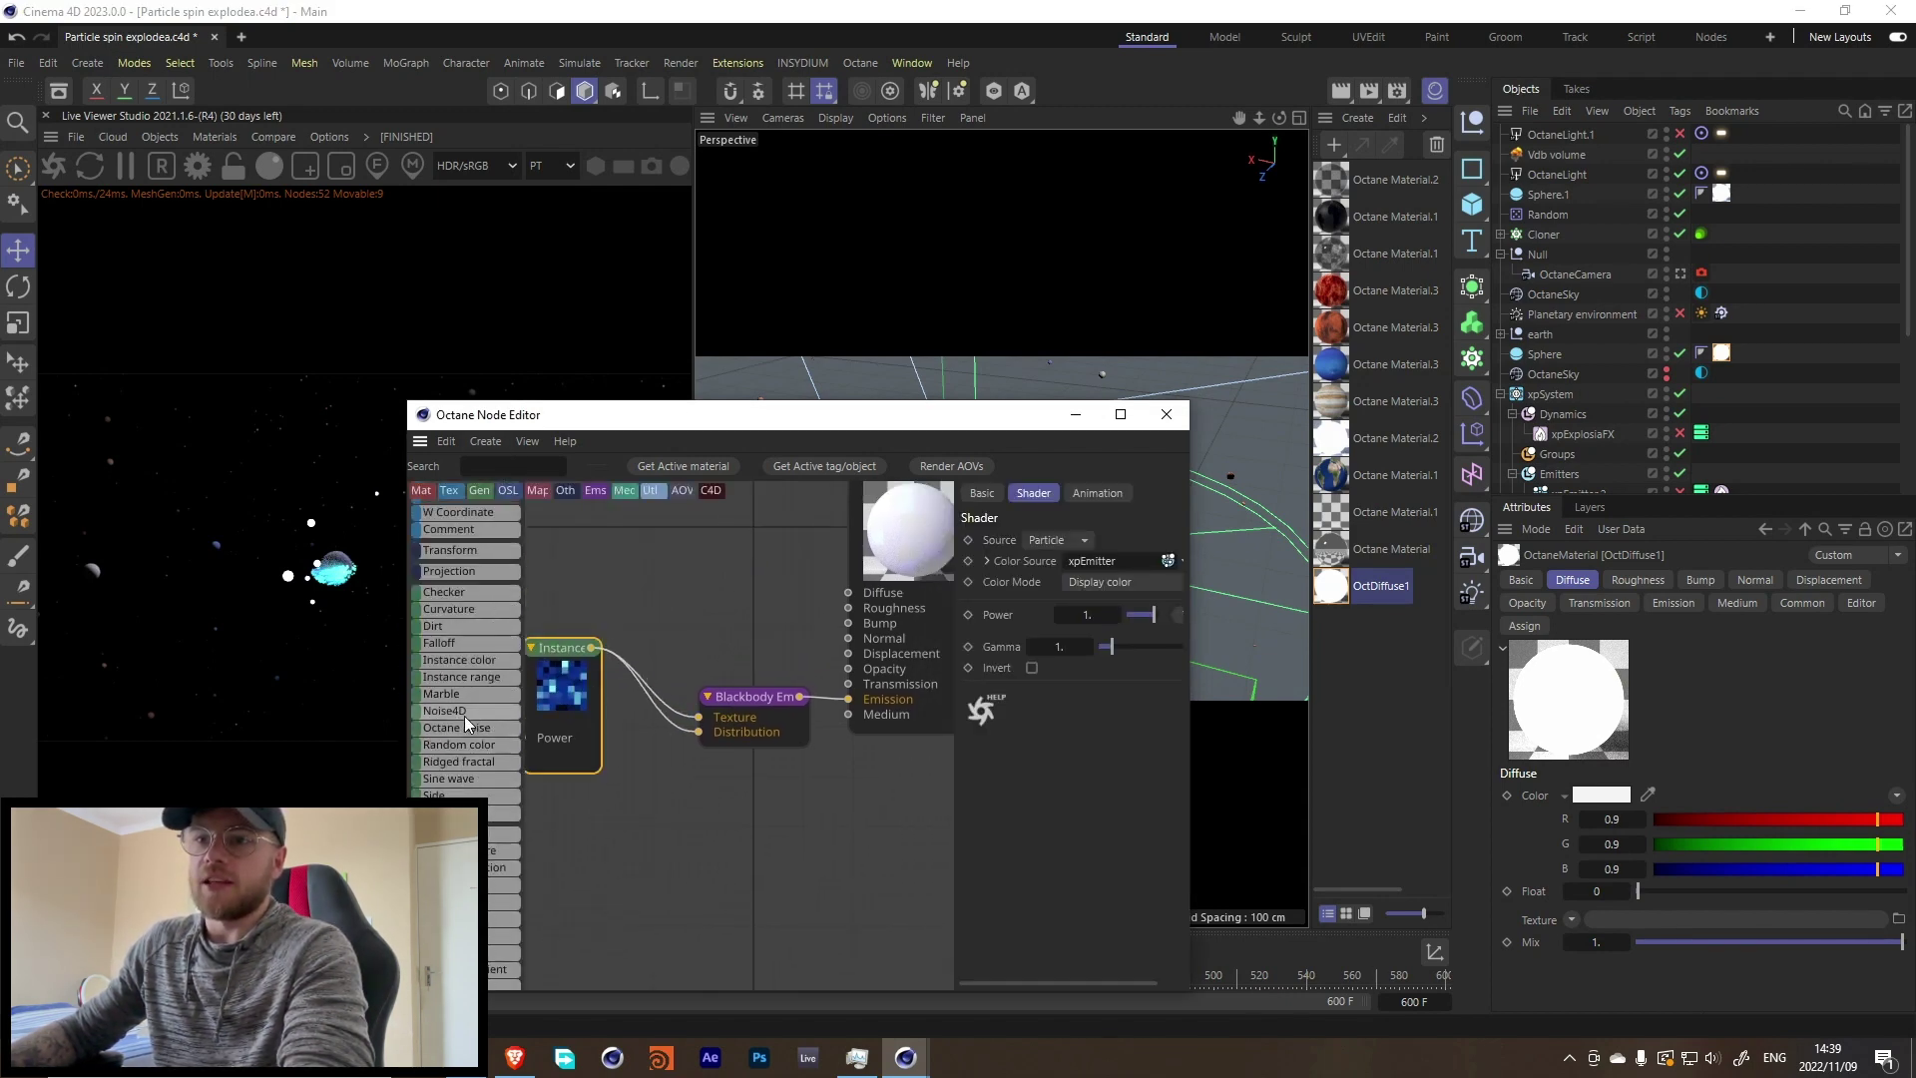
drag(453, 662, 631, 556)
click(1056, 540)
click(1064, 587)
scroll(1587, 279, down, 4)
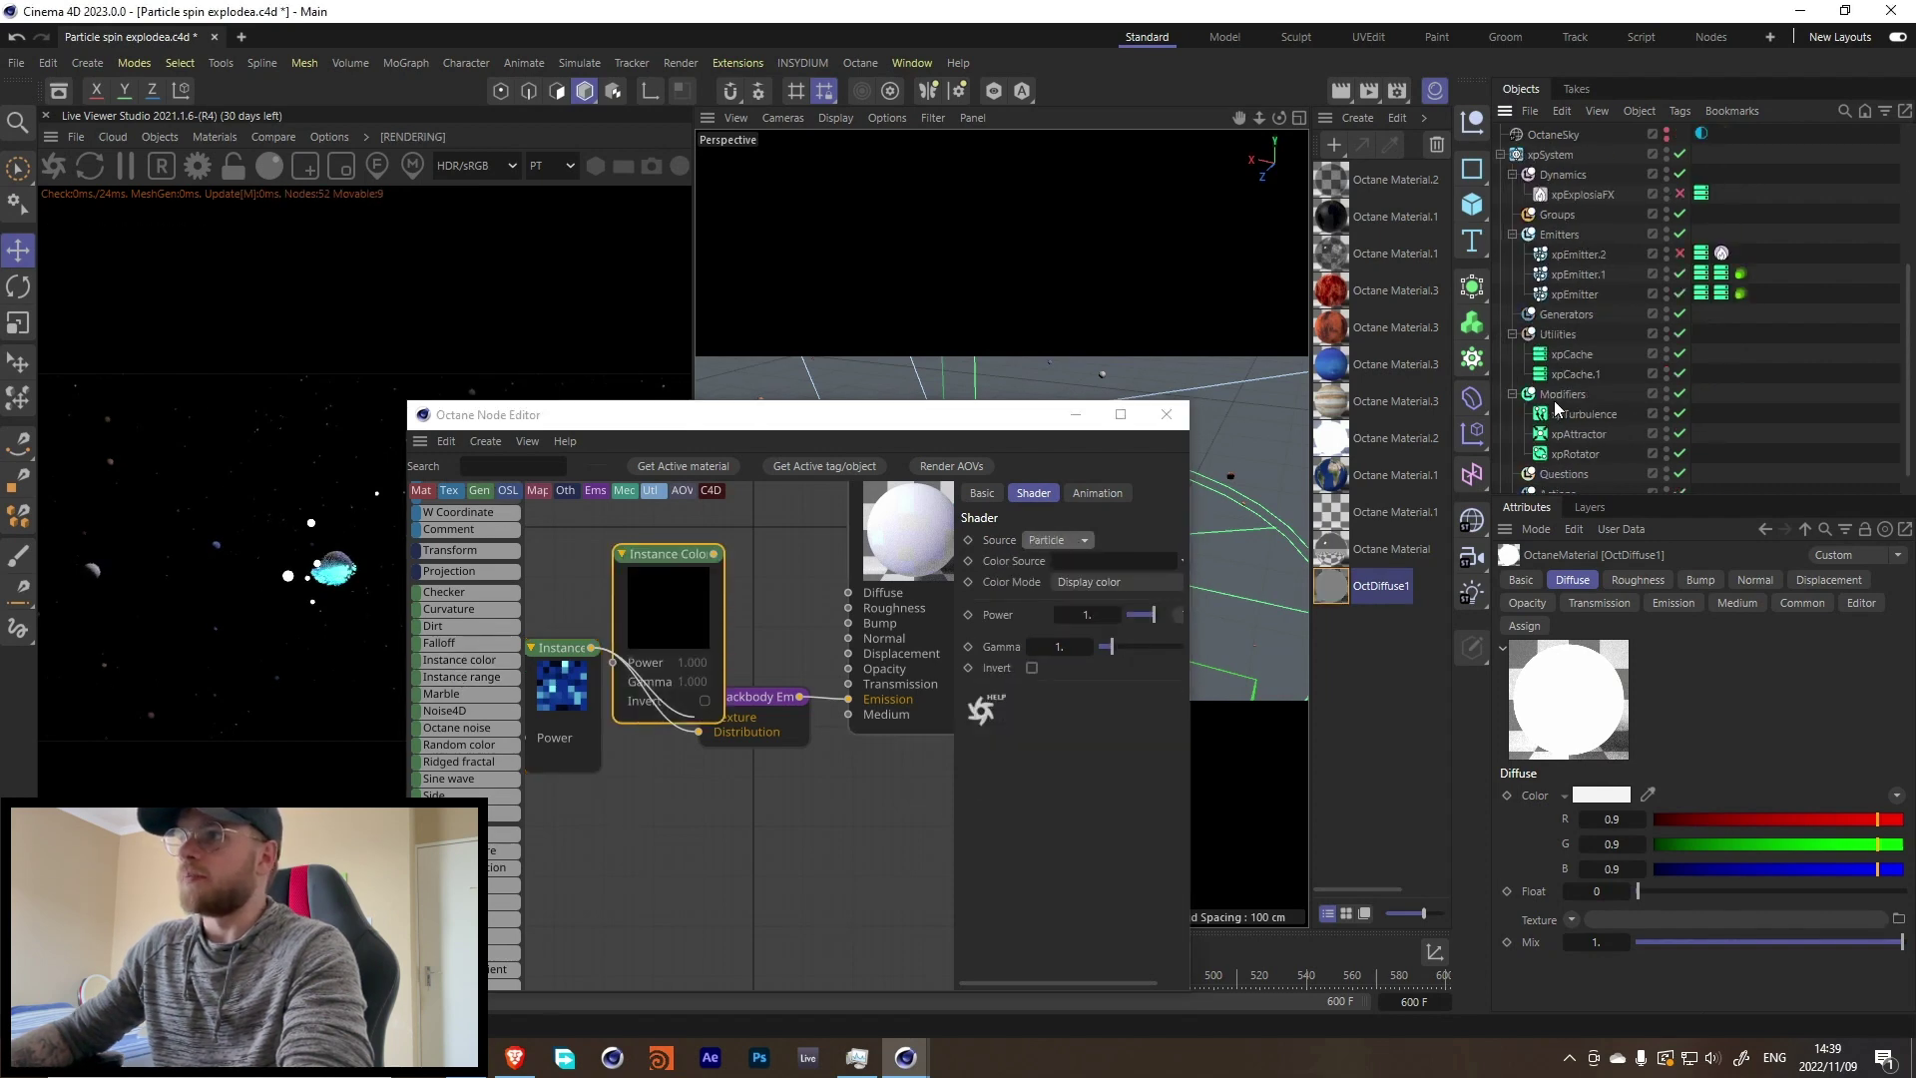
click(1589, 297)
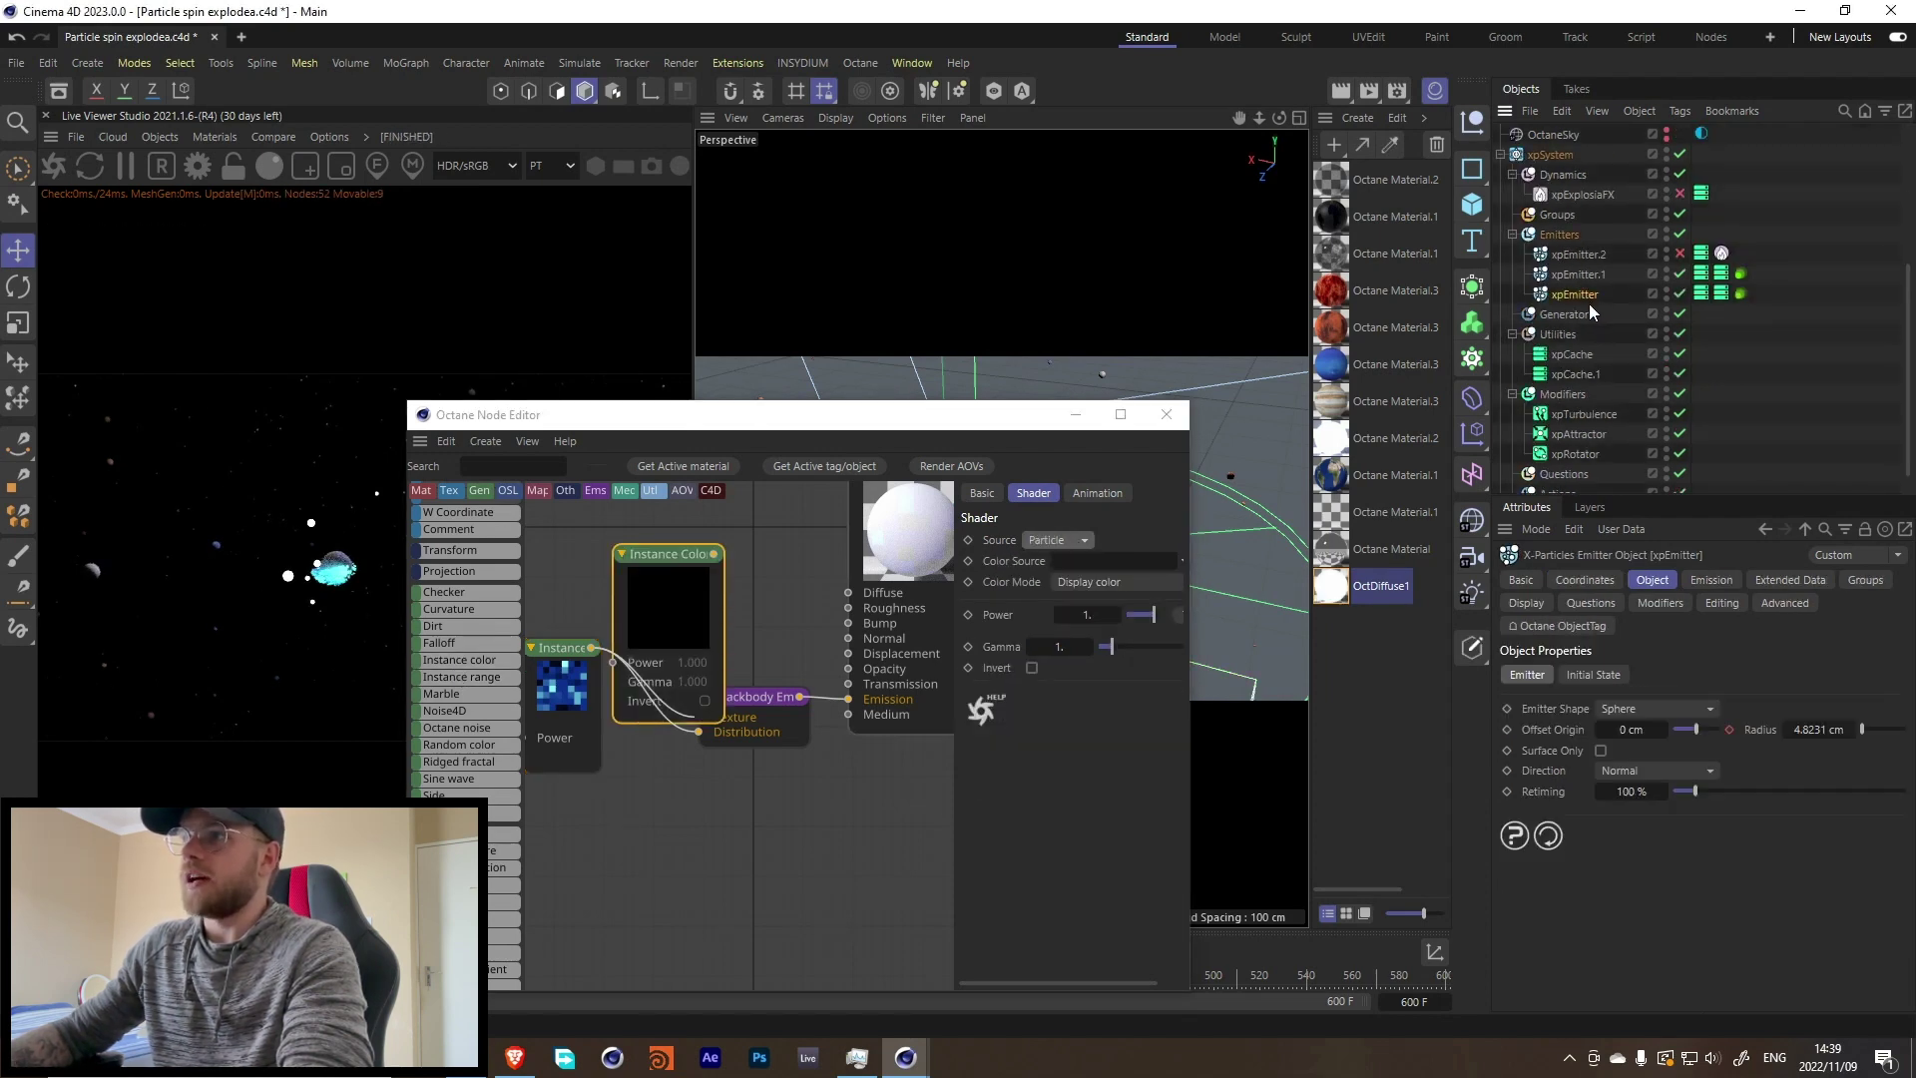
drag(1158, 554, 1156, 559)
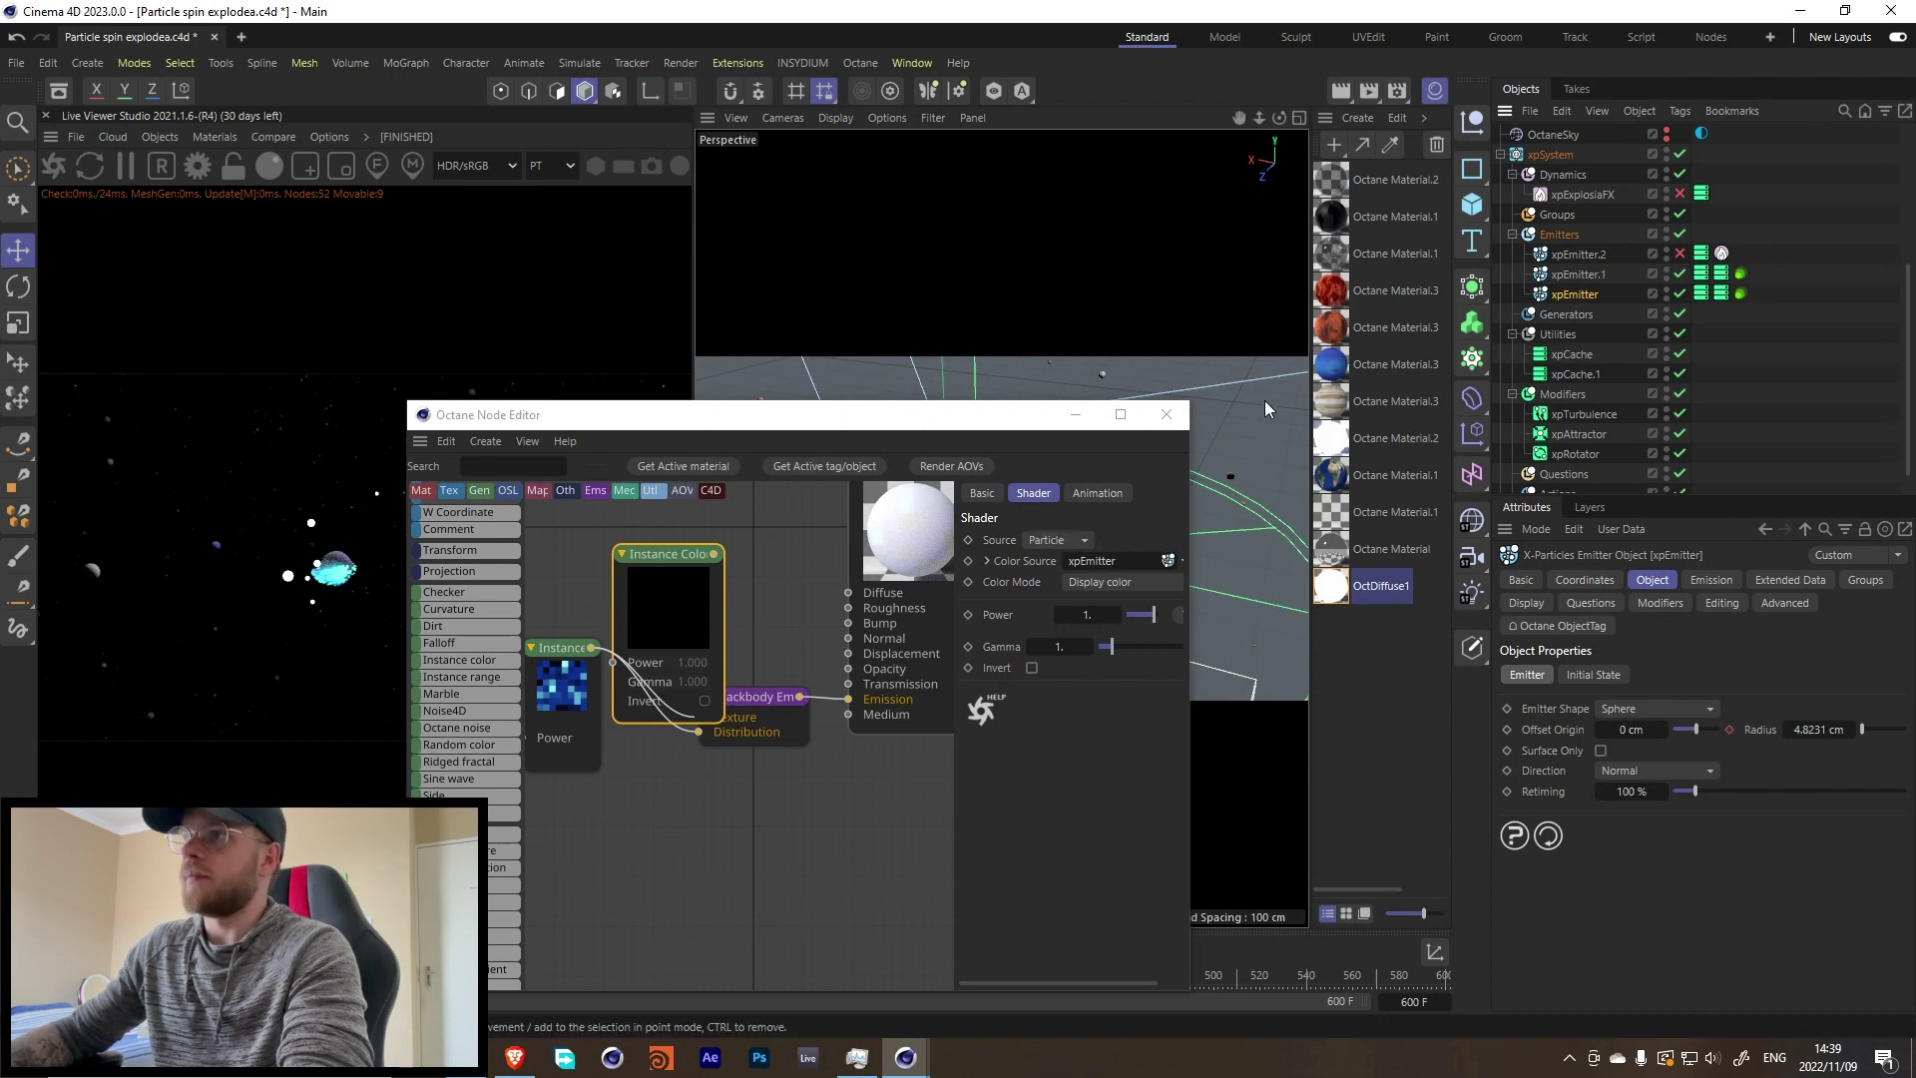
Step: Show xpEmitter's particle display gradient and delete the extra Instance Color node from OctDiffuse1
click(1527, 603)
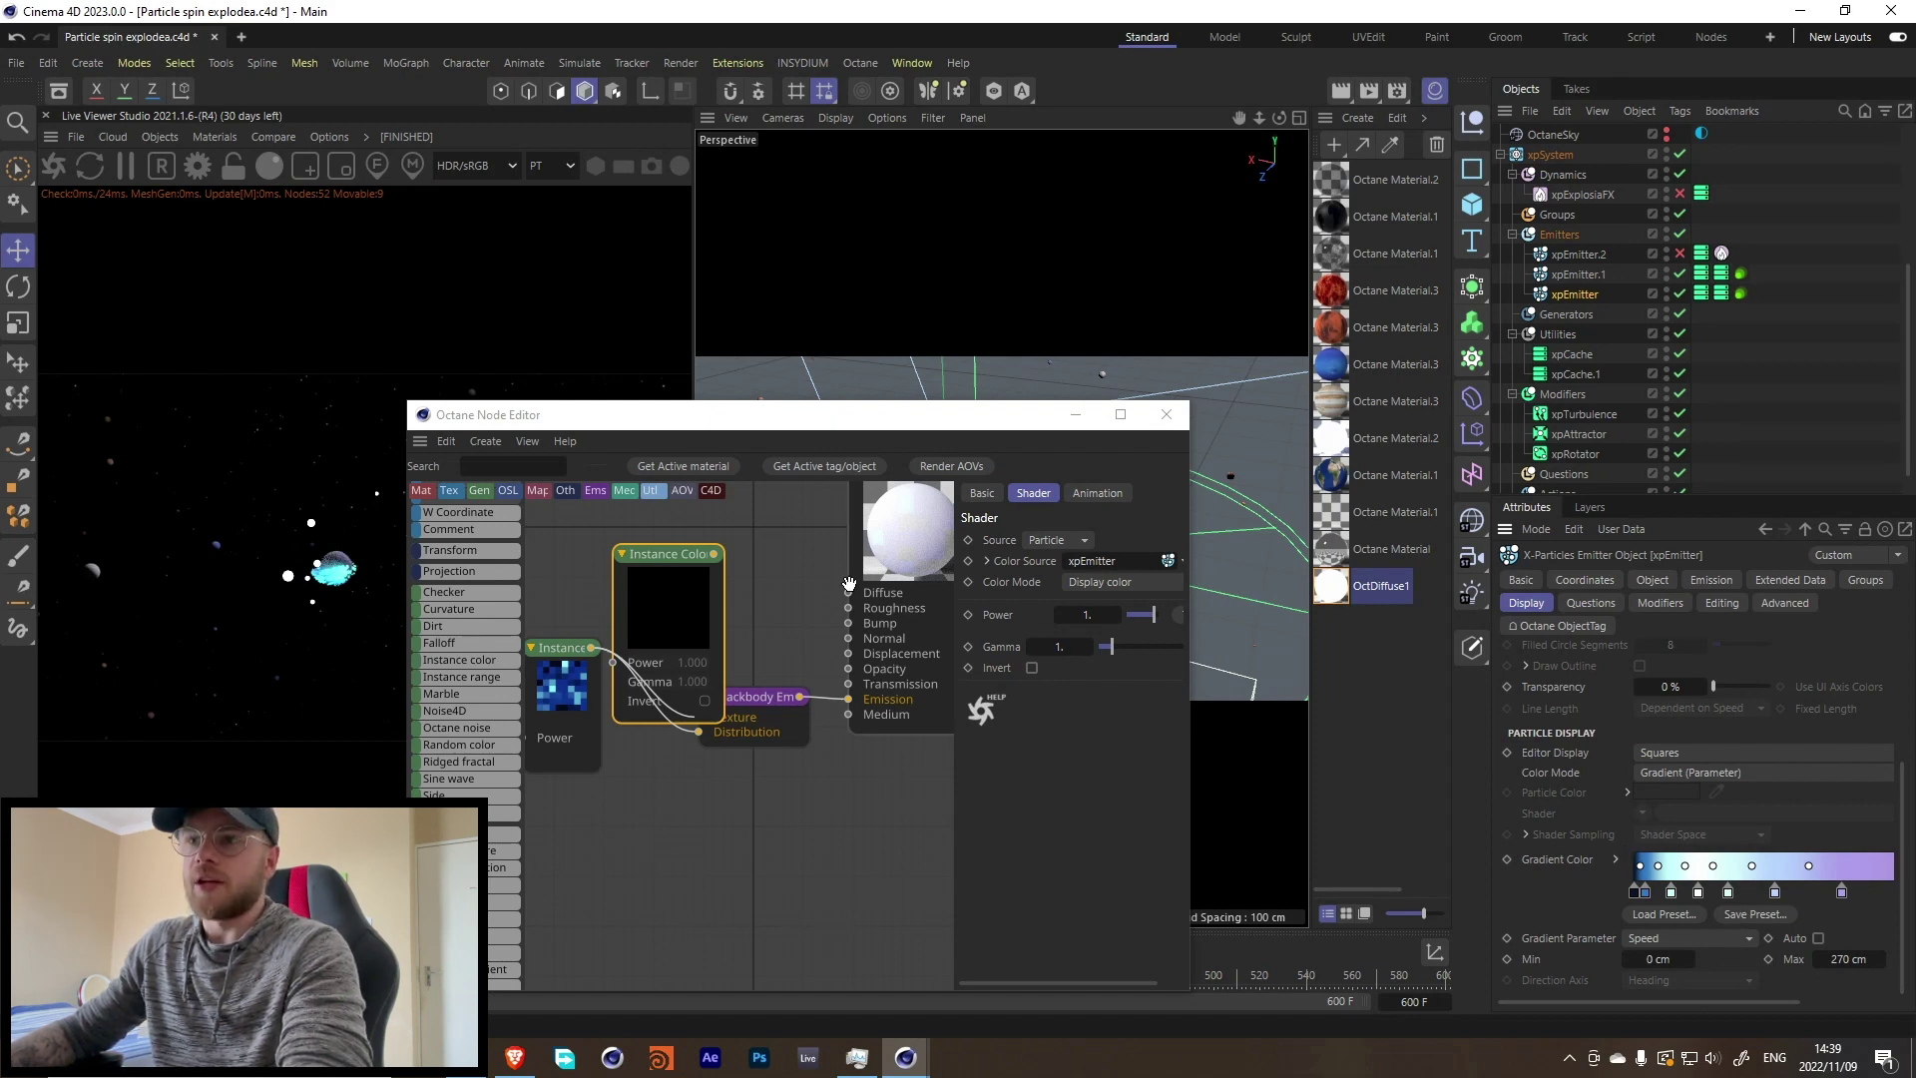
click(692, 572)
key(Delete)
Step: Widen the Node Editor, examine the Blackbody Emission node fed by the Instance Color node, and close the editor
drag(577, 700, 572, 670)
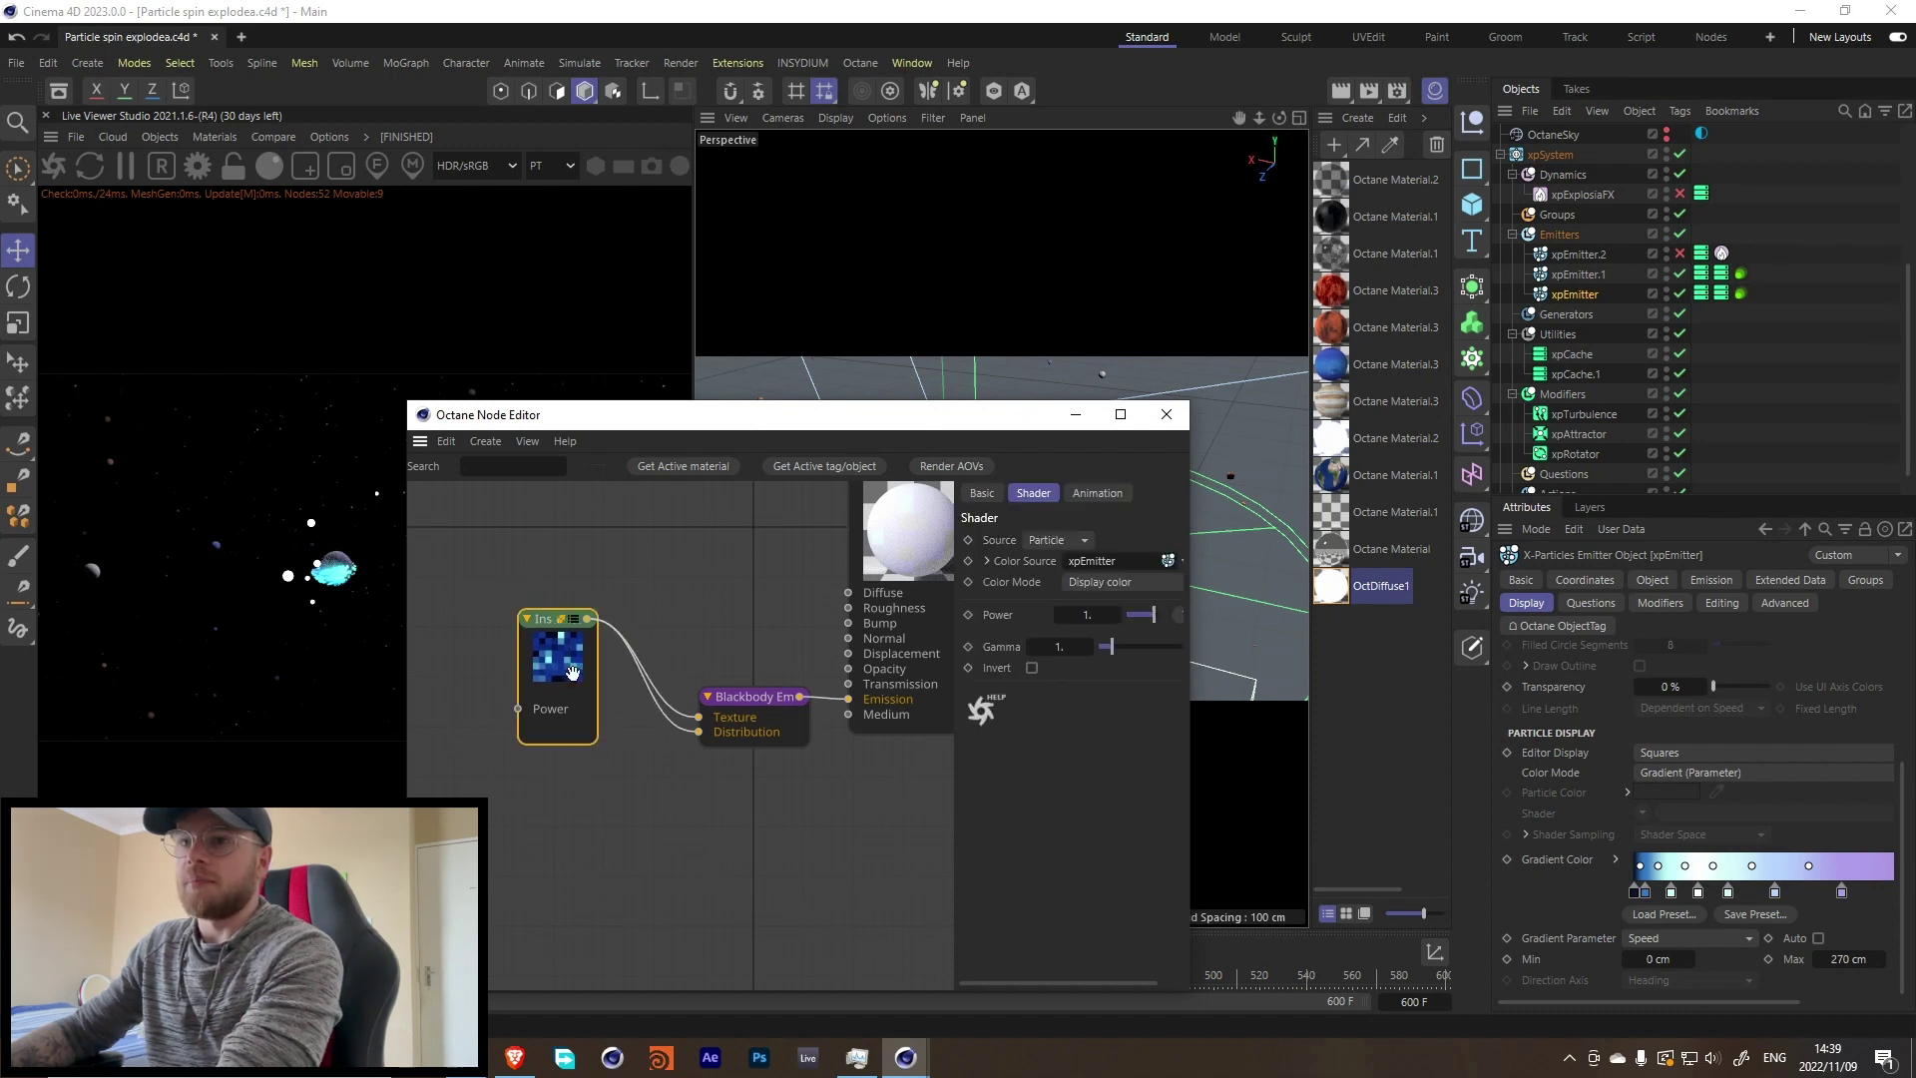
click(746, 705)
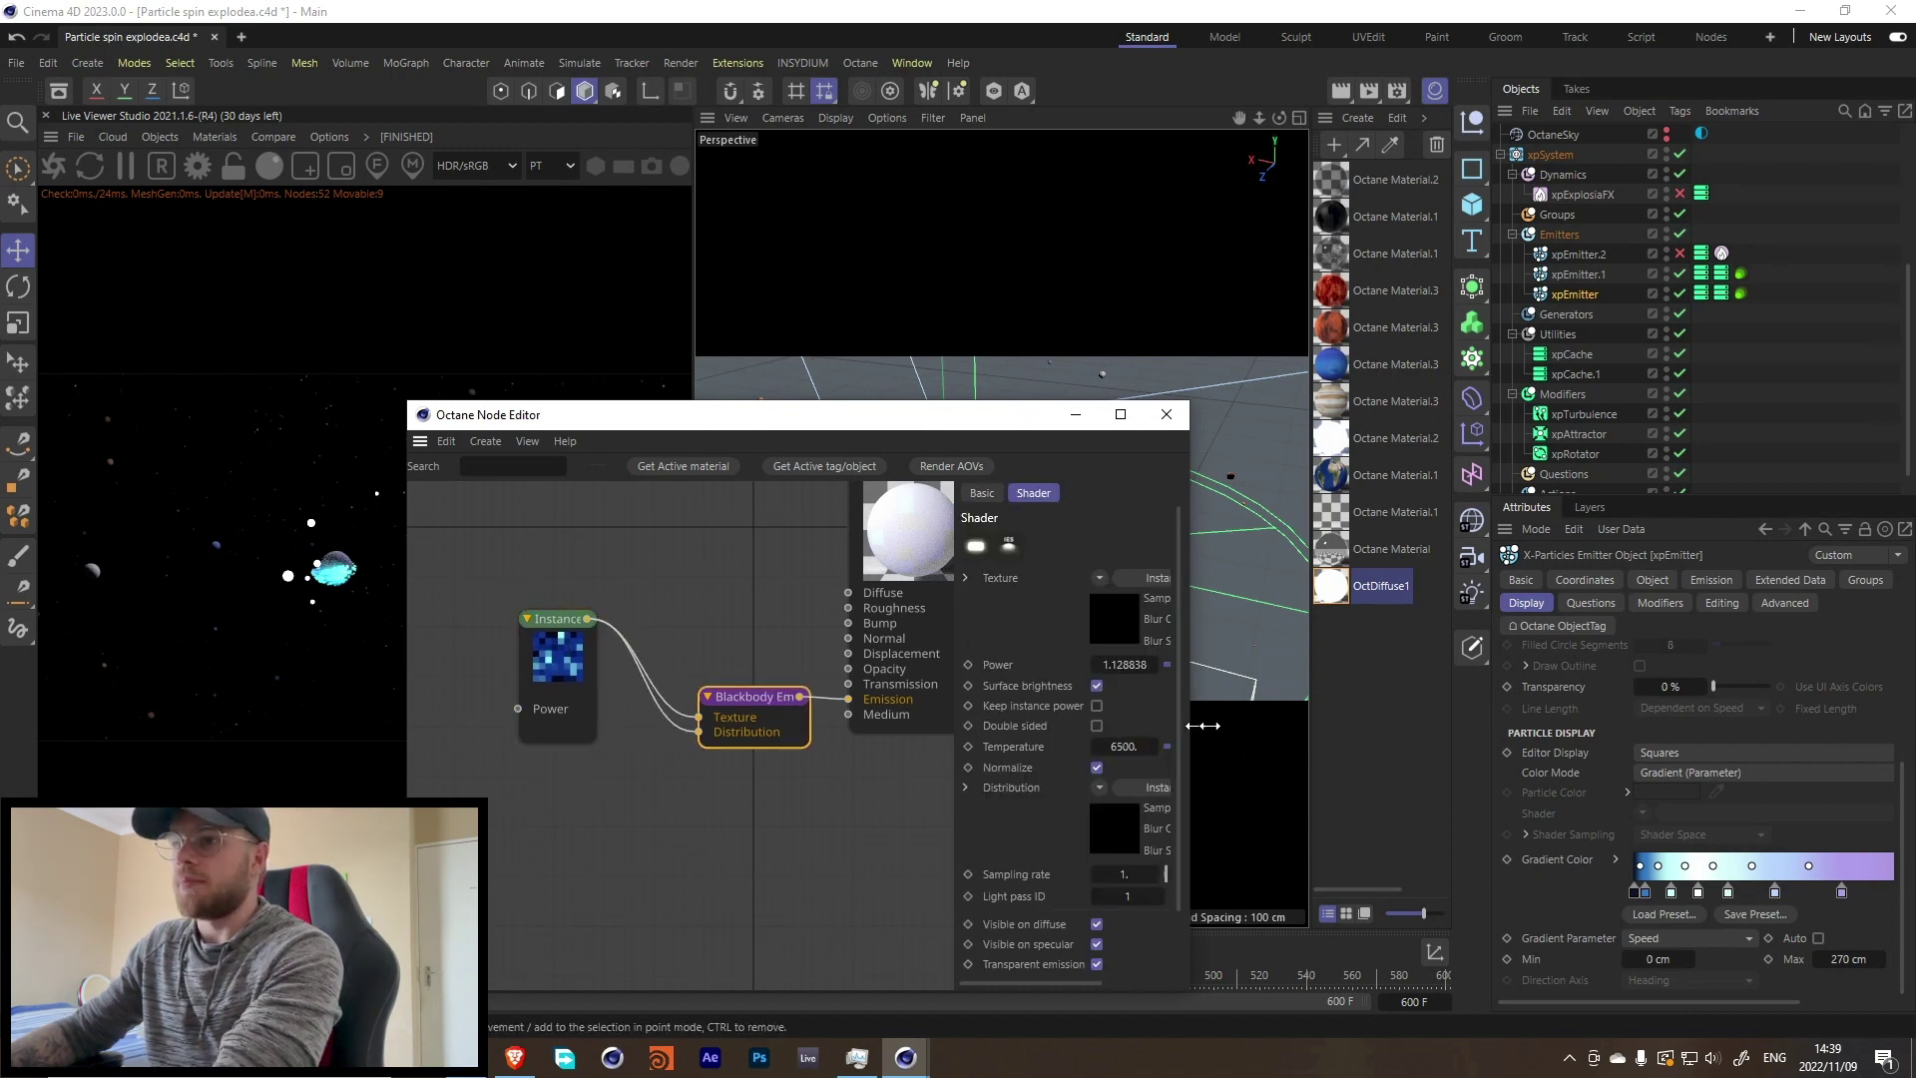
drag(1203, 725, 1542, 723)
drag(1194, 655, 1110, 654)
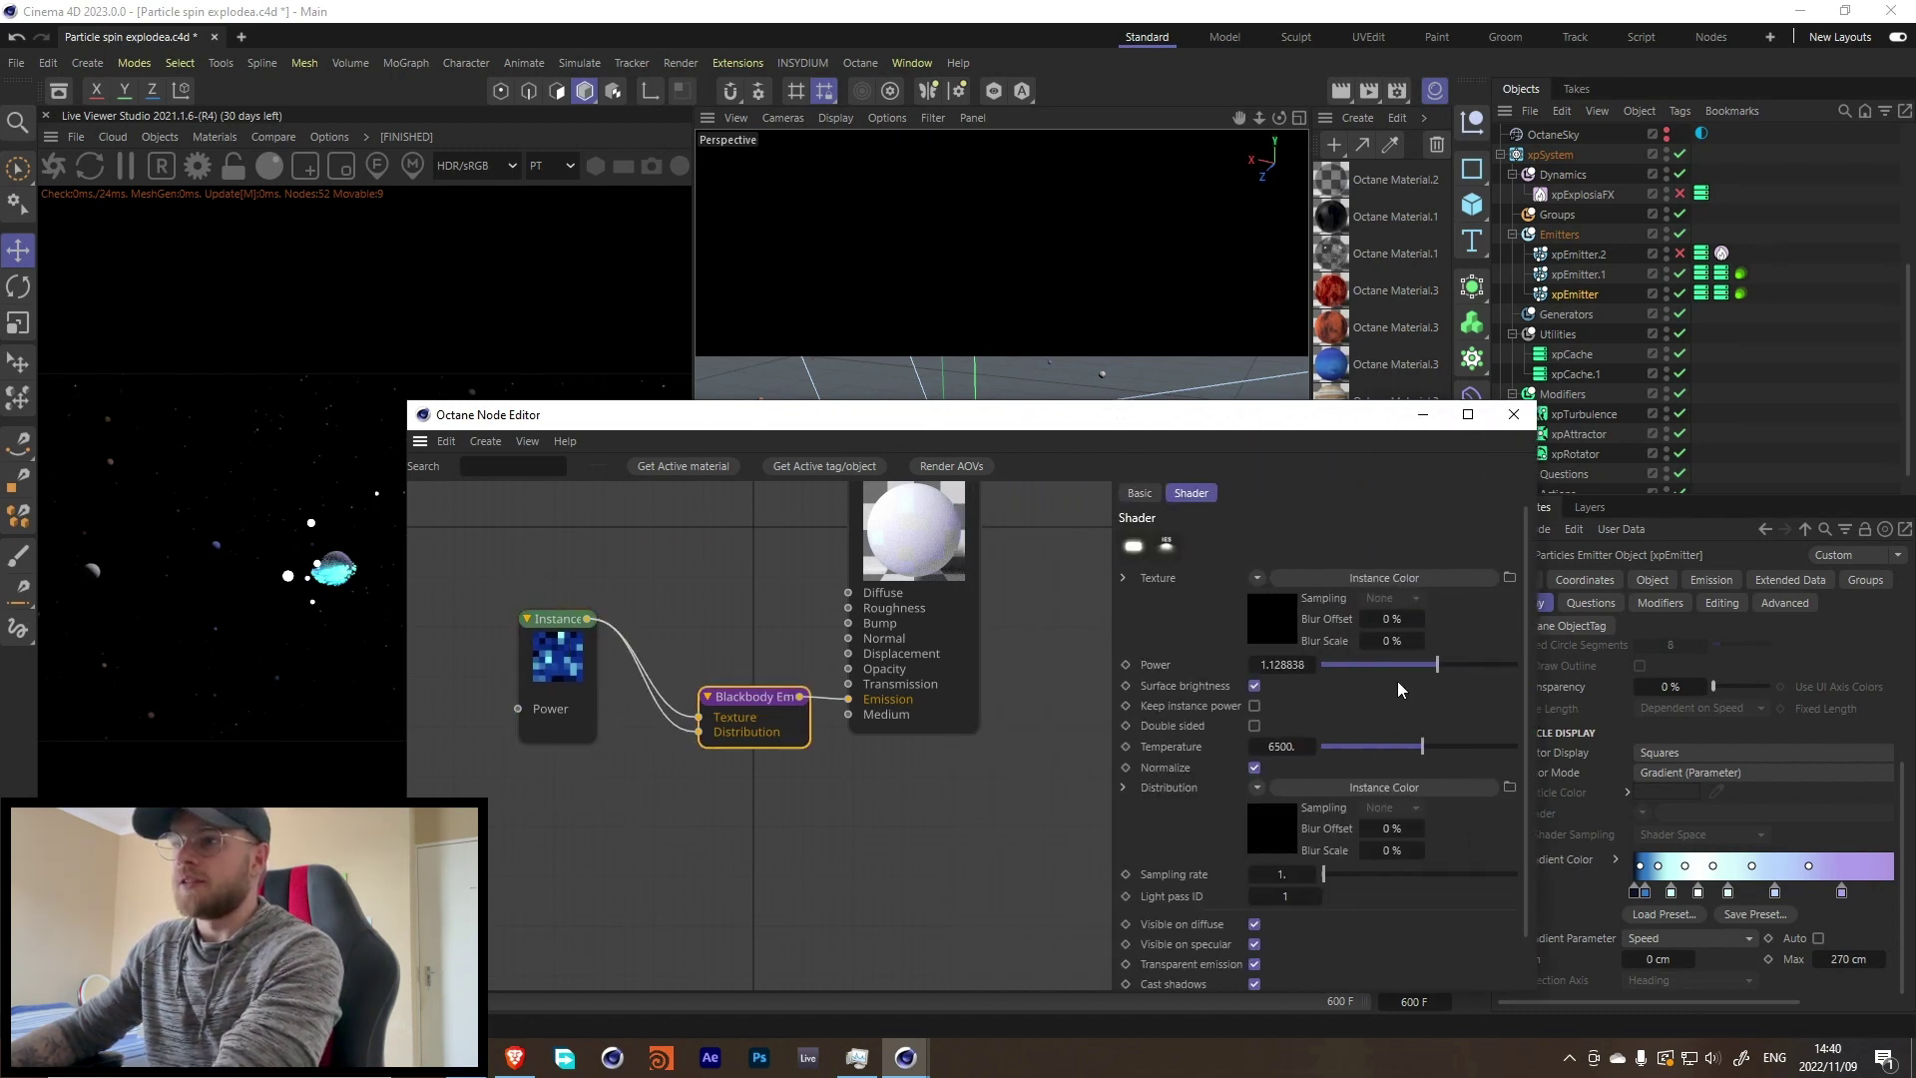
click(1517, 423)
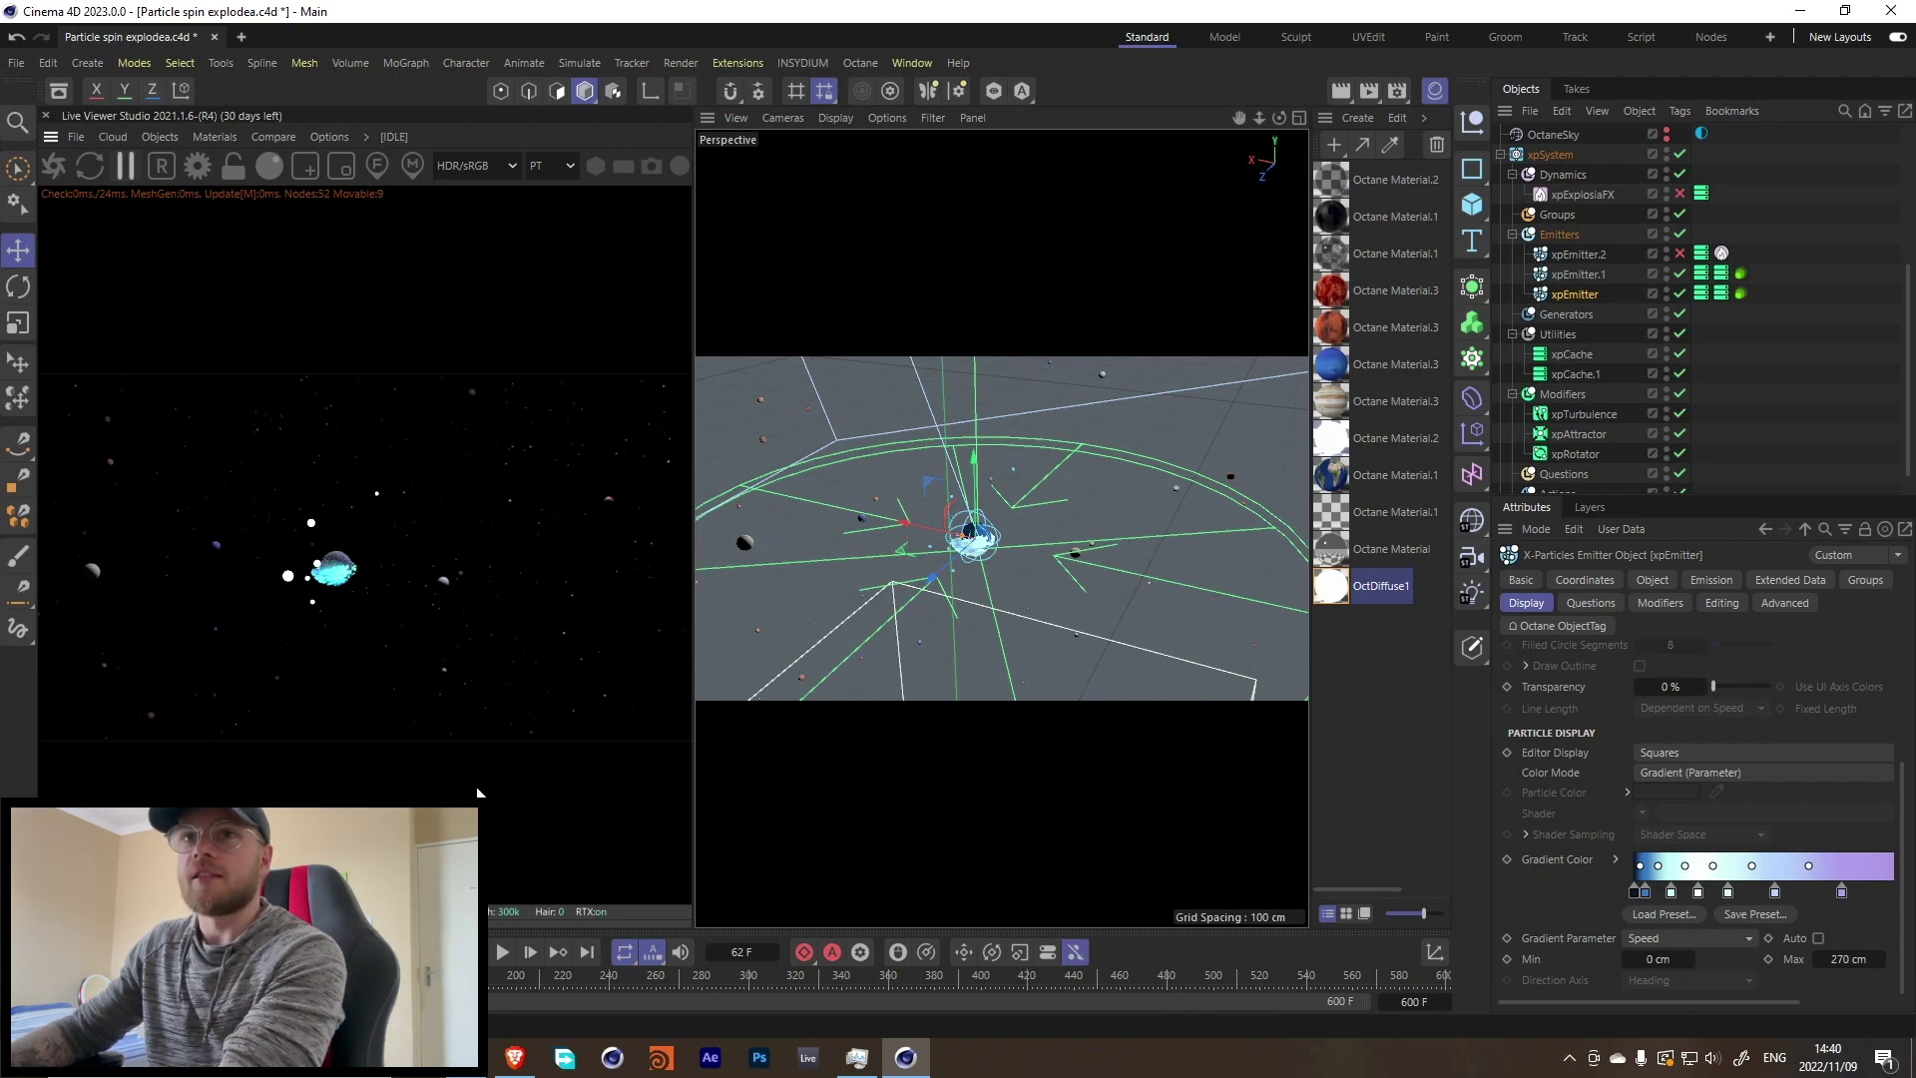
Step: Render frame 162 of the animation through the OctaneCamera in the Live Viewer
click(502, 952)
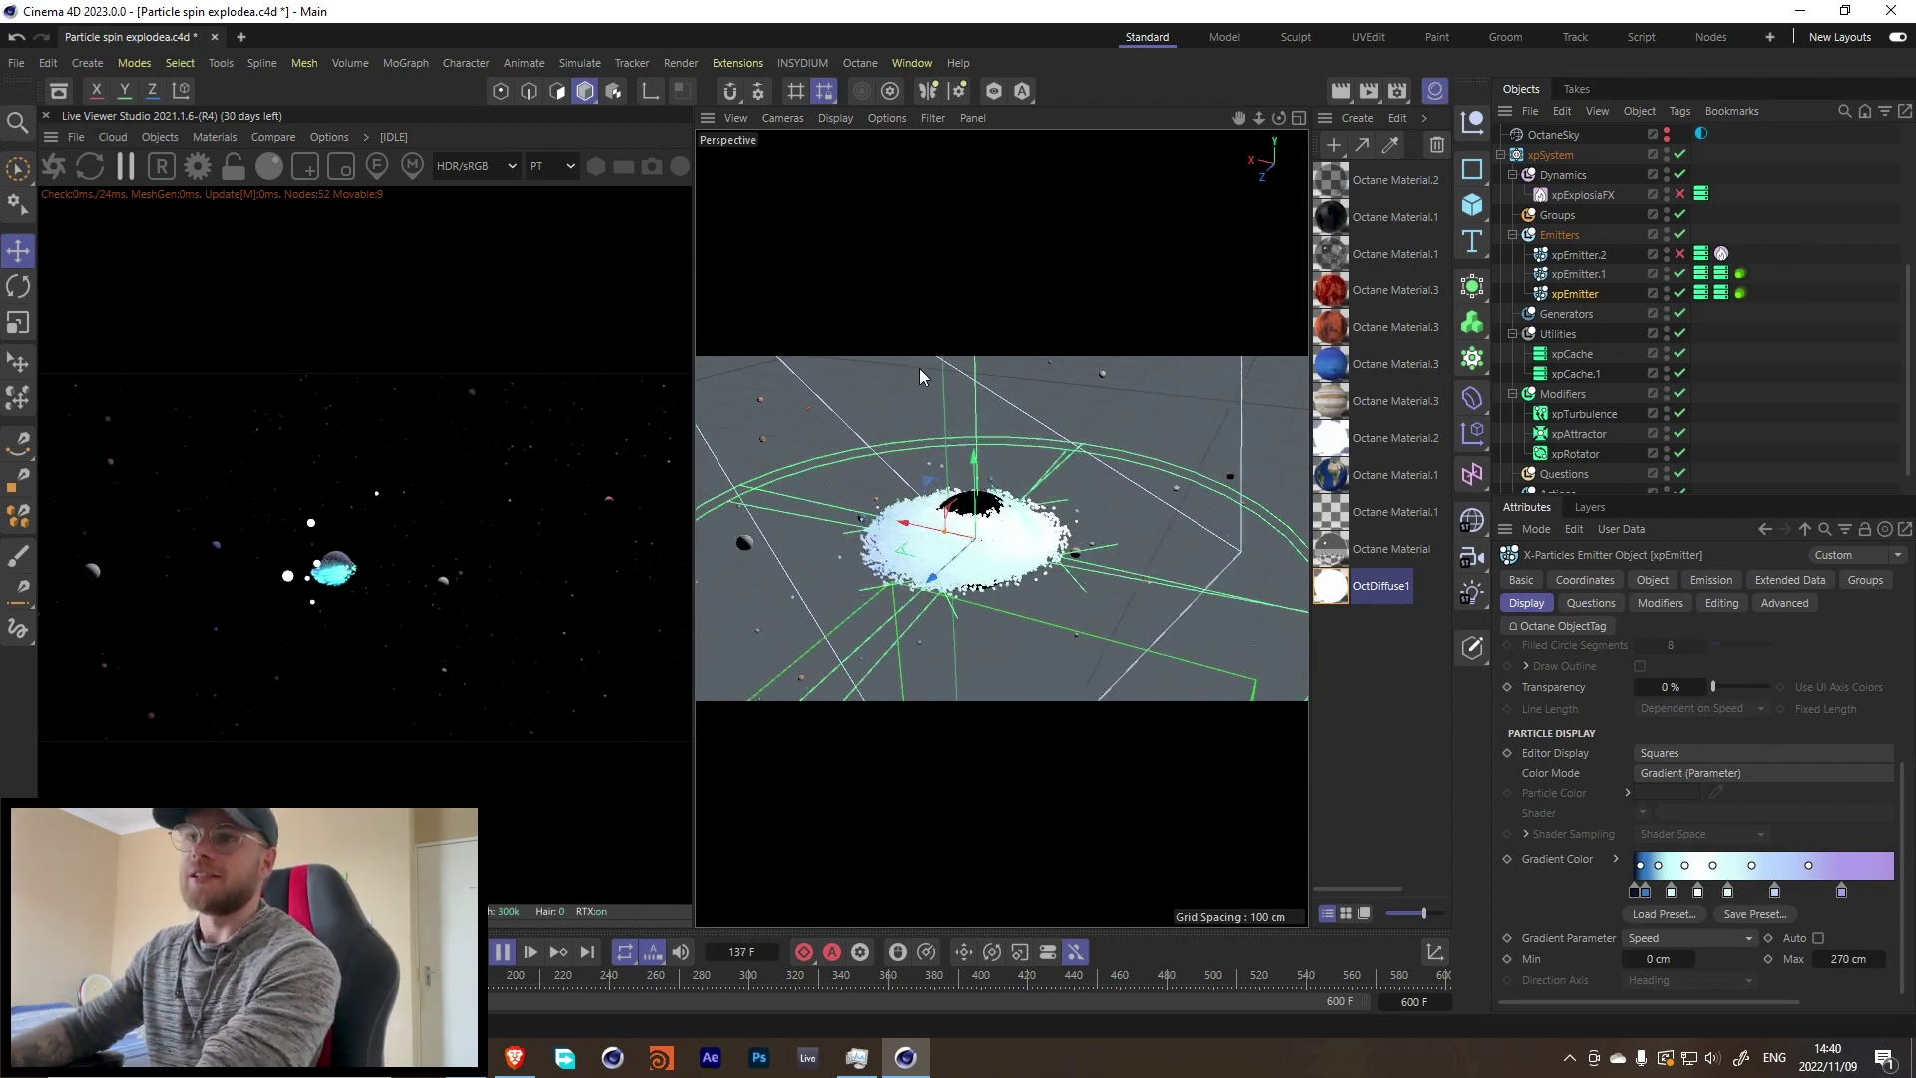
click(503, 952)
scroll(1649, 239, up, 4)
click(1677, 273)
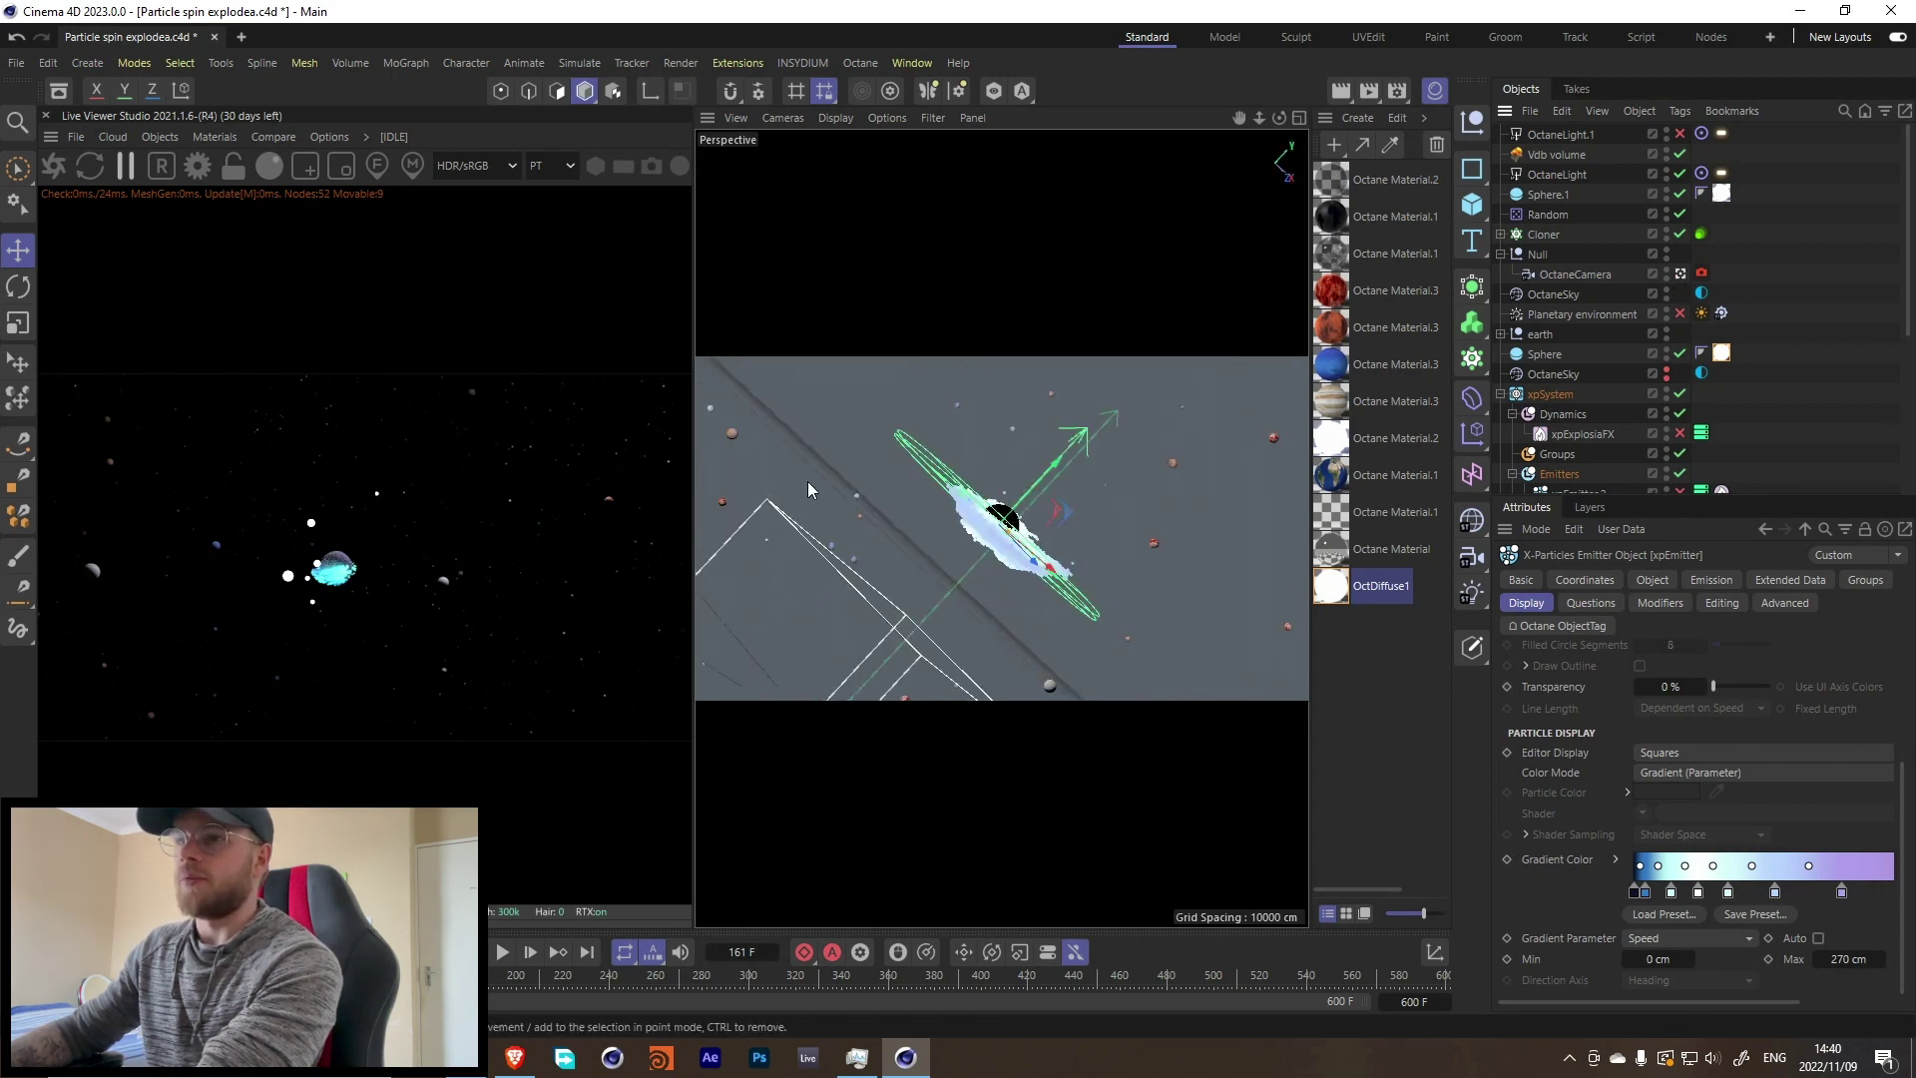
click(86, 172)
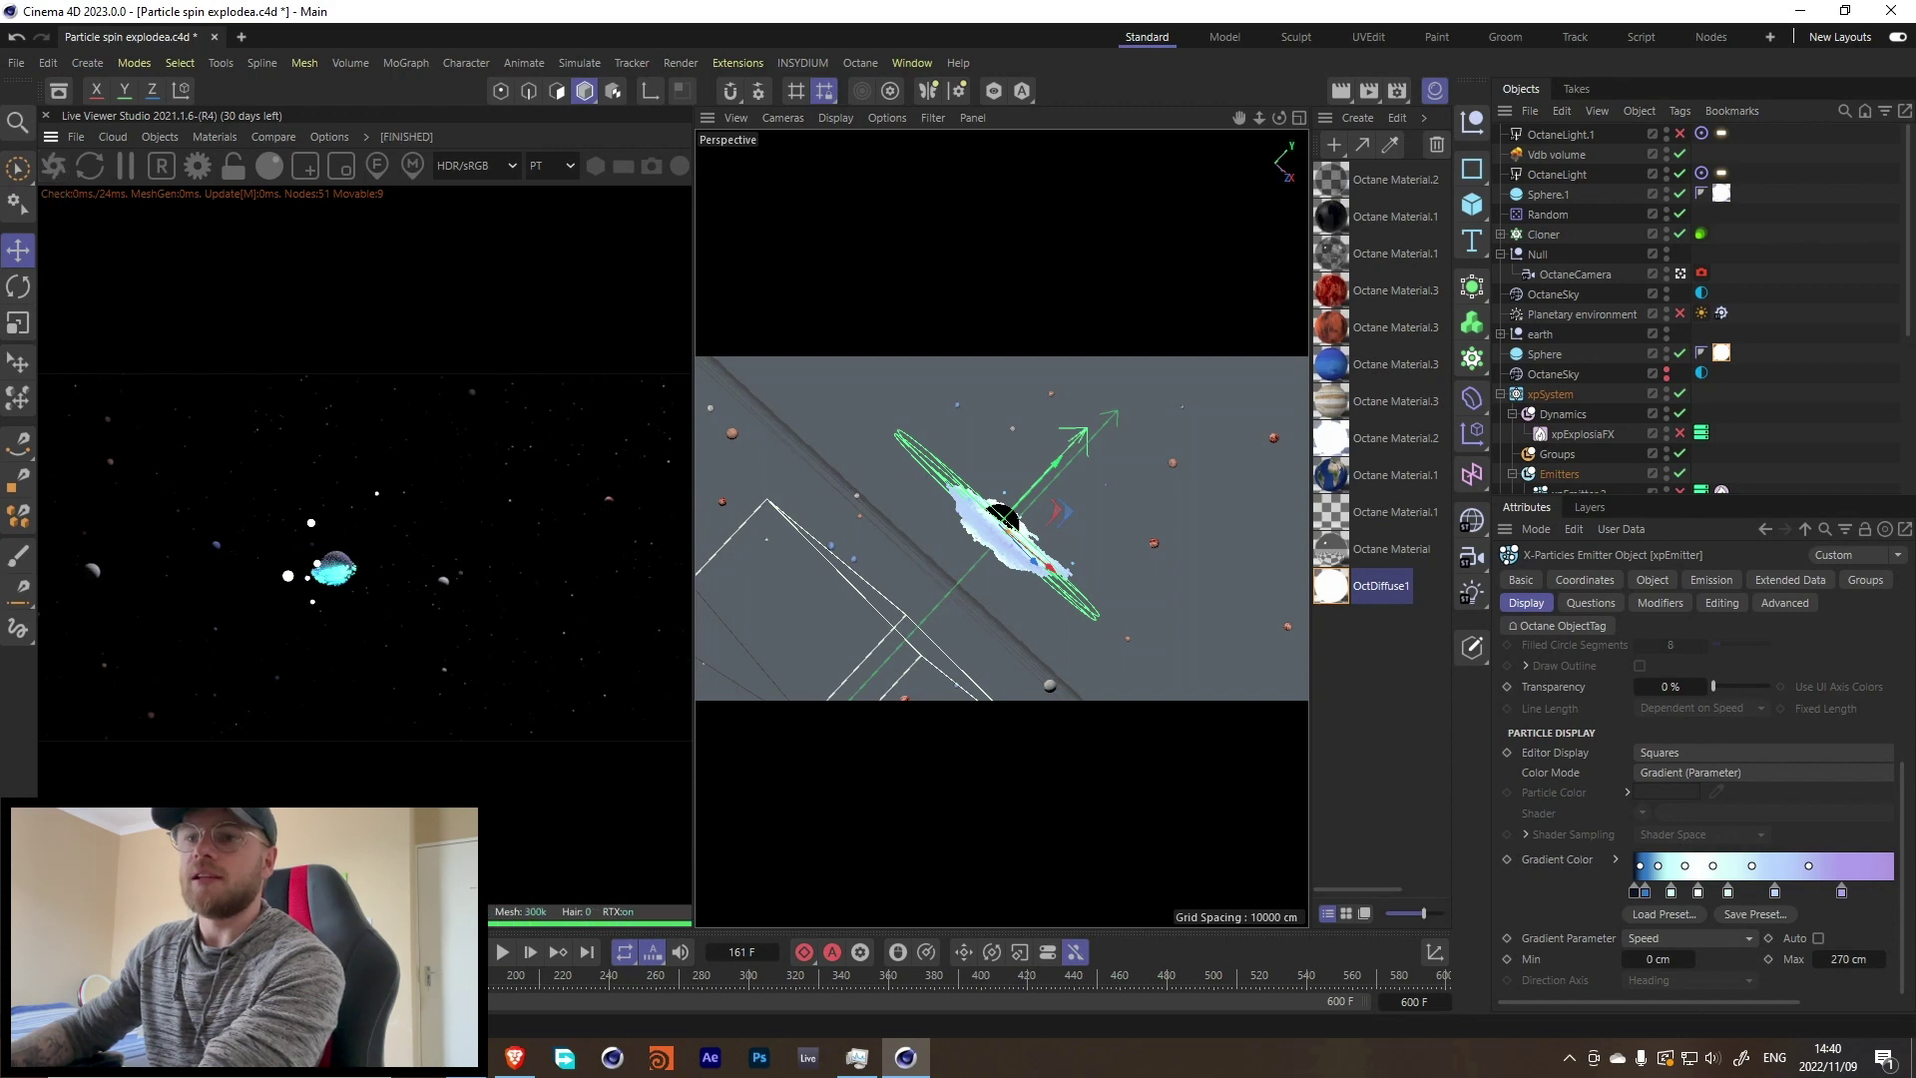
click(529, 954)
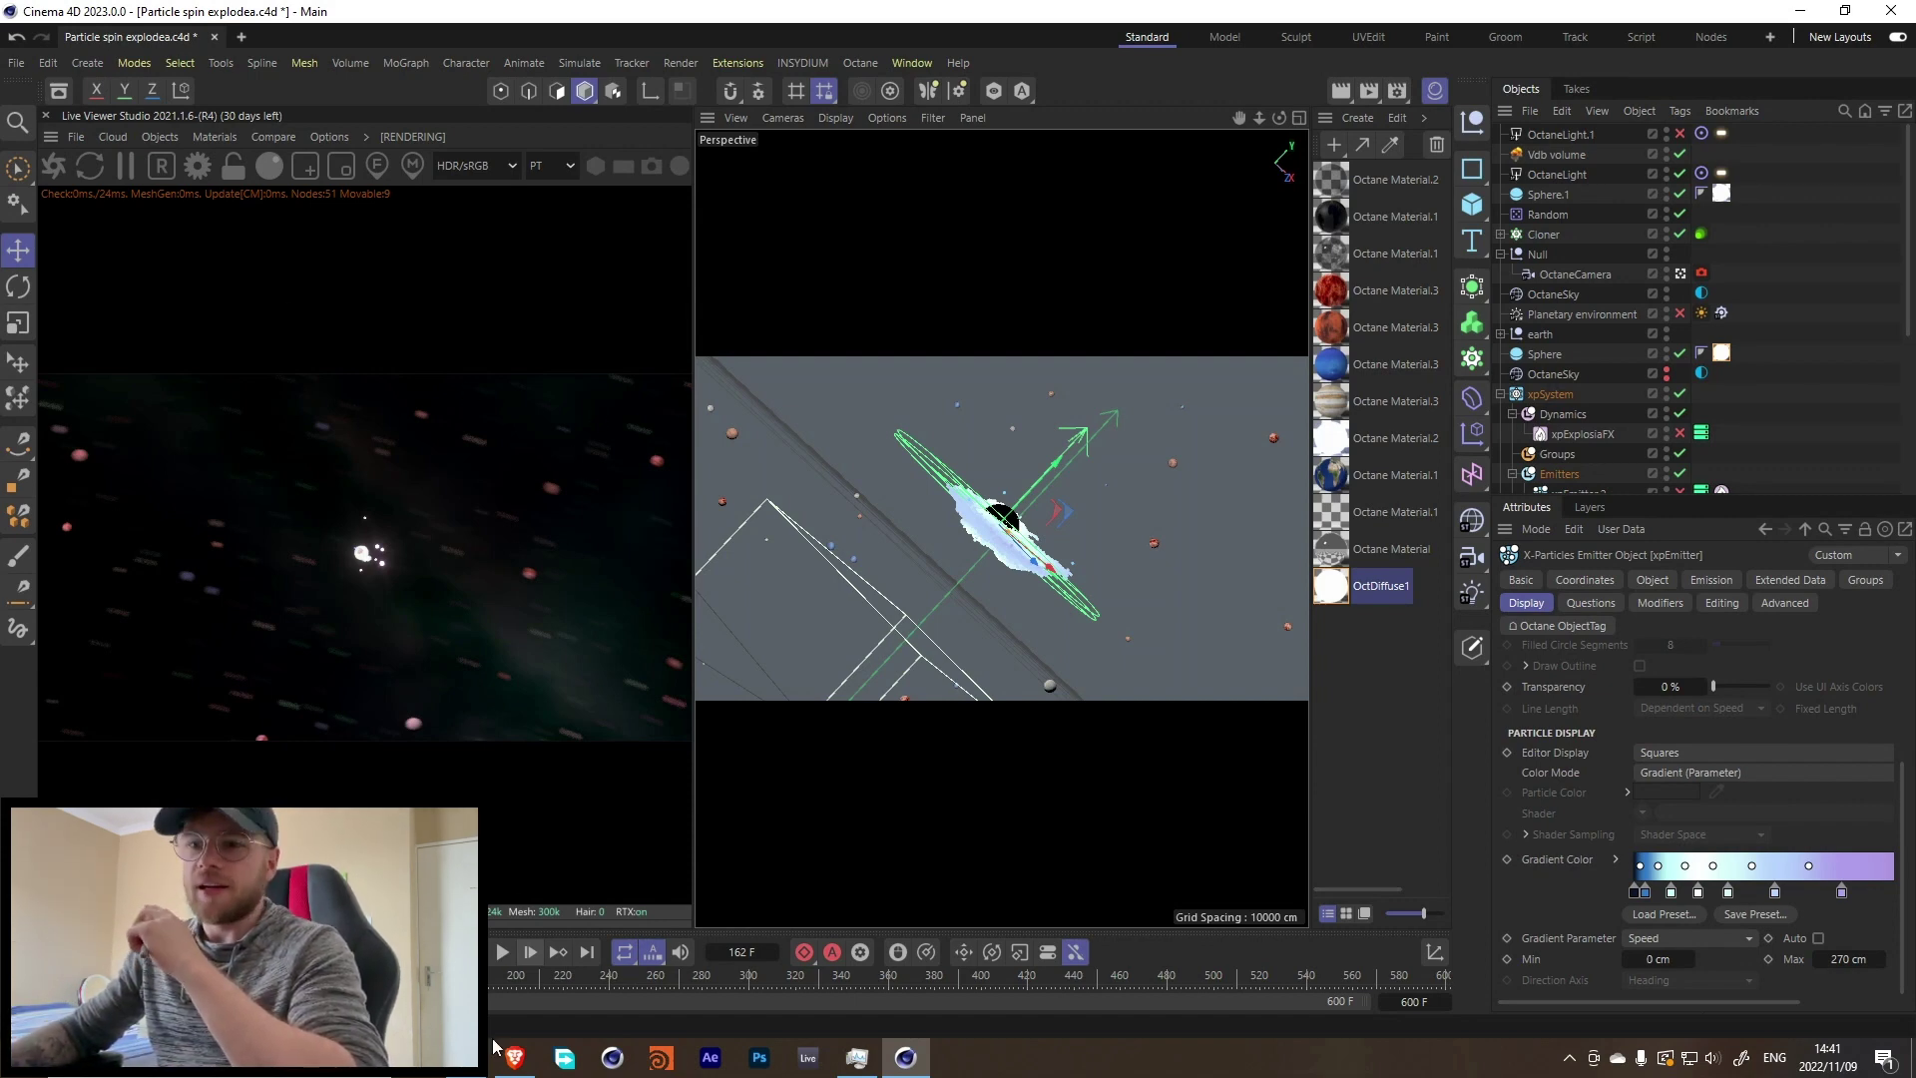
Step: Switch to File Explorer and open the space folder inside Hdri with its contents shown as large icons
key(alt+Tab)
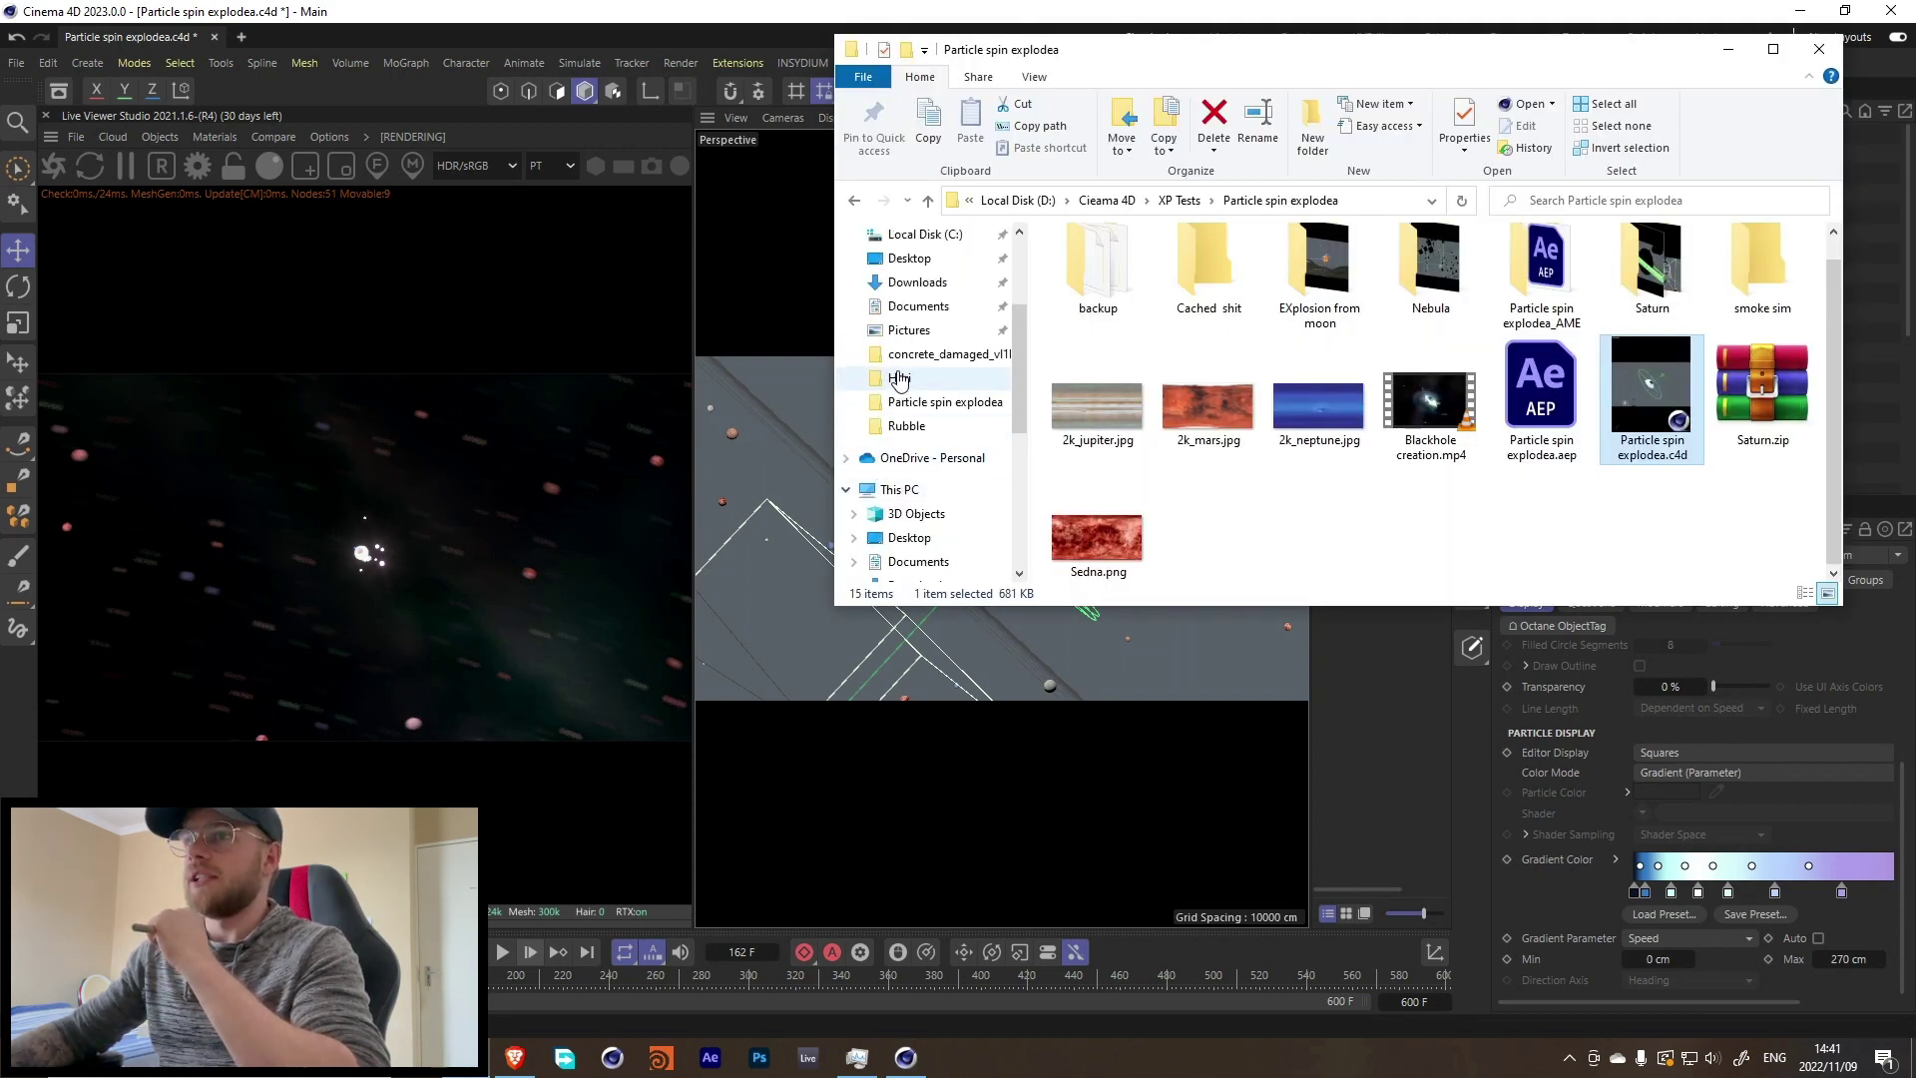
click(899, 378)
double_click(1719, 300)
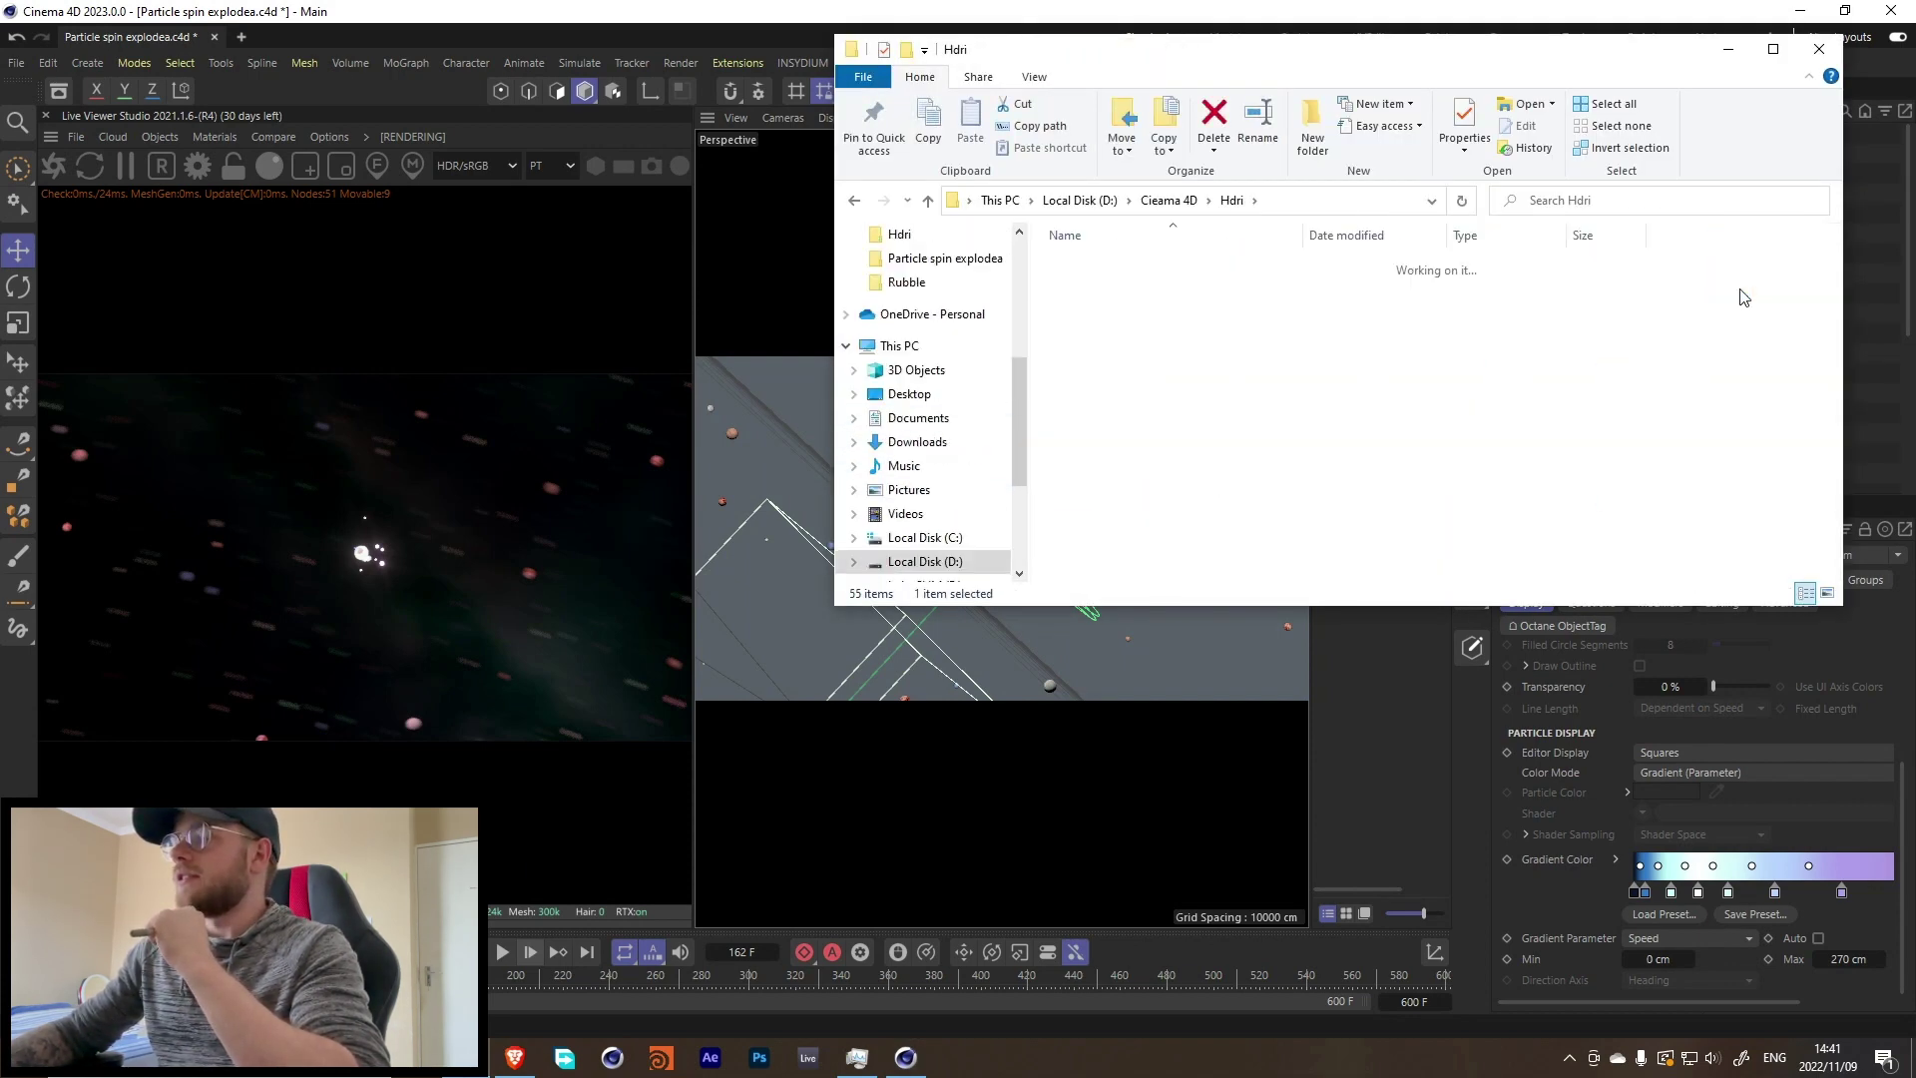
right_click(1131, 520)
mouse_move(1193, 534)
click(1401, 577)
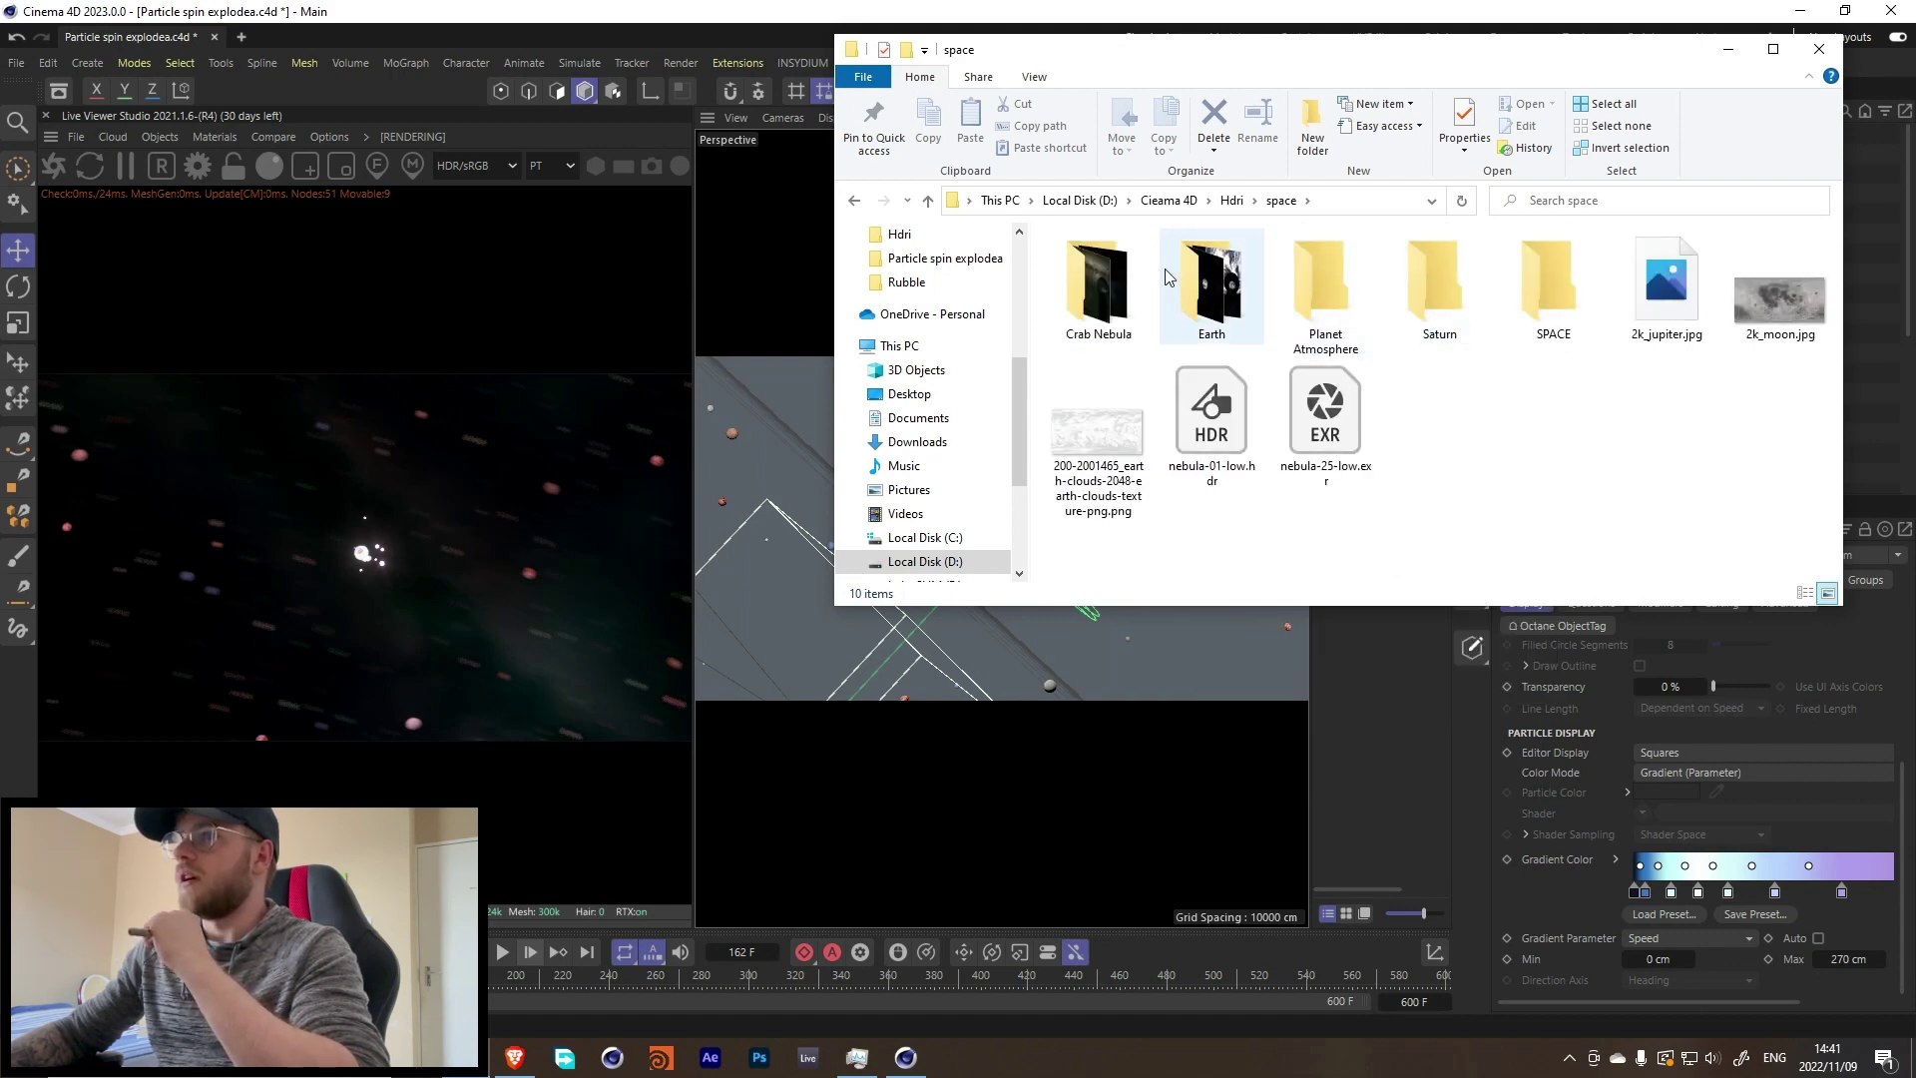
Step: Preview hdr.png from the Saturn folder, then close the image and minimize File Explorer
click(1518, 267)
double_click(1467, 285)
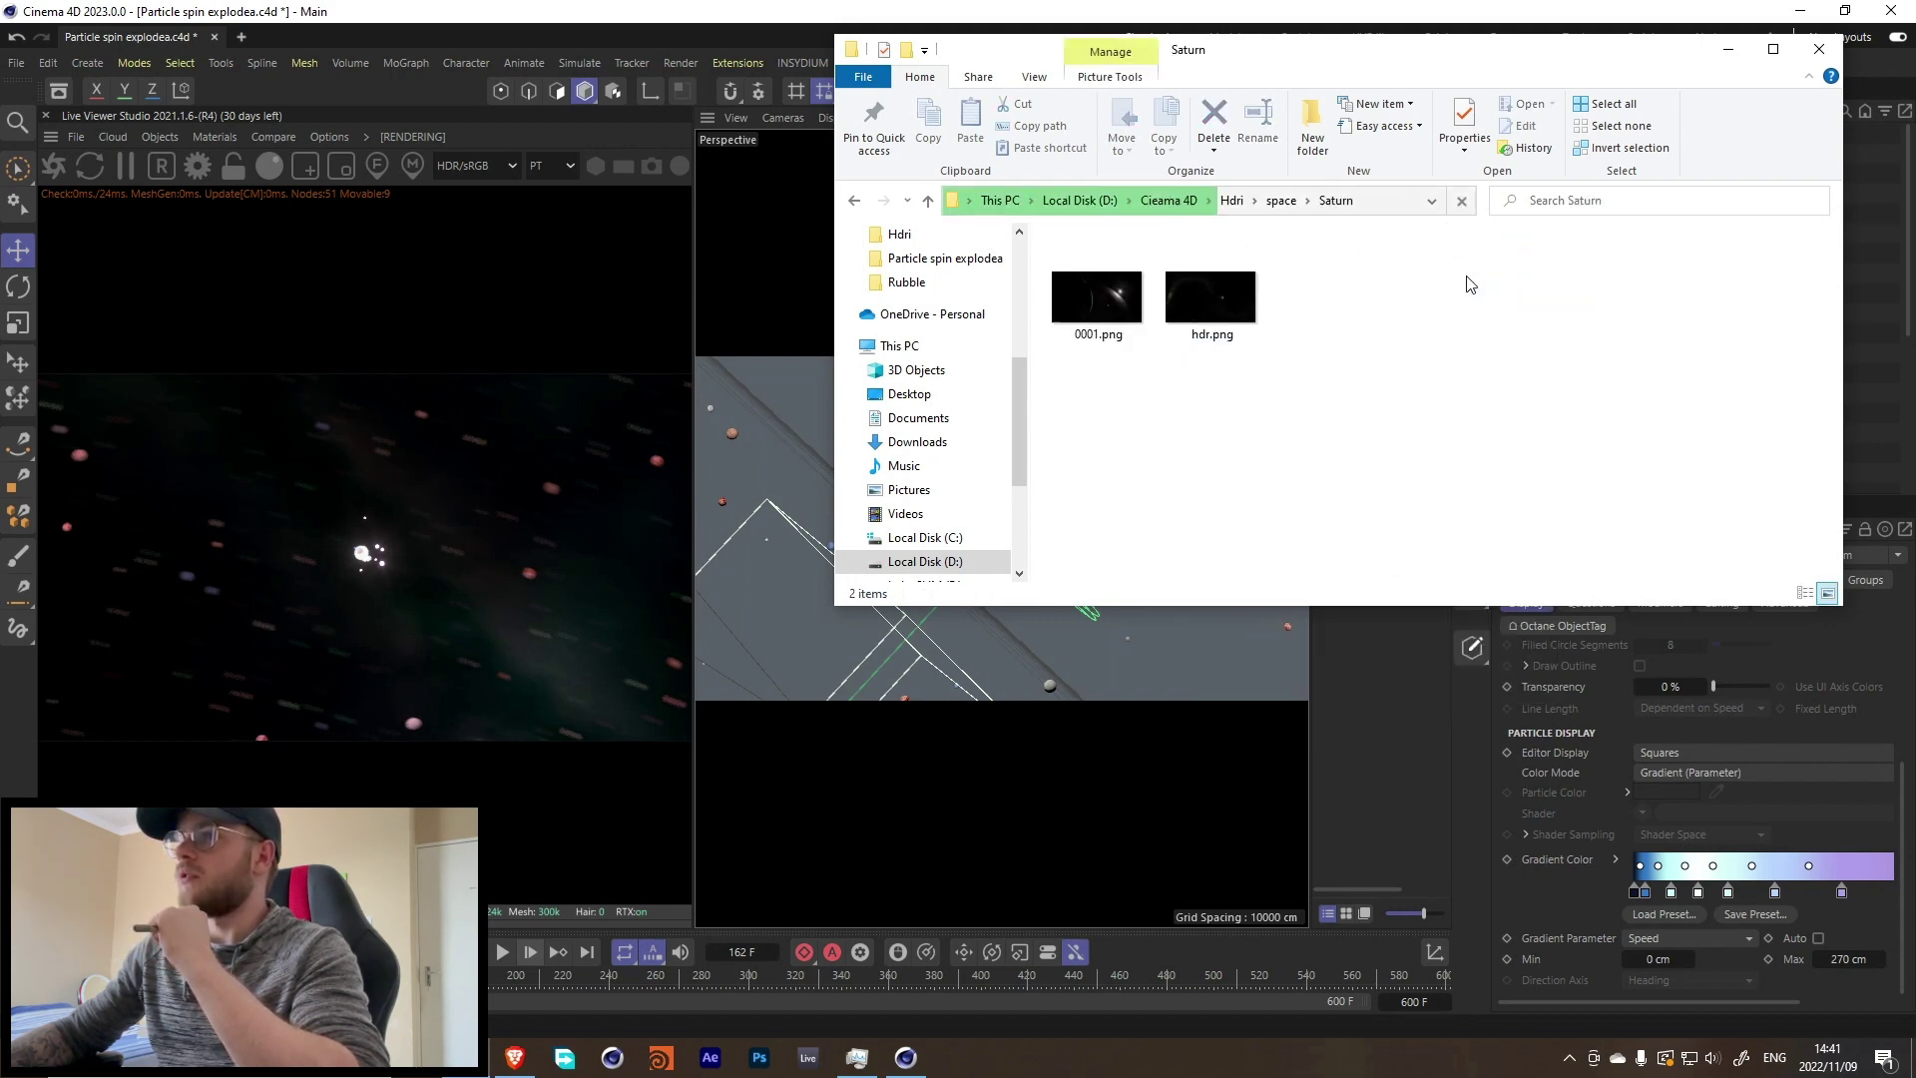
click(1214, 312)
double_click(1216, 316)
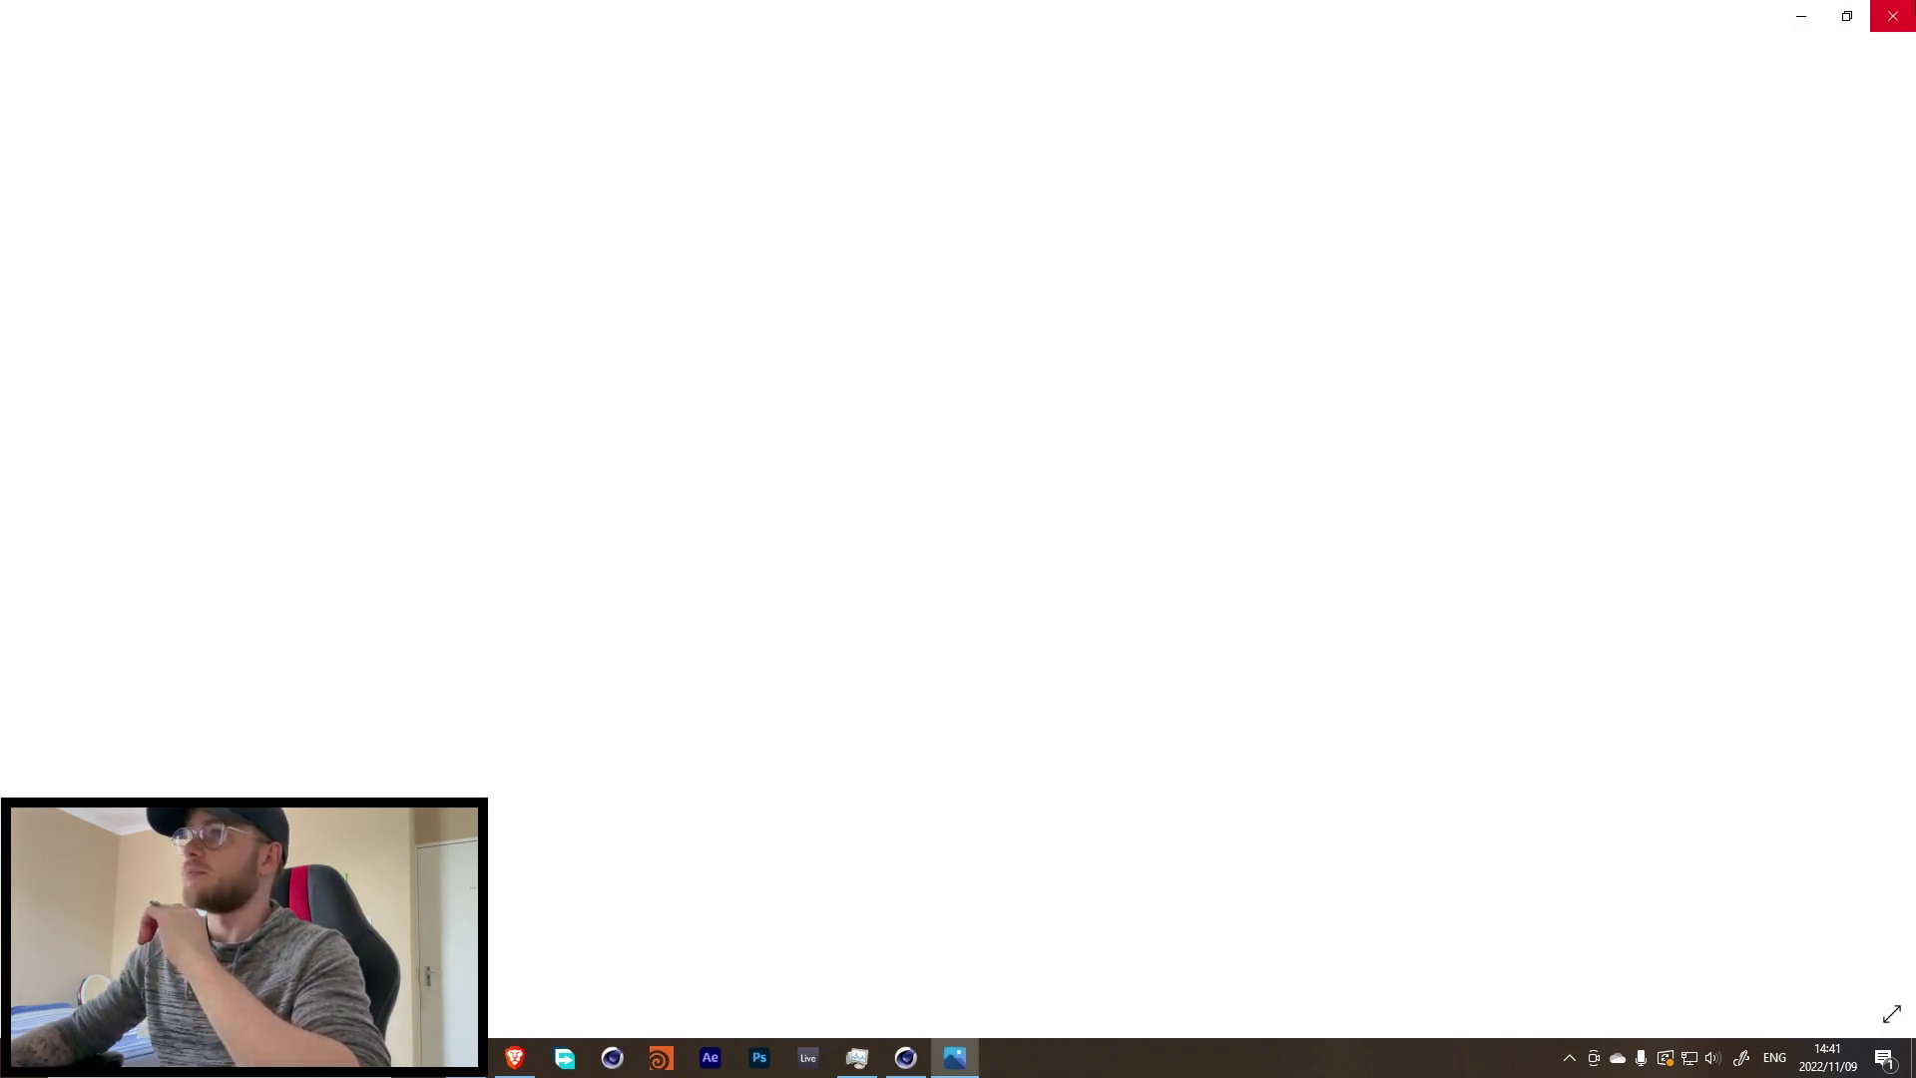
click(1893, 16)
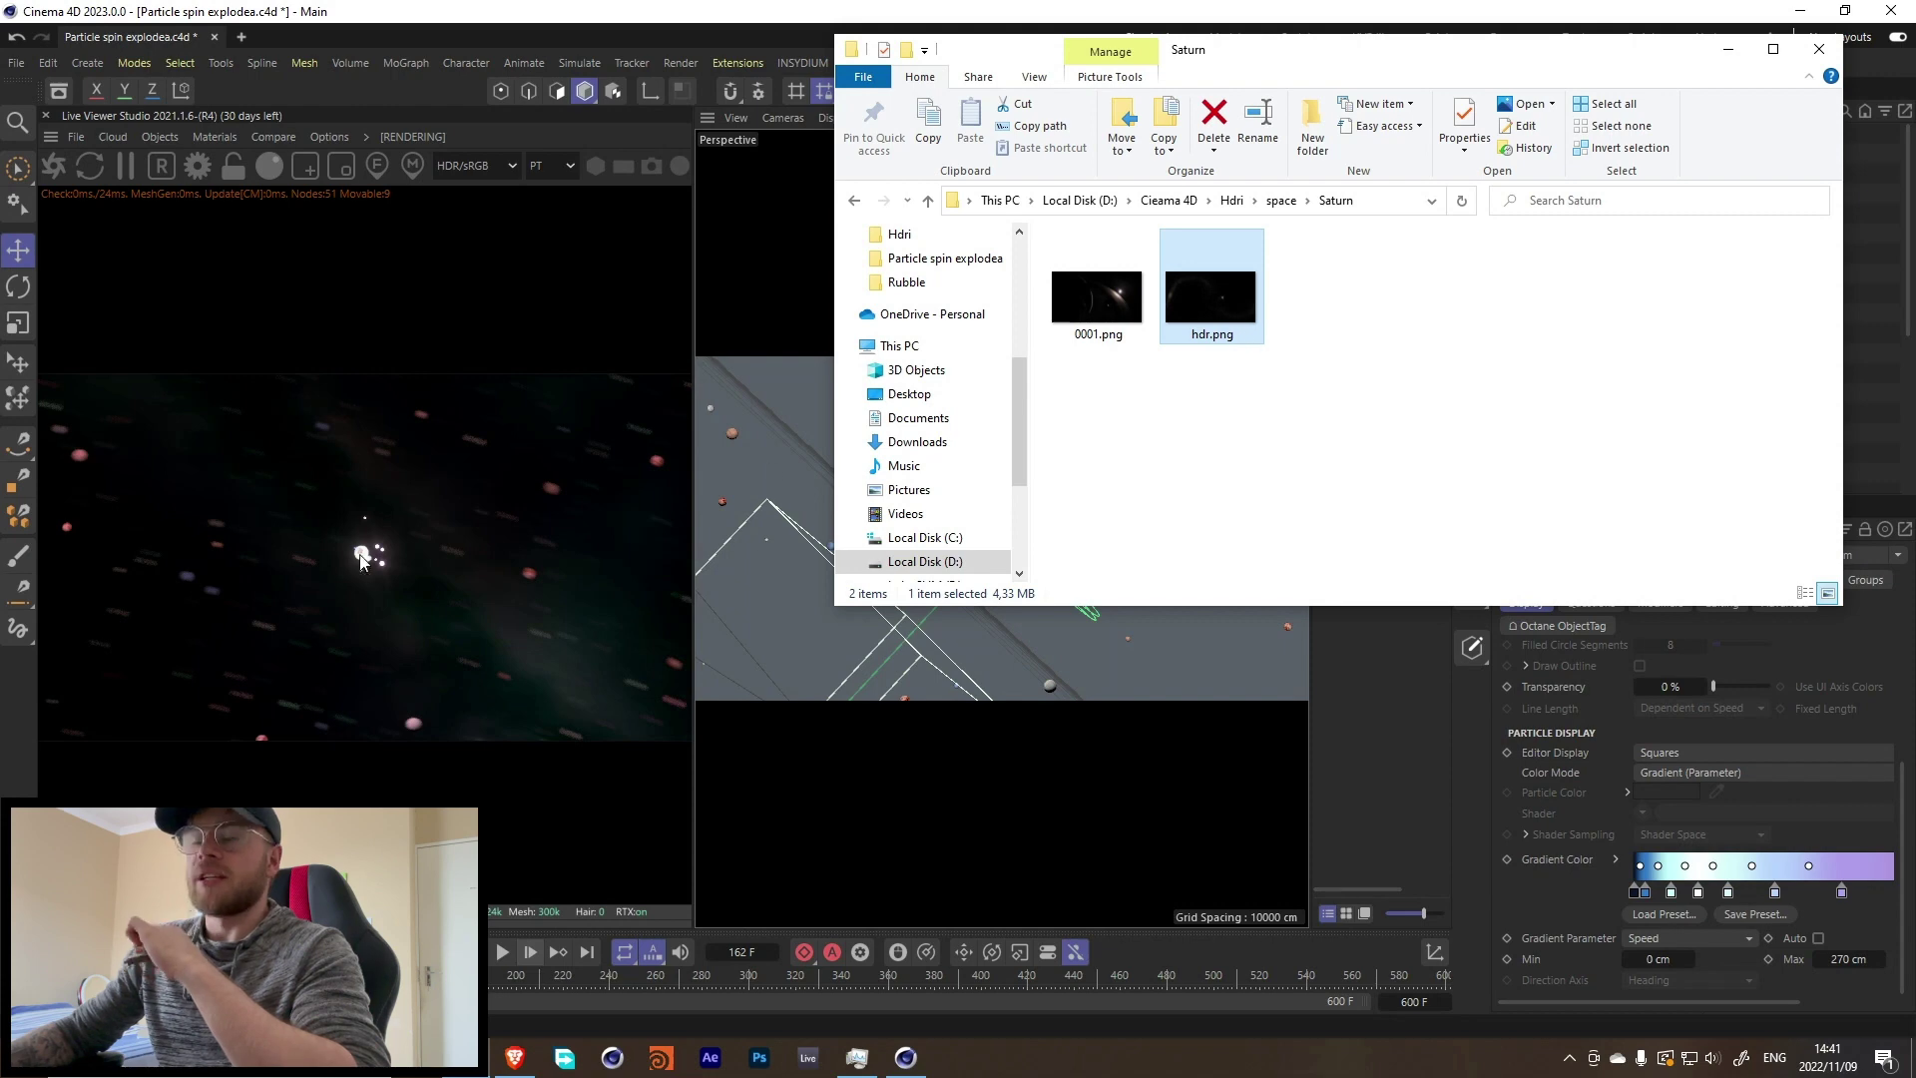
click(1729, 48)
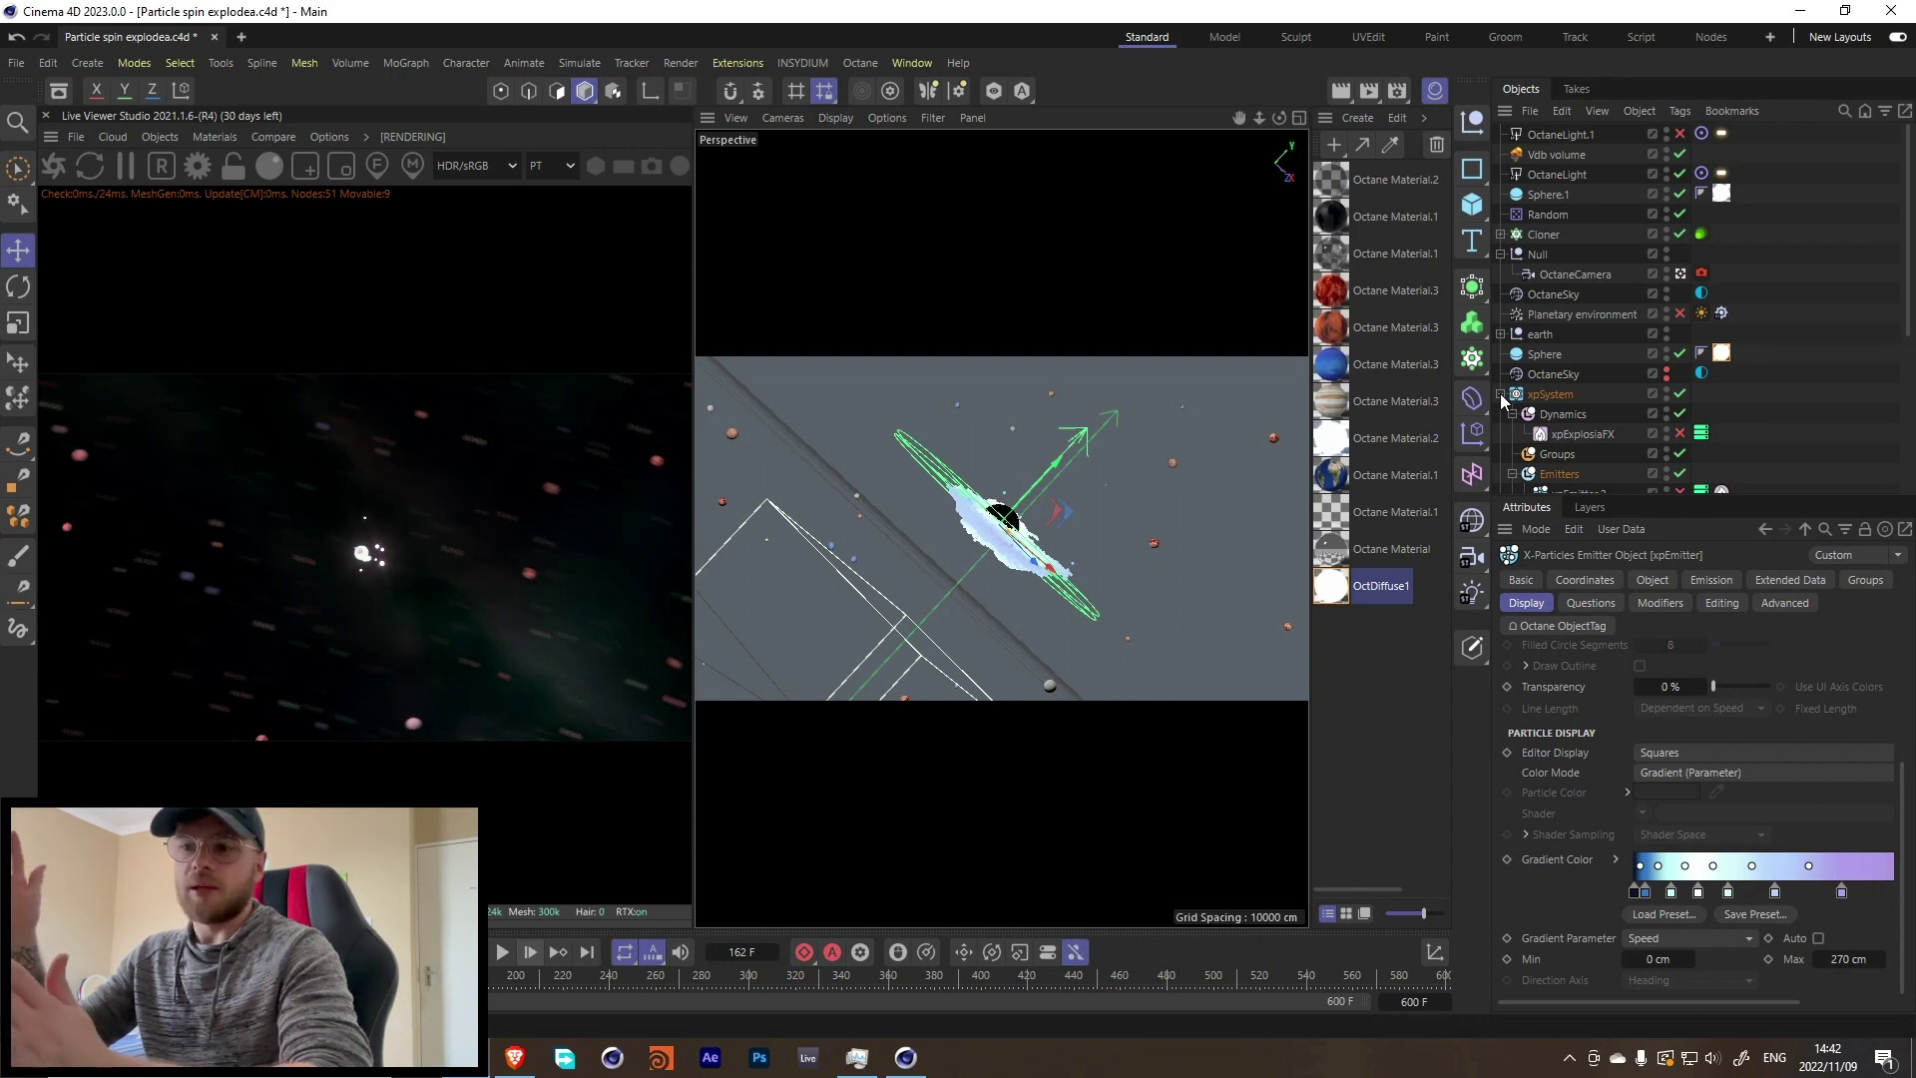
Step: Switch to Task Manager and end the Cinema 4D task
click(858, 1058)
click(879, 326)
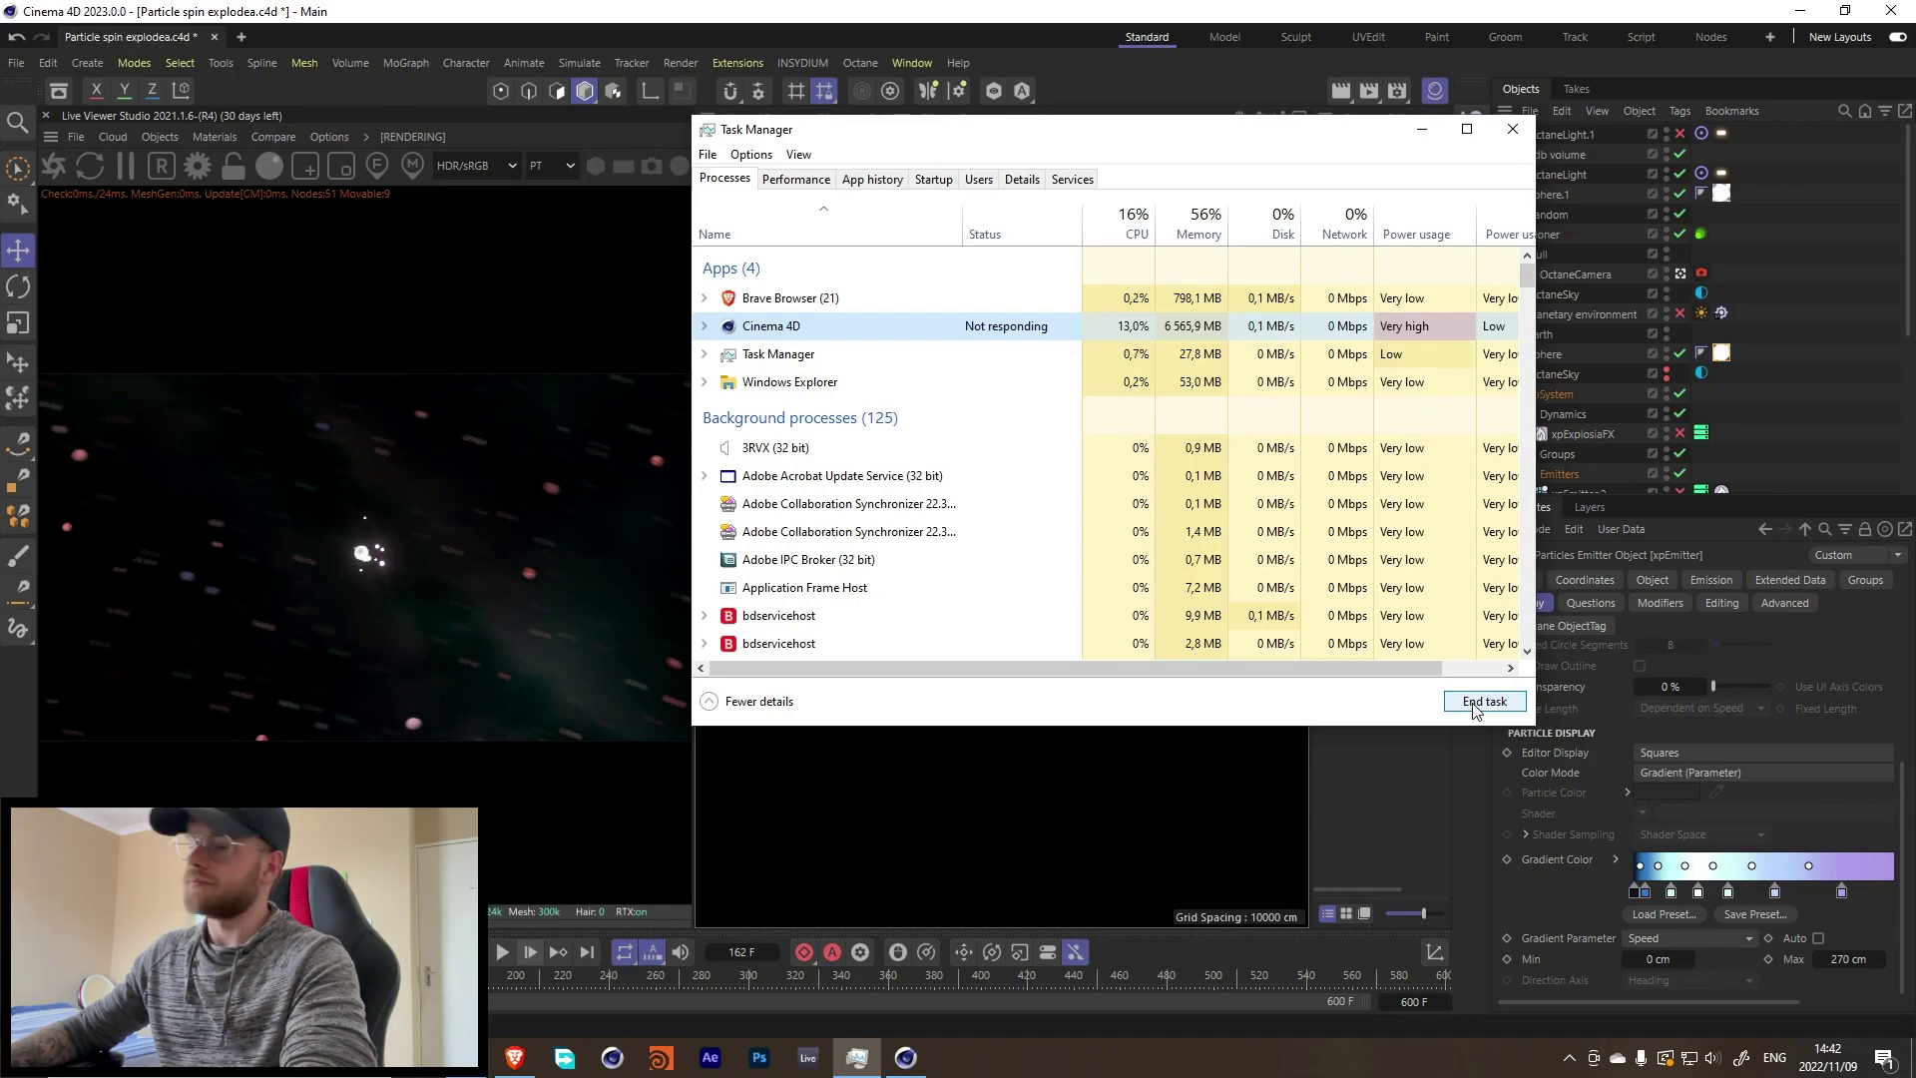
click(1473, 702)
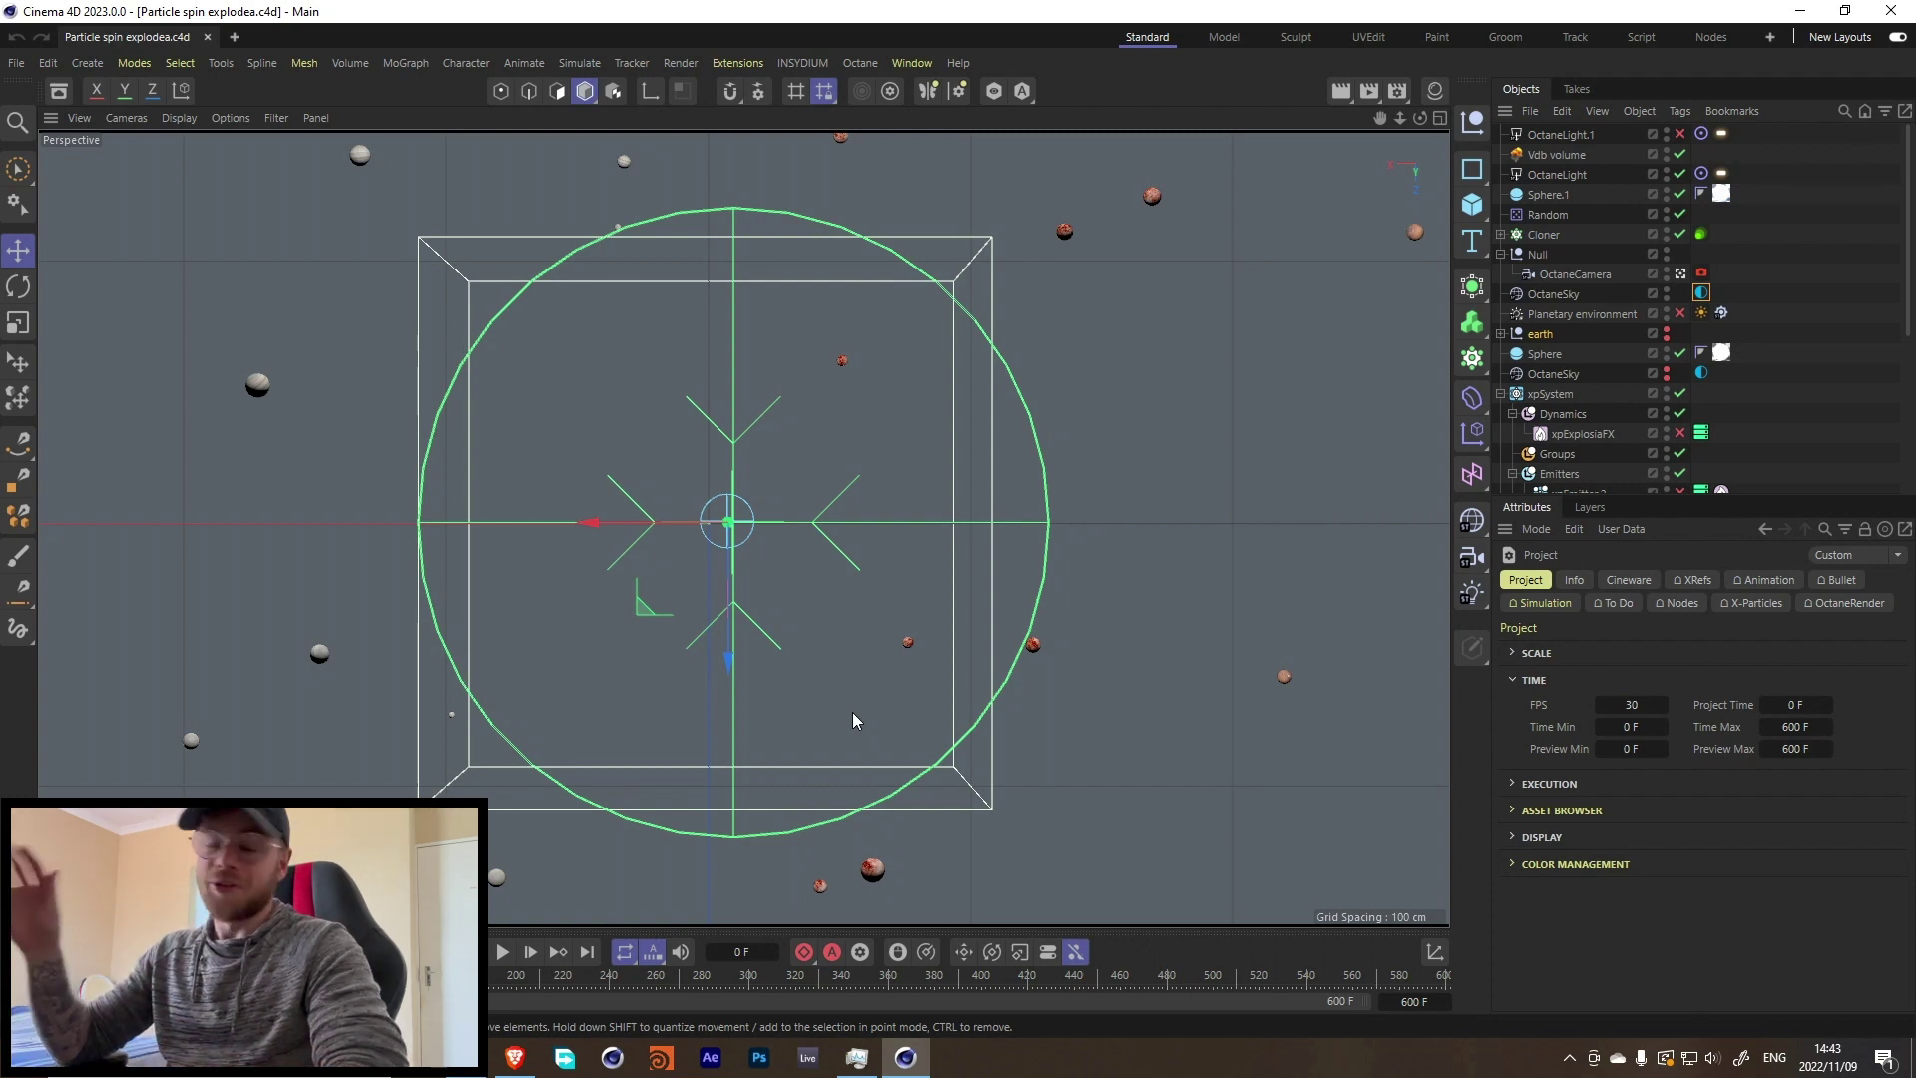
Step: Leave the OctaneCamera view, disable xpEmitter and enable xpEmitter.1 in the Emitters group
click(1683, 276)
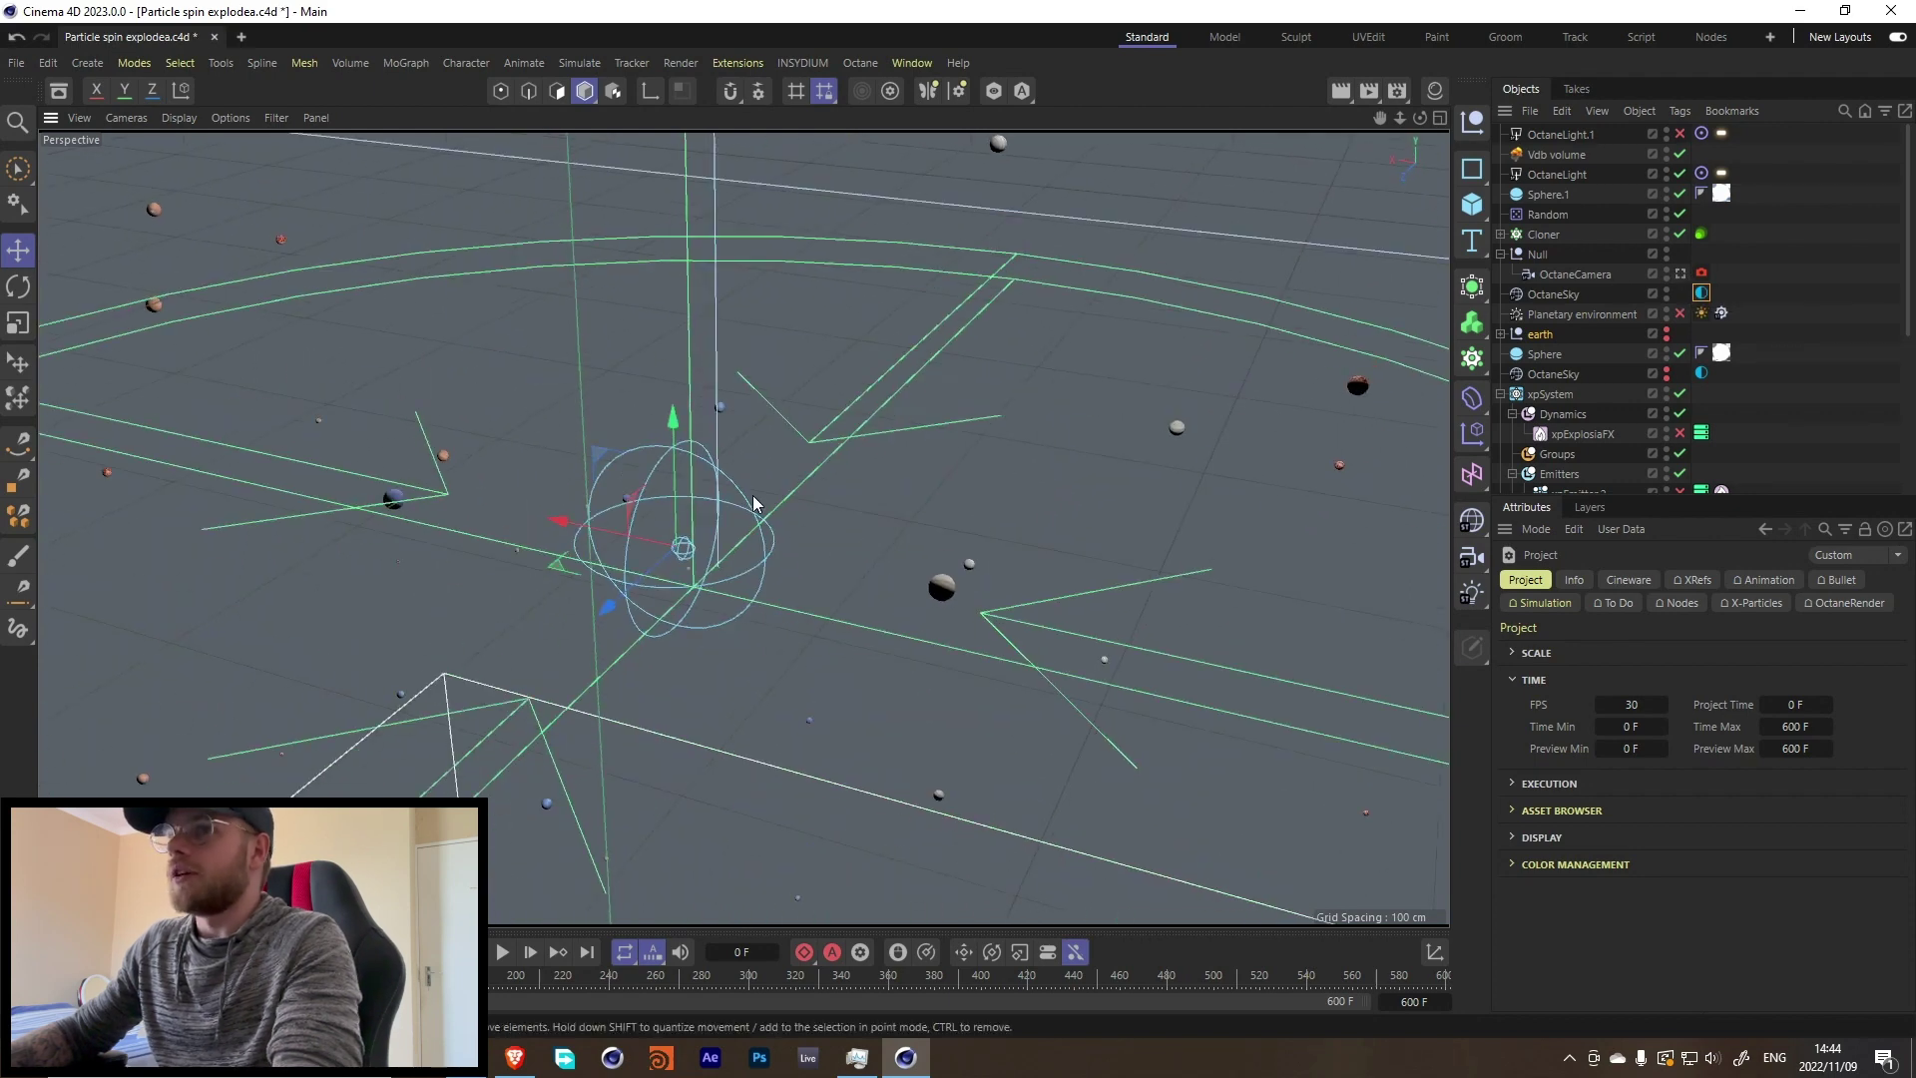
alt+drag(711, 556, 707, 562)
scroll(1602, 361, down, 5)
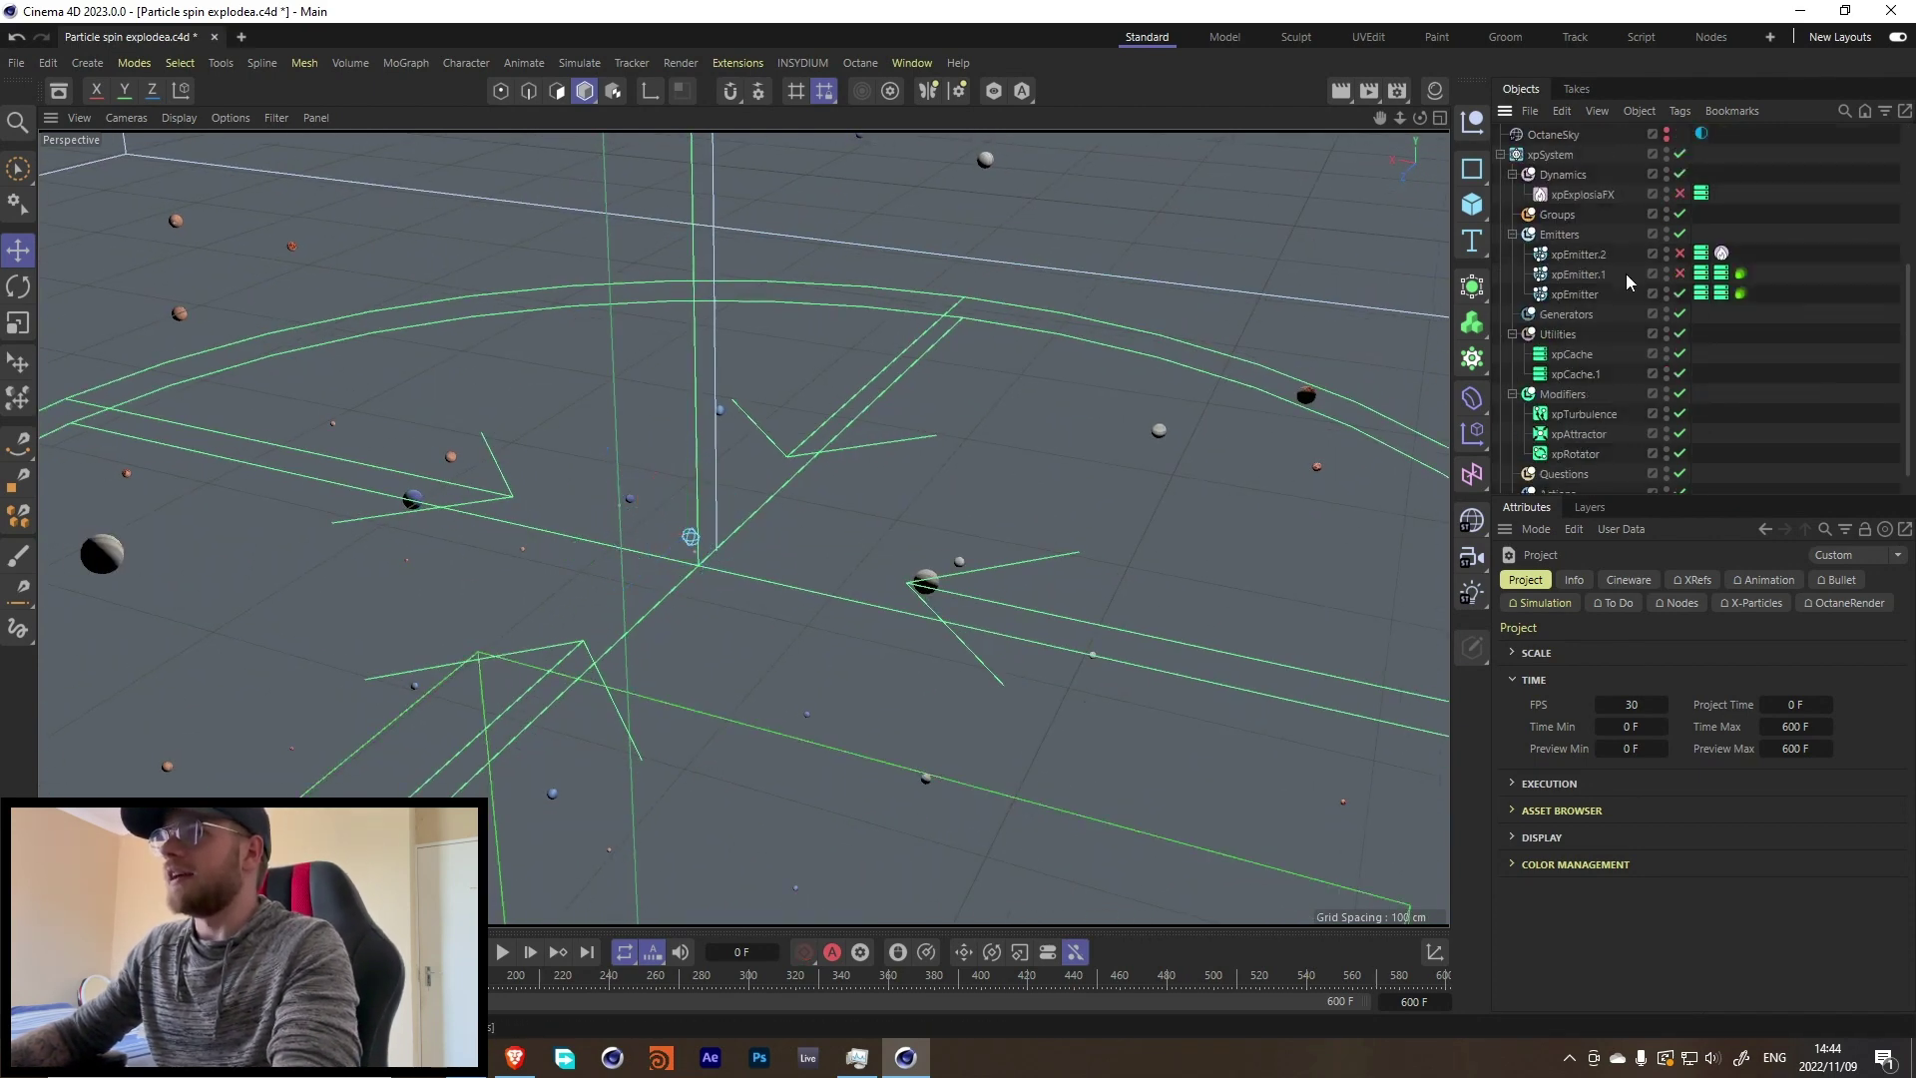
click(1680, 294)
click(1680, 274)
Step: Review the emission and modifier settings of xpEmitter.1, playing the animation to preview its particles
click(1577, 274)
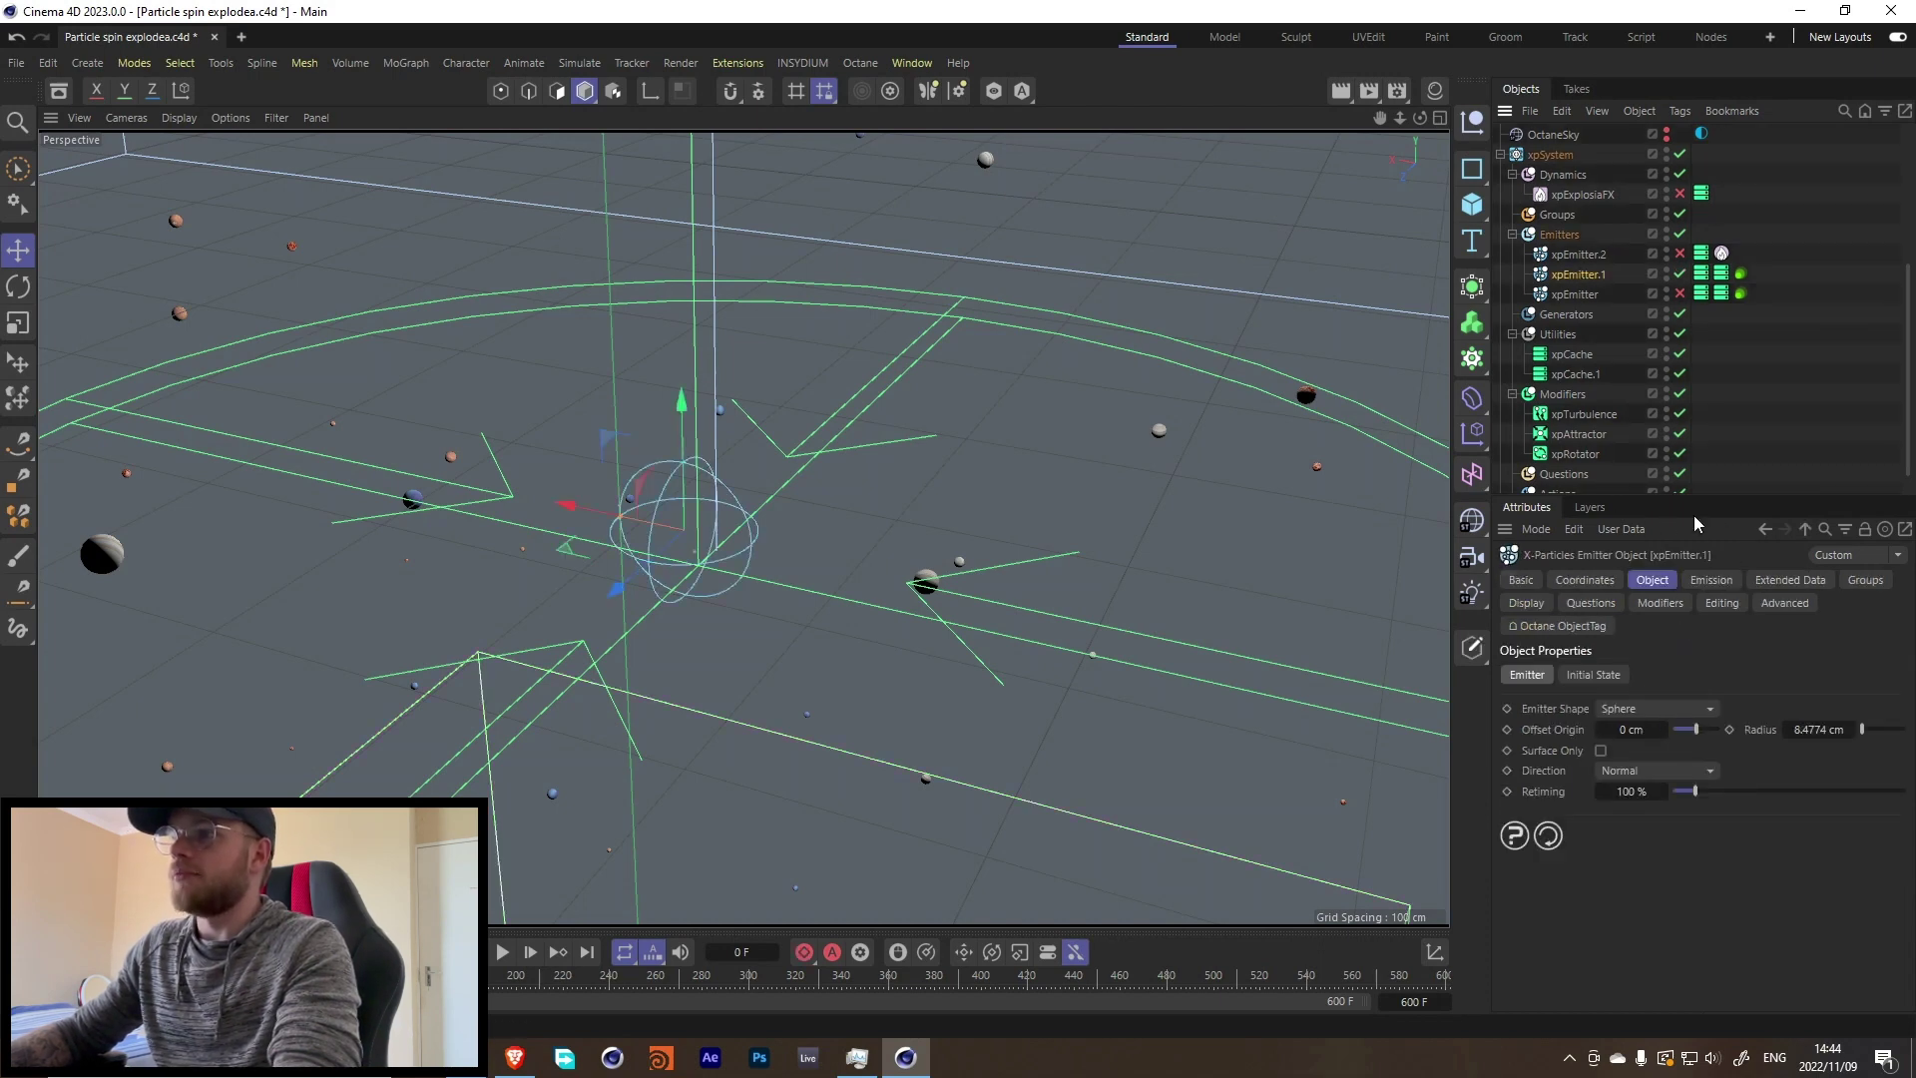
click(1711, 580)
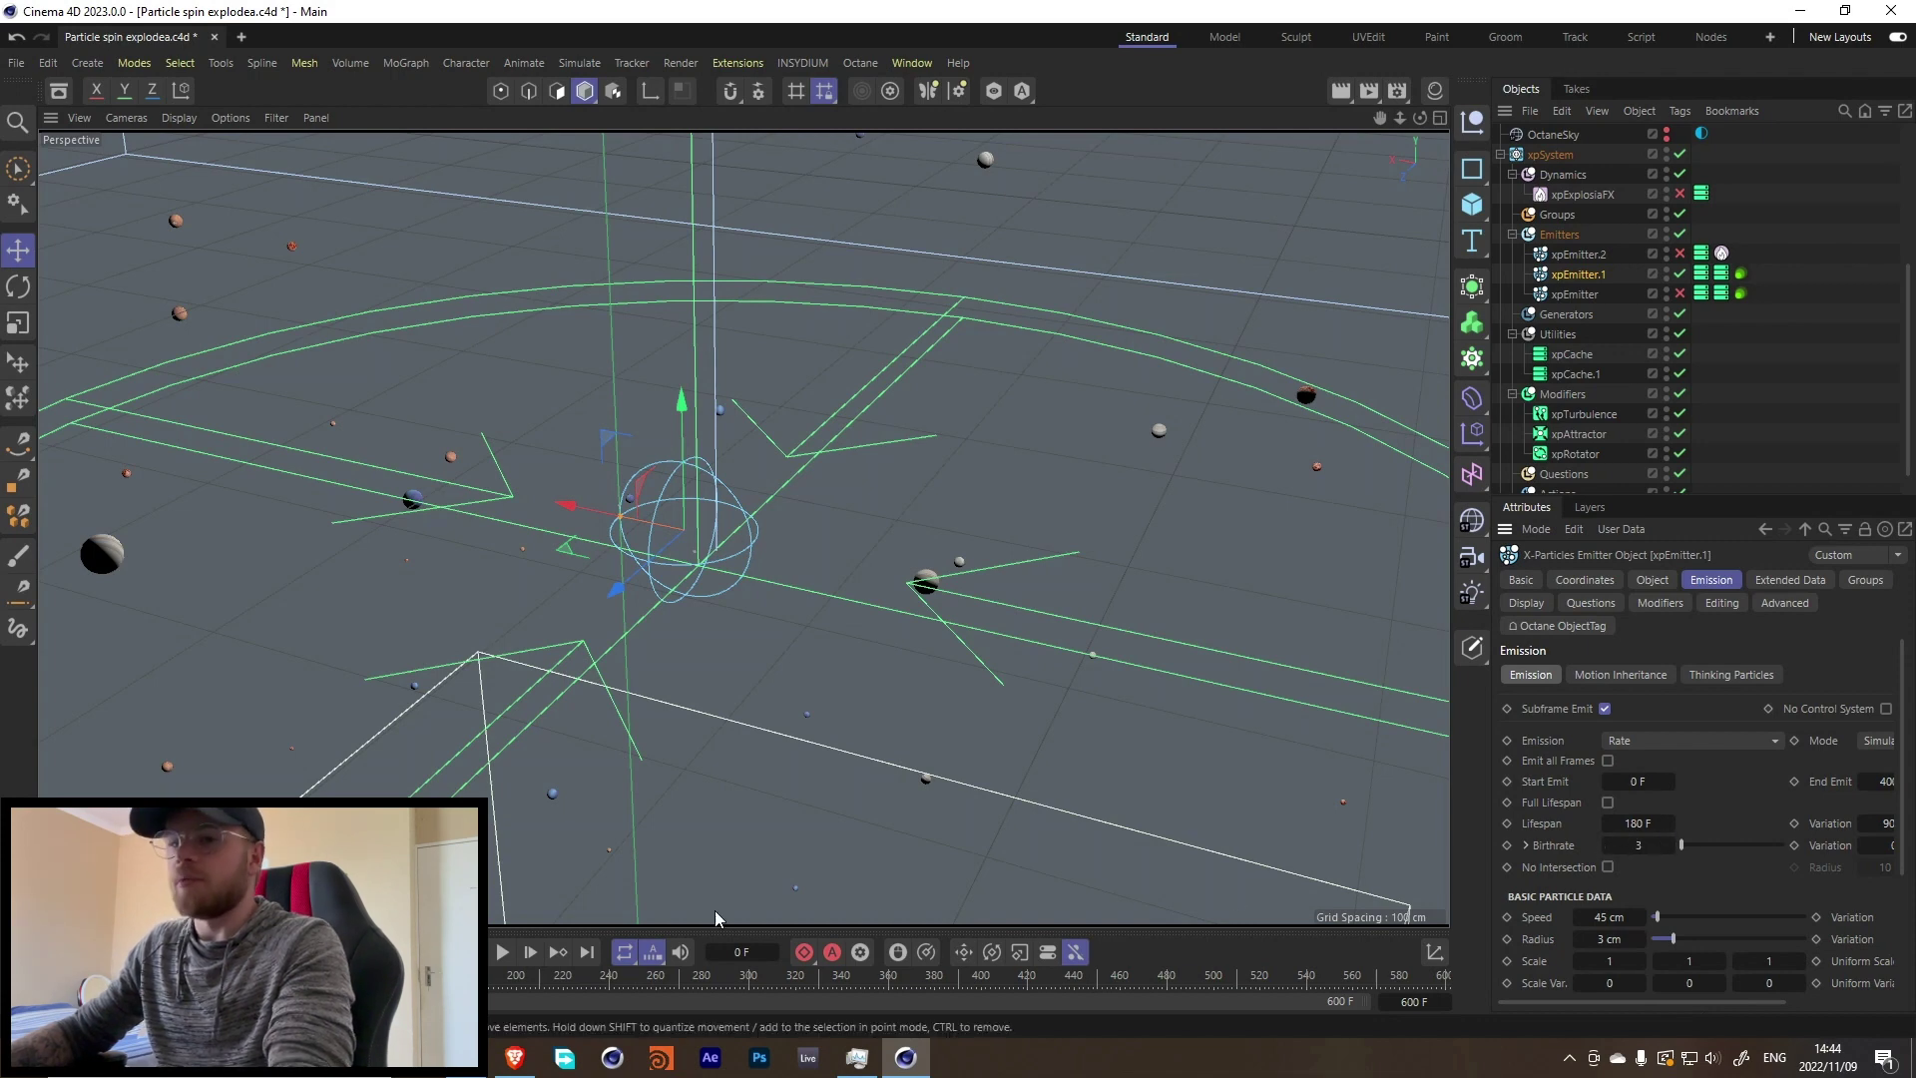
click(503, 953)
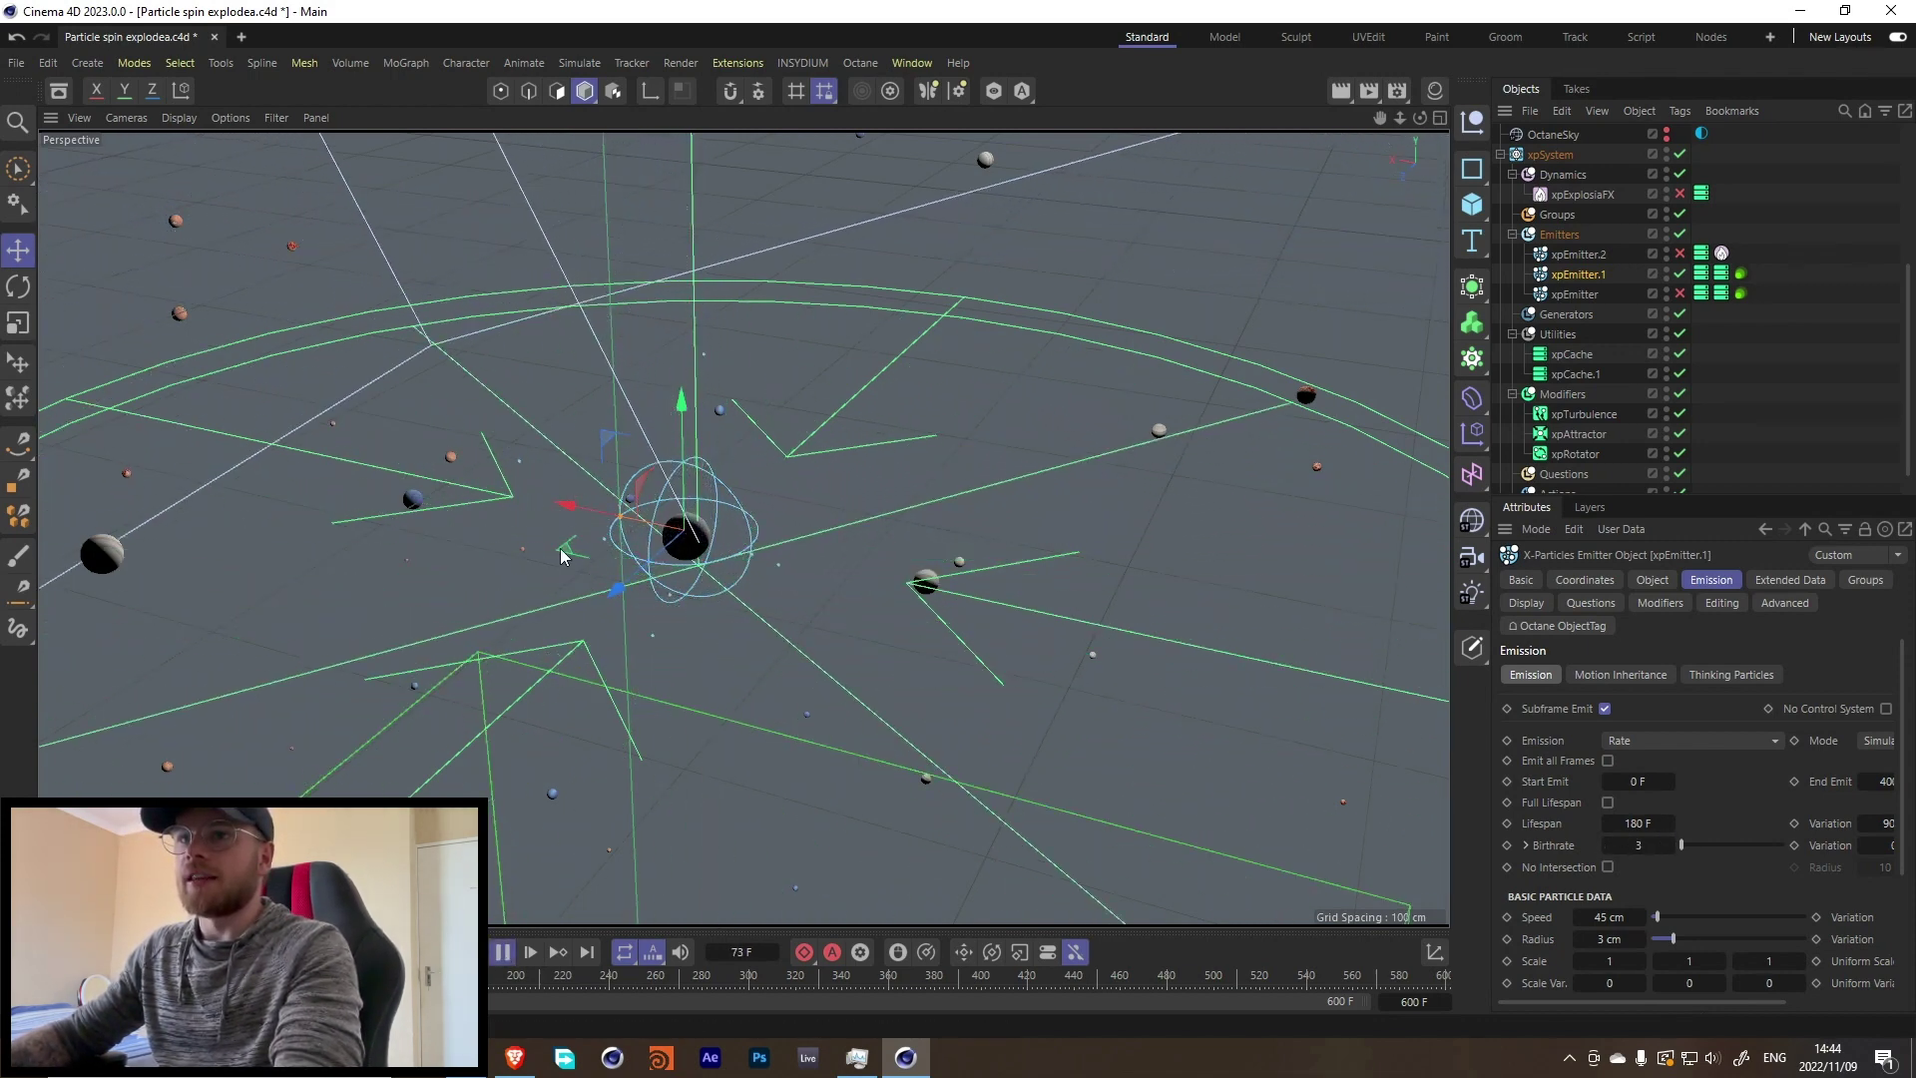
key(F8)
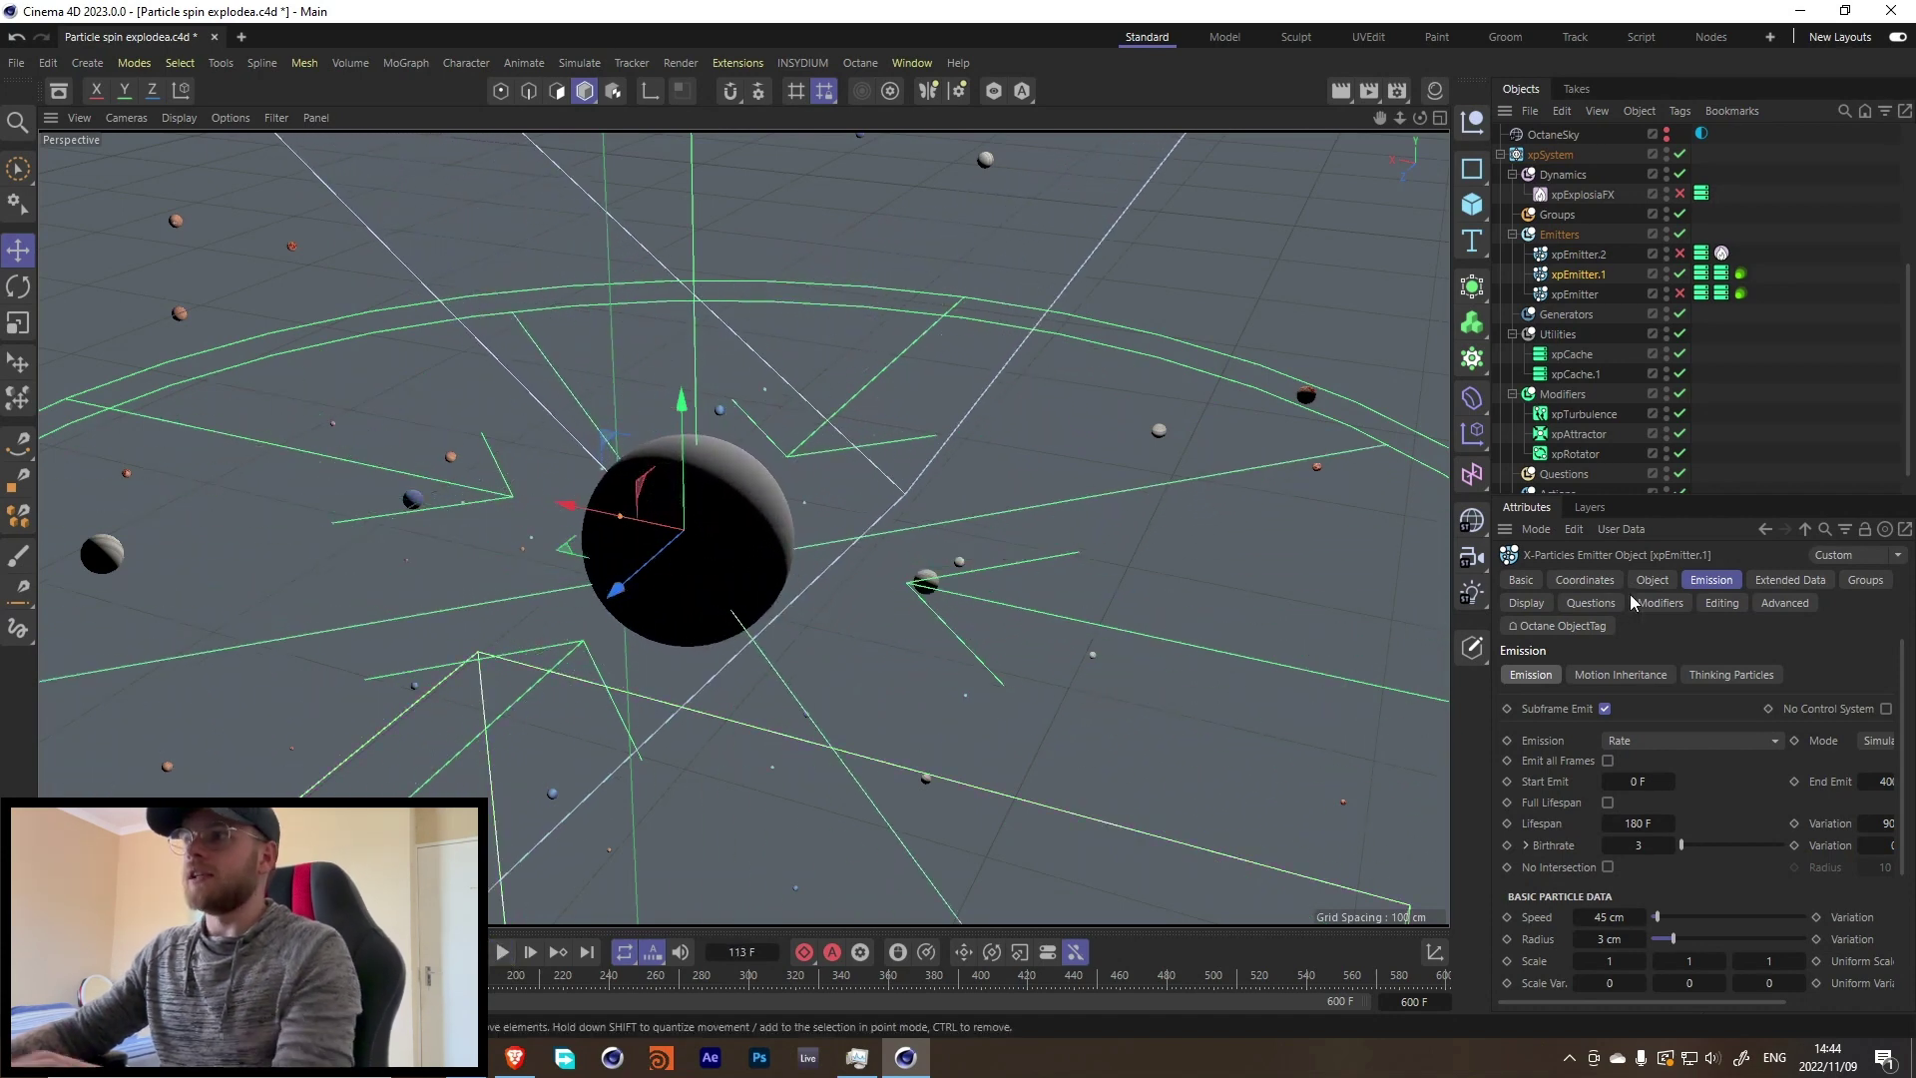
click(1660, 604)
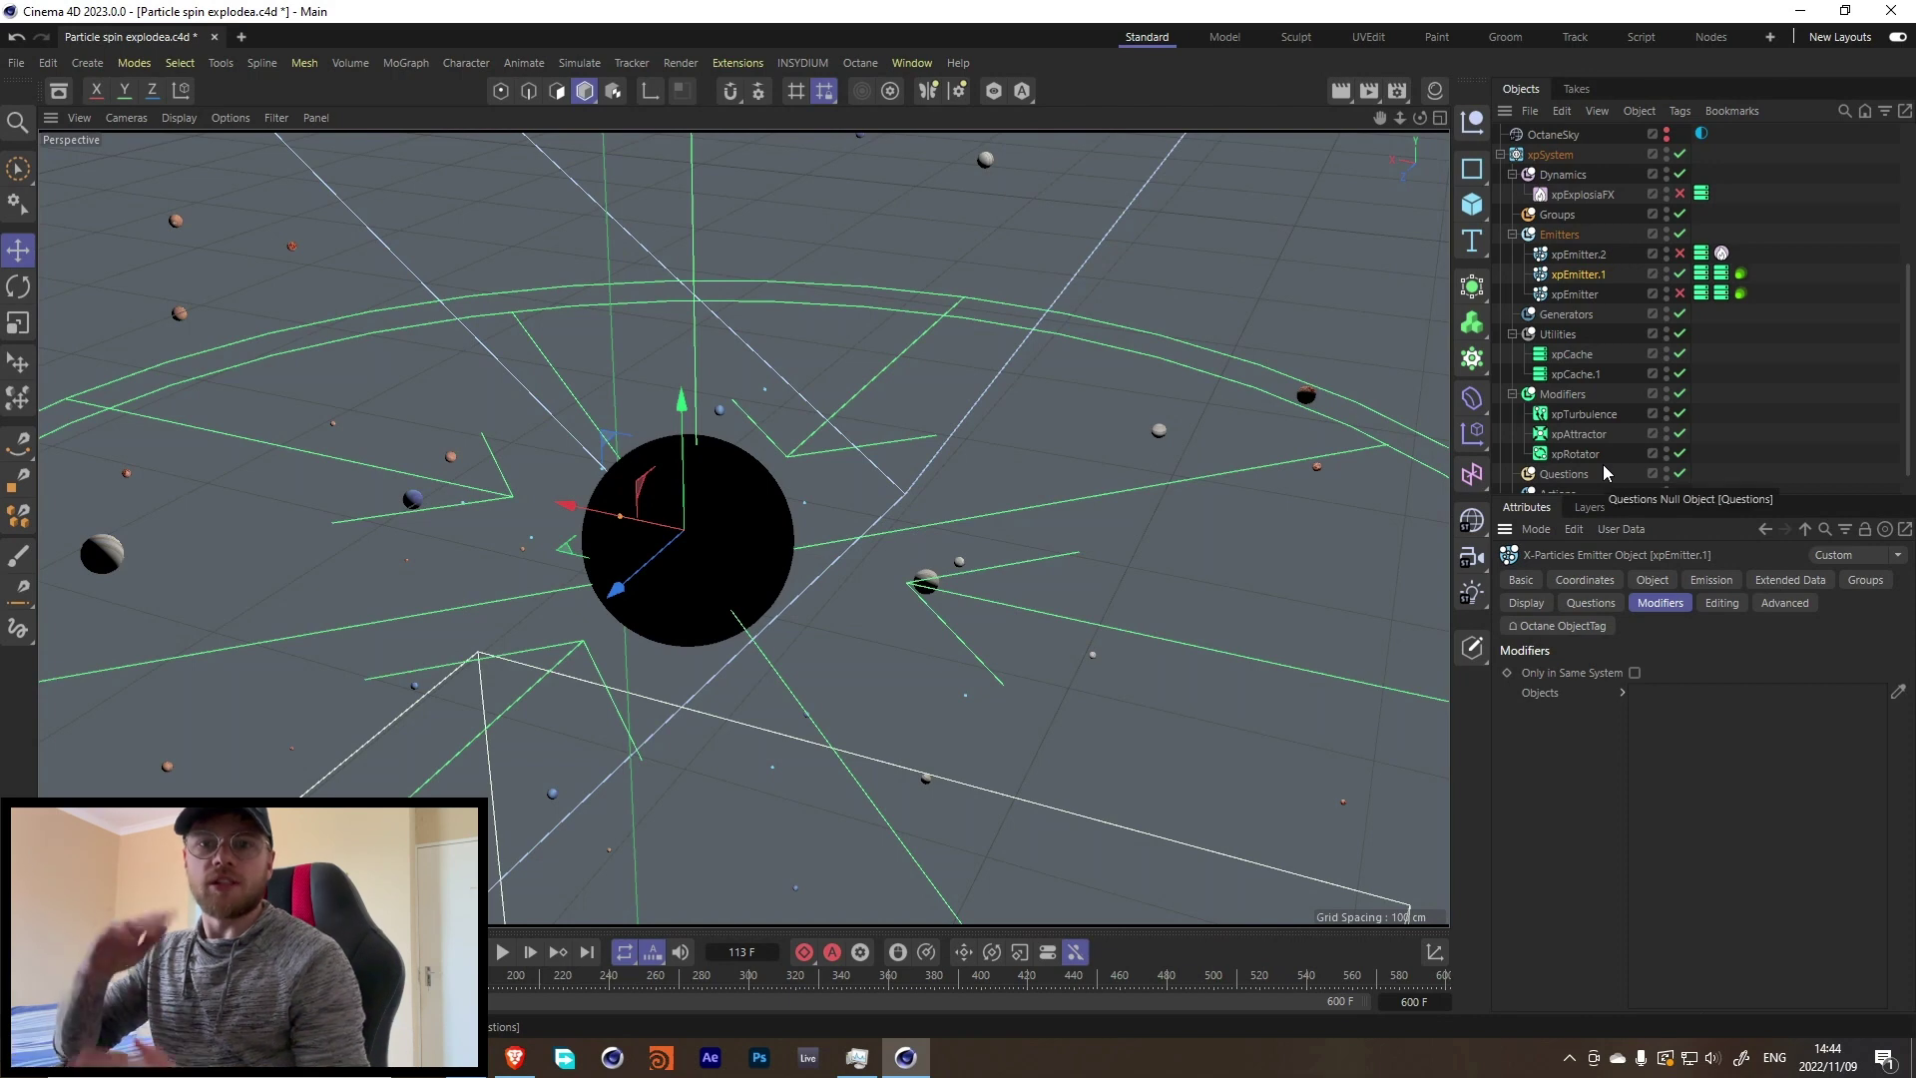
click(1768, 359)
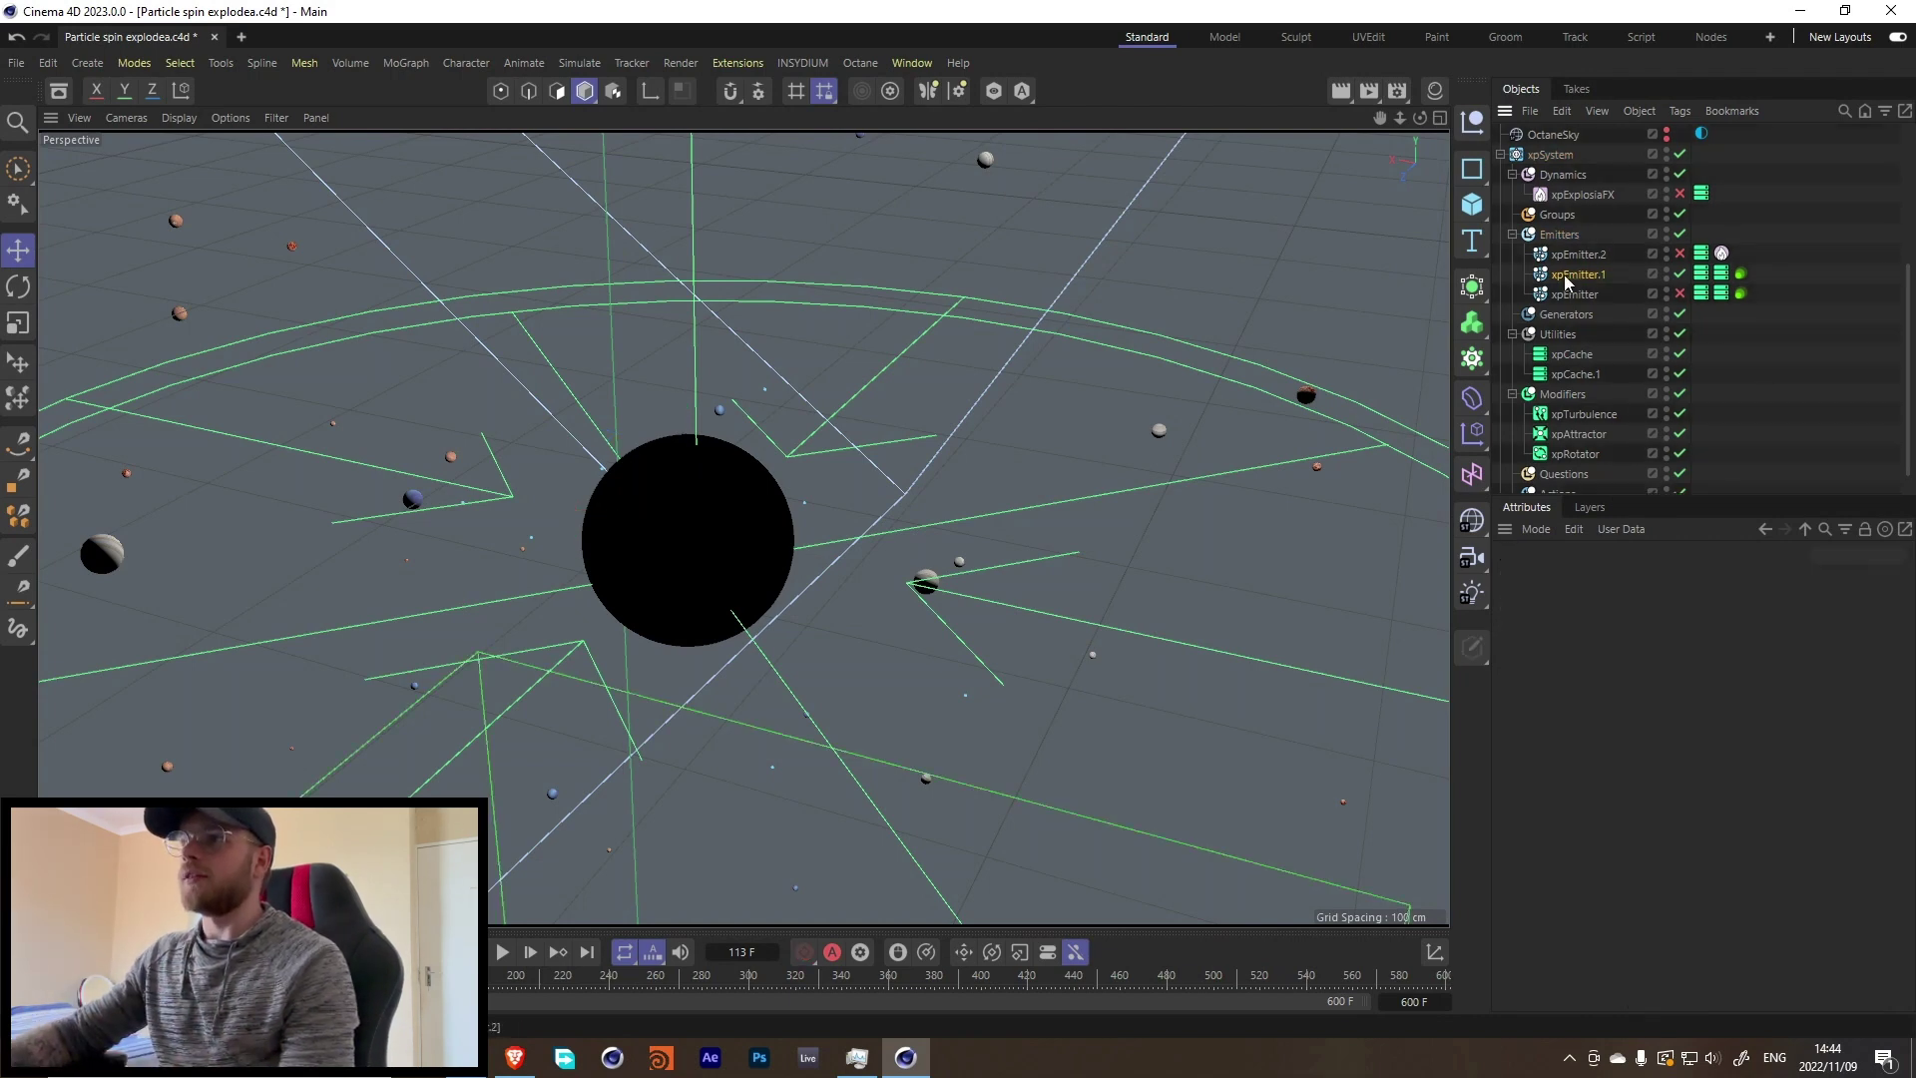
Step: Disable xpEmitter.1, enable xpEmitter.2 and play the animation to preview its particles
click(1565, 274)
click(1679, 254)
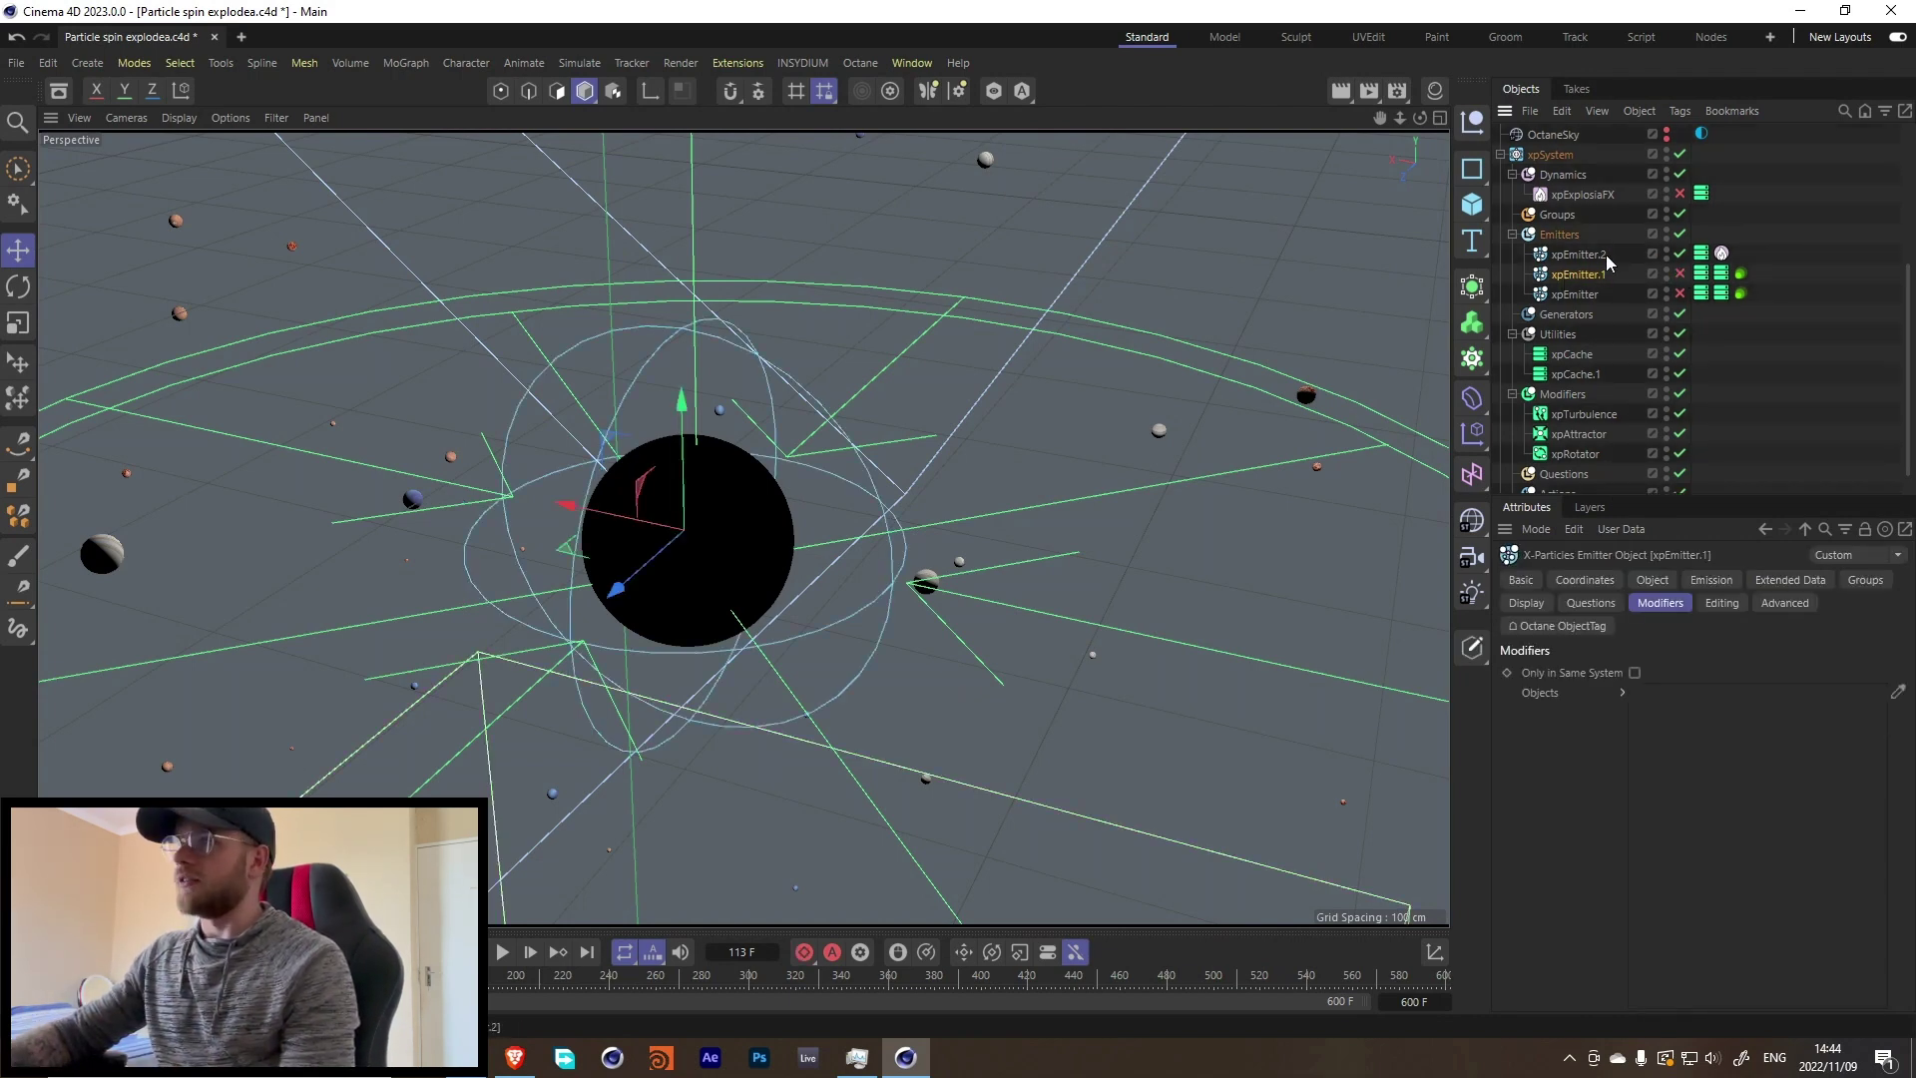
click(1587, 255)
click(504, 953)
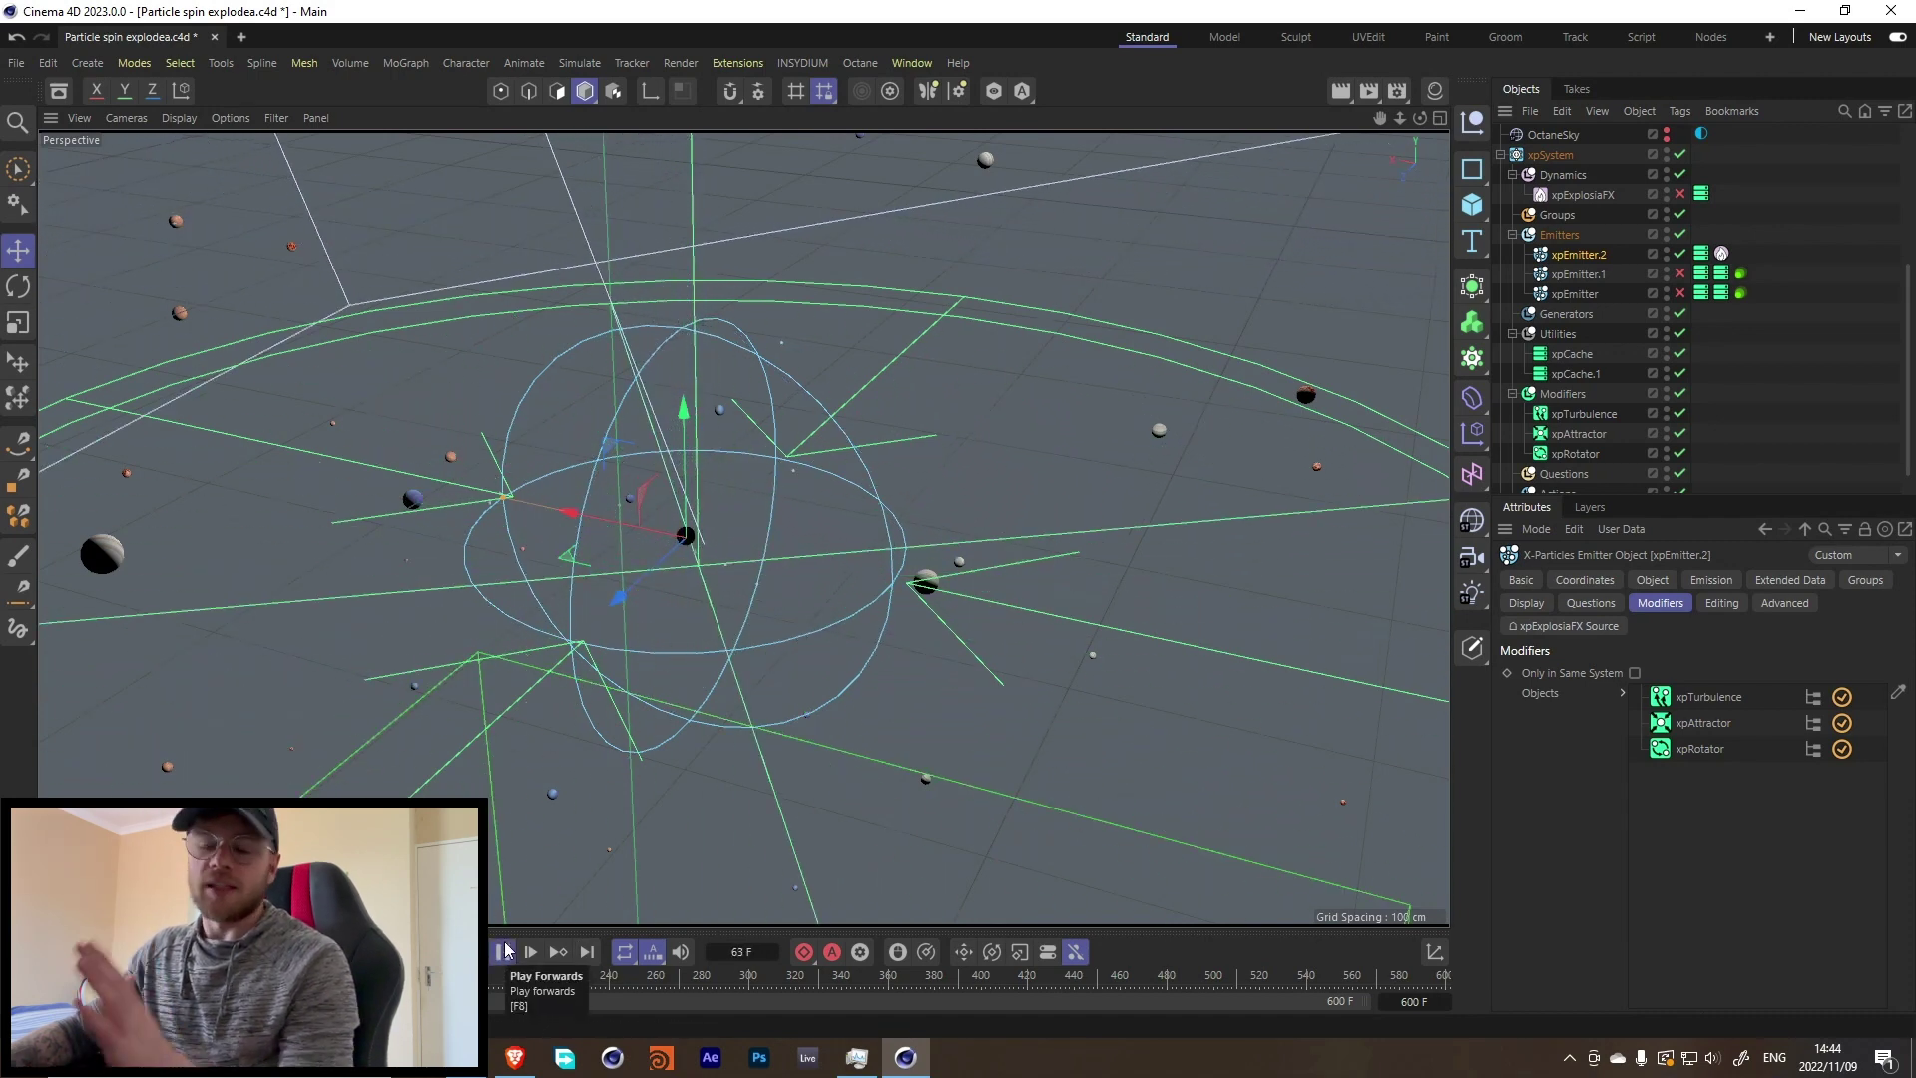
click(504, 953)
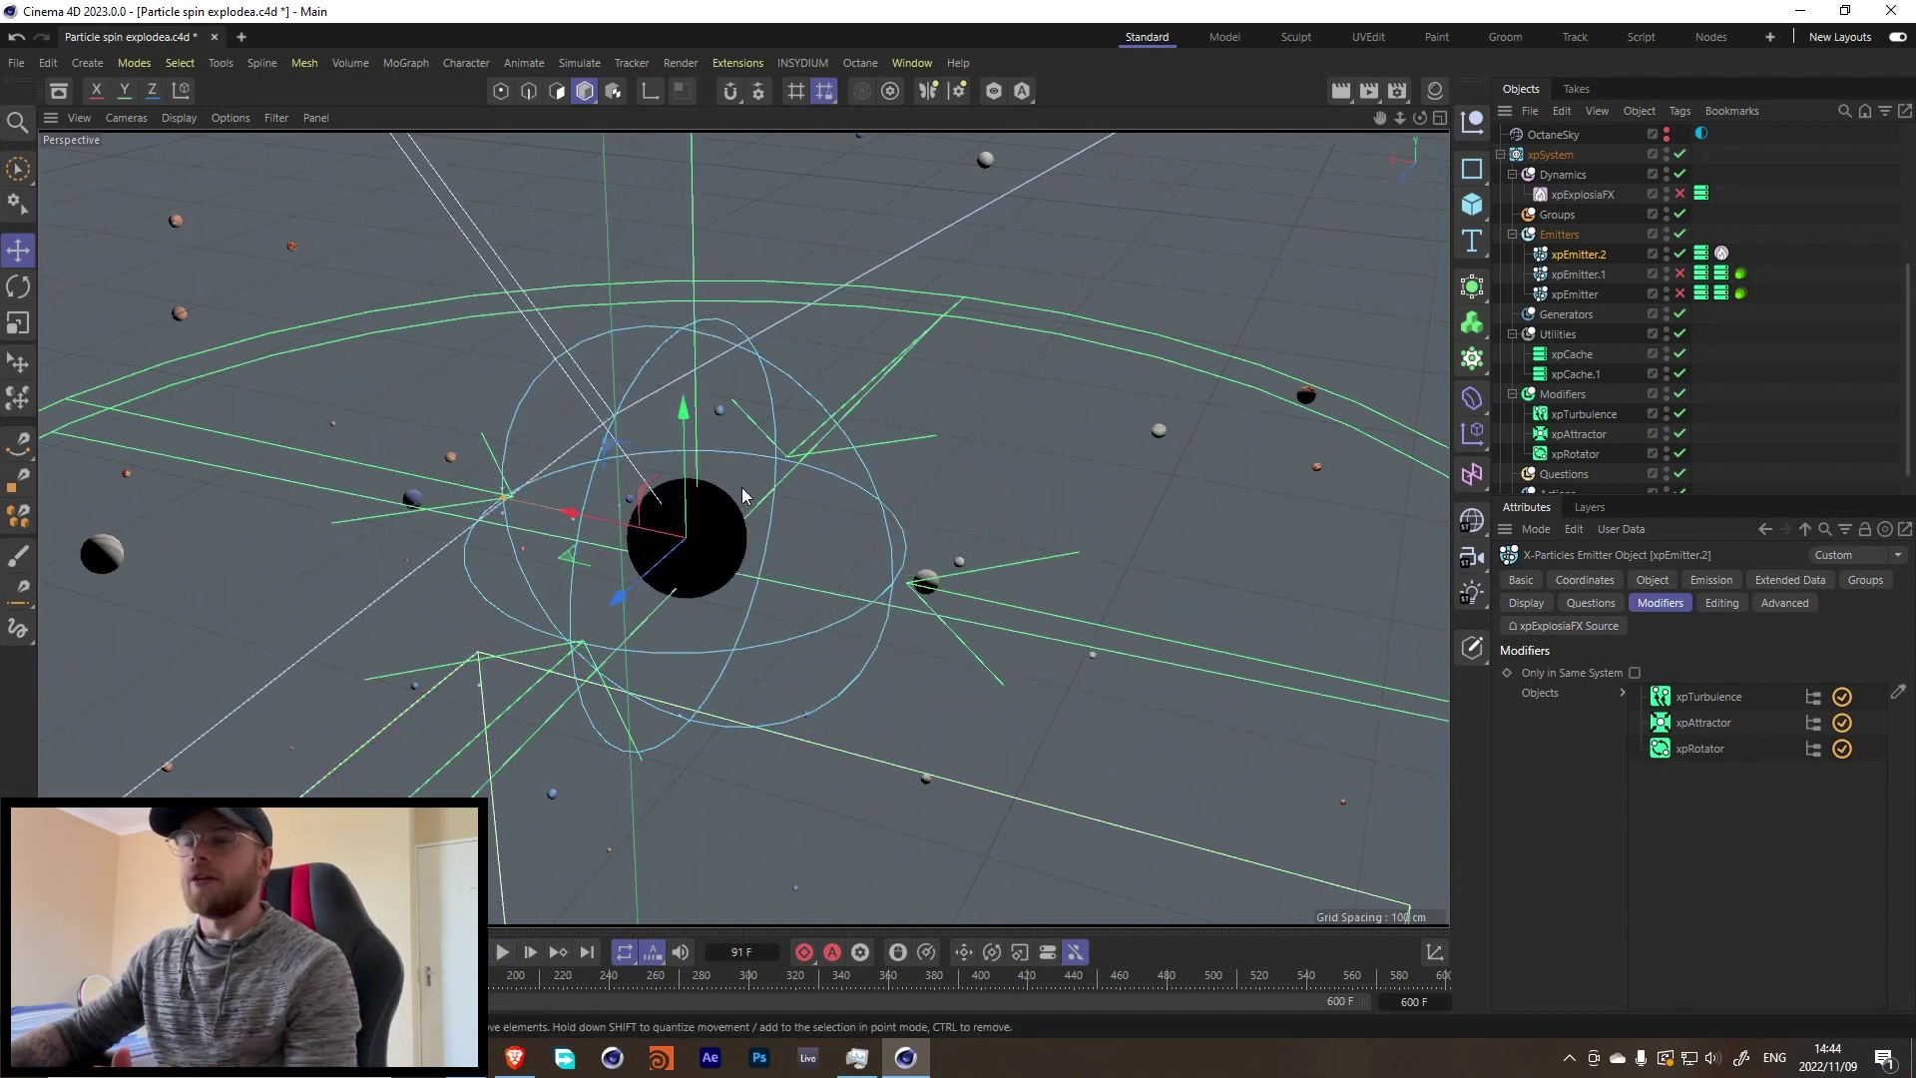
Step: Examine the ExplosiaFX source tag of xpEmitter.2 and the xpExplosiaFX solver settings, enabling xpExplosiaFX to show its bounds
click(1722, 253)
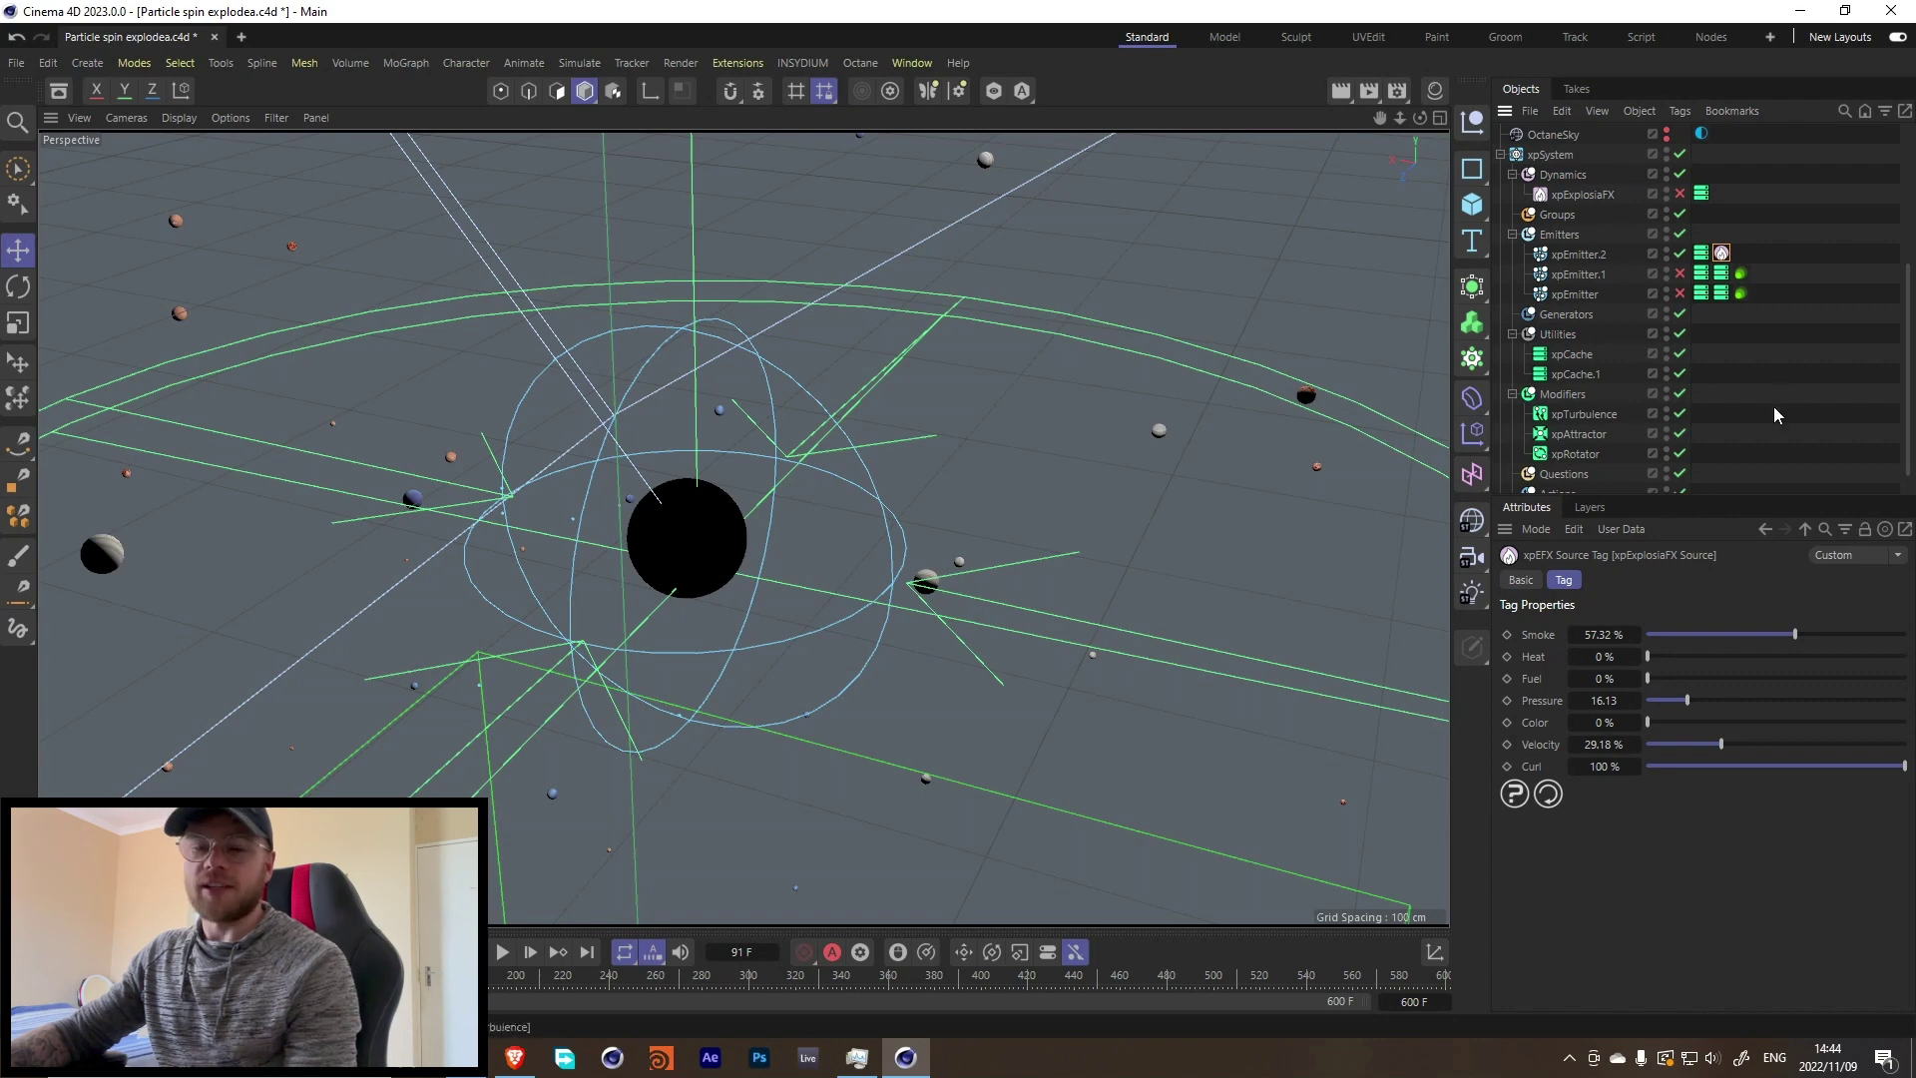
click(1583, 196)
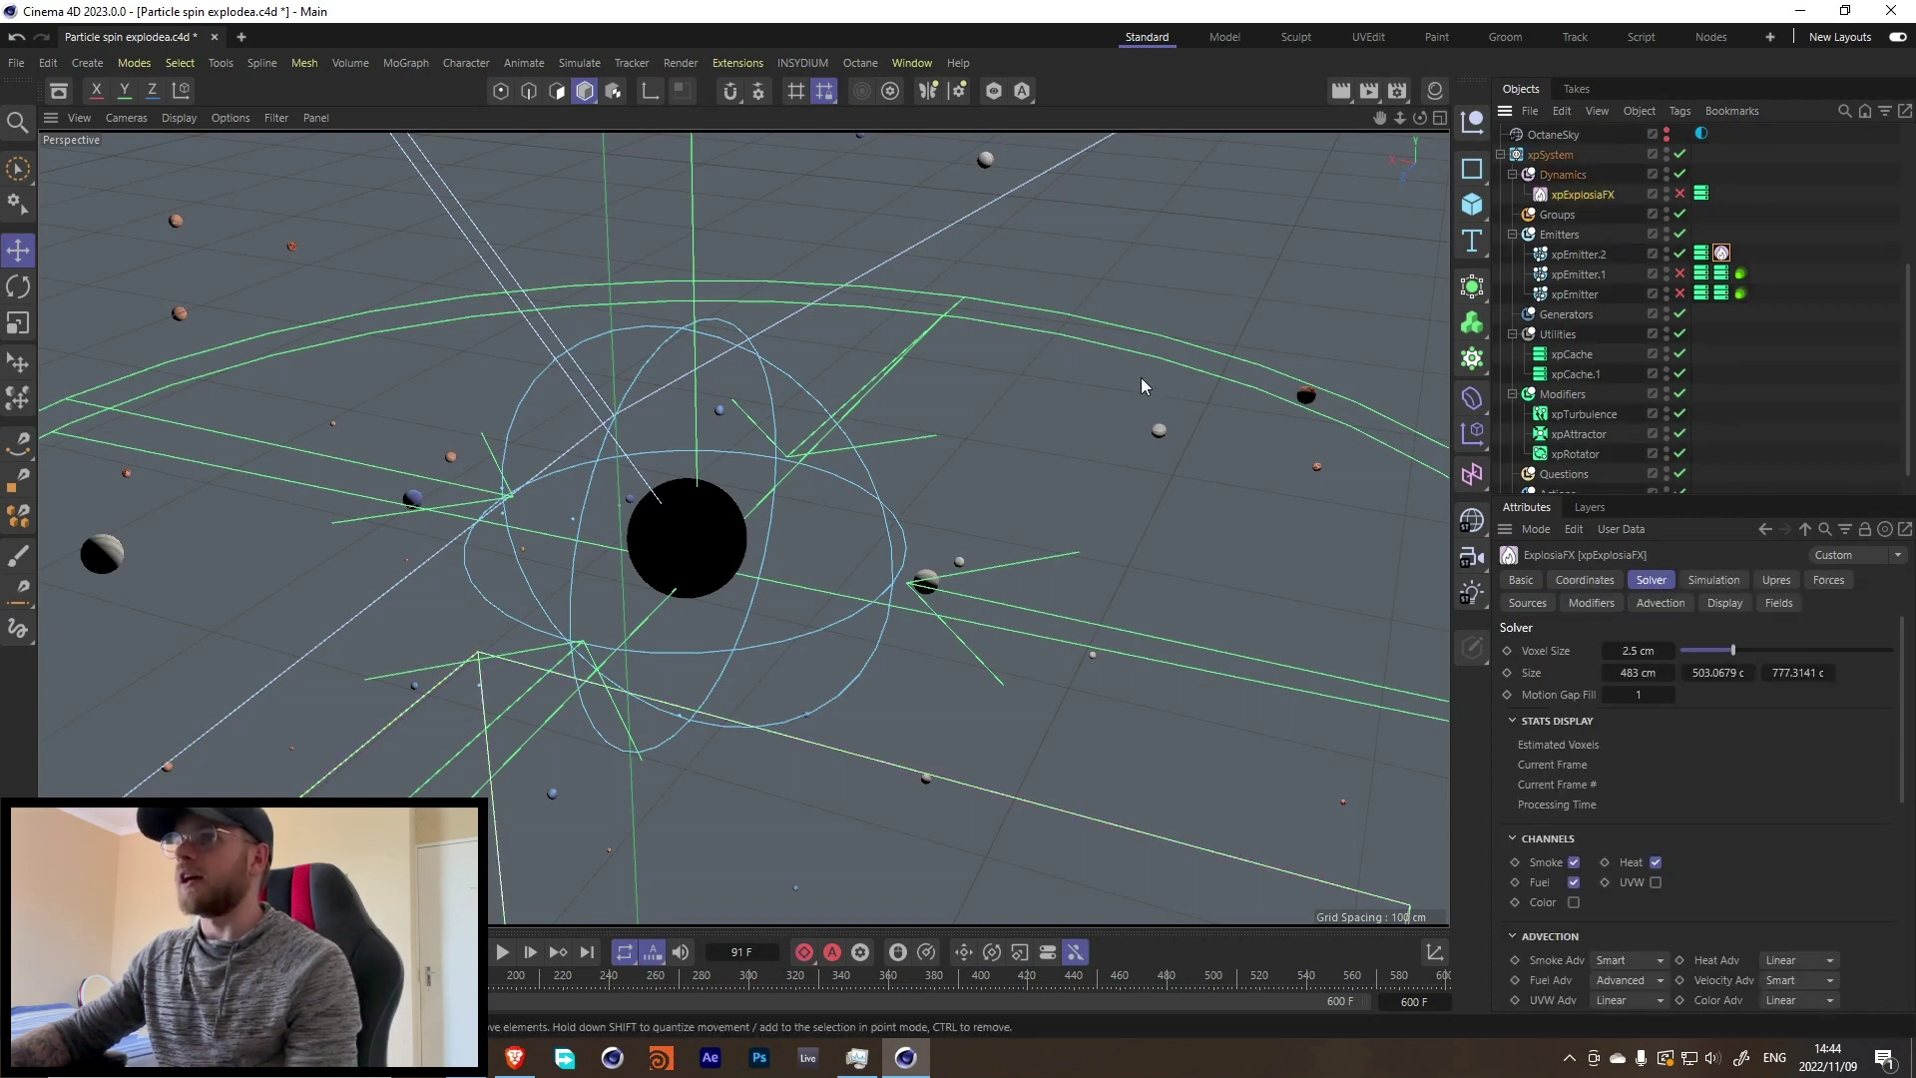
alt+drag(1232, 364, 699, 588)
click(1680, 194)
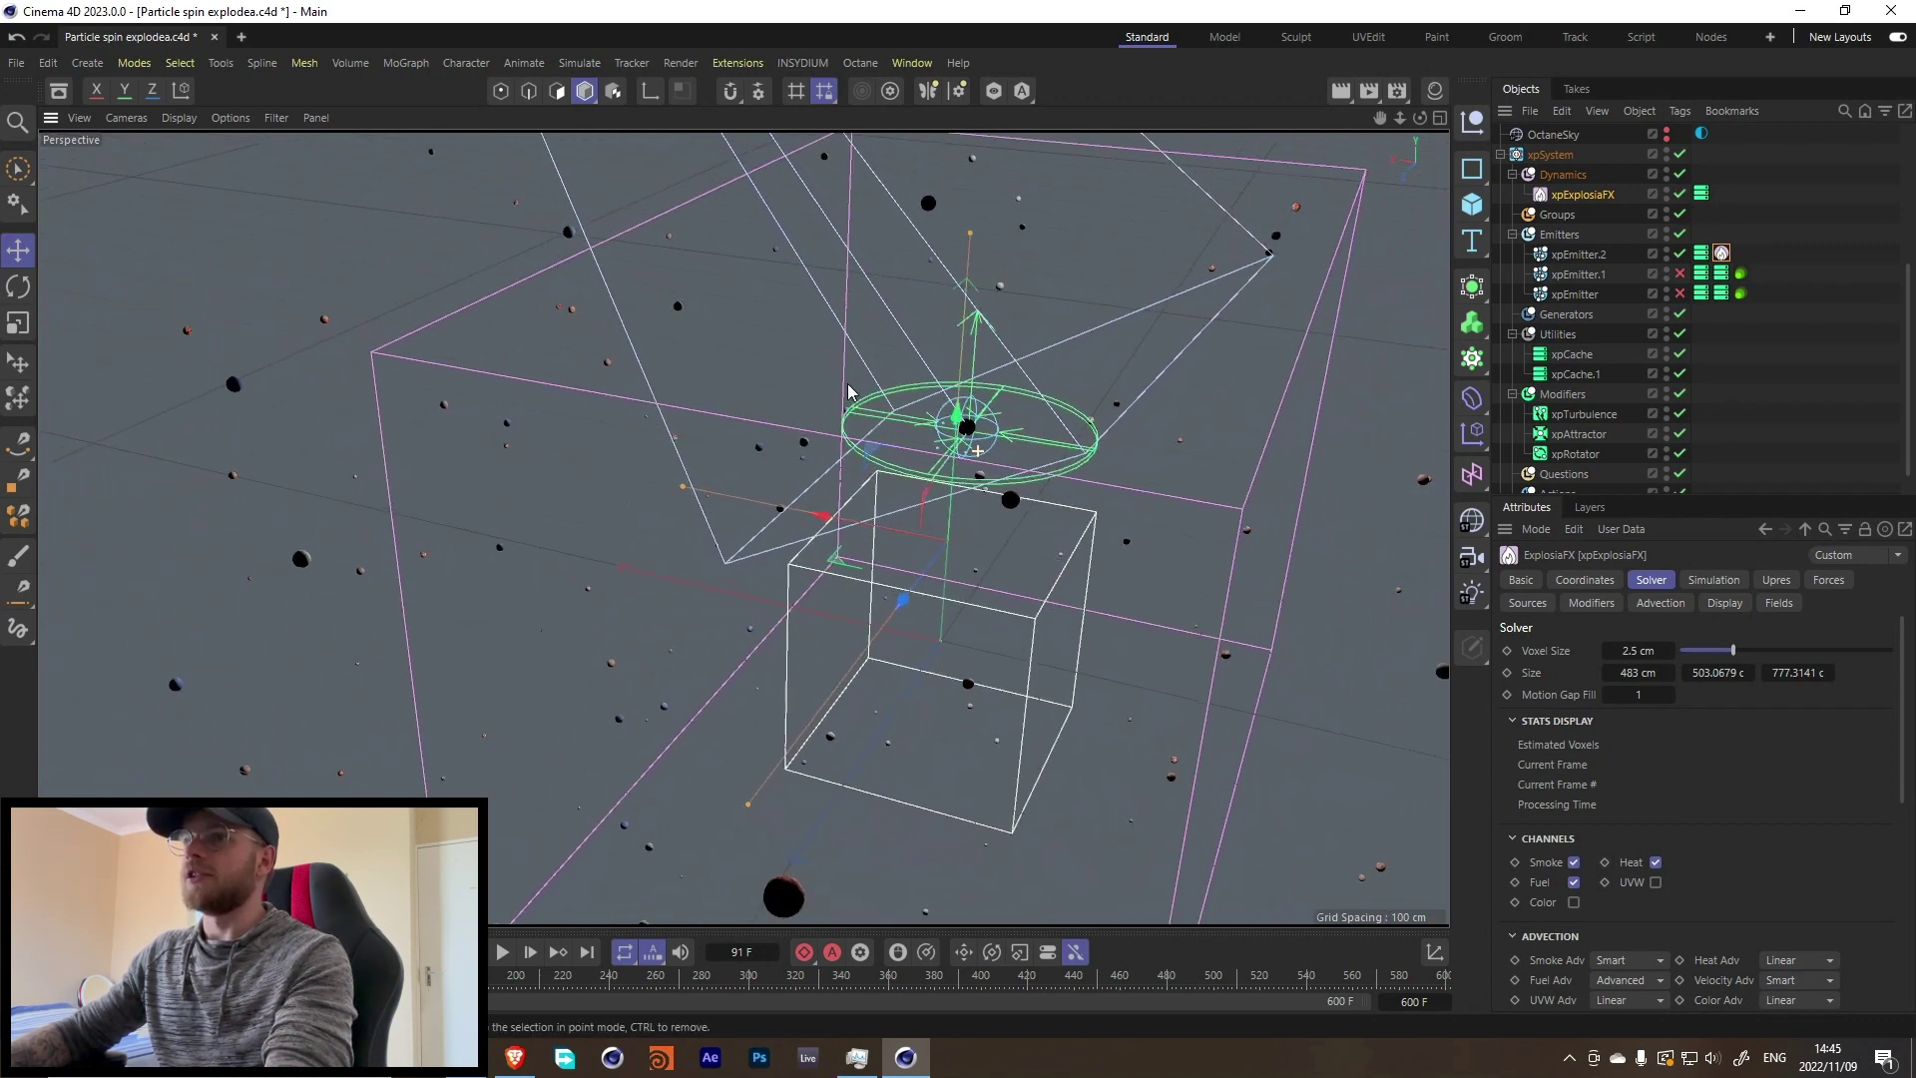
Step: Disable xpExplosiaFX and xpEmitter.2, and collapse the xpSystem hierarchy
click(1681, 194)
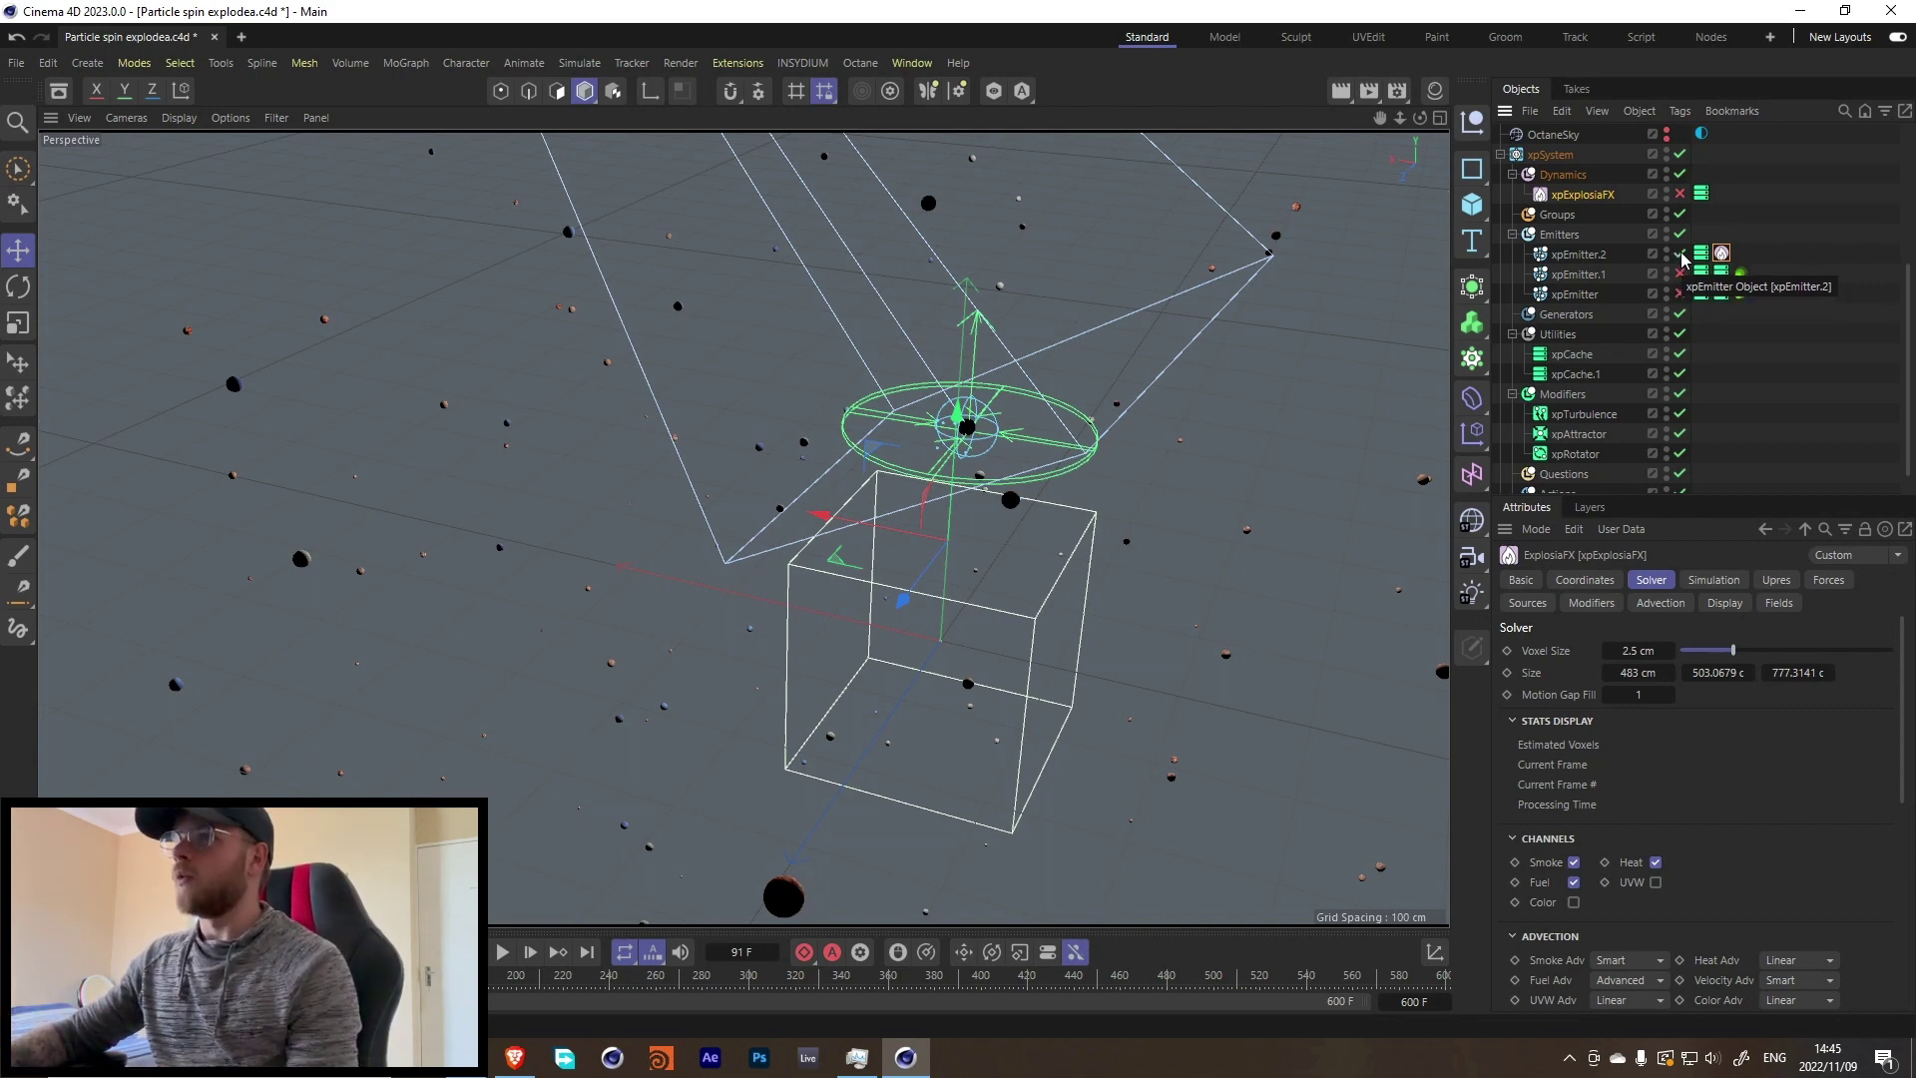
click(1682, 255)
click(1502, 156)
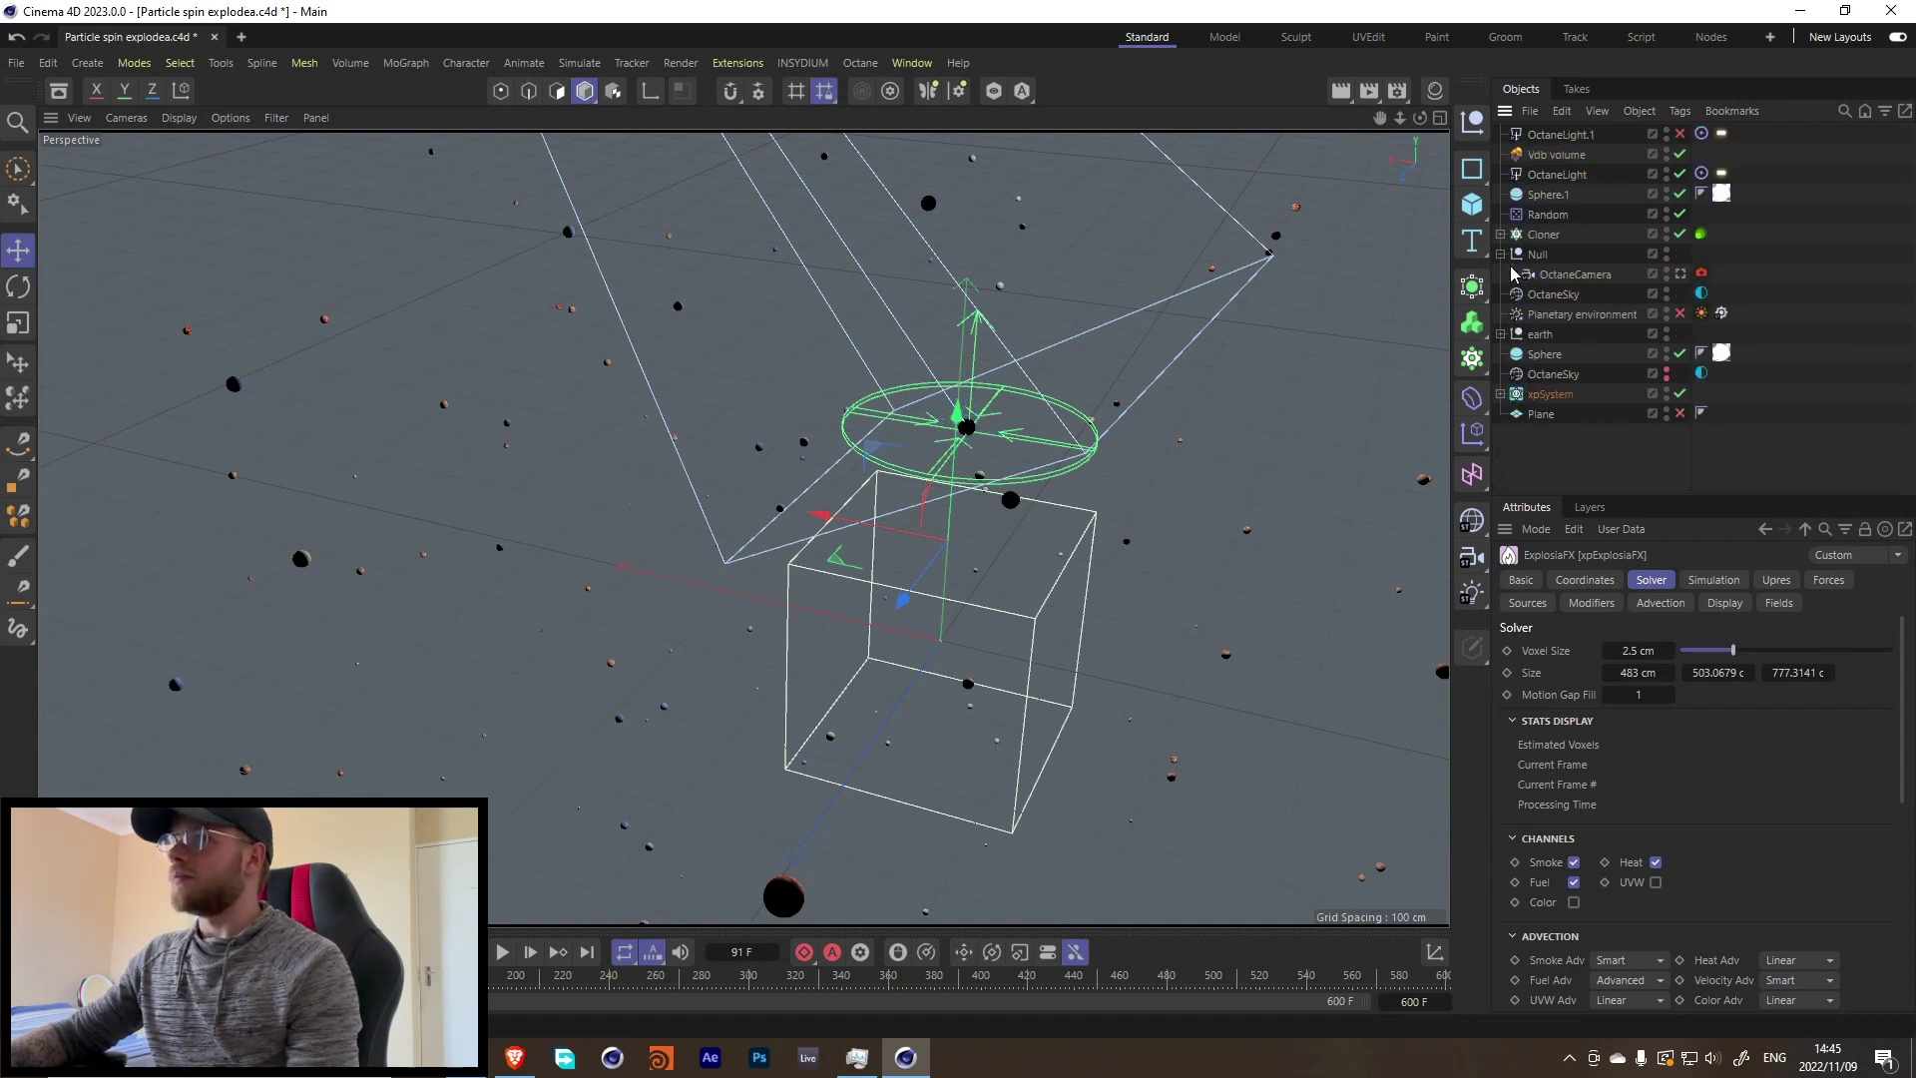